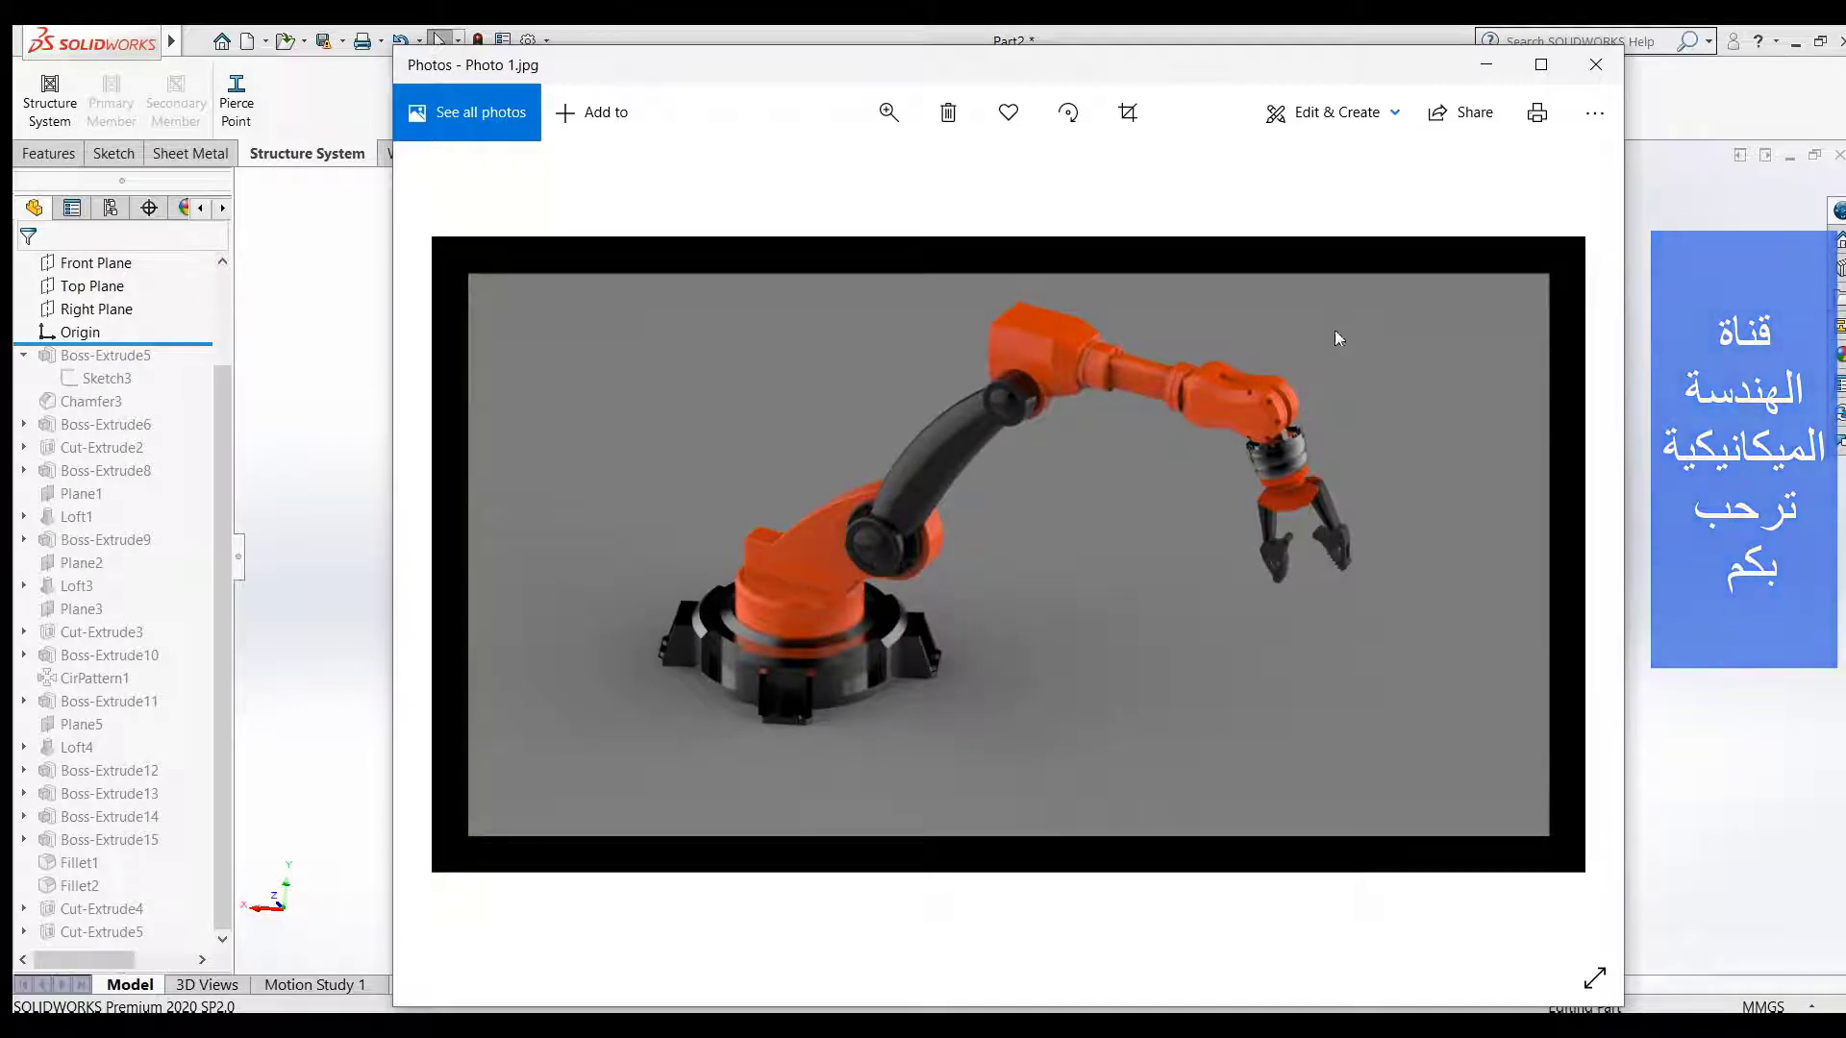
- Review both robot-arm reference photos, then minimize Photos to return to Part2
left_click(1484, 67)
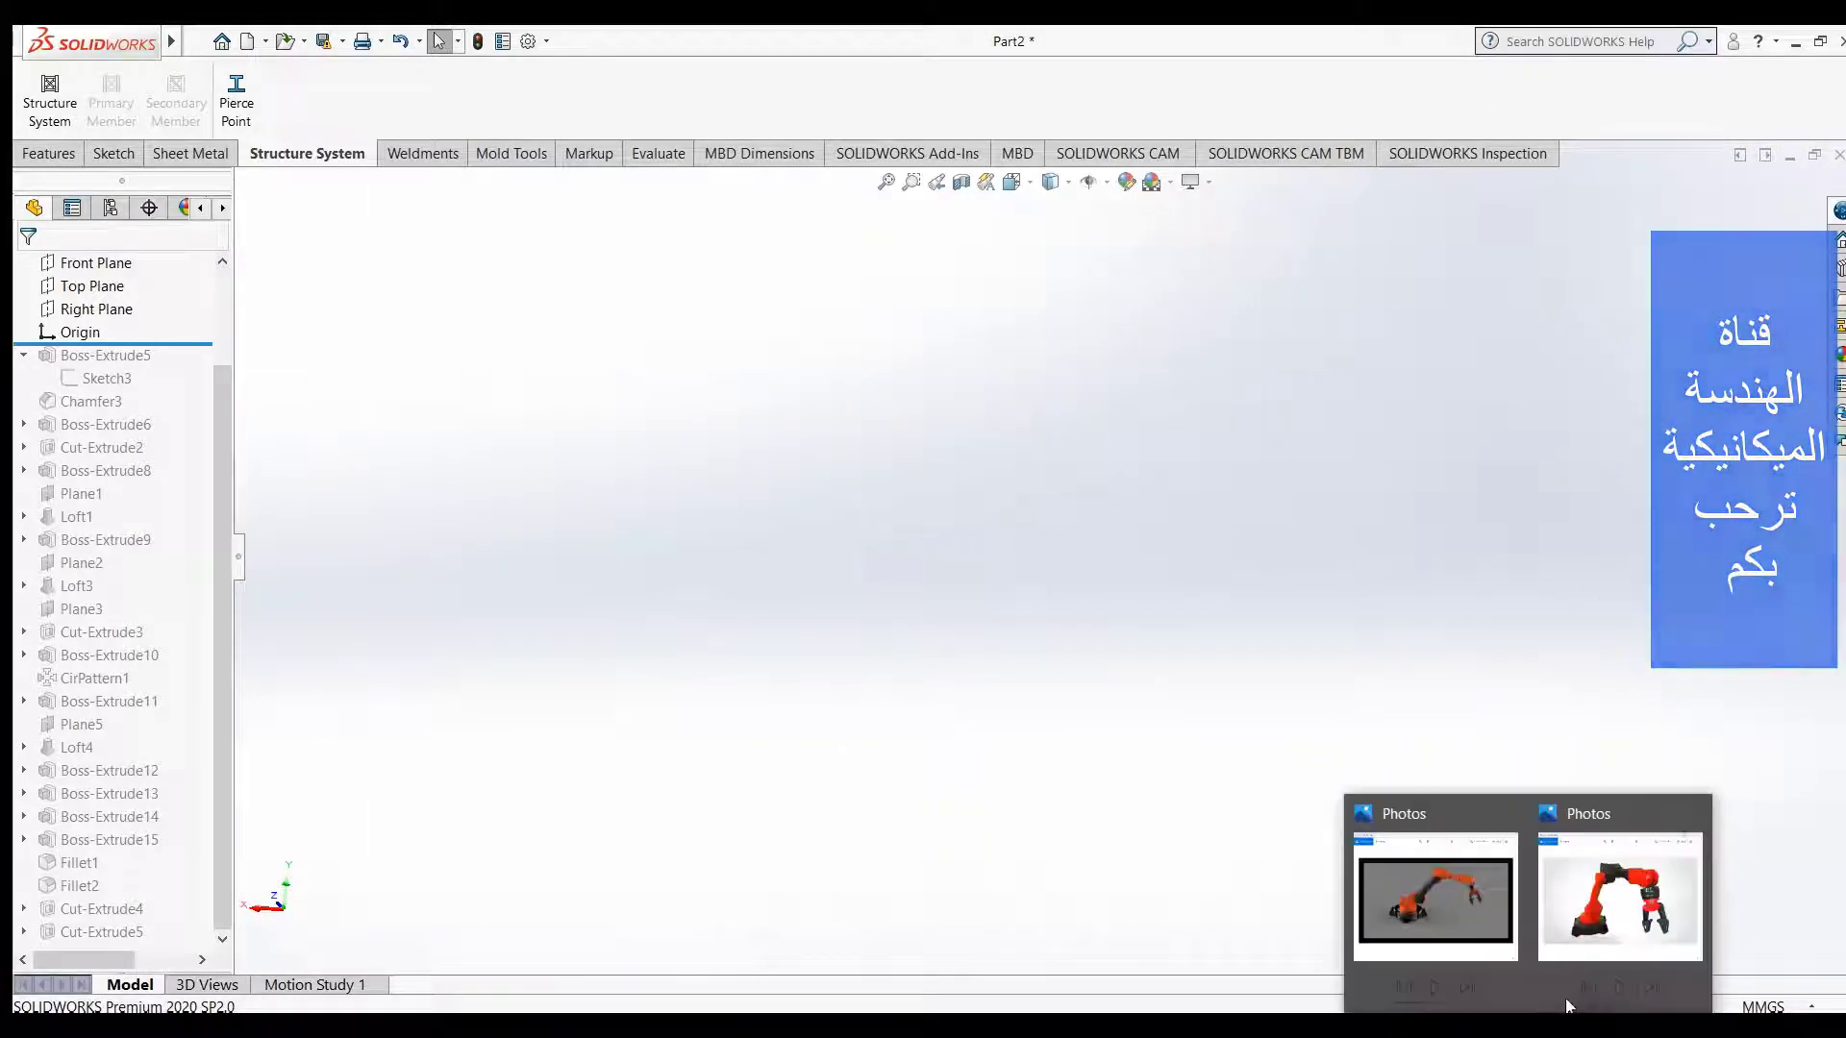
left_click(1591, 941)
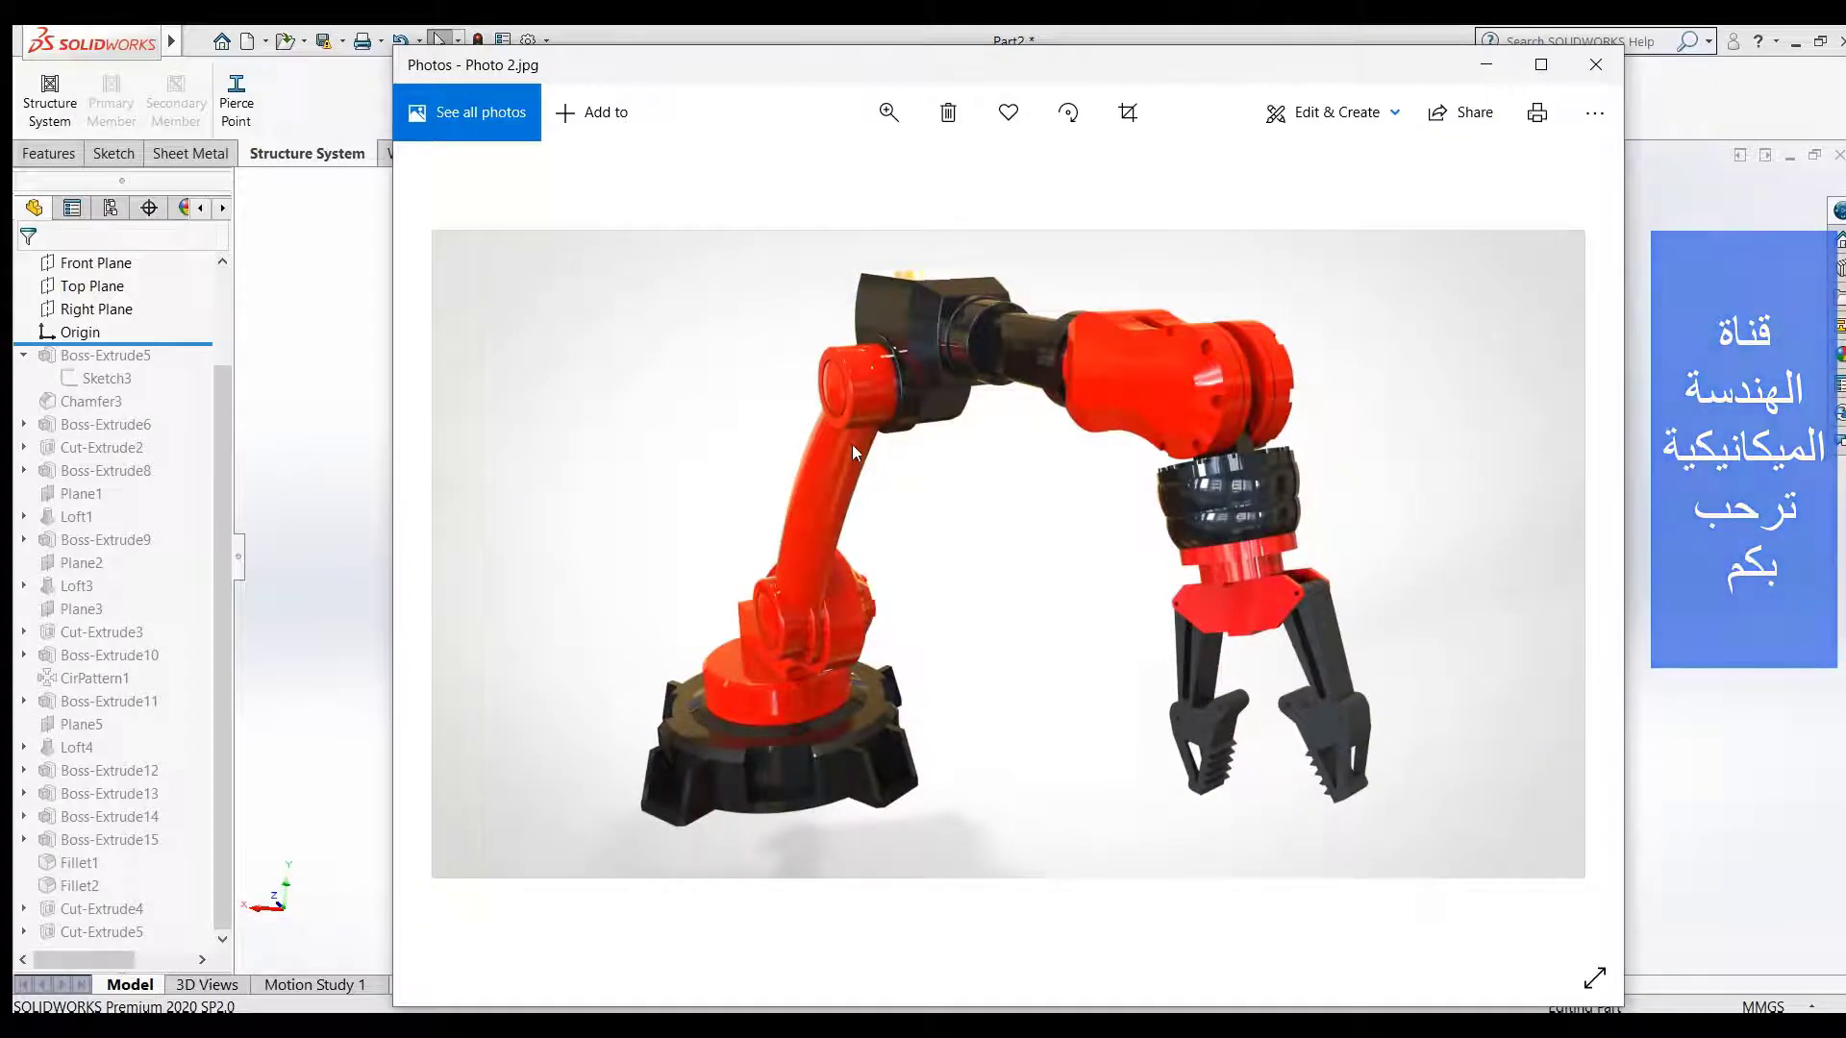
left_click(1485, 65)
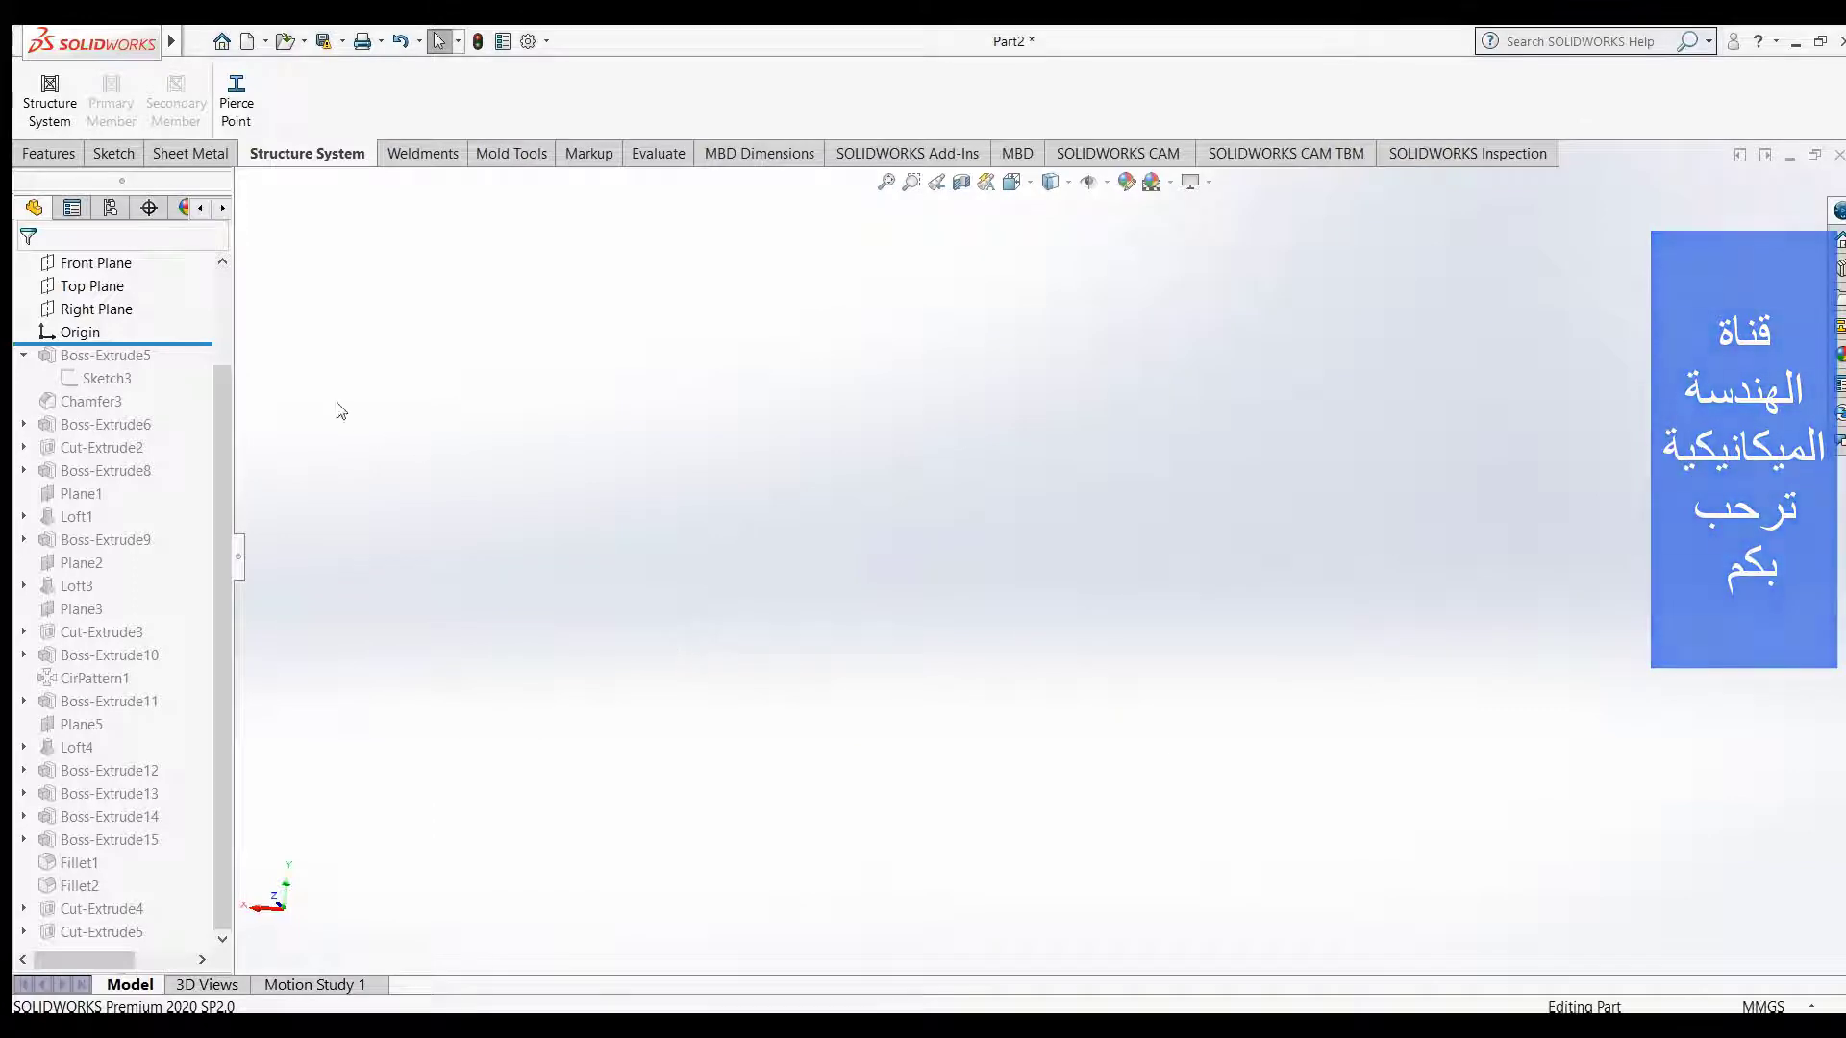
- Roll the part forward to Boss-Extrude5 and inspect the Ø180 cylinder extrusion
left_click_drag(165, 344, 165, 380)
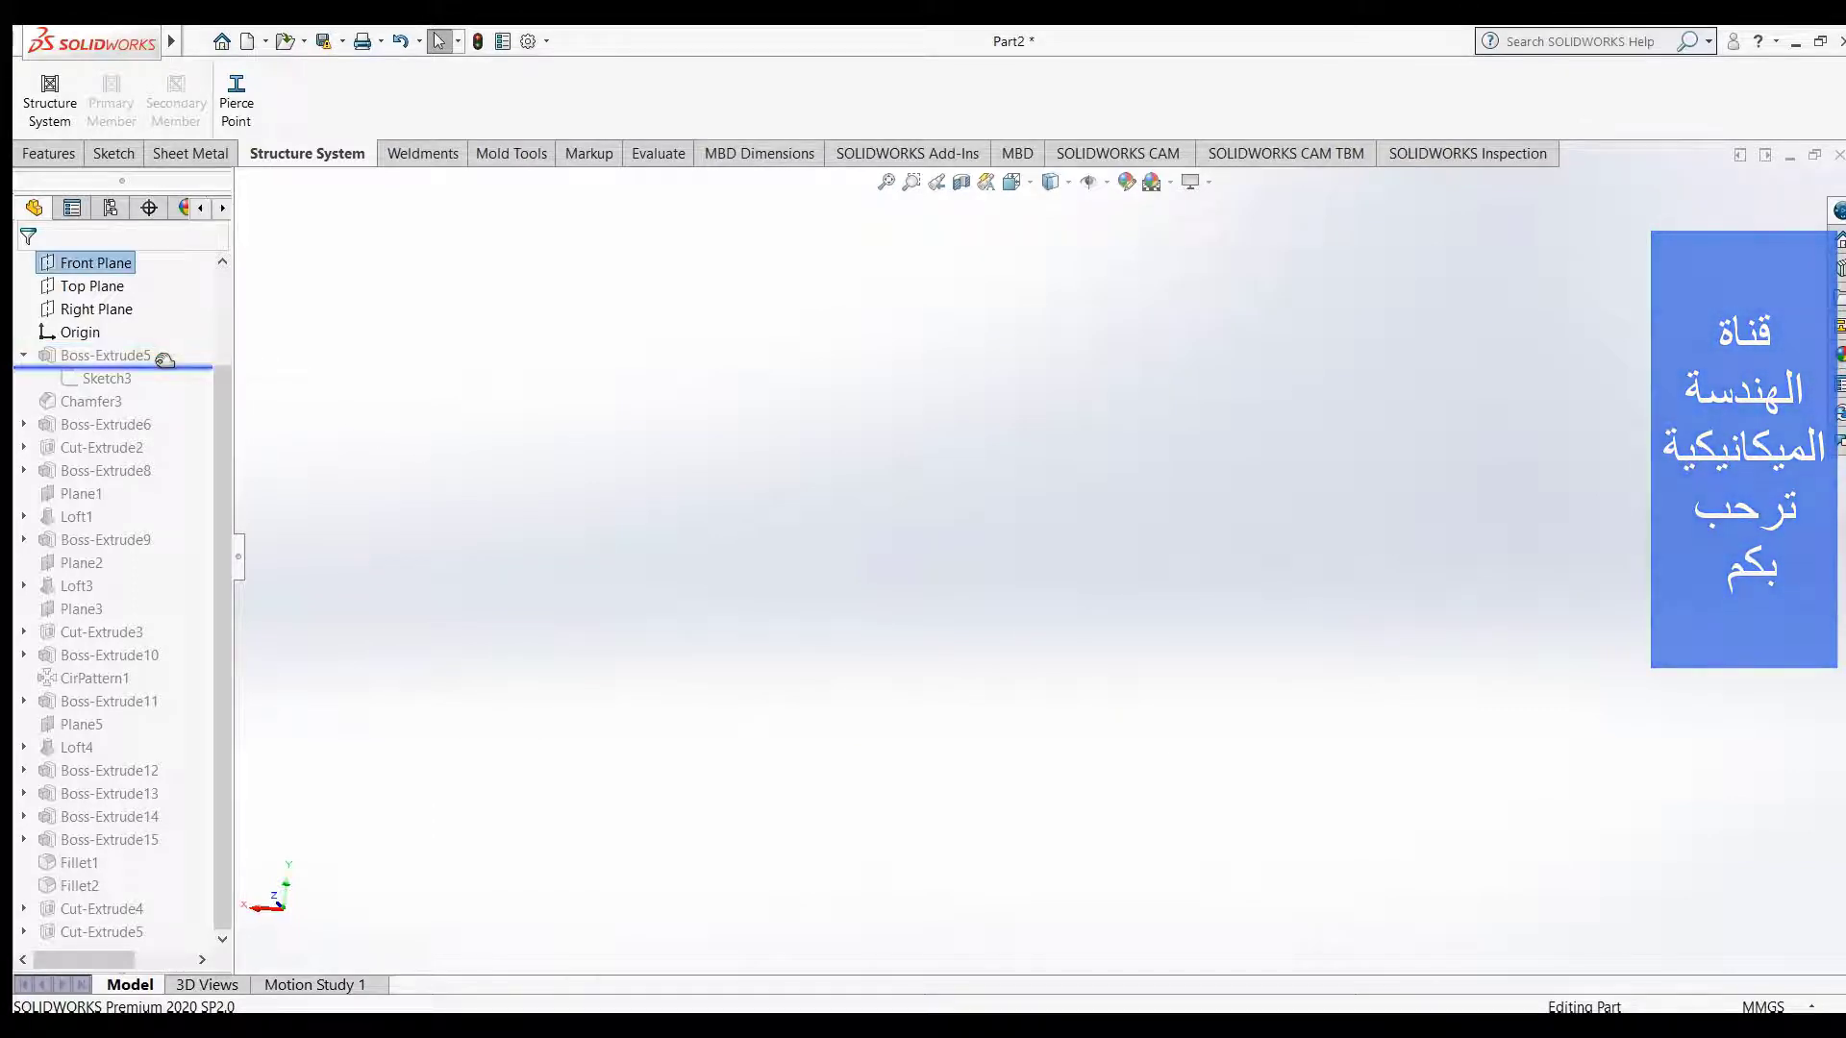
left_click(113, 379)
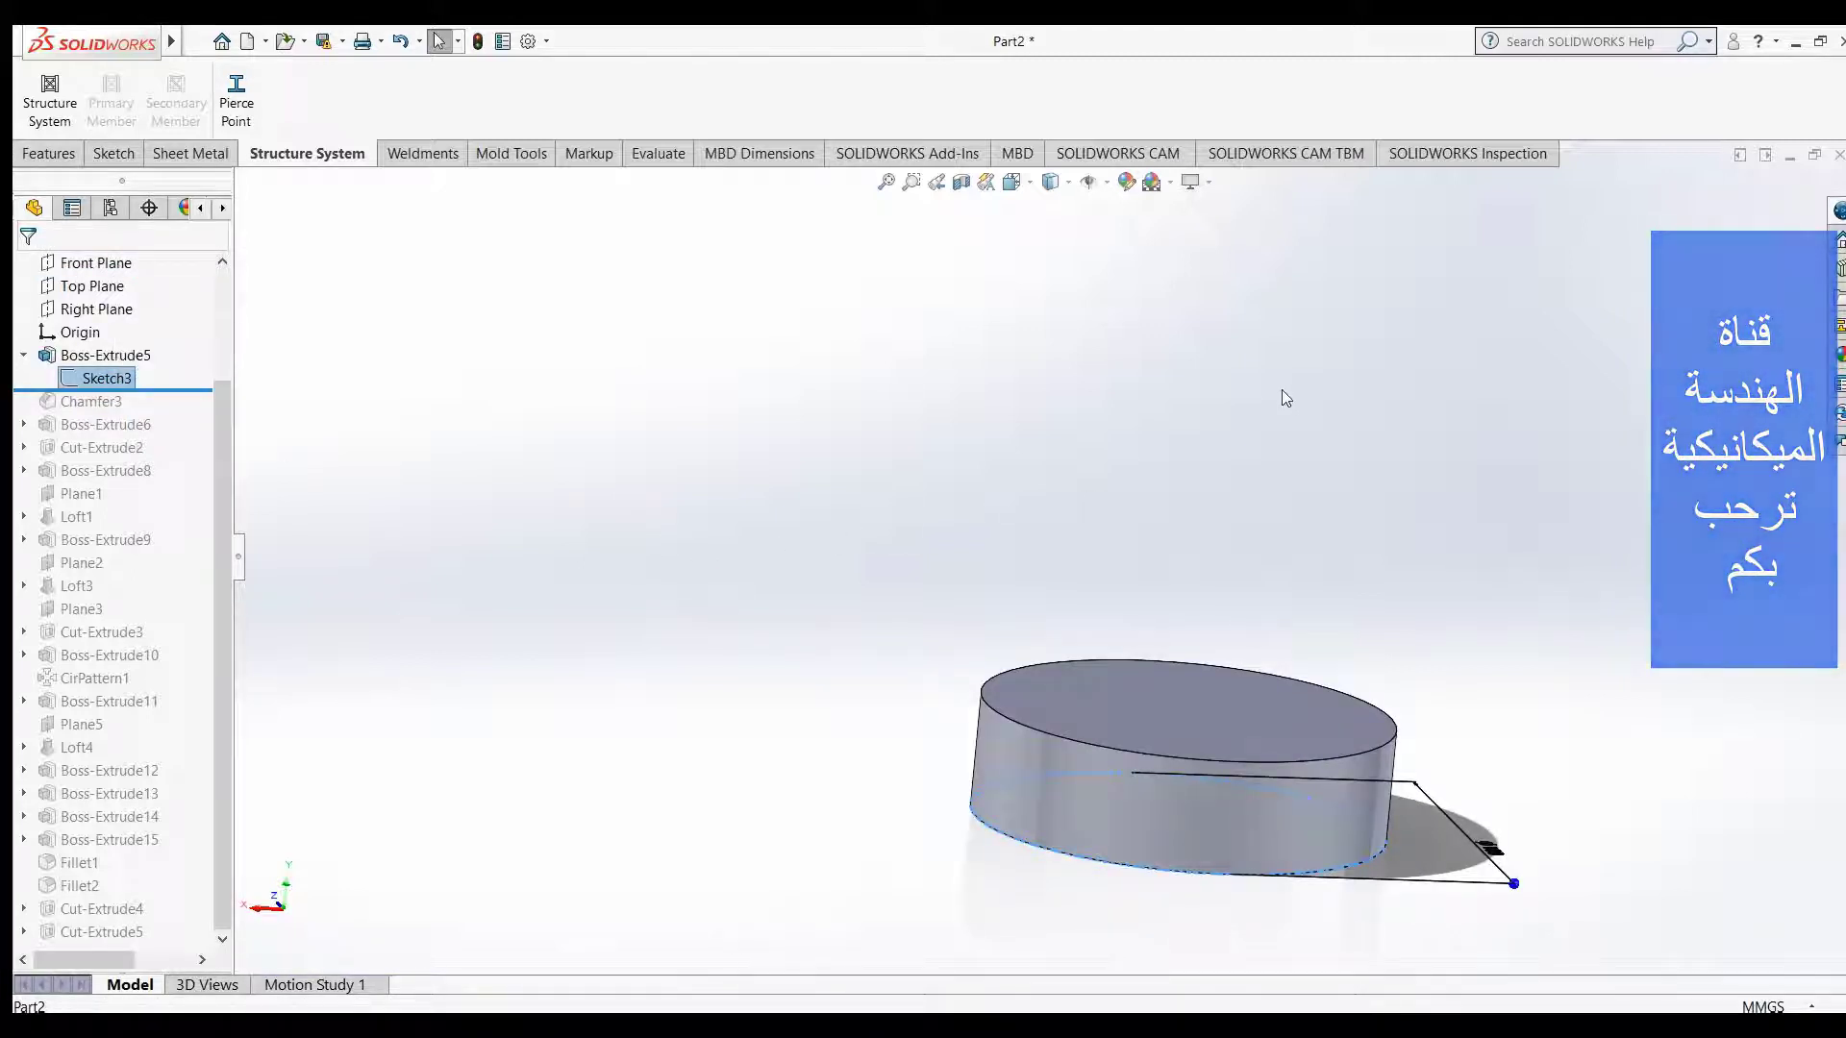
mouse_move(1283, 392)
middle_mouse_down()
mouse_move(1047, 523)
mouse_move(1136, 525)
mouse_move(1253, 453)
mouse_move(1125, 458)
mouse_move(1224, 453)
mouse_move(1252, 431)
mouse_move(1154, 557)
mouse_move(1031, 404)
mouse_move(977, 391)
mouse_move(849, 297)
mouse_move(882, 275)
mouse_move(875, 317)
middle_mouse_up()
mouse_move(818, 716)
middle_mouse_down()
mouse_move(788, 614)
mouse_move(845, 510)
mouse_move(797, 504)
middle_mouse_up()
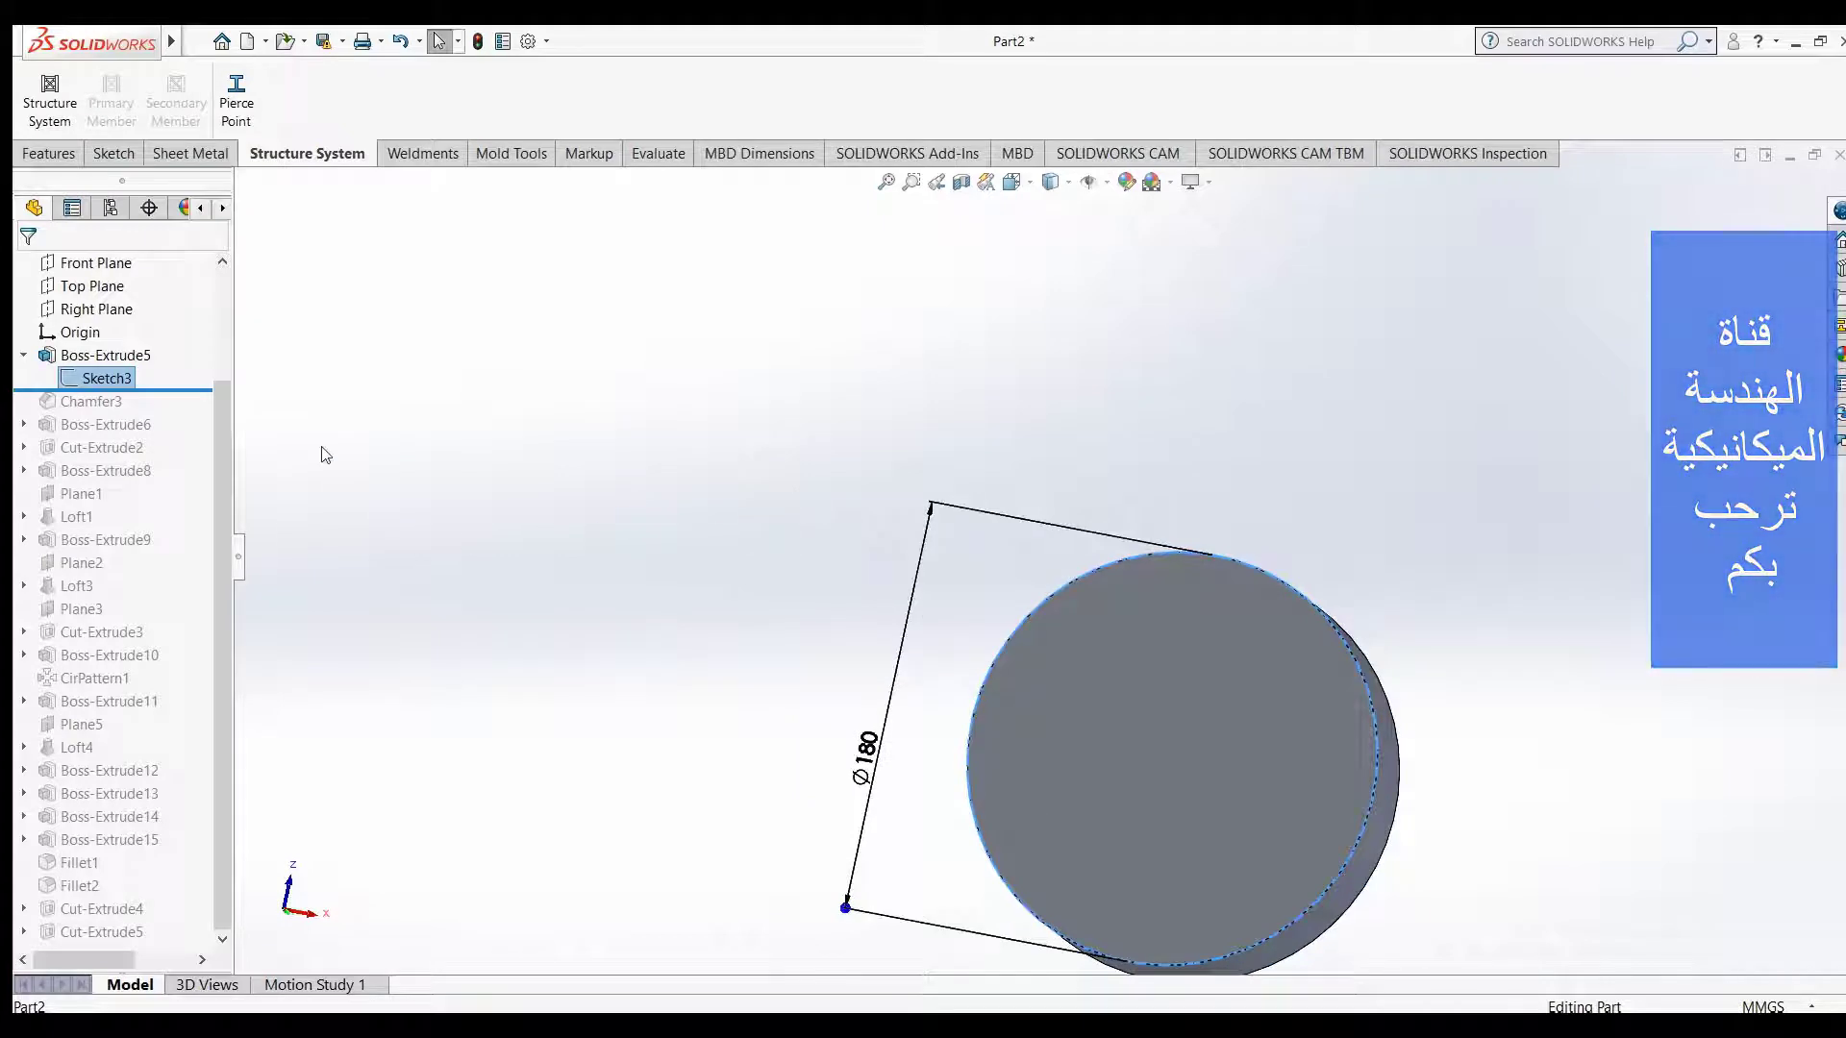
left_click(129, 357)
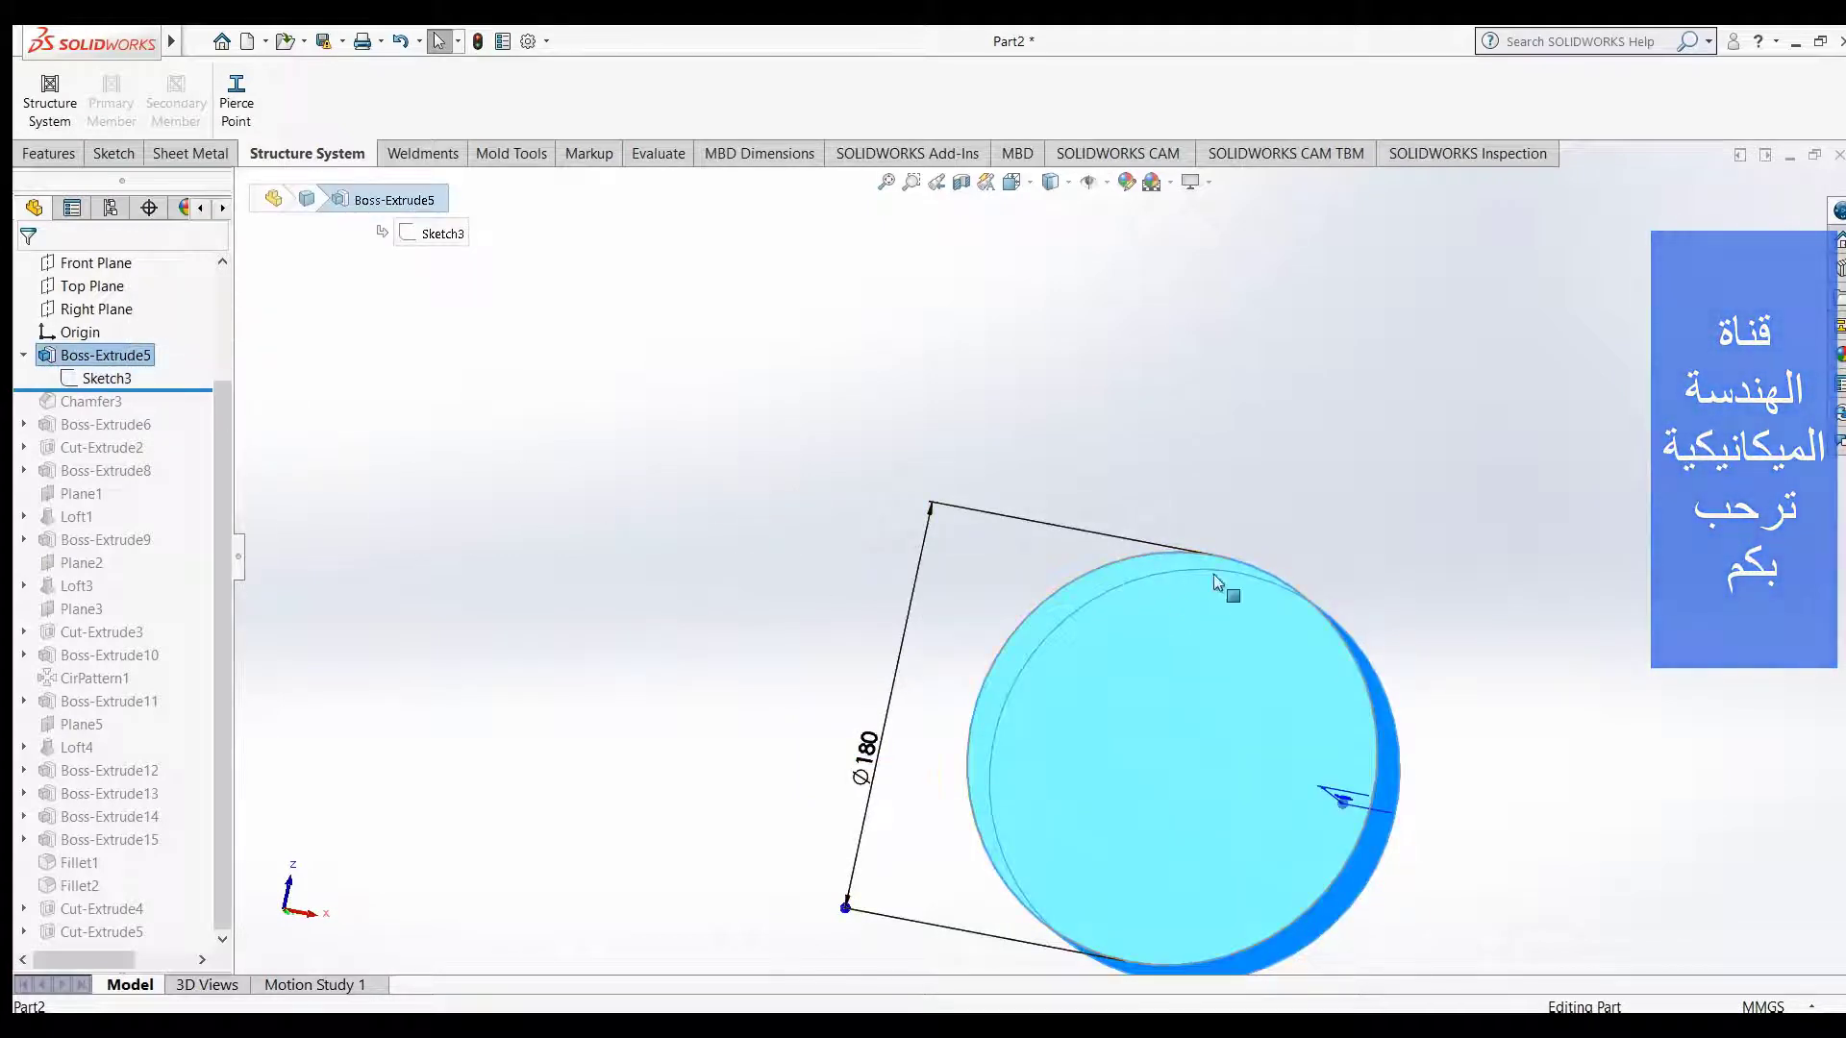
mouse_move(1424, 572)
middle_mouse_down()
mouse_move(1012, 535)
mouse_move(1136, 708)
mouse_move(1484, 643)
mouse_move(1434, 647)
mouse_move(1427, 625)
middle_mouse_up()
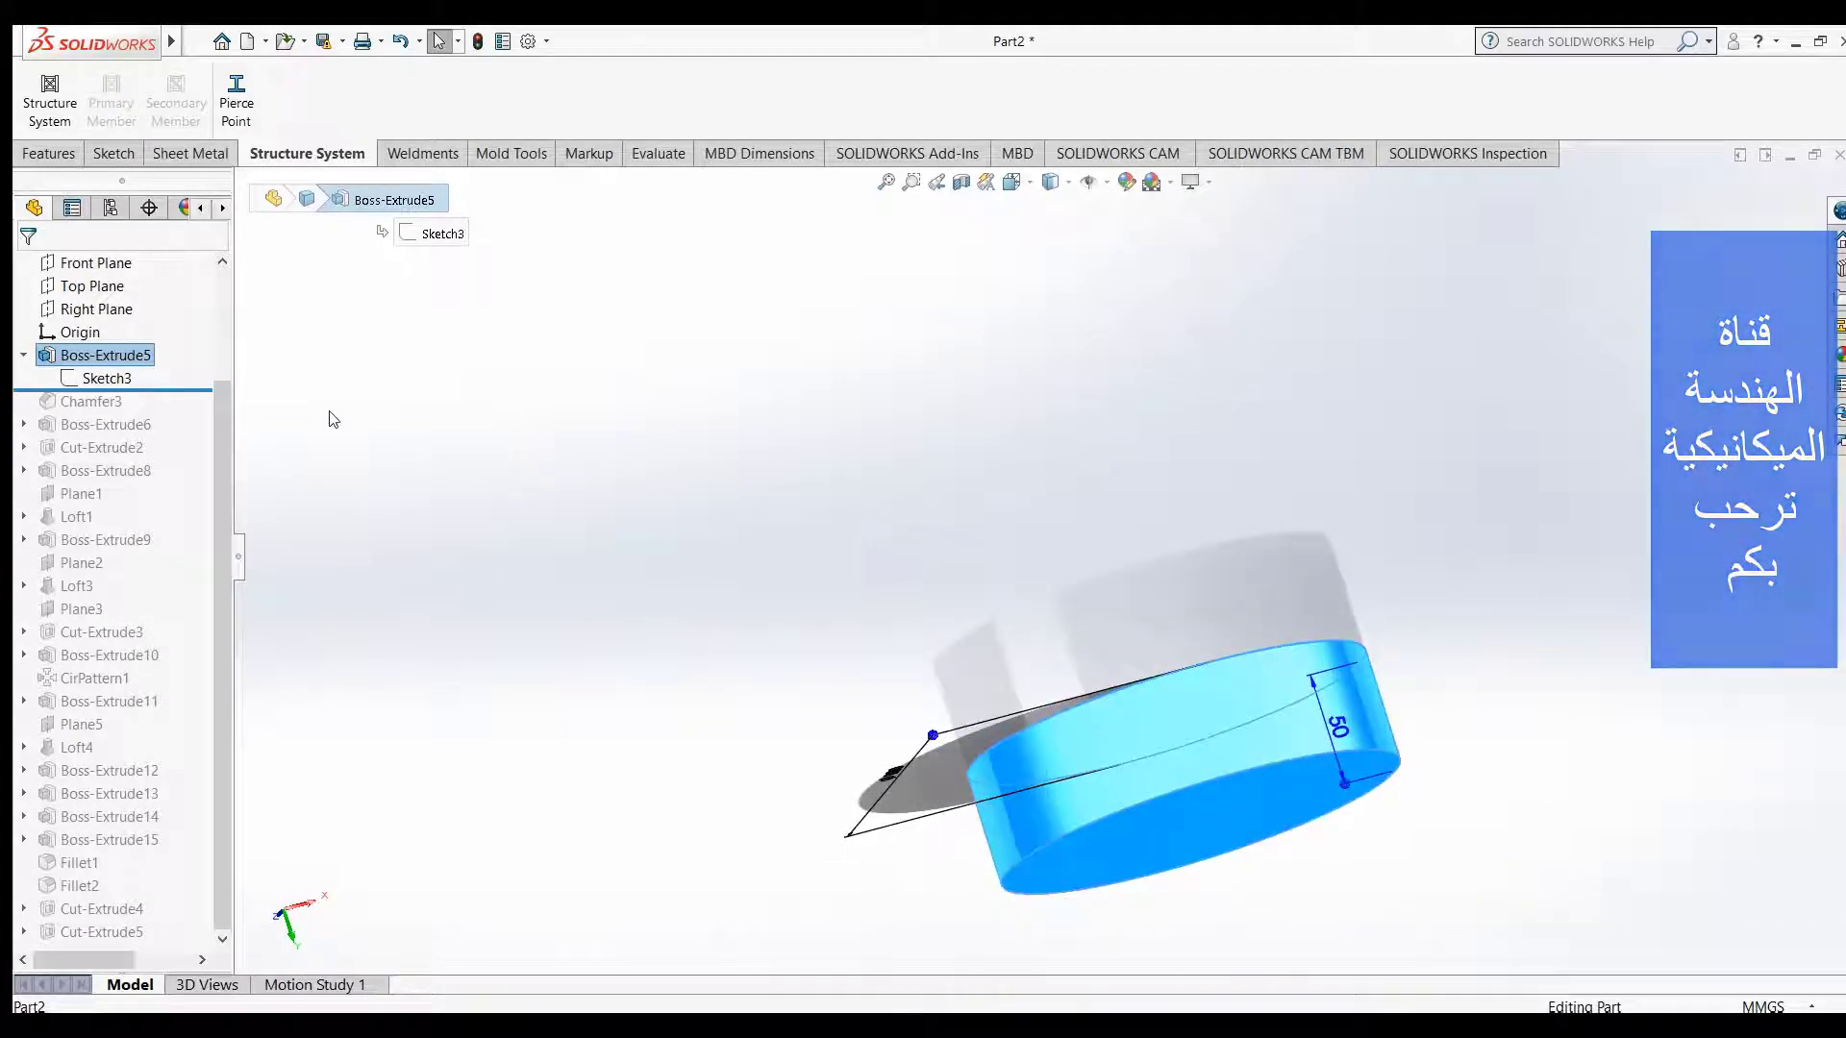
left_click(447, 440)
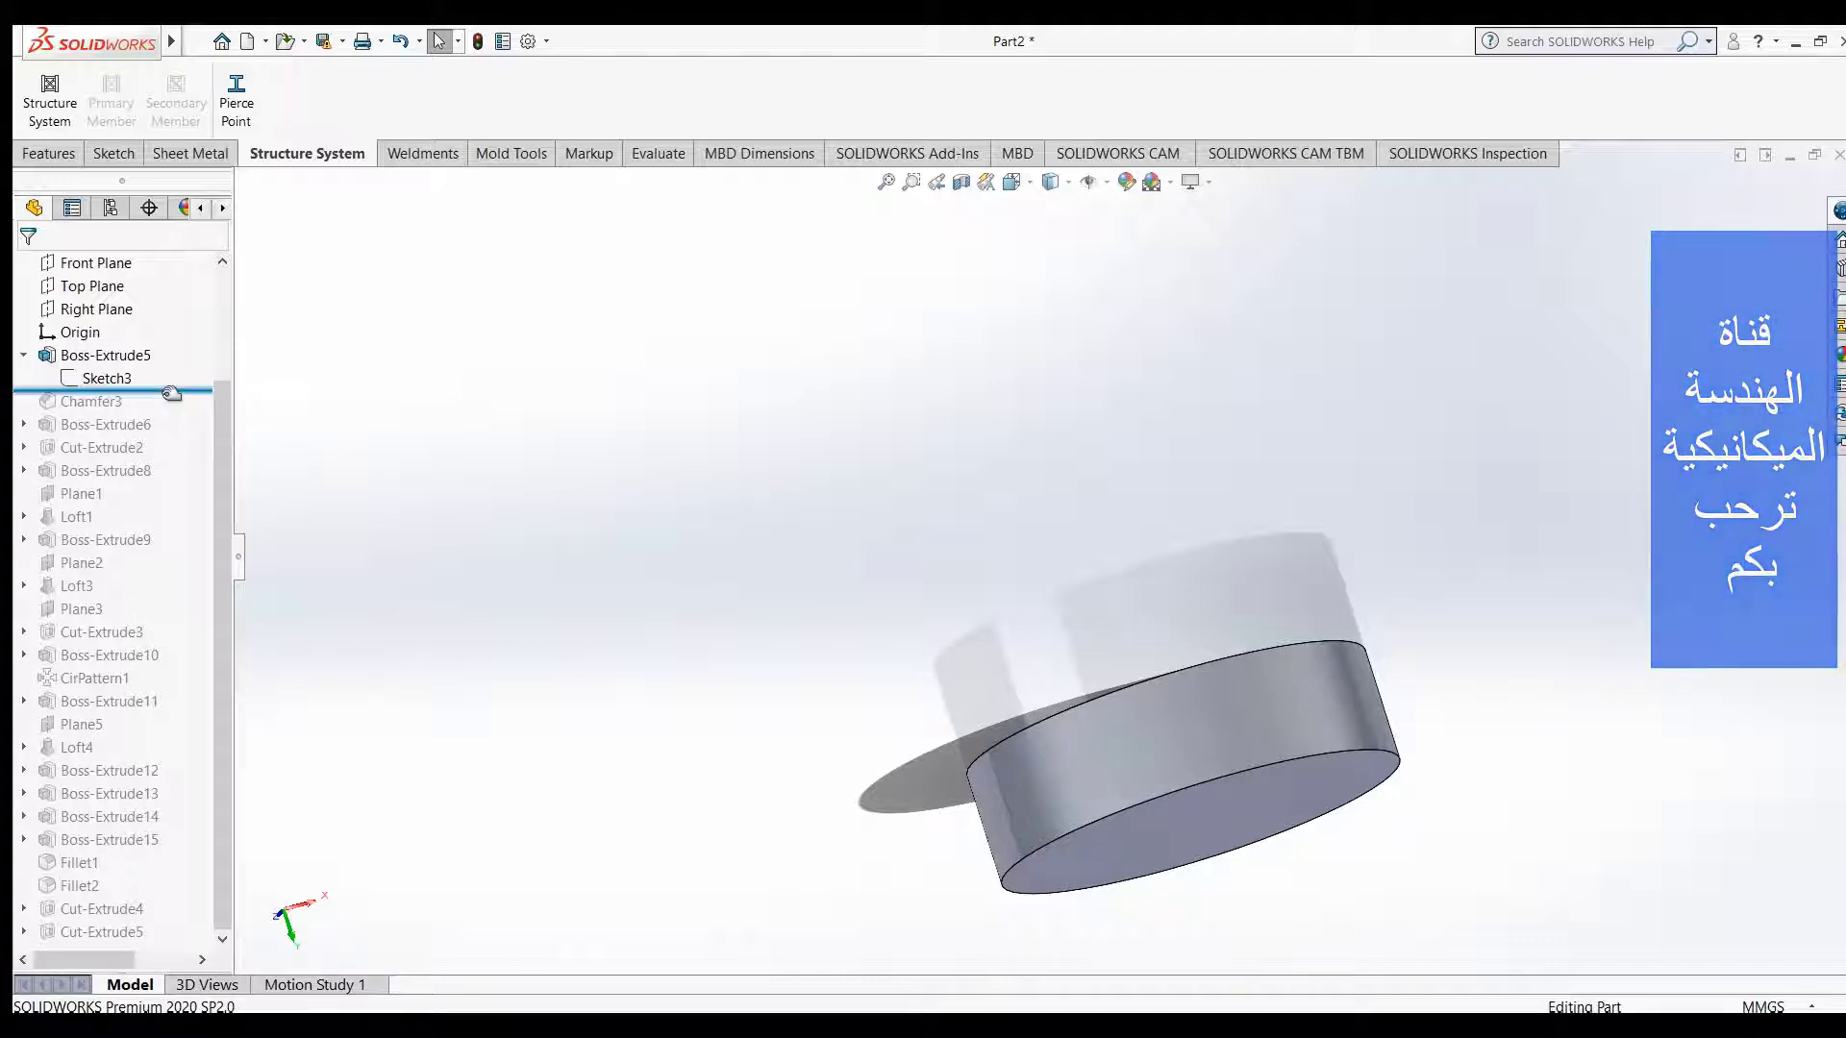
- Roll forward past Chamfer3 and inspect the chamfered disc from the side
left_click_drag(171, 423, 173, 415)
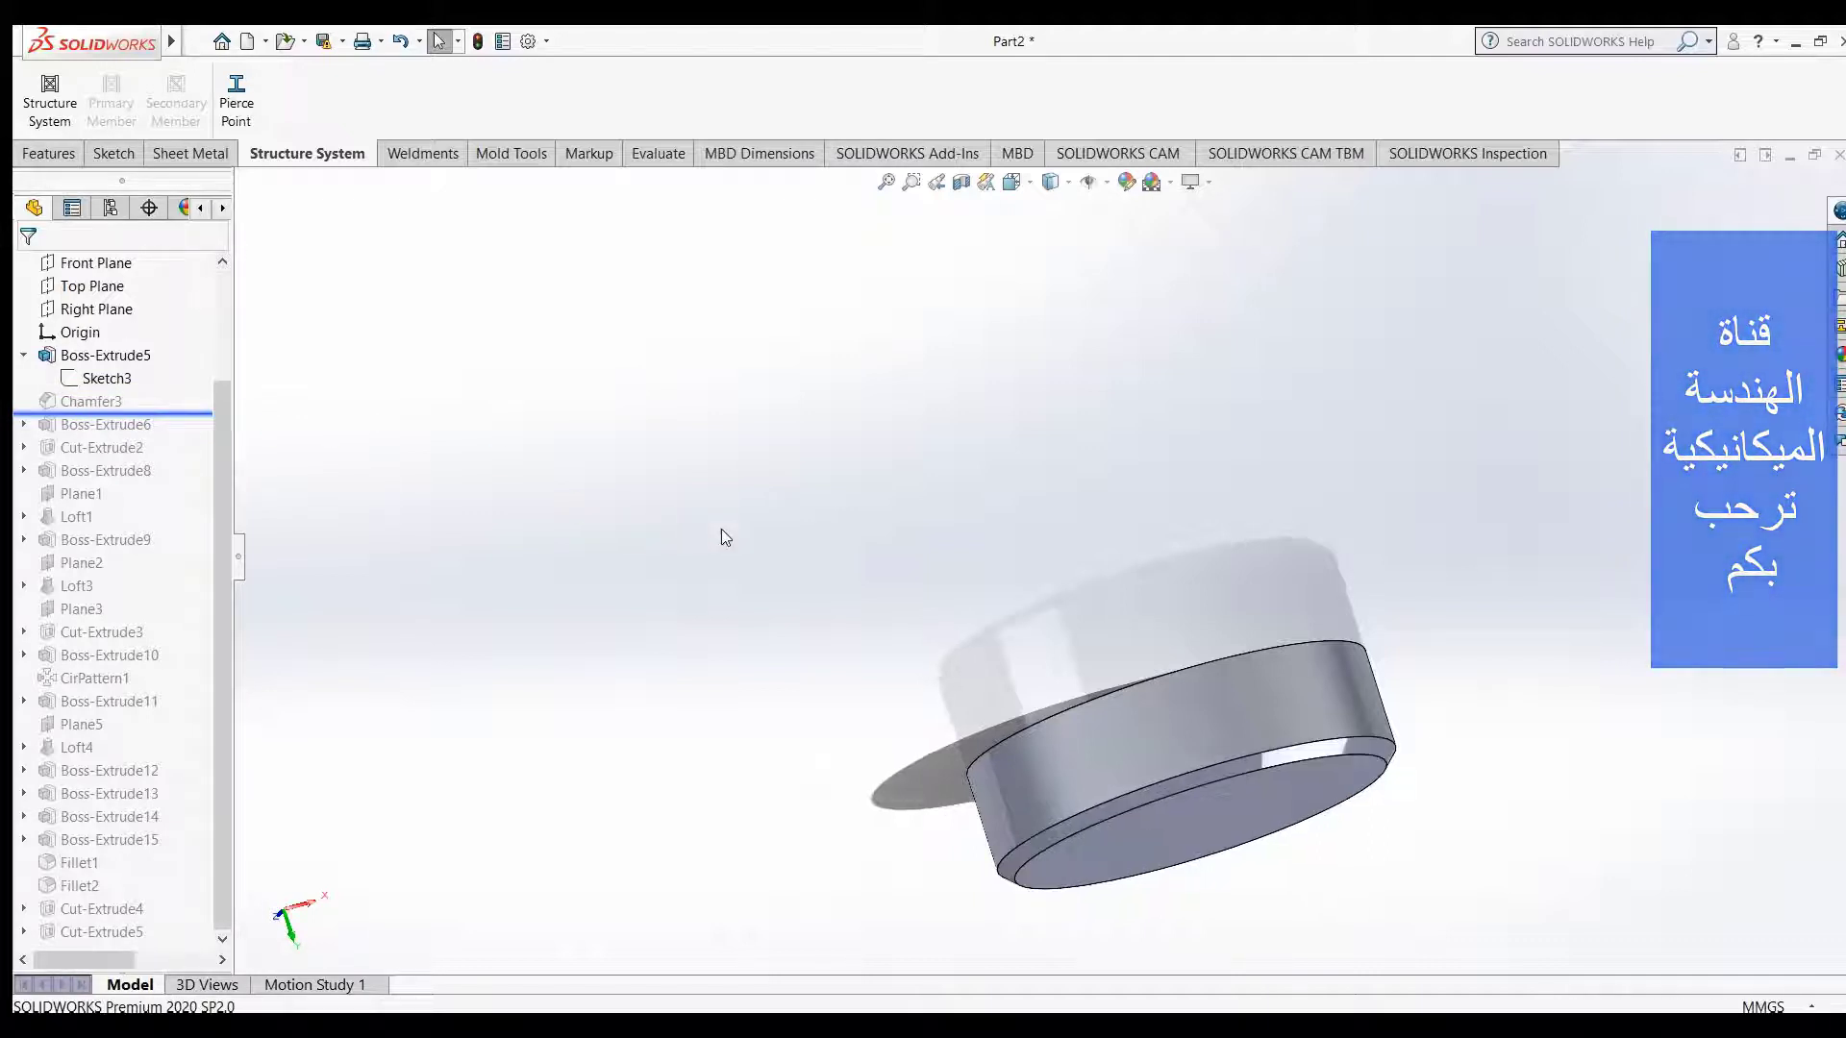
mouse_move(747, 440)
middle_mouse_down()
mouse_move(696, 357)
mouse_move(875, 604)
mouse_move(811, 478)
mouse_move(832, 462)
middle_mouse_up()
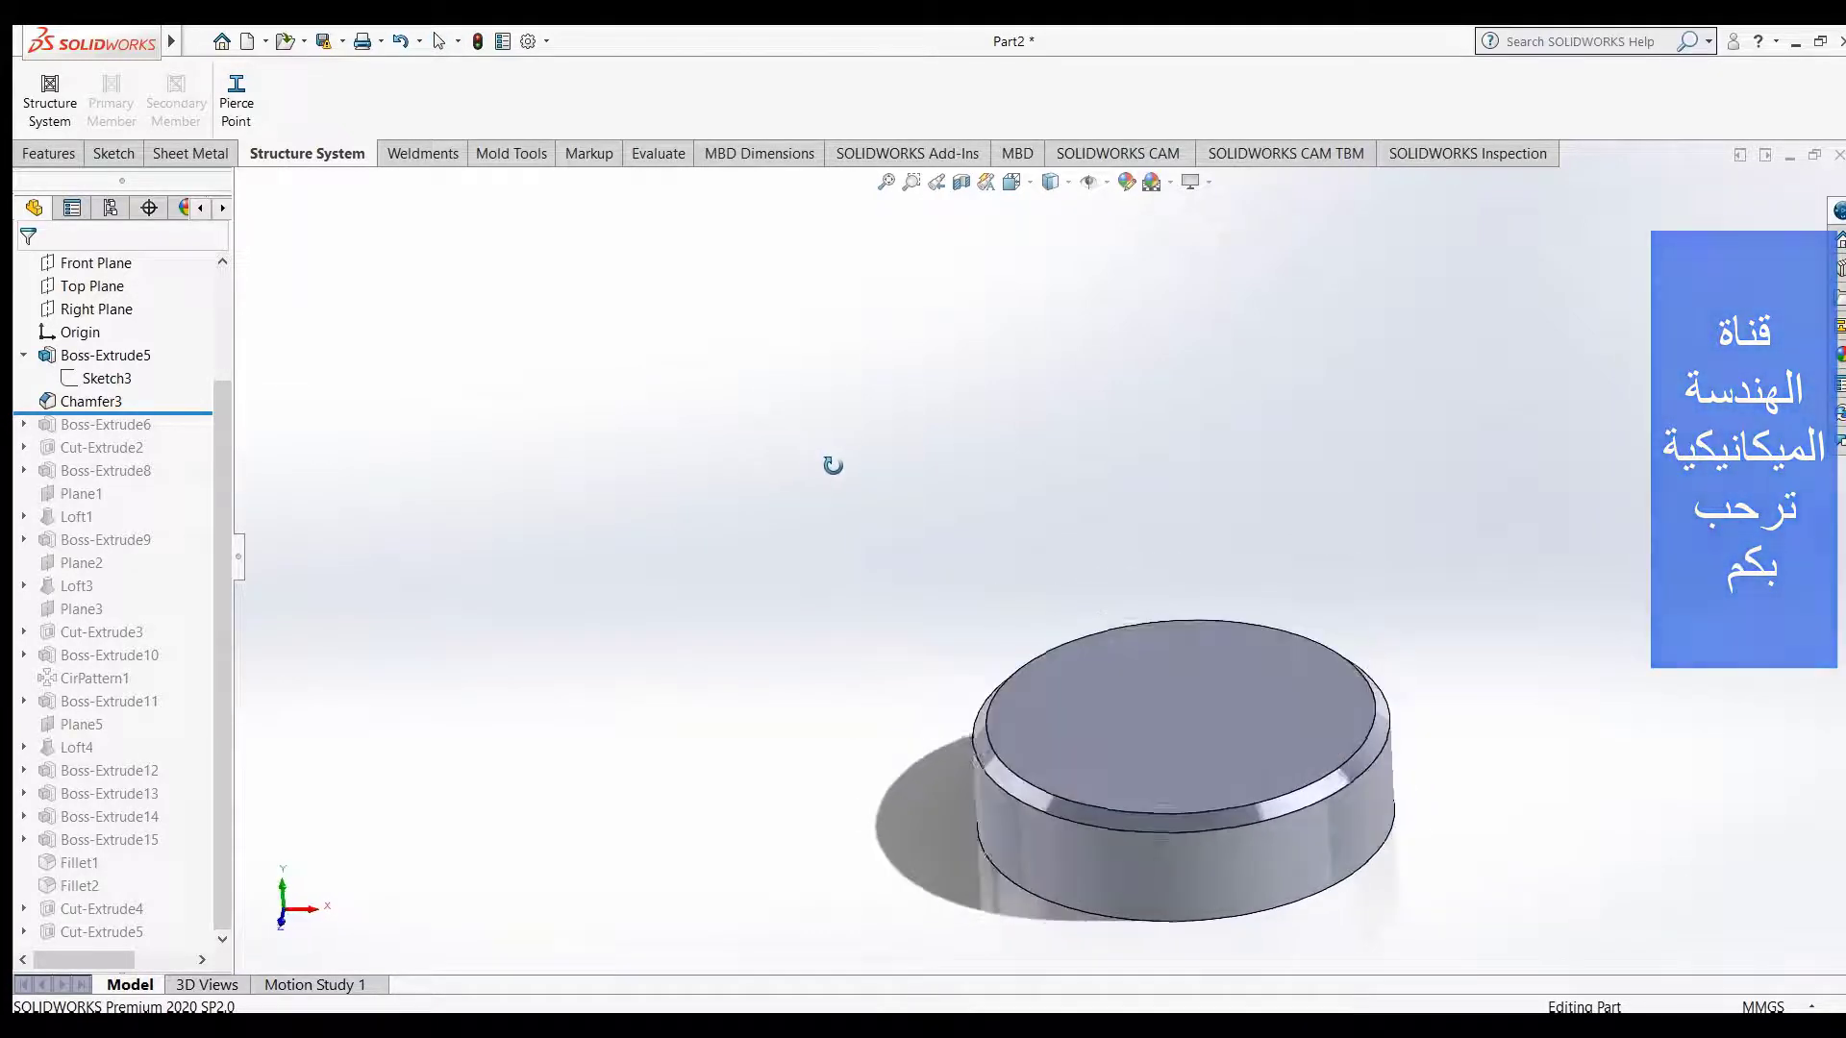
scroll(1269, 770, "up", 2)
scroll(1289, 750, "down", 1)
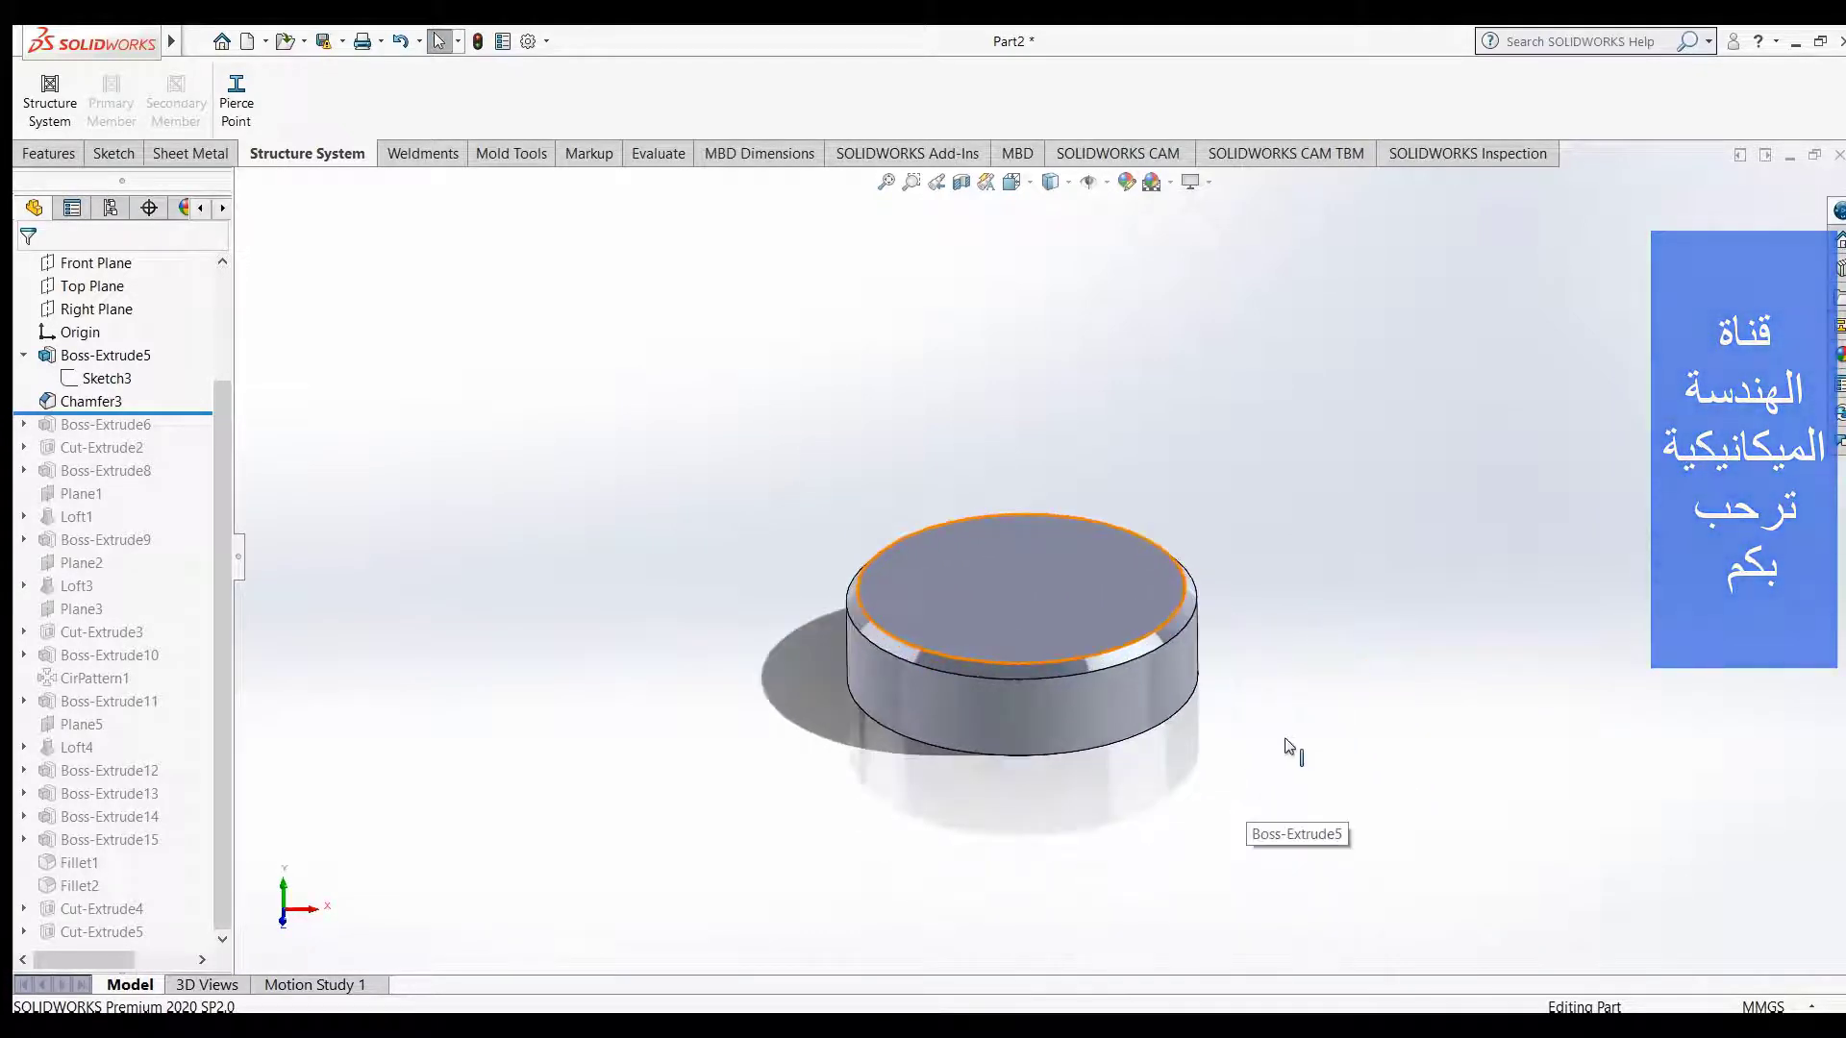
scroll(1289, 750, "down", 2)
scroll(1013, 666, "down", 2)
scroll(959, 540, "down", 1)
scroll(959, 540, "up", 1)
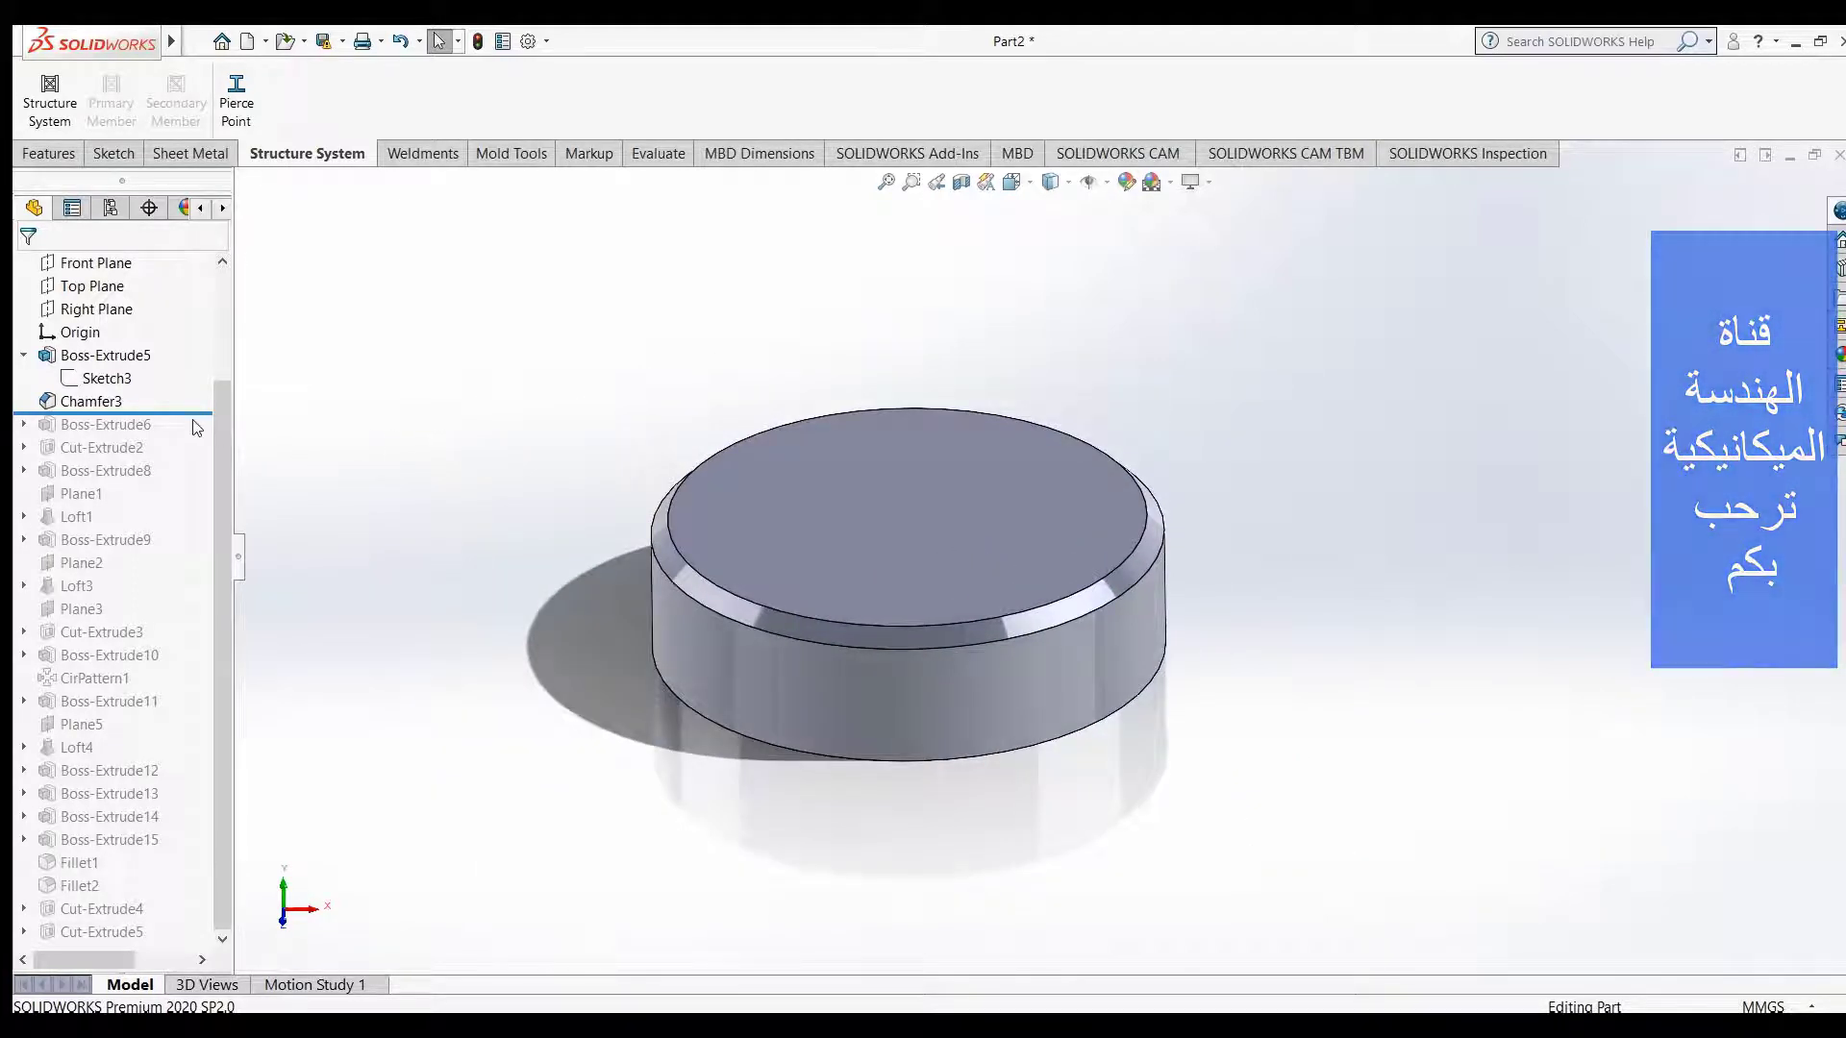
- Roll forward to Boss-Extrude6 and display Sketch7's outline with its 155 dimension
left_click_drag(180, 415, 100, 438)
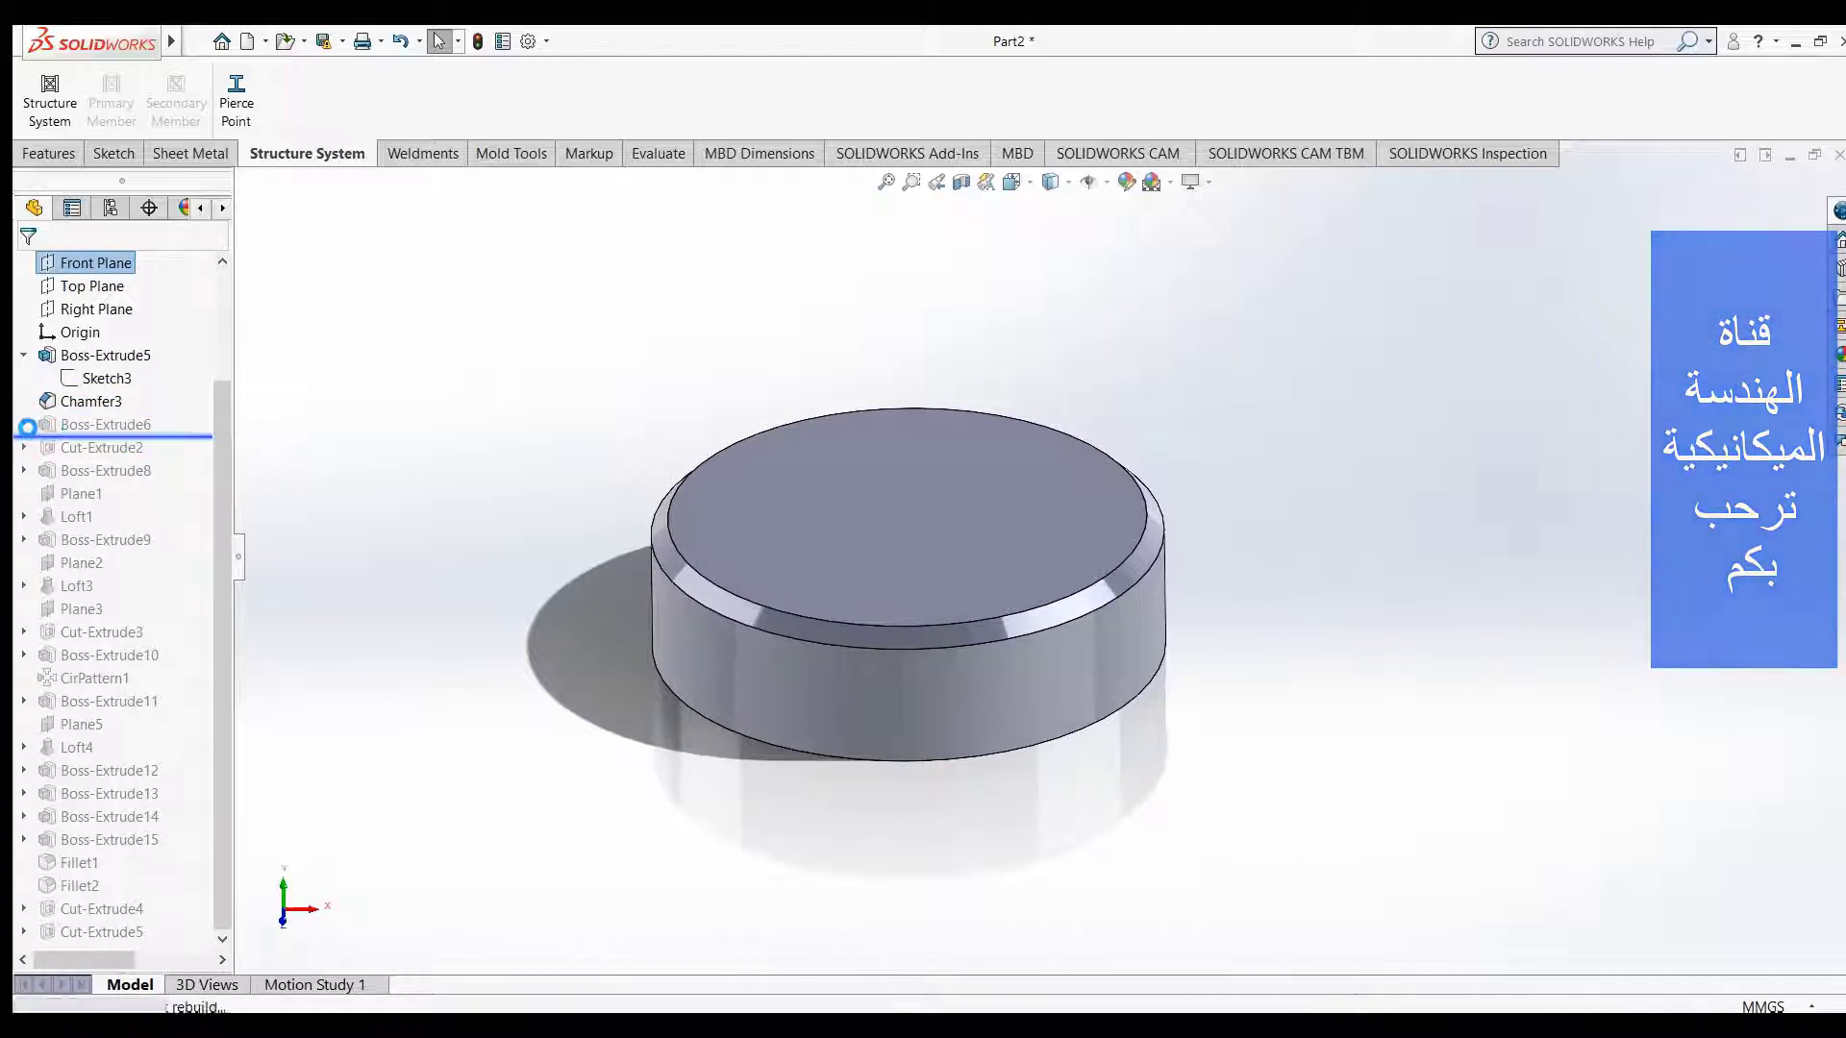
left_click(24, 425)
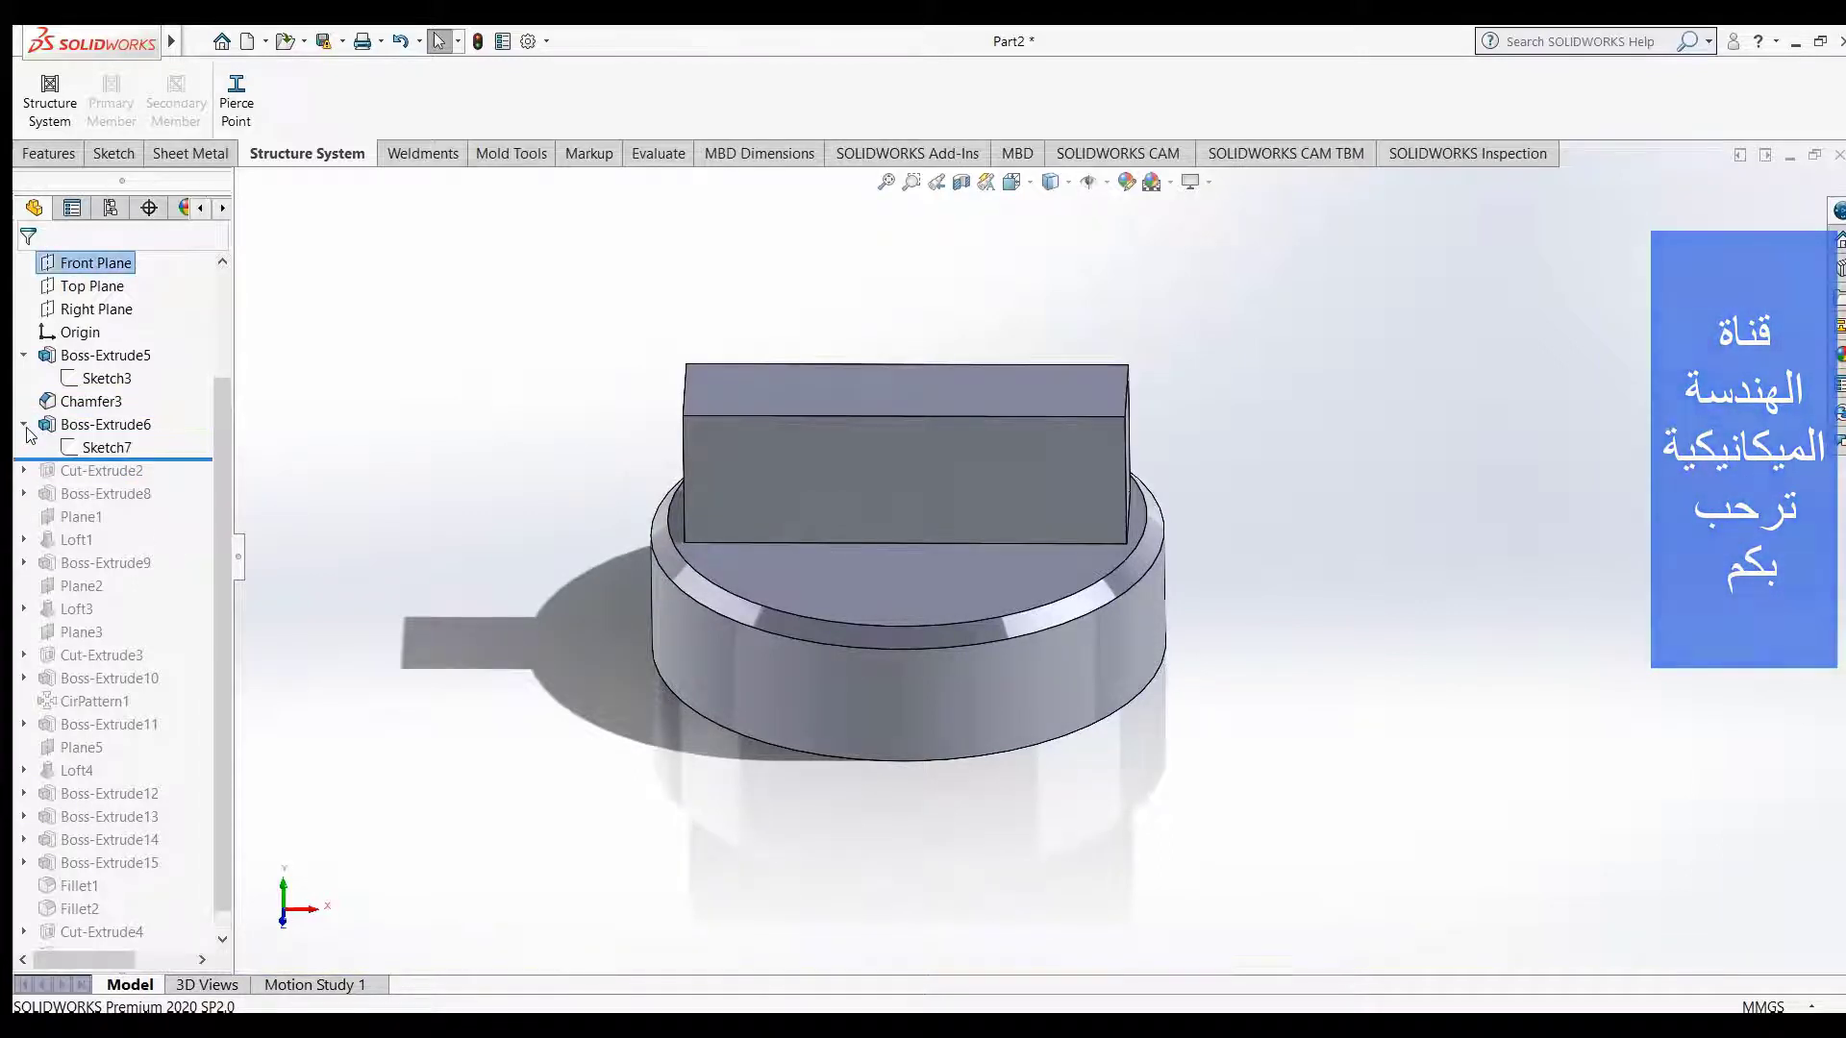
left_click(85, 448)
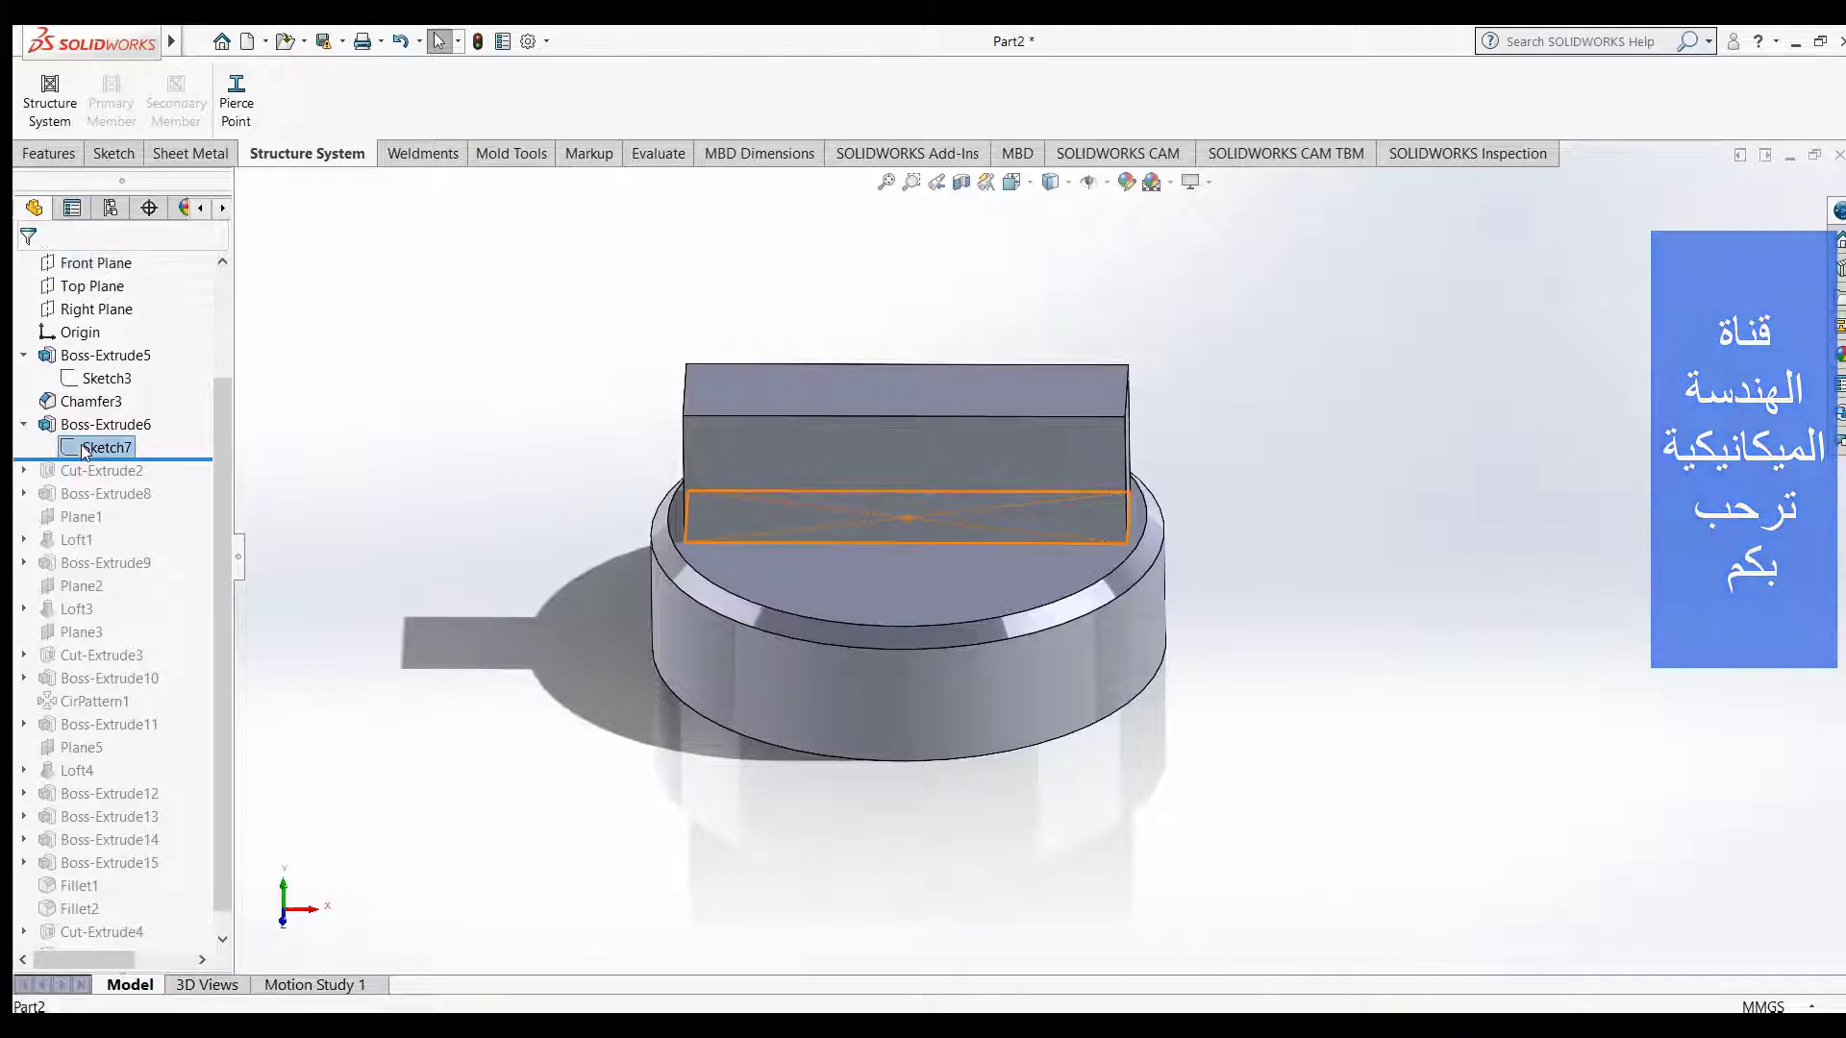
double_click(84, 449)
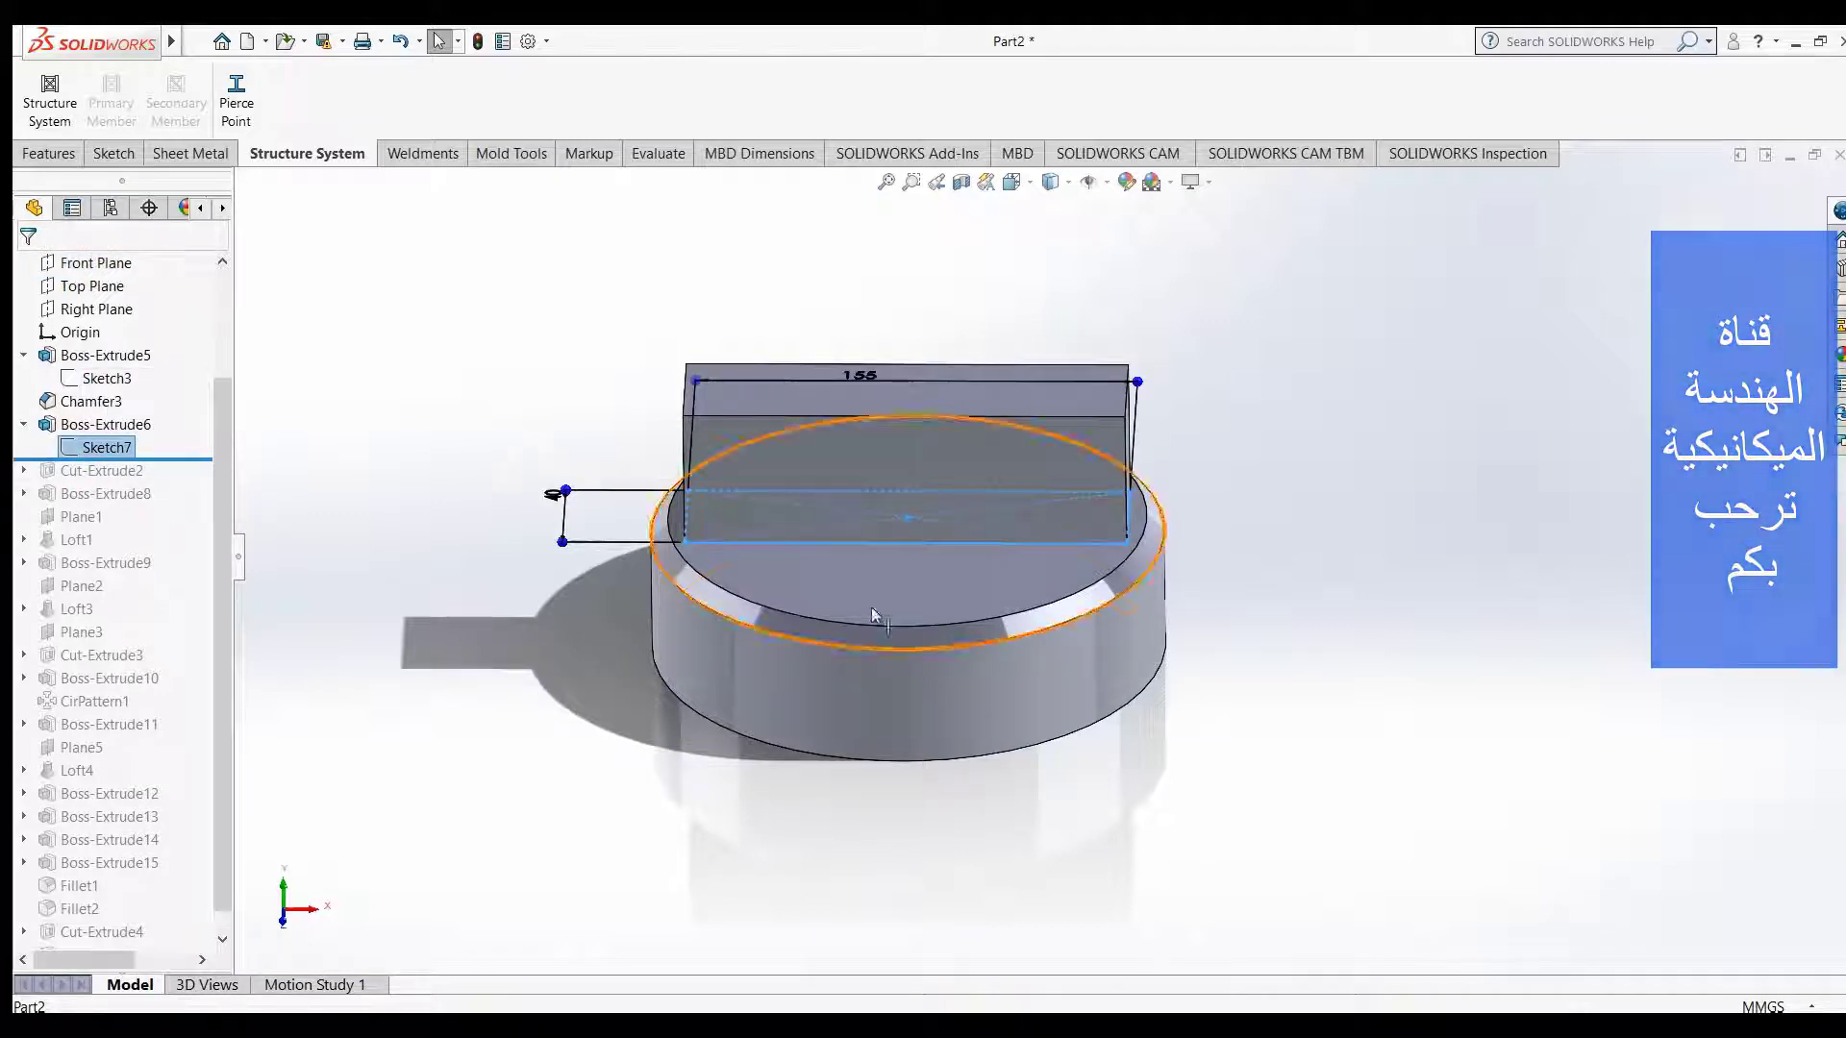
mouse_move(1256, 601)
middle_mouse_down()
mouse_move(1250, 575)
mouse_move(1248, 693)
middle_mouse_up()
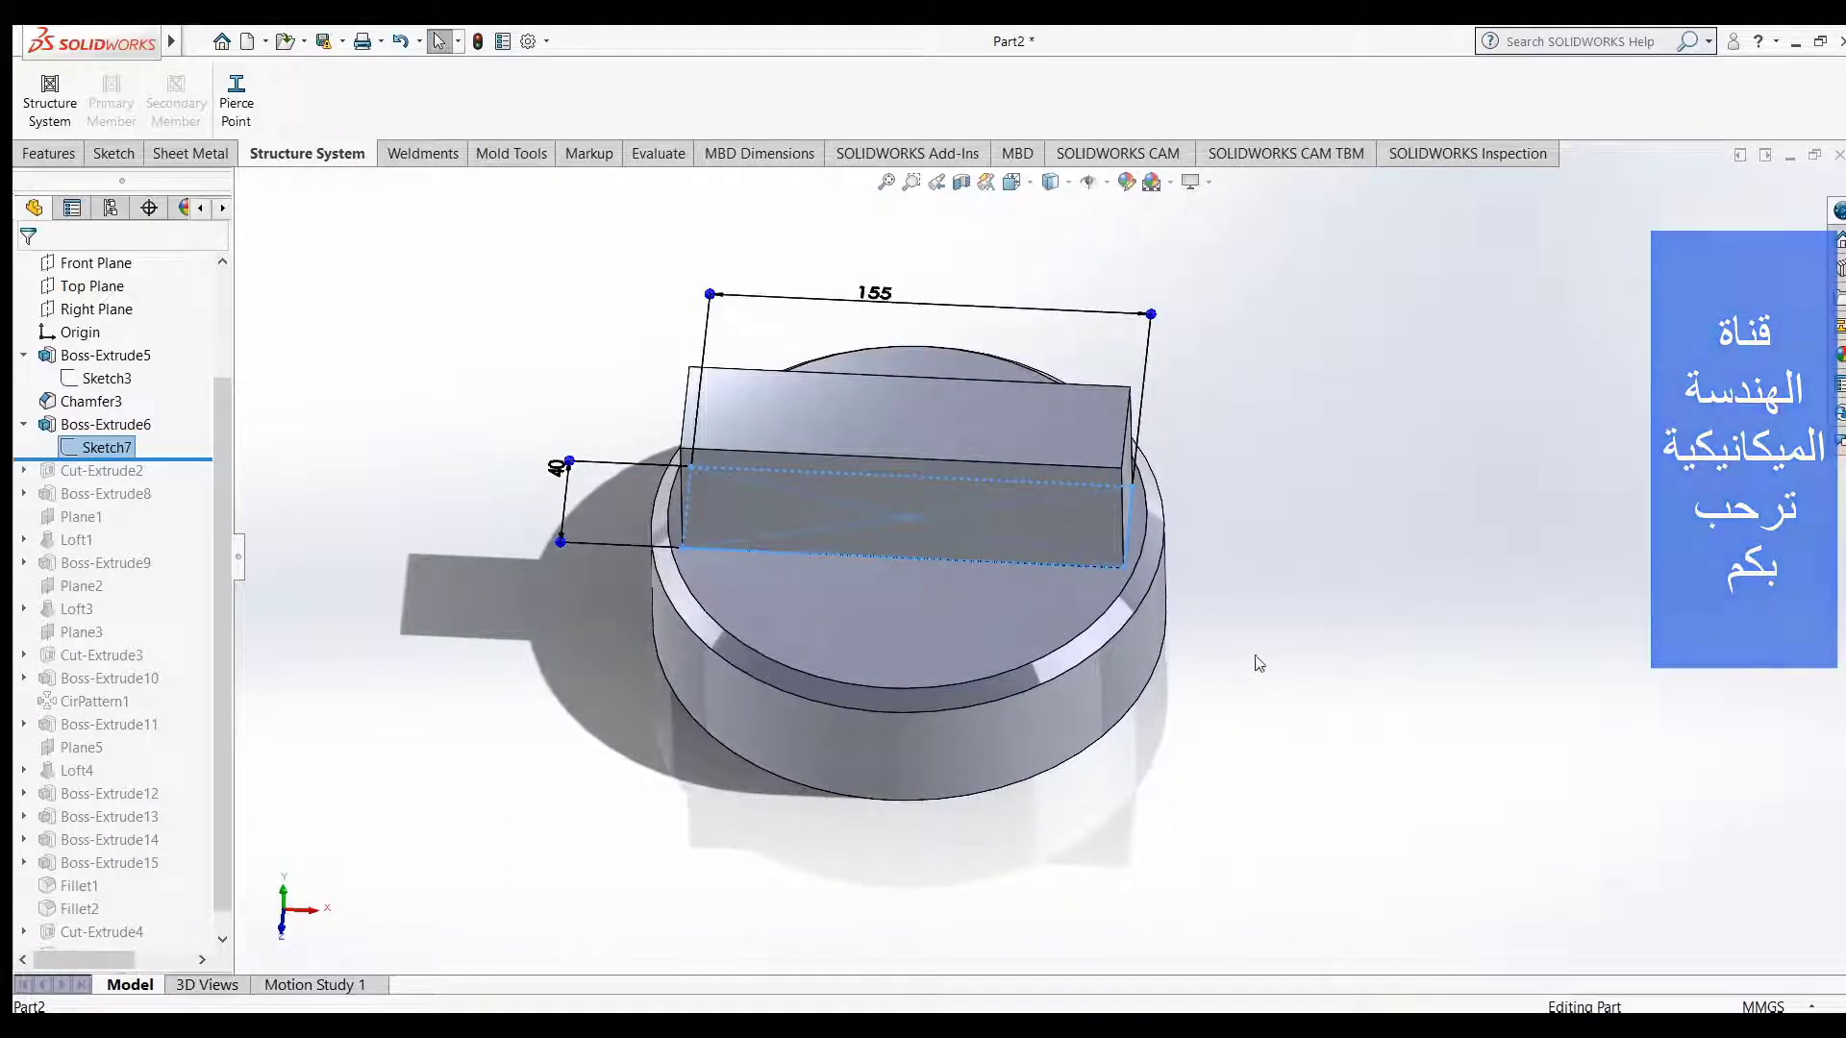
scroll(1237, 503, "up", 4)
scroll(1056, 491, "down", 4)
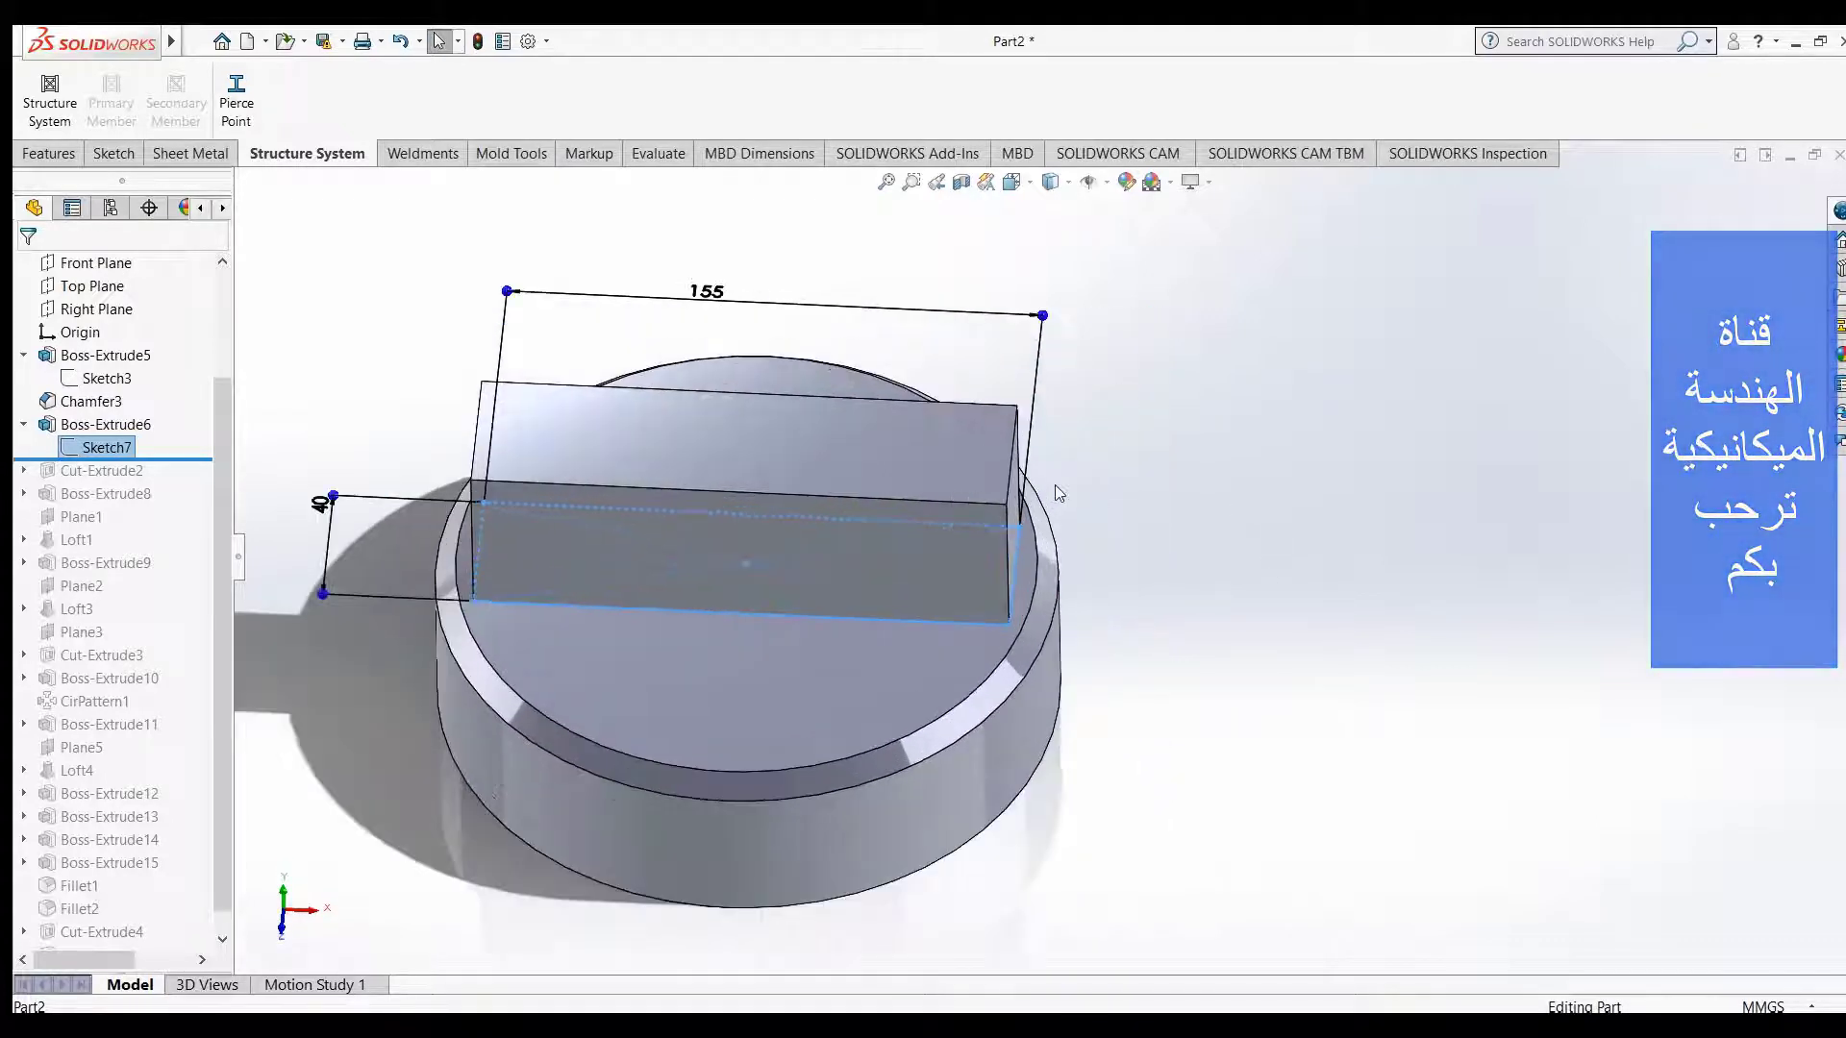
scroll(1053, 485, "up", 3)
scroll(1053, 488, "down", 2)
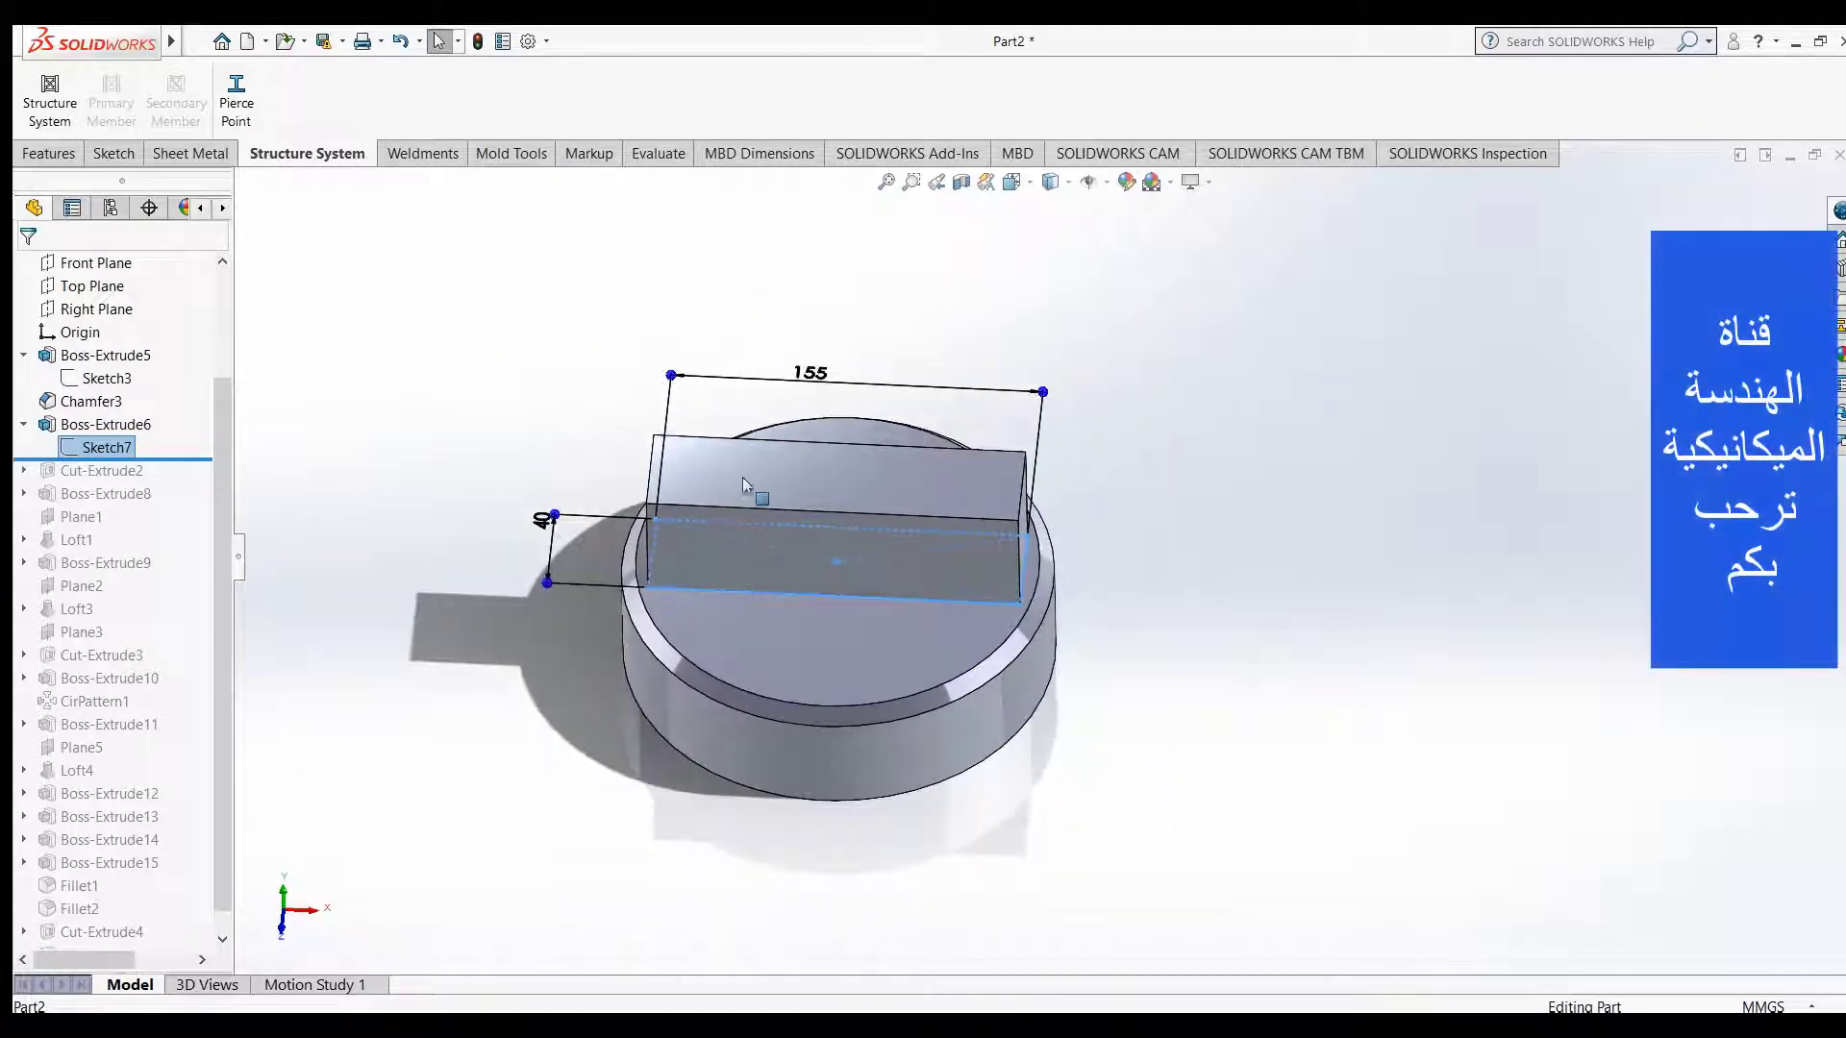
- Show Boss-Extrude6's 50 extrusion depth from another angle, then deselect it
left_click(128, 428)
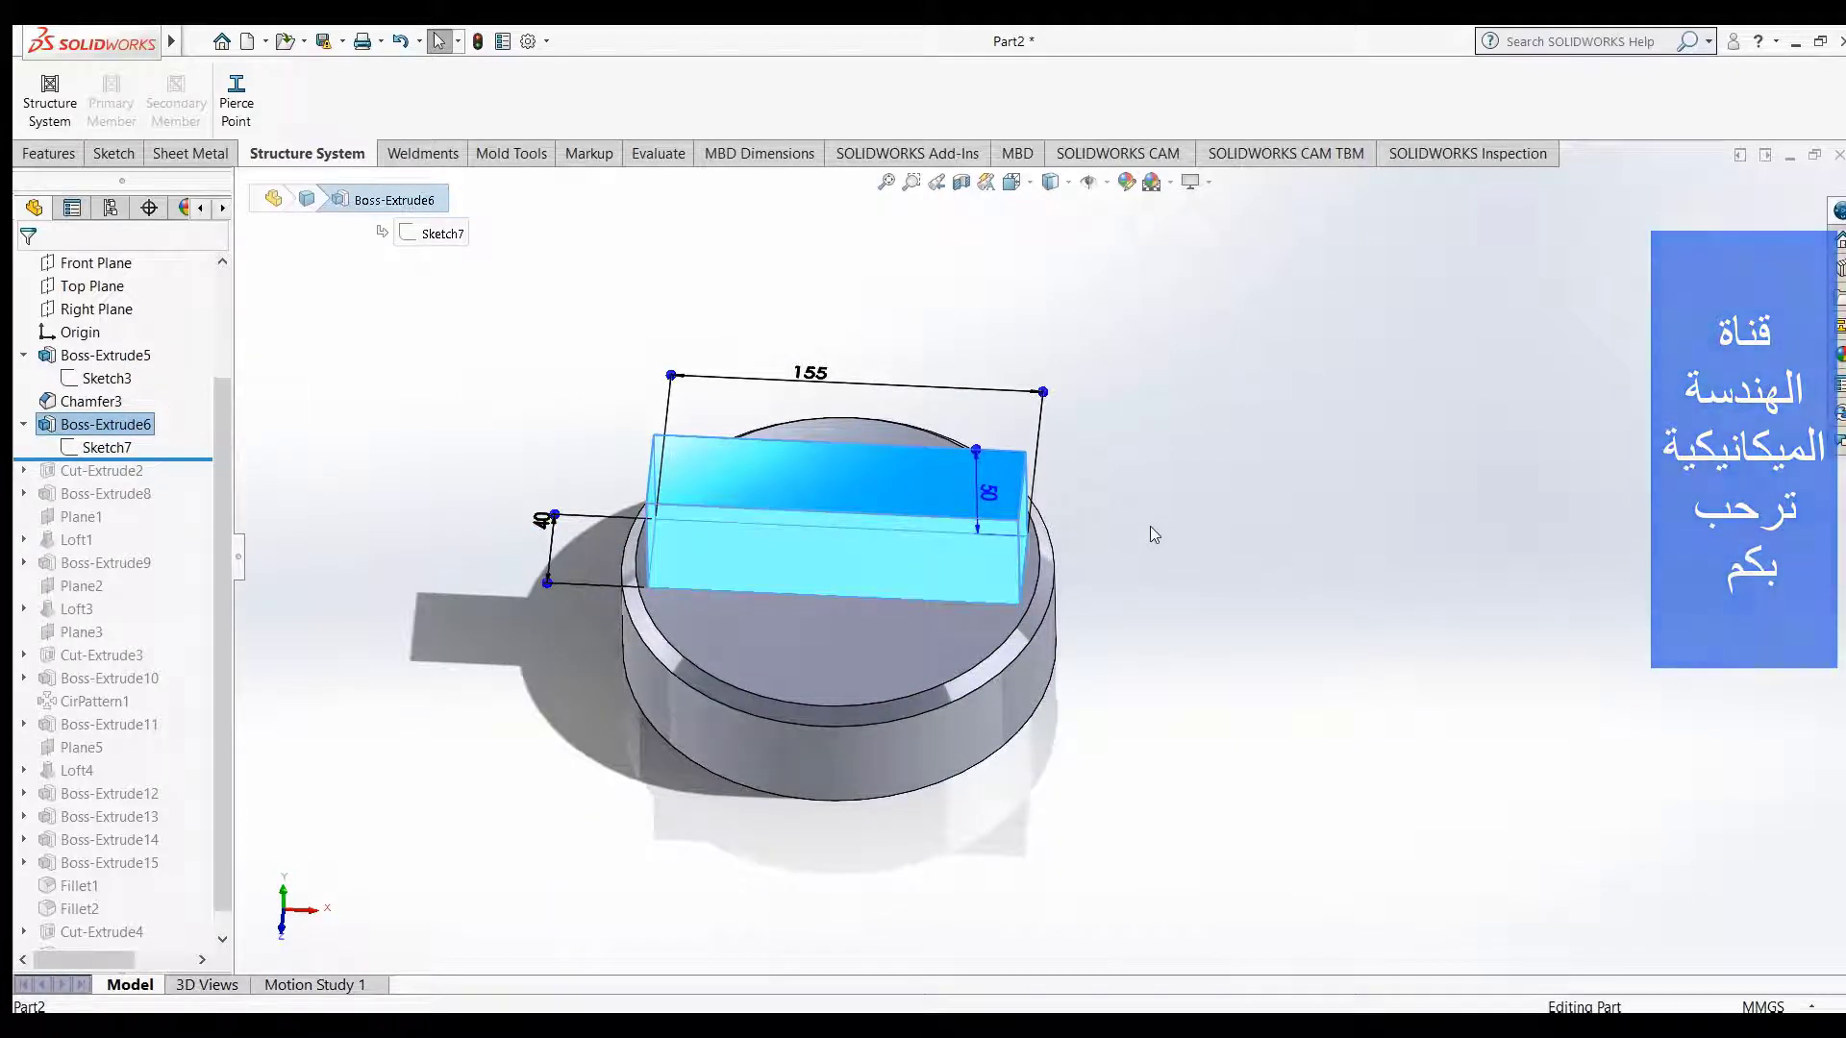
mouse_move(1150, 527)
middle_mouse_down()
mouse_move(1063, 490)
mouse_move(1080, 502)
middle_mouse_up()
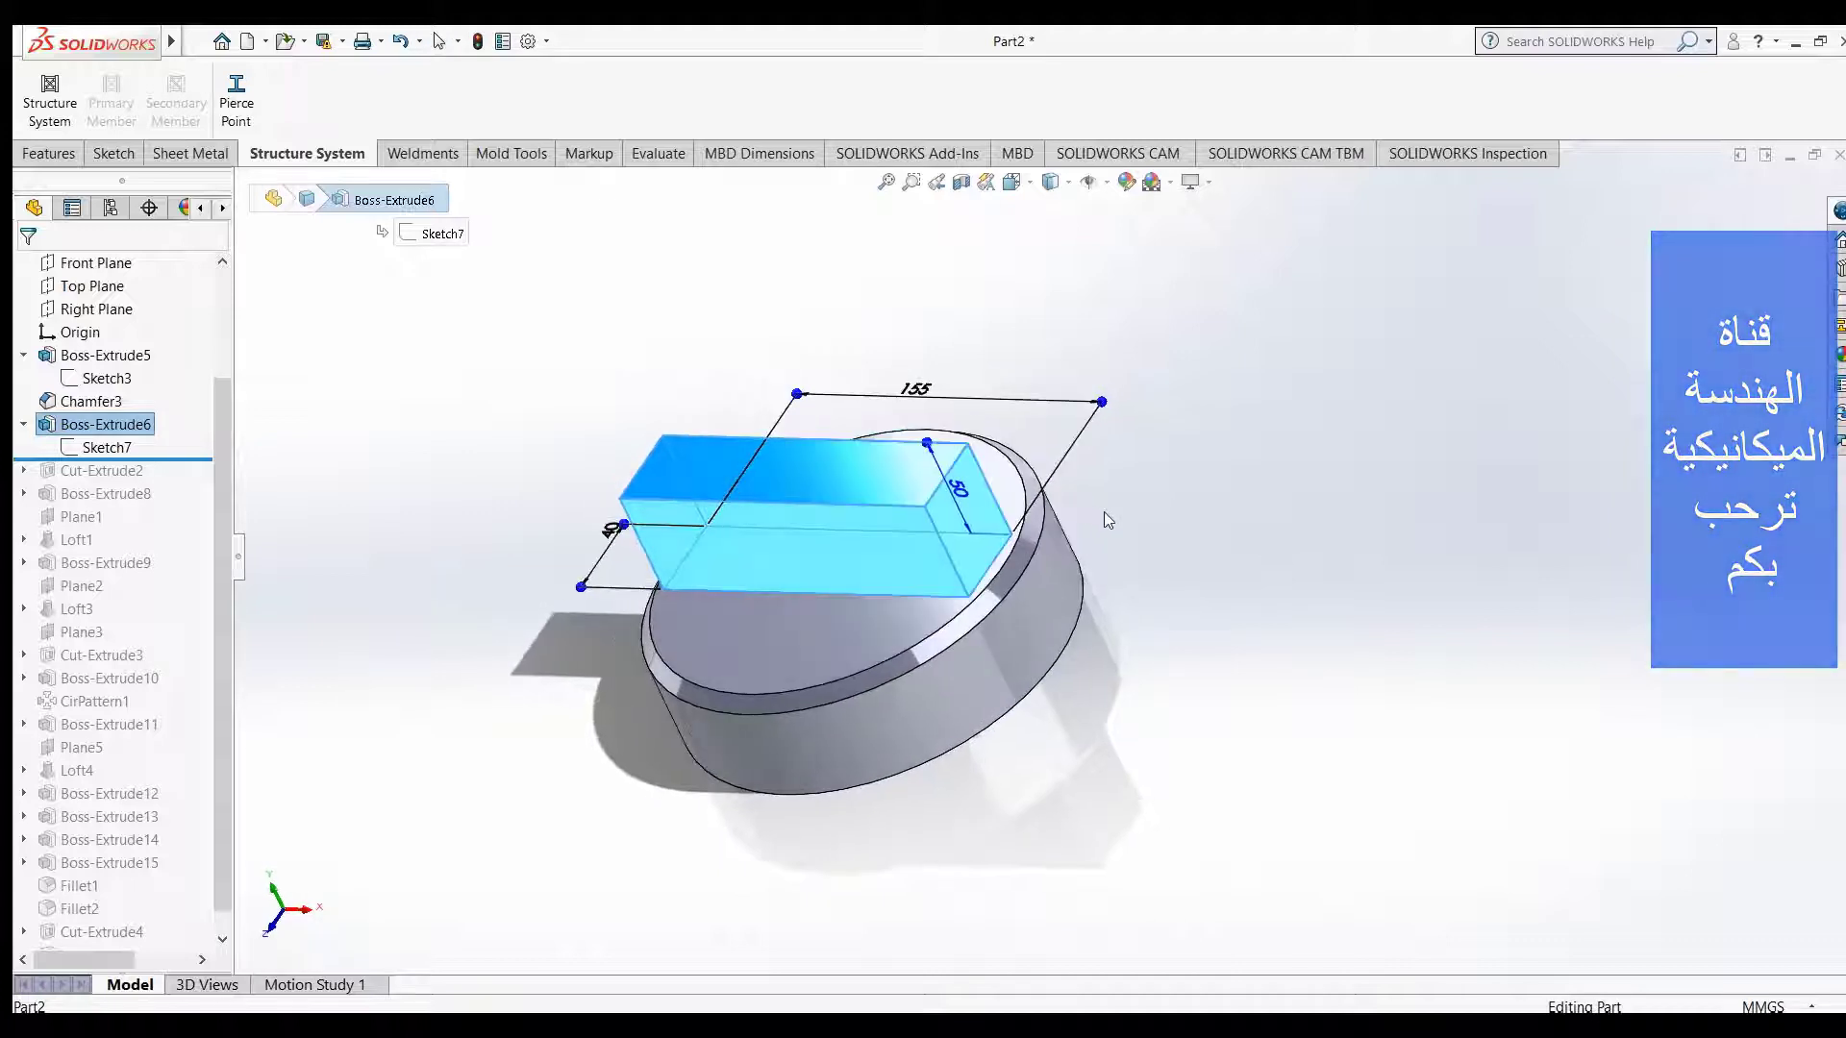
left_click(342, 502)
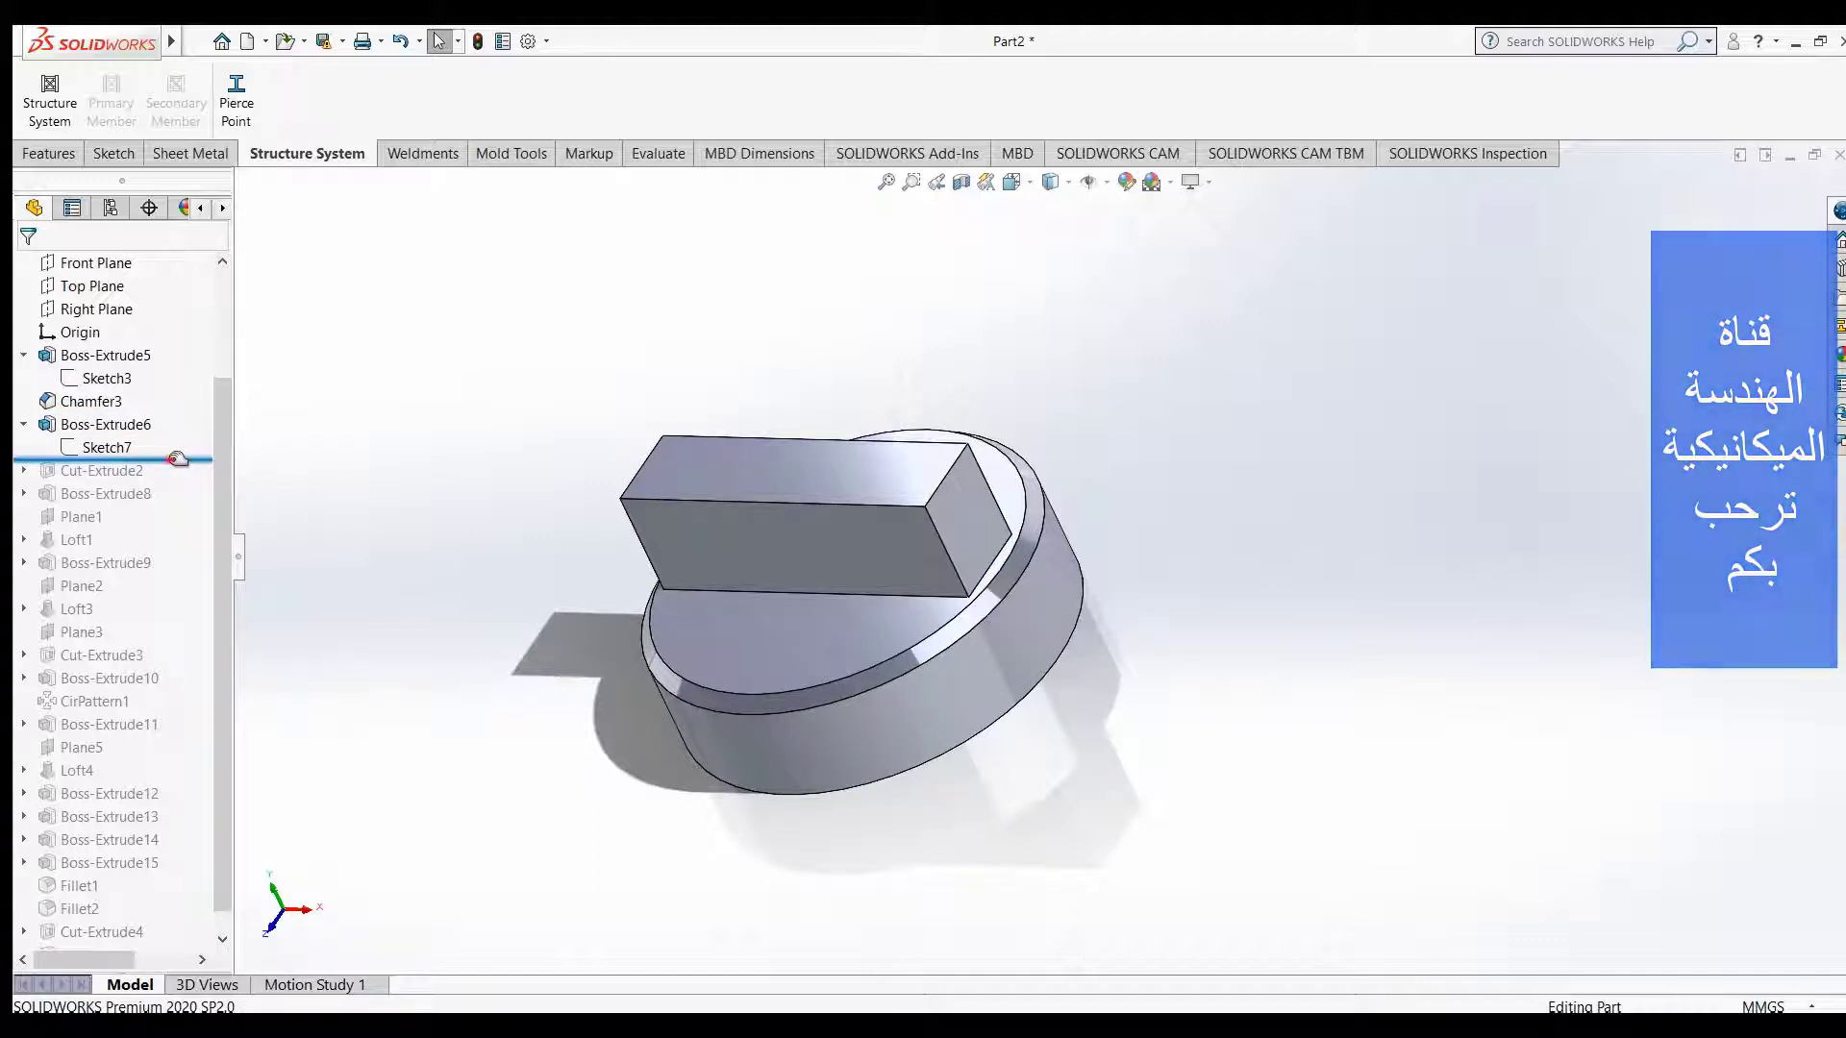
- Roll forward to apply Cut-Extrude2 and display Sketch8's dimensions
left_click_drag(178, 458, 168, 478)
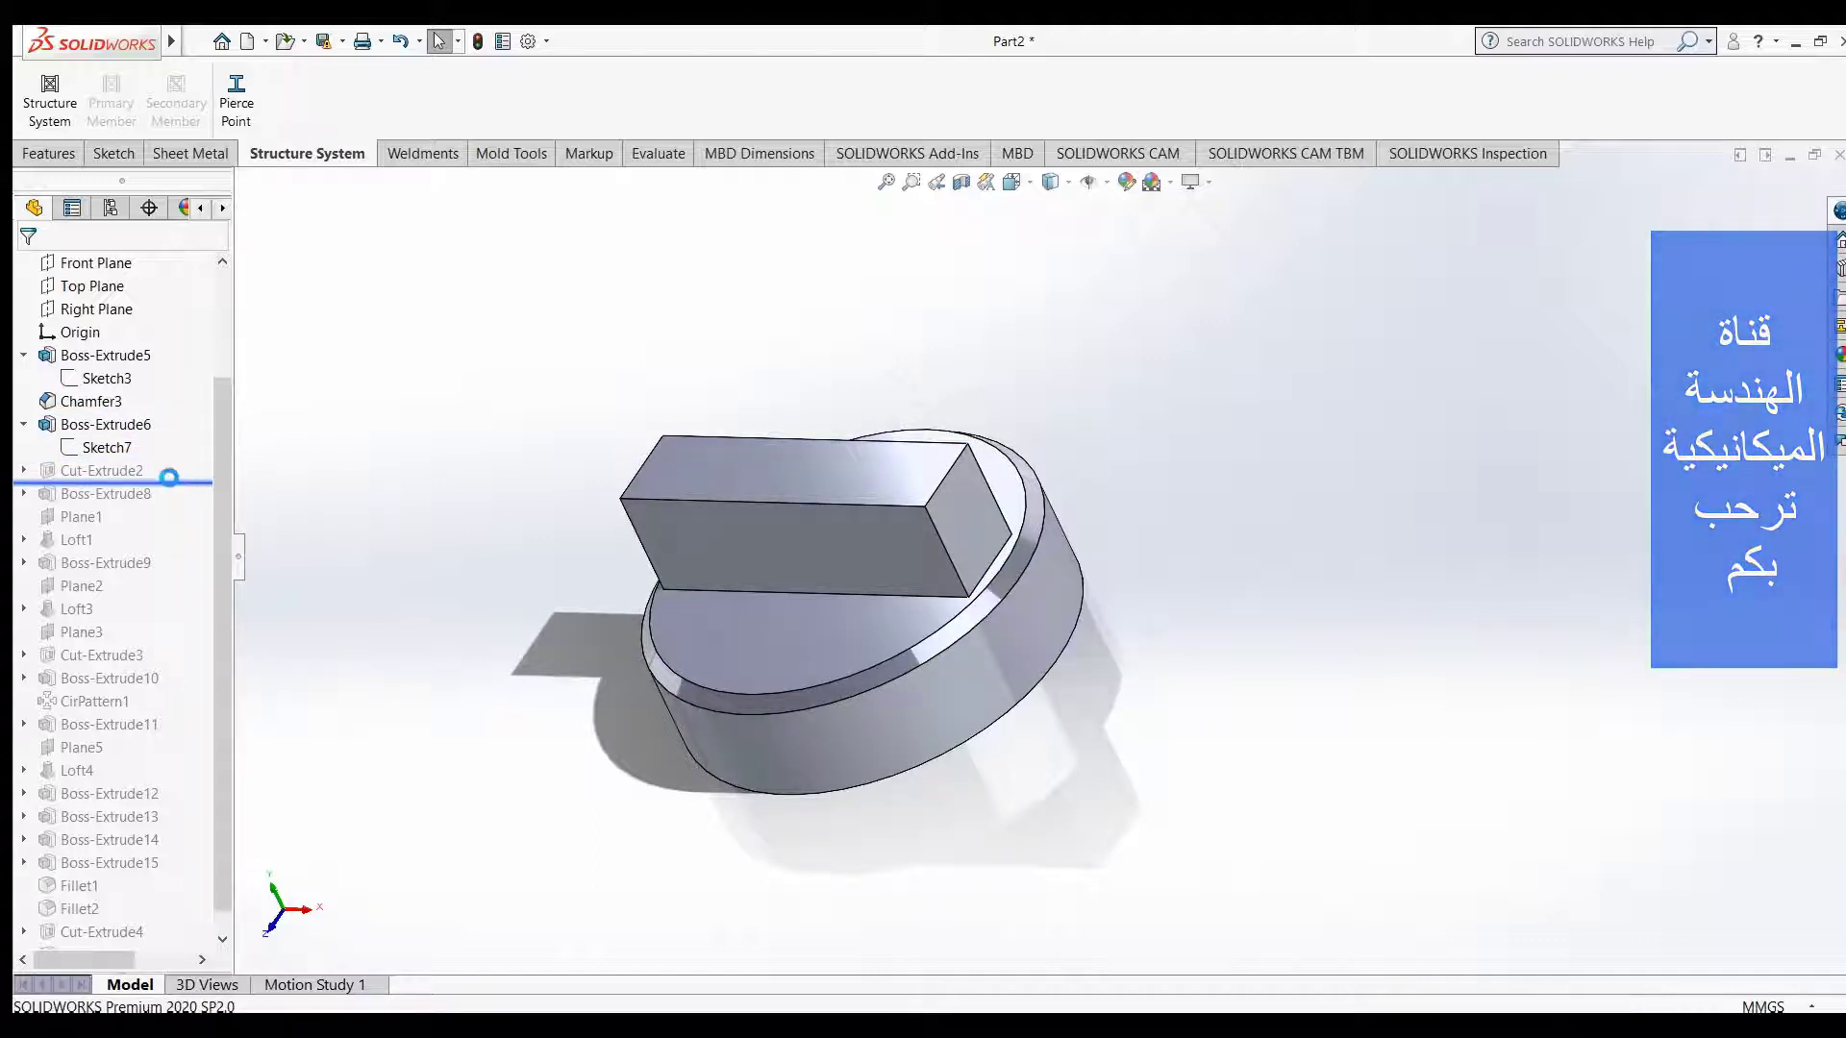
left_click_drag(169, 478, 169, 478)
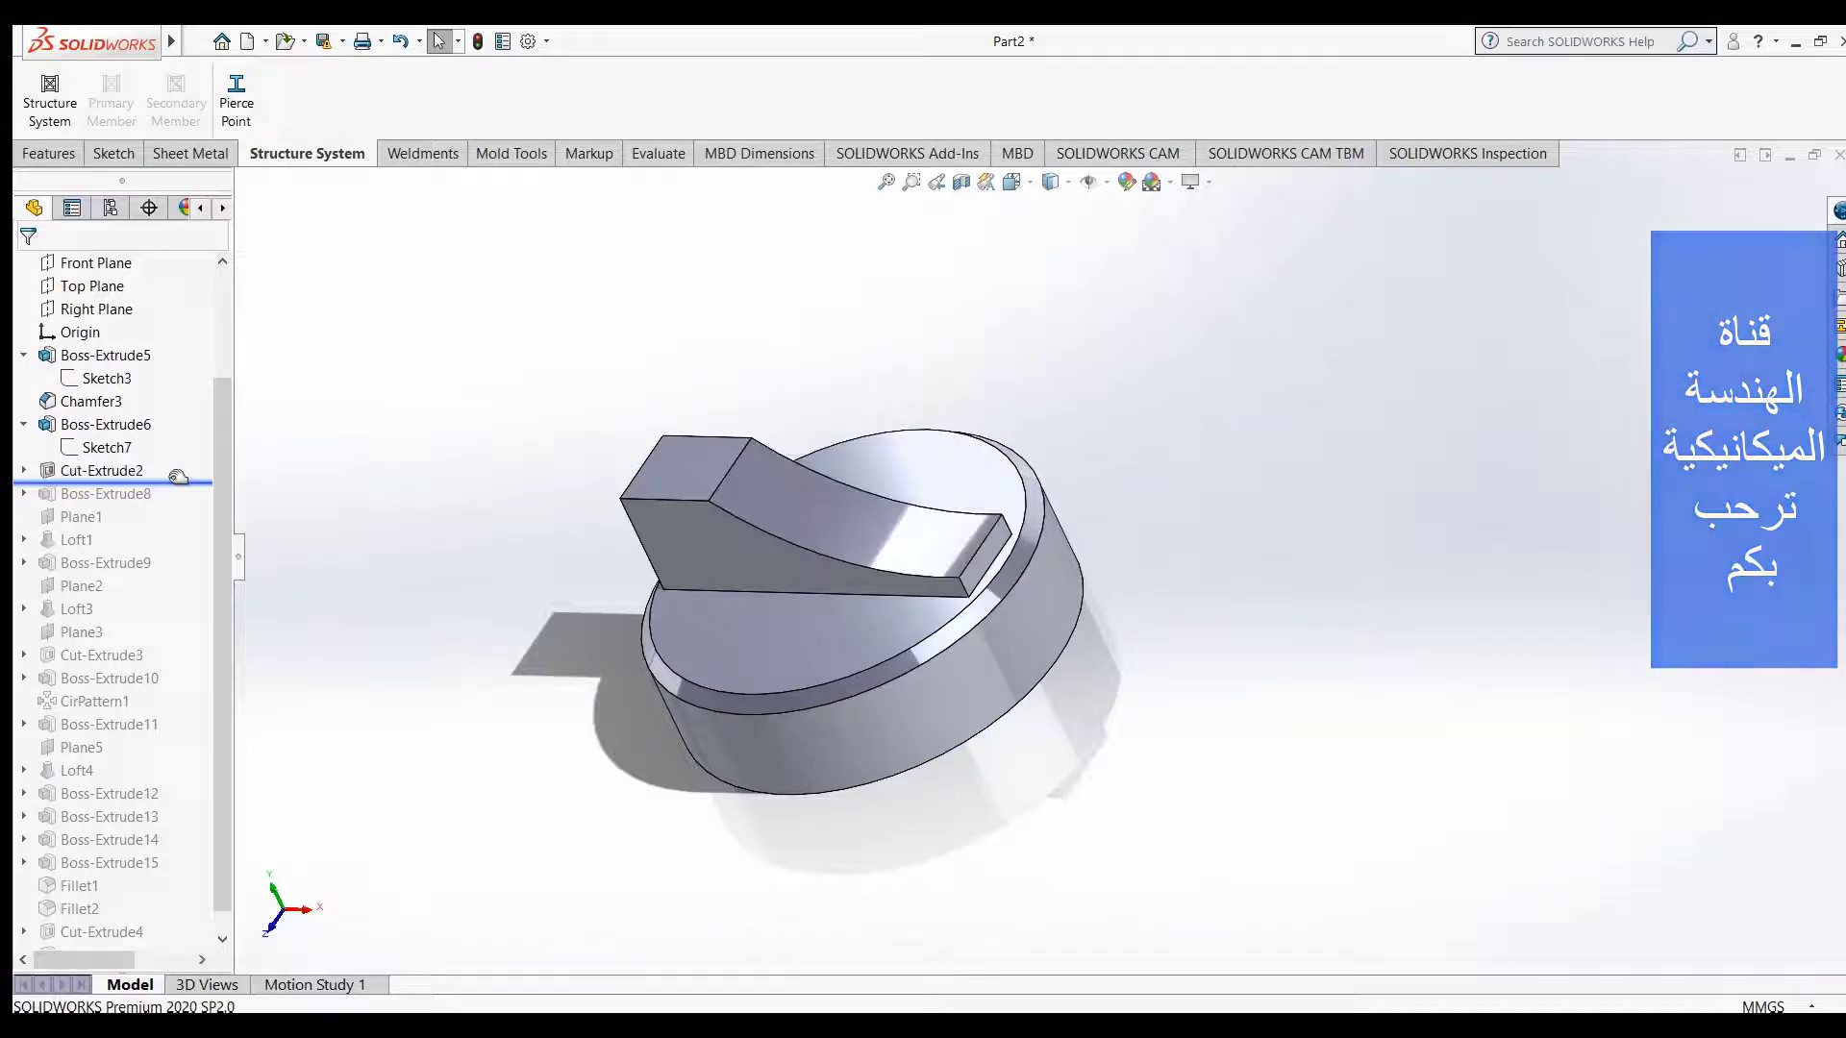
left_click(24, 470)
left_click(110, 493)
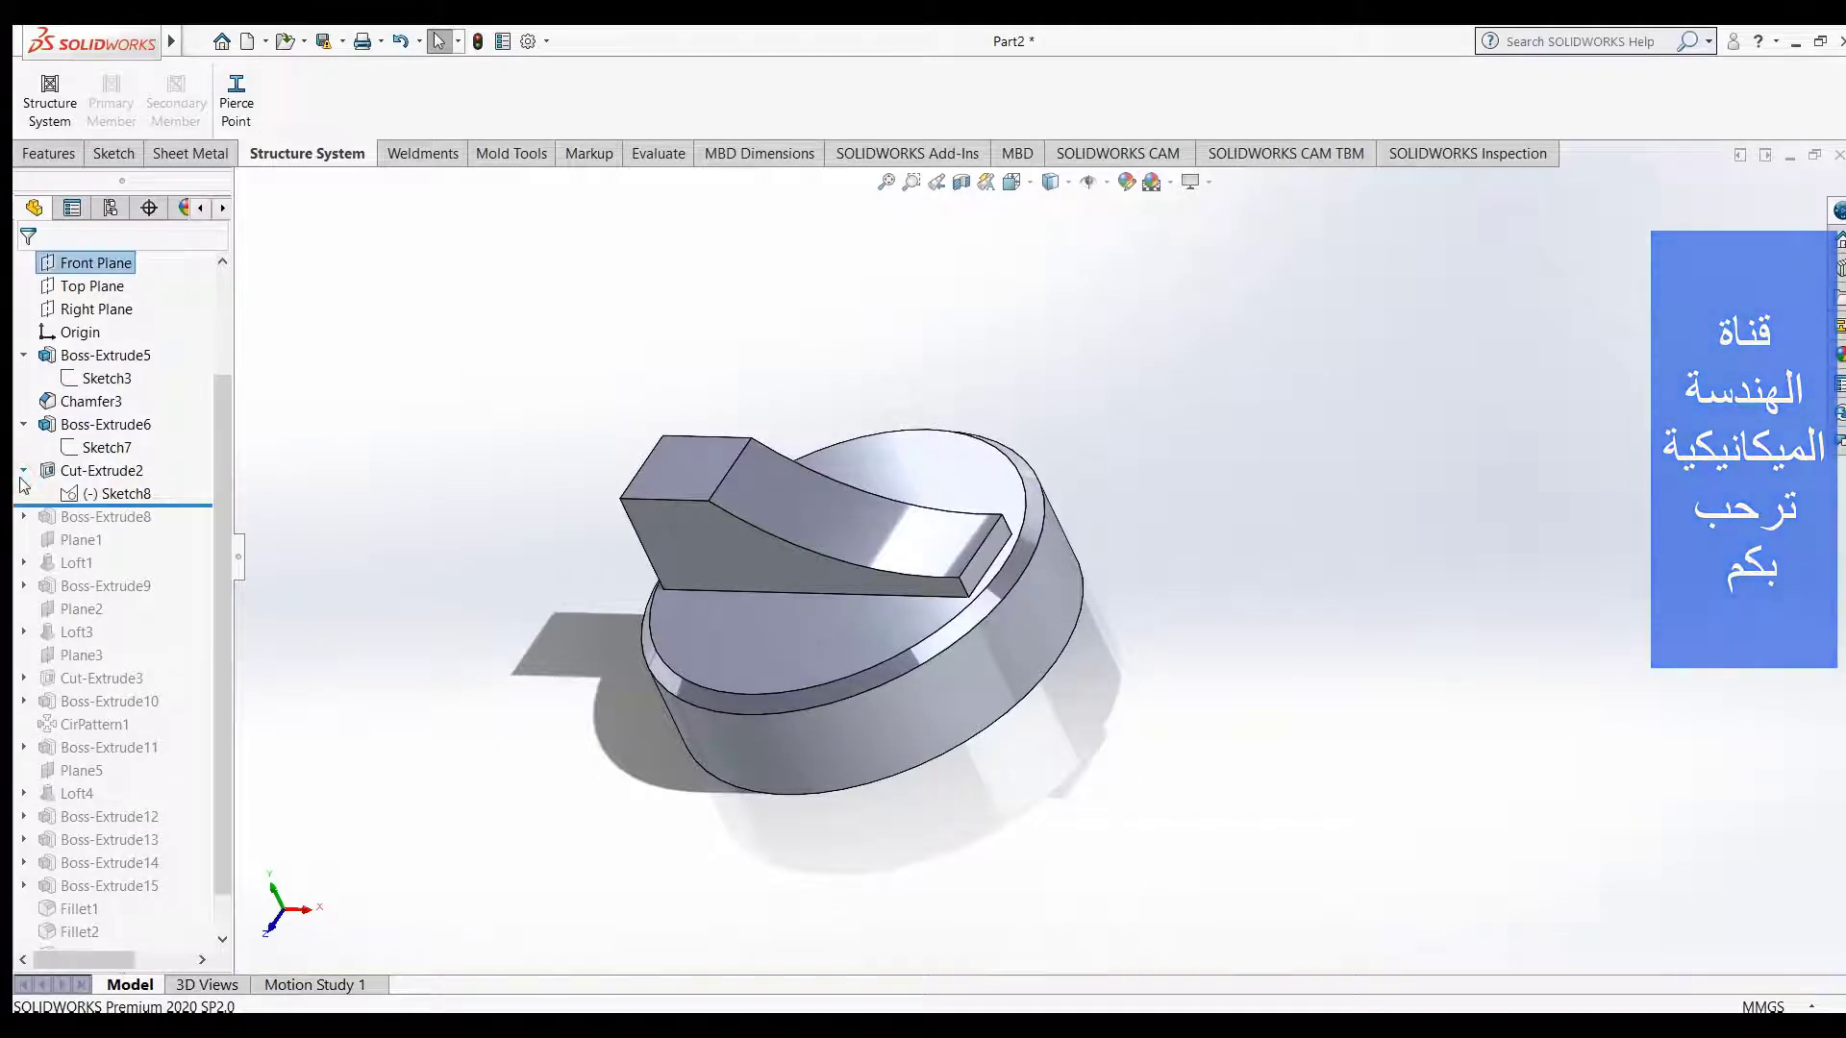
left_click(114, 494)
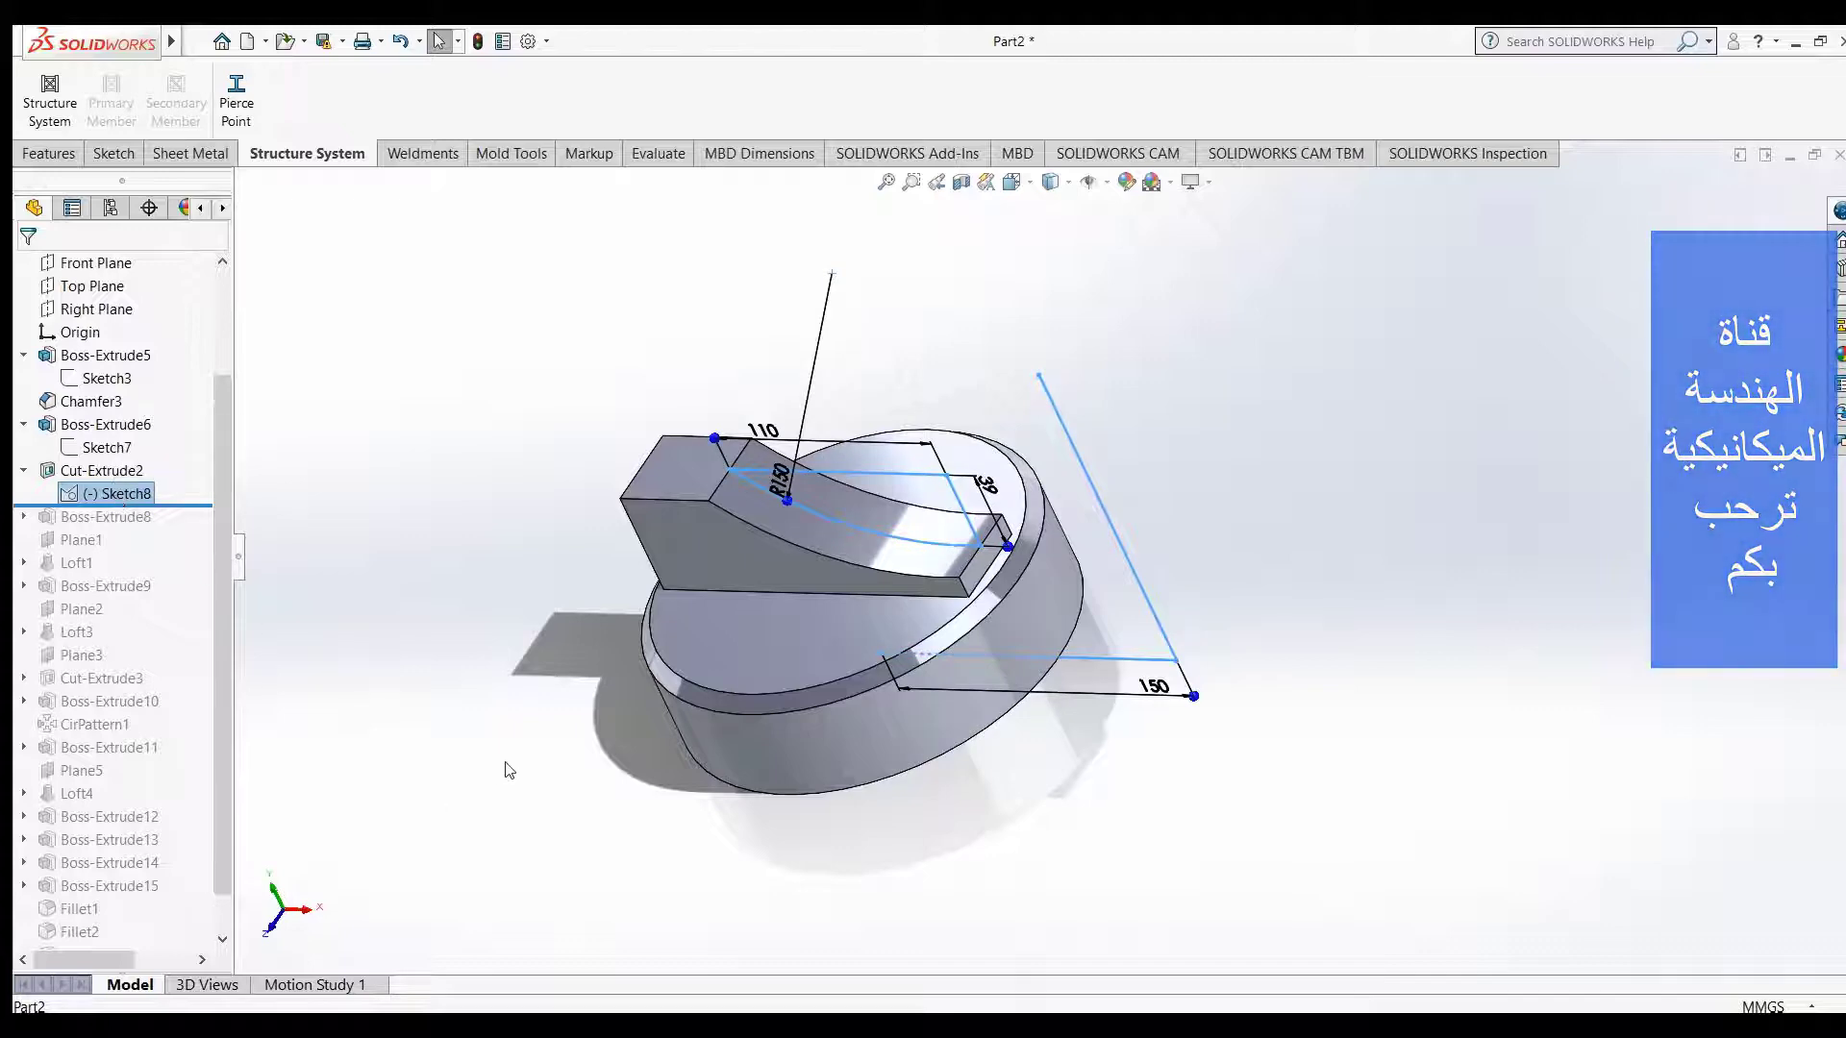
- Inspect the R150 curved cut spanning 110 on the block, then hide its dimensions
mouse_move(509, 770)
middle_mouse_down()
mouse_move(498, 619)
mouse_move(552, 625)
mouse_move(601, 581)
middle_mouse_up()
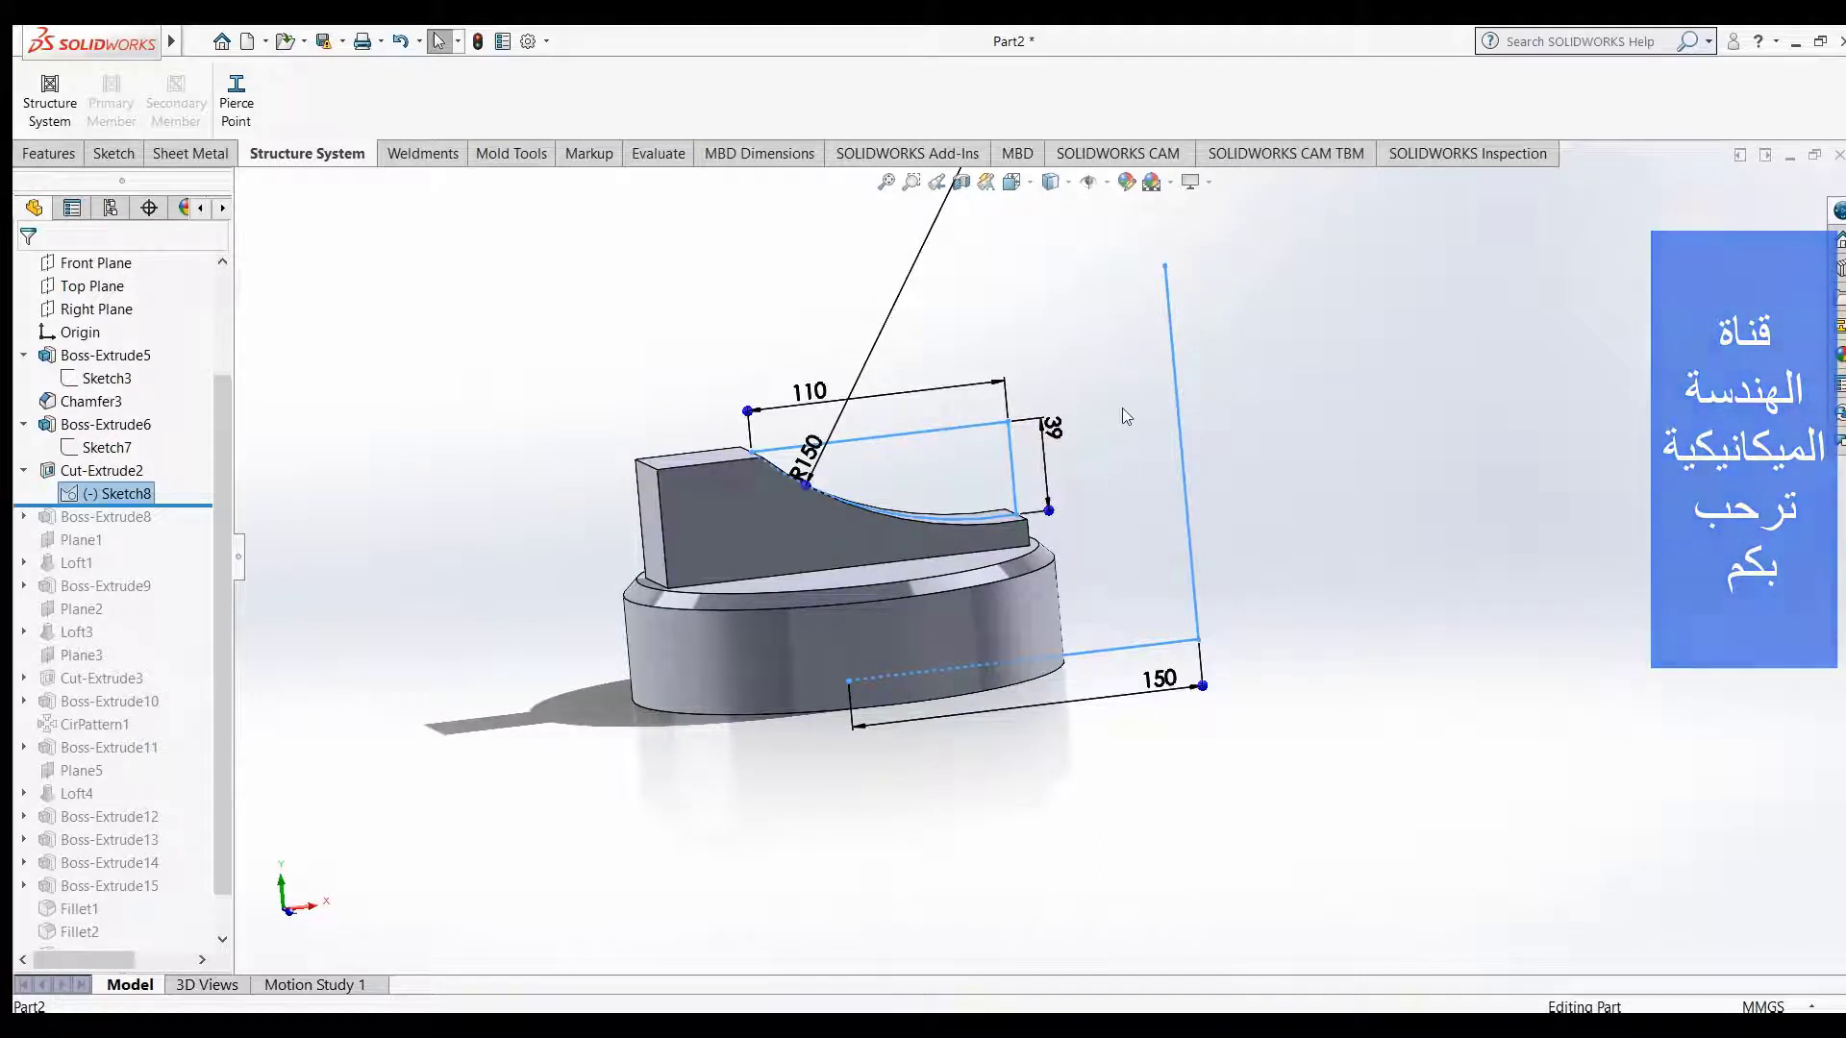
key("z")
scroll(1145, 332, "down", 1)
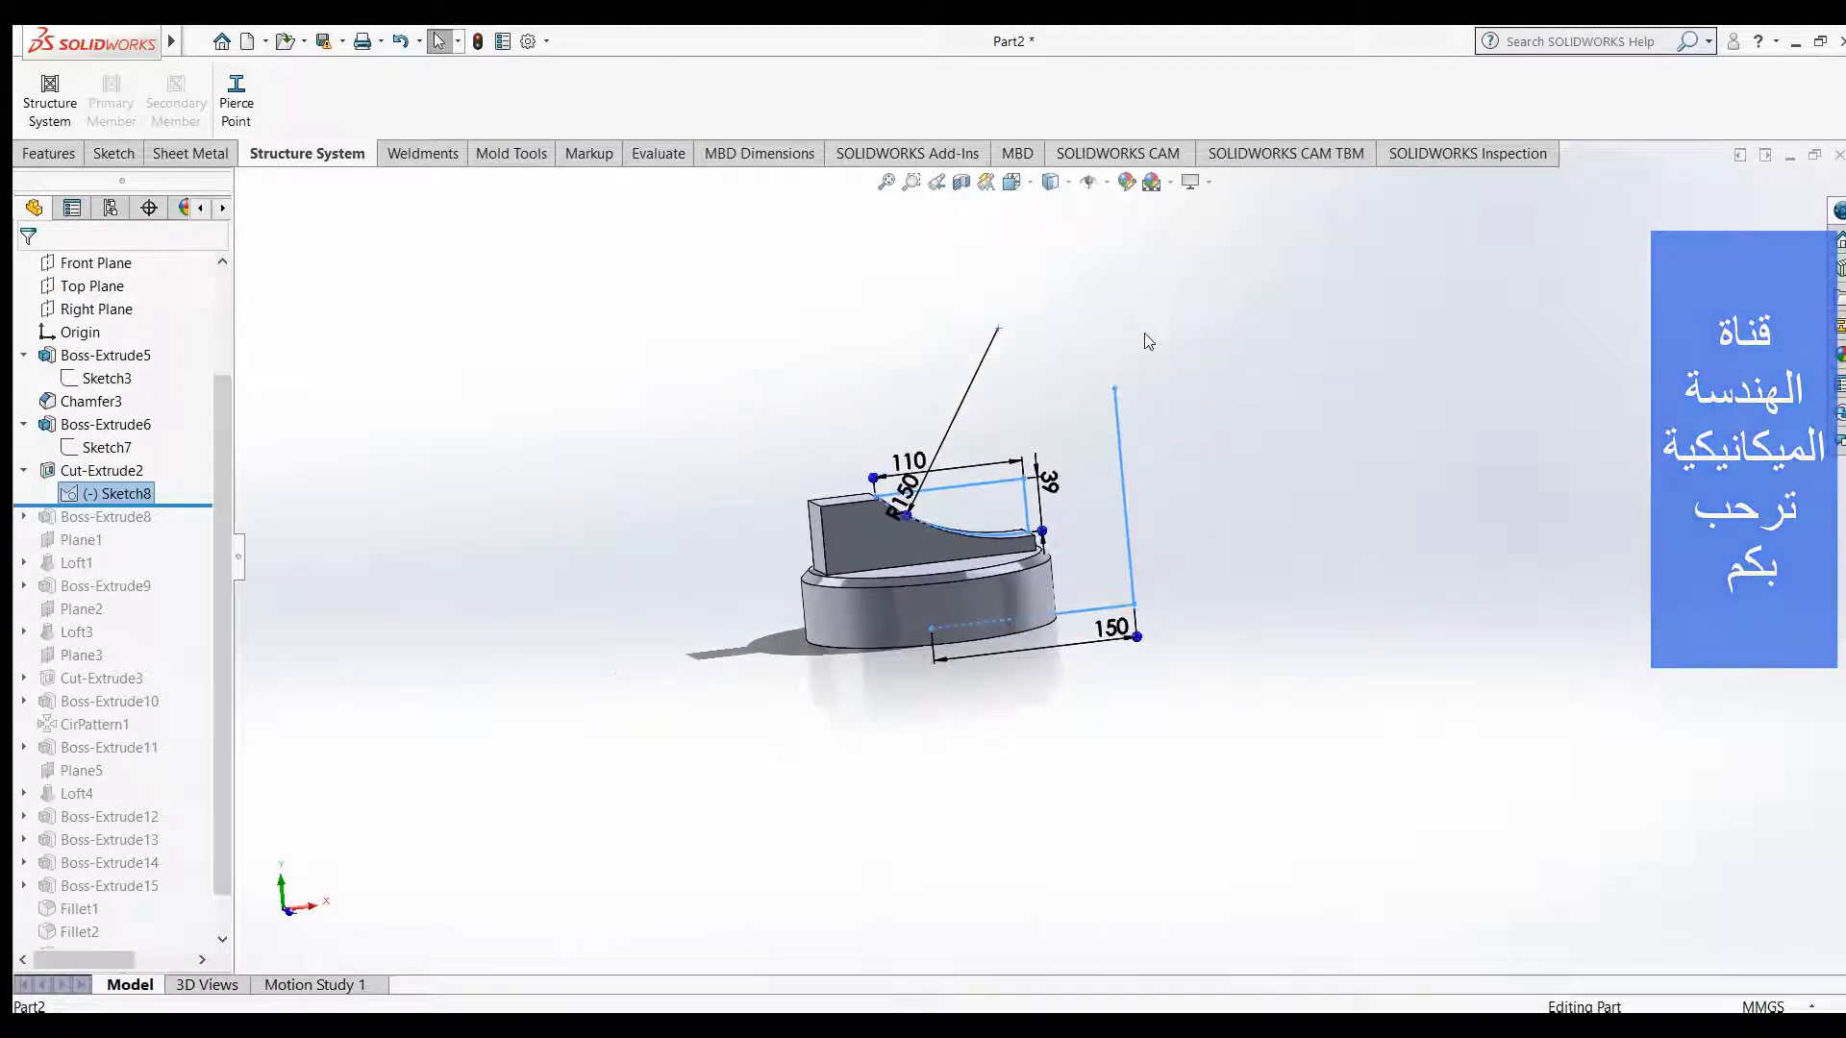
scroll(1105, 339, "down", 2)
scroll(1057, 404, "down", 2)
scroll(1156, 820, "down", 2)
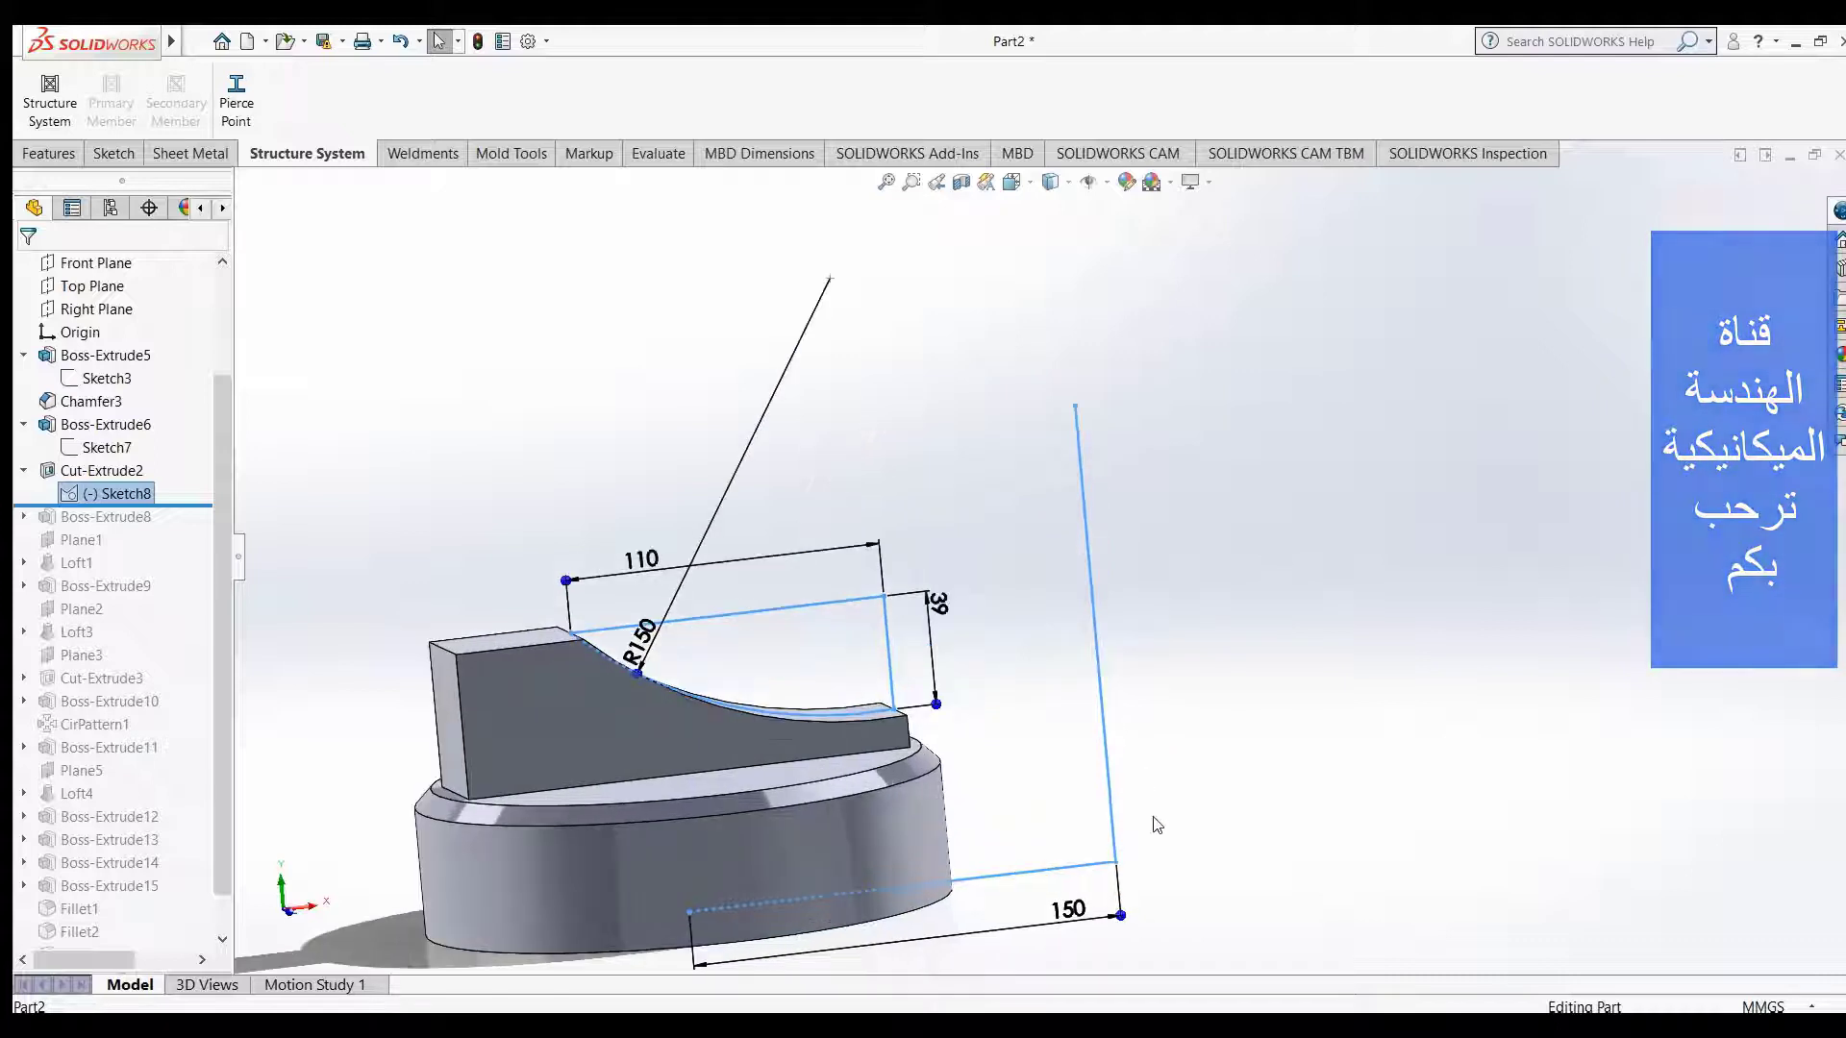
scroll(1136, 850, "up", 2)
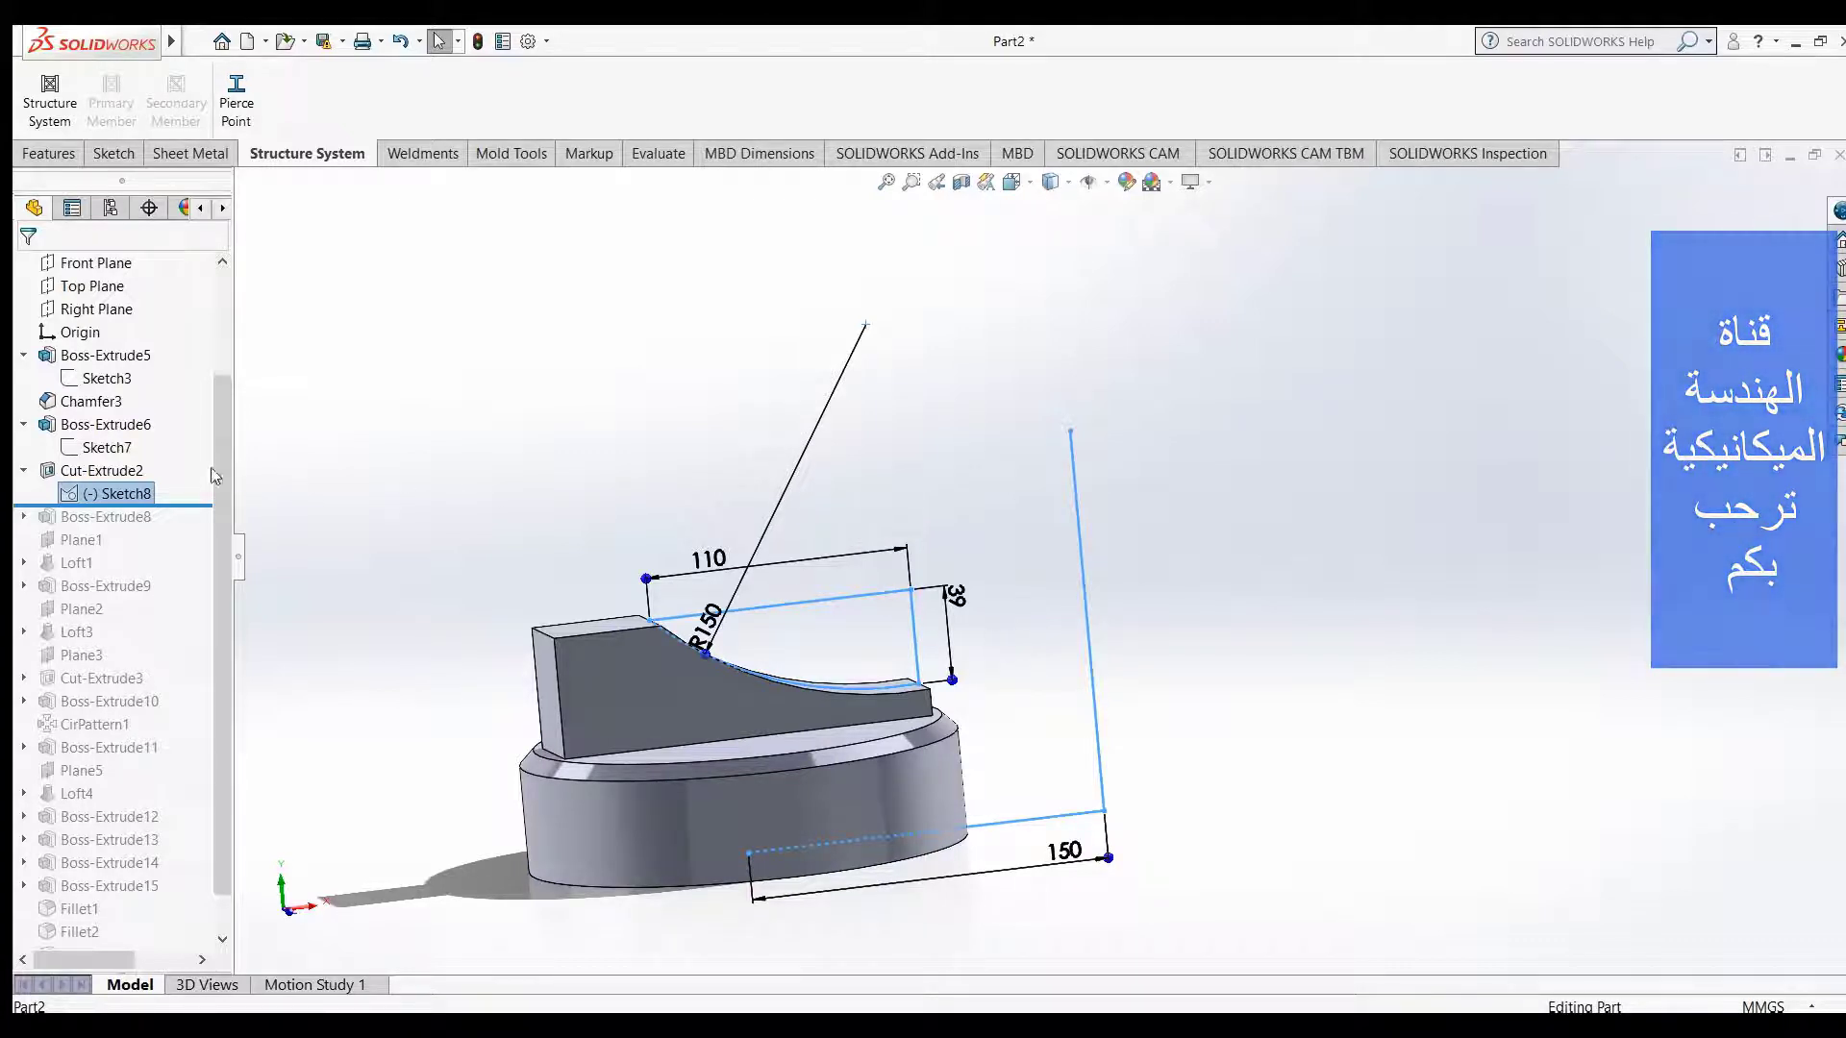
left_click(113, 470)
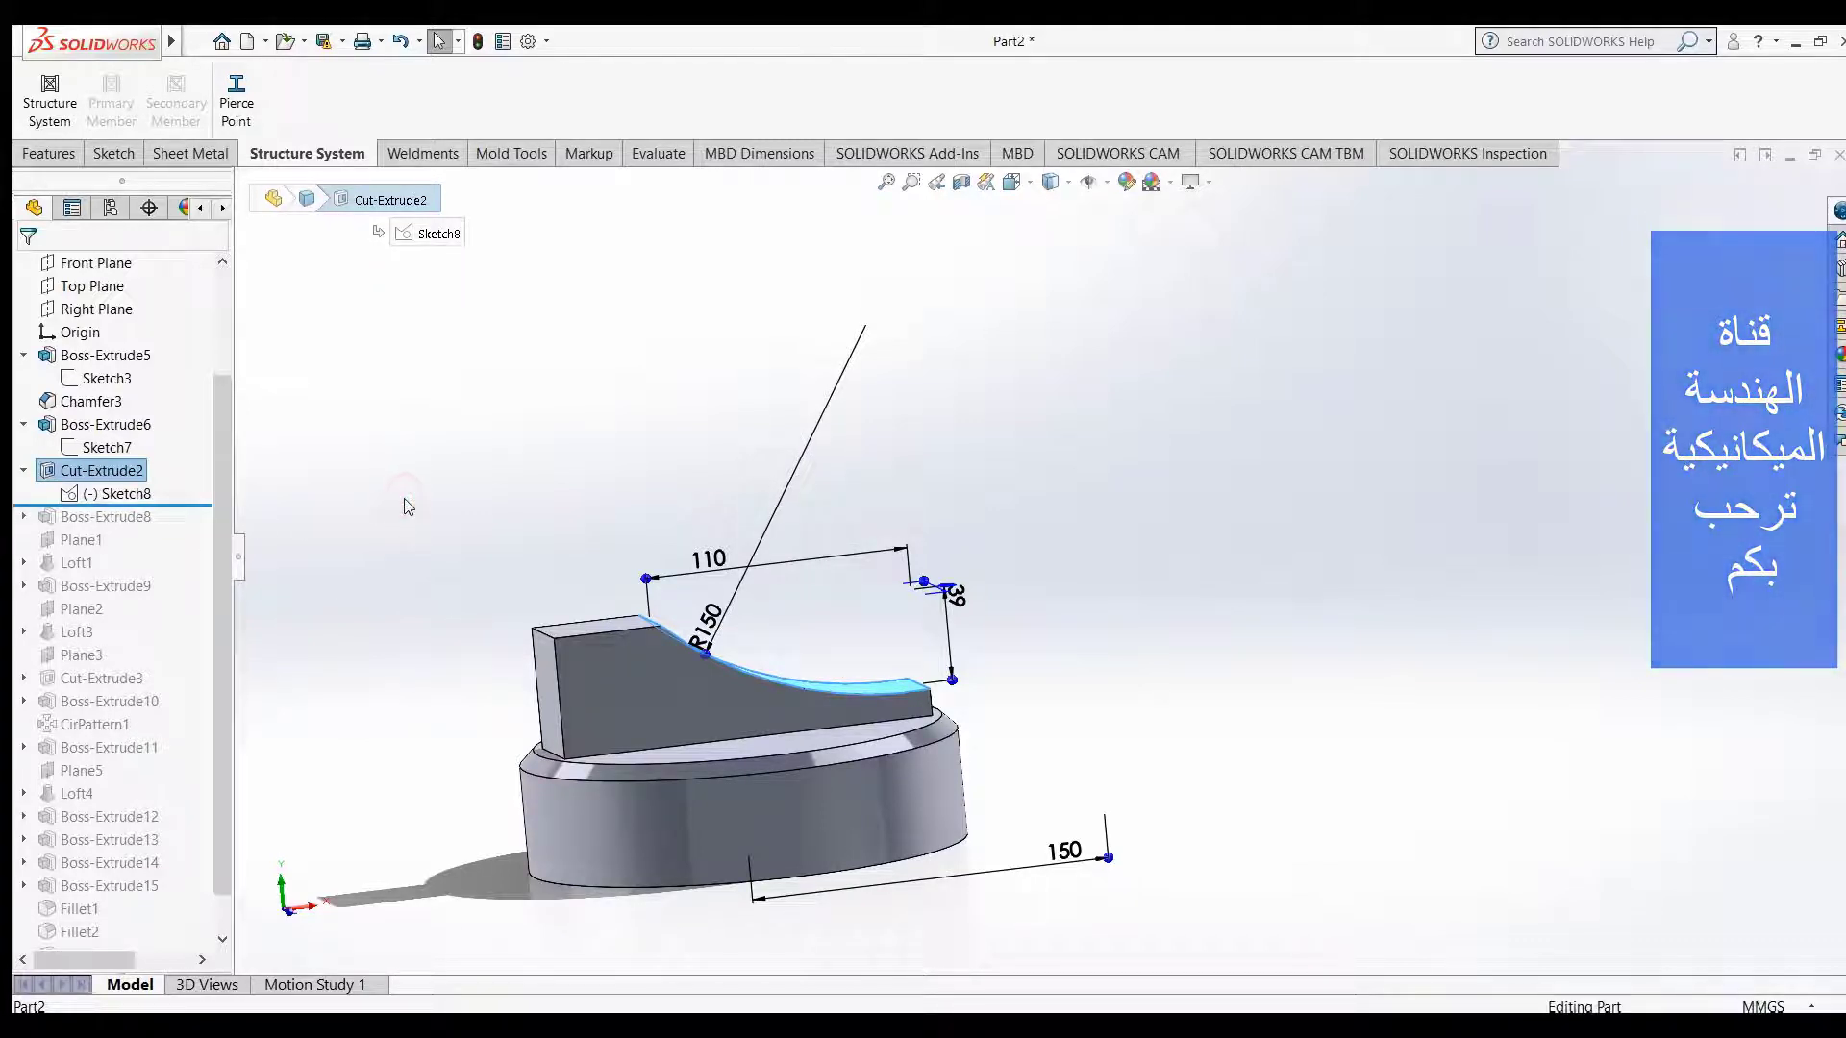
left_click(408, 507)
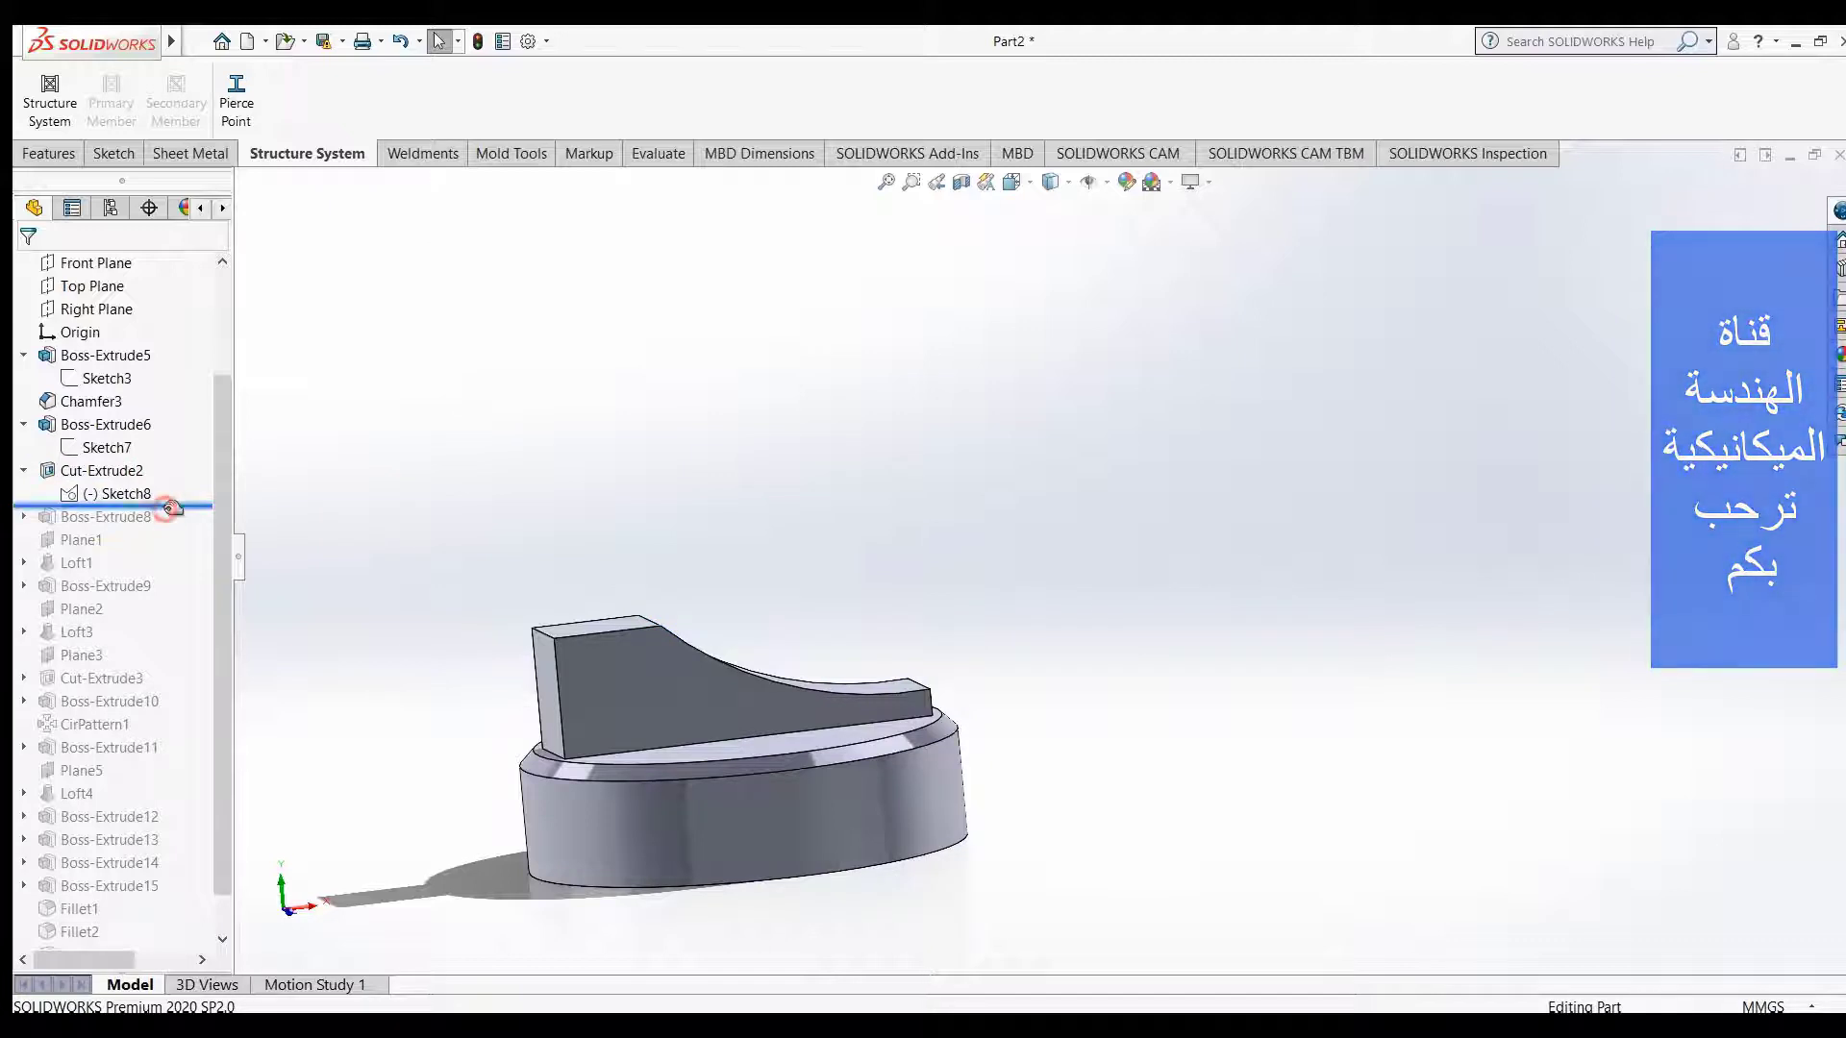
- Roll forward to Boss-Extrude8 and display Sketch13's Ø137, R125 and R440 dimensions
left_click_drag(170, 507, 168, 529)
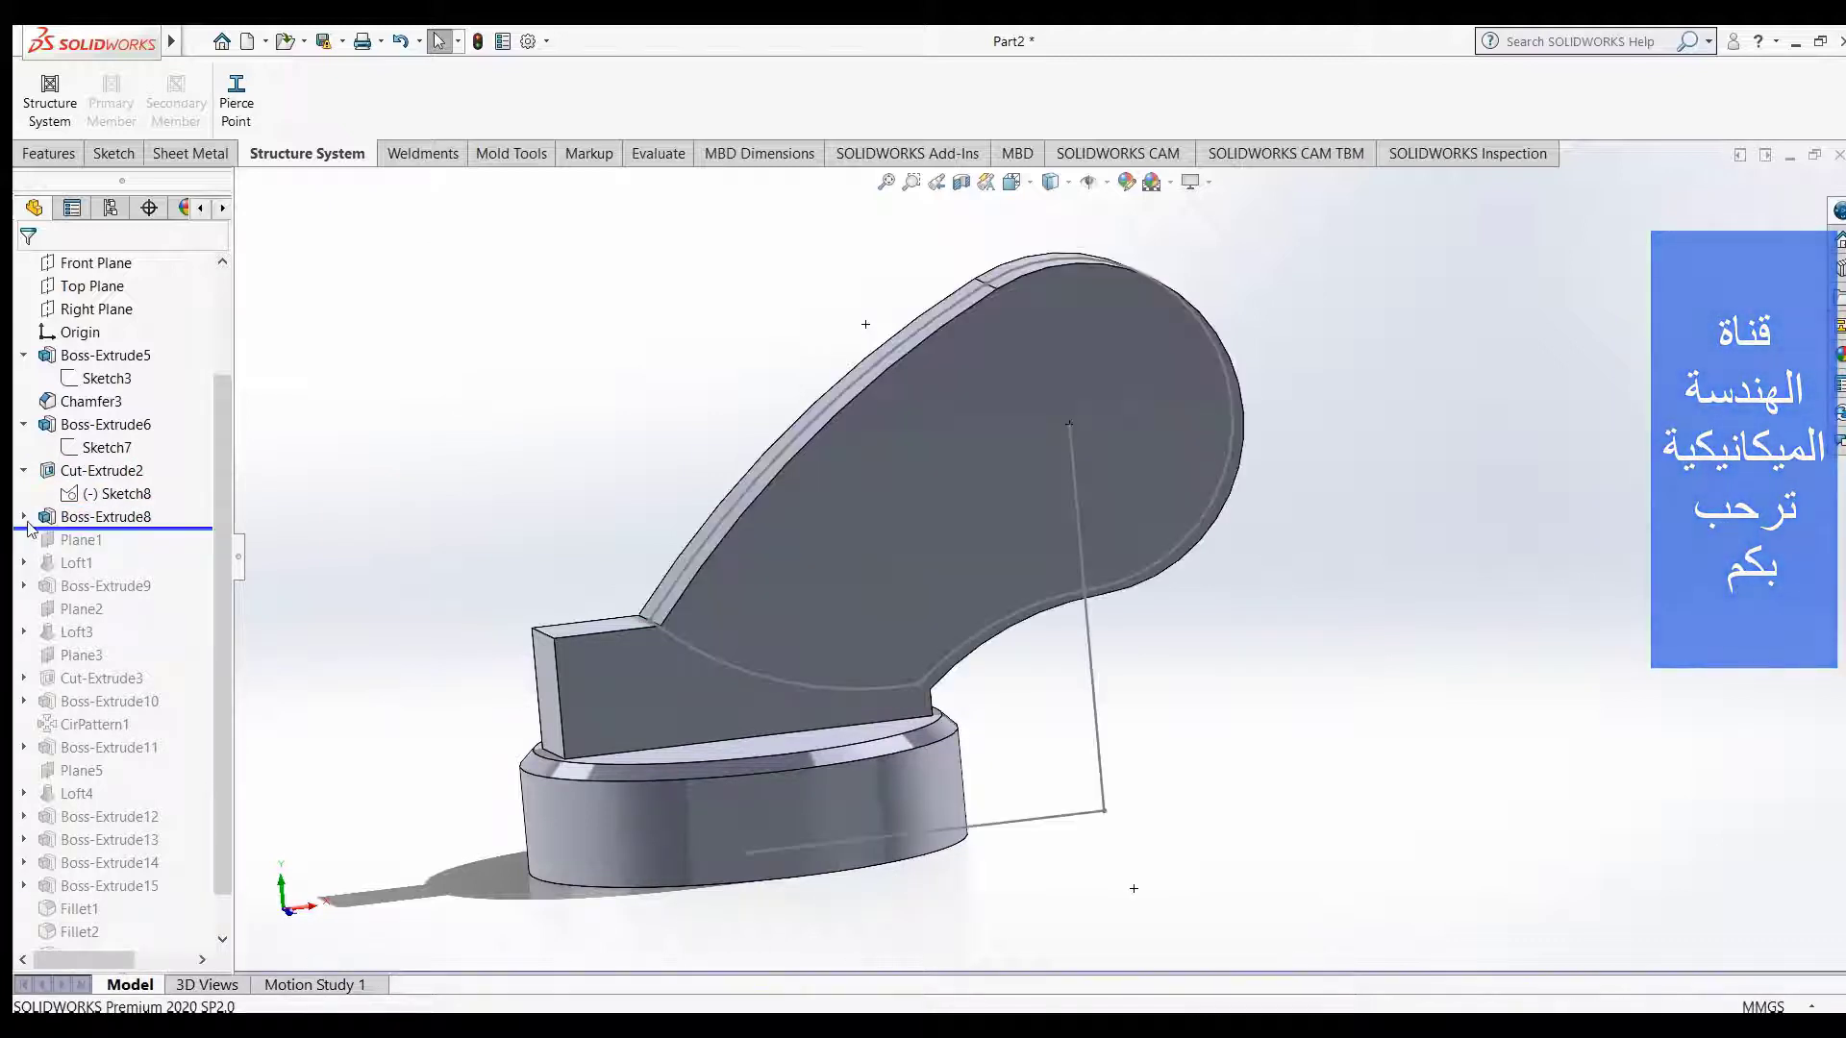
left_click(24, 517)
left_click(97, 540)
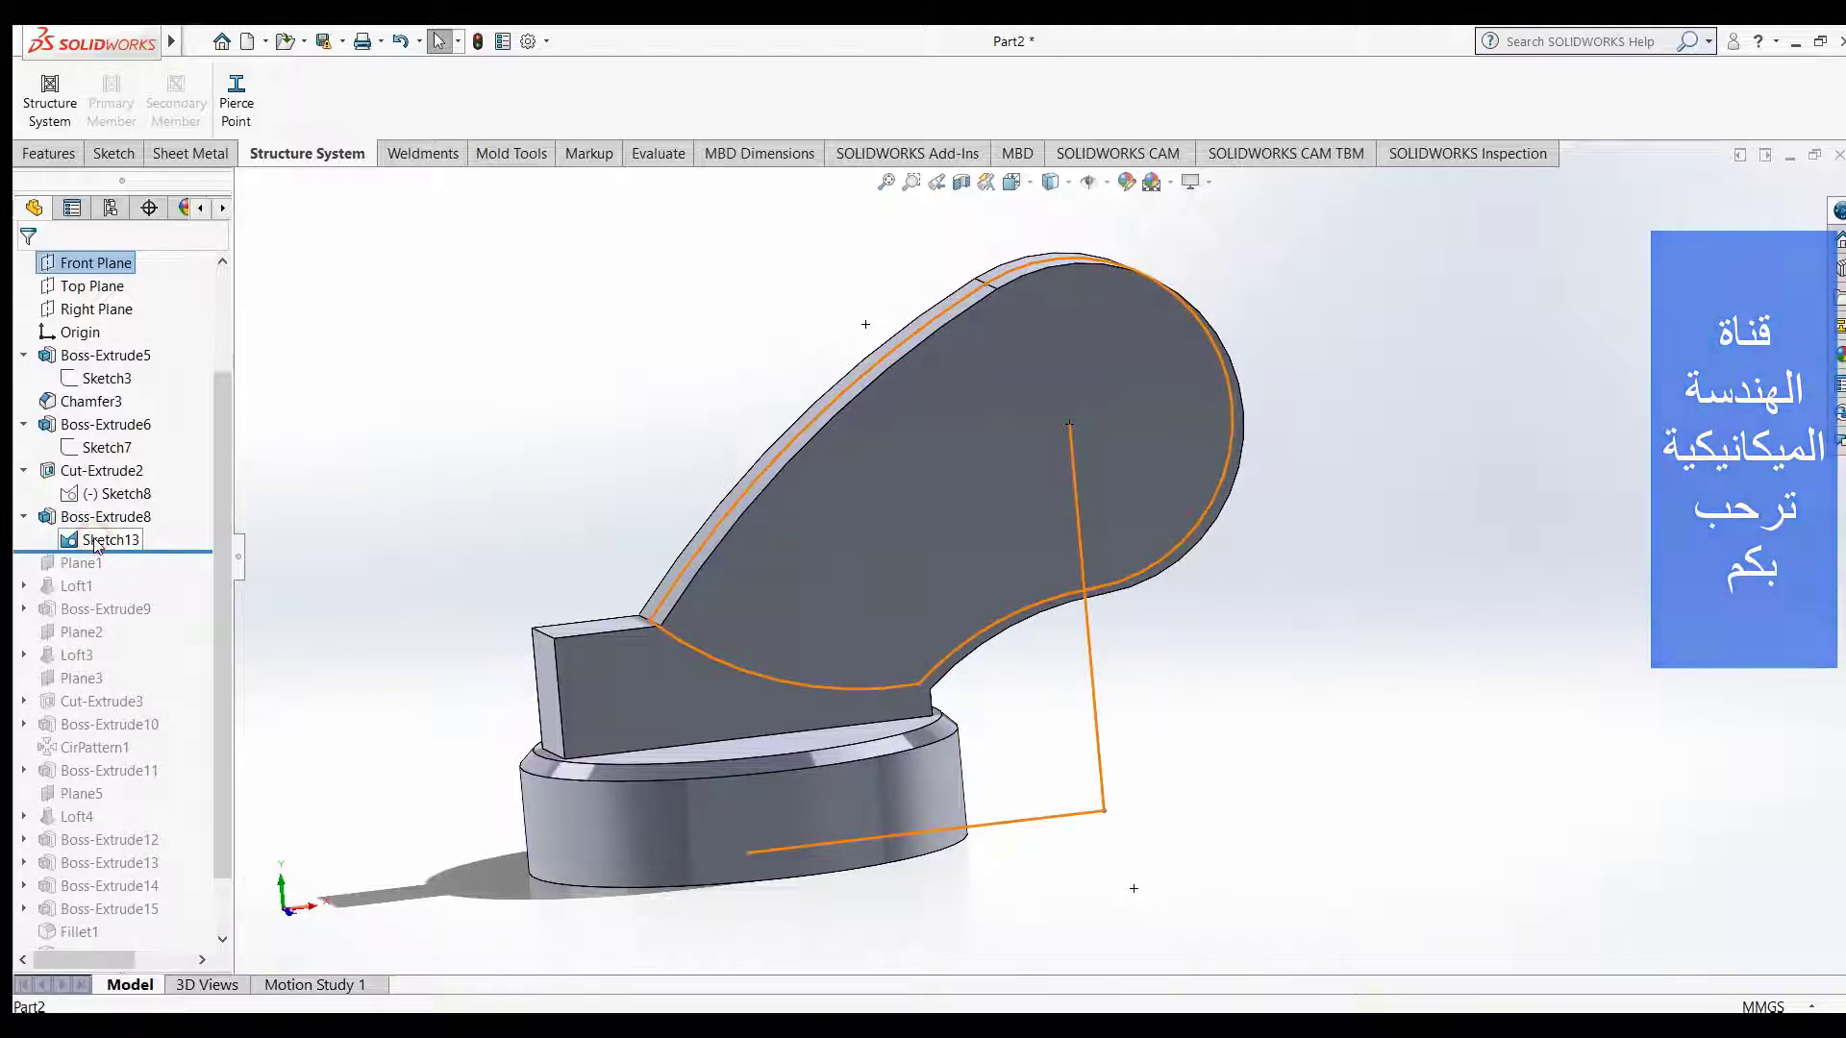
left_click(96, 541)
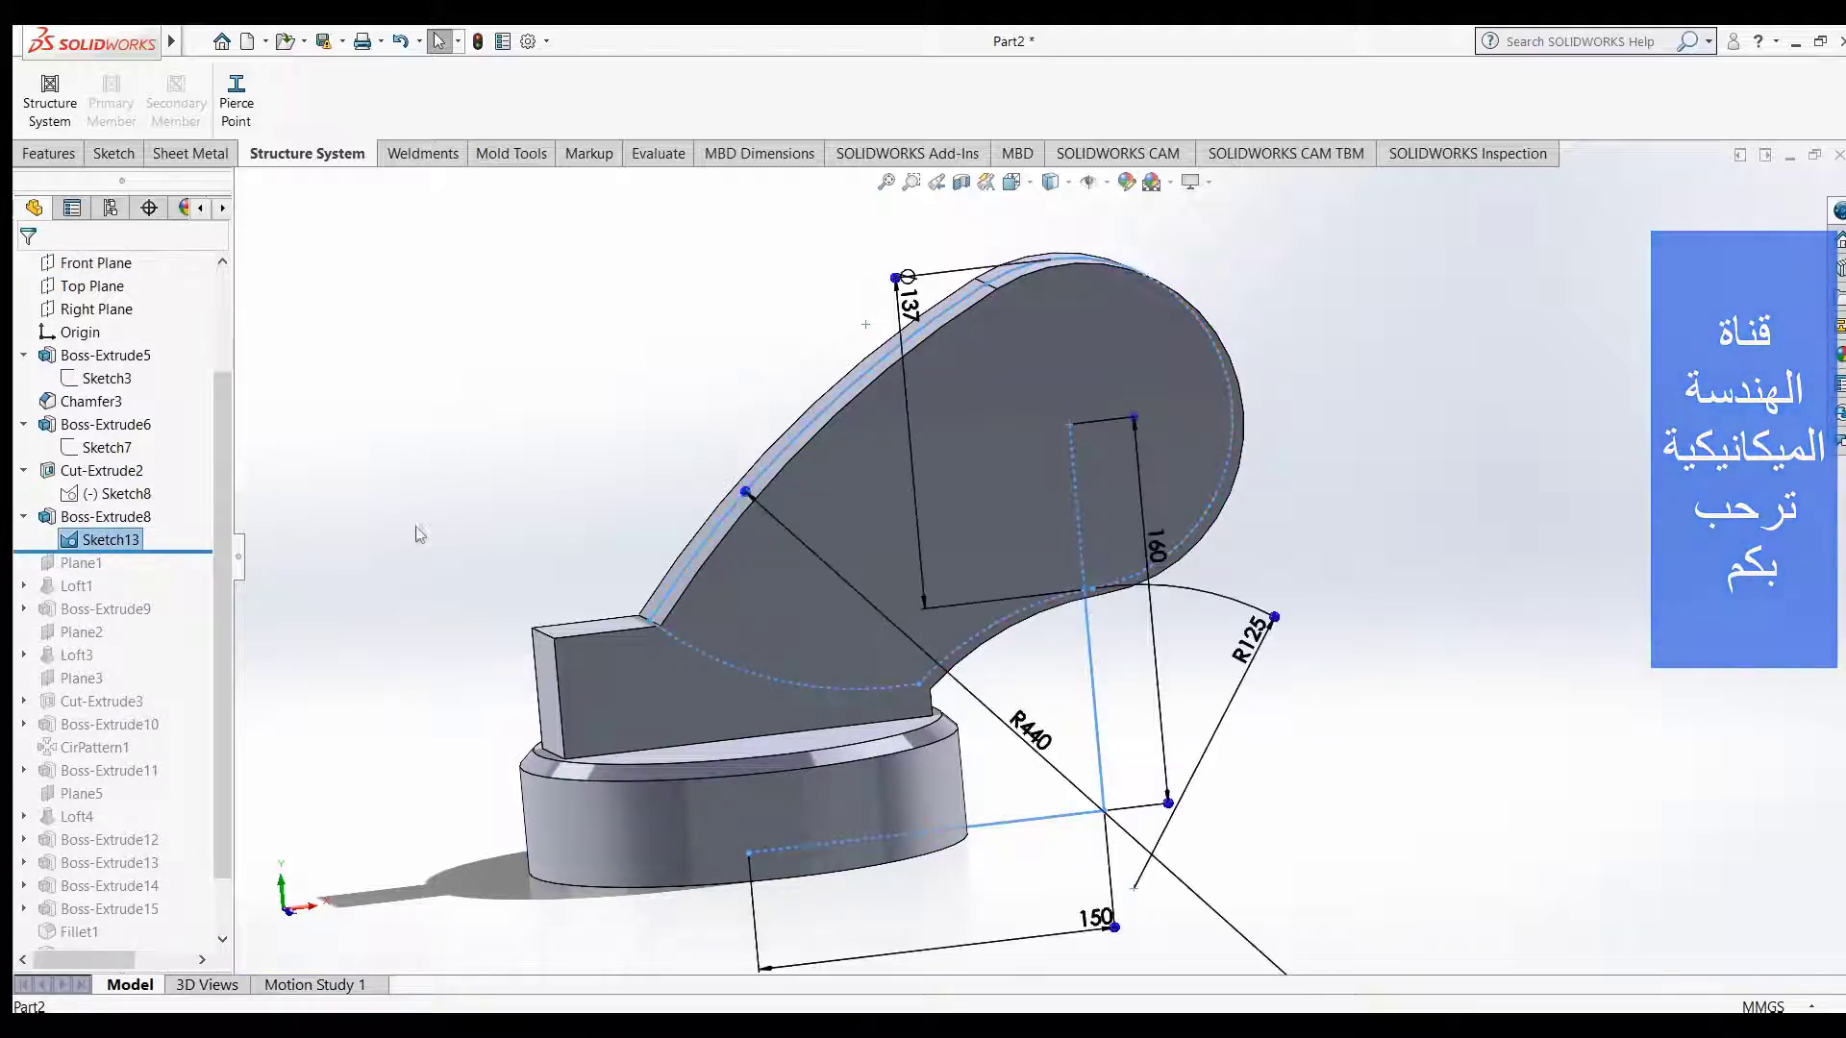
key("f")
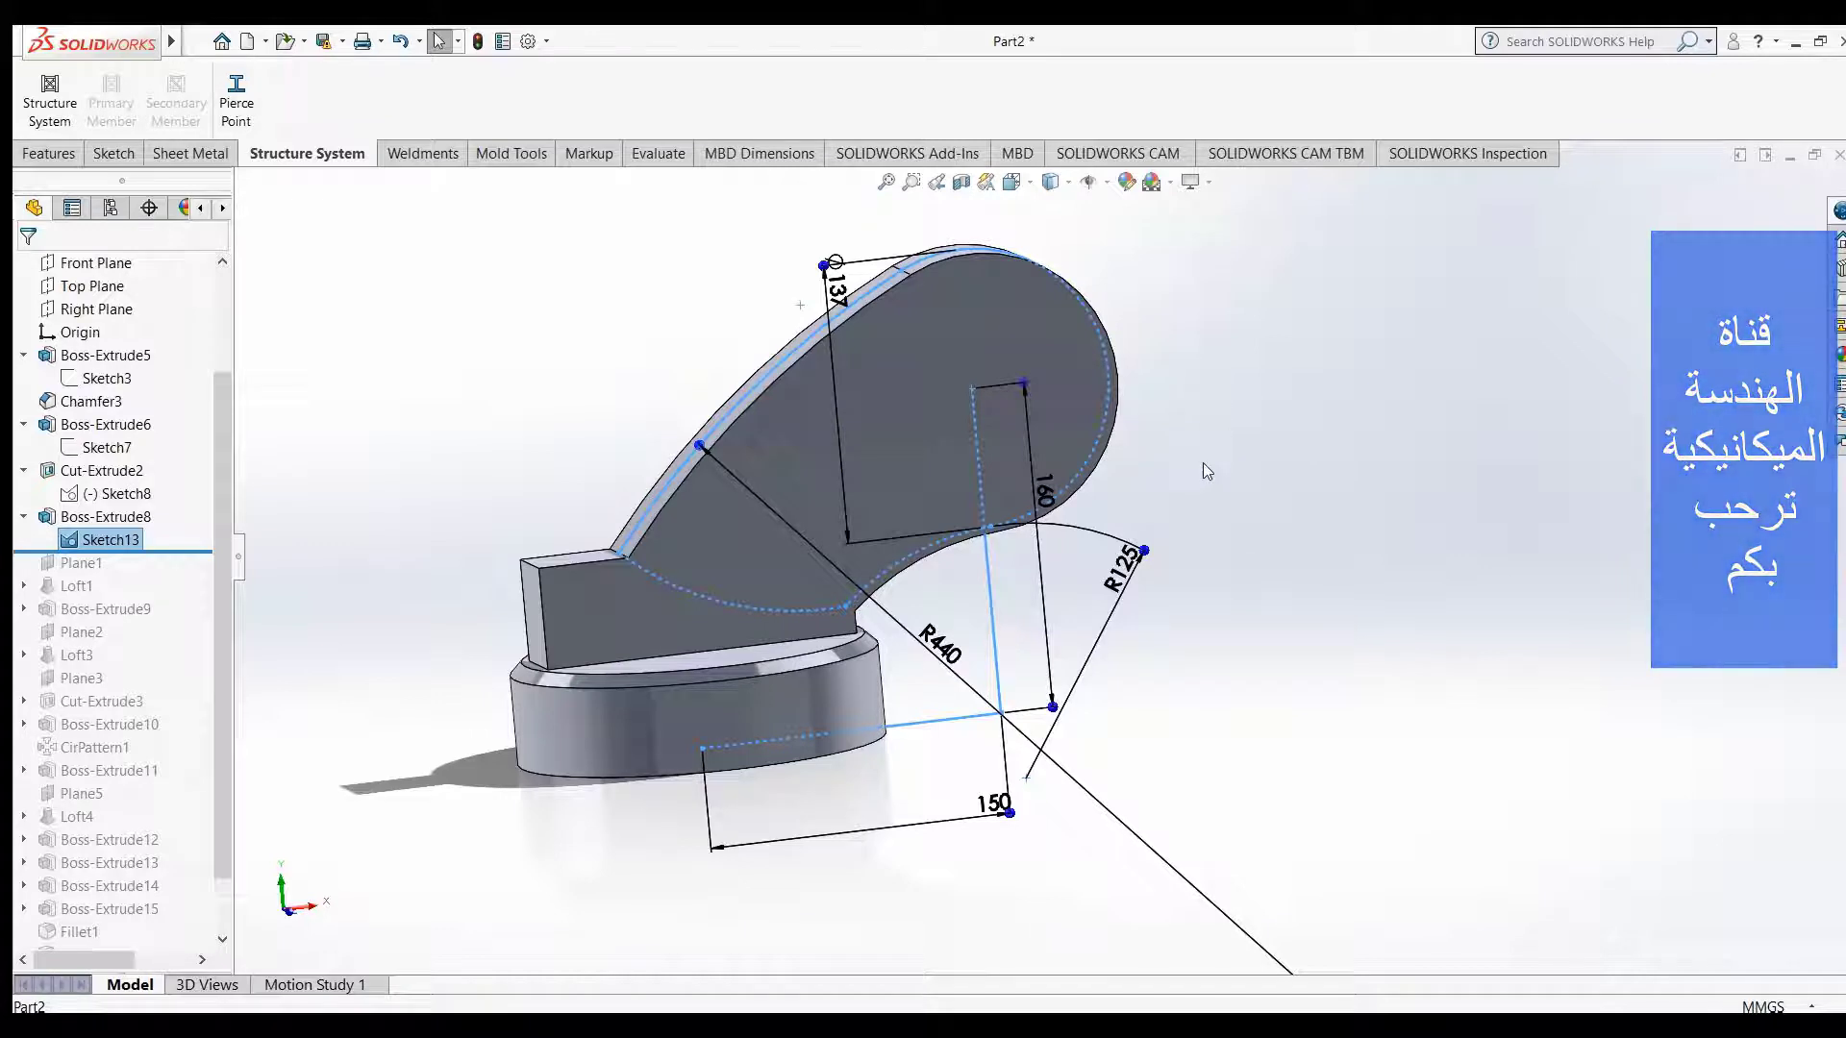
key("ctrl+Left")
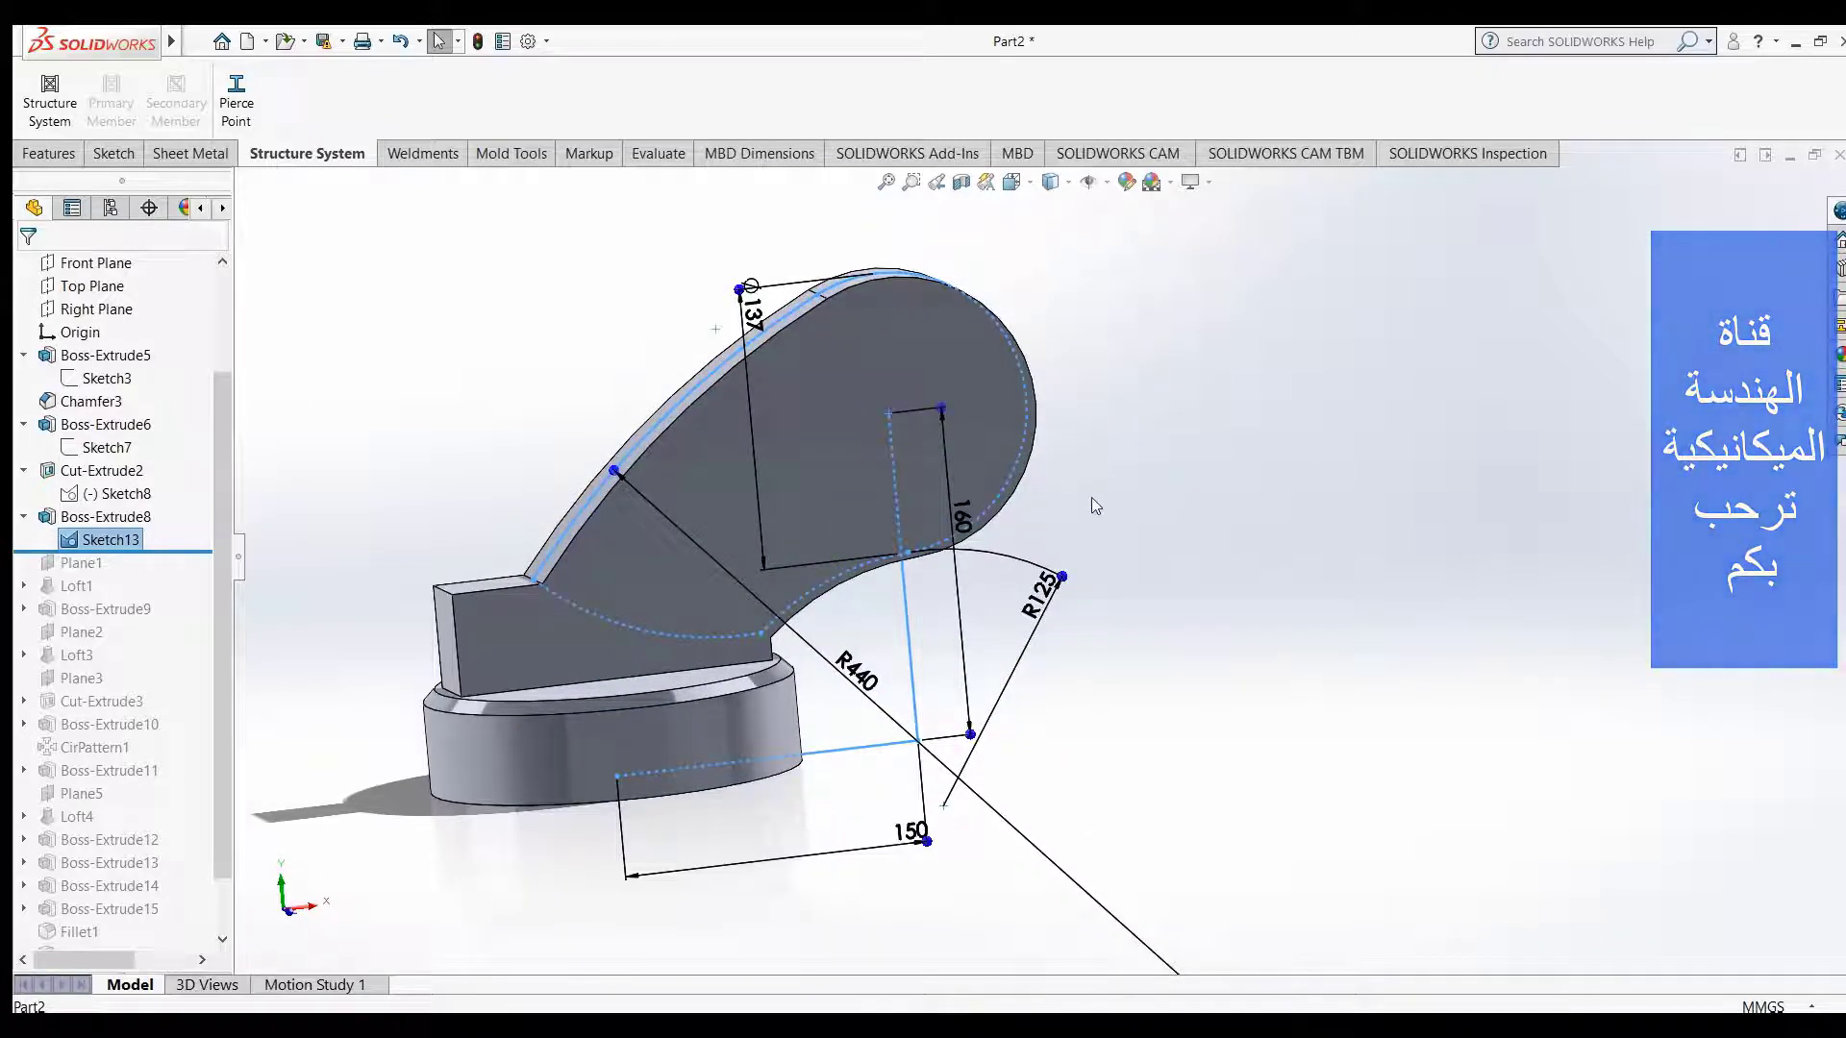
middle_click_drag(1180, 535, 1175, 513)
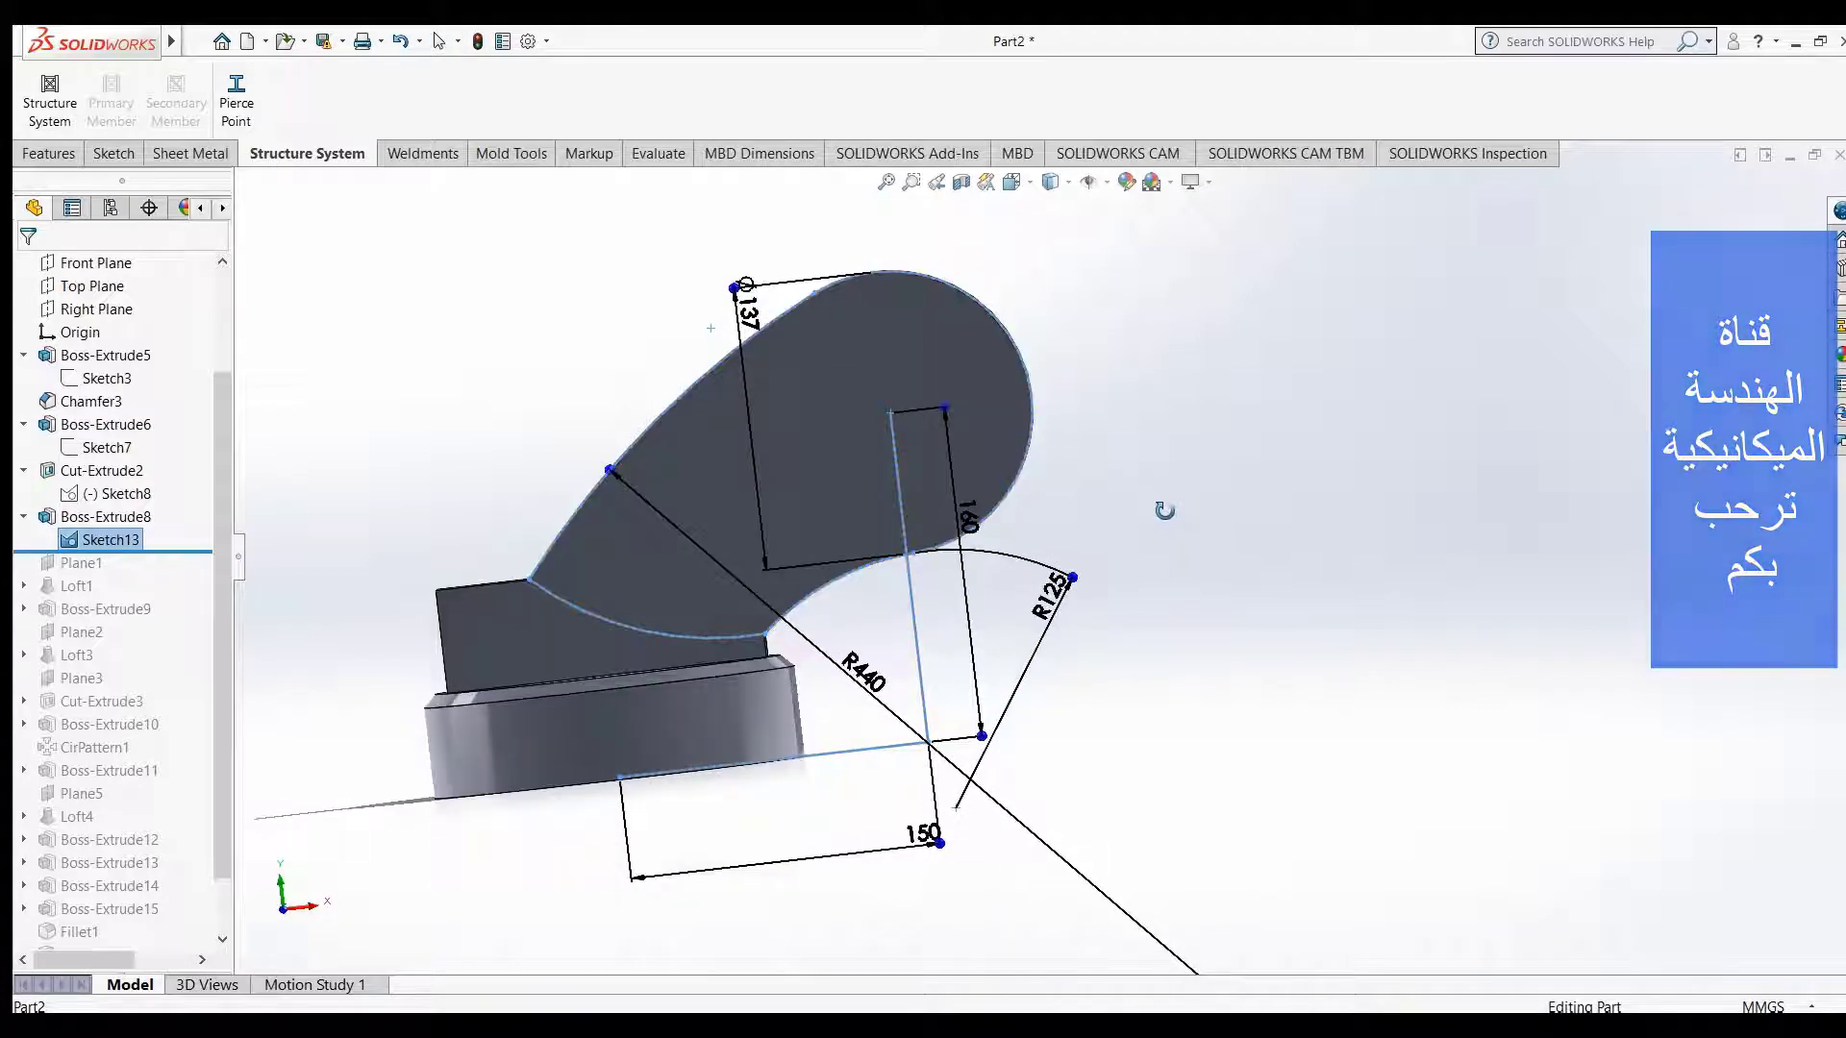
key("Escape")
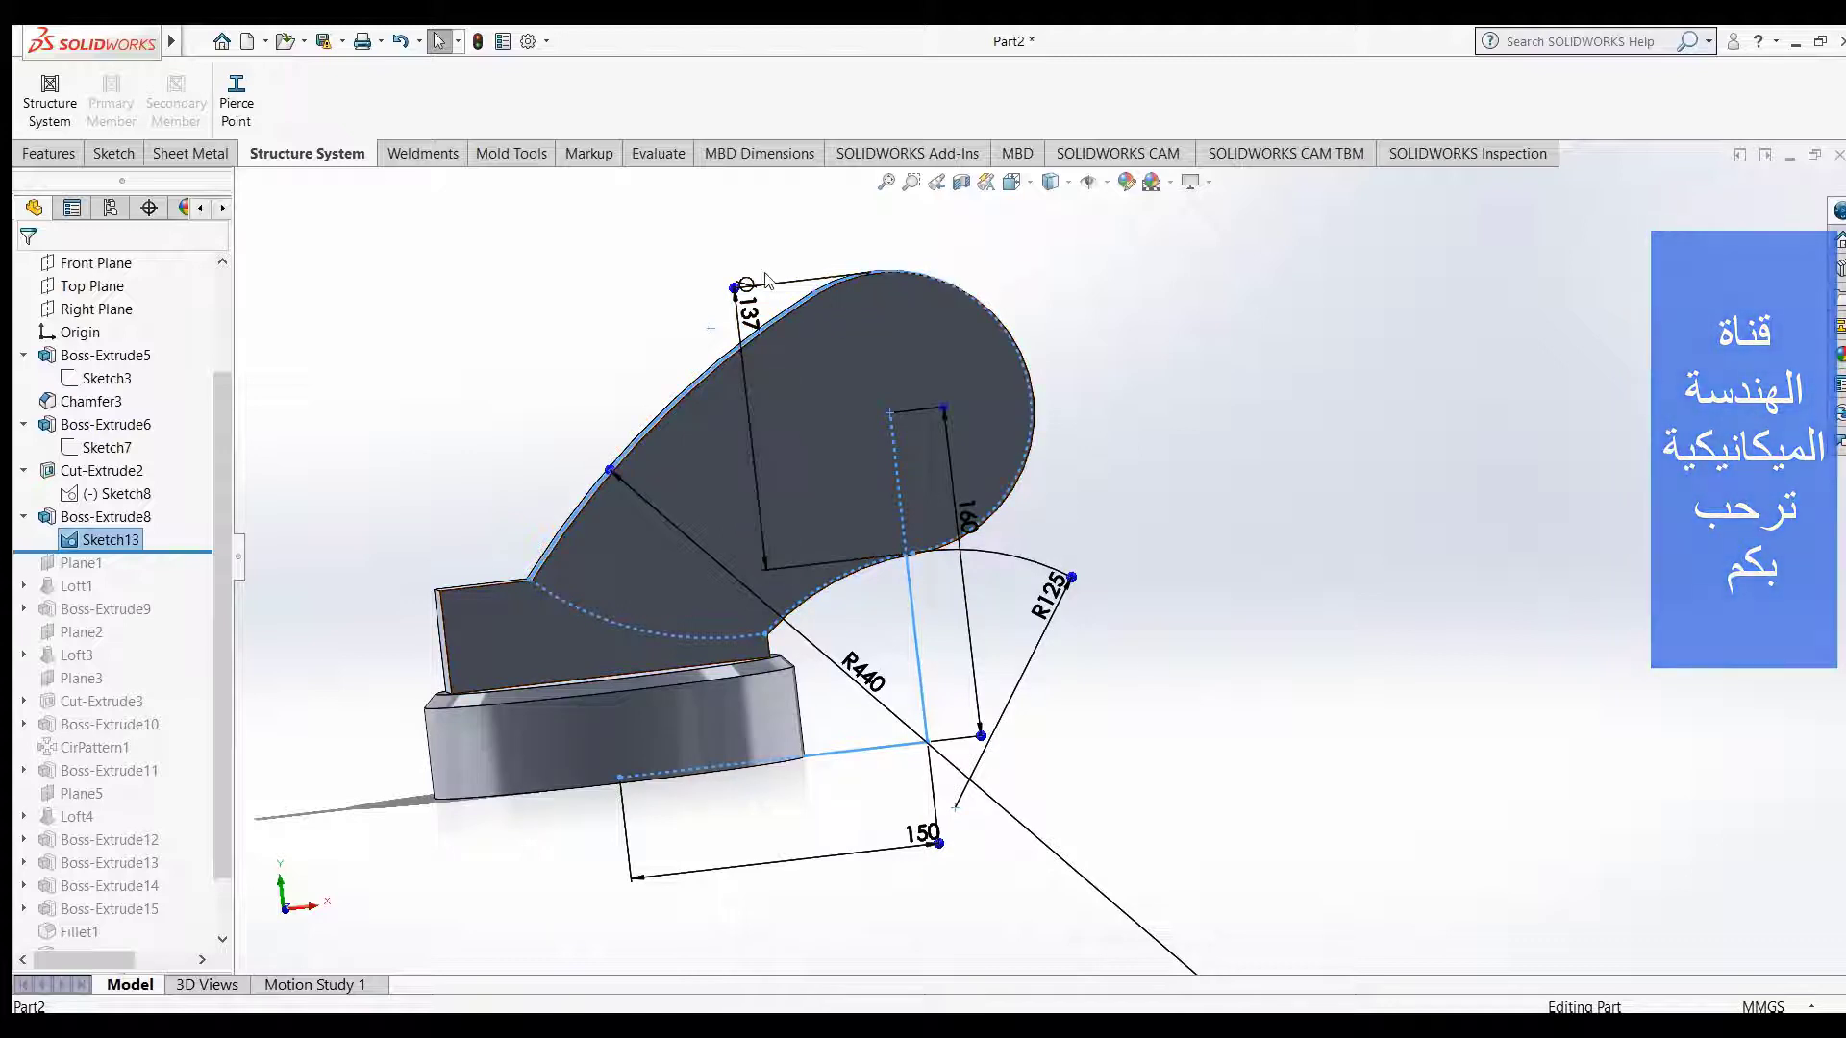
- Select Sketch13's top arc edge and zoom in to inspect it
left_click(870, 304)
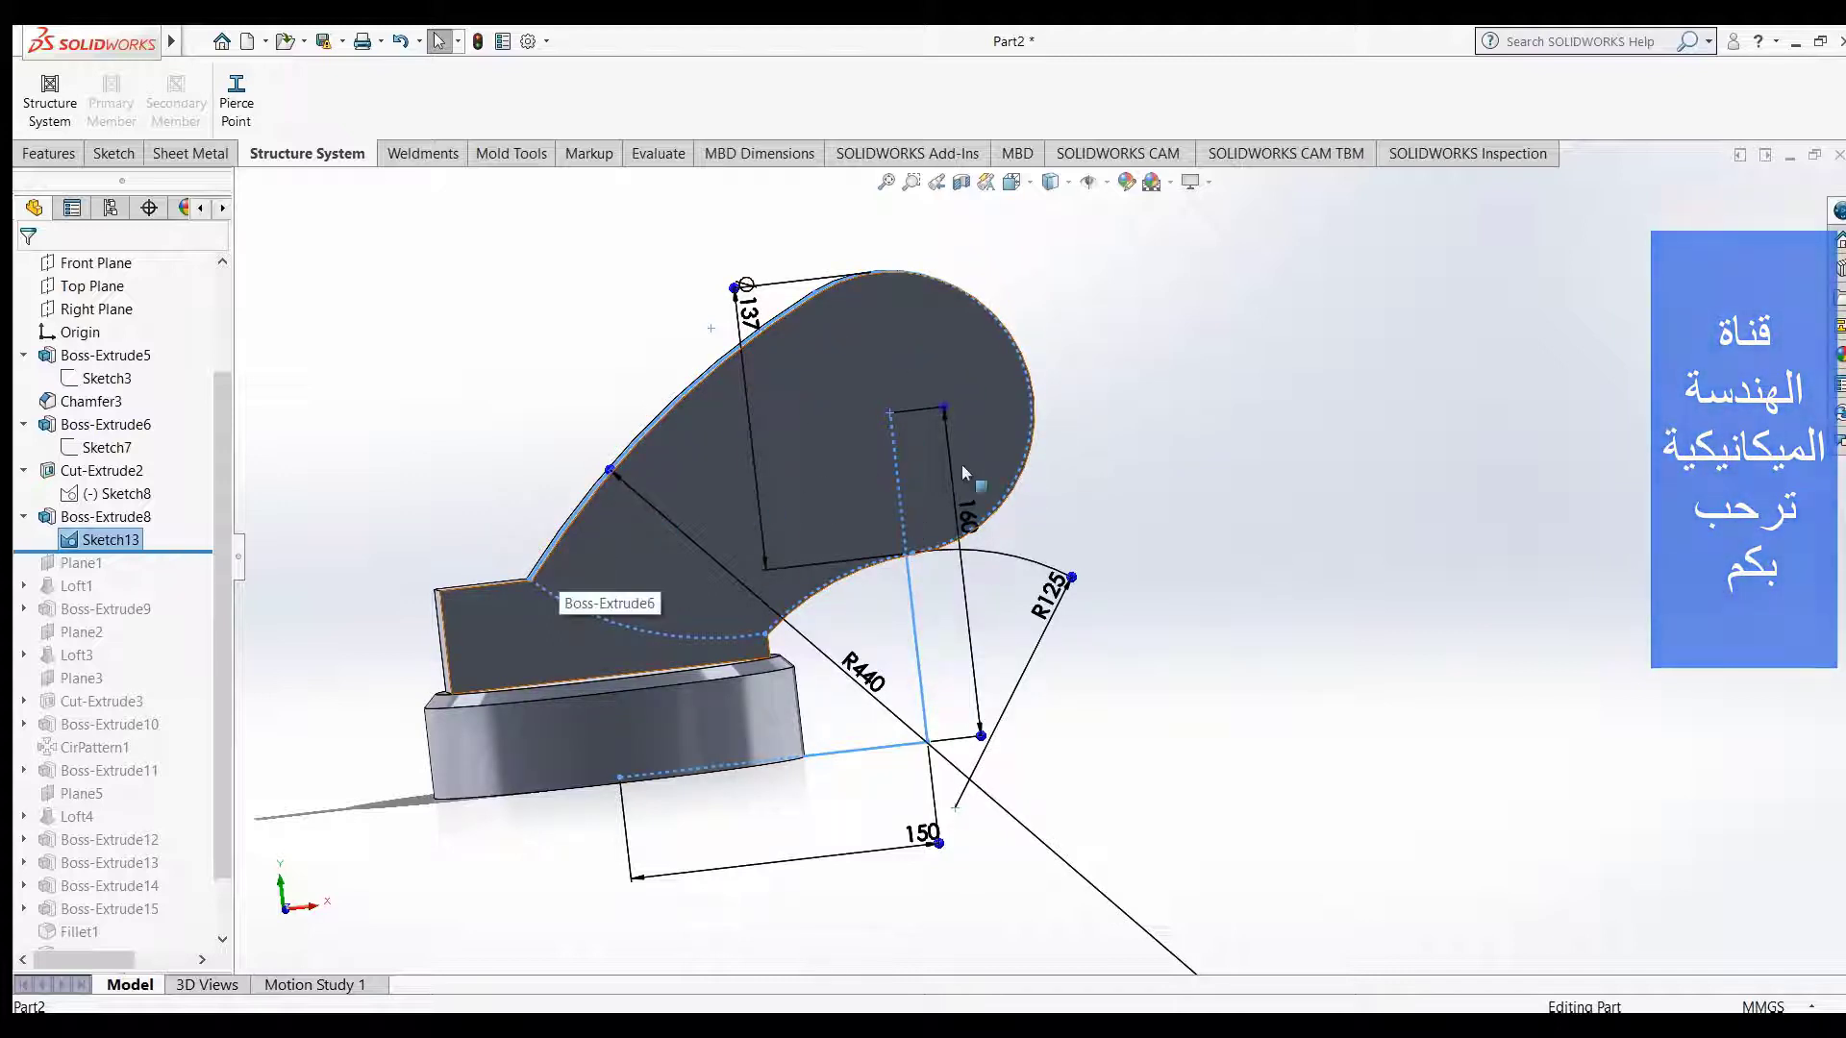
scroll(1110, 582, "down", 2)
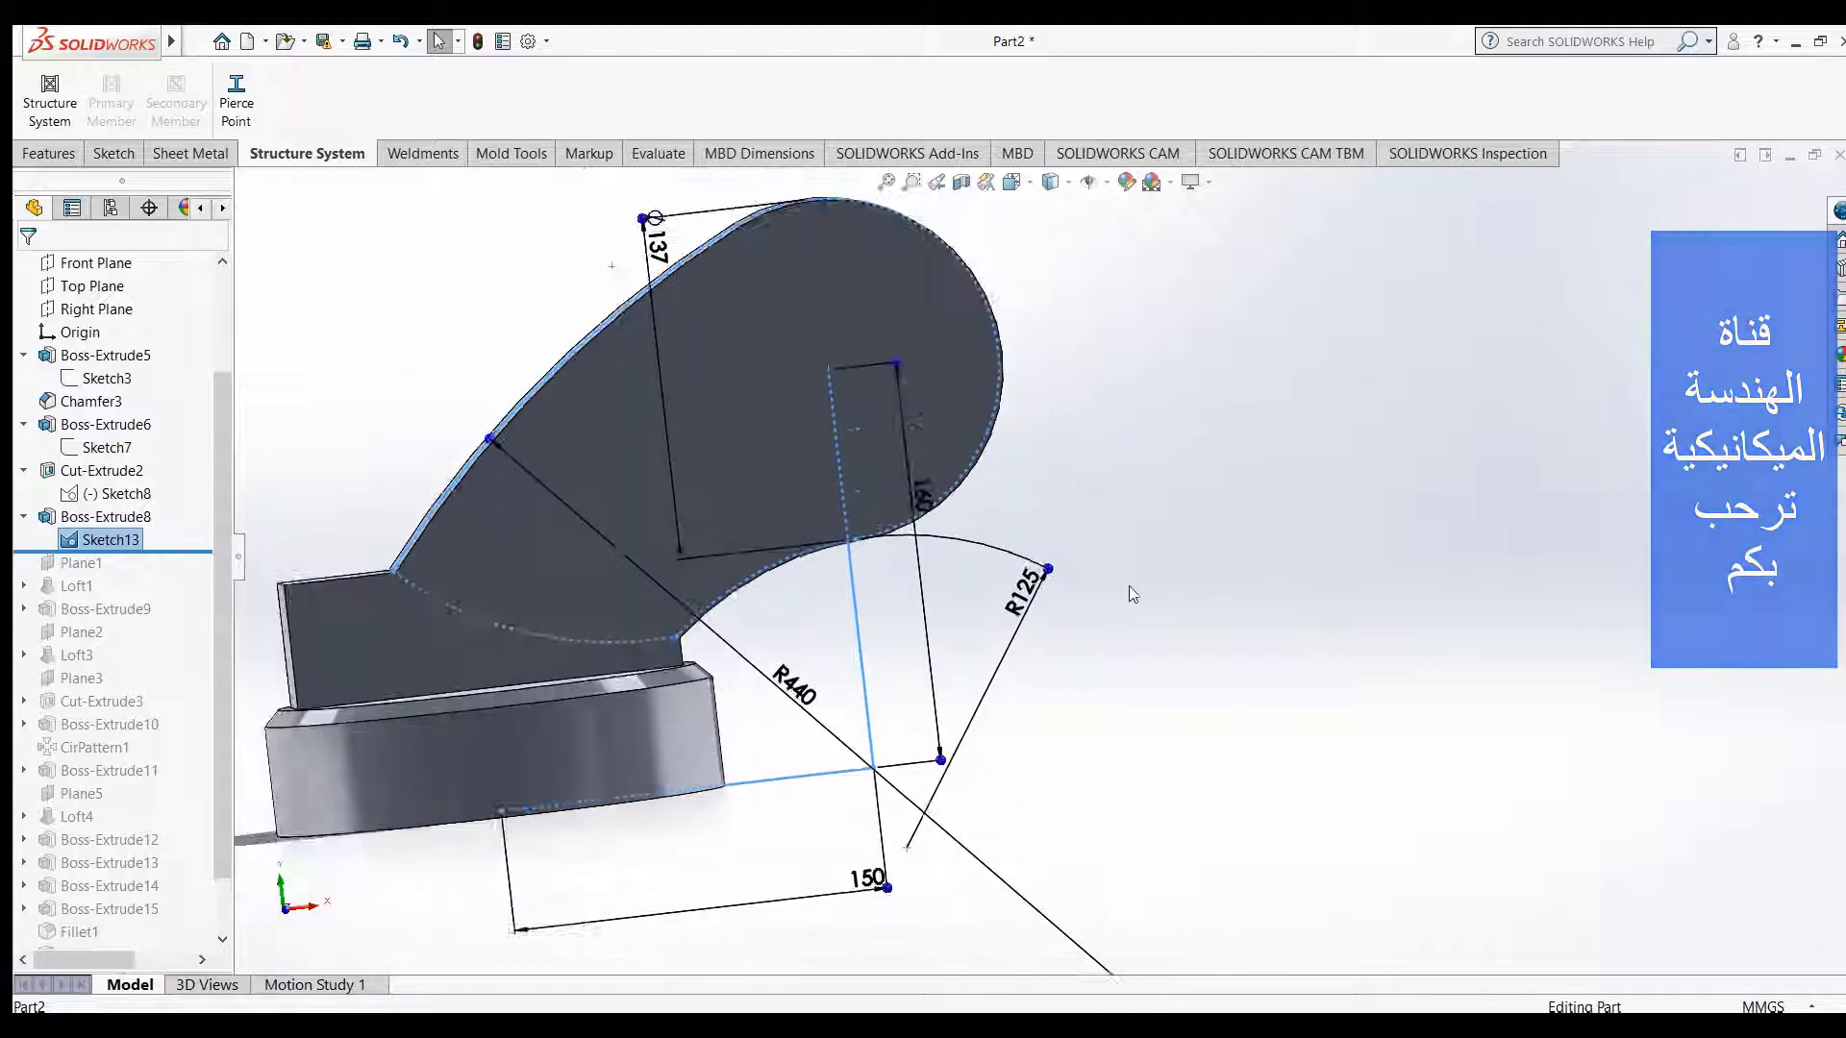
scroll(1144, 634, "up", 4)
scroll(1199, 714, "down", 1)
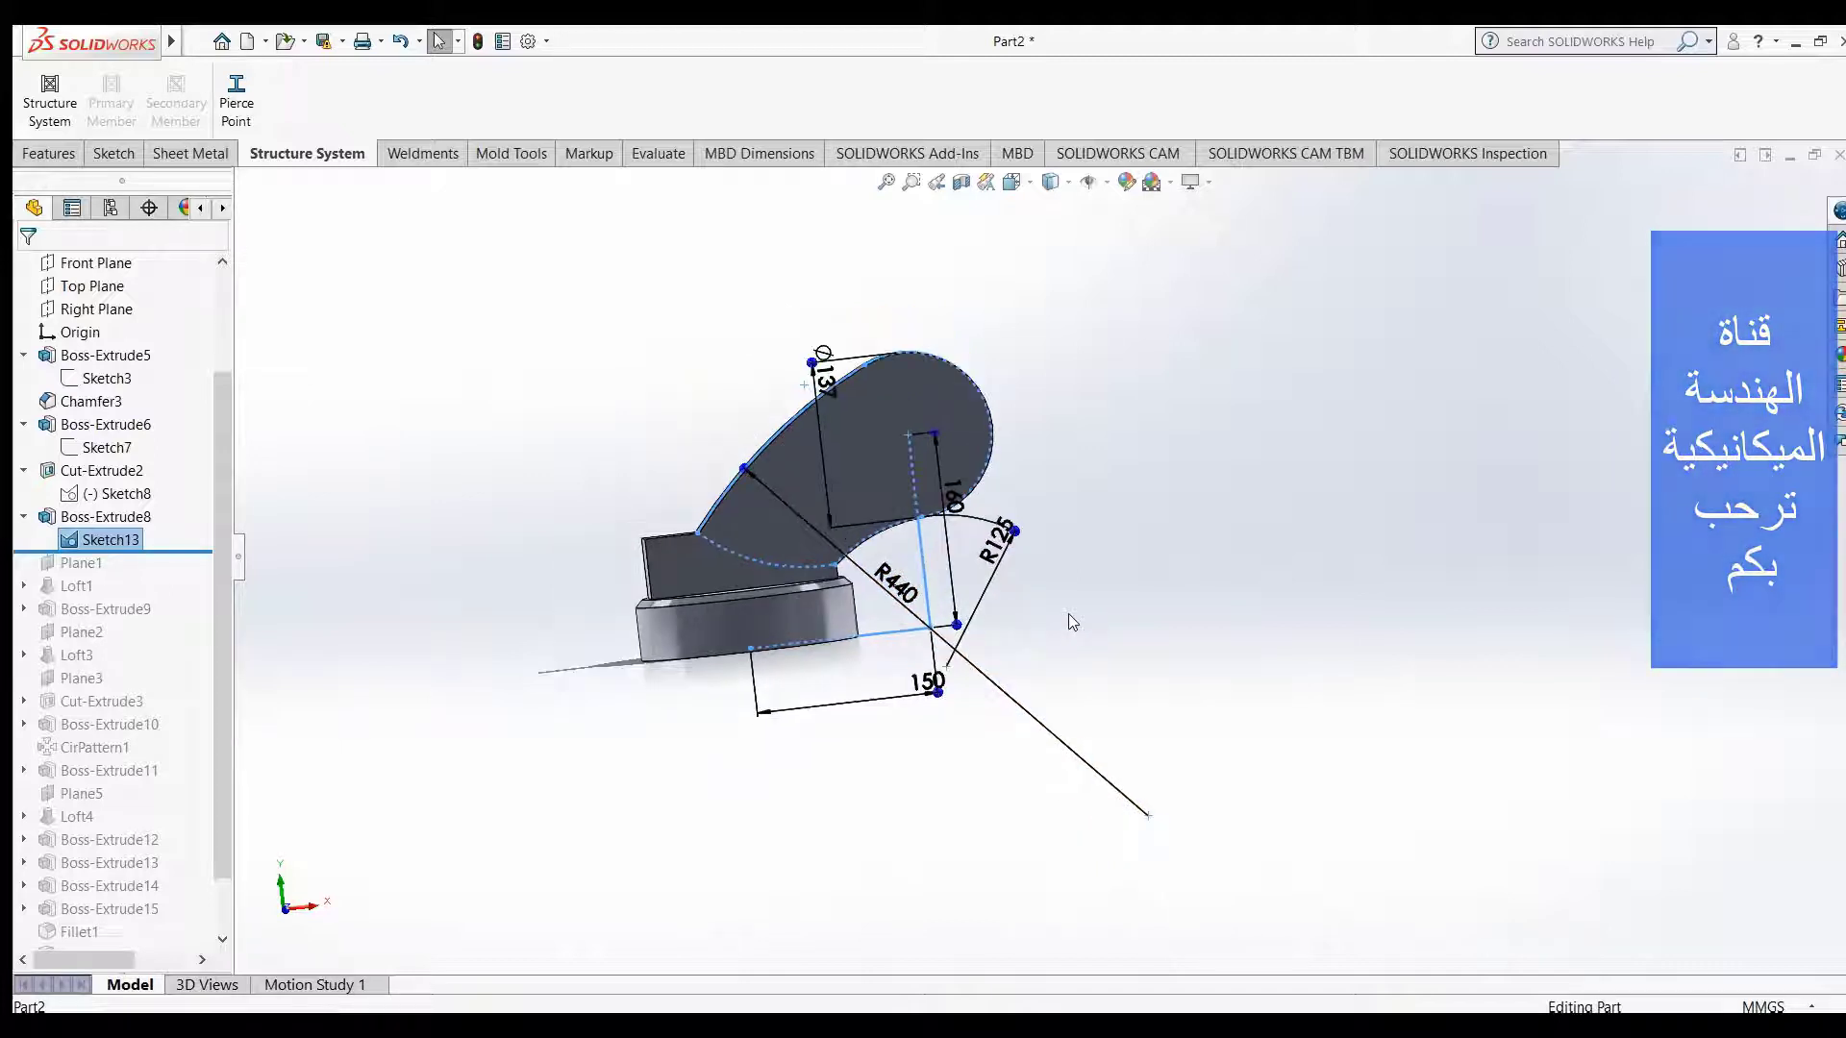
scroll(1072, 622, "down", 1)
scroll(1058, 539, "up", 1)
scroll(1054, 516, "up", 1)
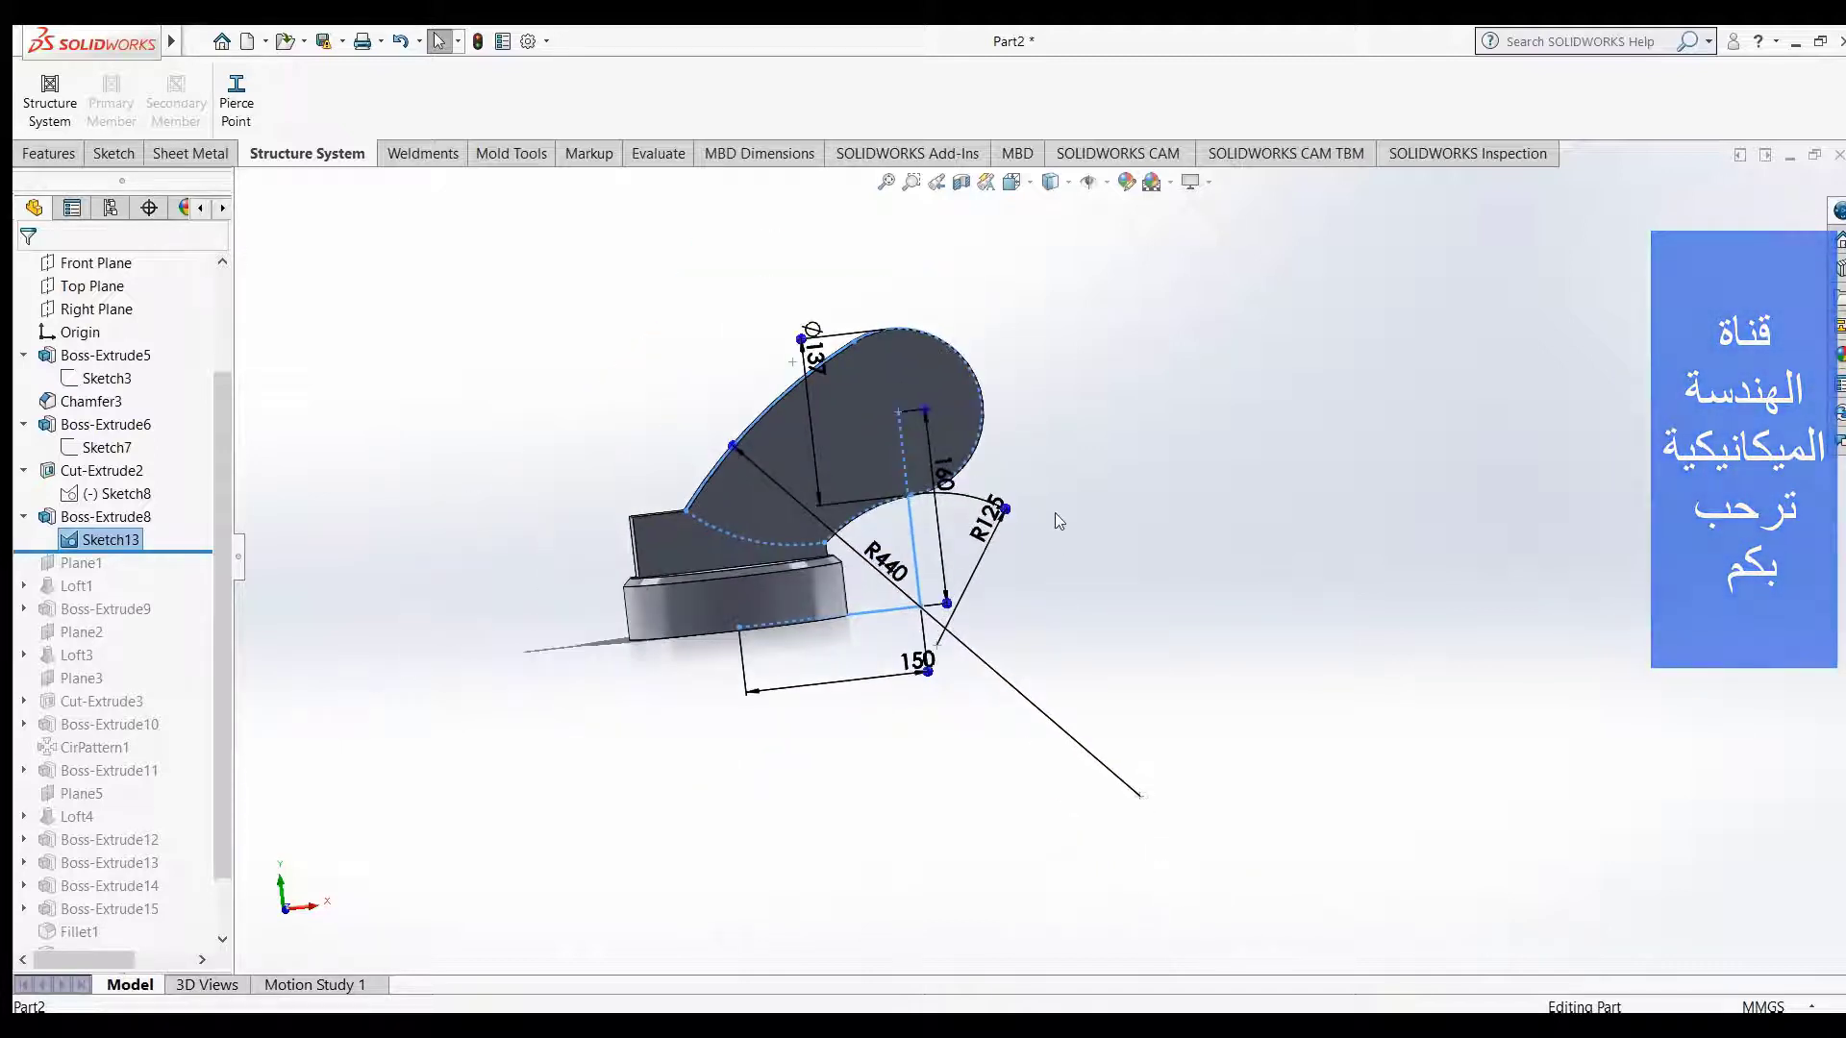
- Highlight Boss-Extrude8 and view the teardrop arm from above the base
left_click(128, 519)
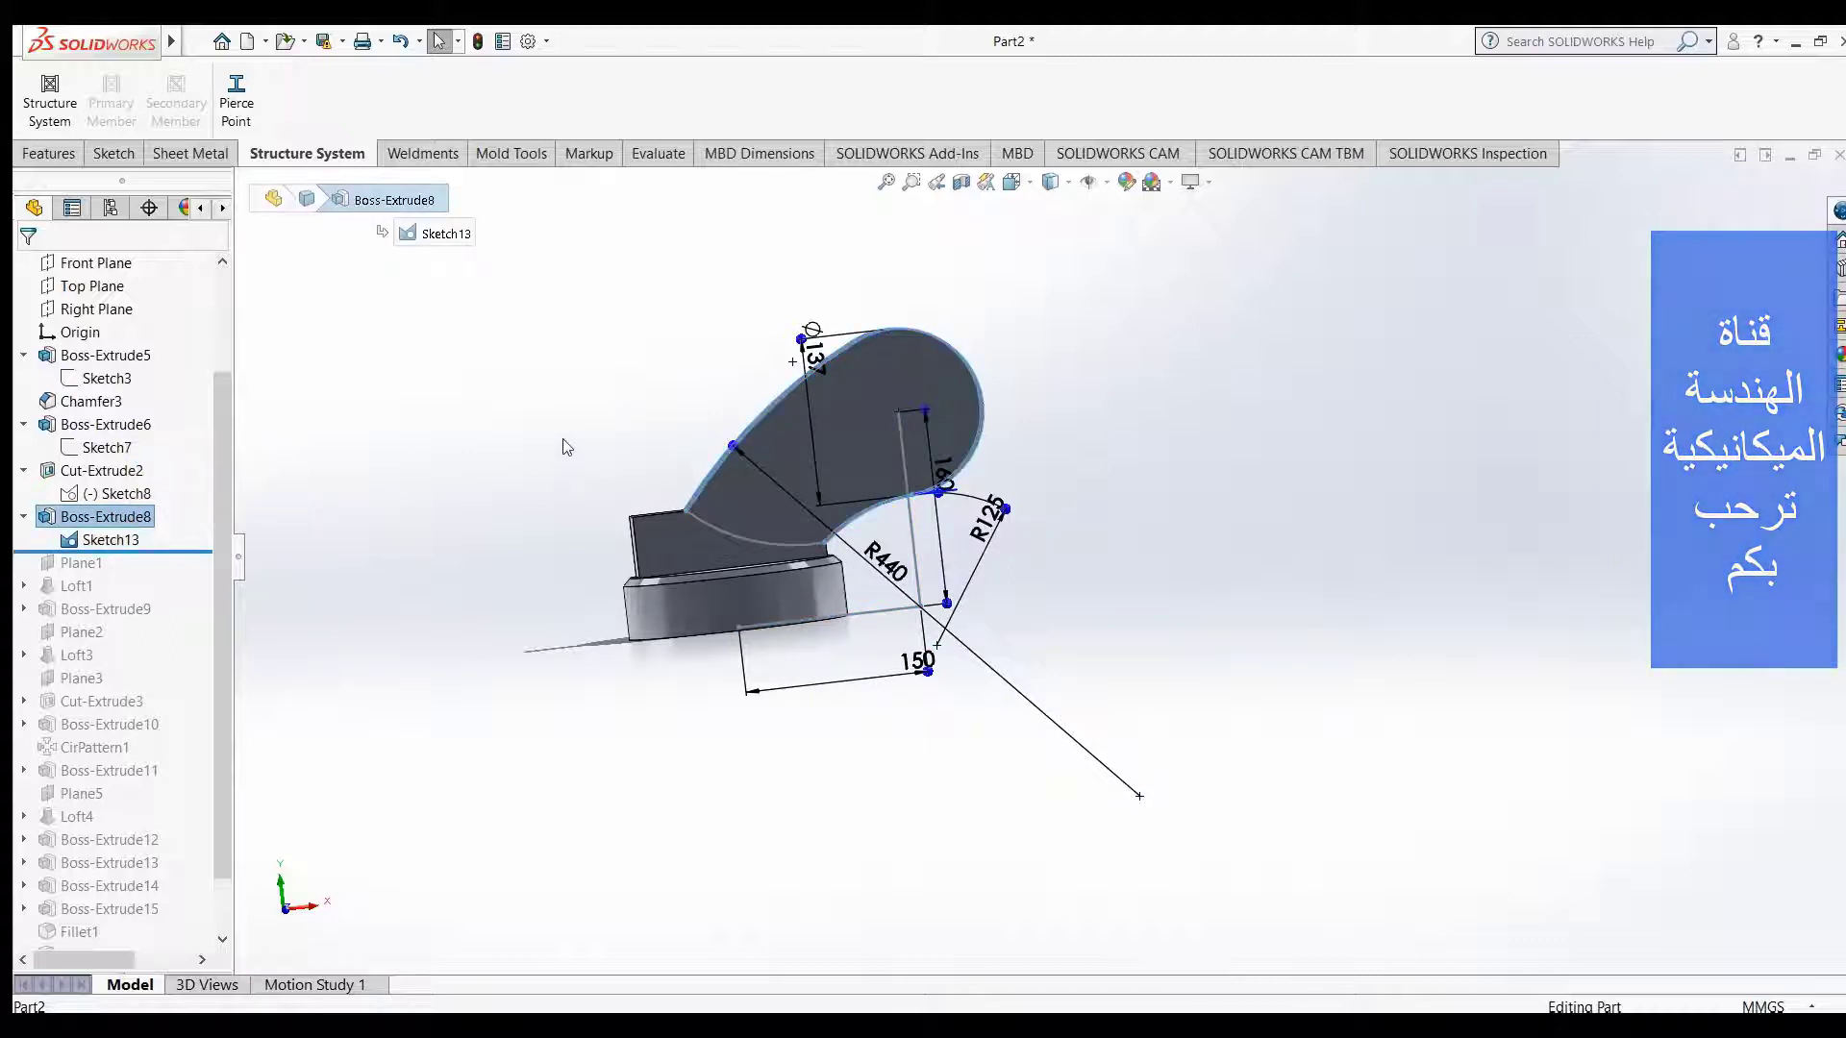
mouse_move(615, 455)
middle_mouse_down()
mouse_move(615, 502)
mouse_move(555, 592)
mouse_move(572, 688)
middle_mouse_up()
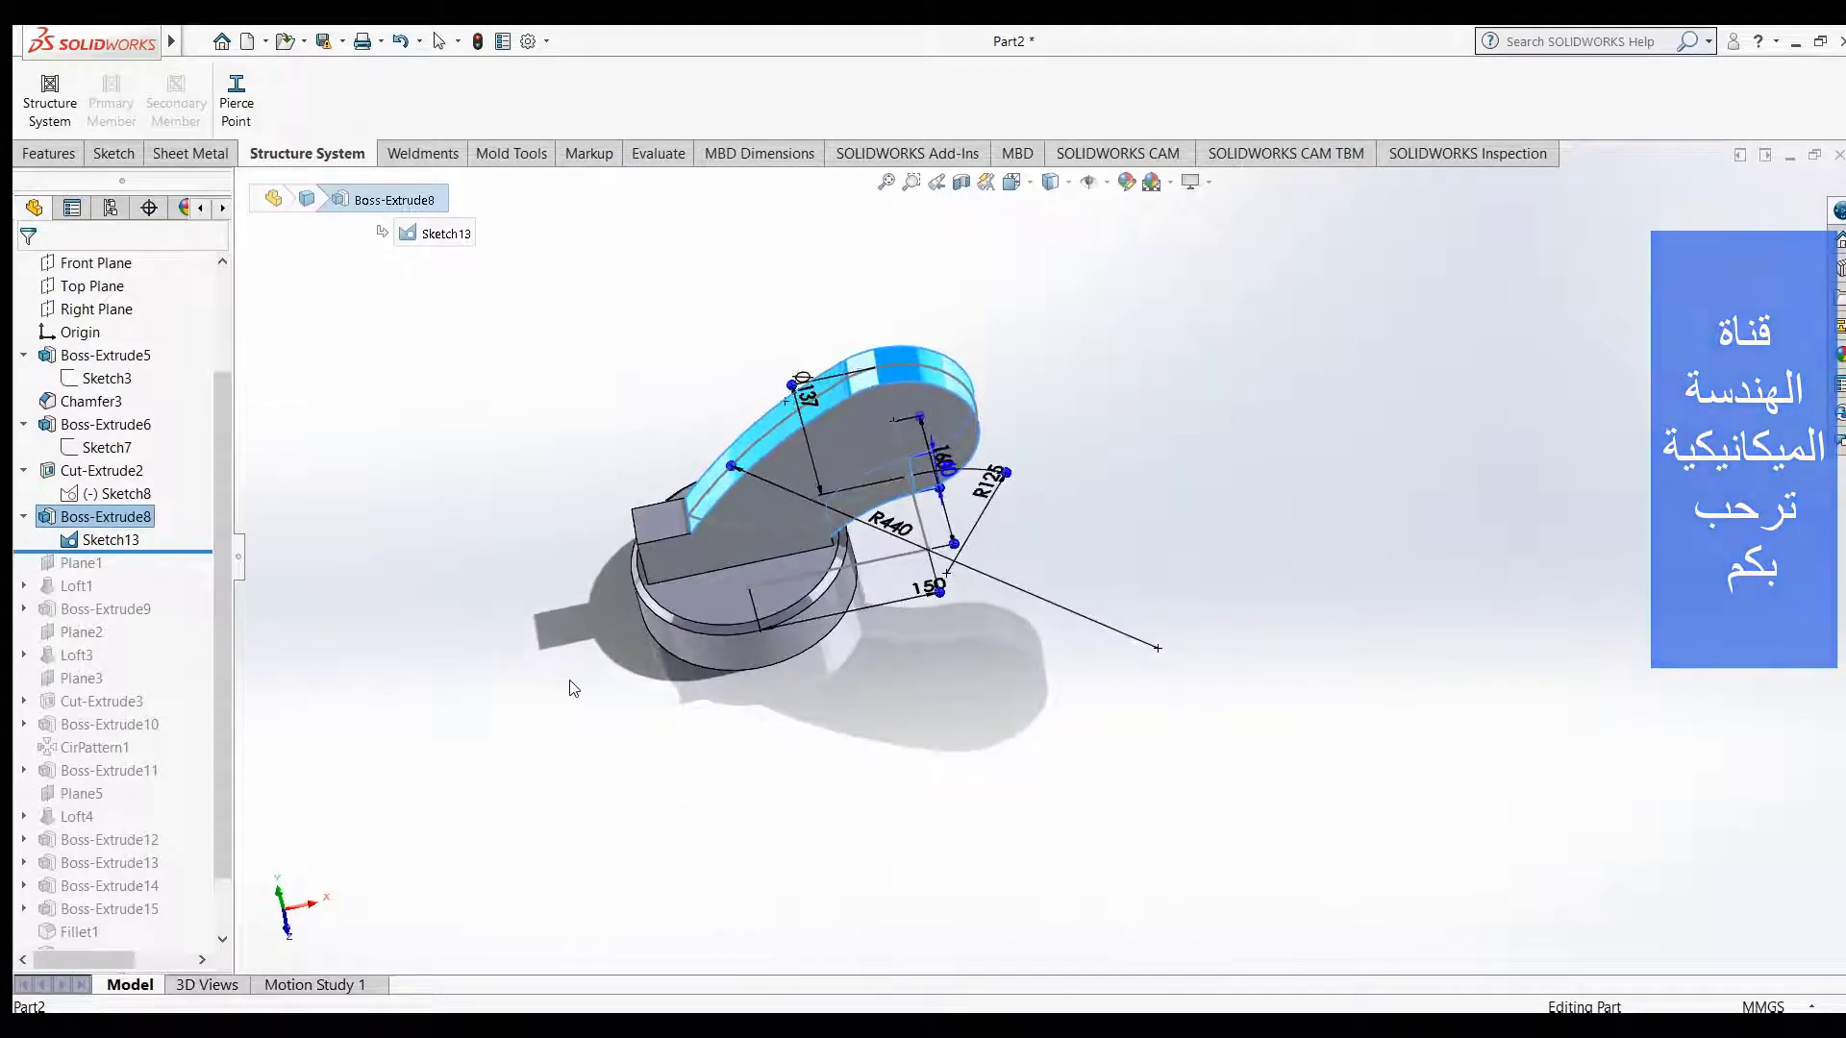
scroll(733, 362, "down", 2)
scroll(907, 391, "down", 2)
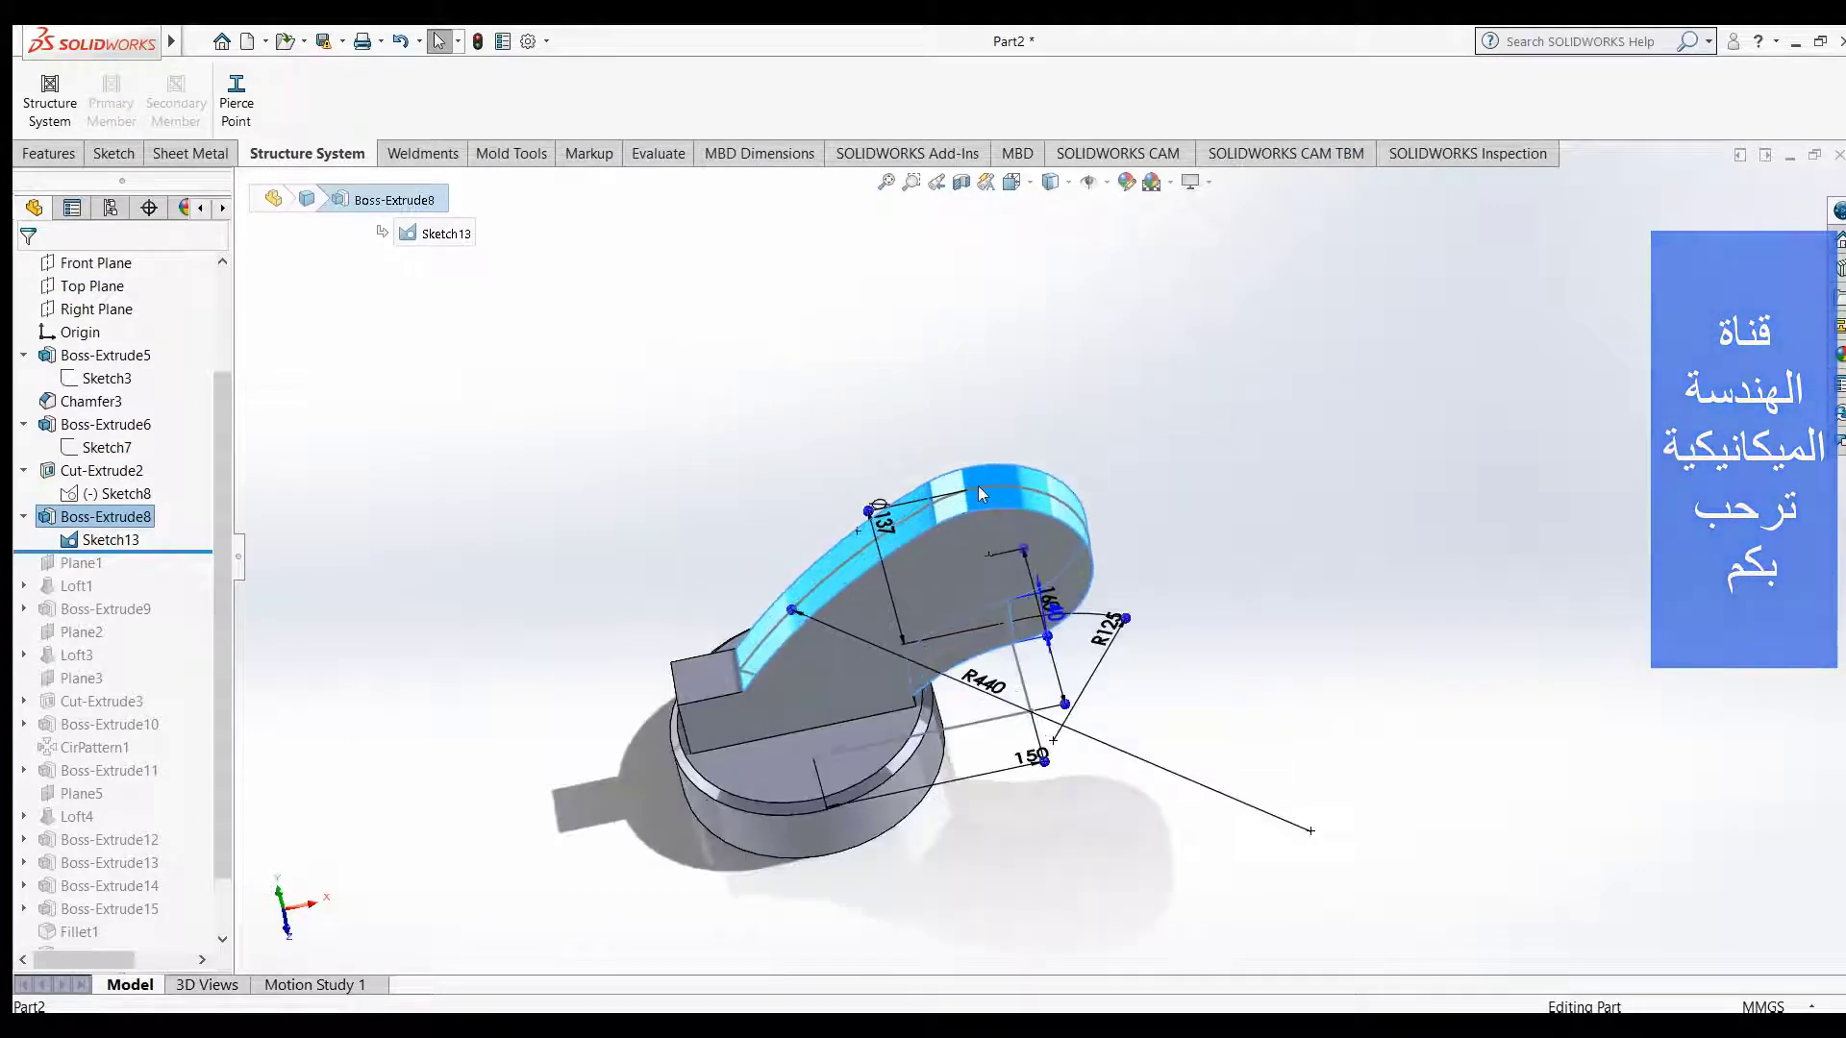
scroll(978, 486, "down", 2)
scroll(1202, 596, "up", 1)
scroll(1213, 609, "up", 1)
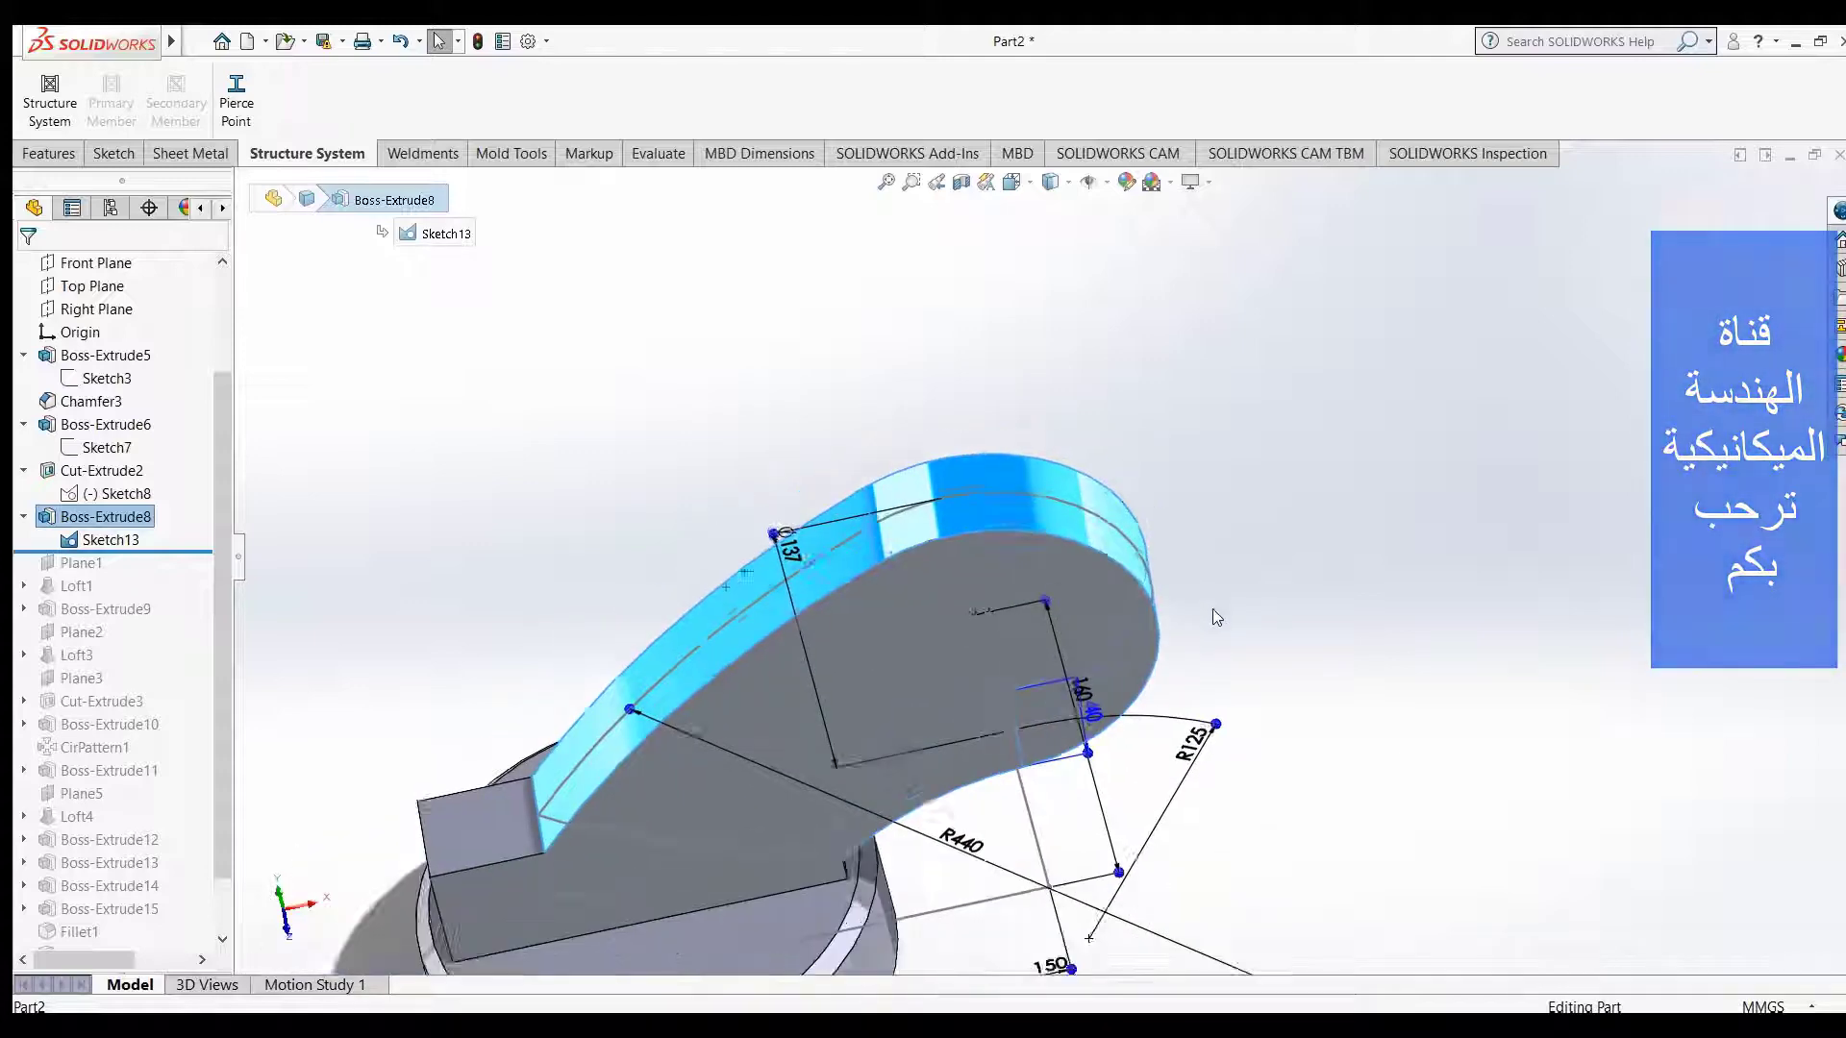
scroll(1202, 635, "up", 1)
- Examine the arm side-on and face-on, then deselect Boss-Extrude8
mouse_move(1246, 627)
middle_mouse_down()
mouse_move(1178, 626)
mouse_move(1087, 586)
mouse_move(1124, 626)
mouse_move(1074, 663)
middle_mouse_up()
scroll(1074, 664, "down", 1)
scroll(1057, 649, "down", 2)
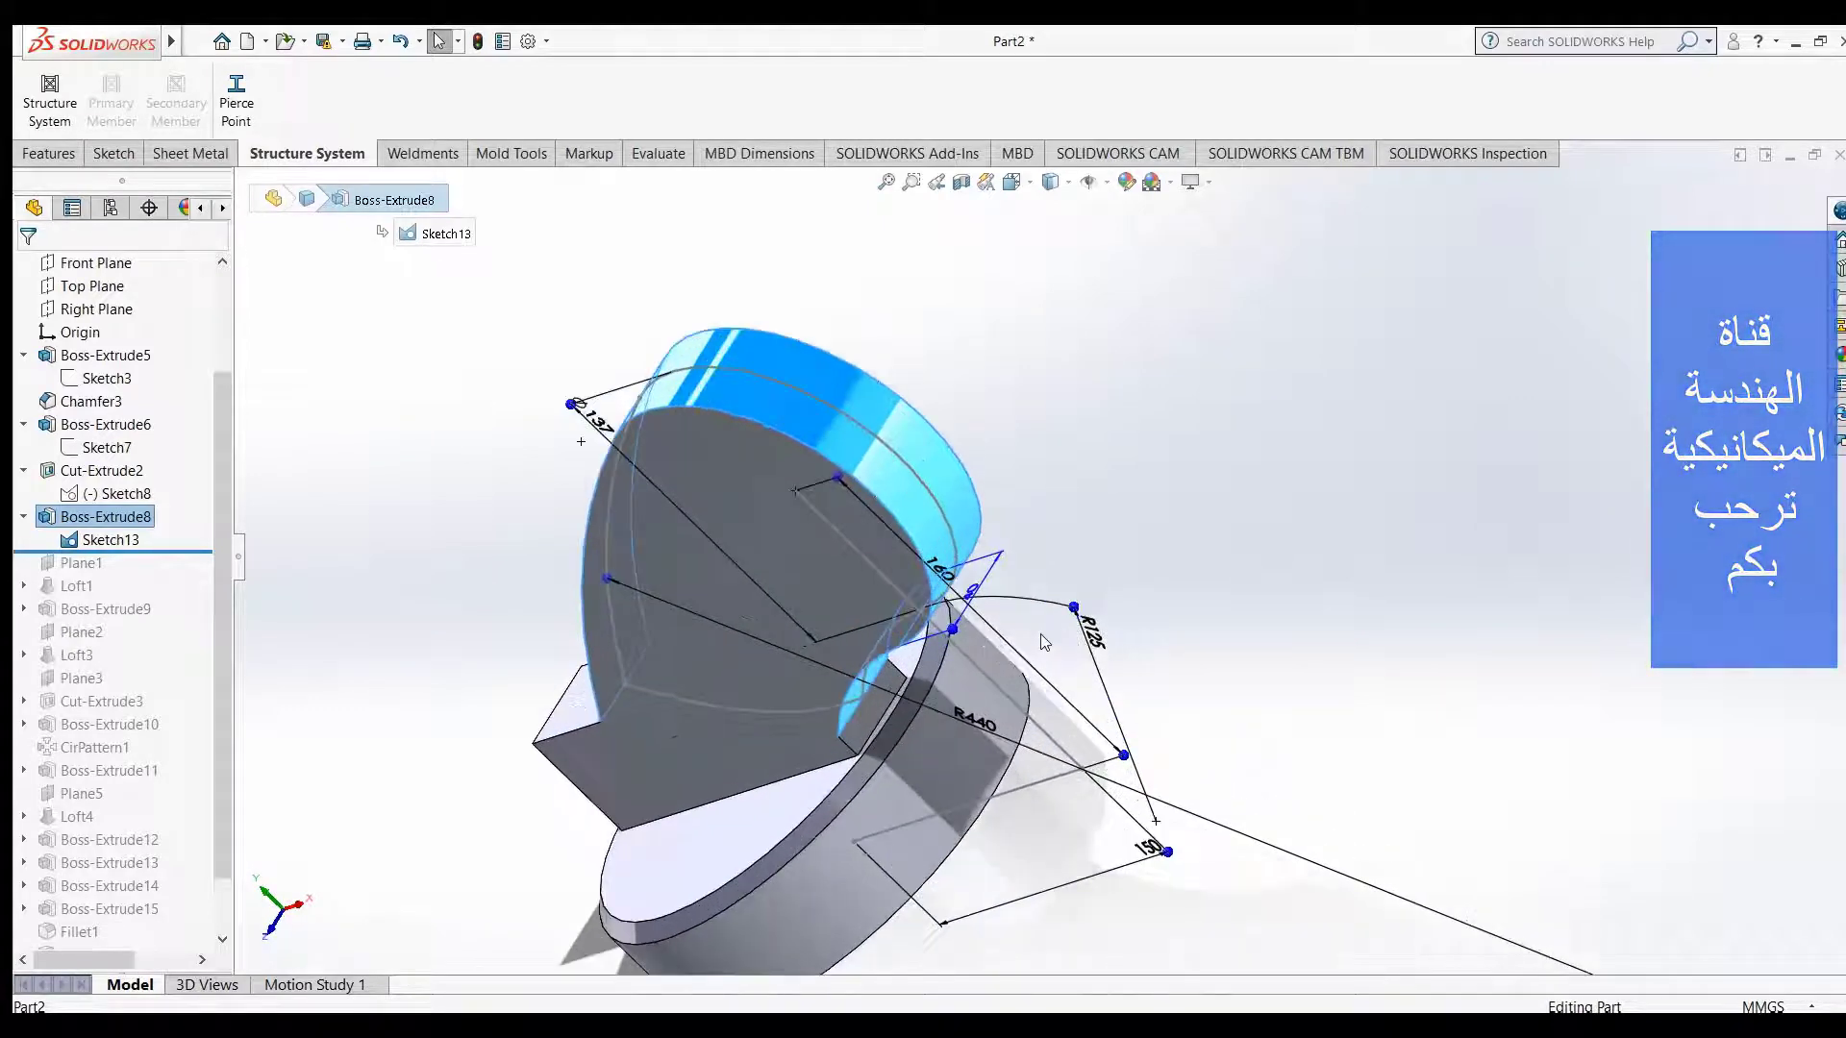
scroll(1038, 636, "down", 2)
scroll(1019, 620, "down", 2)
middle_click_drag(985, 620, 1269, 627)
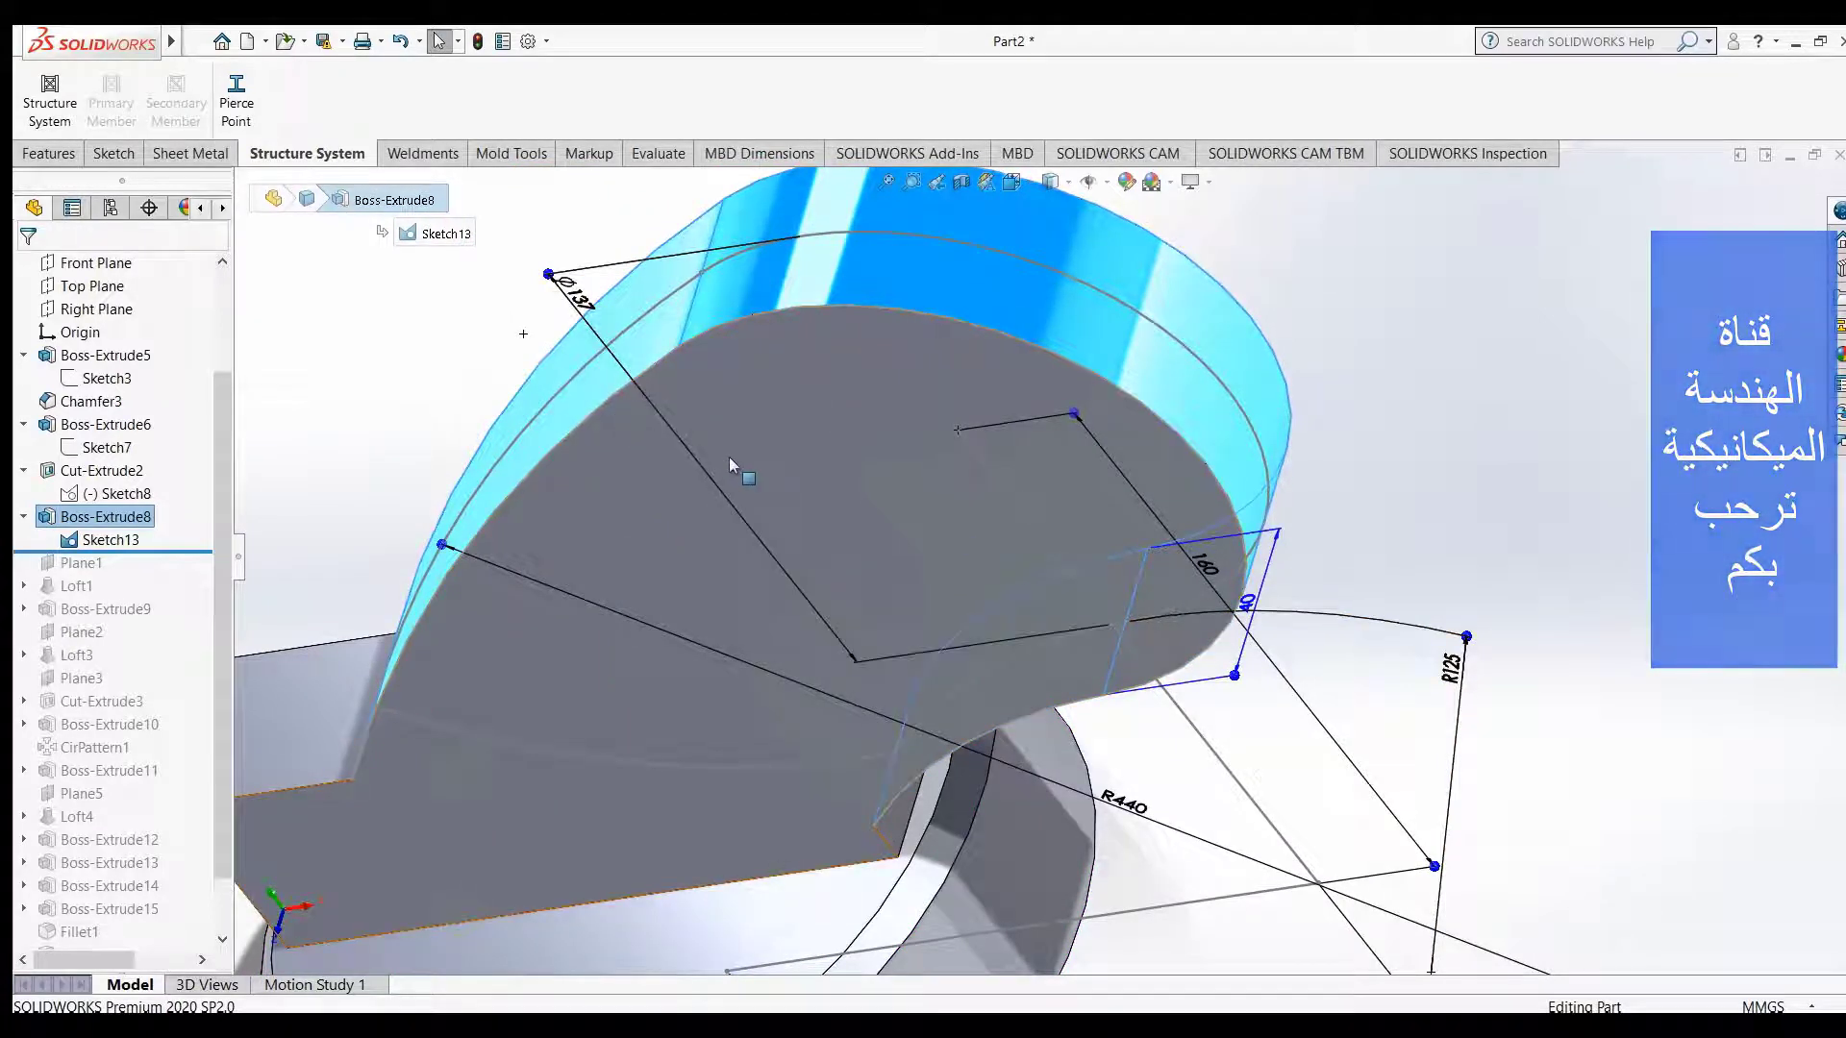
scroll(734, 452, "down", 1)
scroll(739, 457, "up", 2)
scroll(741, 465, "up", 2)
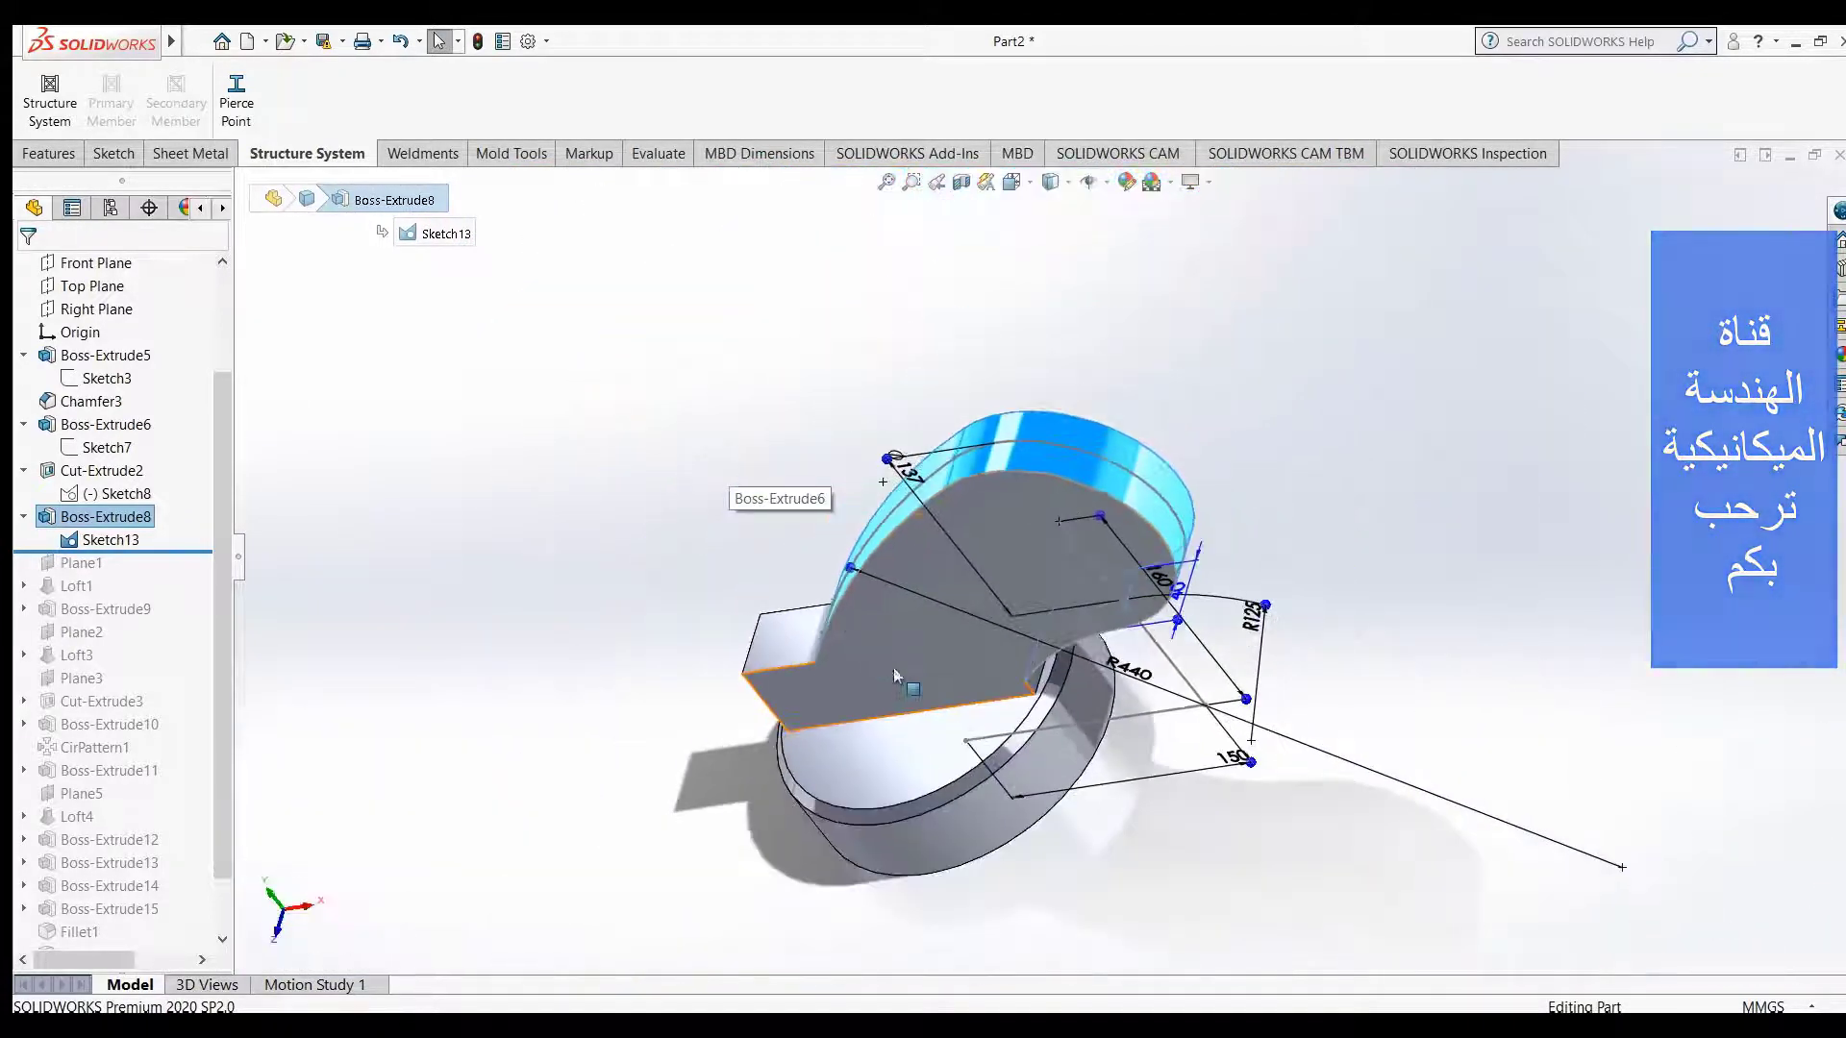
scroll(944, 690, "down", 1)
scroll(1009, 706, "down", 1)
scroll(1144, 723, "up", 3)
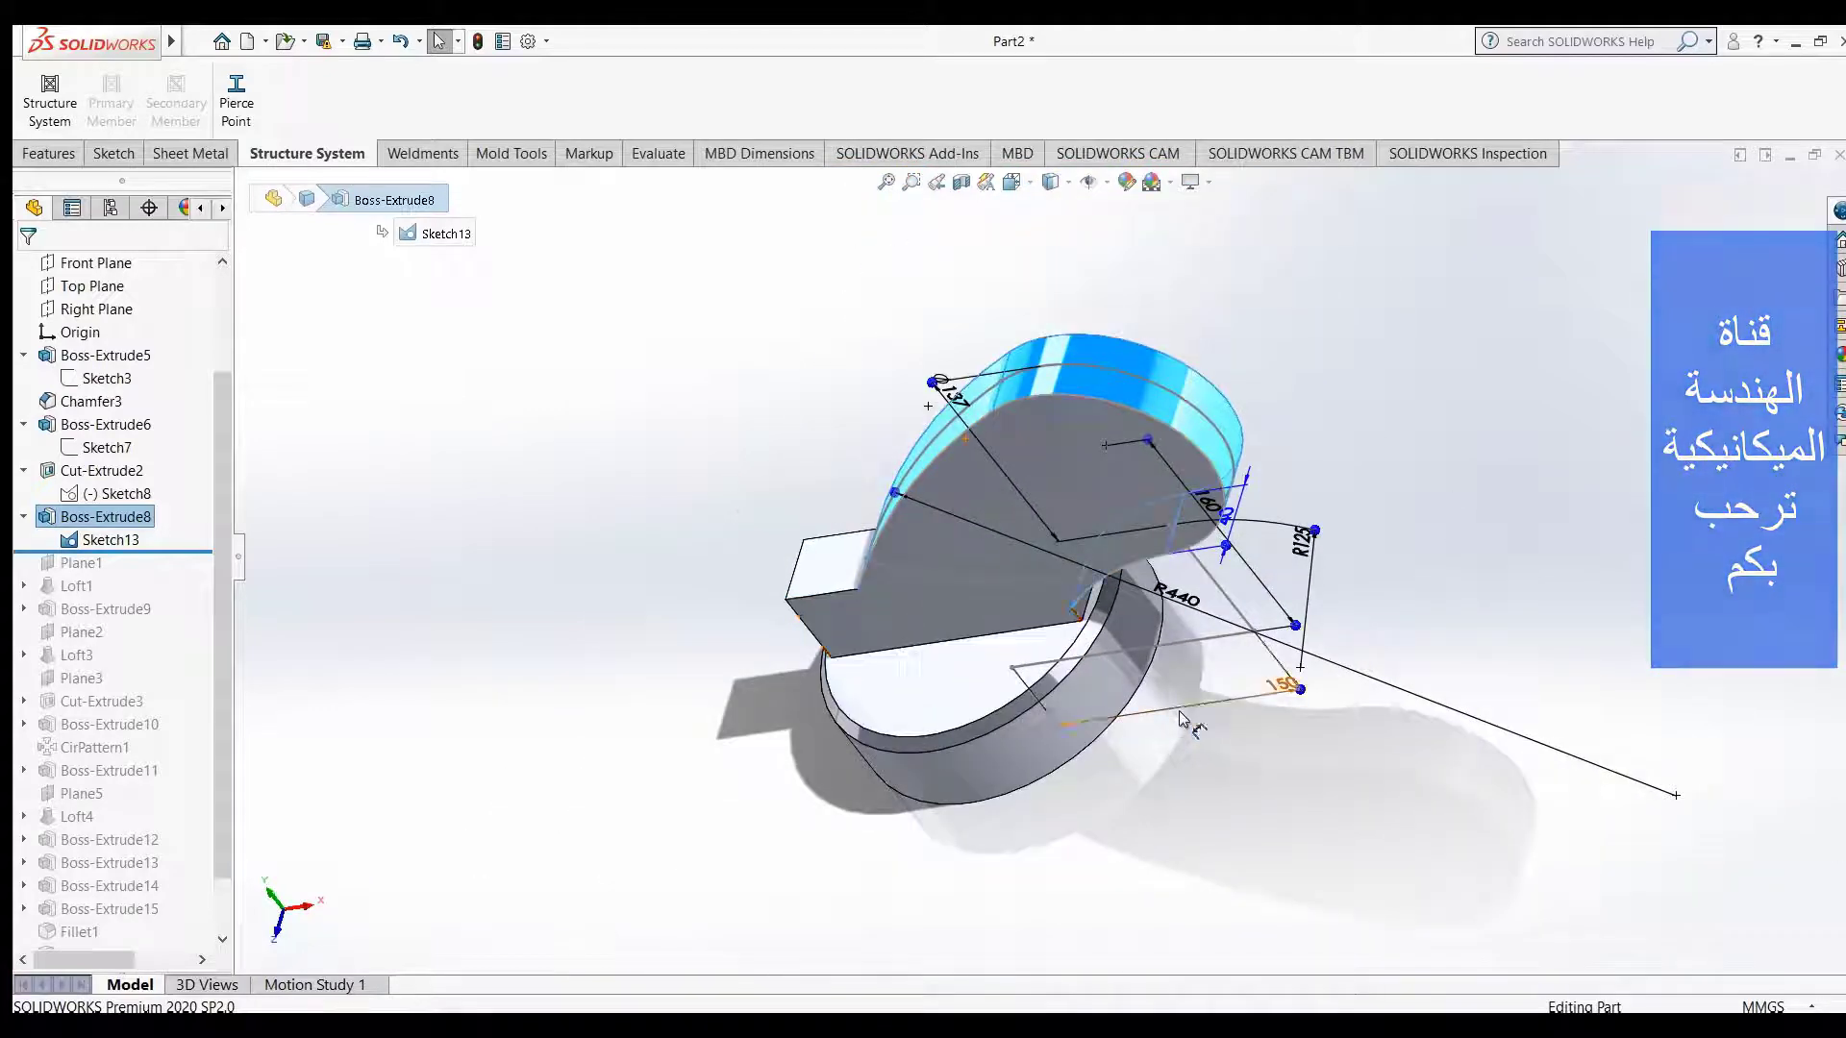
scroll(1144, 723, "down", 1)
scroll(976, 670, "up", 1)
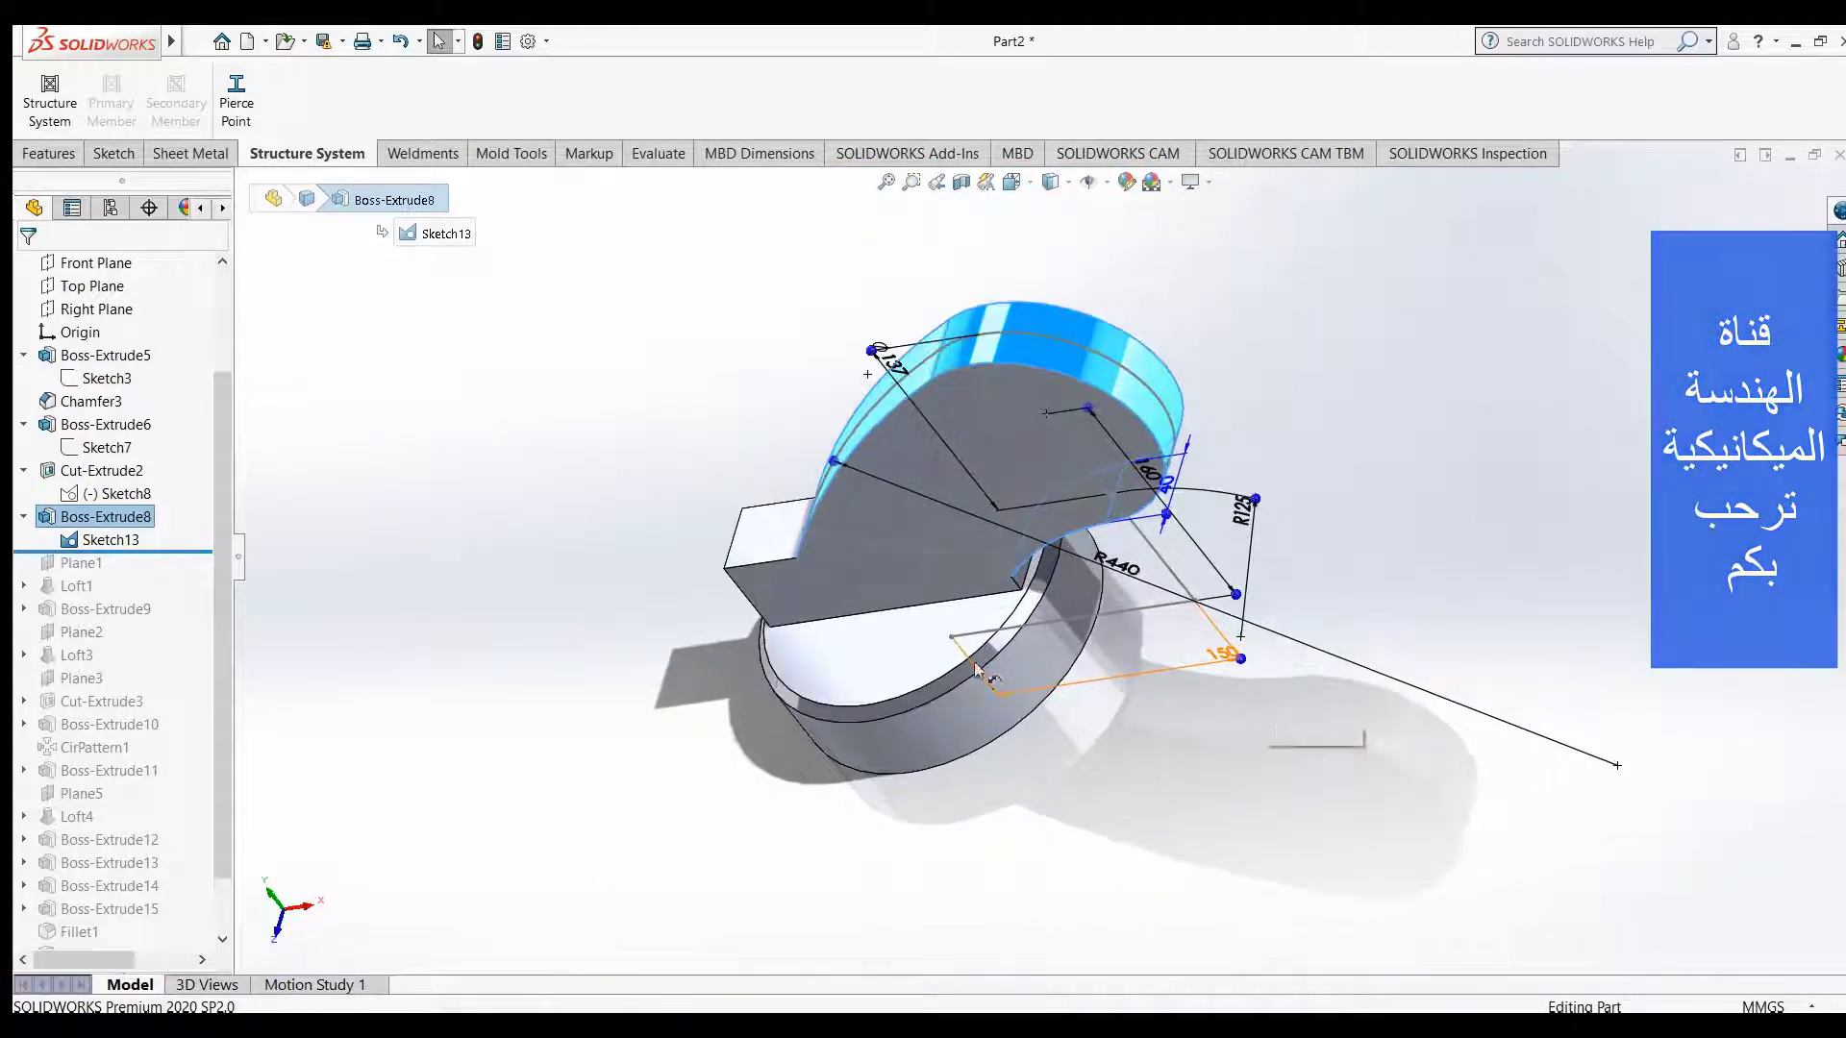
left_click(352, 540)
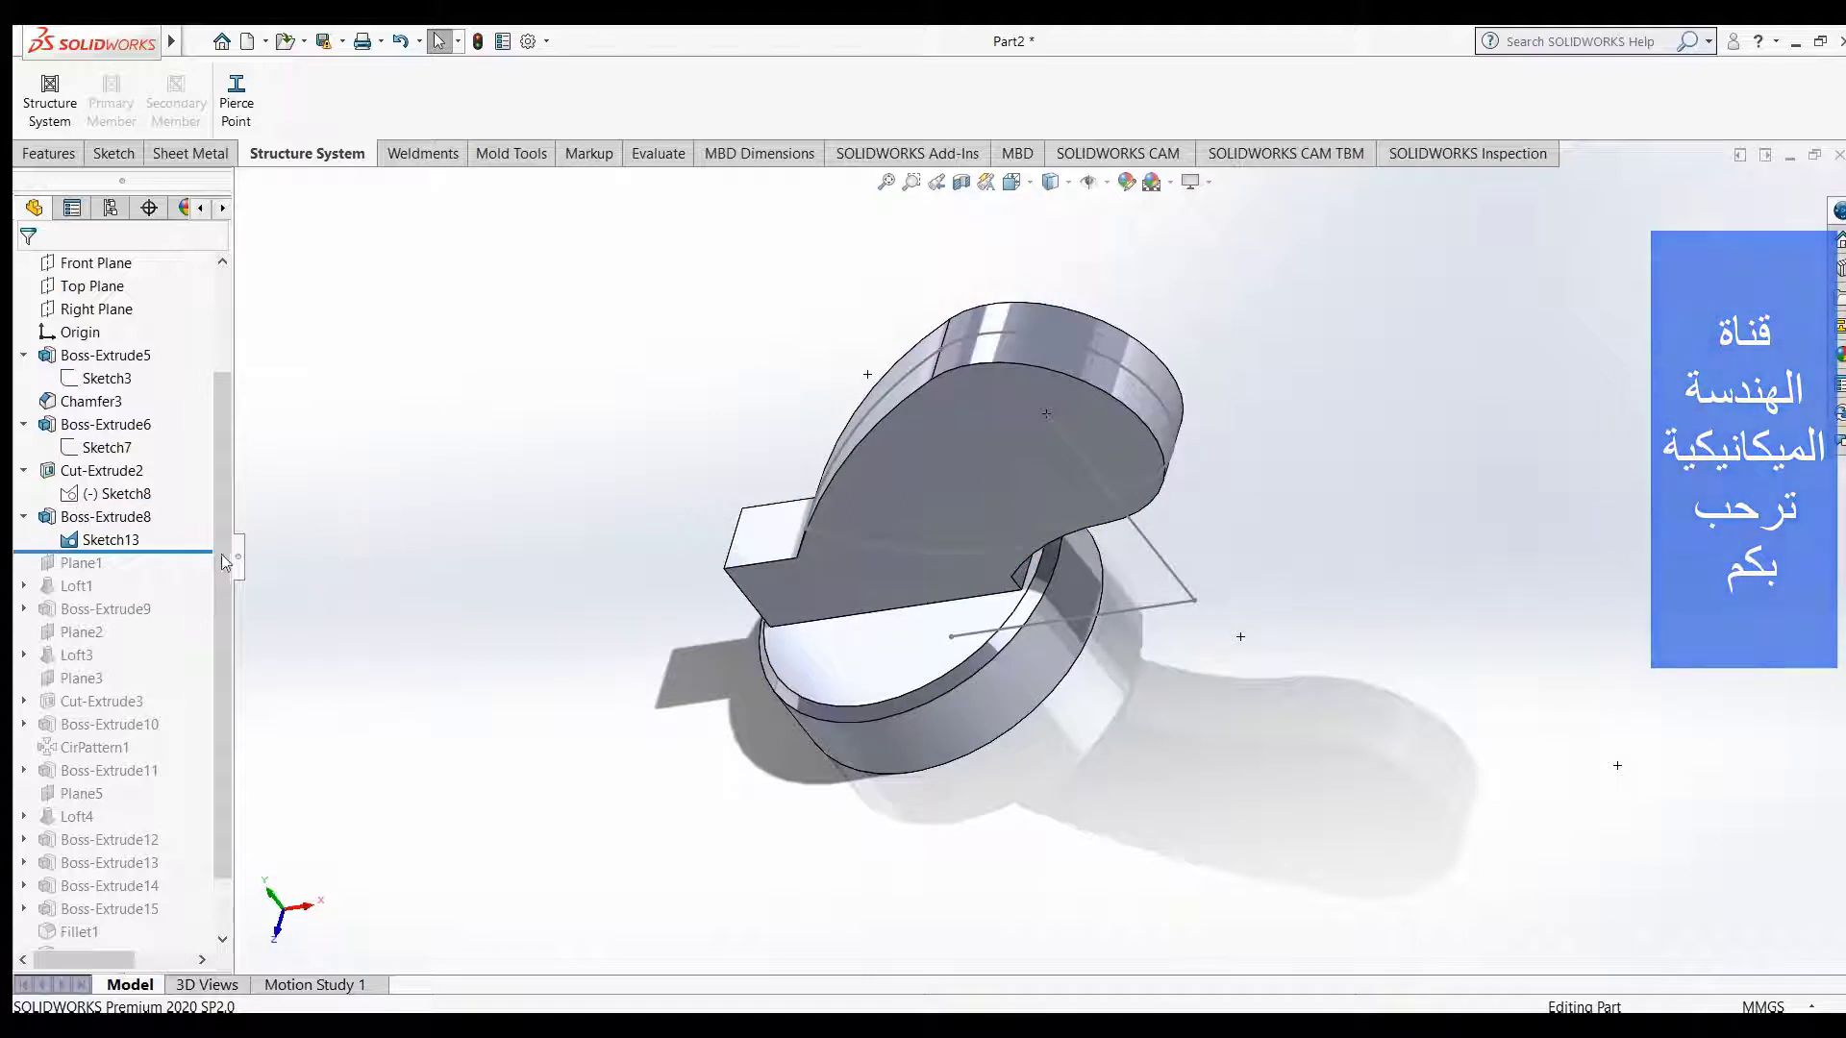
- Roll the part forward to include Plane1, then deselect it
left_click_drag(141, 556, 135, 572)
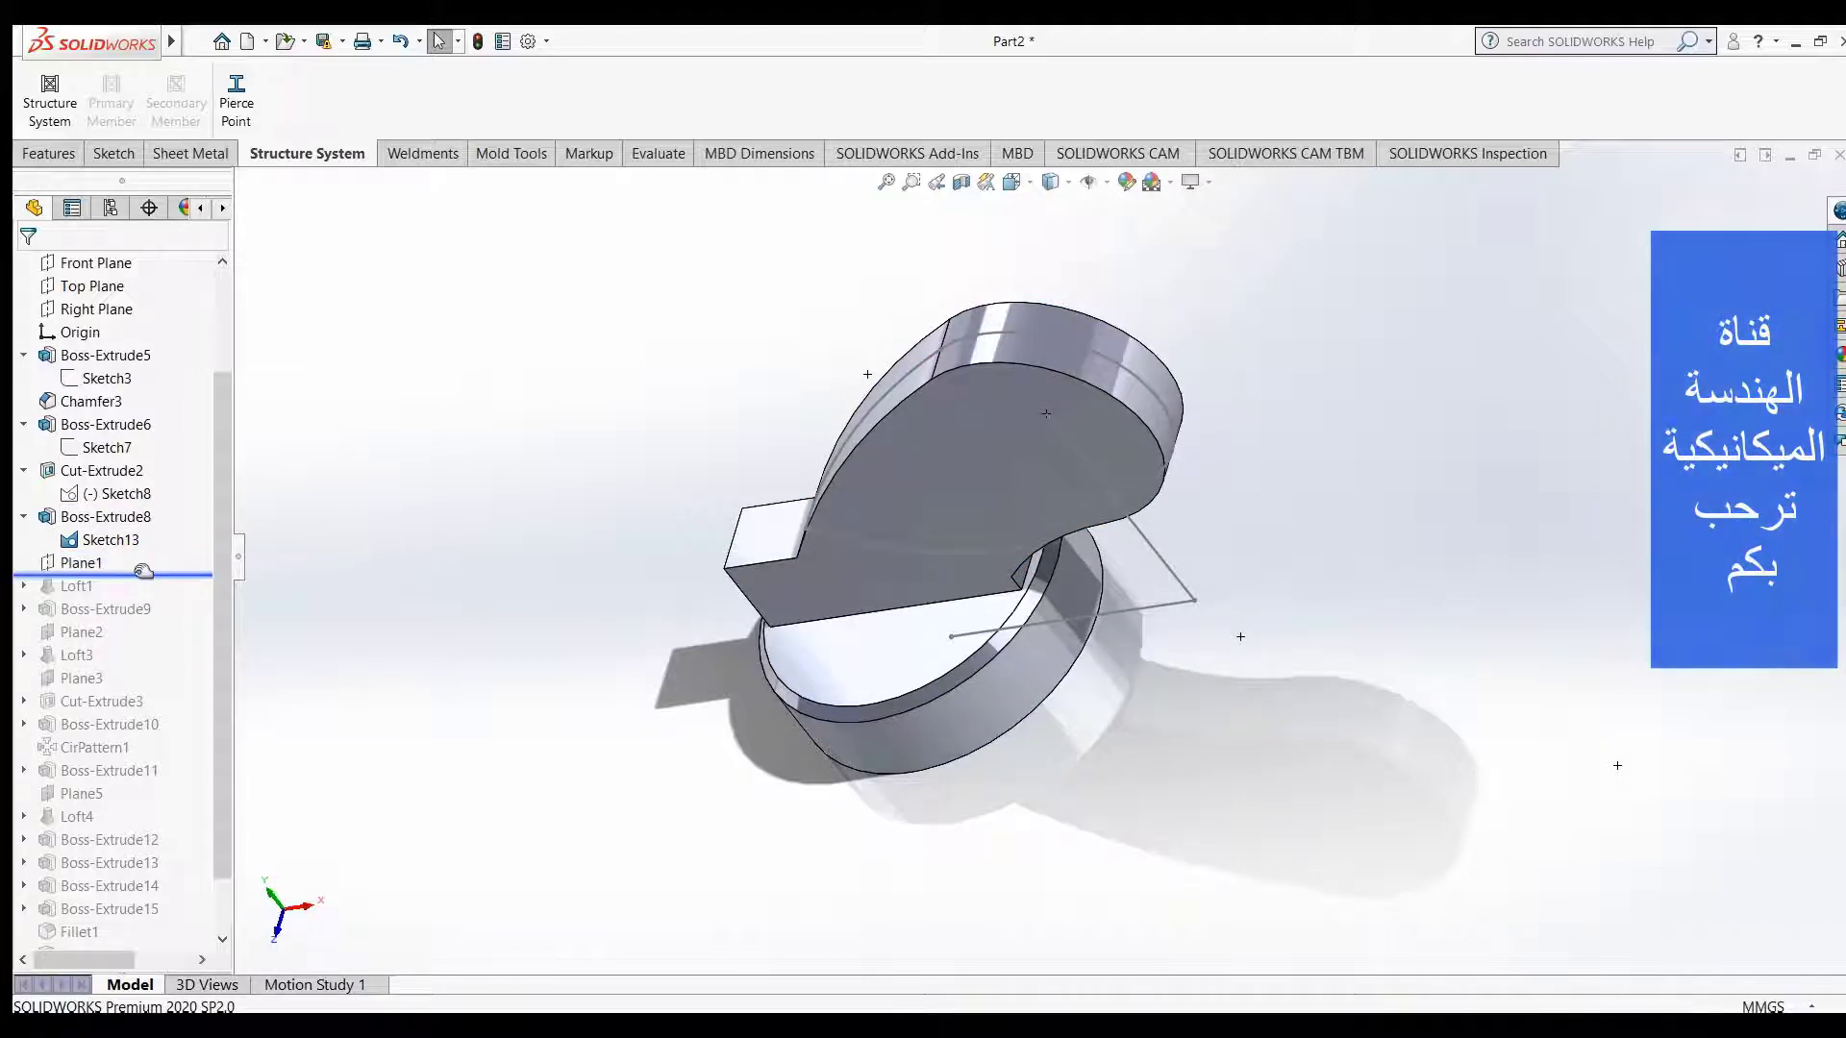
right_click(85, 565)
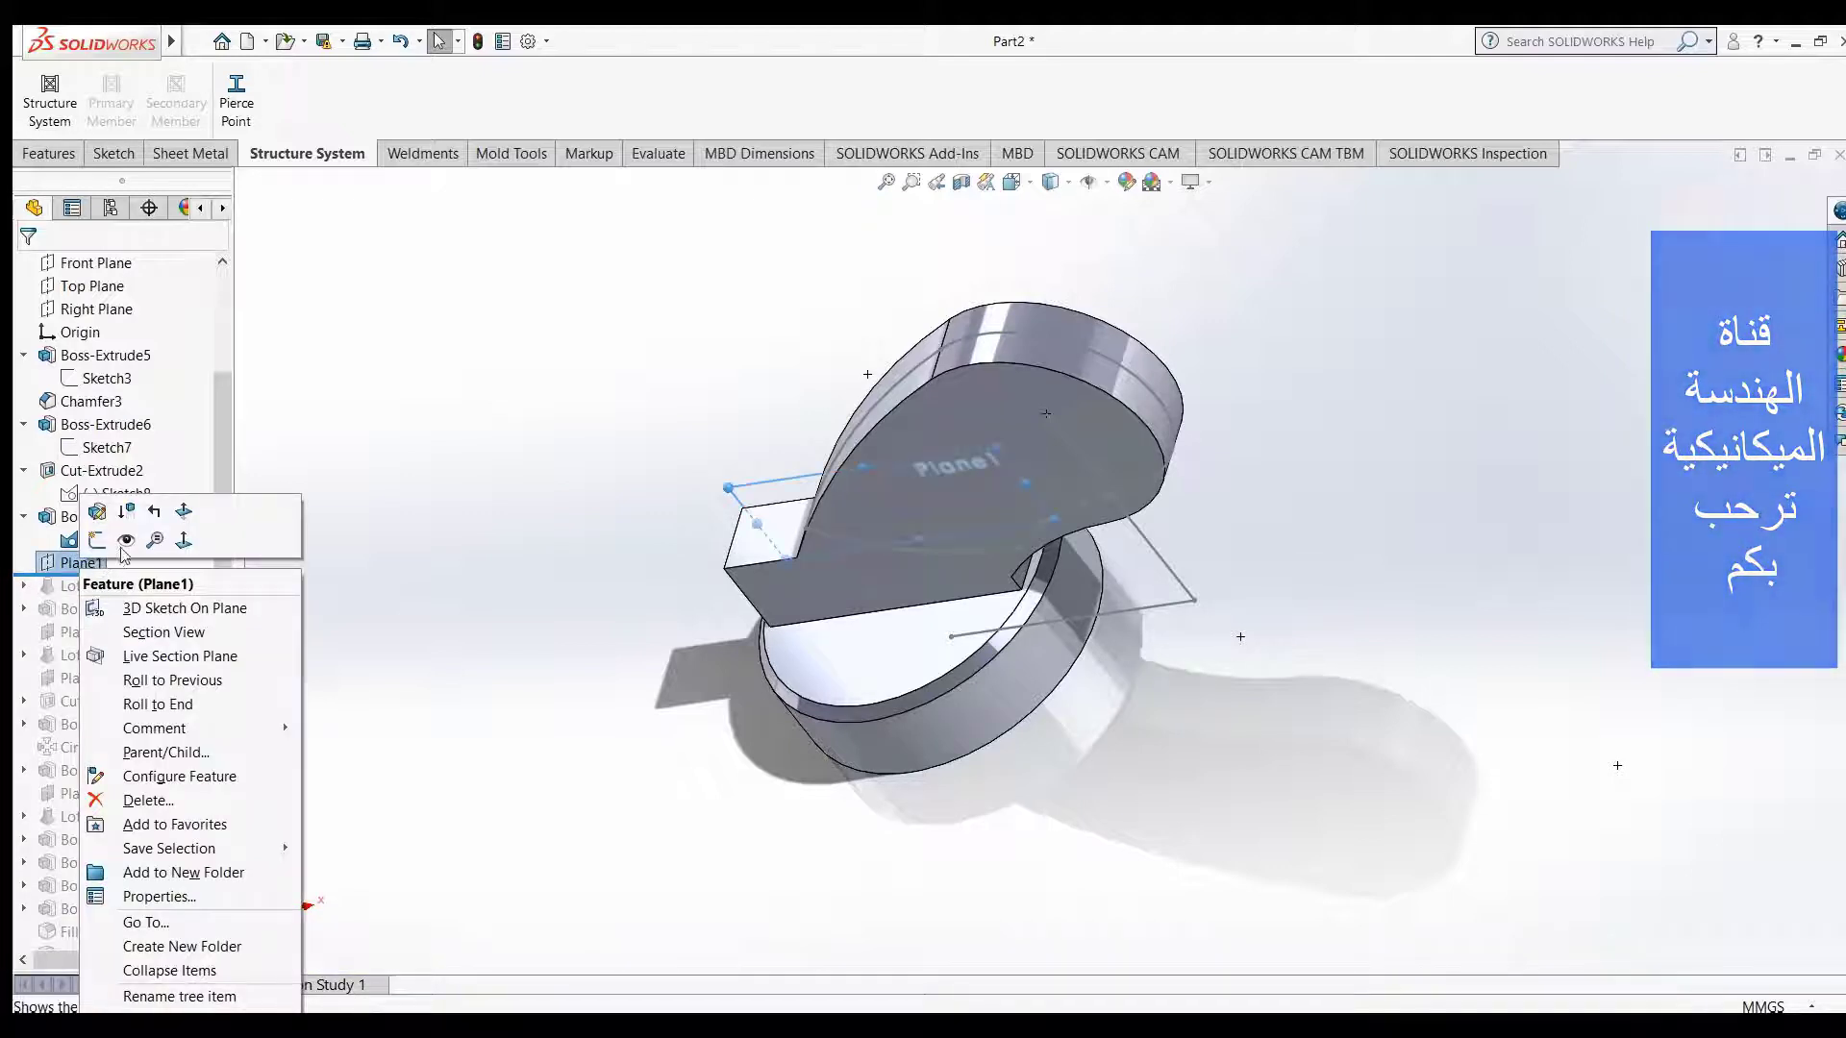
left_click(91, 563)
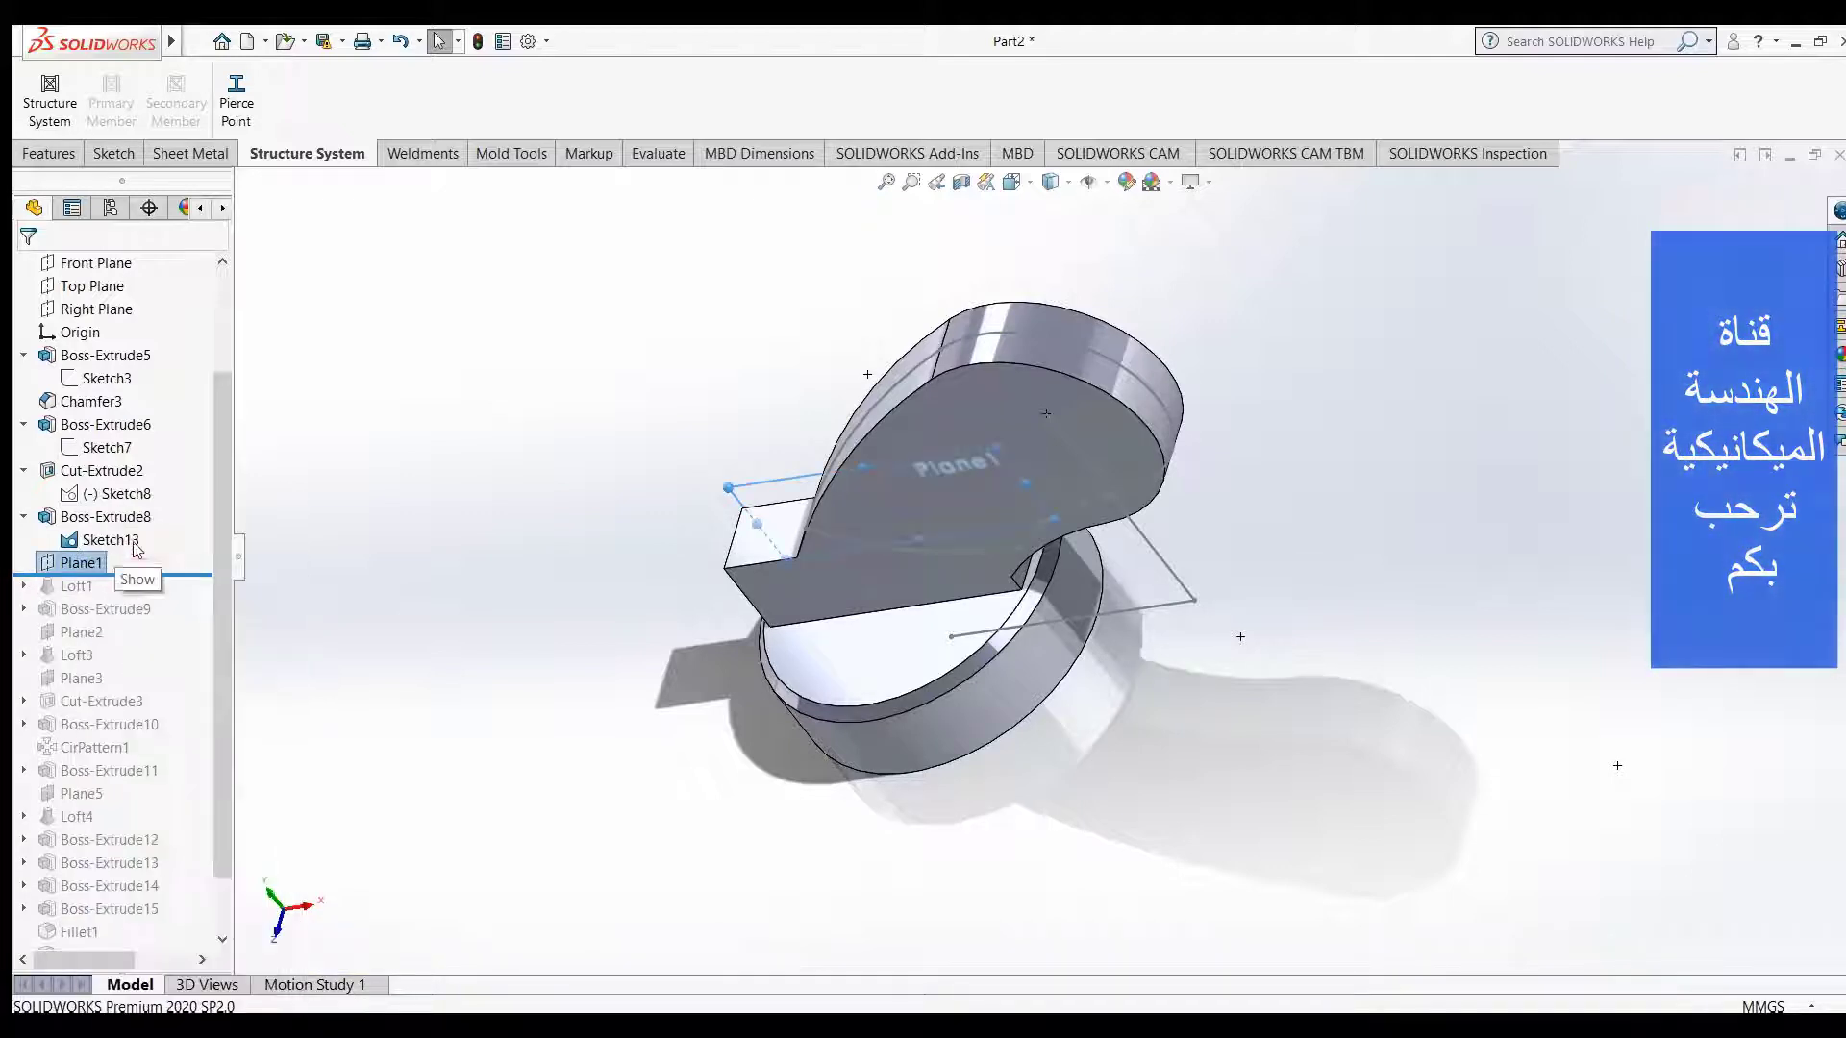
left_click(459, 547)
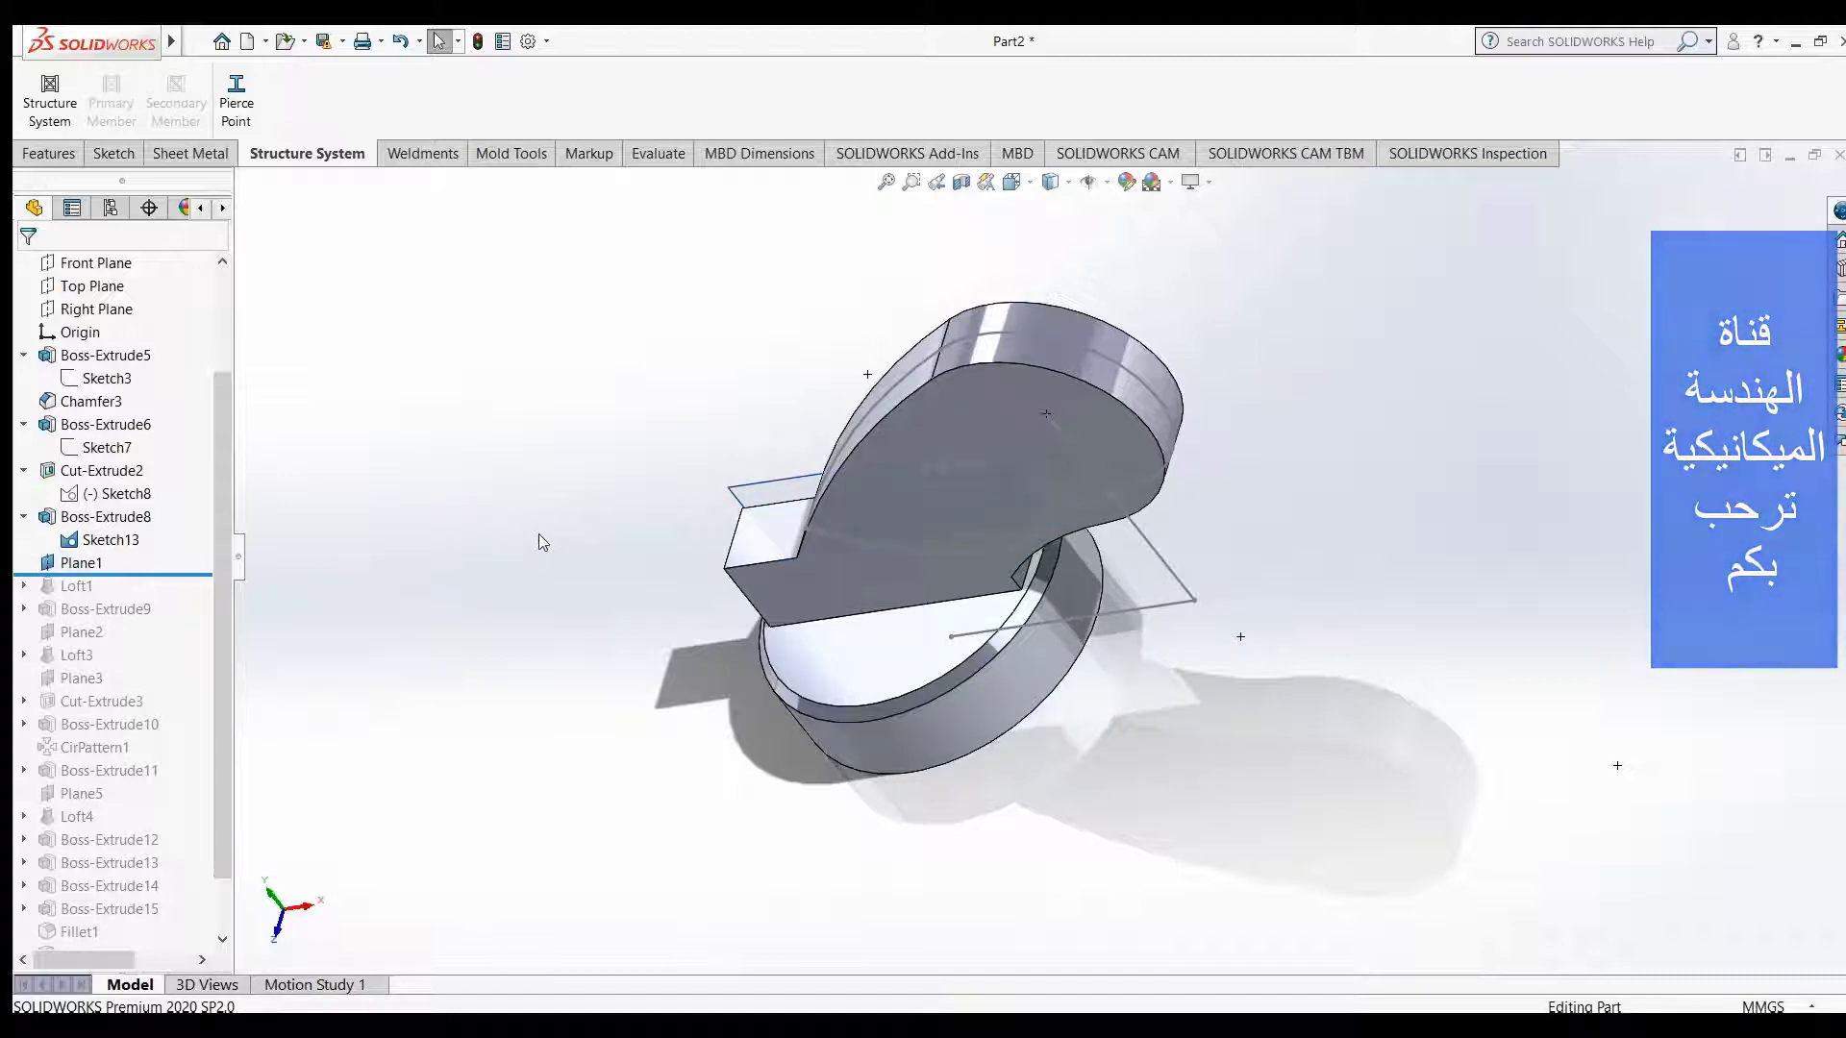
- Orbit the part, then roll forward past Loft1 to add the lofted end
middle_click_drag(538, 533, 751, 646)
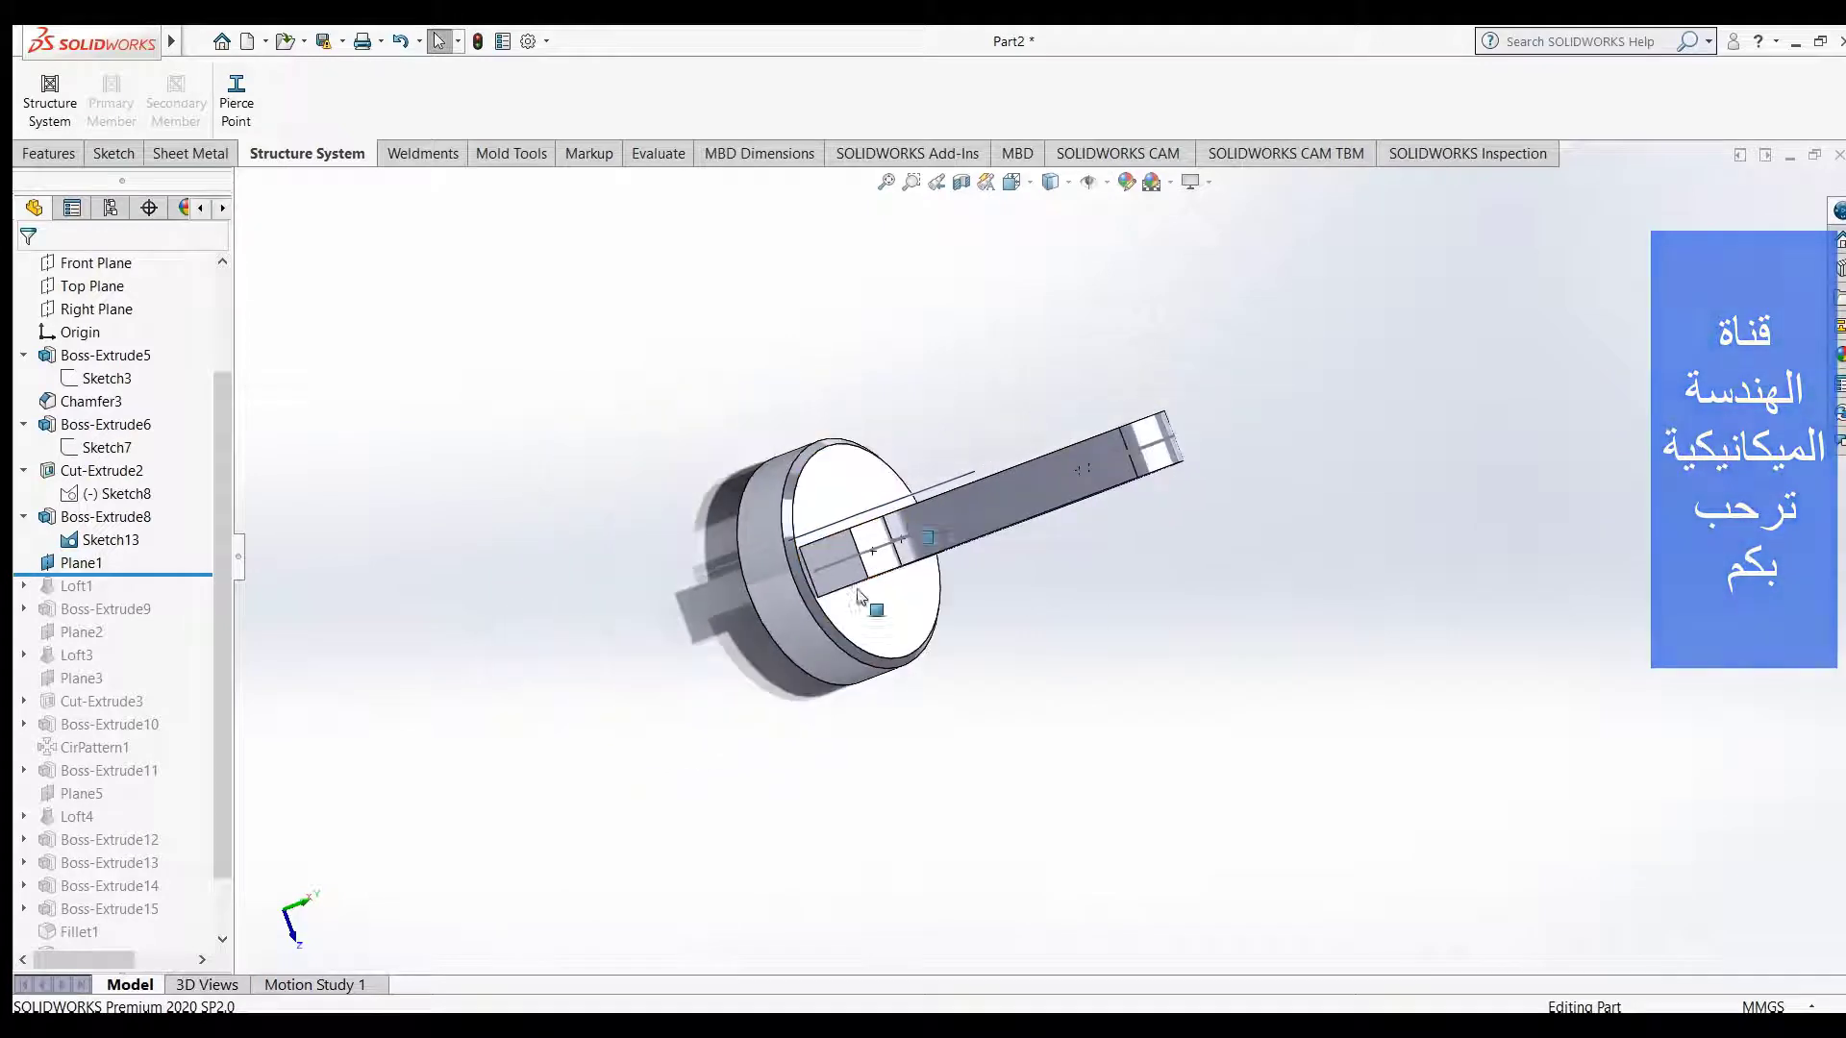
scroll(907, 538, "down", 3)
scroll(1023, 700, "down", 3)
scroll(1023, 709, "up", 3)
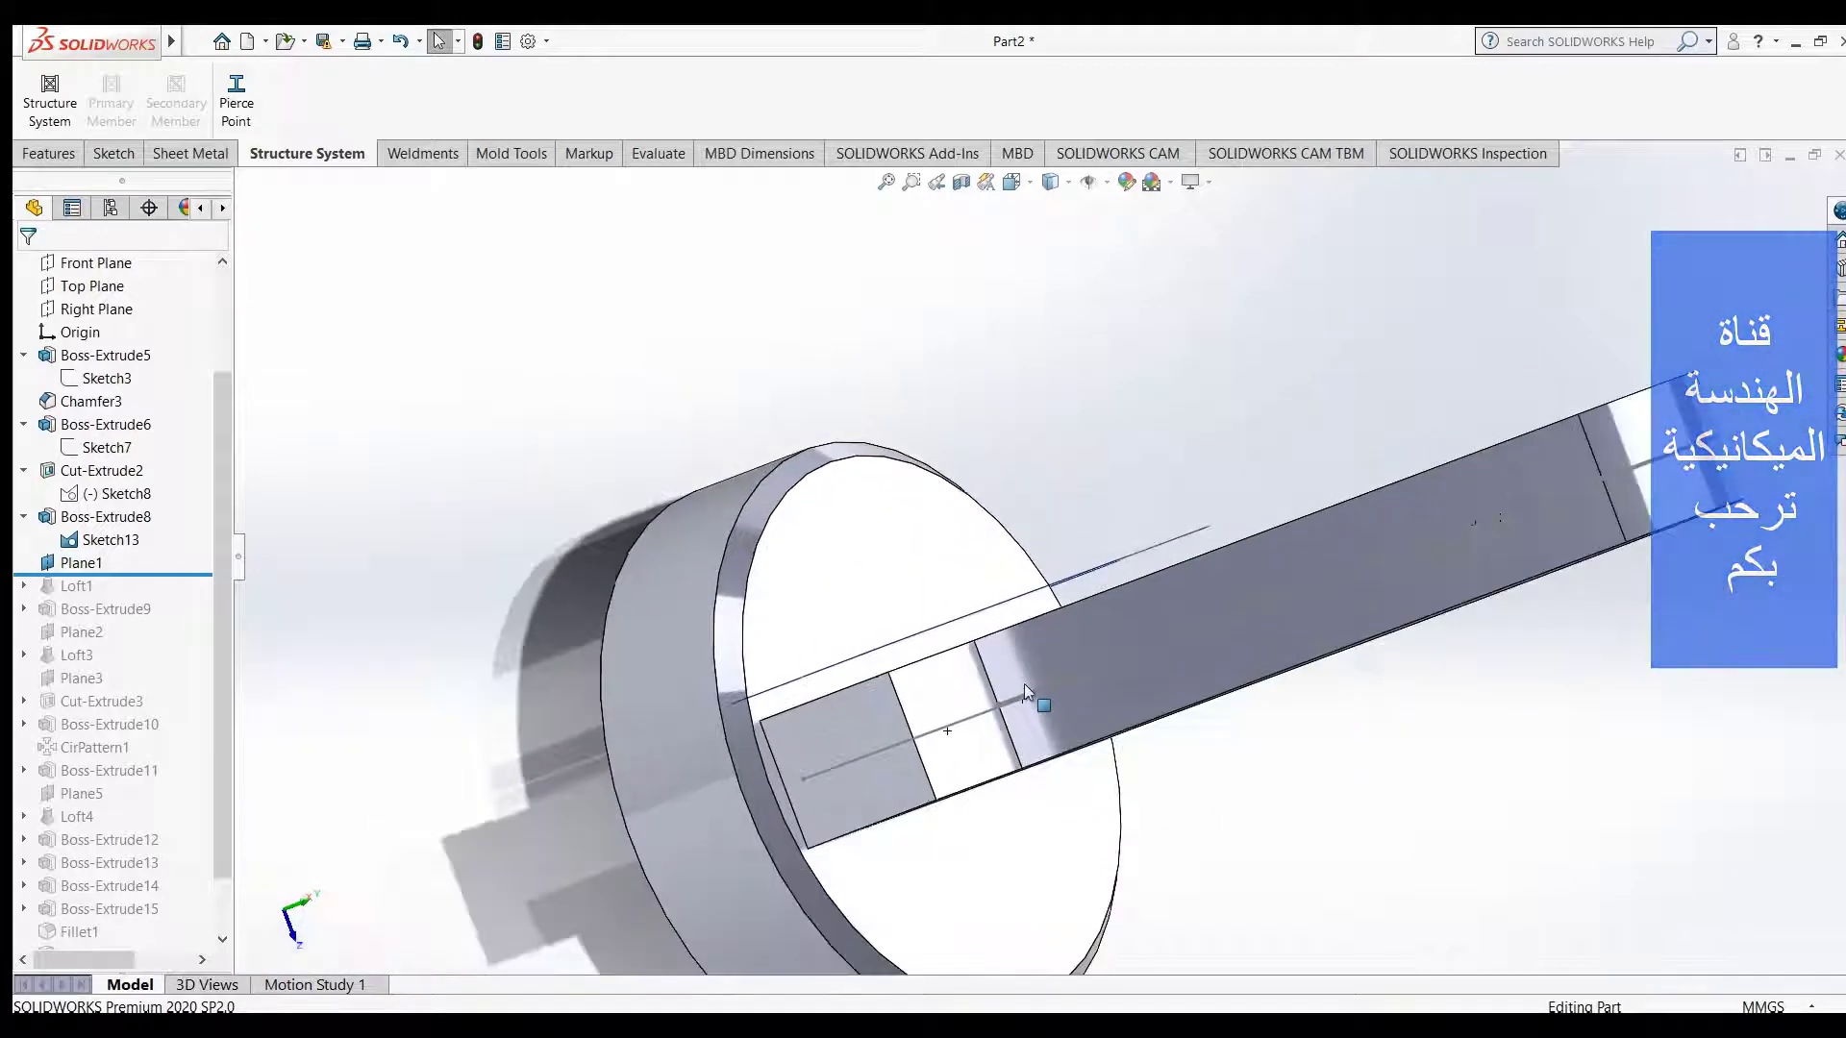
mouse_move(1180, 458)
middle_mouse_down()
mouse_move(1205, 507)
mouse_move(927, 494)
mouse_move(1163, 476)
mouse_move(1144, 481)
middle_mouse_up()
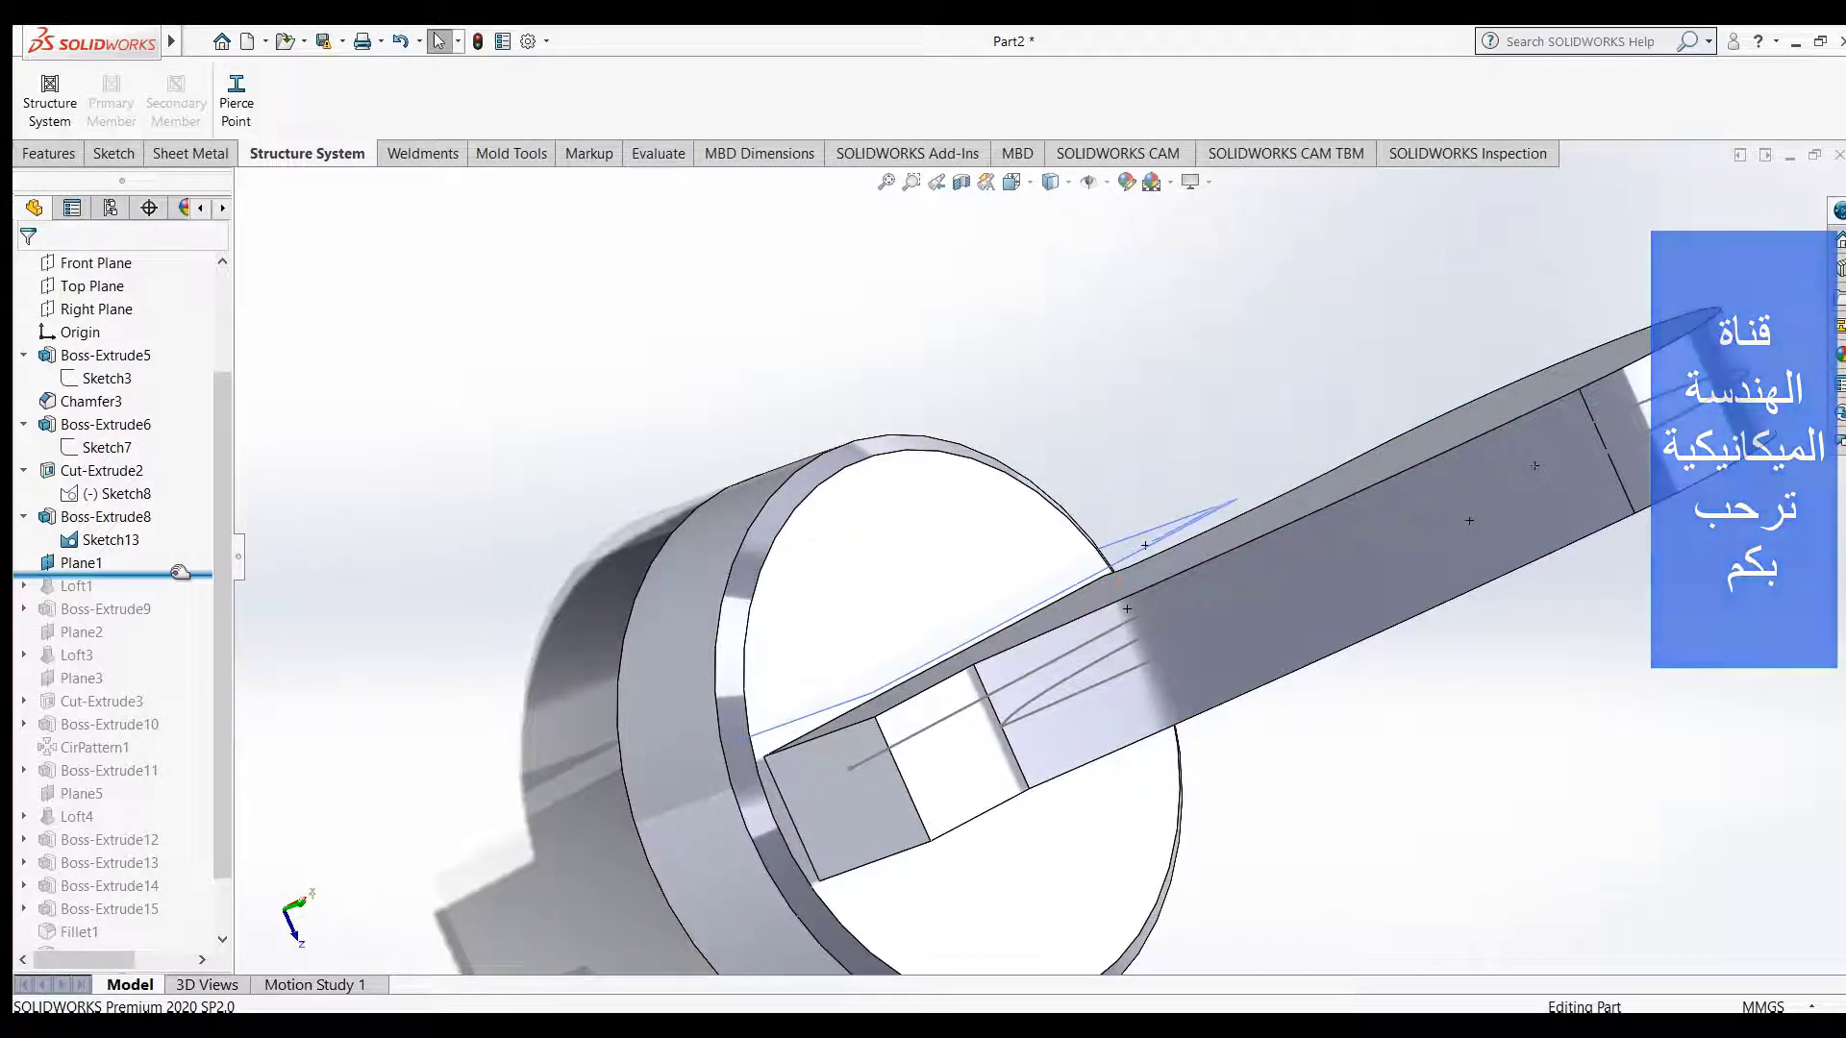
left_click_drag(154, 575, 164, 598)
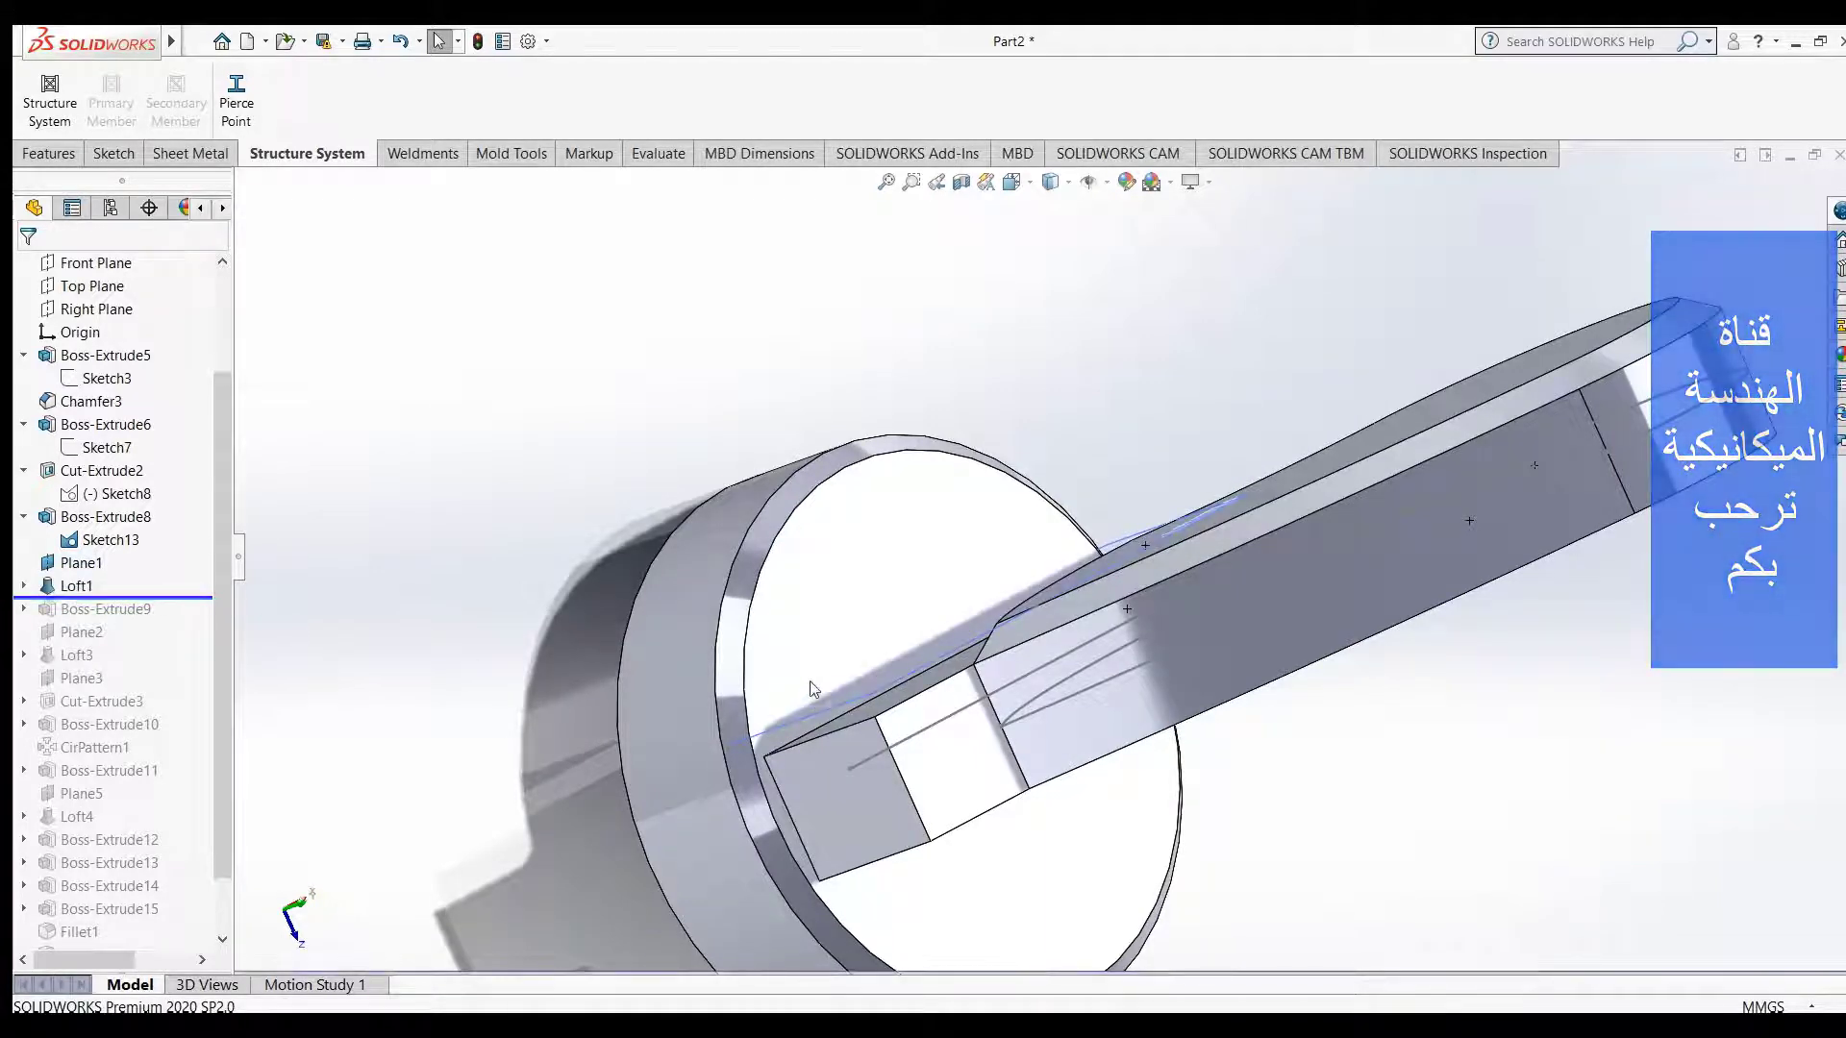
- Expand Loft1 to reveal Sketch15 and Sketch14, and select Sketch15's profile
mouse_move(816, 688)
middle_mouse_down()
mouse_move(880, 683)
mouse_move(827, 674)
middle_mouse_up()
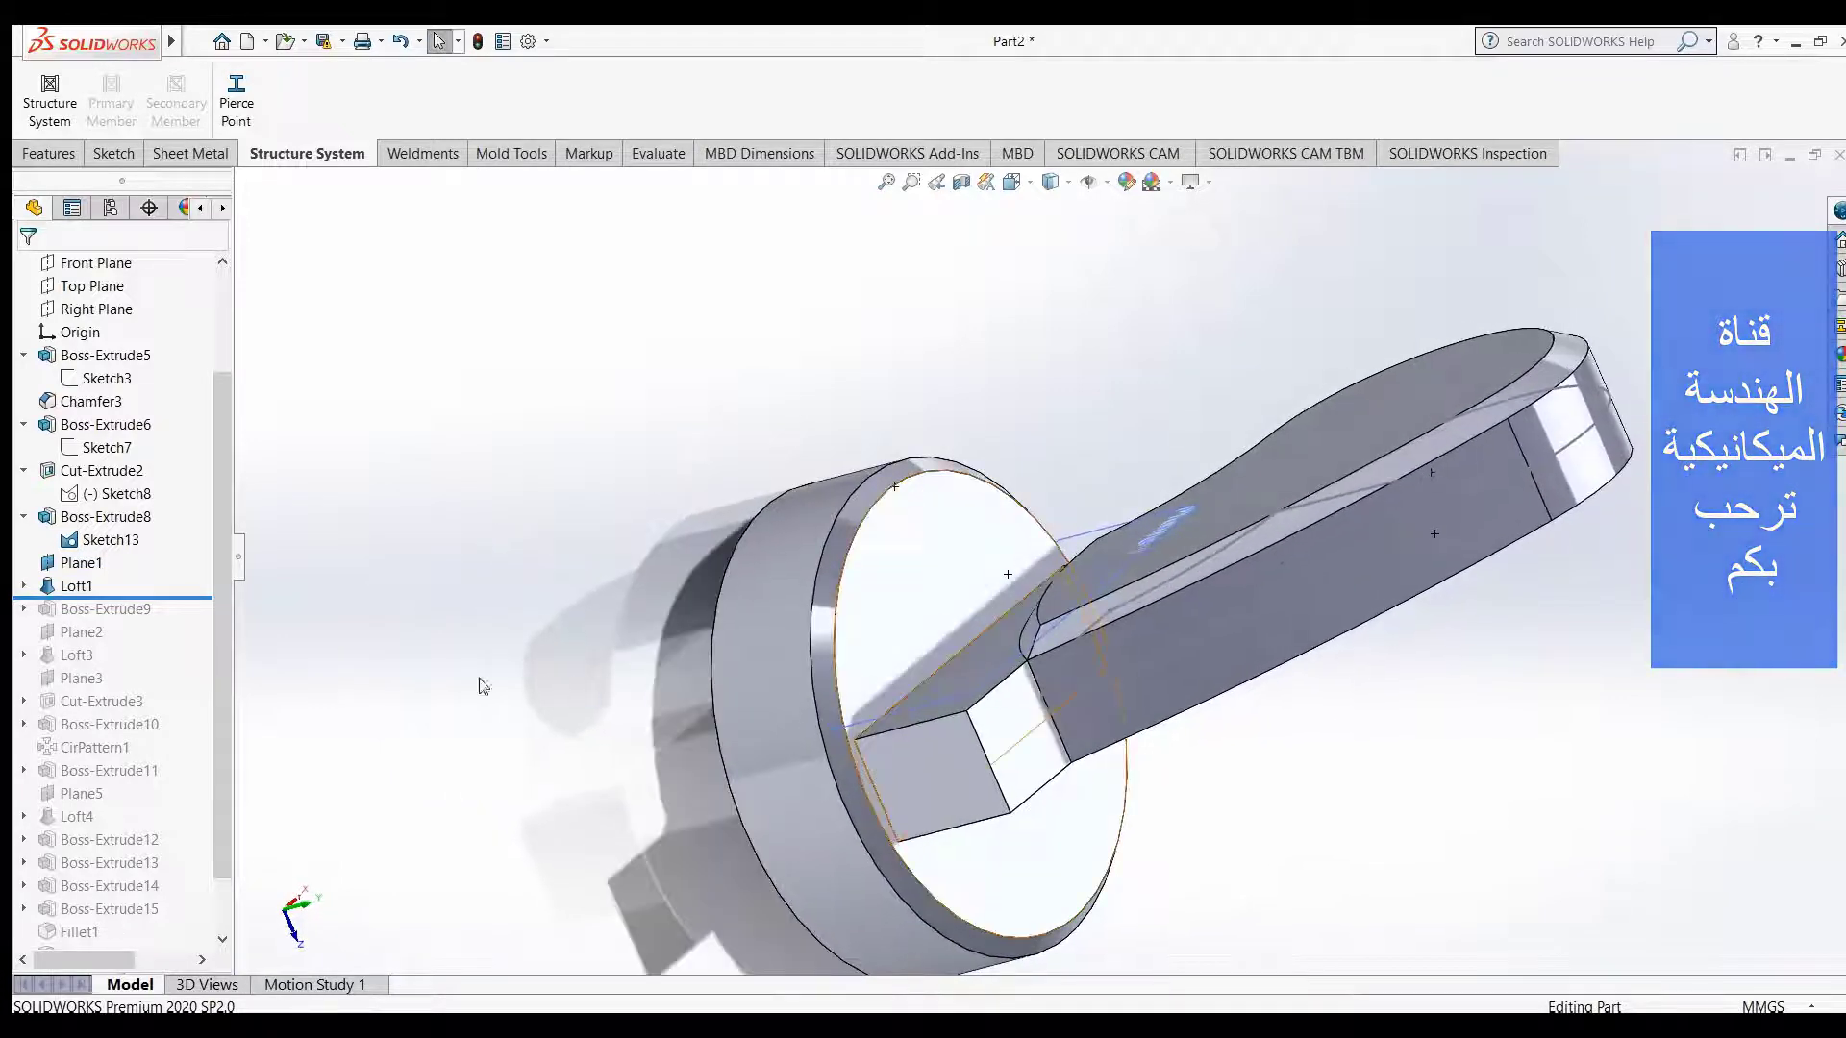
left_click(24, 586)
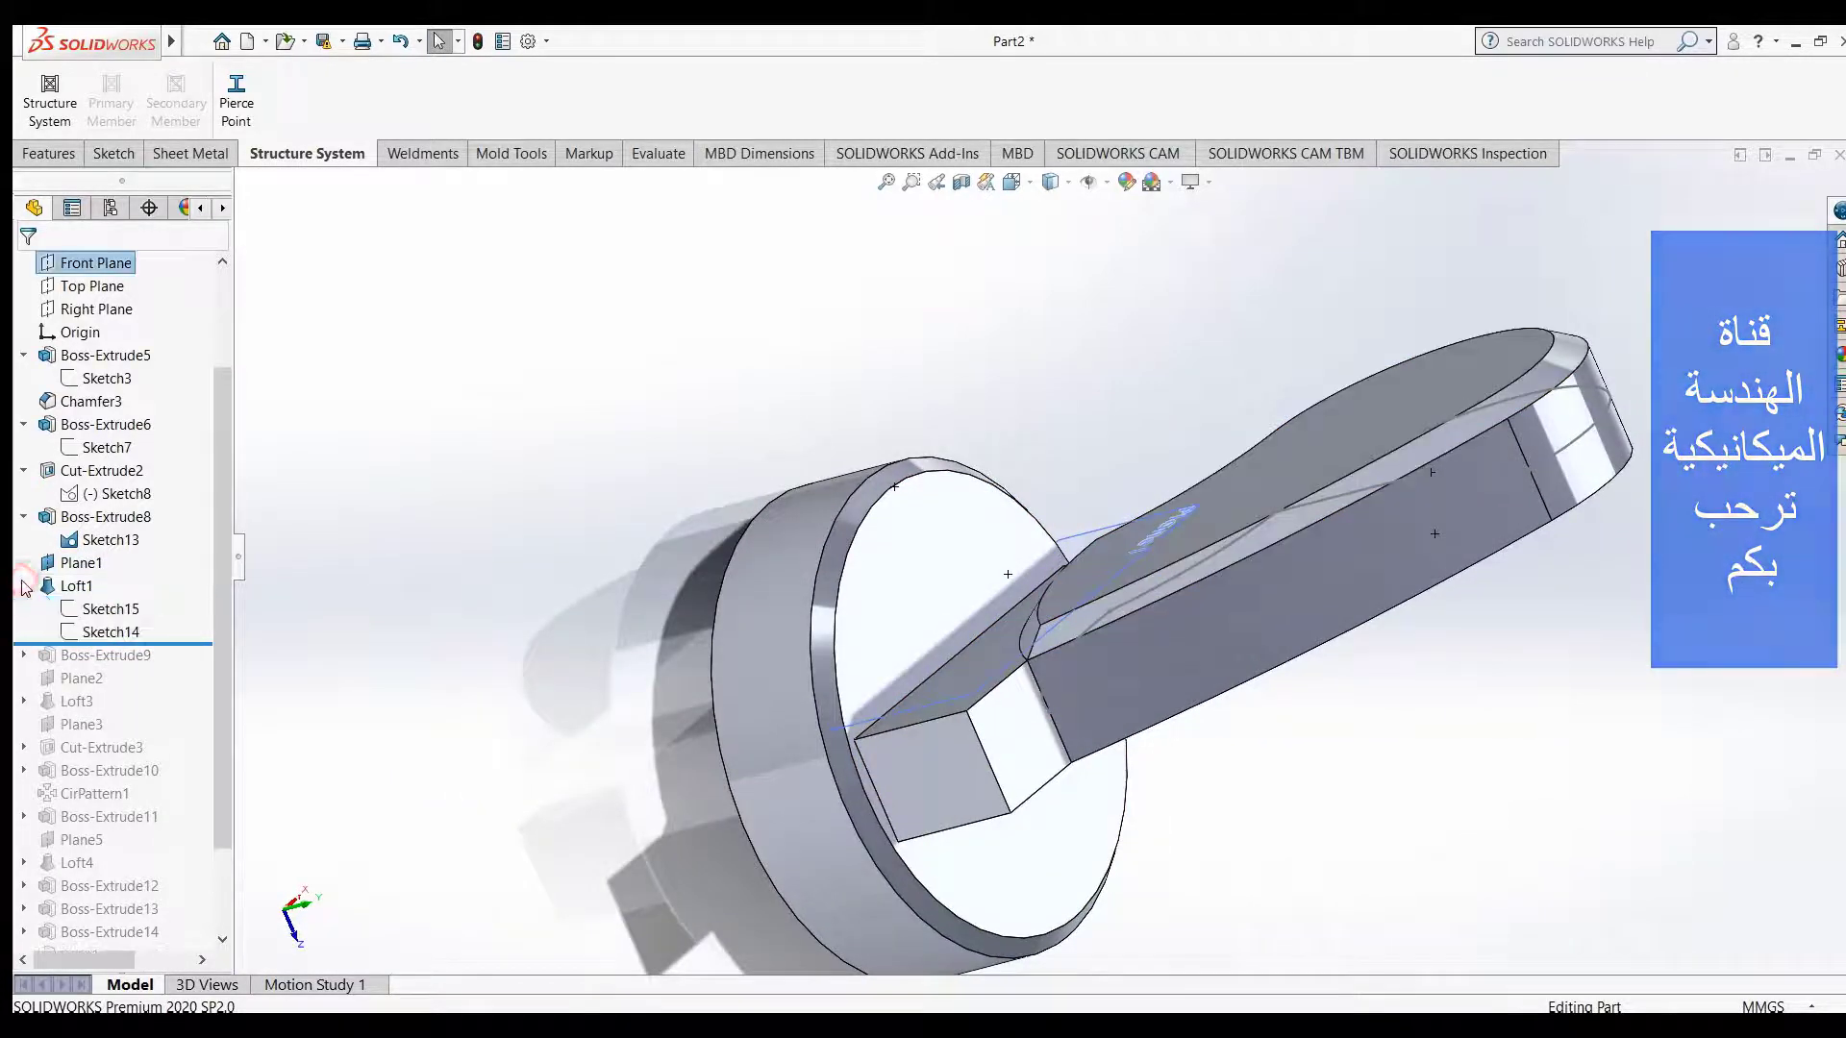
left_click(105, 610)
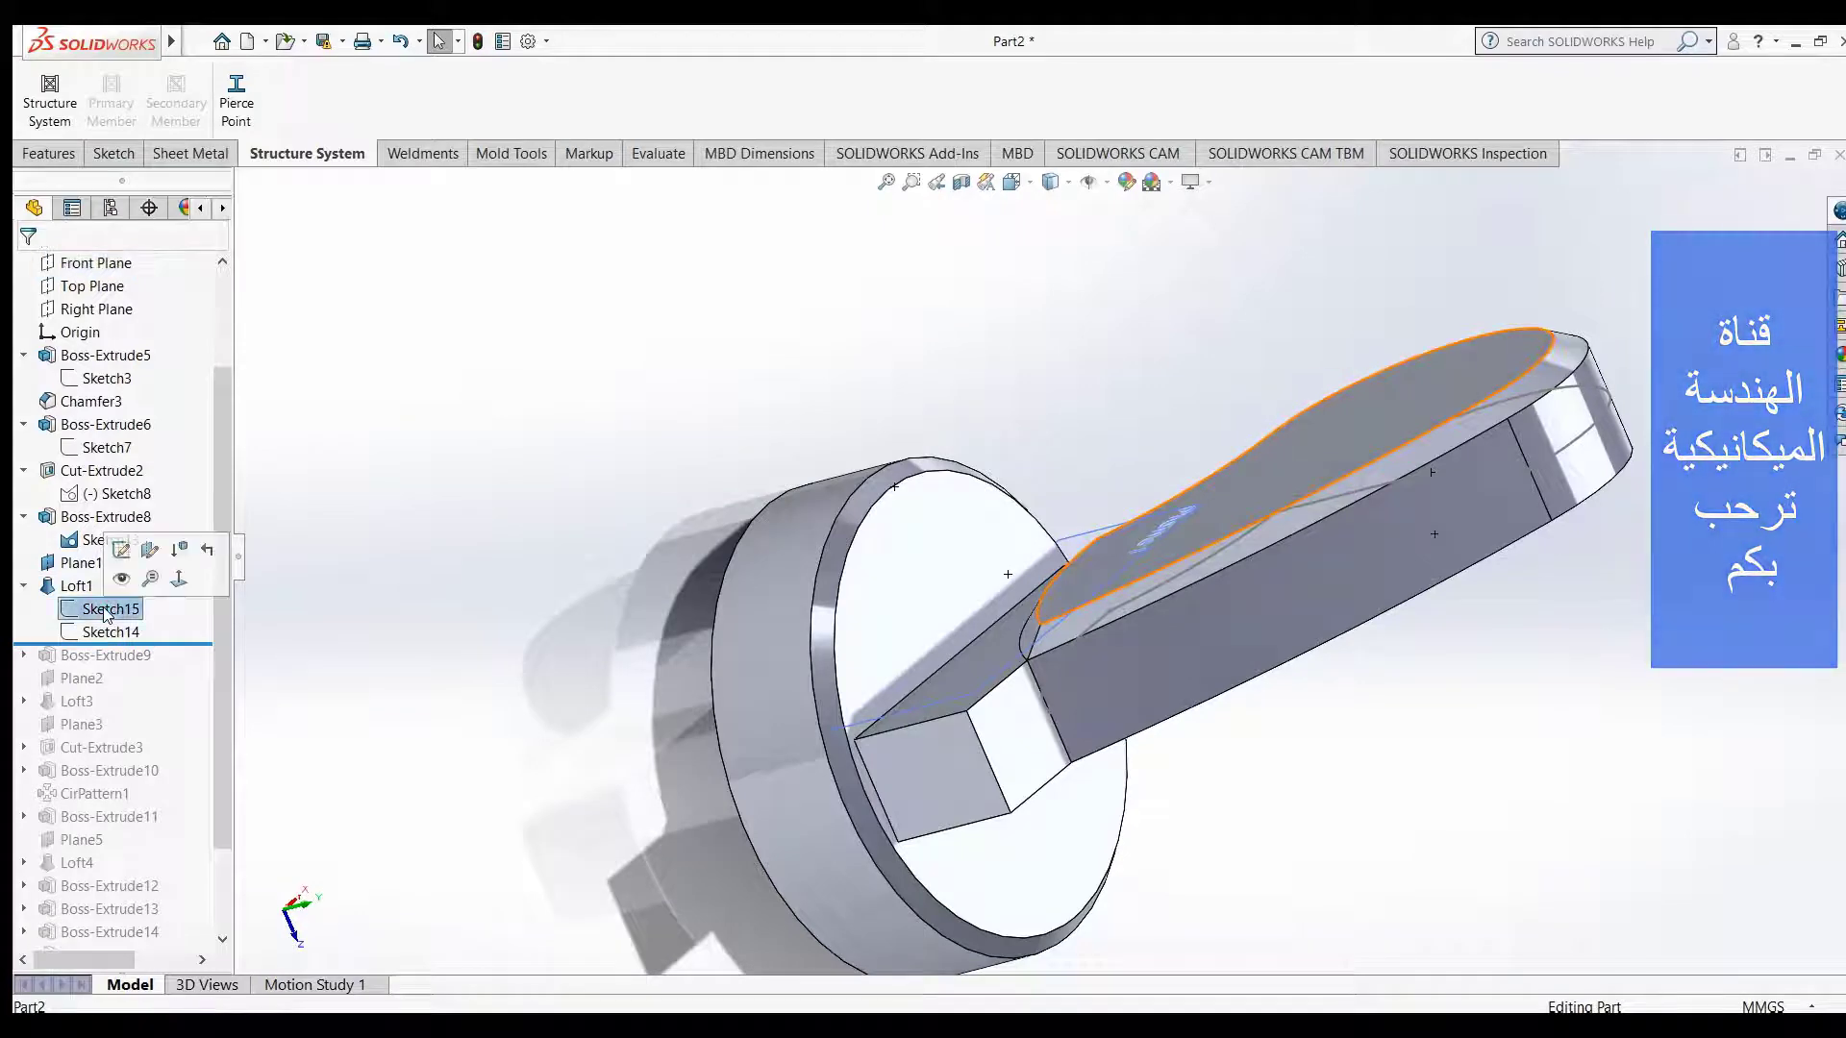
mouse_move(590, 444)
middle_mouse_down()
mouse_move(659, 510)
mouse_move(684, 585)
mouse_move(638, 589)
middle_mouse_up()
middle_click_drag(937, 612, 1117, 586)
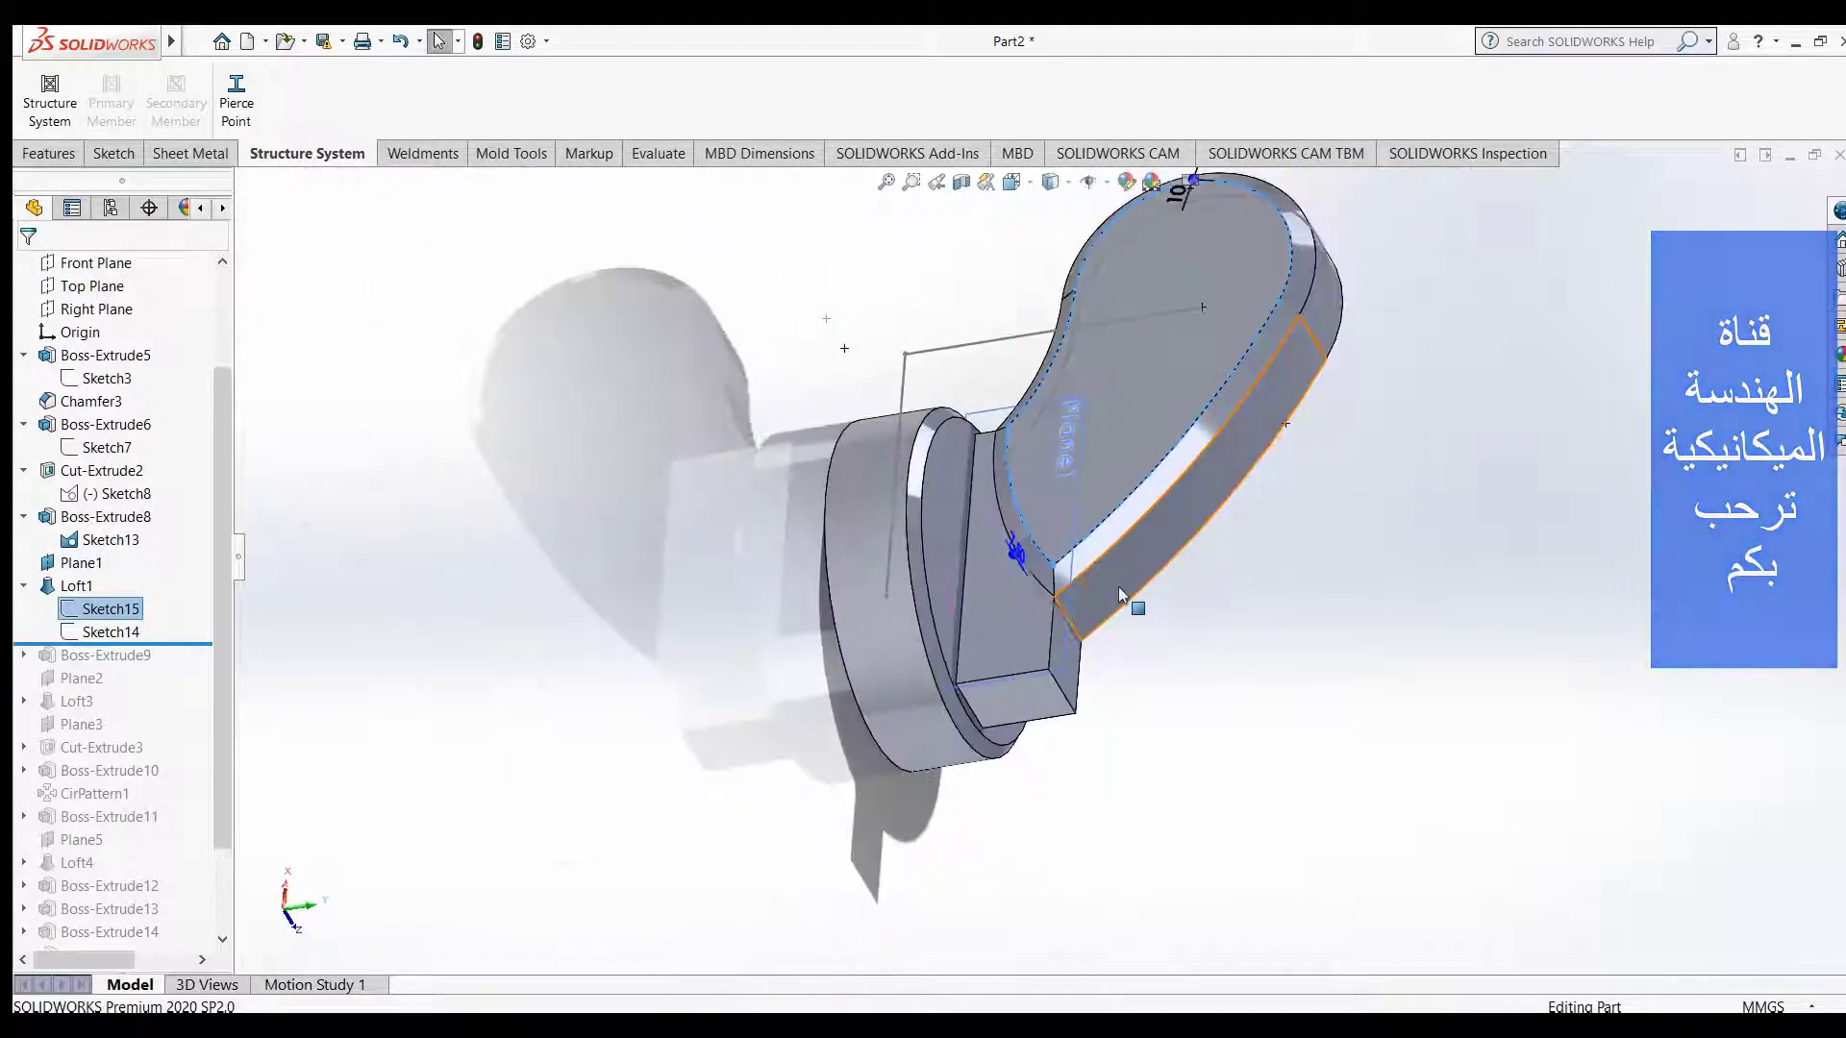
scroll(1164, 381, "up", 2)
scroll(1167, 344, "down", 2)
scroll(1167, 344, "down", 2)
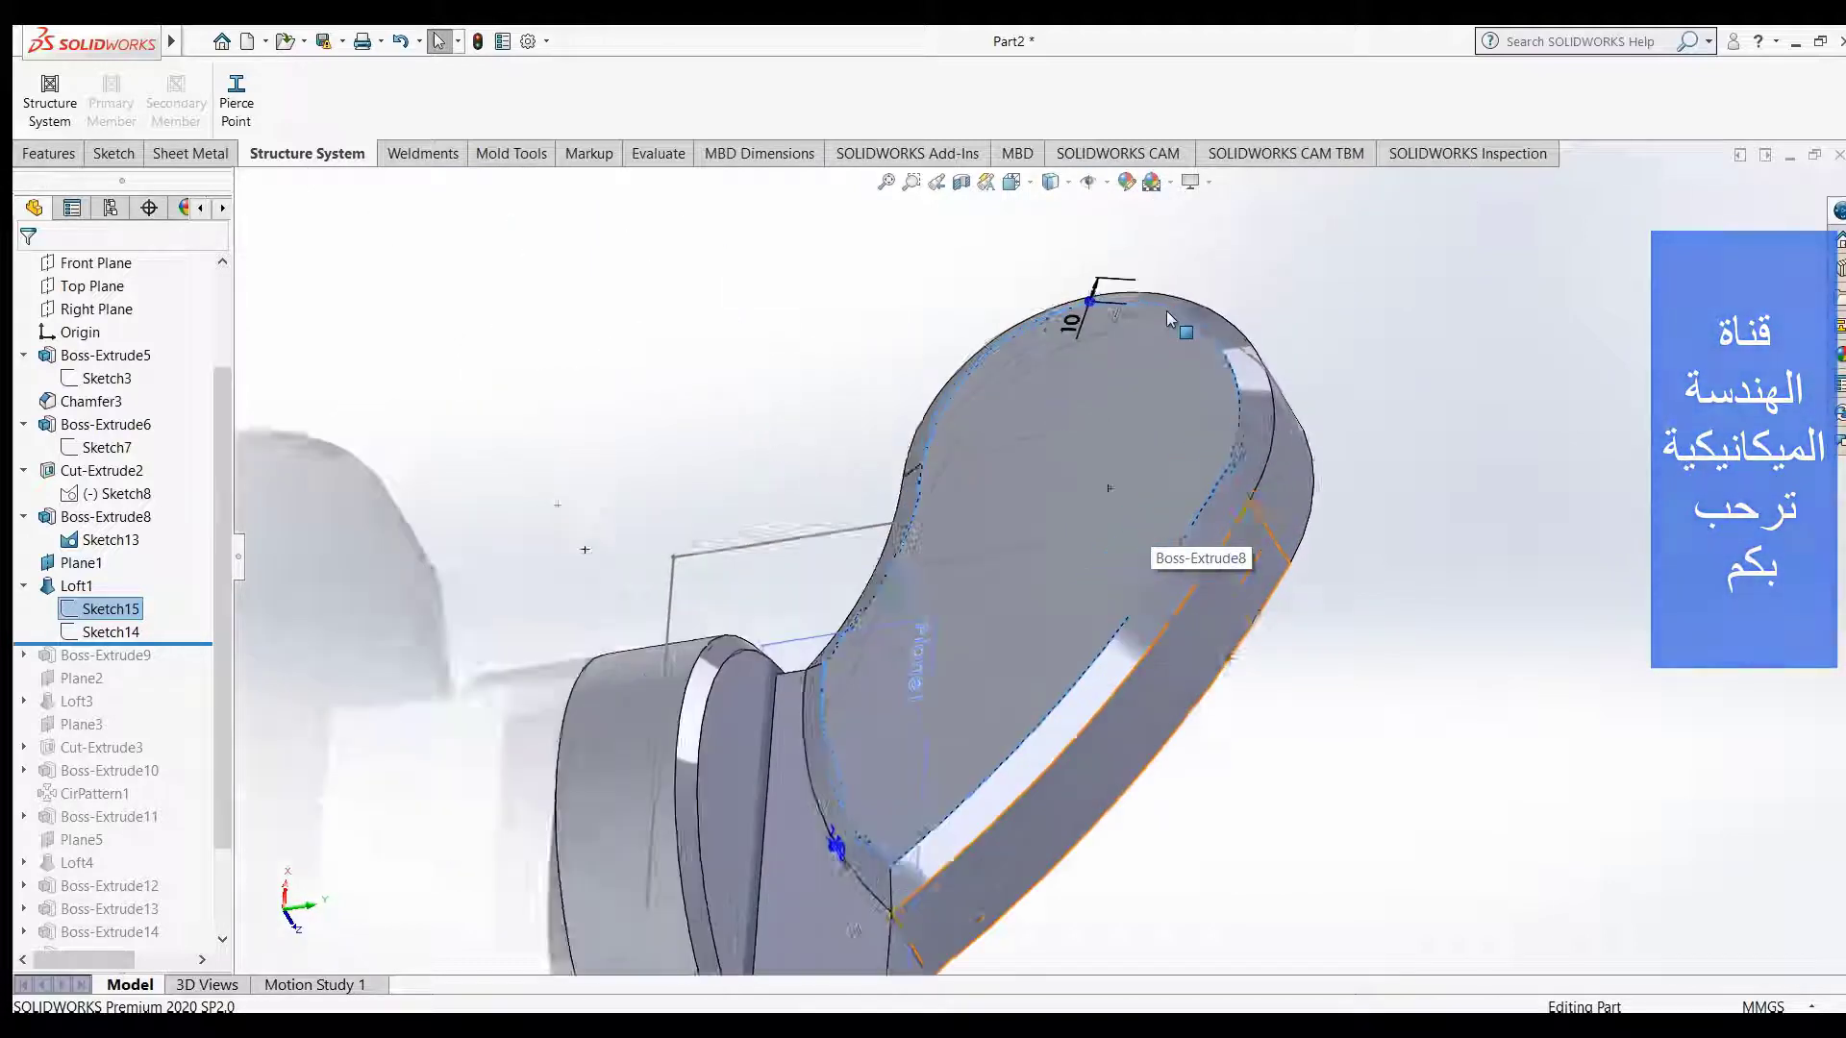
scroll(1167, 310, "down", 1)
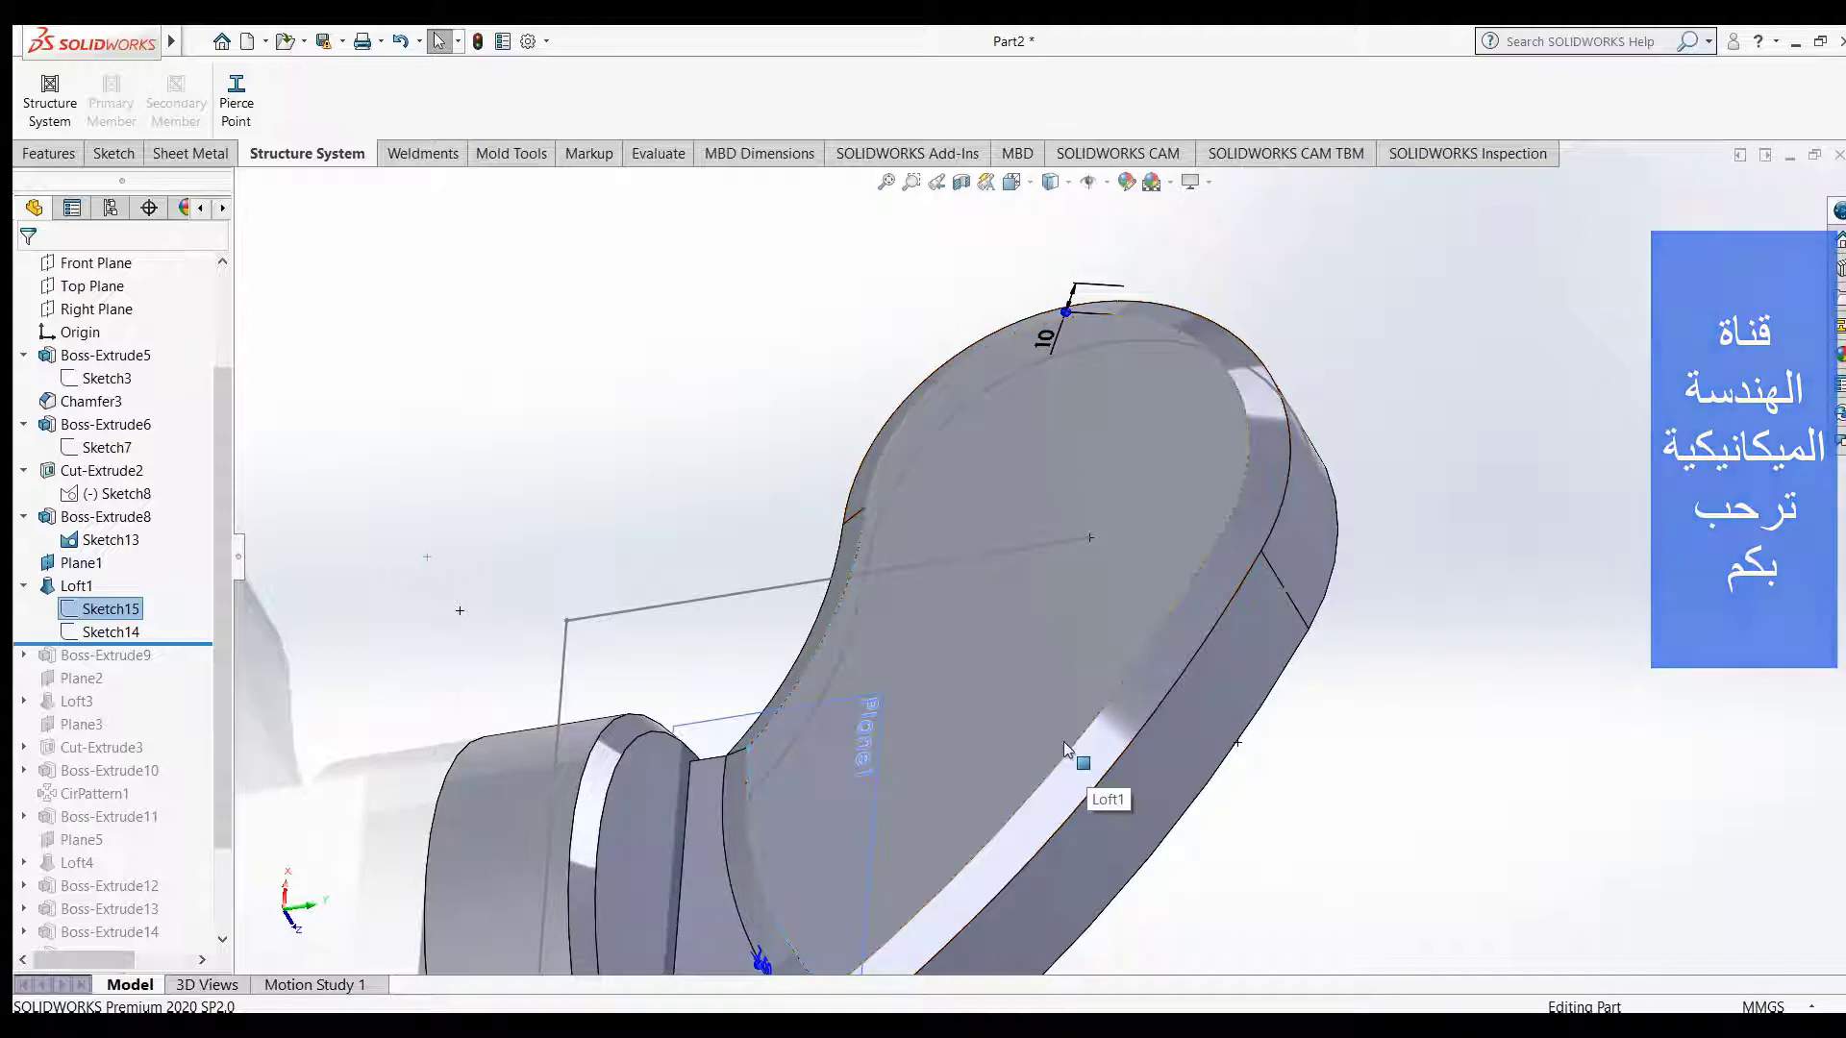
- Orbit and zoom to inspect the loft face and its lower corner
middle_click_drag(936, 639, 959, 707)
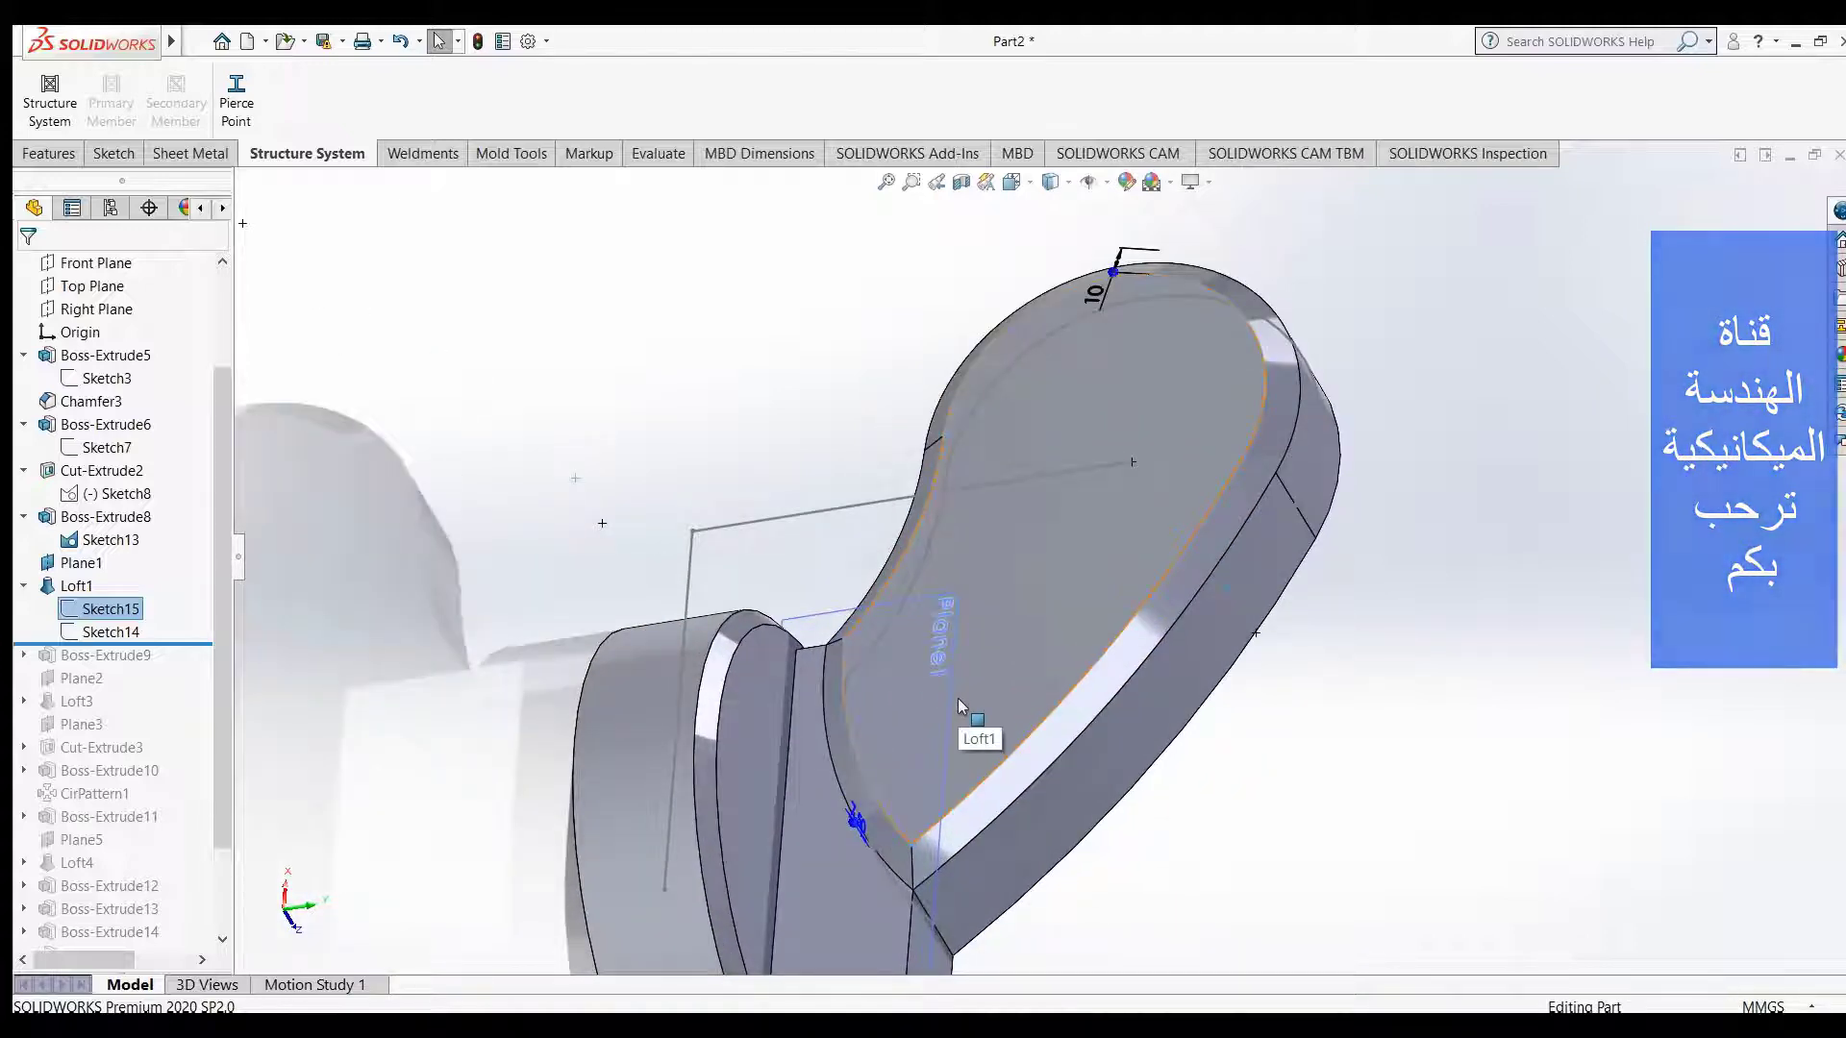
scroll(958, 698, "down", 2)
scroll(915, 806, "down", 3)
scroll(913, 805, "down", 2)
middle_click_drag(913, 806, 854, 742)
scroll(909, 777, "down", 2)
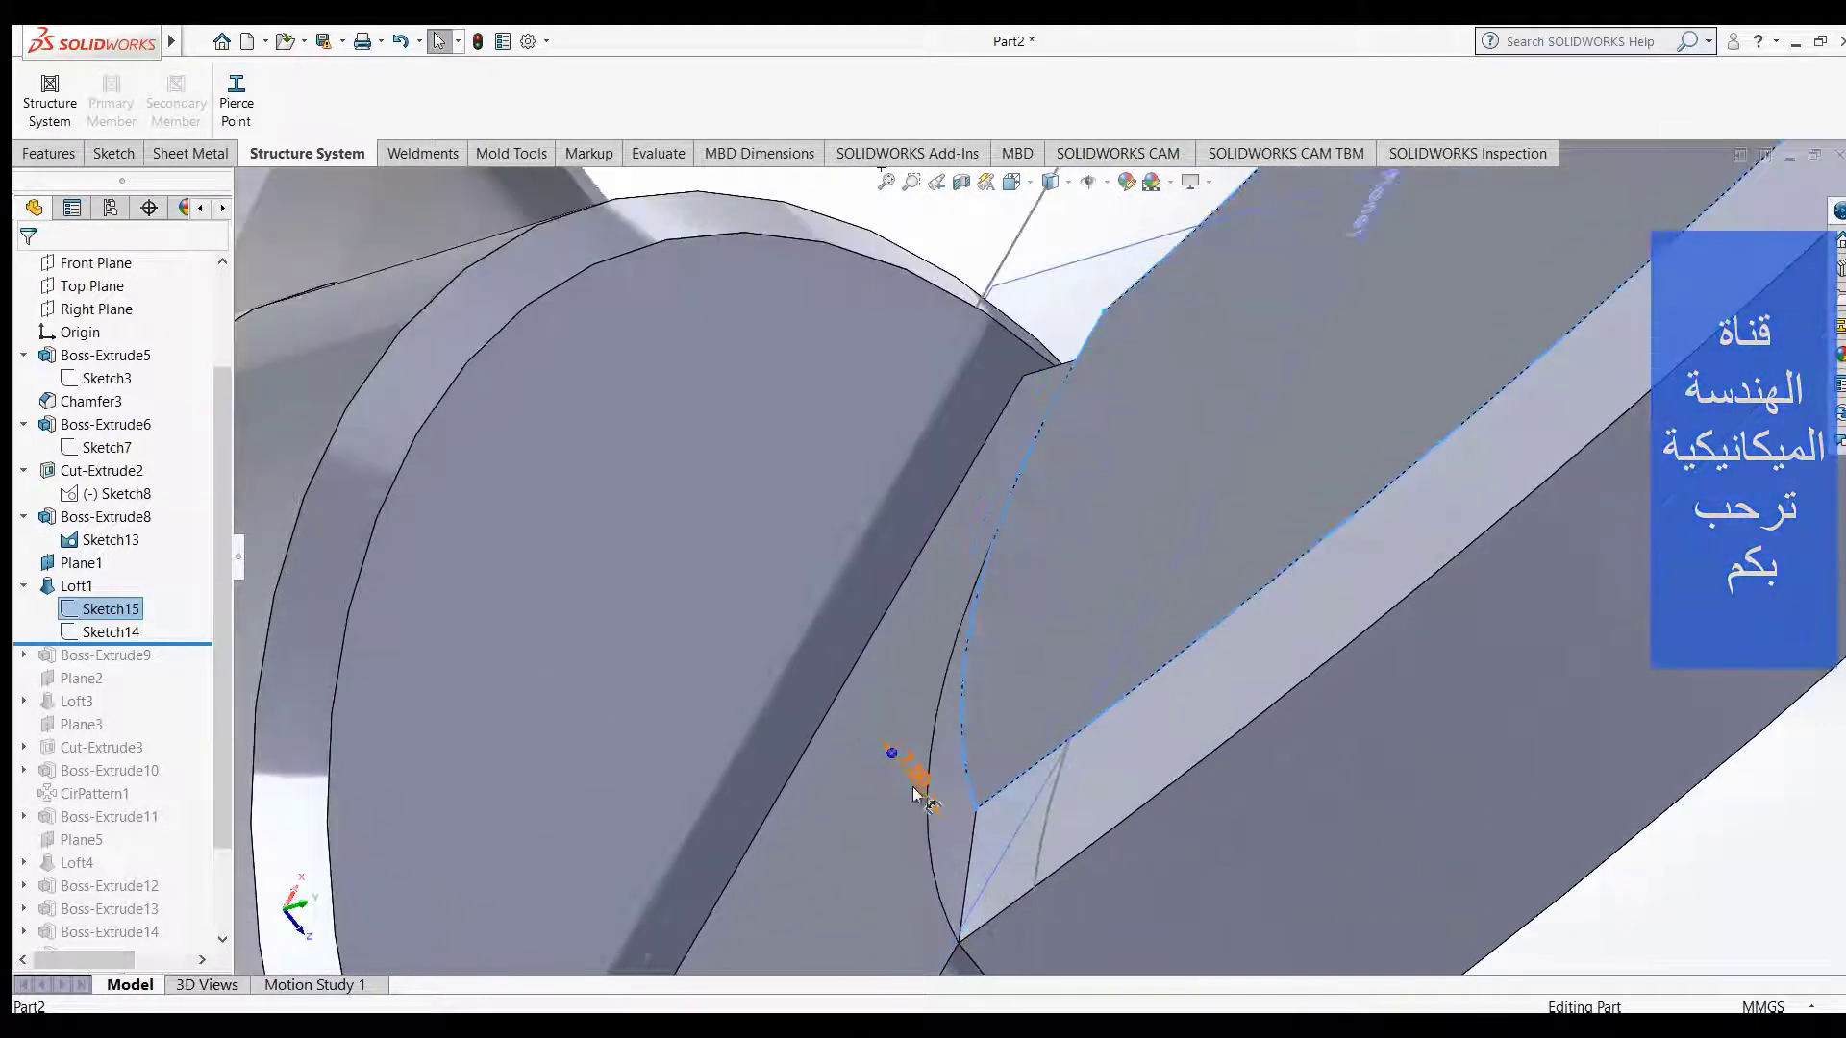
scroll(918, 769, "down", 1)
scroll(961, 808, "down", 1)
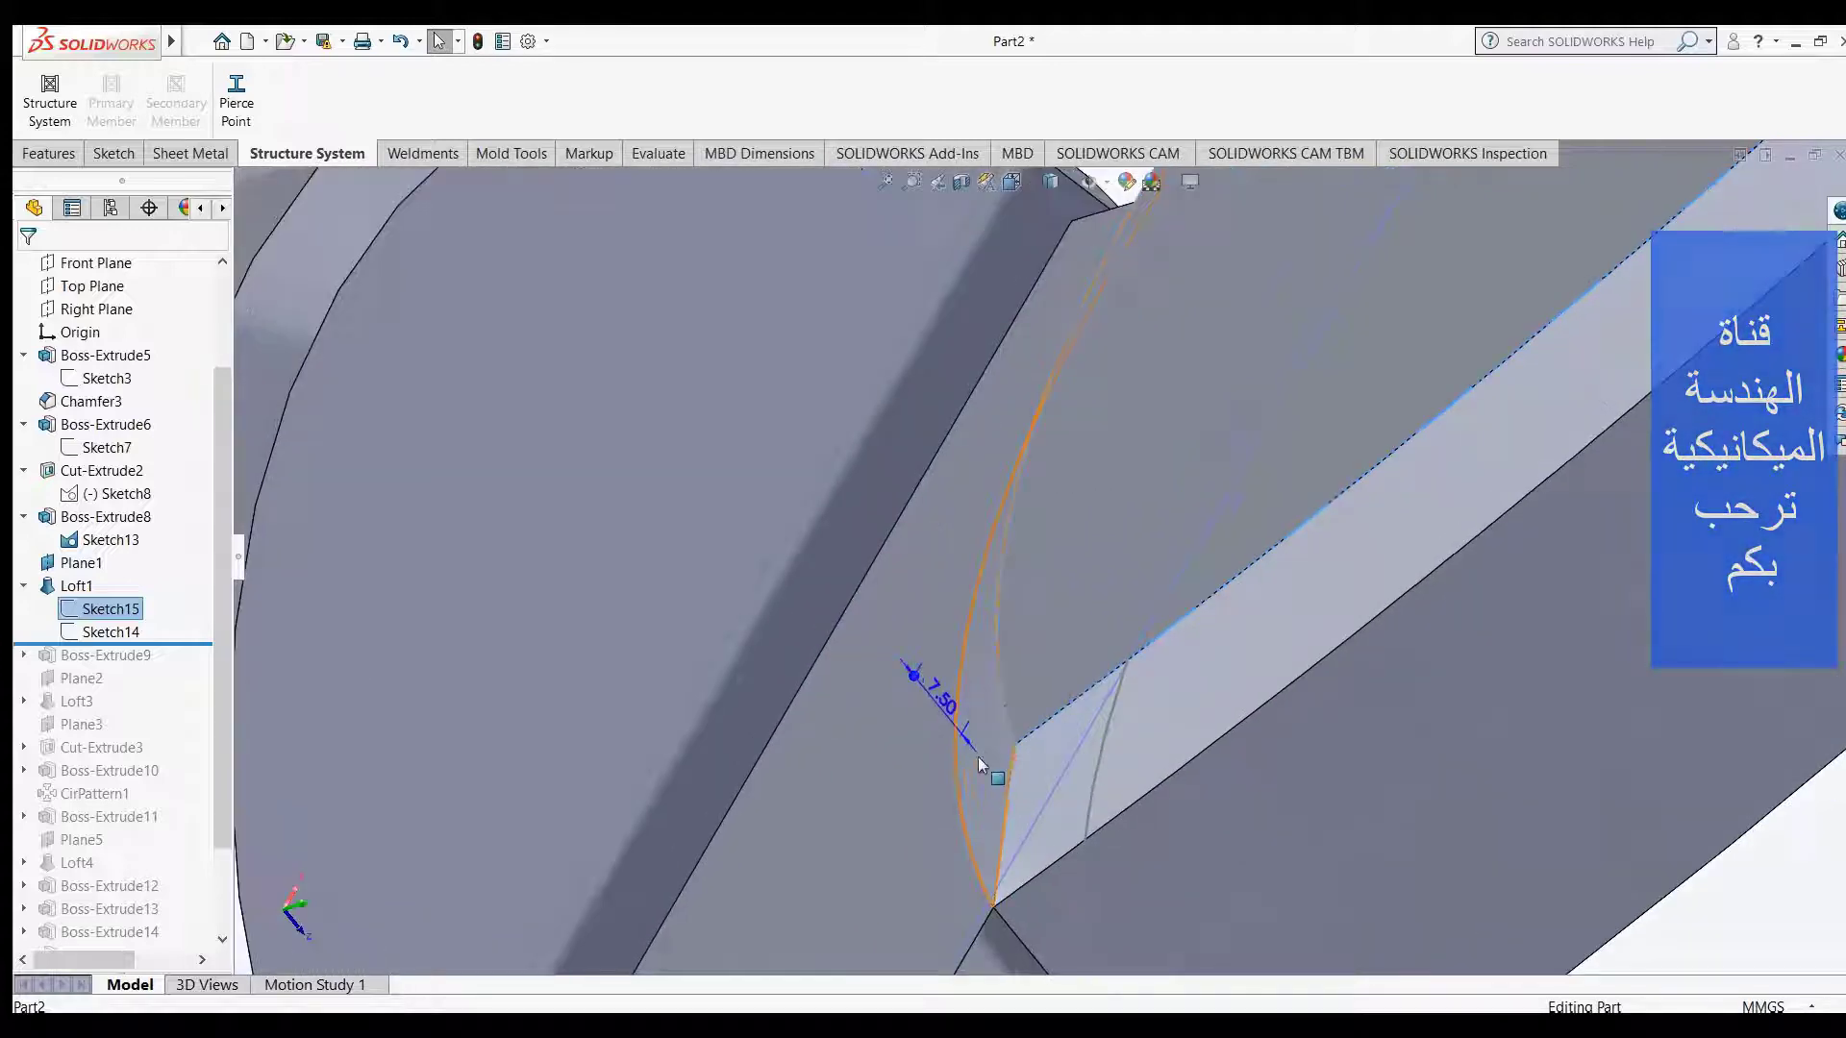
scroll(971, 774, "down", 1)
scroll(982, 750, "down", 1)
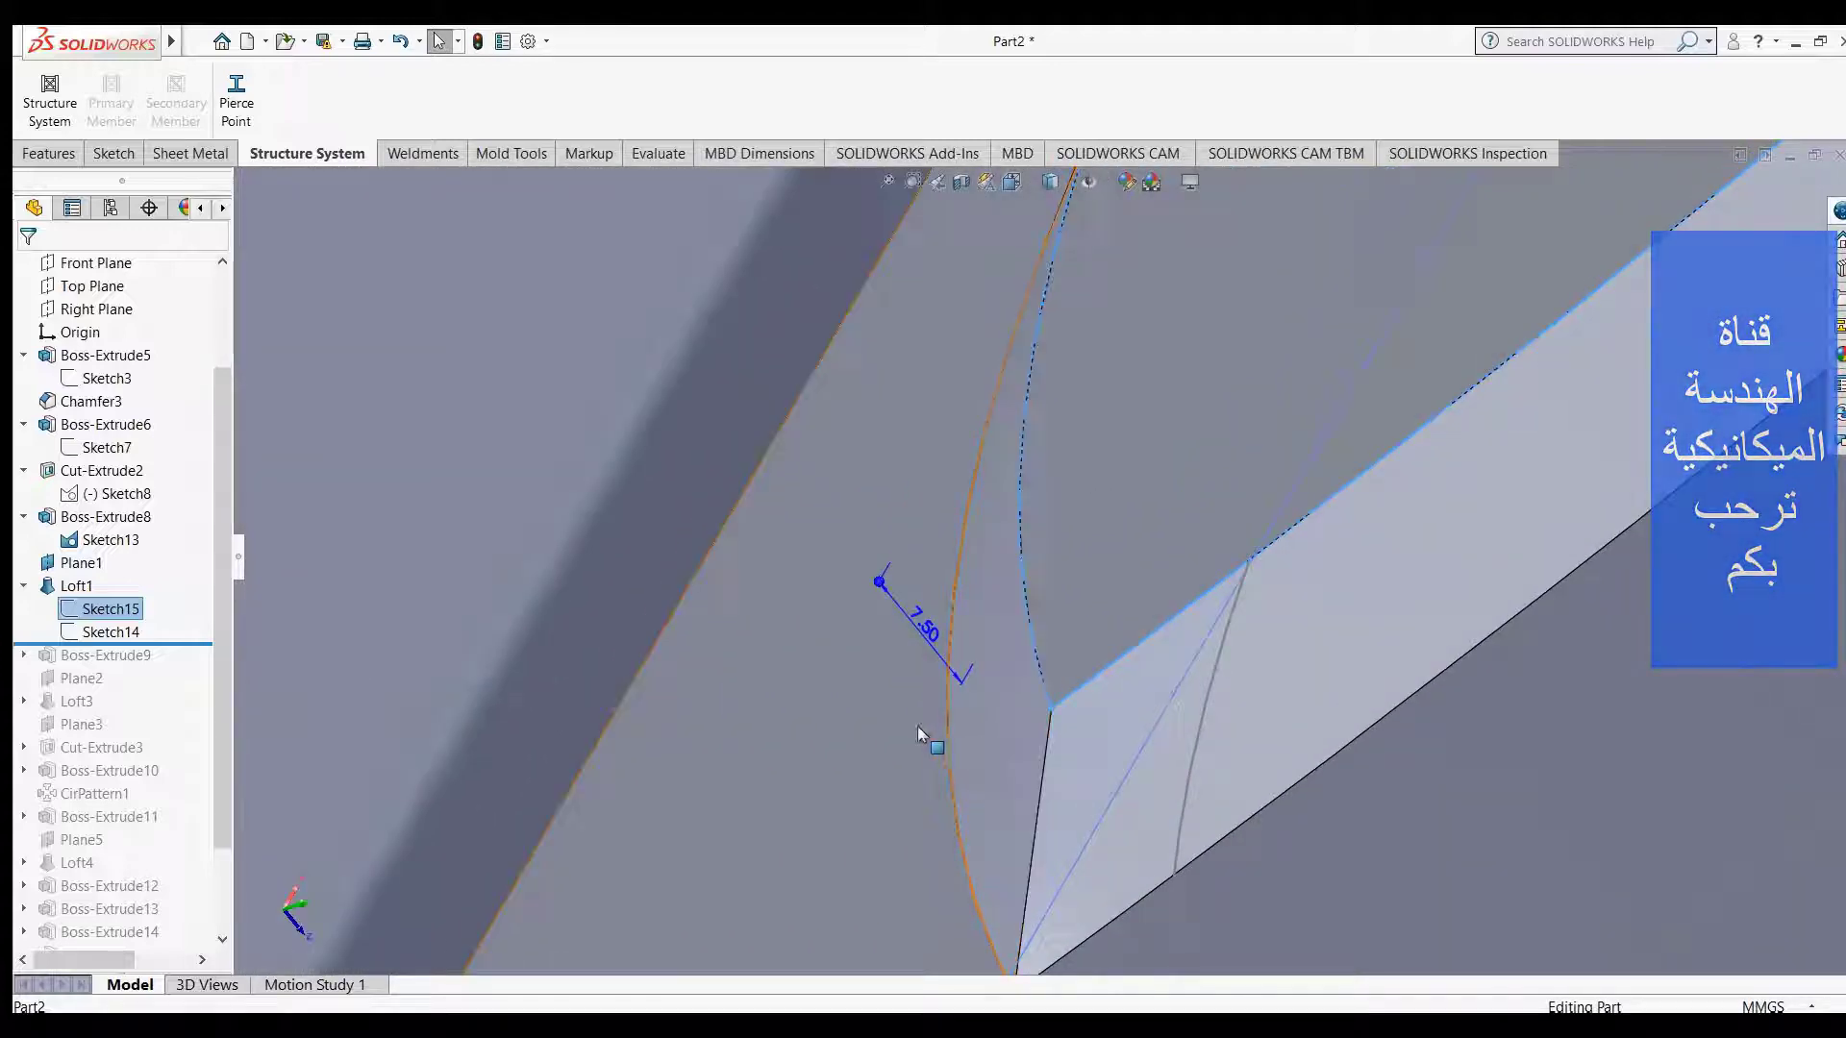
- Zoom in on Sketch15's lower profile edge with its 7.50 dimension
mouse_move(917, 725)
middle_mouse_down()
mouse_move(899, 733)
mouse_move(929, 733)
middle_mouse_up()
scroll(1021, 681, "up", 1)
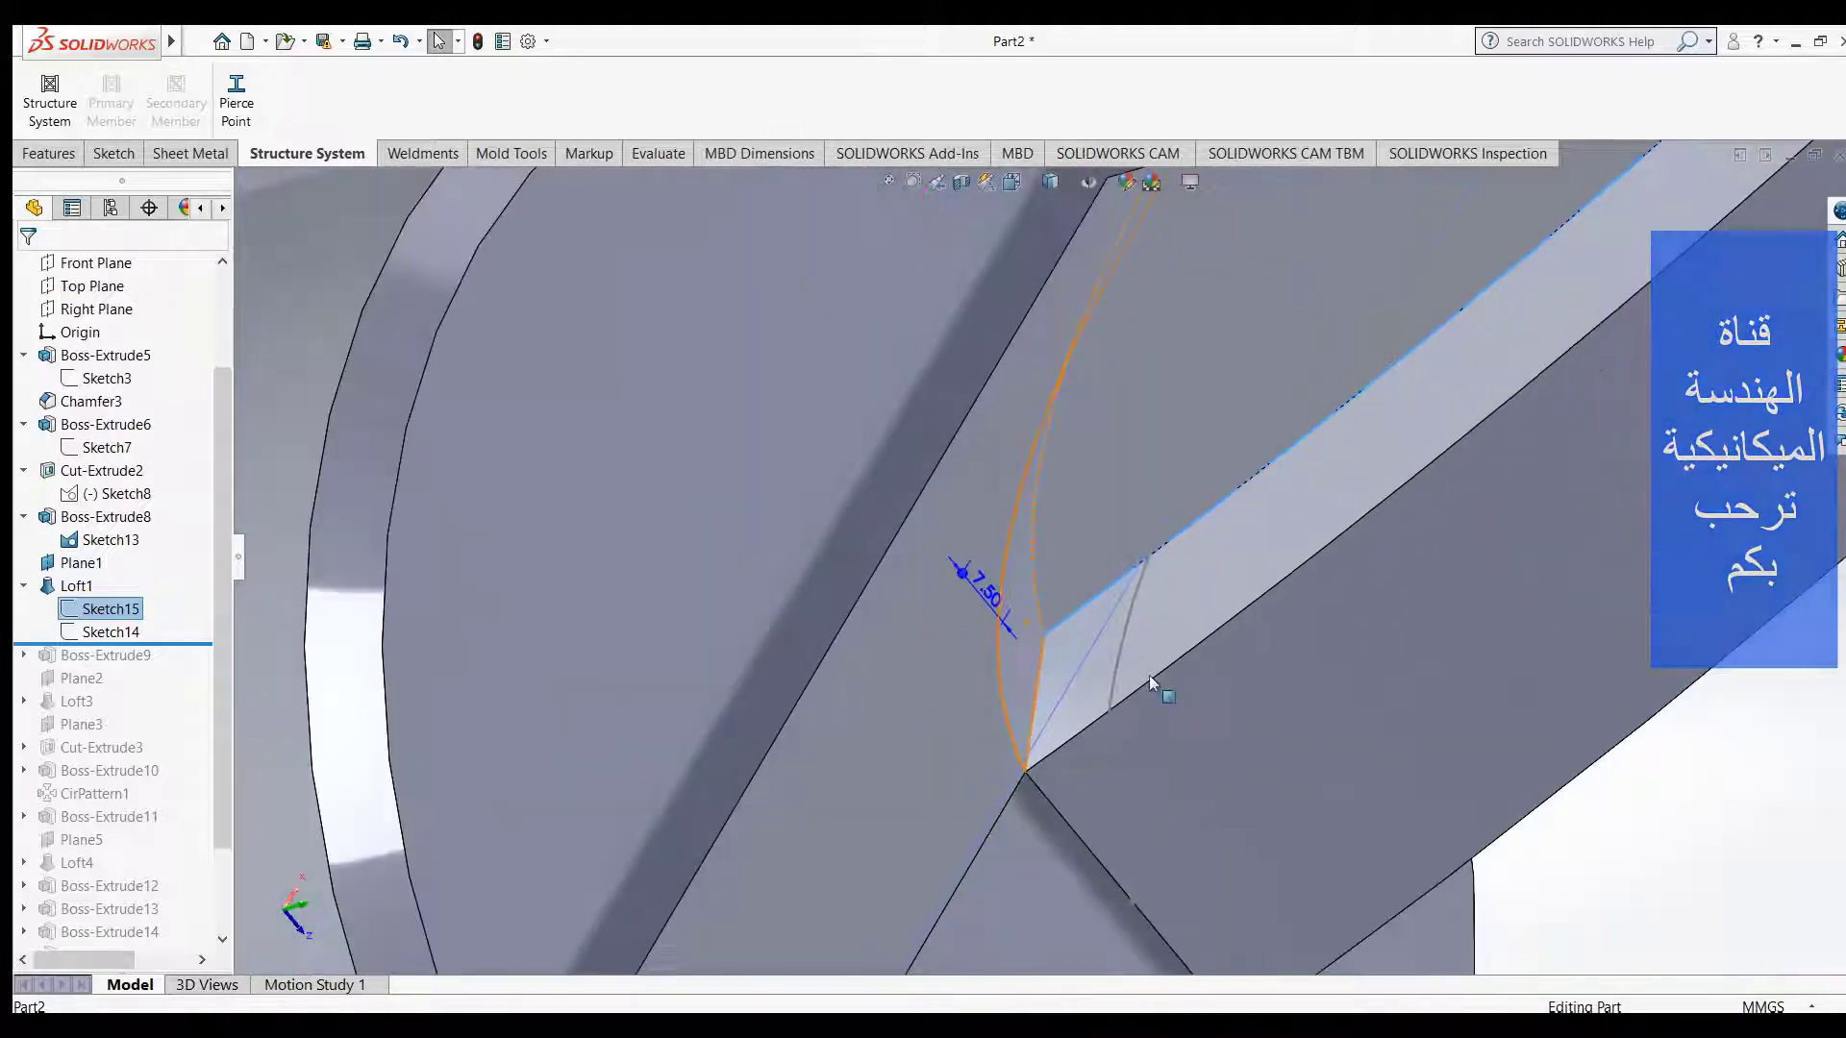
scroll(1150, 675, "up", 1)
scroll(1152, 669, "up", 2)
scroll(1209, 520, "up", 1)
scroll(1209, 520, "up", 1)
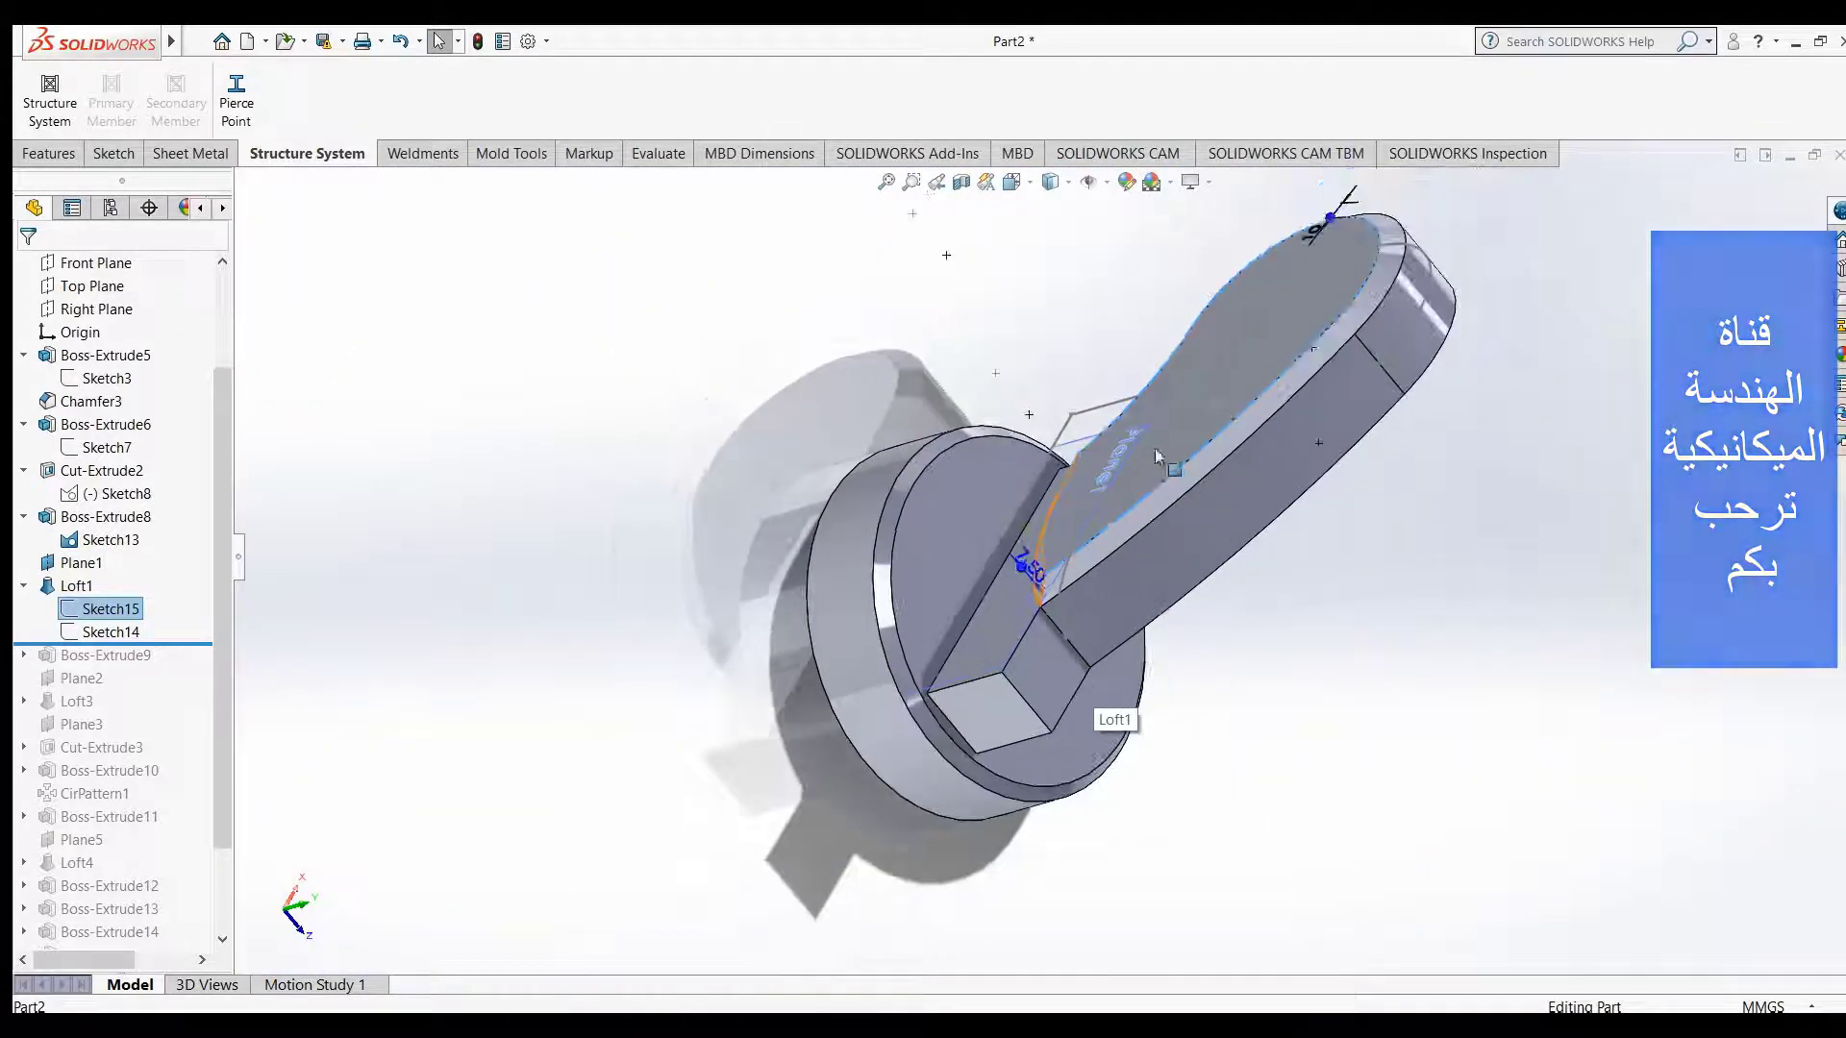
scroll(1169, 401, "up", 1)
scroll(1183, 373, "down", 1)
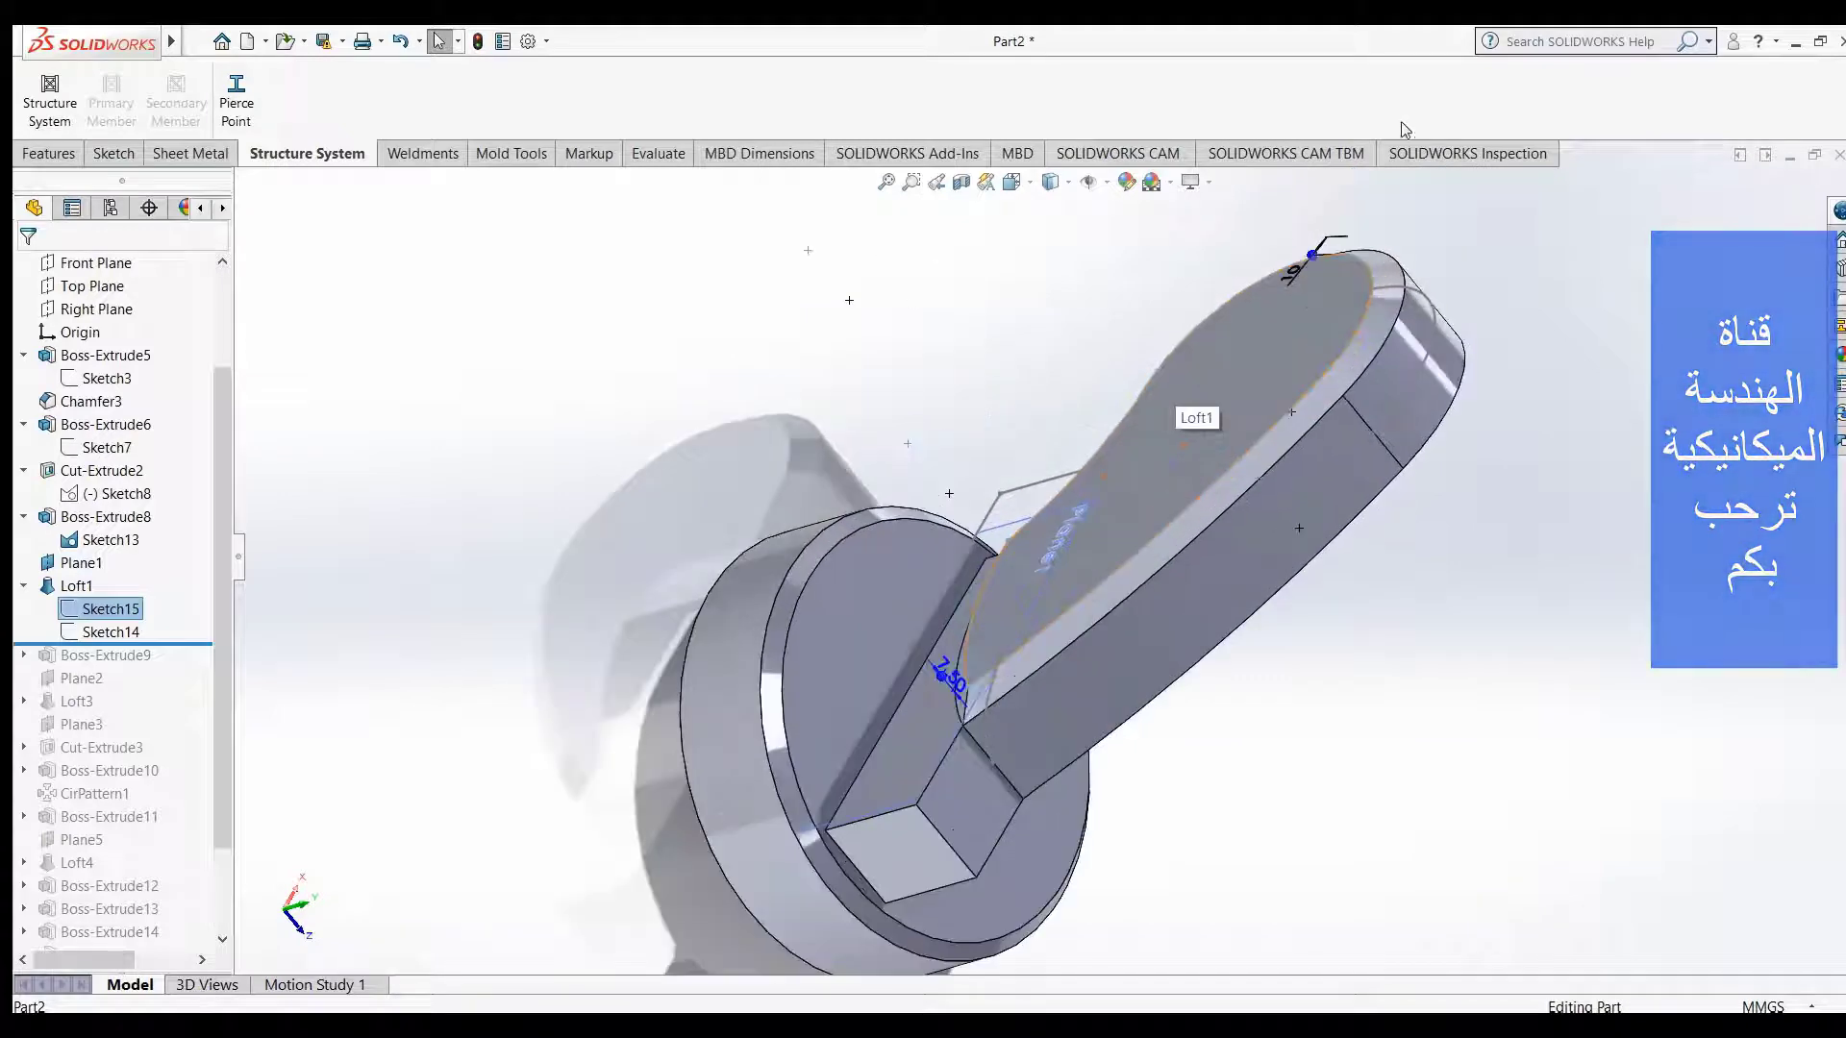
scroll(1279, 298, "down", 1)
scroll(1281, 300, "down", 1)
scroll(1250, 331, "down", 1)
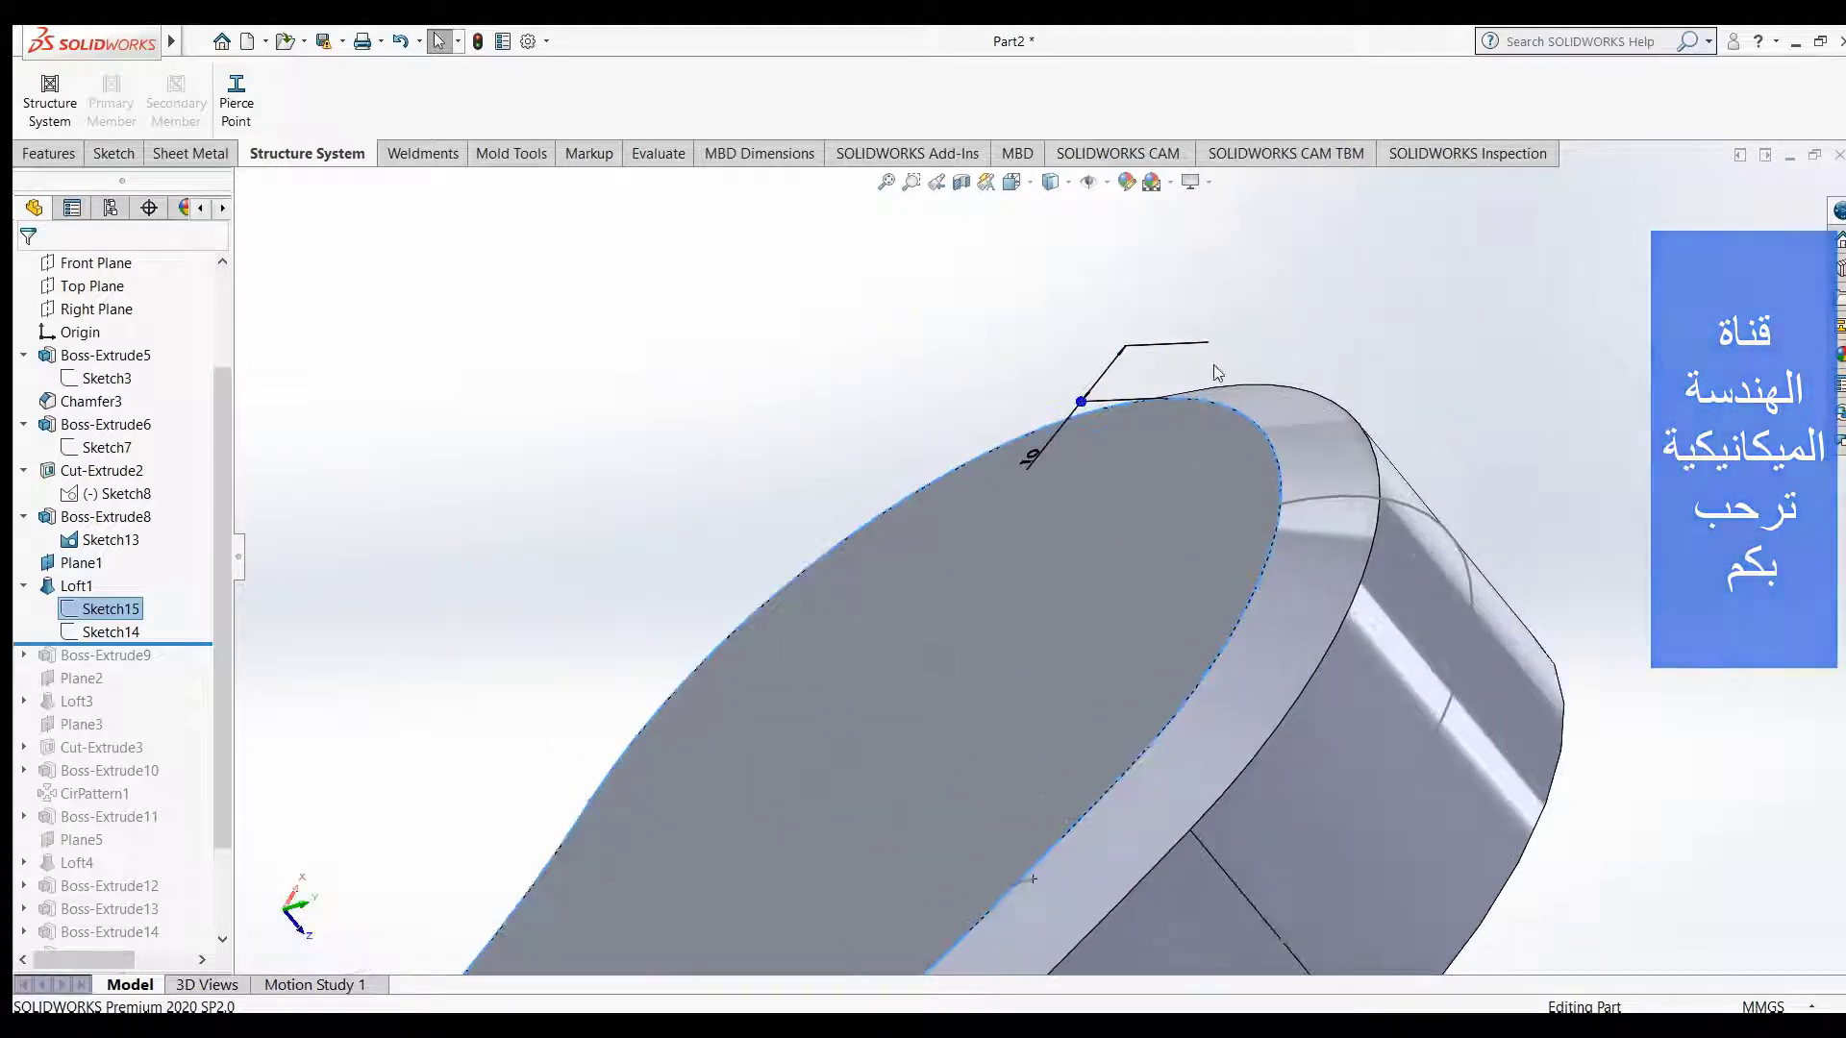
scroll(1213, 370, "down", 1)
scroll(1192, 372, "up", 1)
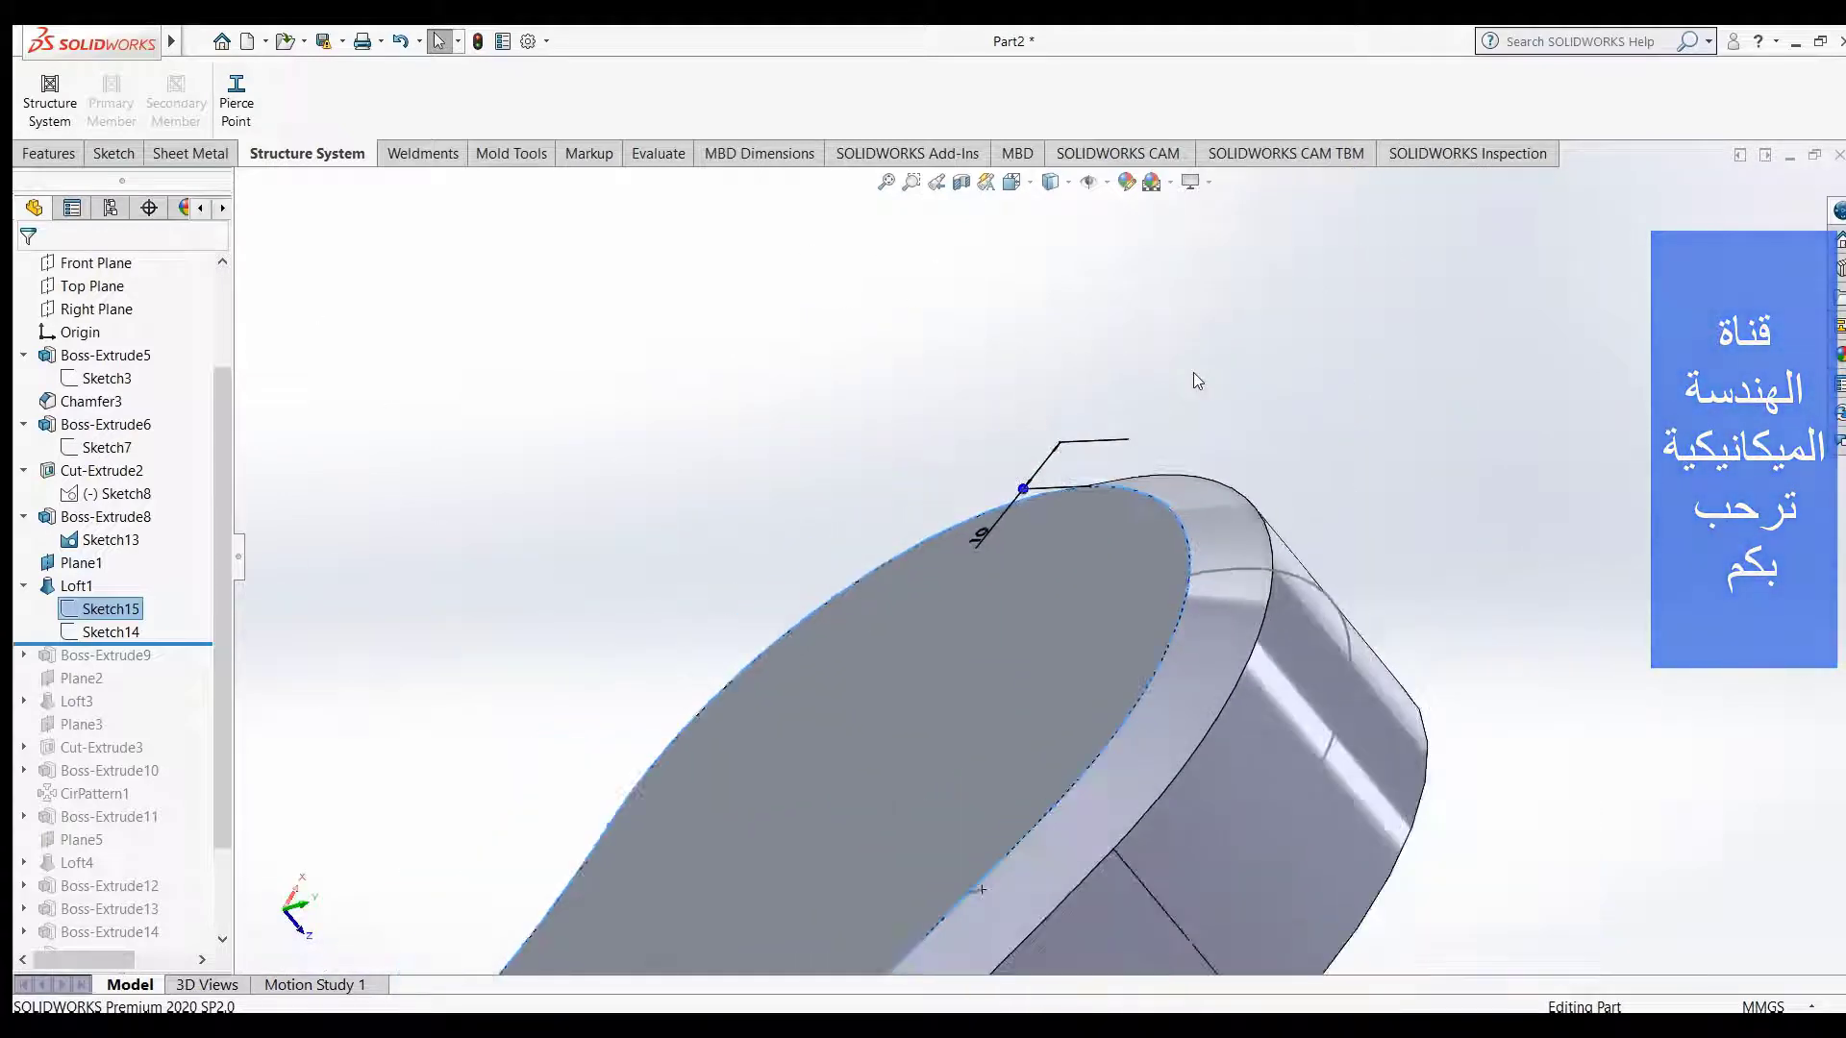
scroll(1146, 494, "up", 1)
scroll(1144, 557, "up", 1)
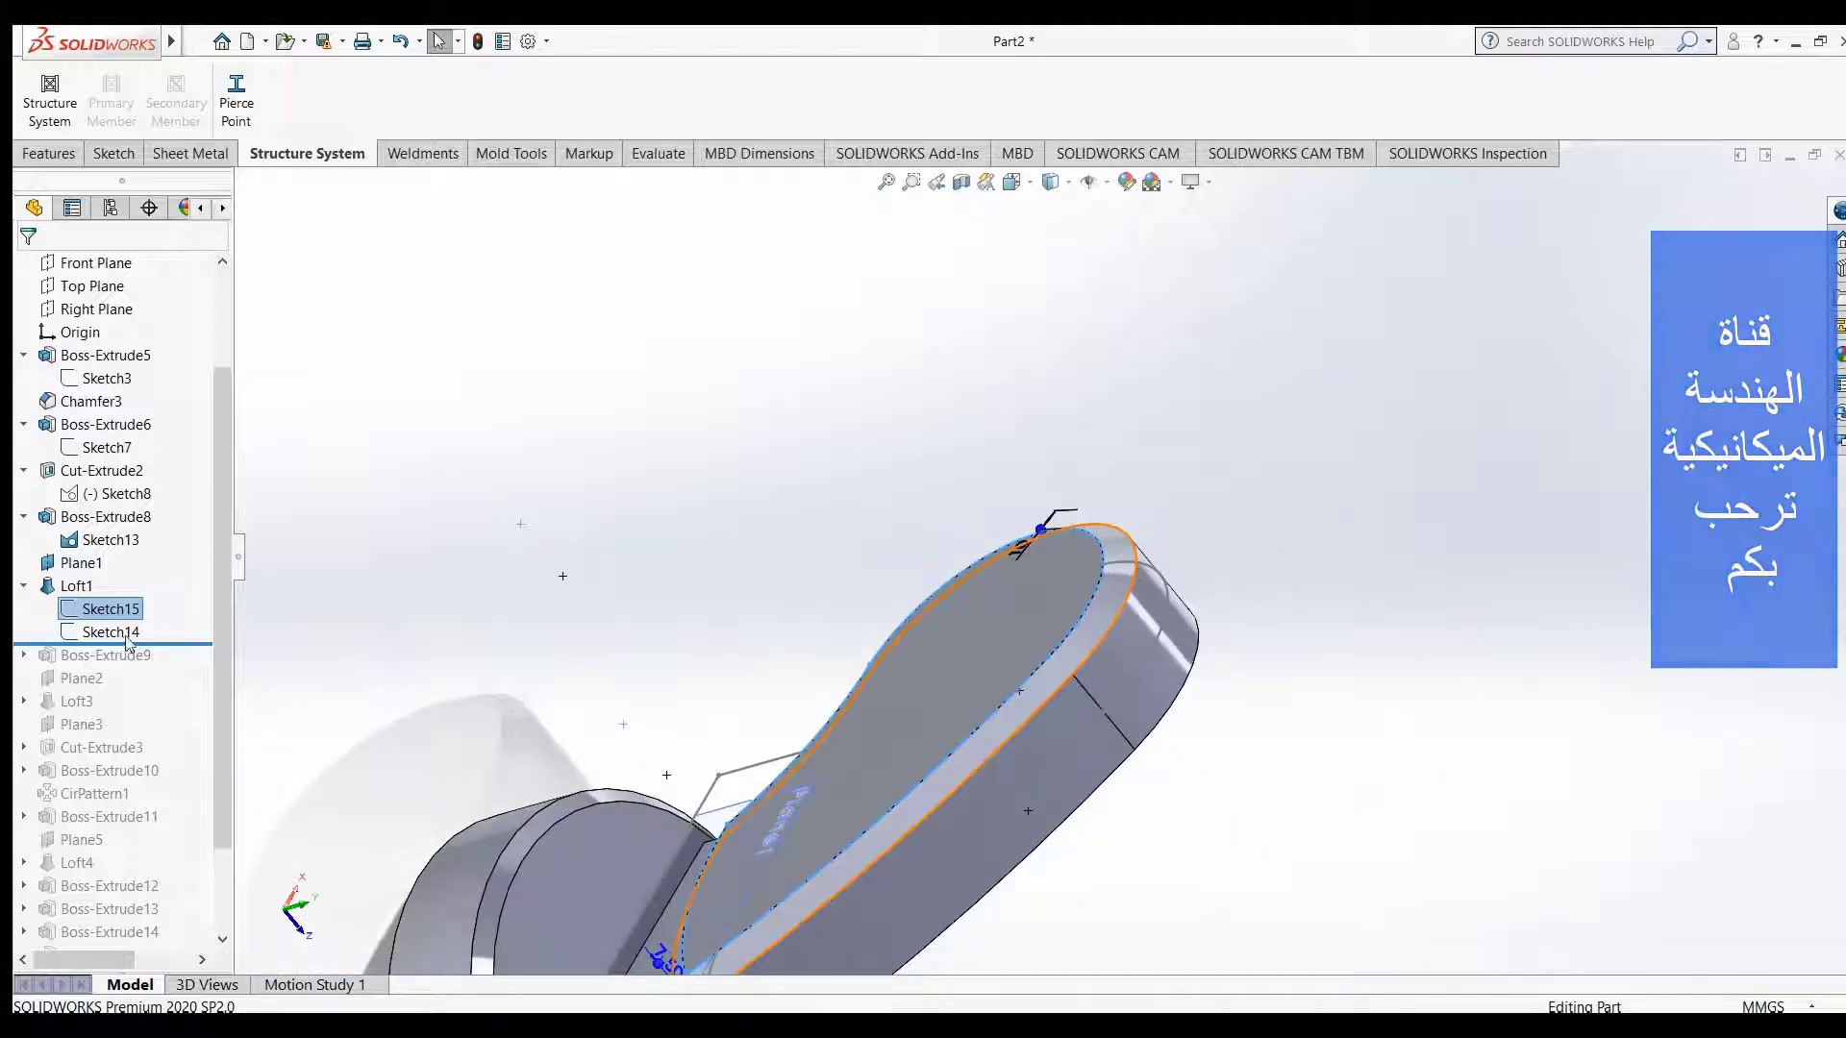
- Select Sketch14 and zoom and orbit the wrench to inspect its profile
left_click(115, 632)
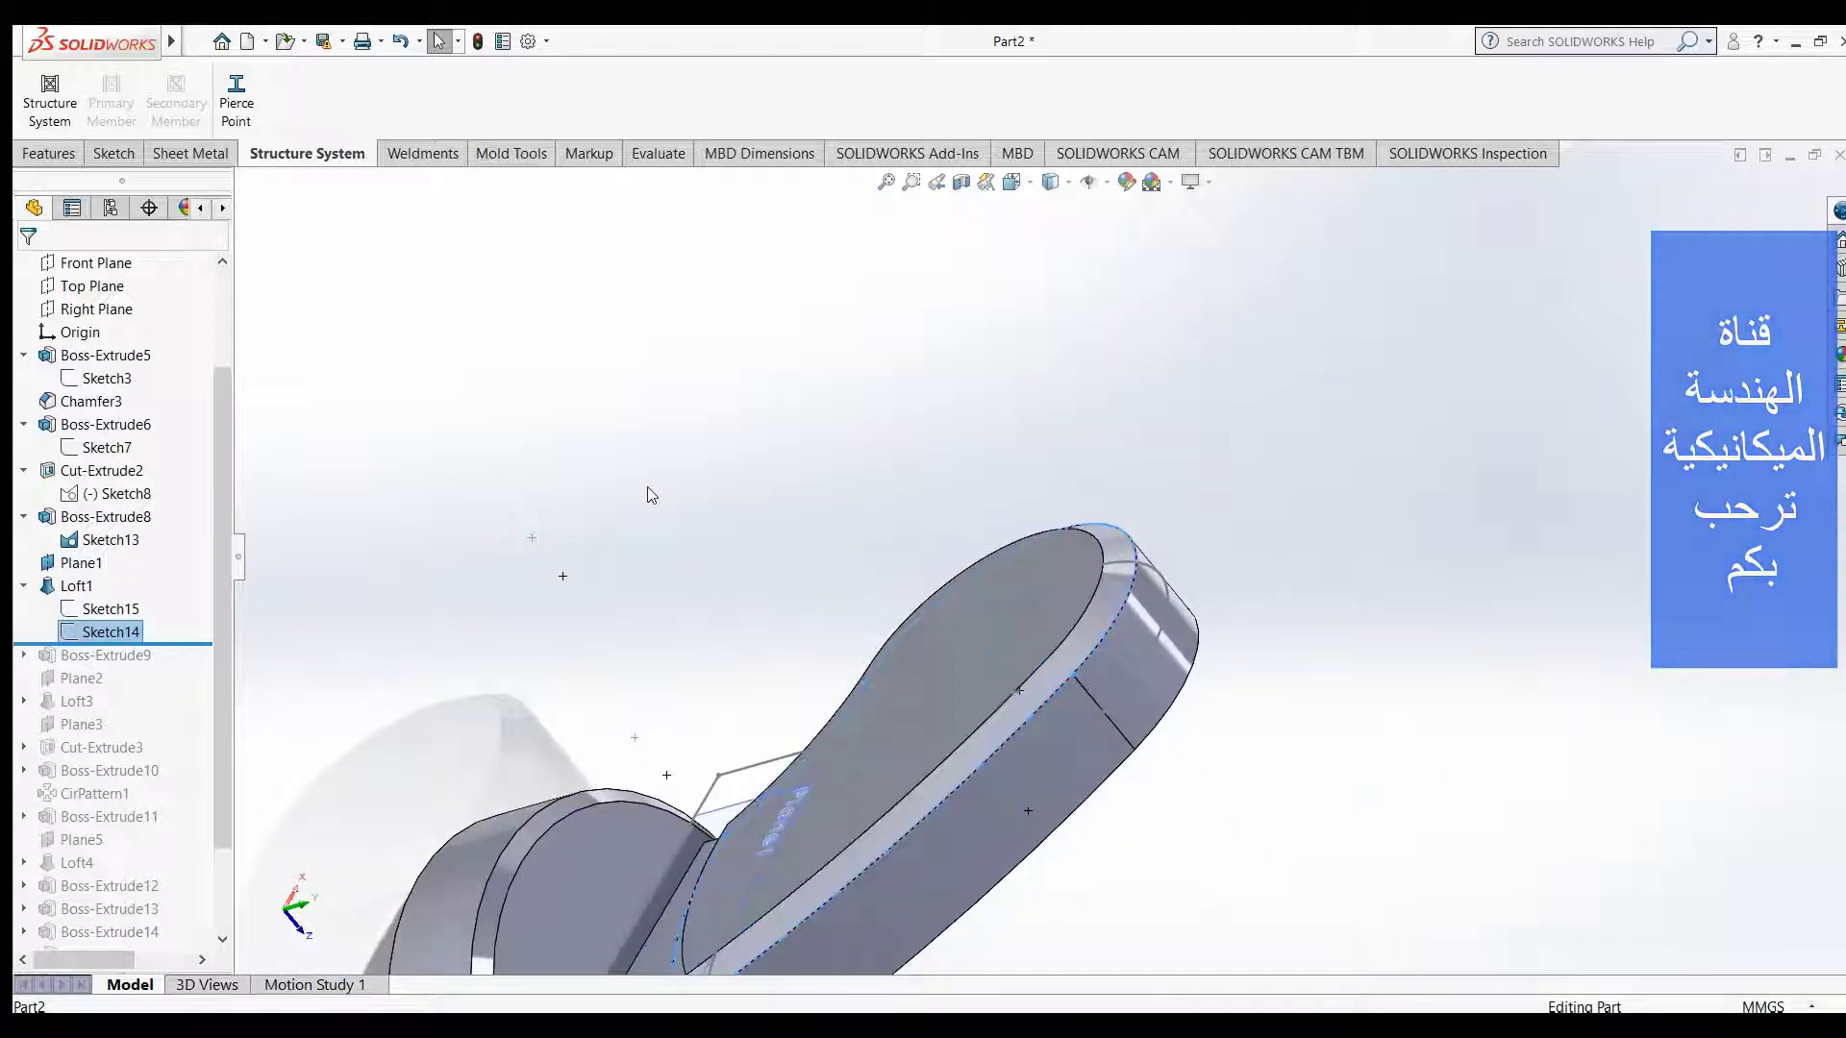
scroll(692, 618, "down", 1)
scroll(886, 586, "up", 3)
scroll(947, 723, "up", 2)
scroll(952, 719, "down", 2)
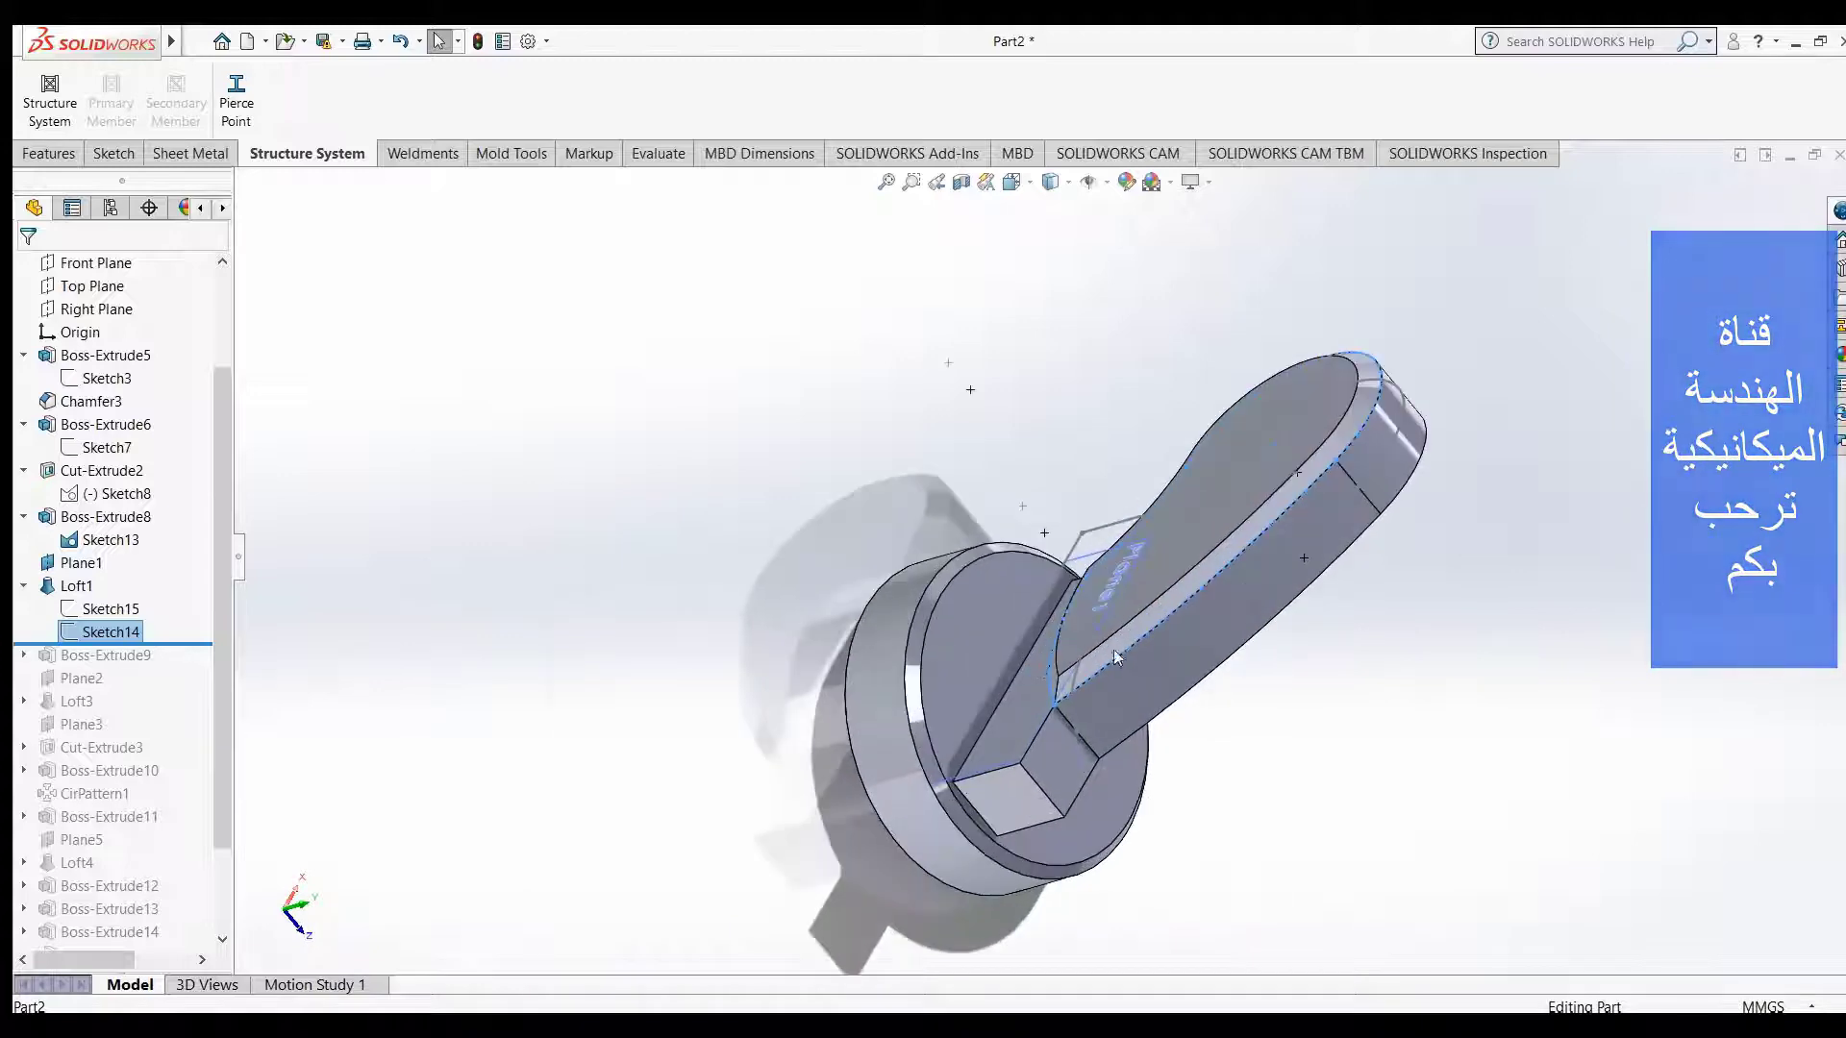
scroll(1057, 663, "down", 2)
scroll(1167, 610, "down", 2)
scroll(1178, 598, "down", 2)
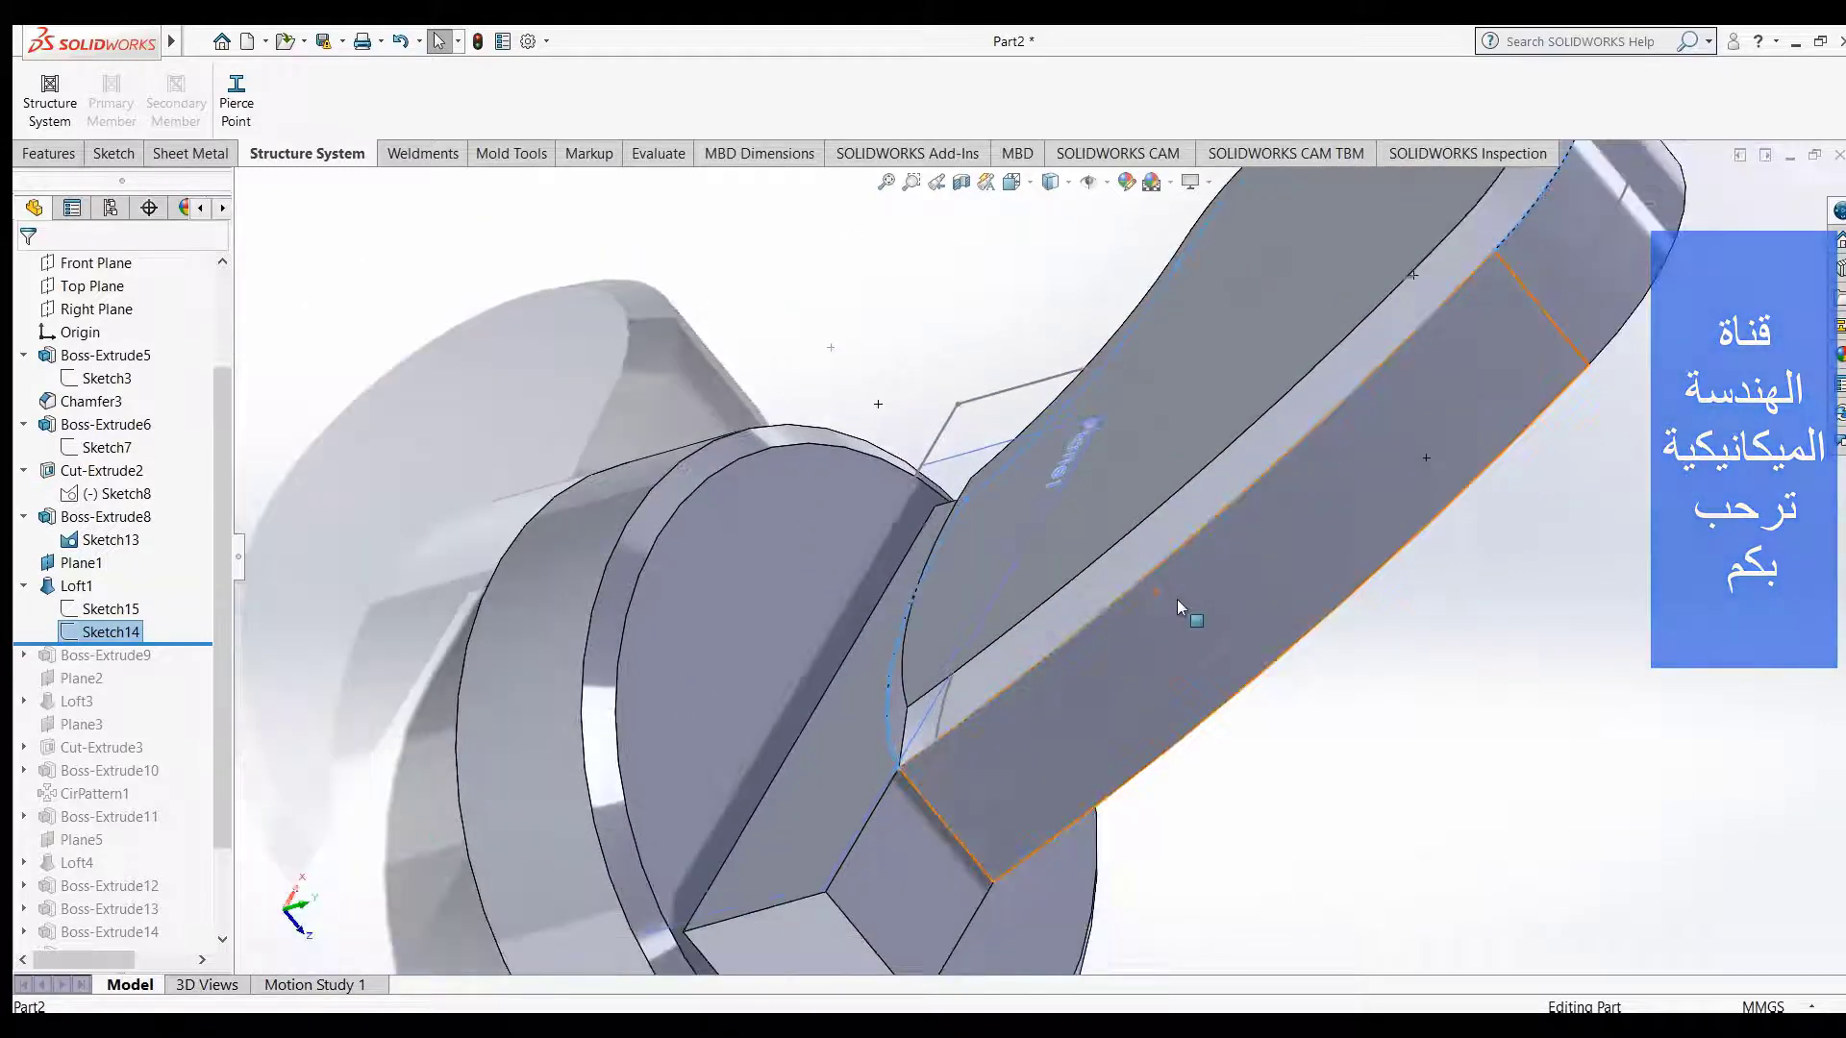
middle_click_drag(1177, 598, 1252, 614)
scroll(1240, 605, "up", 2)
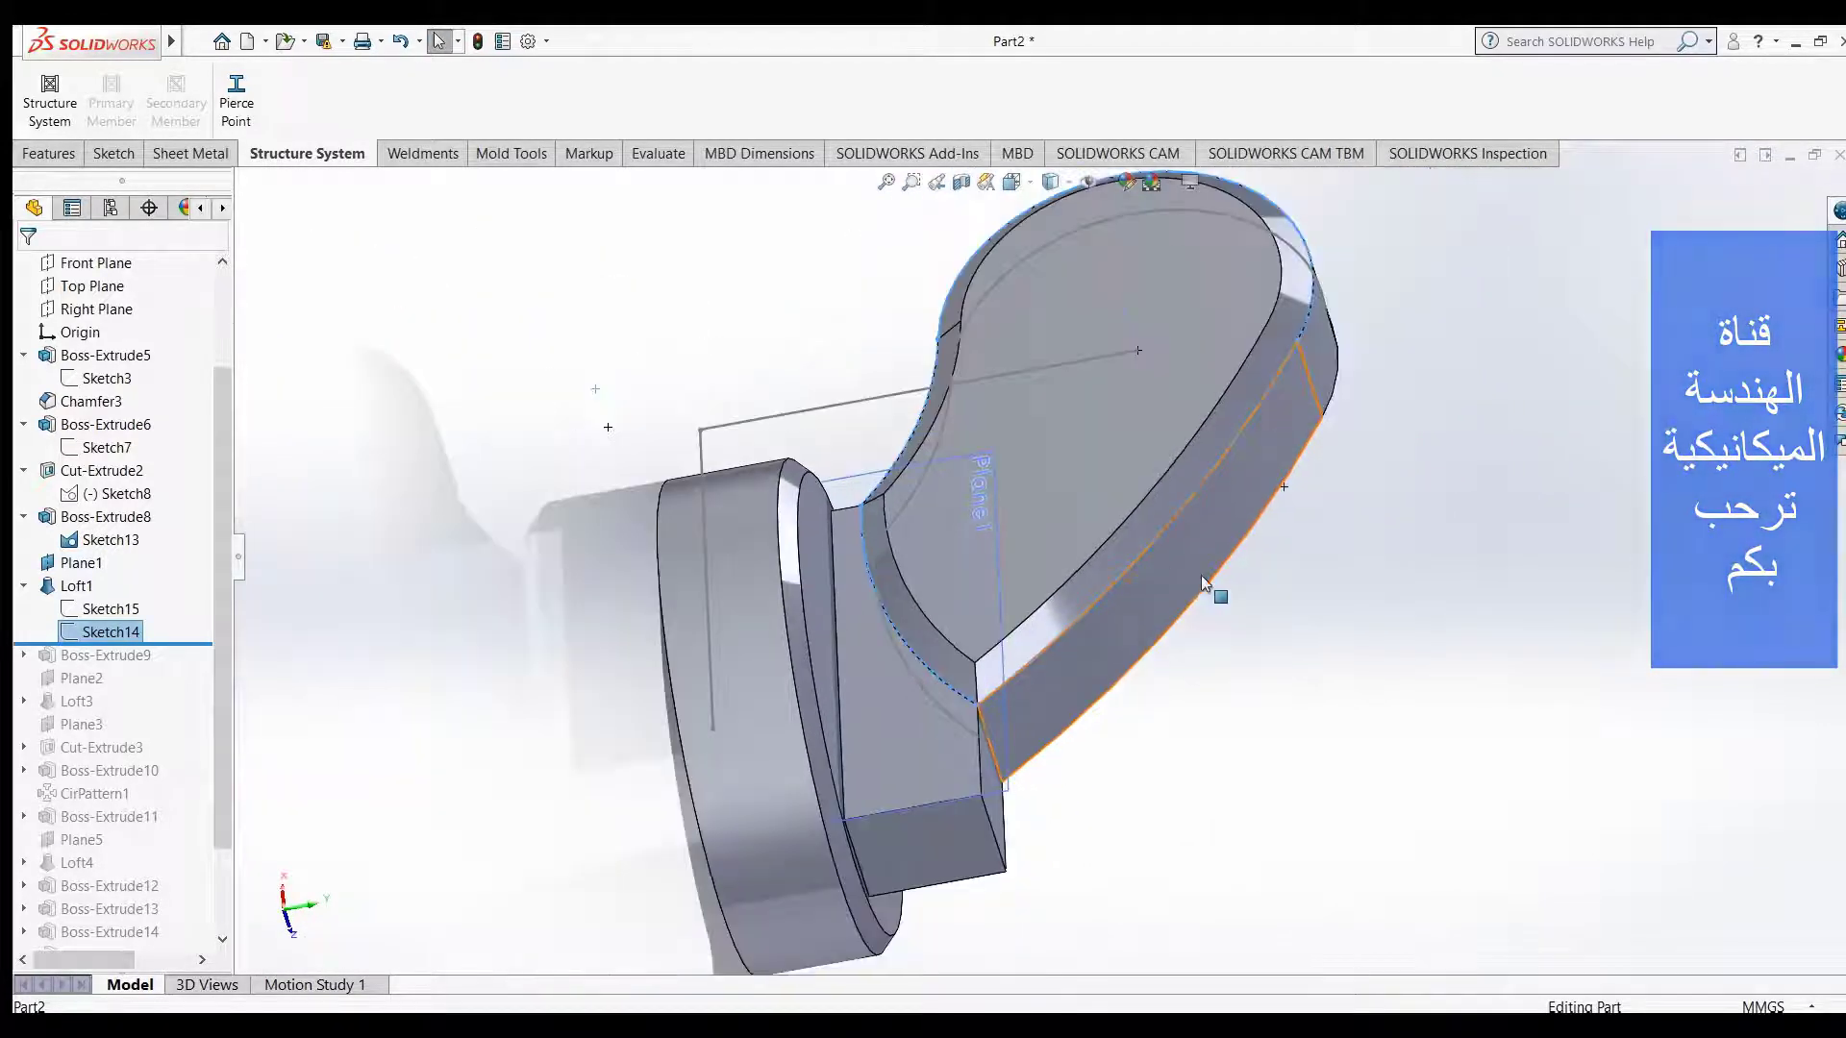
scroll(1169, 557, "up", 2)
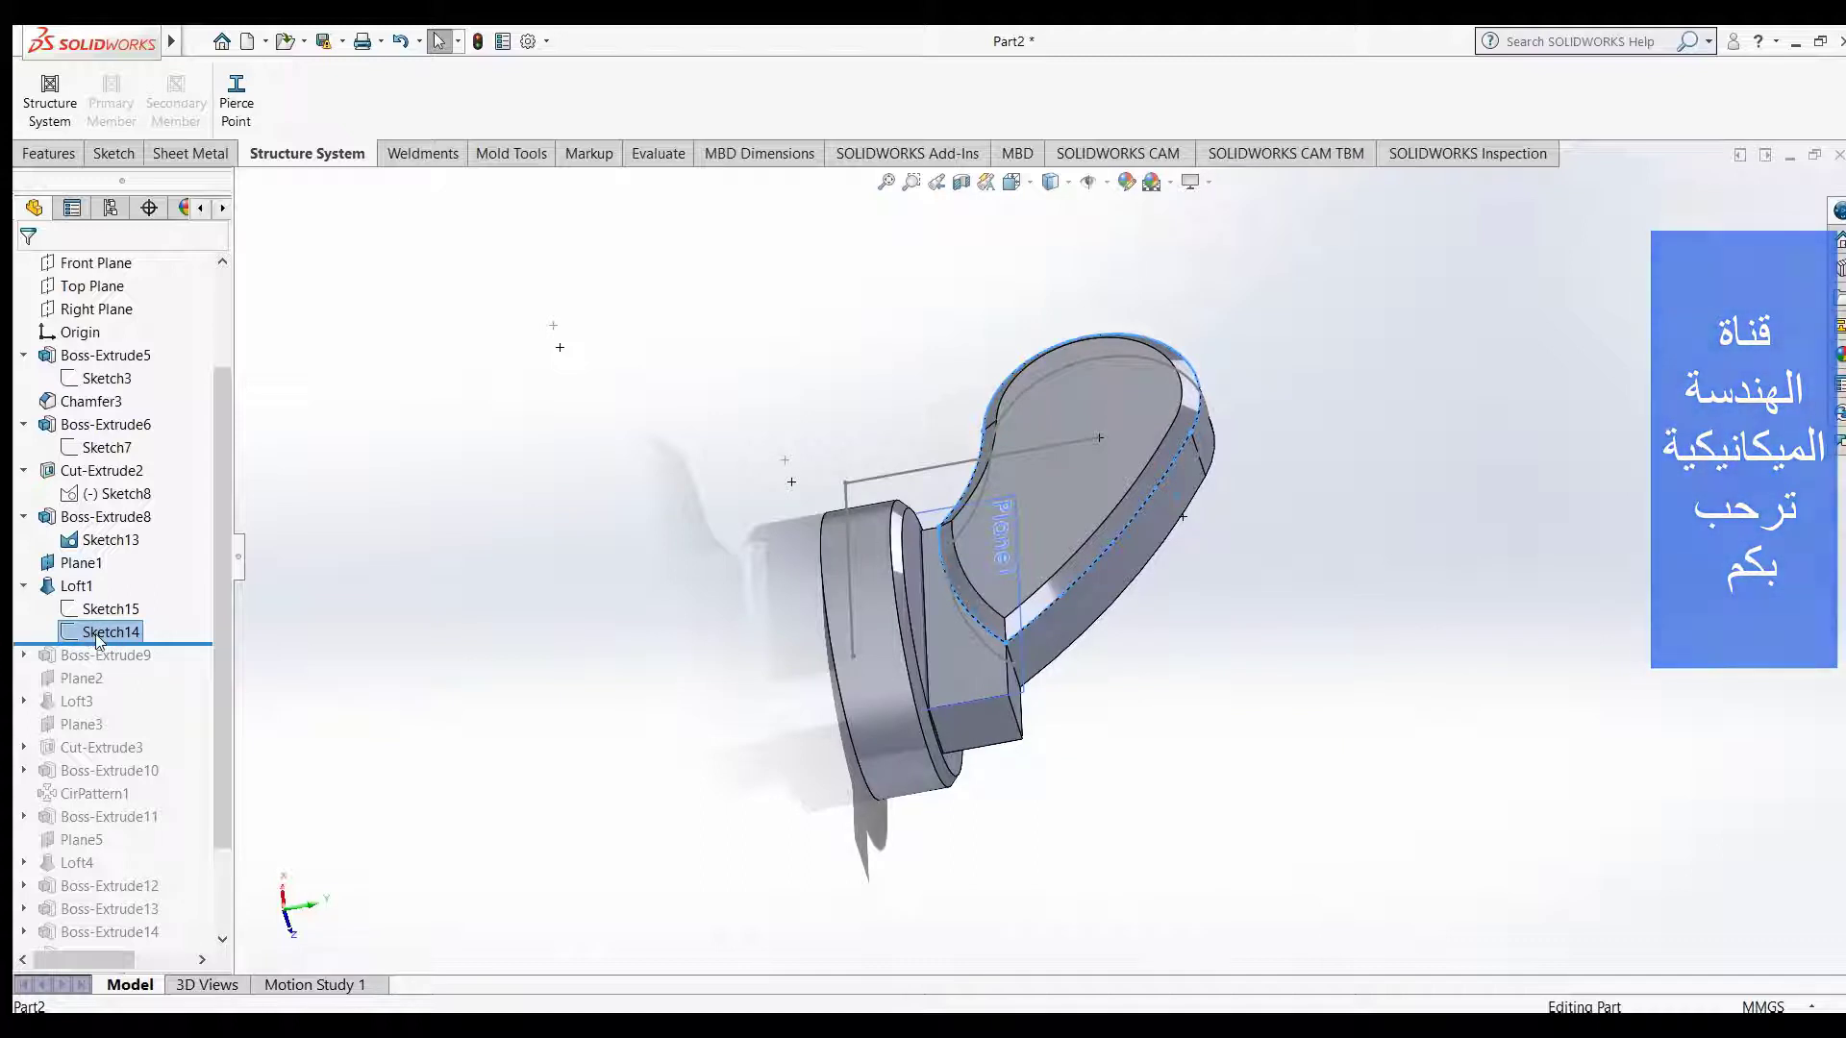
- View Sketch15 and then Sketch14 face-on using Normal To
left_click(106, 611)
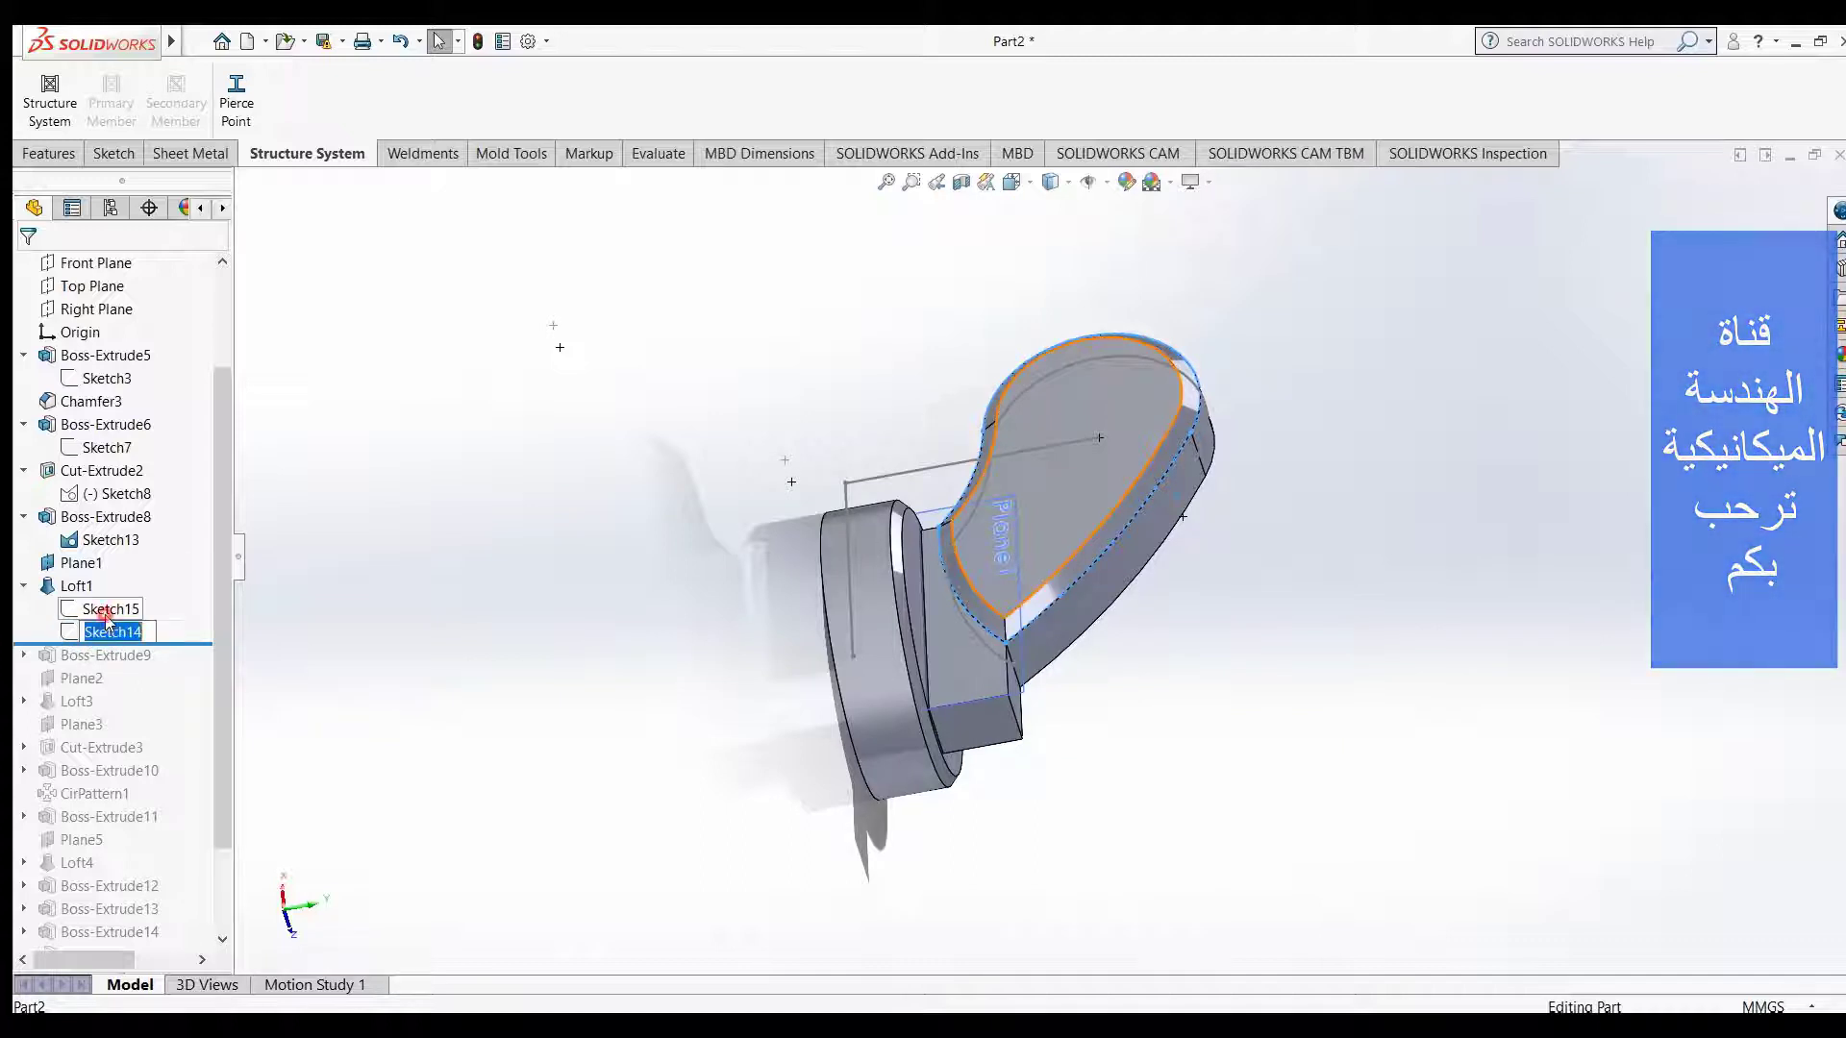
left_click(108, 616)
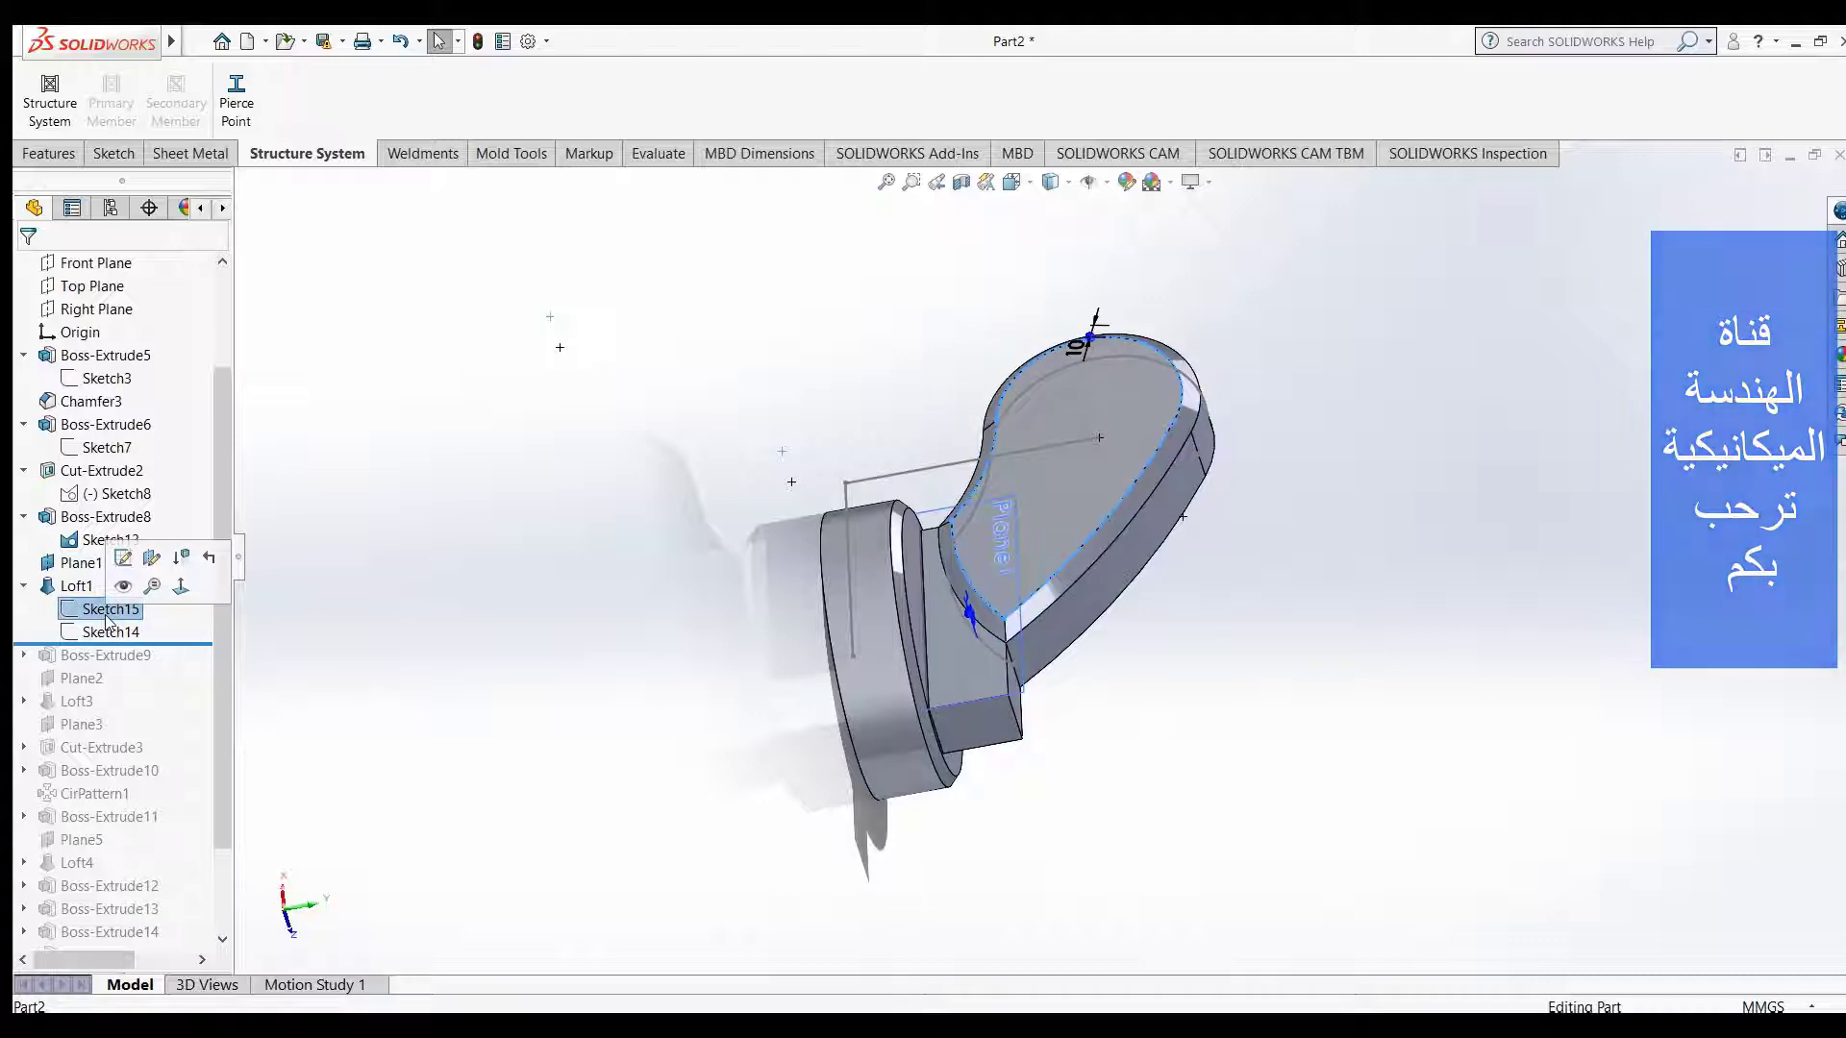
key("space")
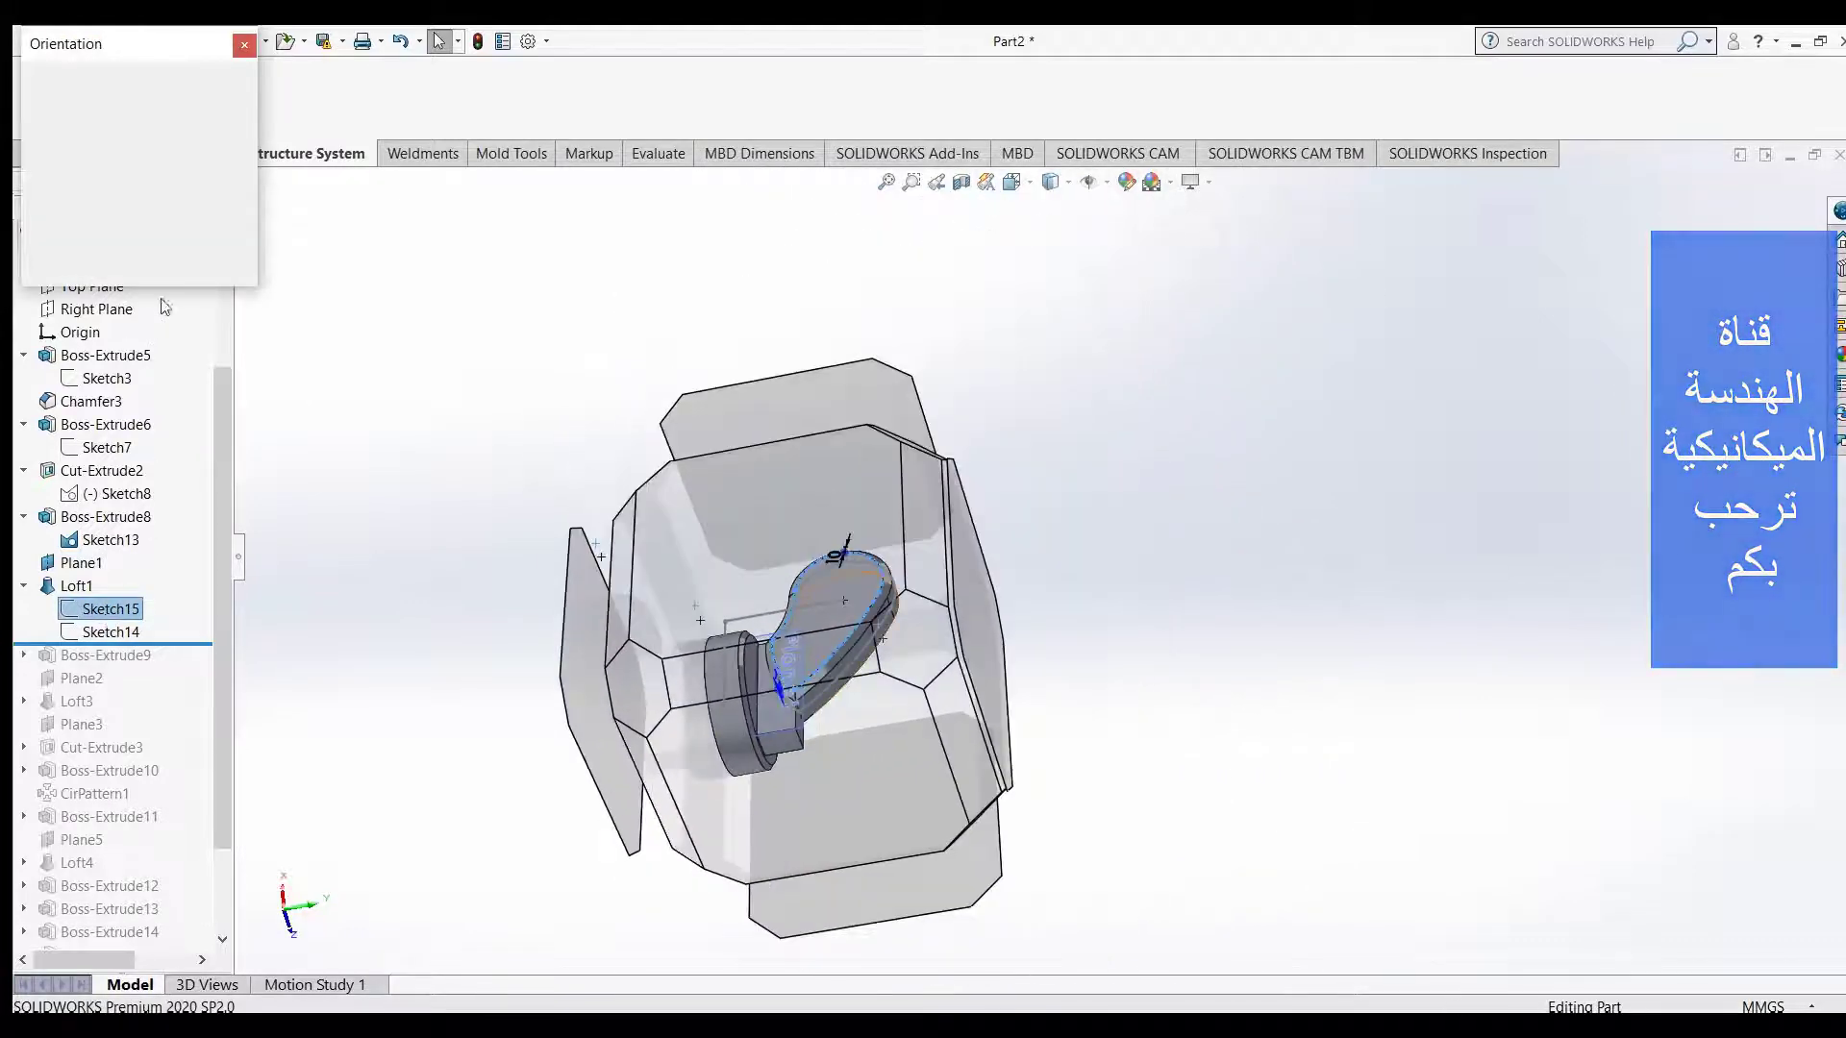
left_click(241, 163)
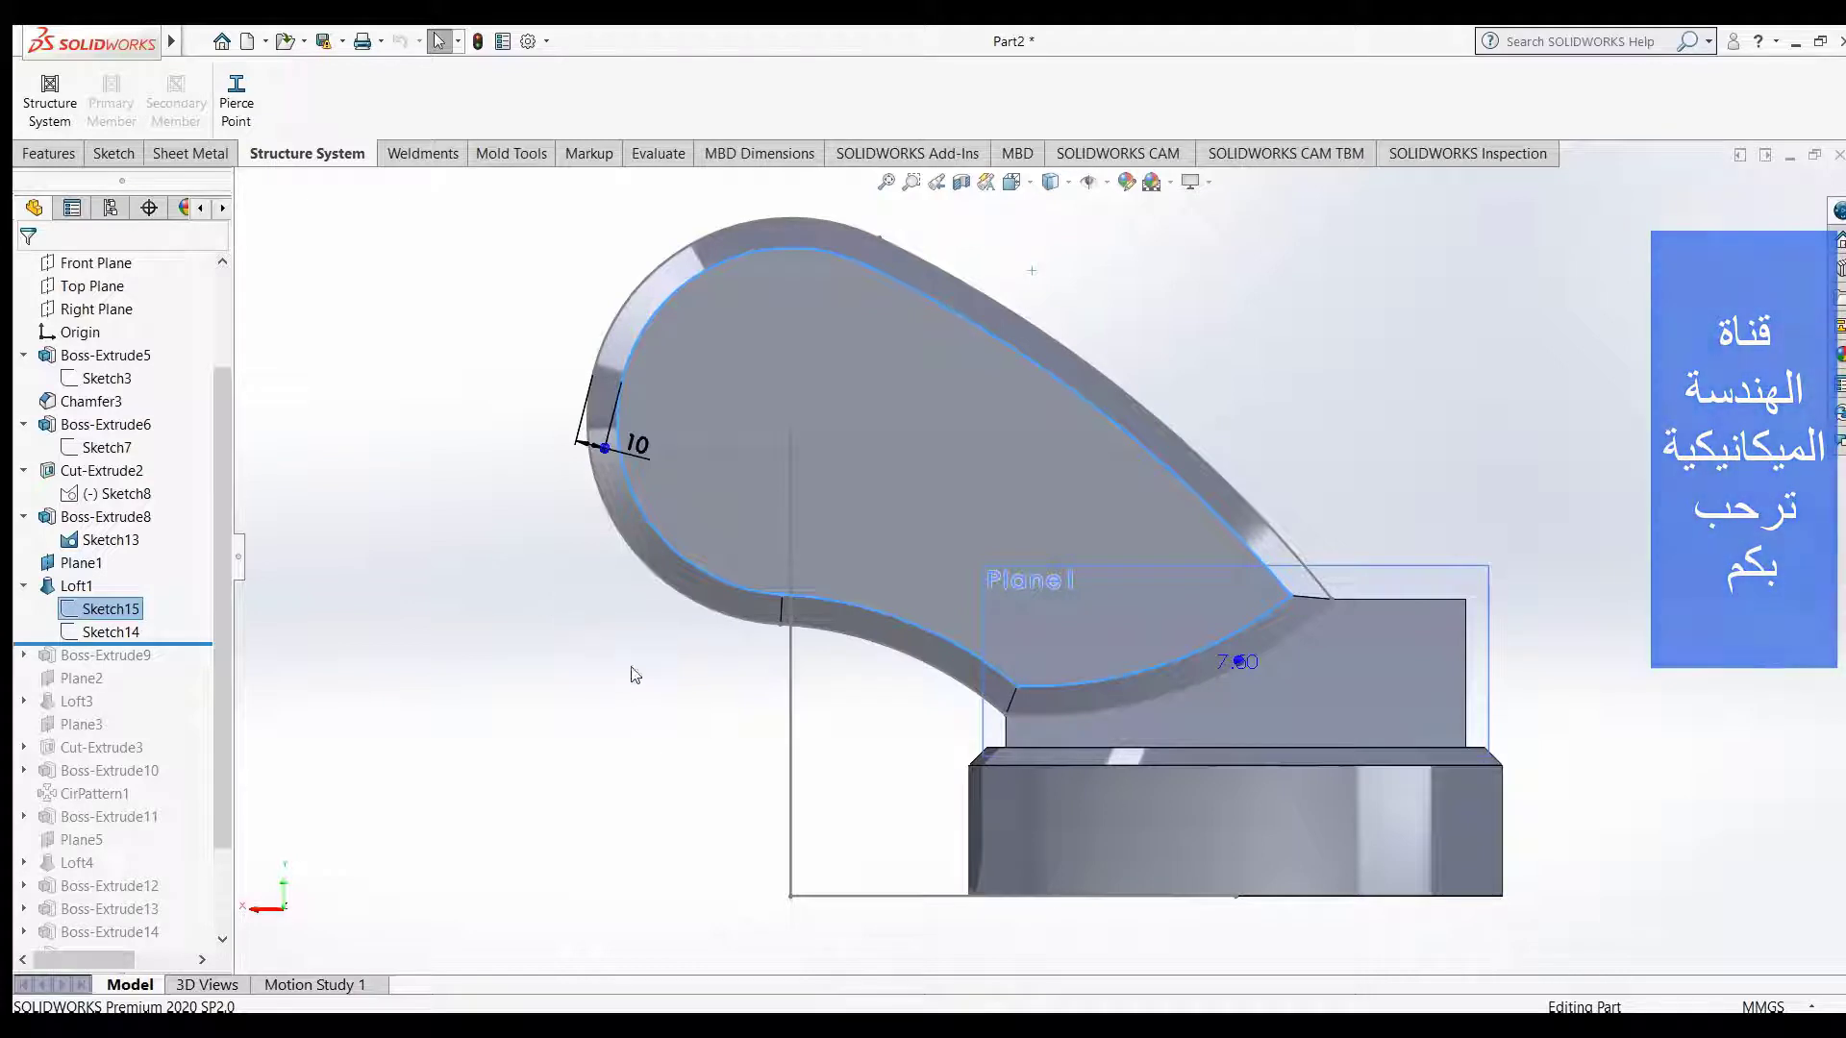
left_click(98, 632)
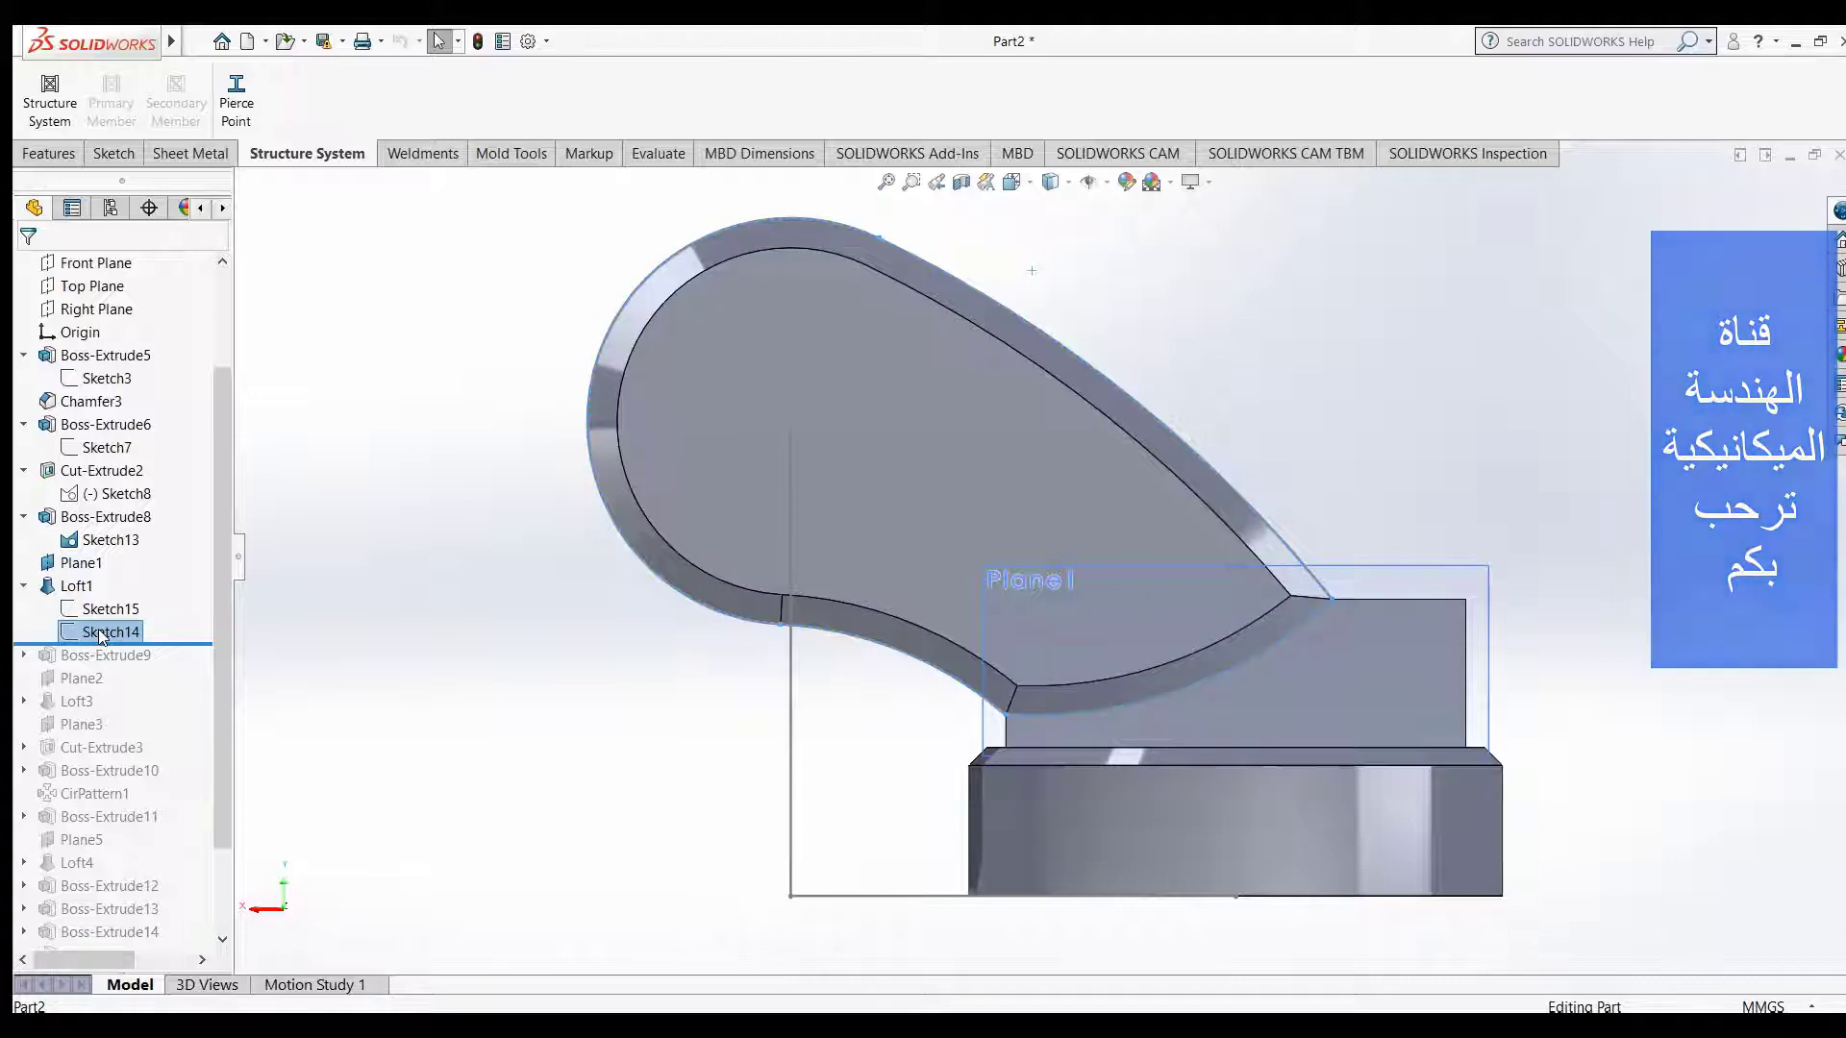
key("space")
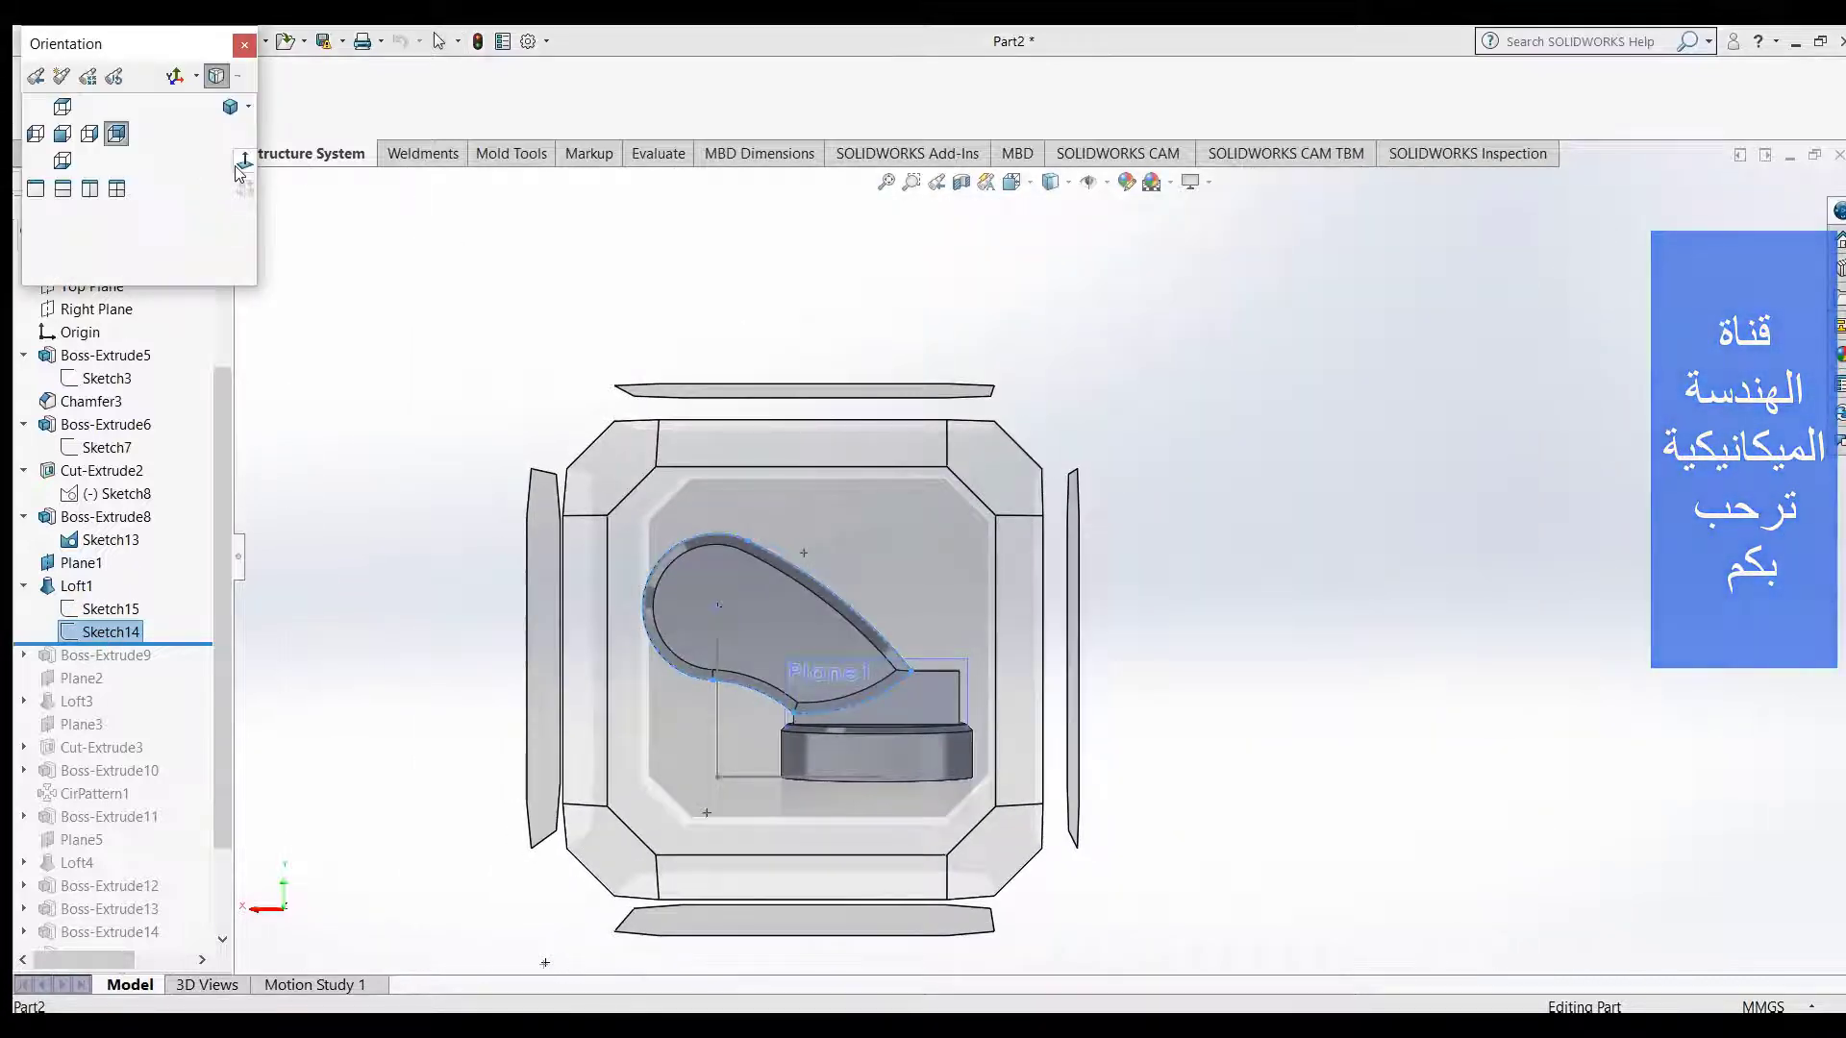
left_click(237, 167)
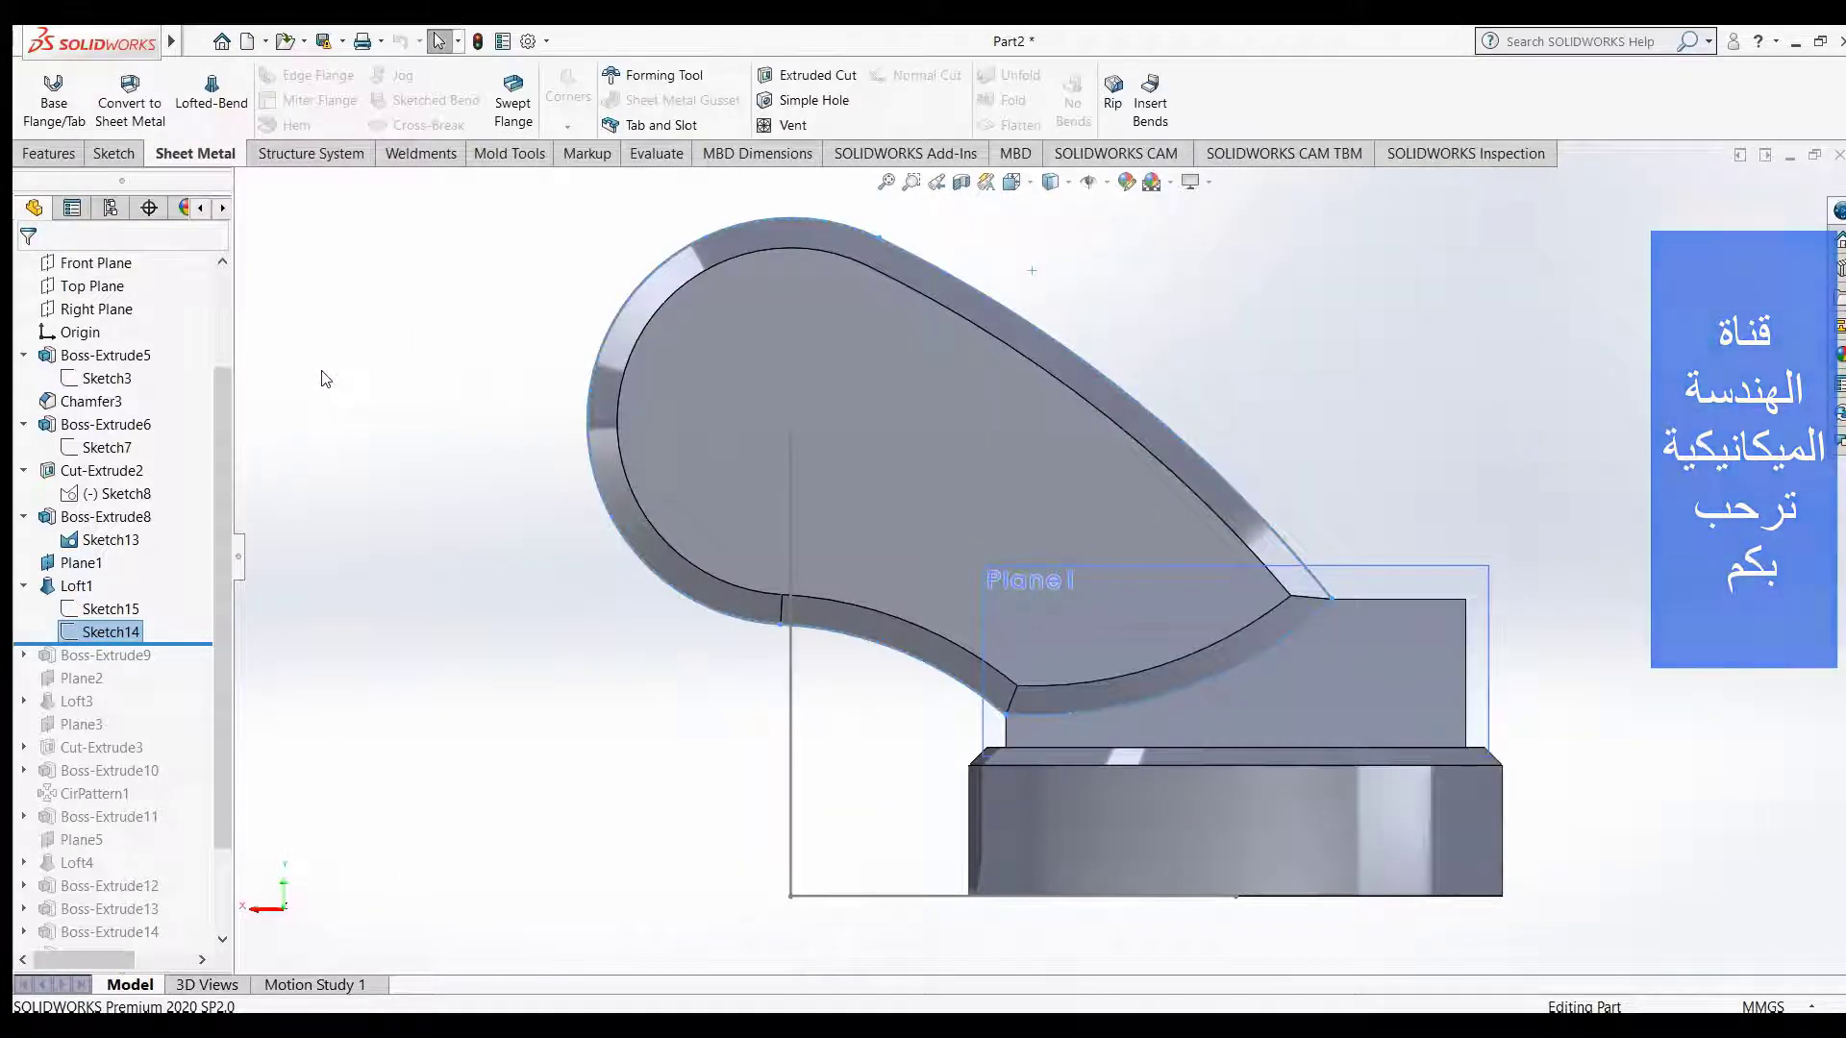
- Return to an angled 3D view, deselect Sketch14, and roll forward to include Boss-Extrude9
middle_click_drag(506, 543, 518, 561)
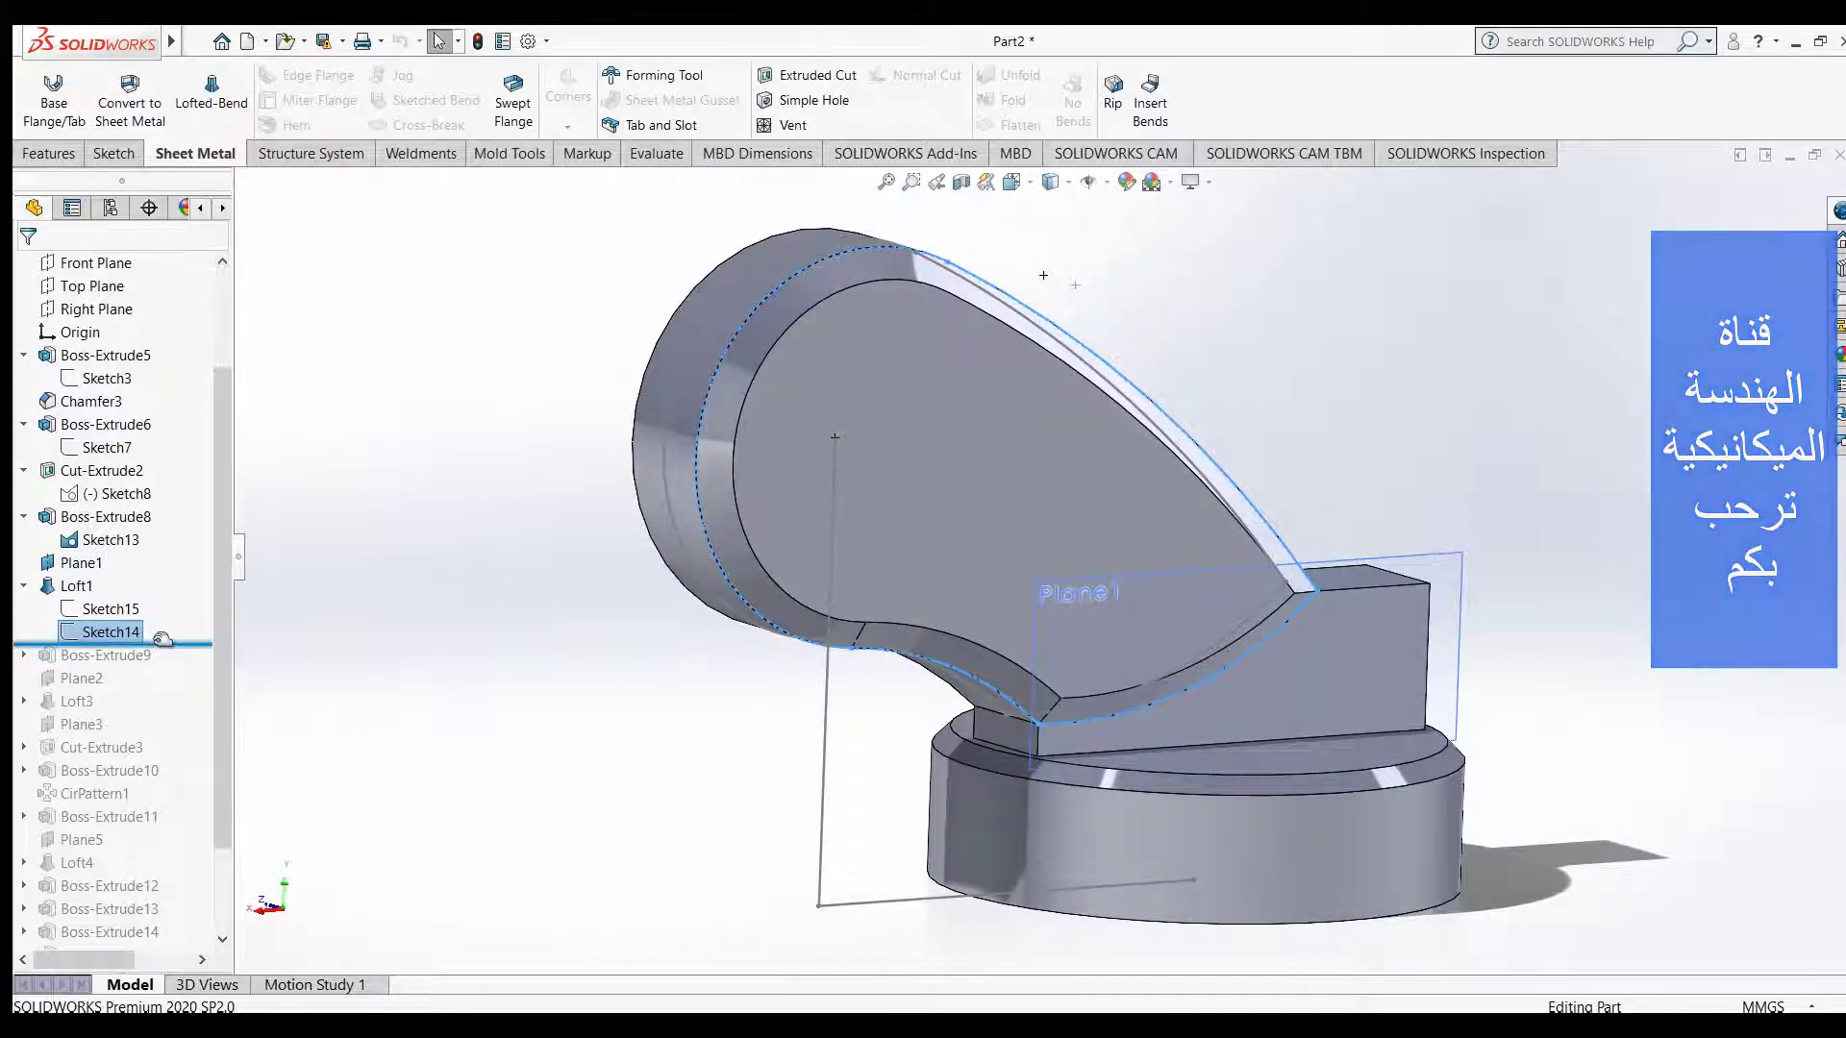
left_click(372, 594)
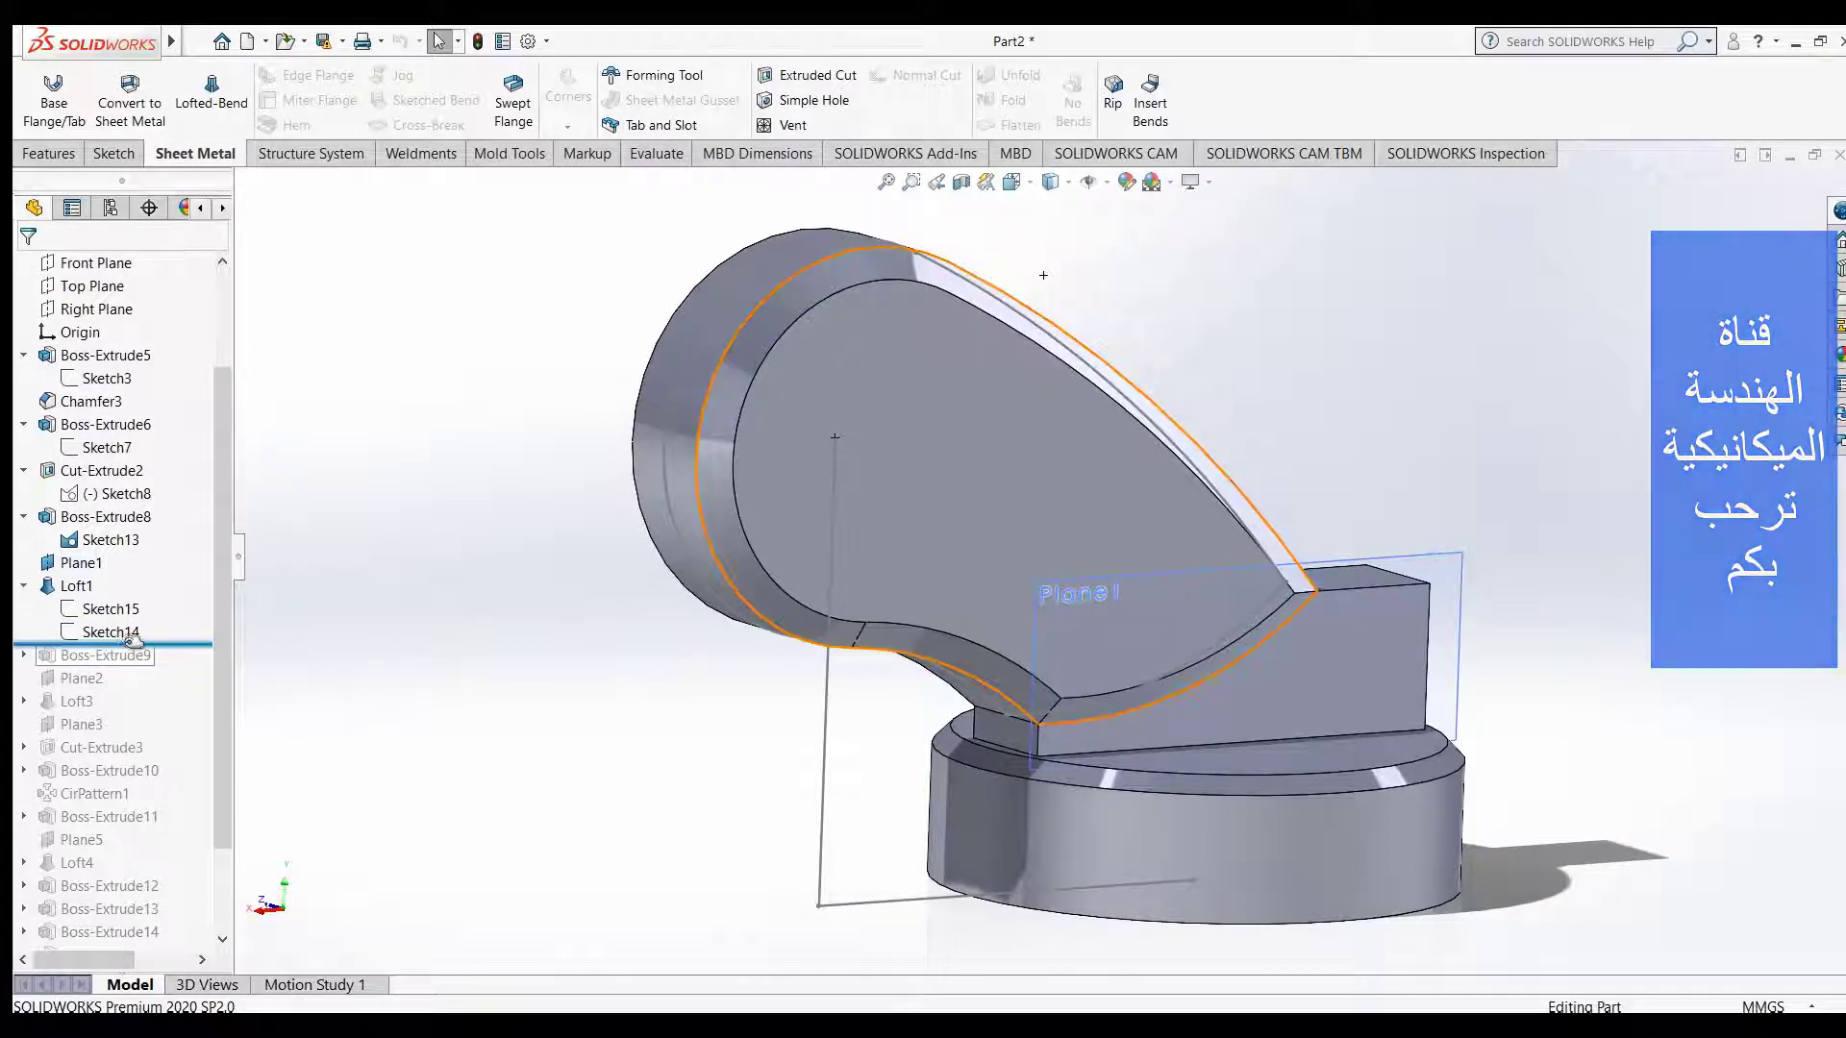
left_click_drag(172, 654, 165, 663)
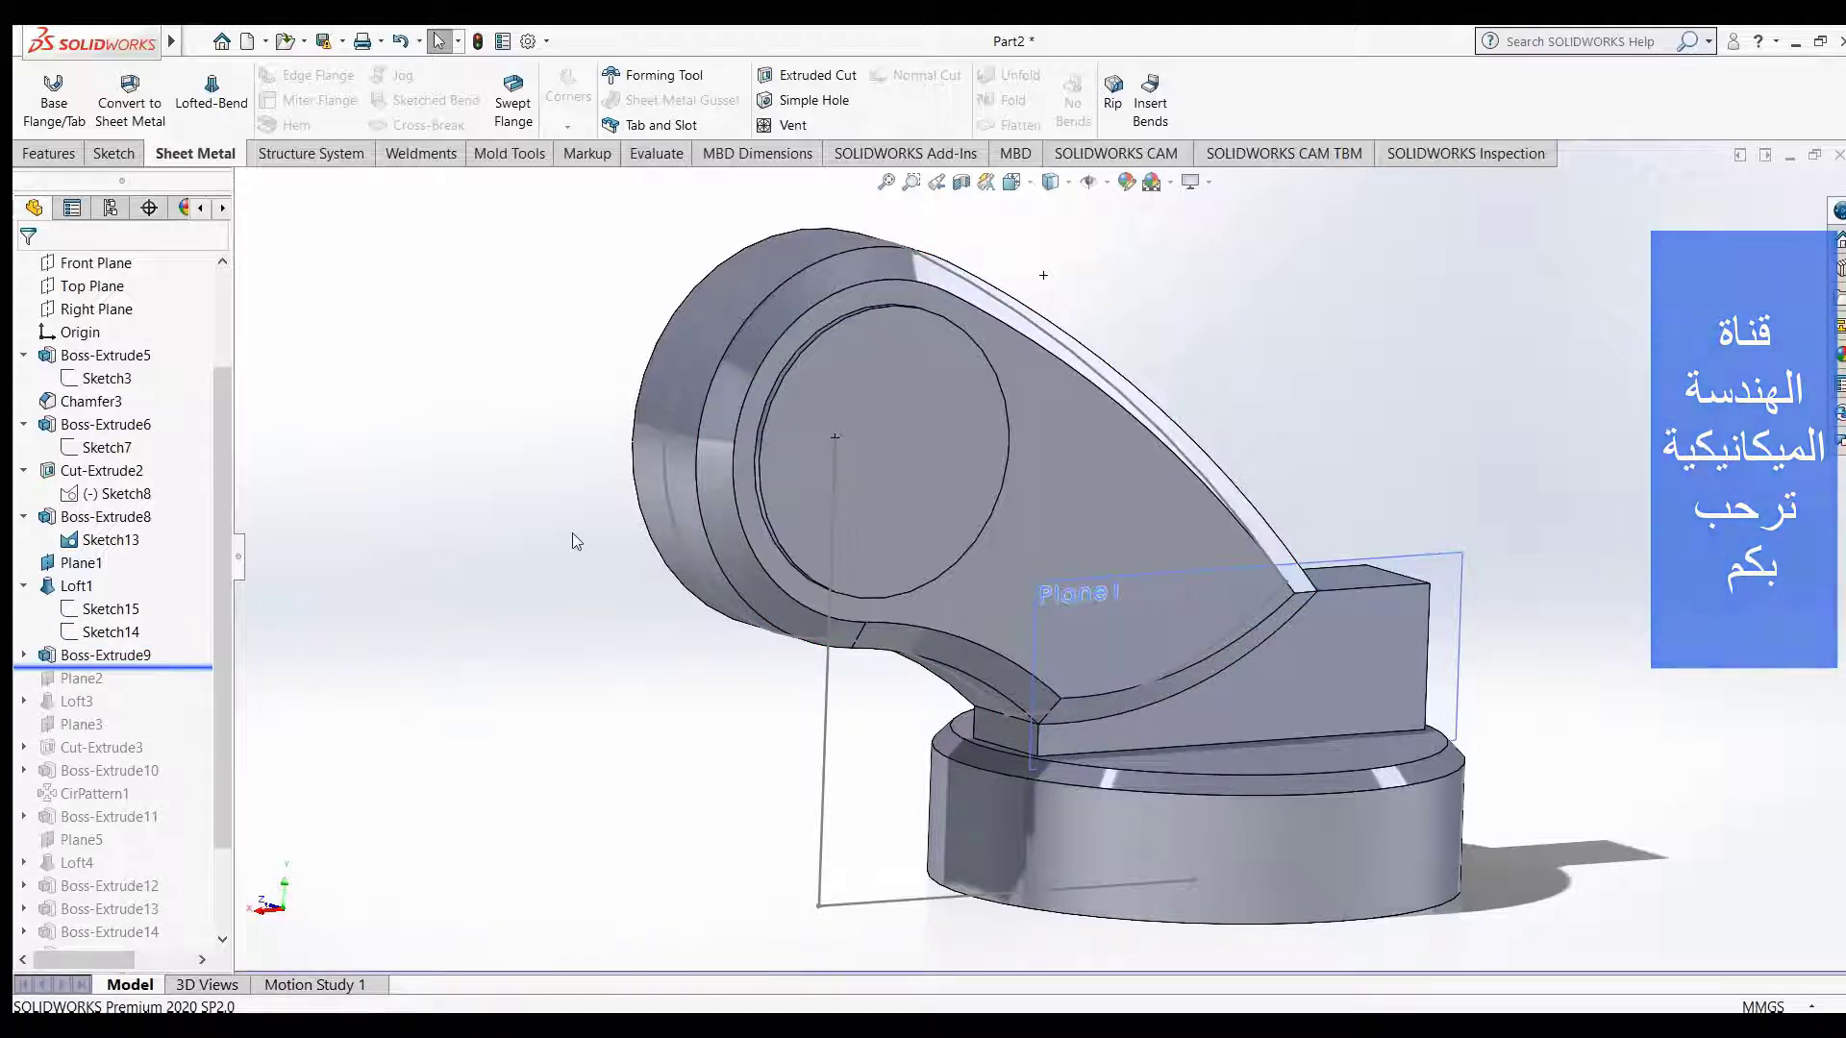
- Show Boss-Extrude9's Sketch17 Ø100 circle, zoomed to selection and orbited
left_click(25, 656)
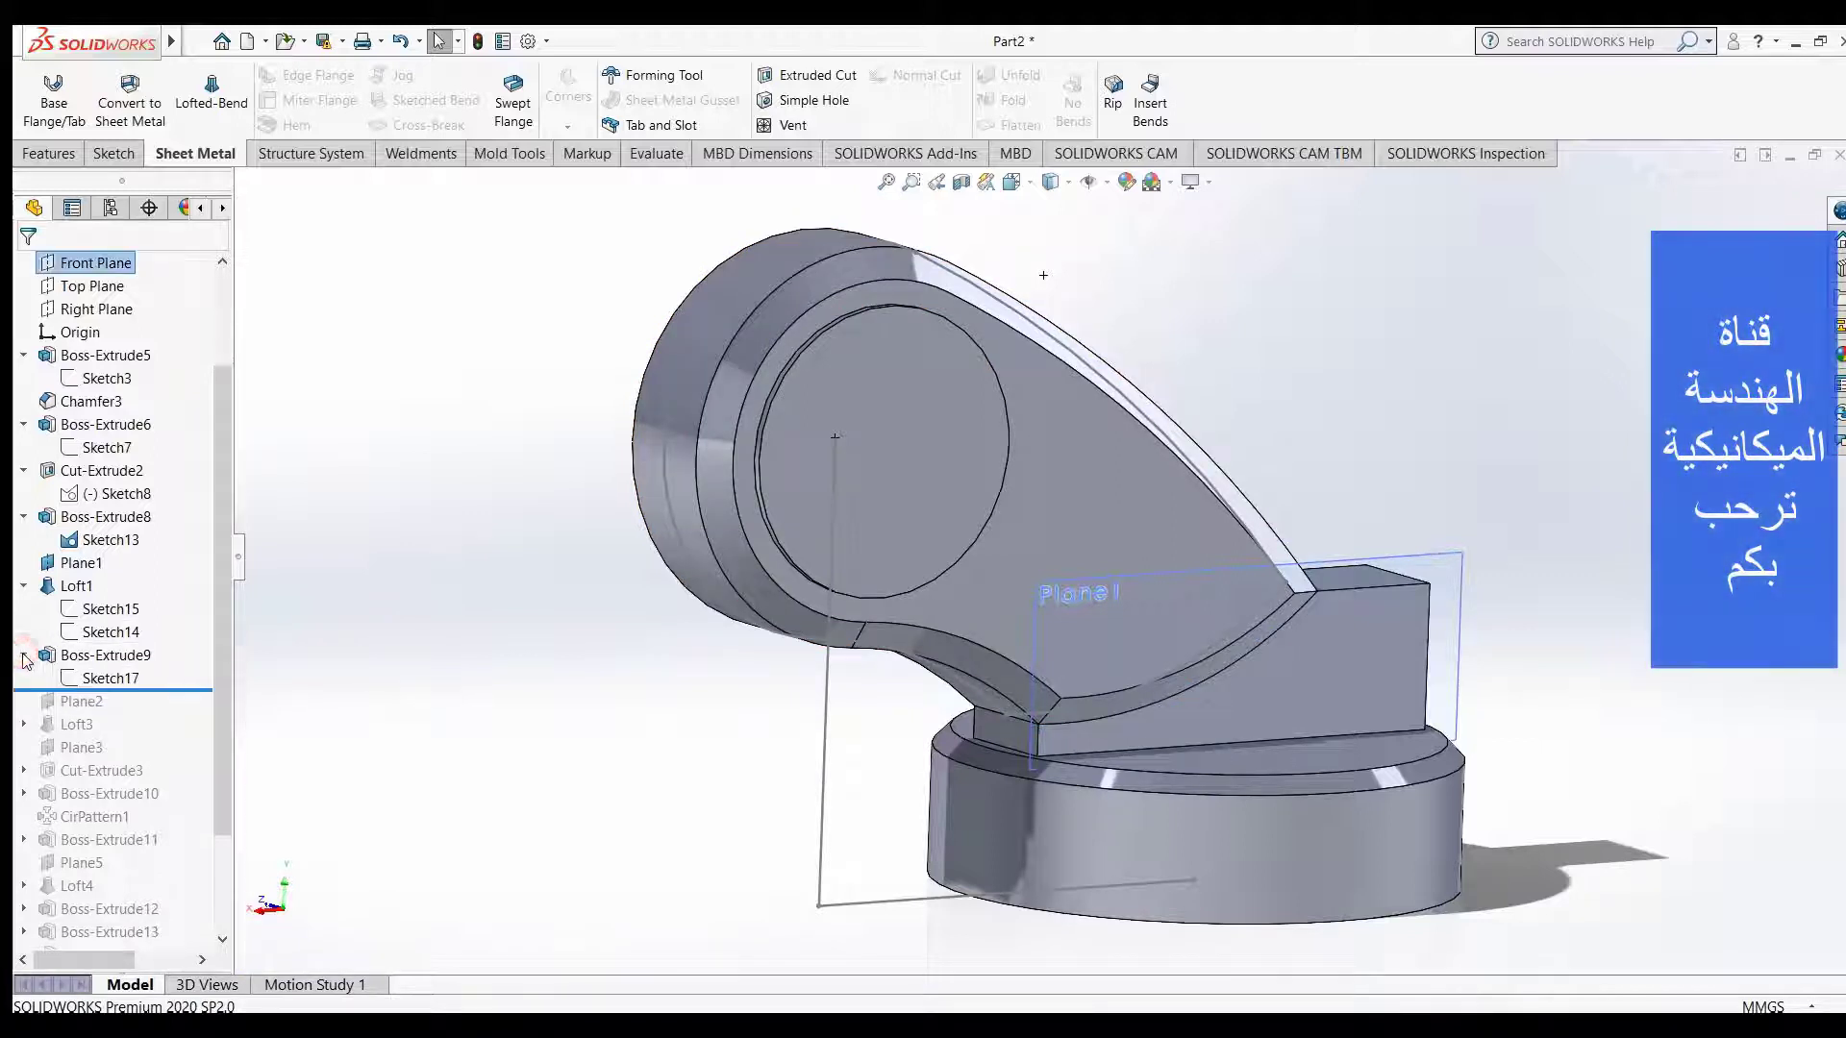
left_click(107, 679)
left_click(152, 645)
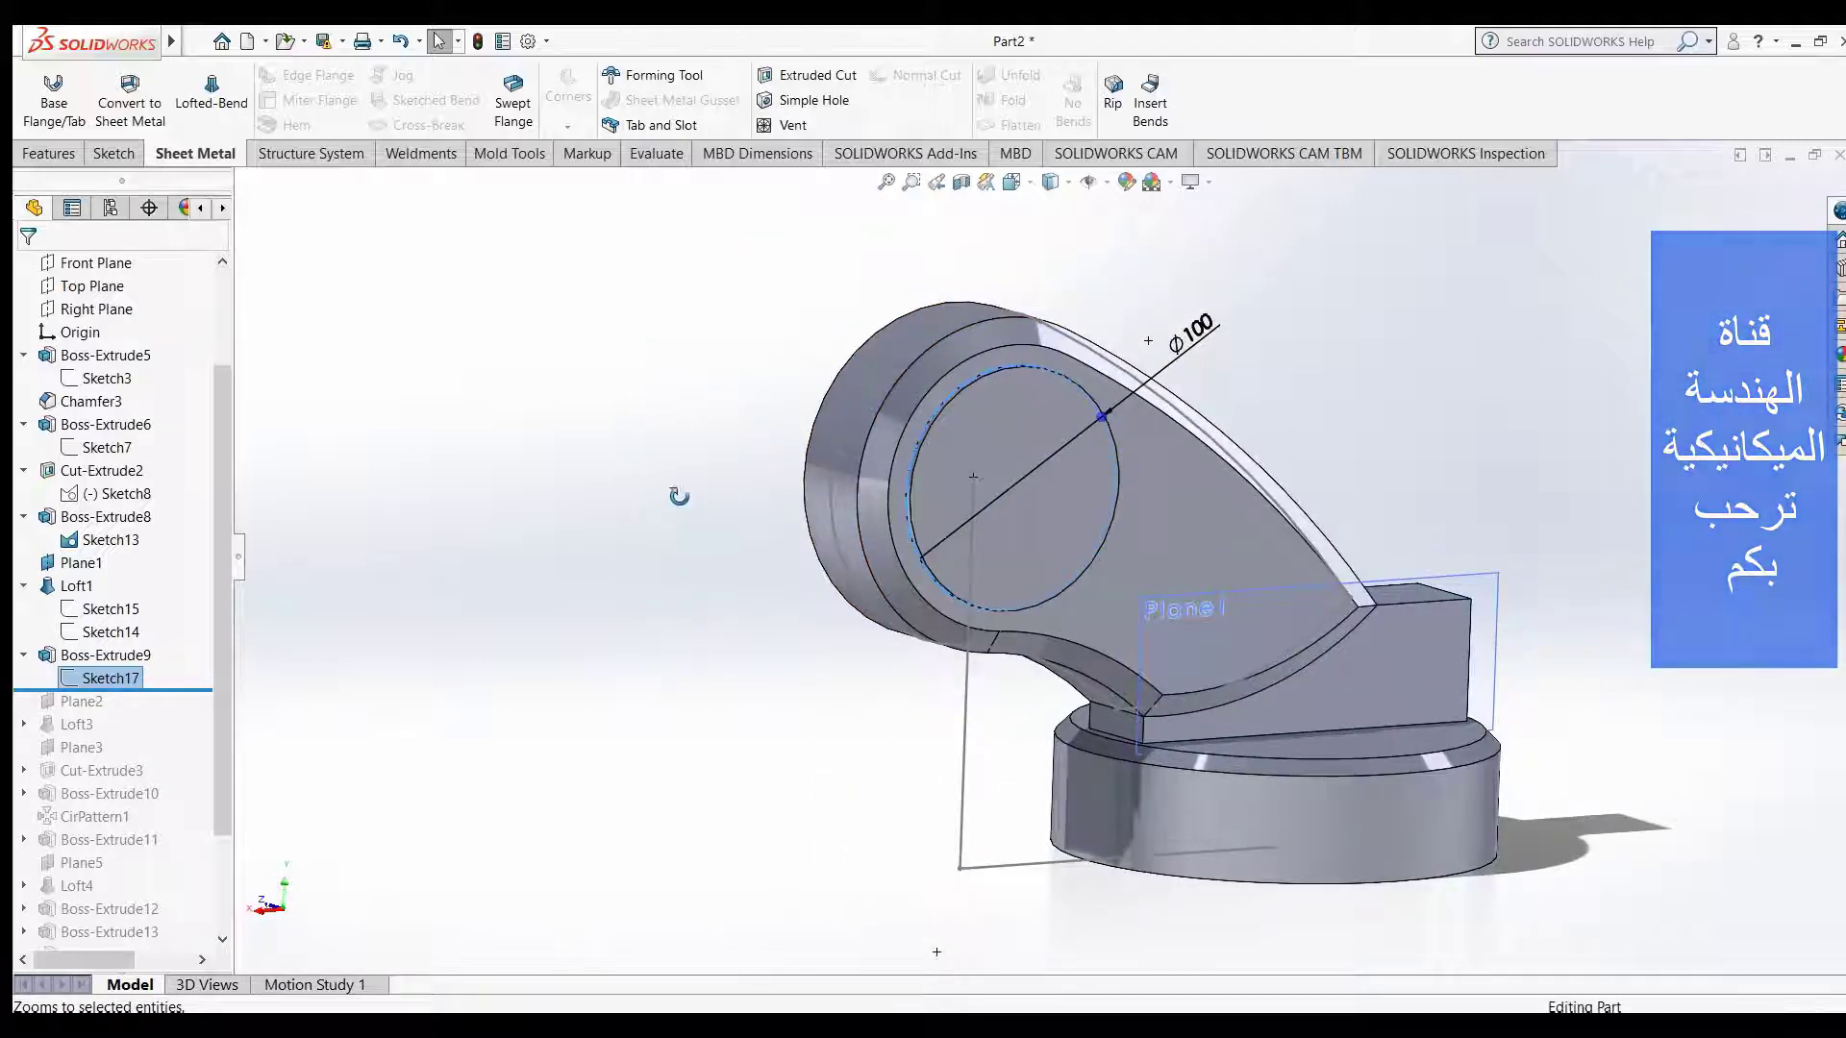
middle_click_drag(648, 494, 709, 516)
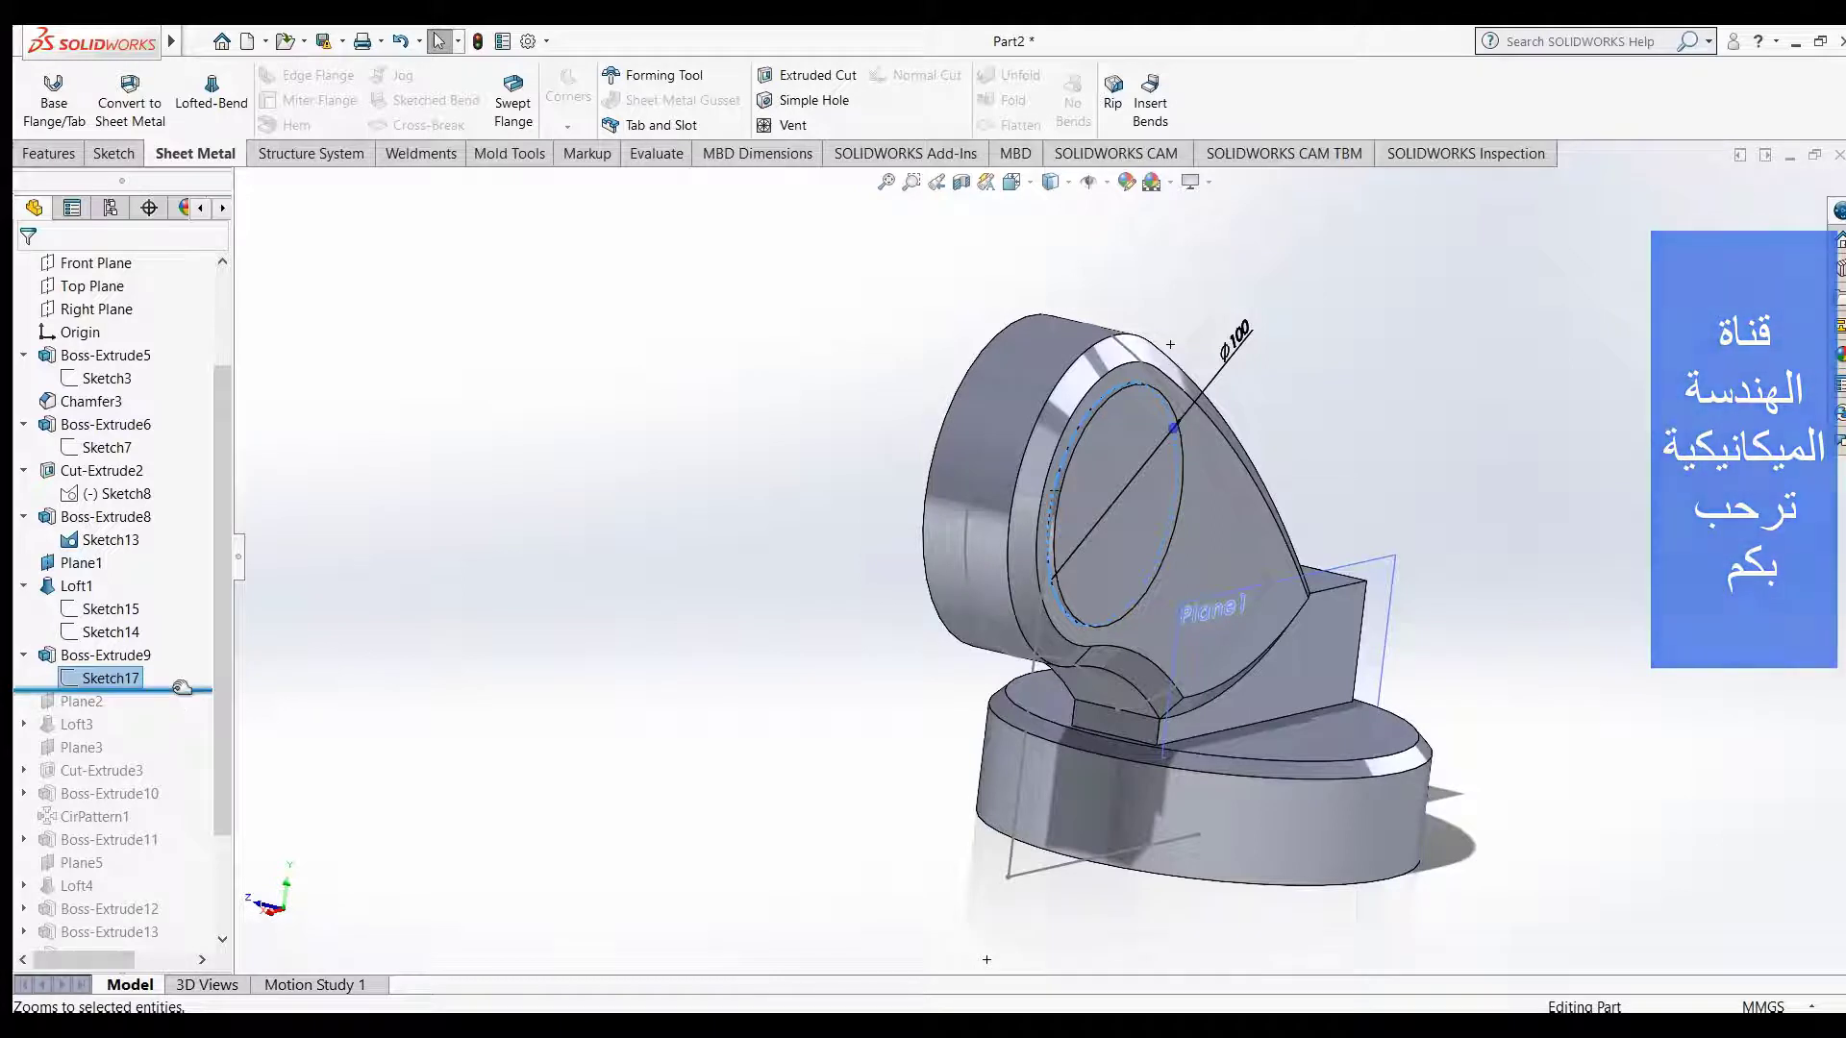
- Roll forward through Plane2, viewing it on the model, then through Loft3
left_click_drag(181, 688, 173, 707)
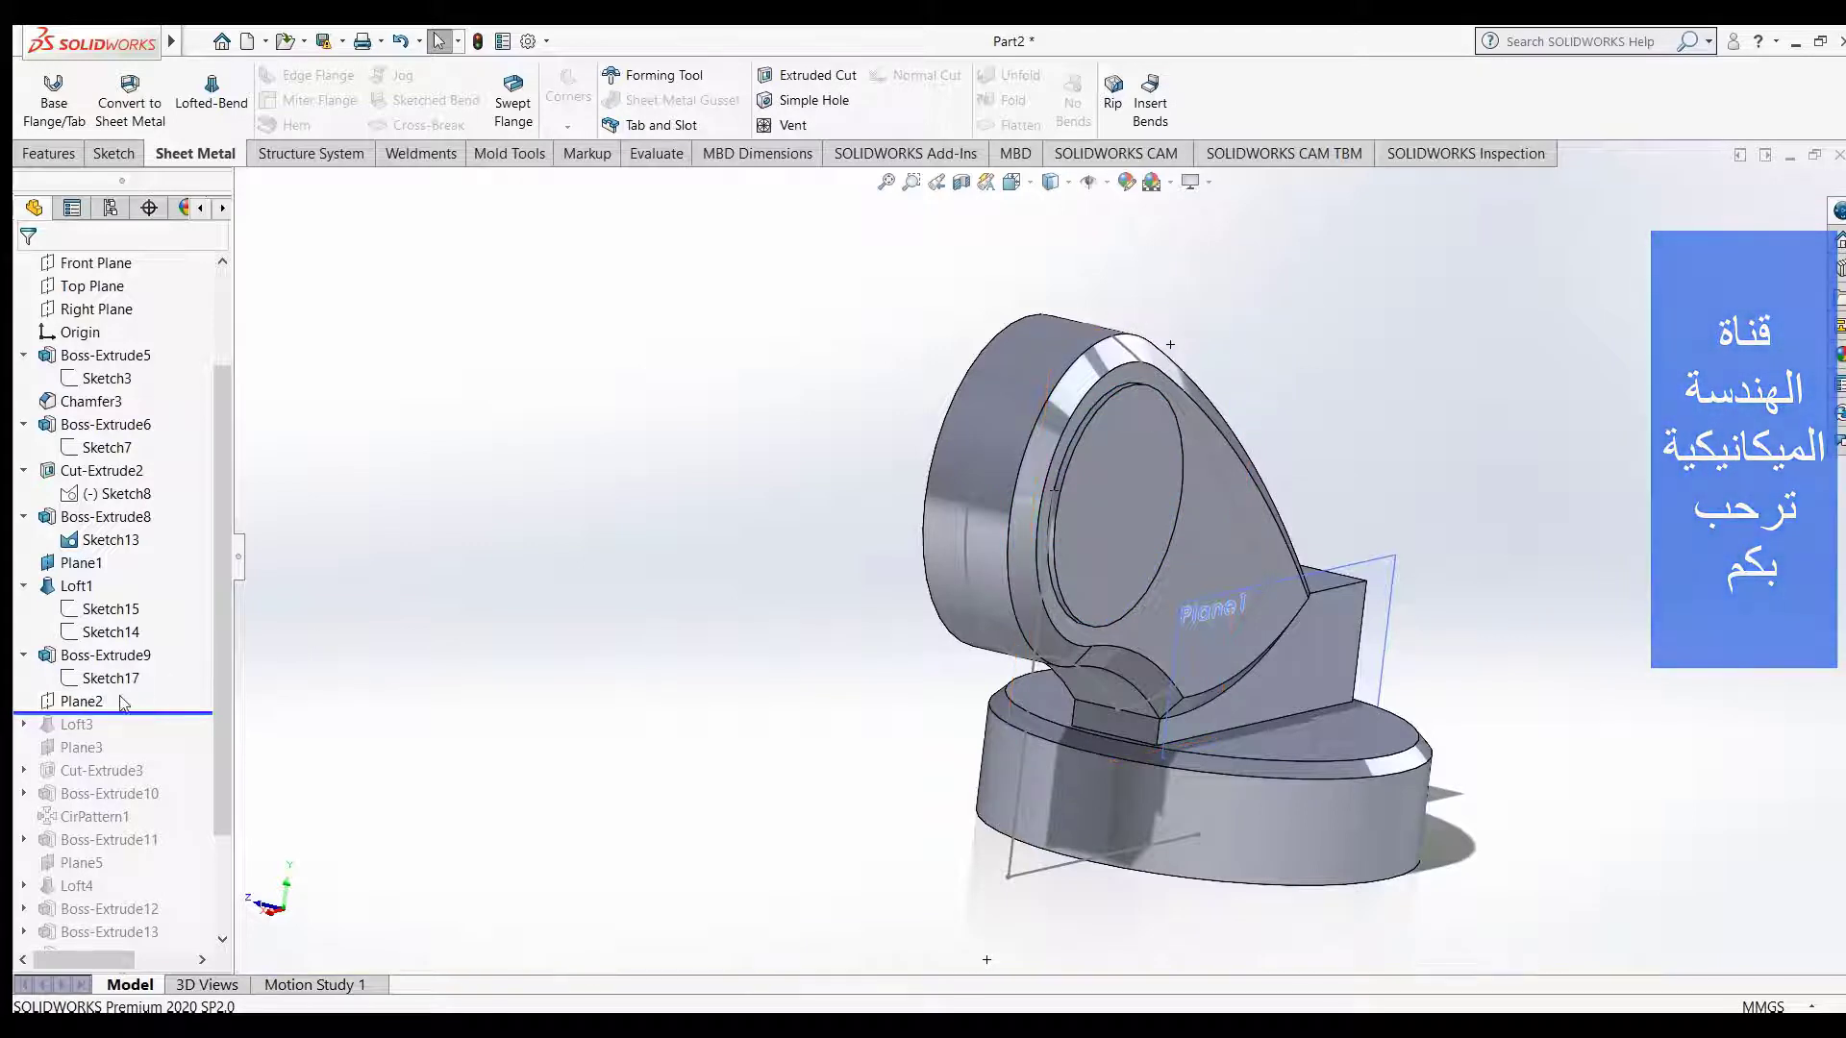
left_click(88, 704)
right_click(88, 705)
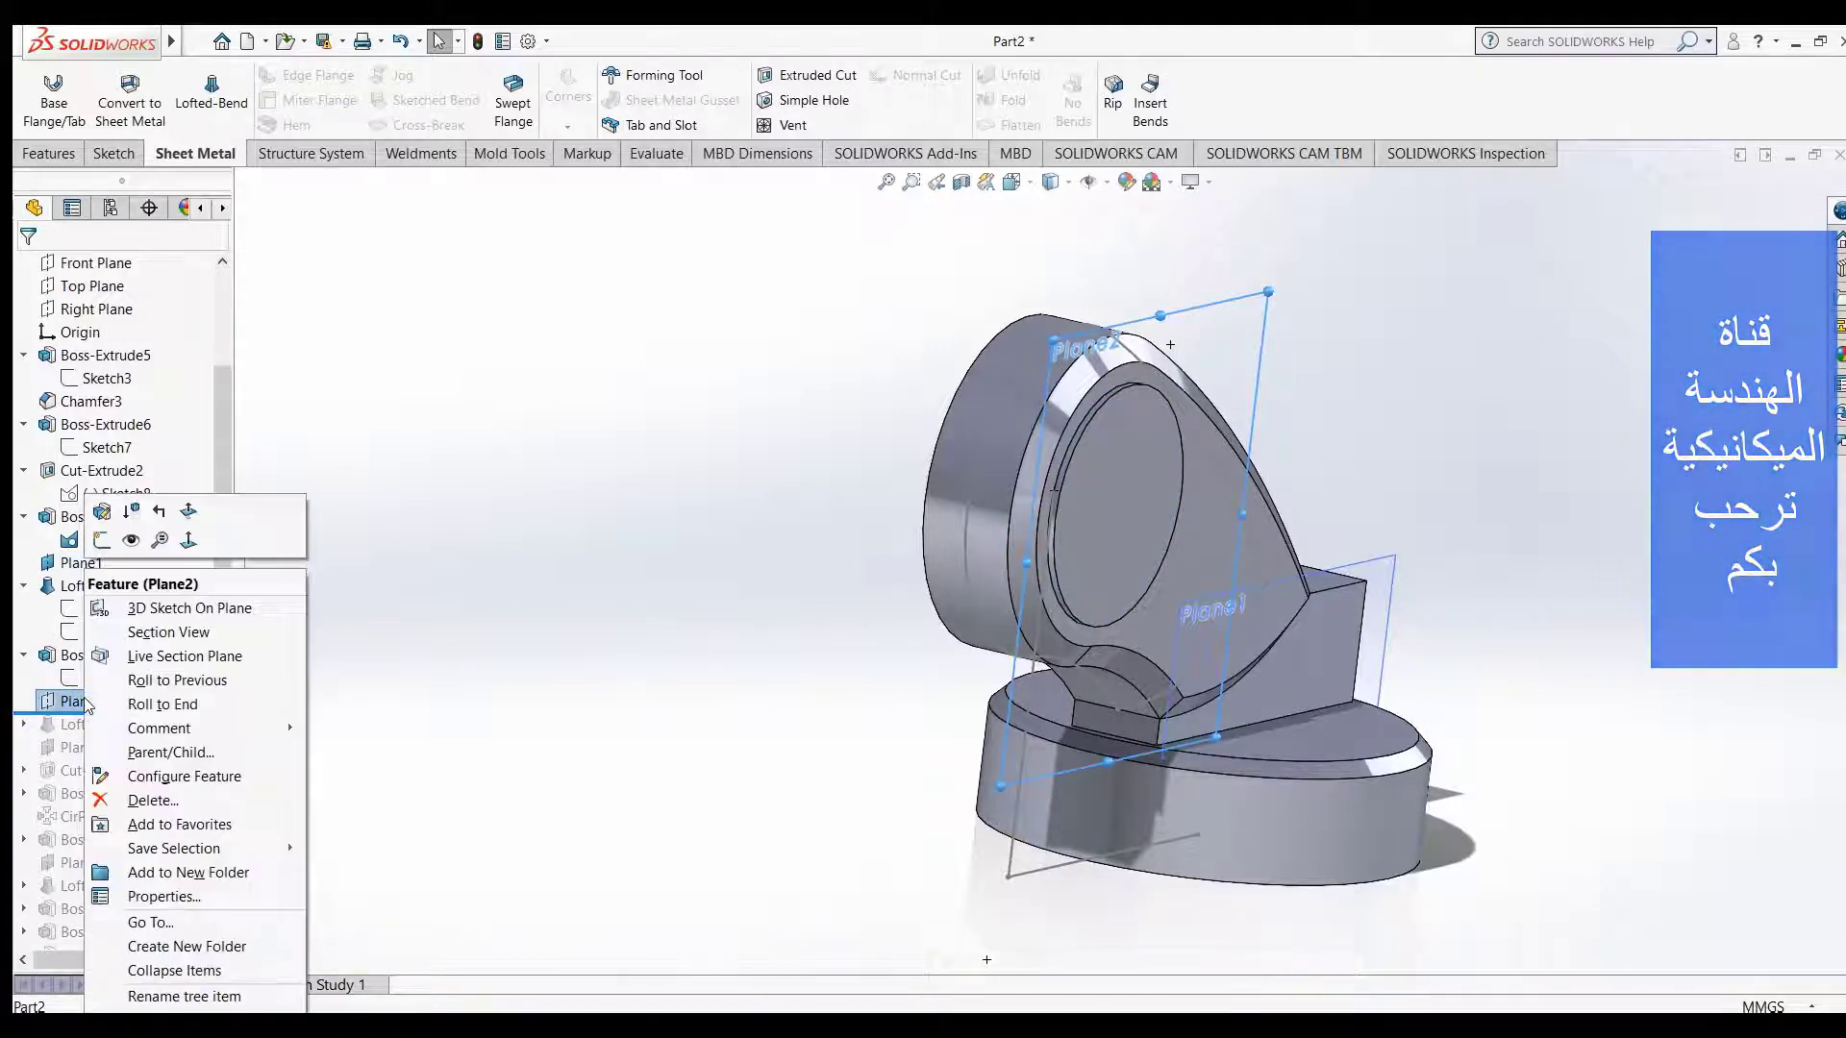
left_click(131, 545)
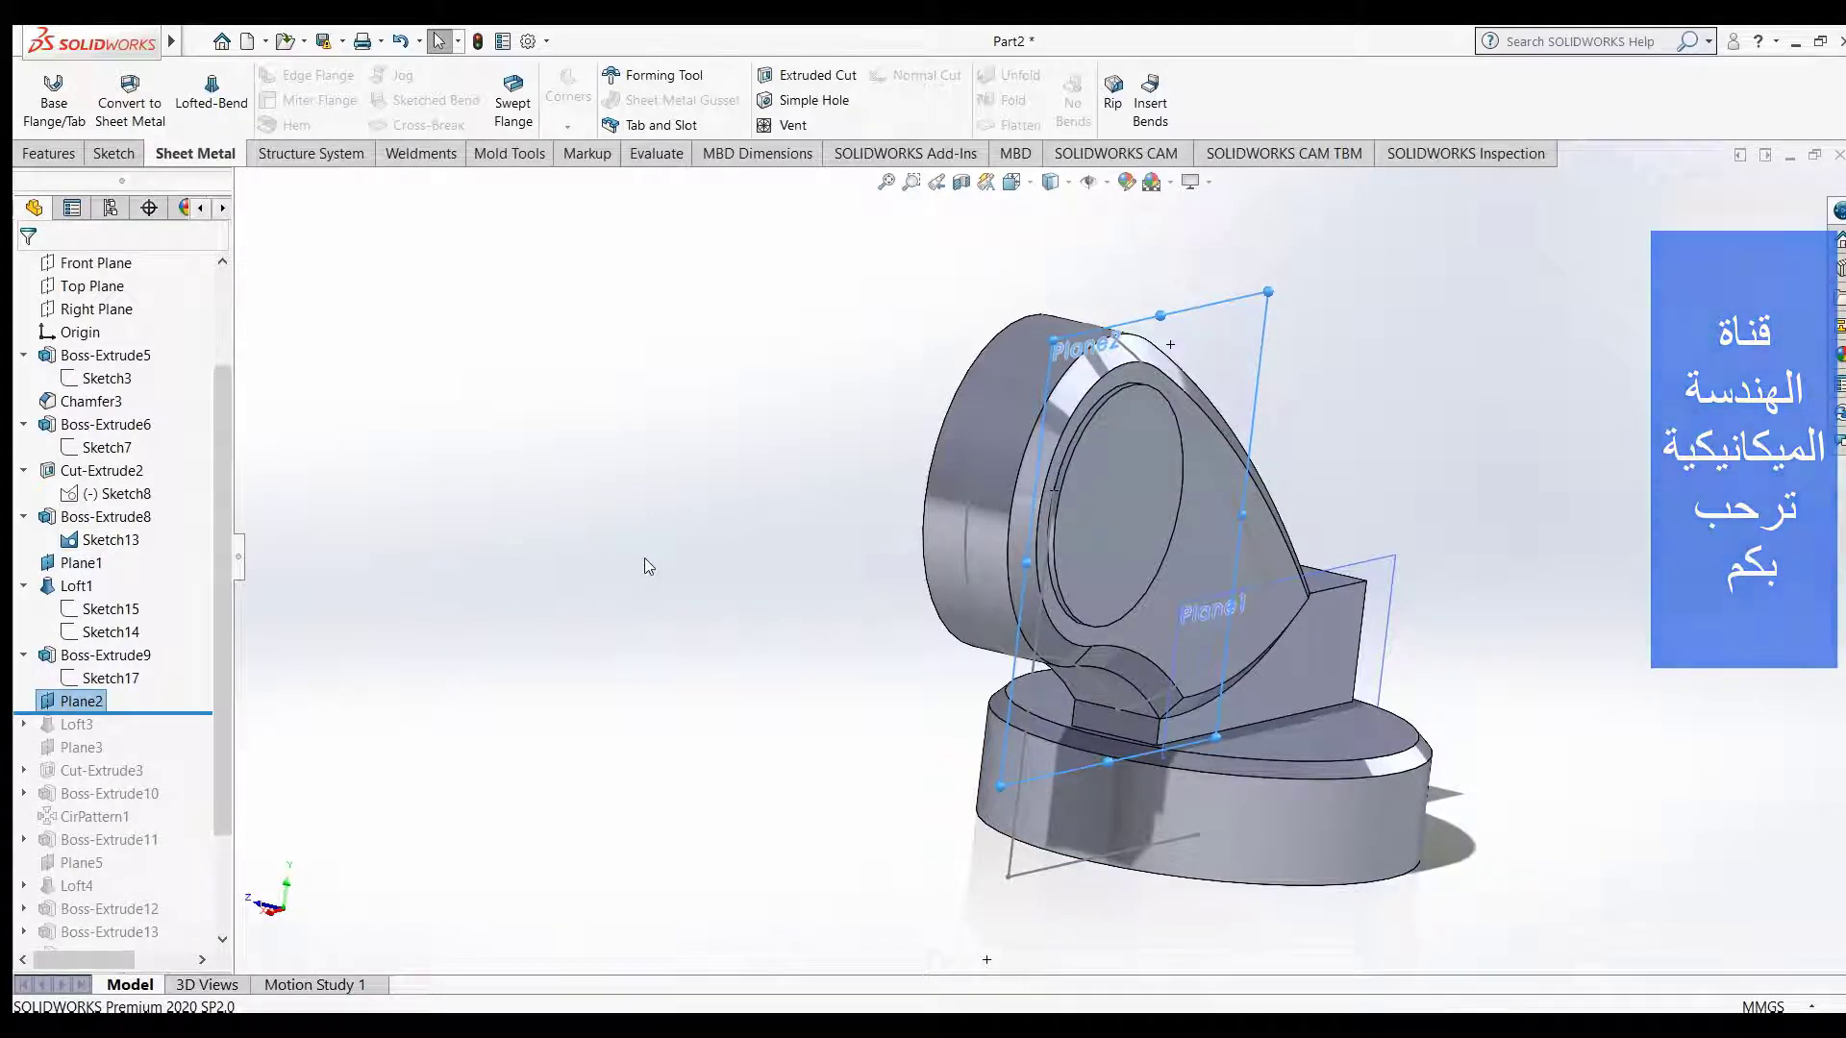
mouse_move(631, 563)
middle_mouse_down()
mouse_move(639, 602)
mouse_move(672, 589)
mouse_move(627, 552)
middle_mouse_up()
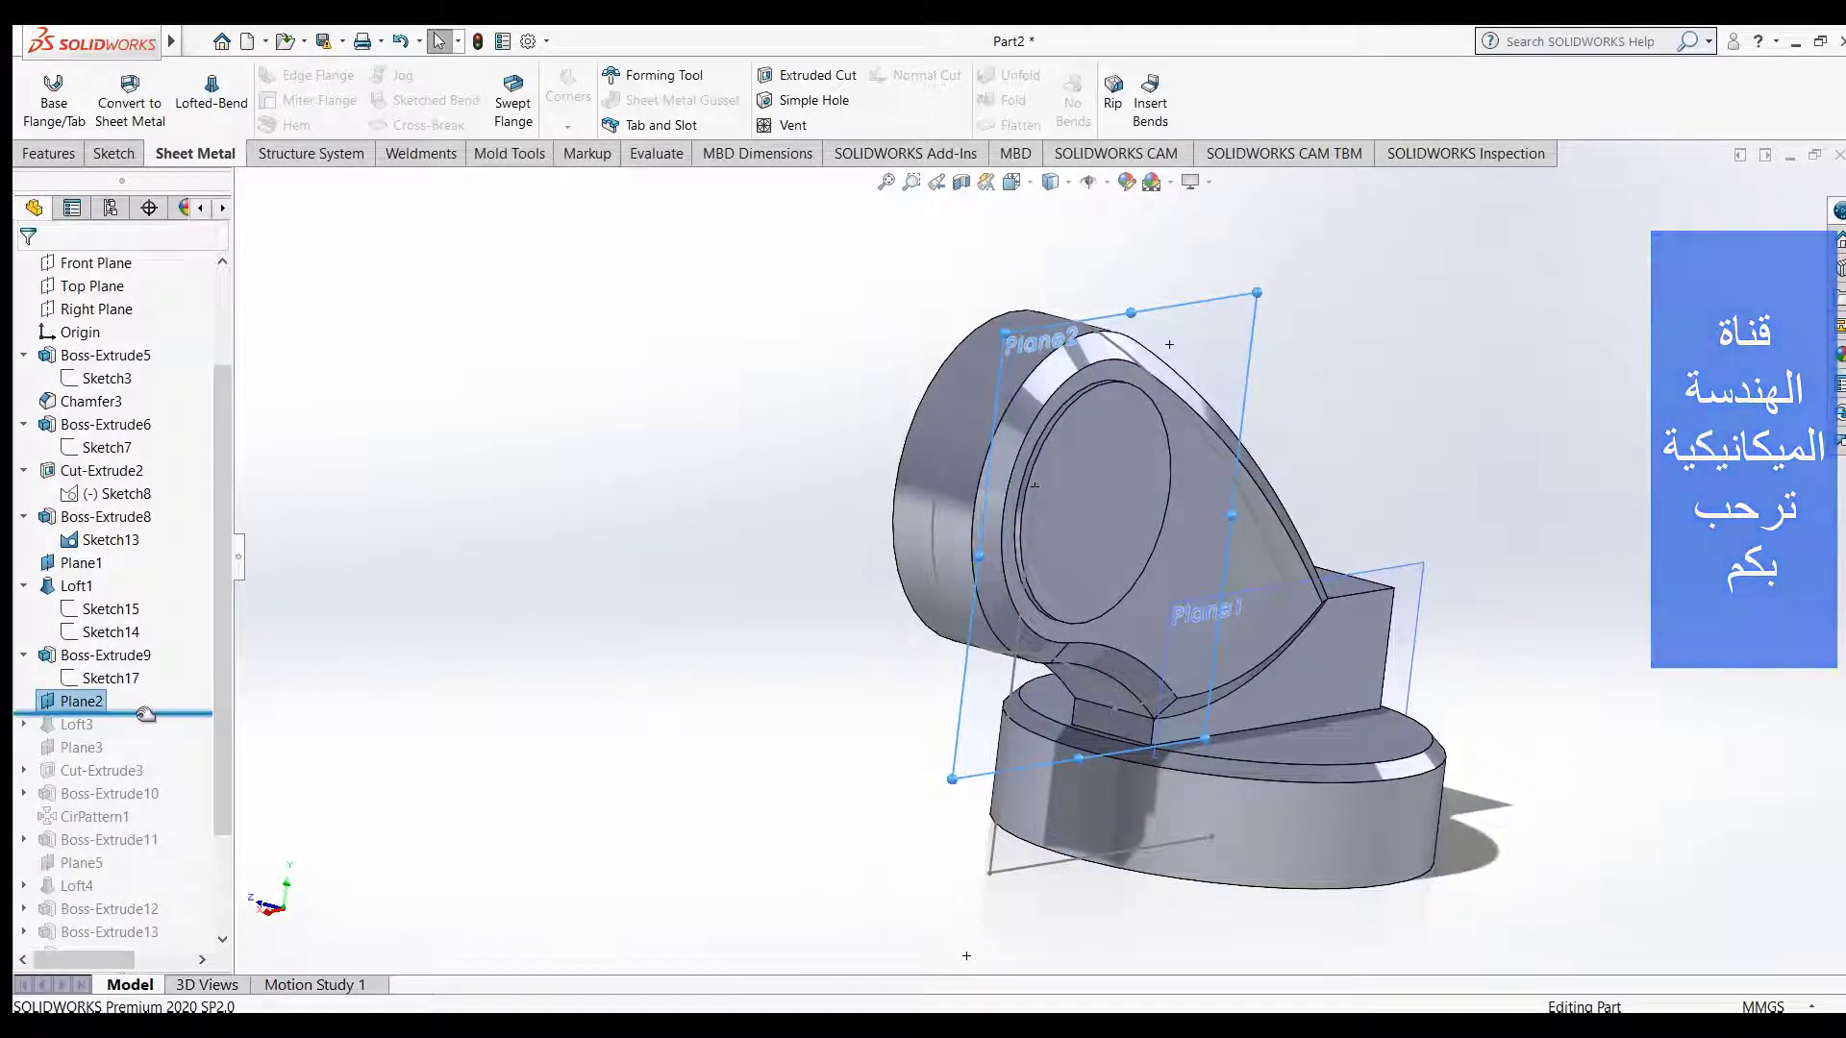
left_click_drag(145, 713, 144, 736)
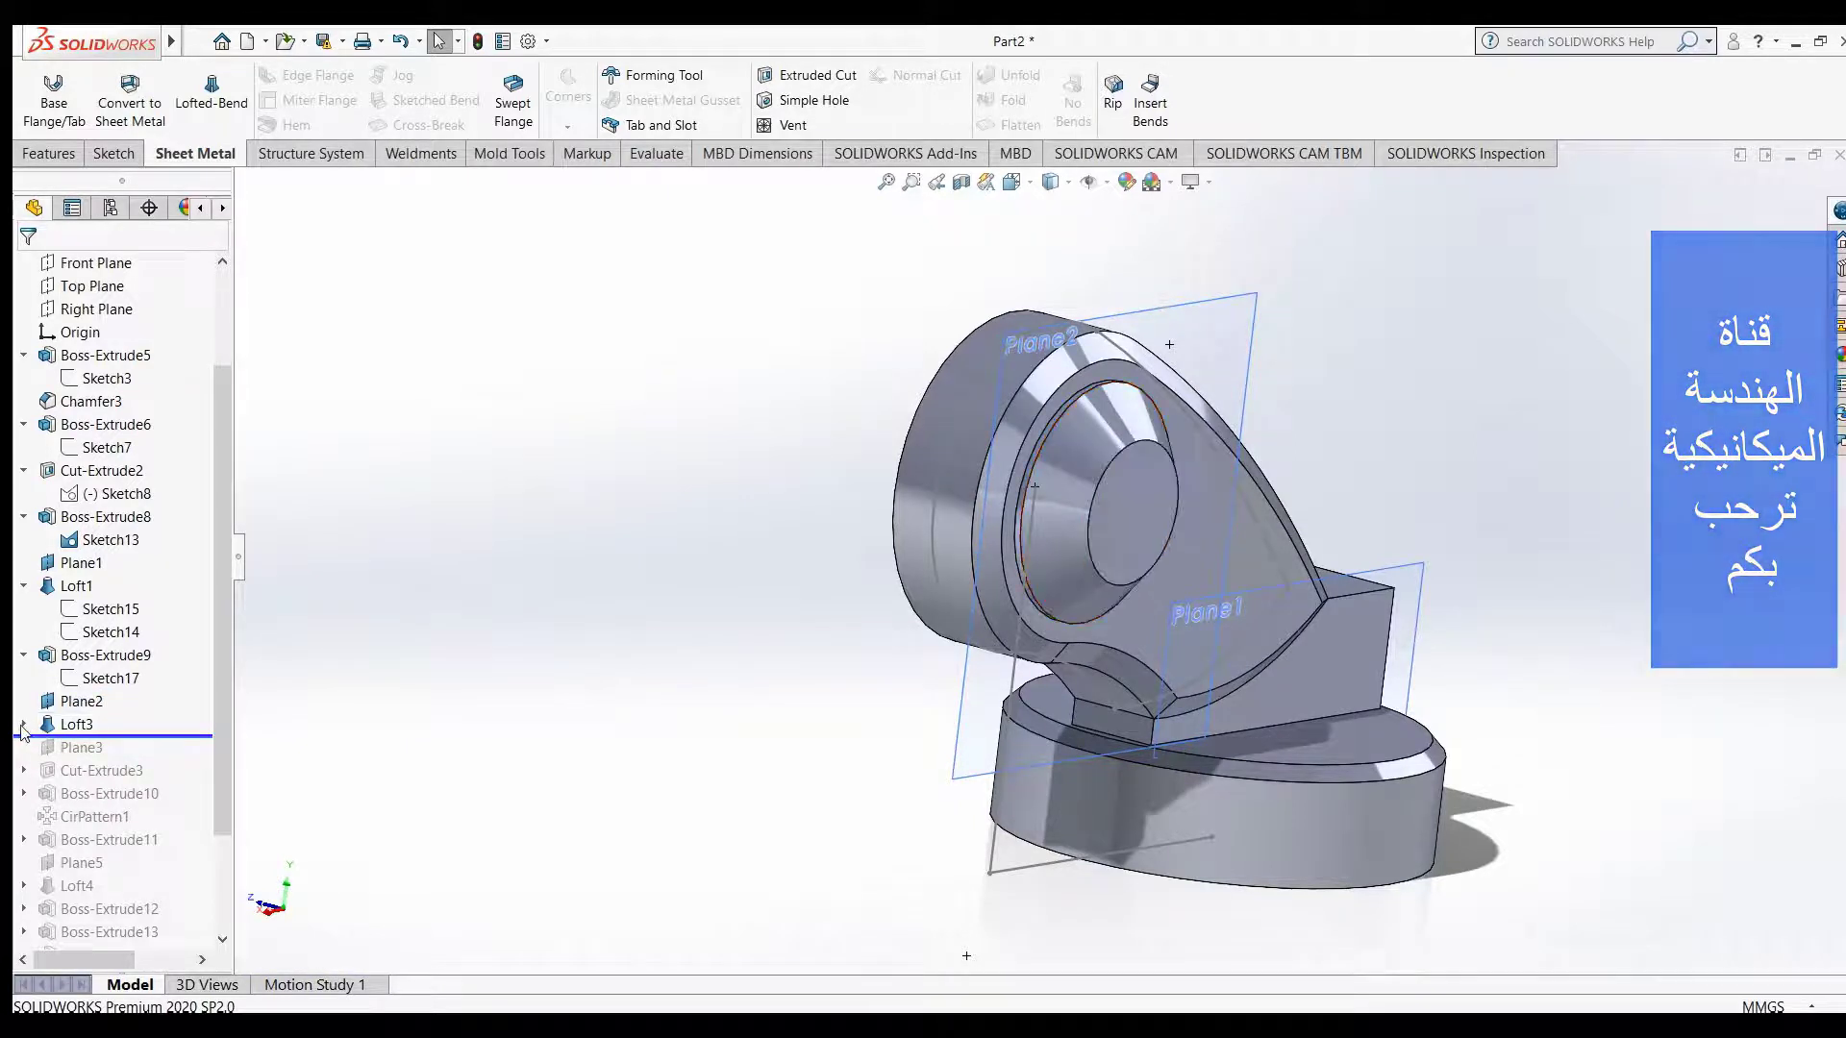
- Show Loft3's Sketch19 circle on the boss and zoom in on it
left_click(76, 726)
left_click(99, 748)
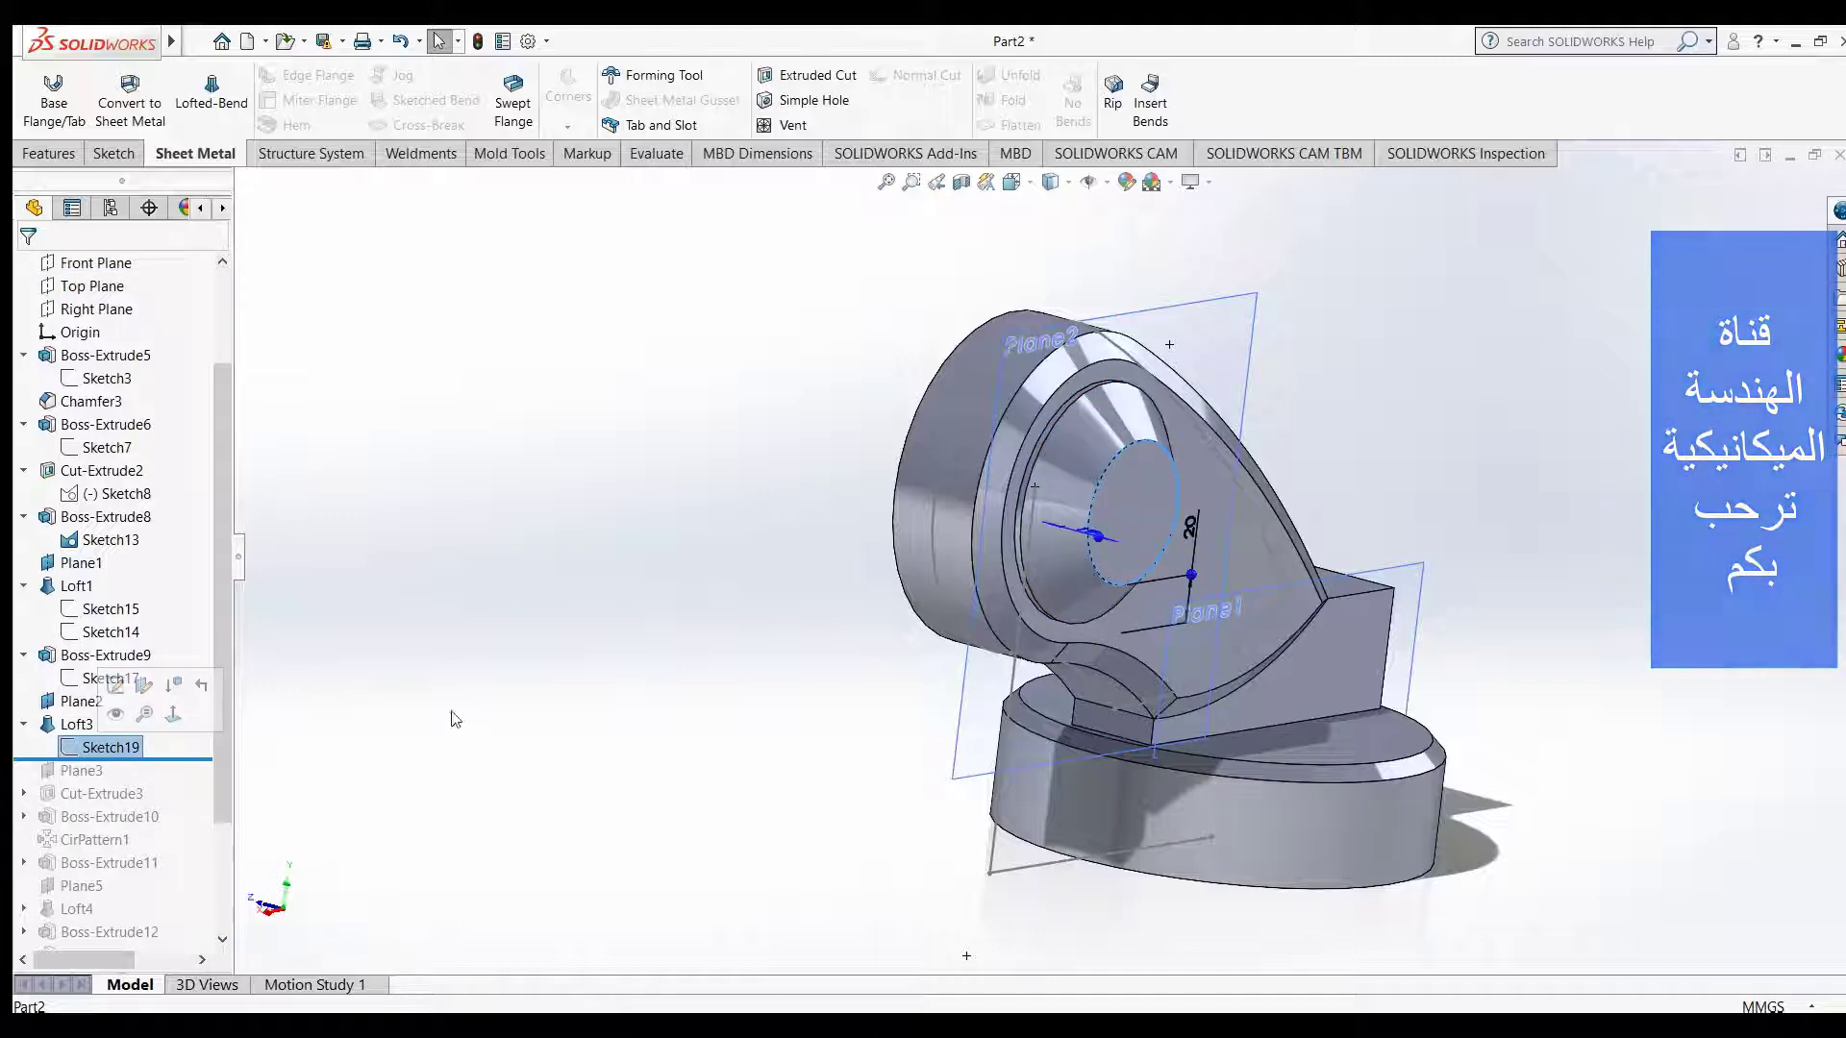
middle_click_drag(647, 639, 603, 623)
key("Escape")
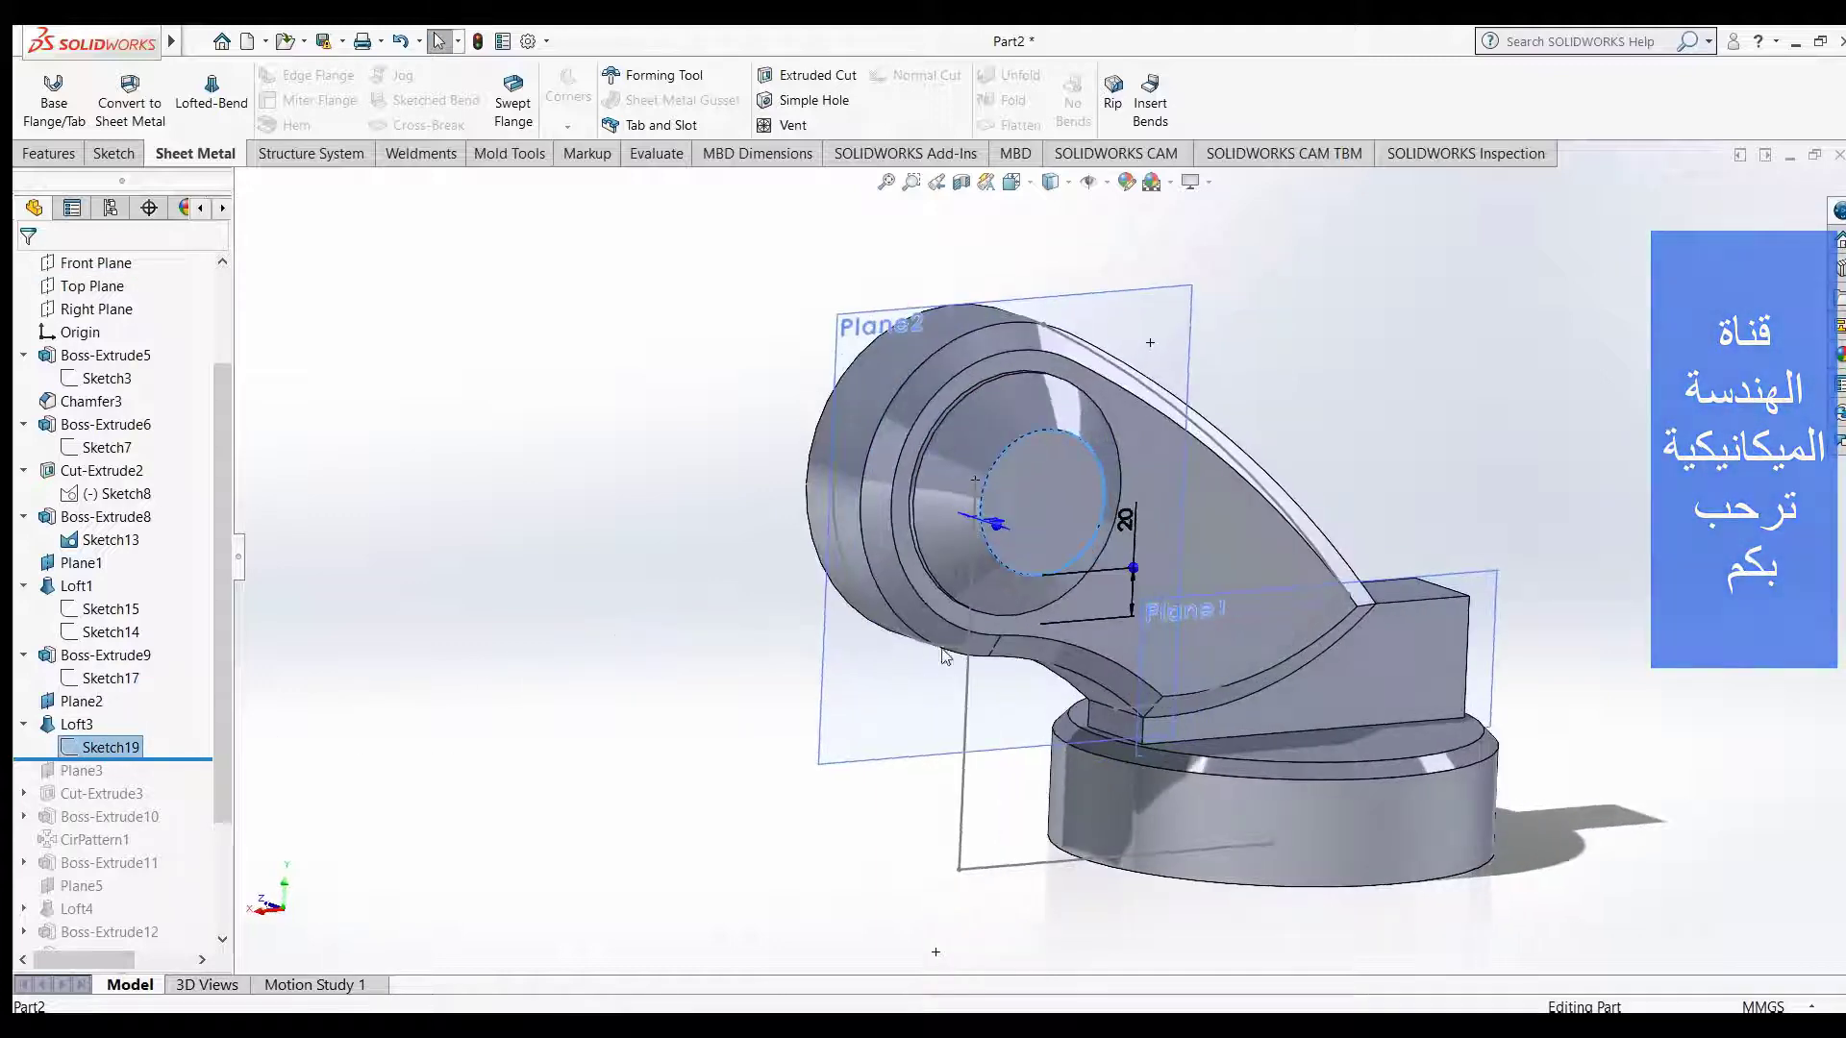
scroll(1057, 568, "up", 2)
scroll(1057, 567, "down", 2)
scroll(1055, 563, "down", 3)
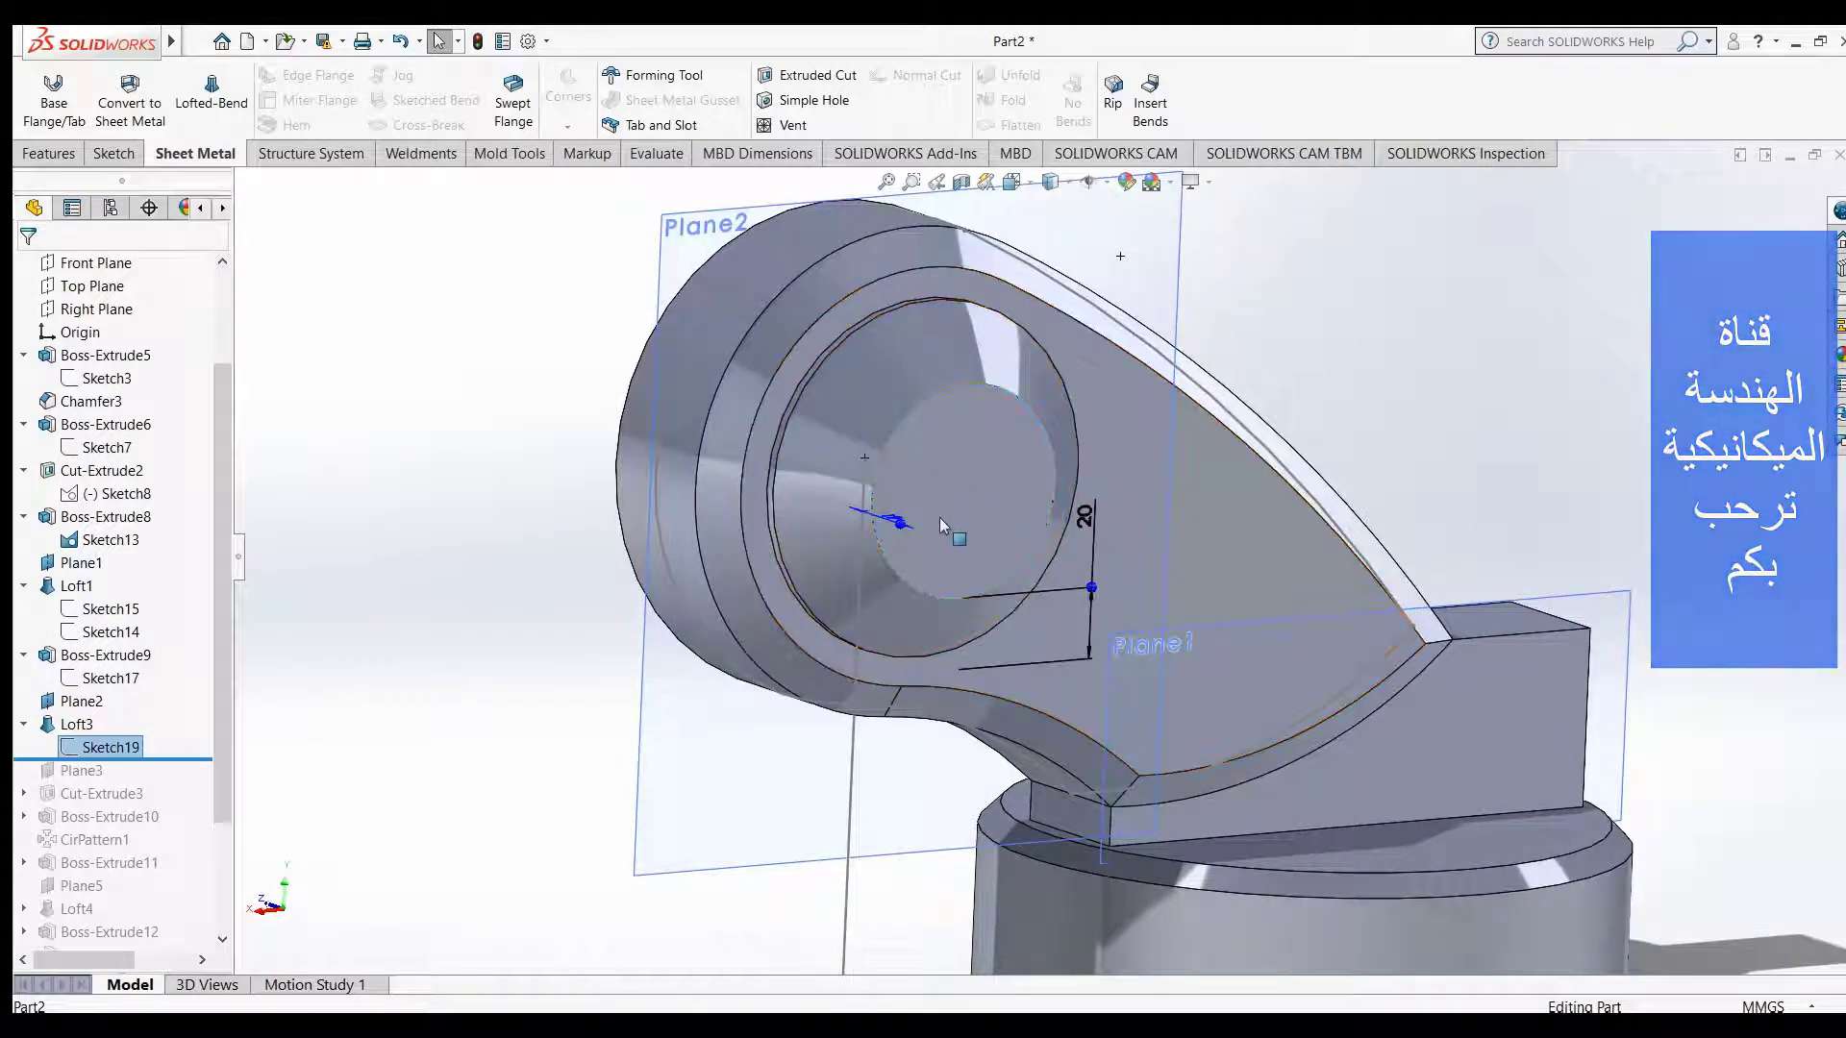
scroll(941, 513, "down", 1)
scroll(941, 513, "down", 2)
scroll(913, 567, "down", 2)
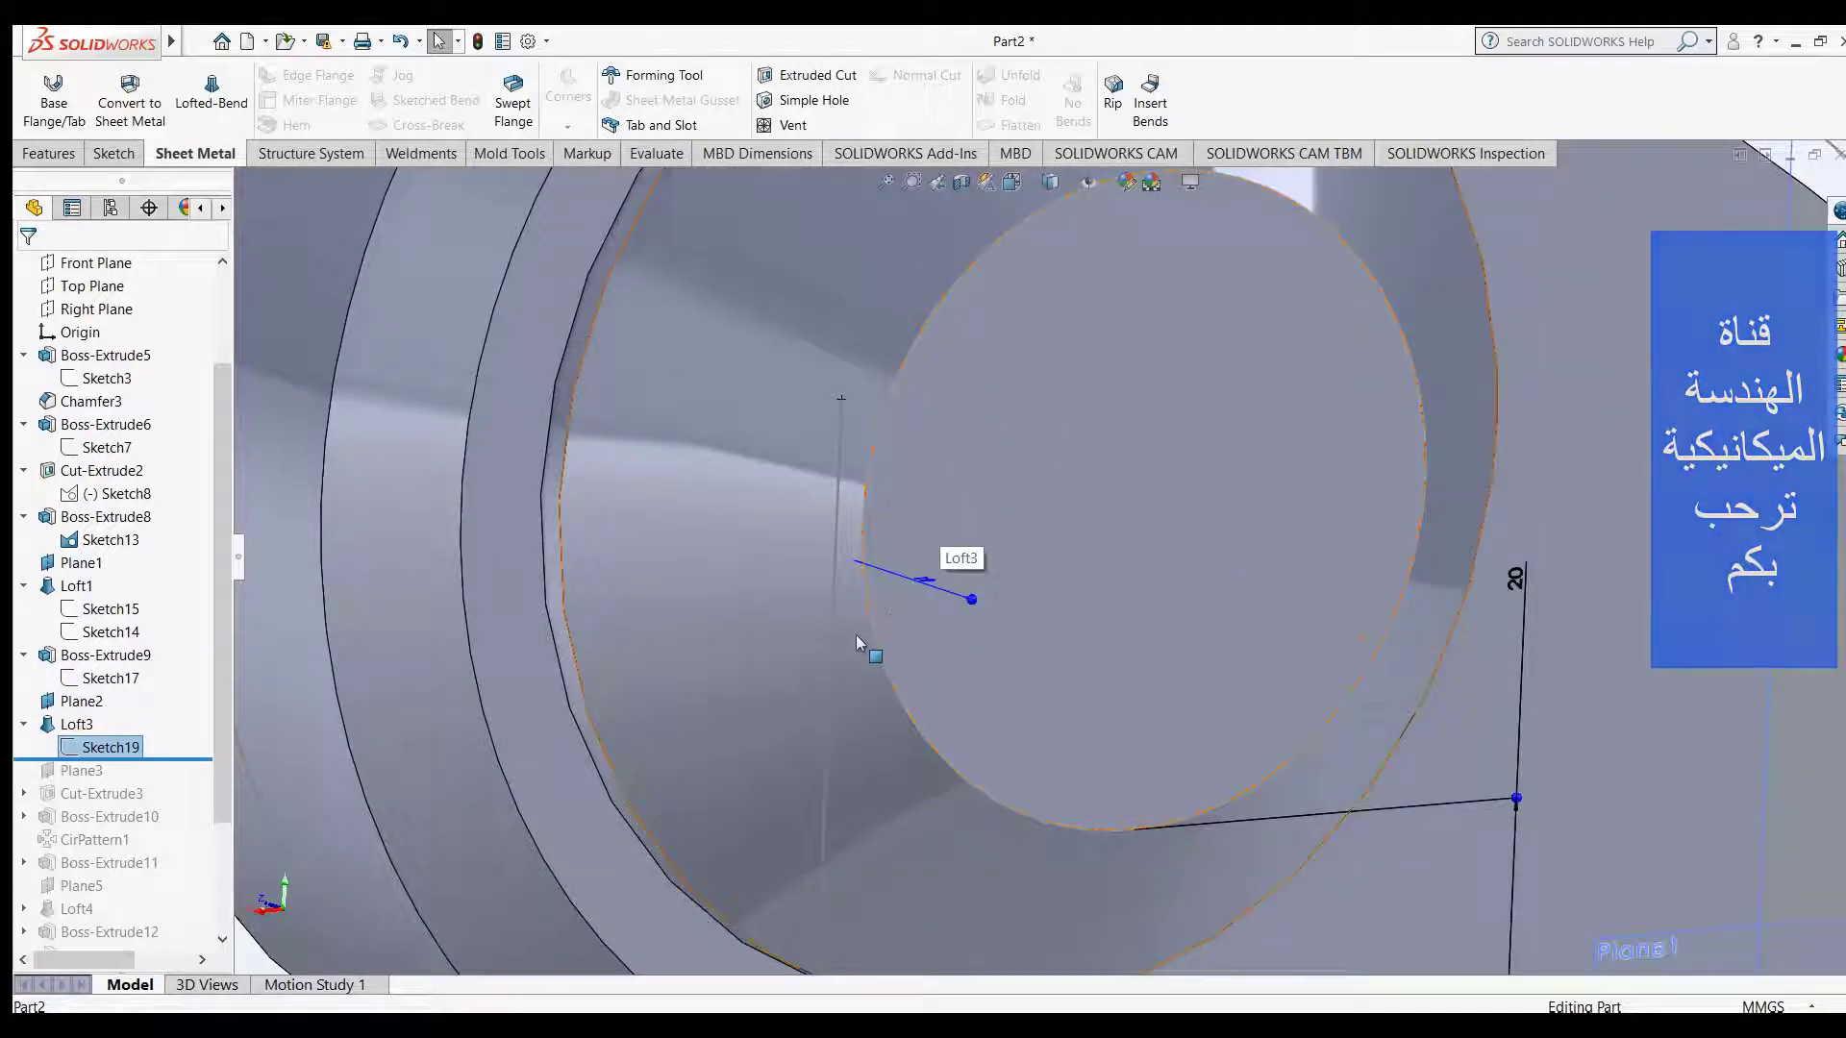
- Orbit around the inner circle's loft profile, then roll forward to include Plane3
mouse_move(859, 637)
middle_mouse_down()
mouse_move(842, 753)
mouse_move(825, 749)
middle_mouse_up()
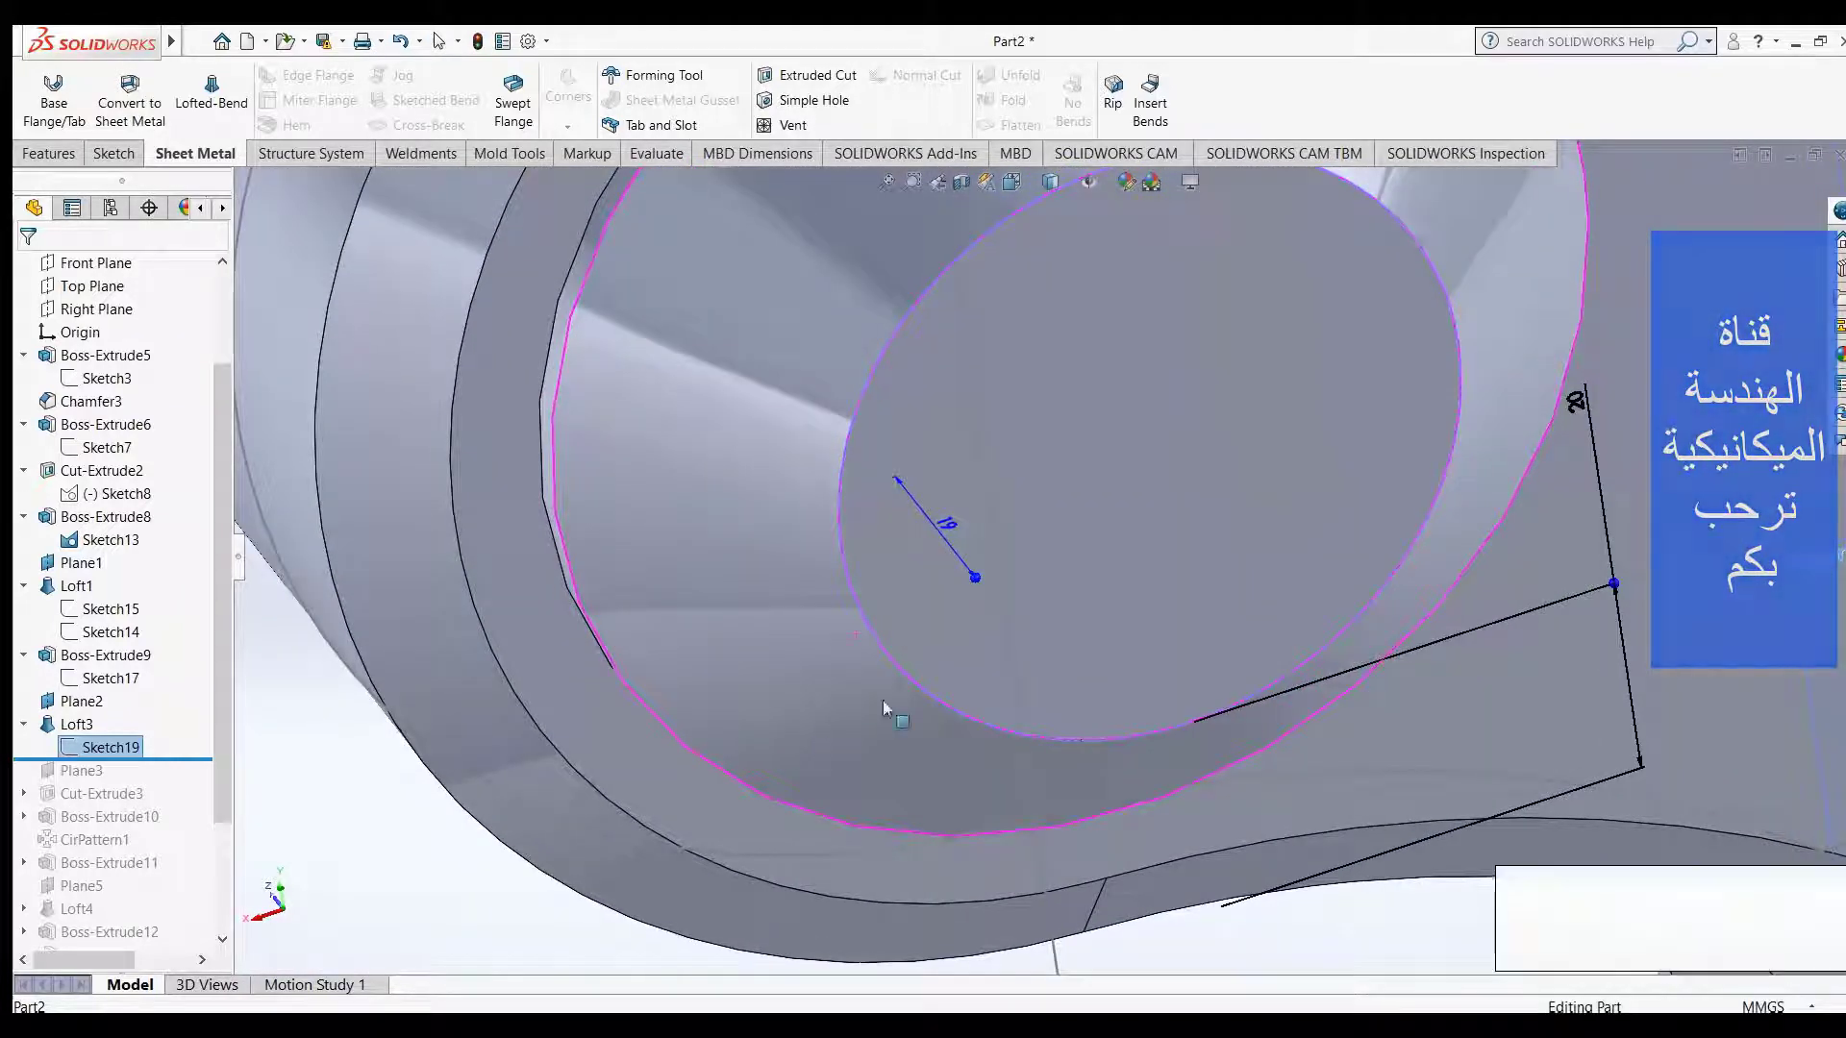
scroll(937, 689, "up", 3)
scroll(938, 671, "up", 2)
middle_click_drag(990, 627, 926, 640)
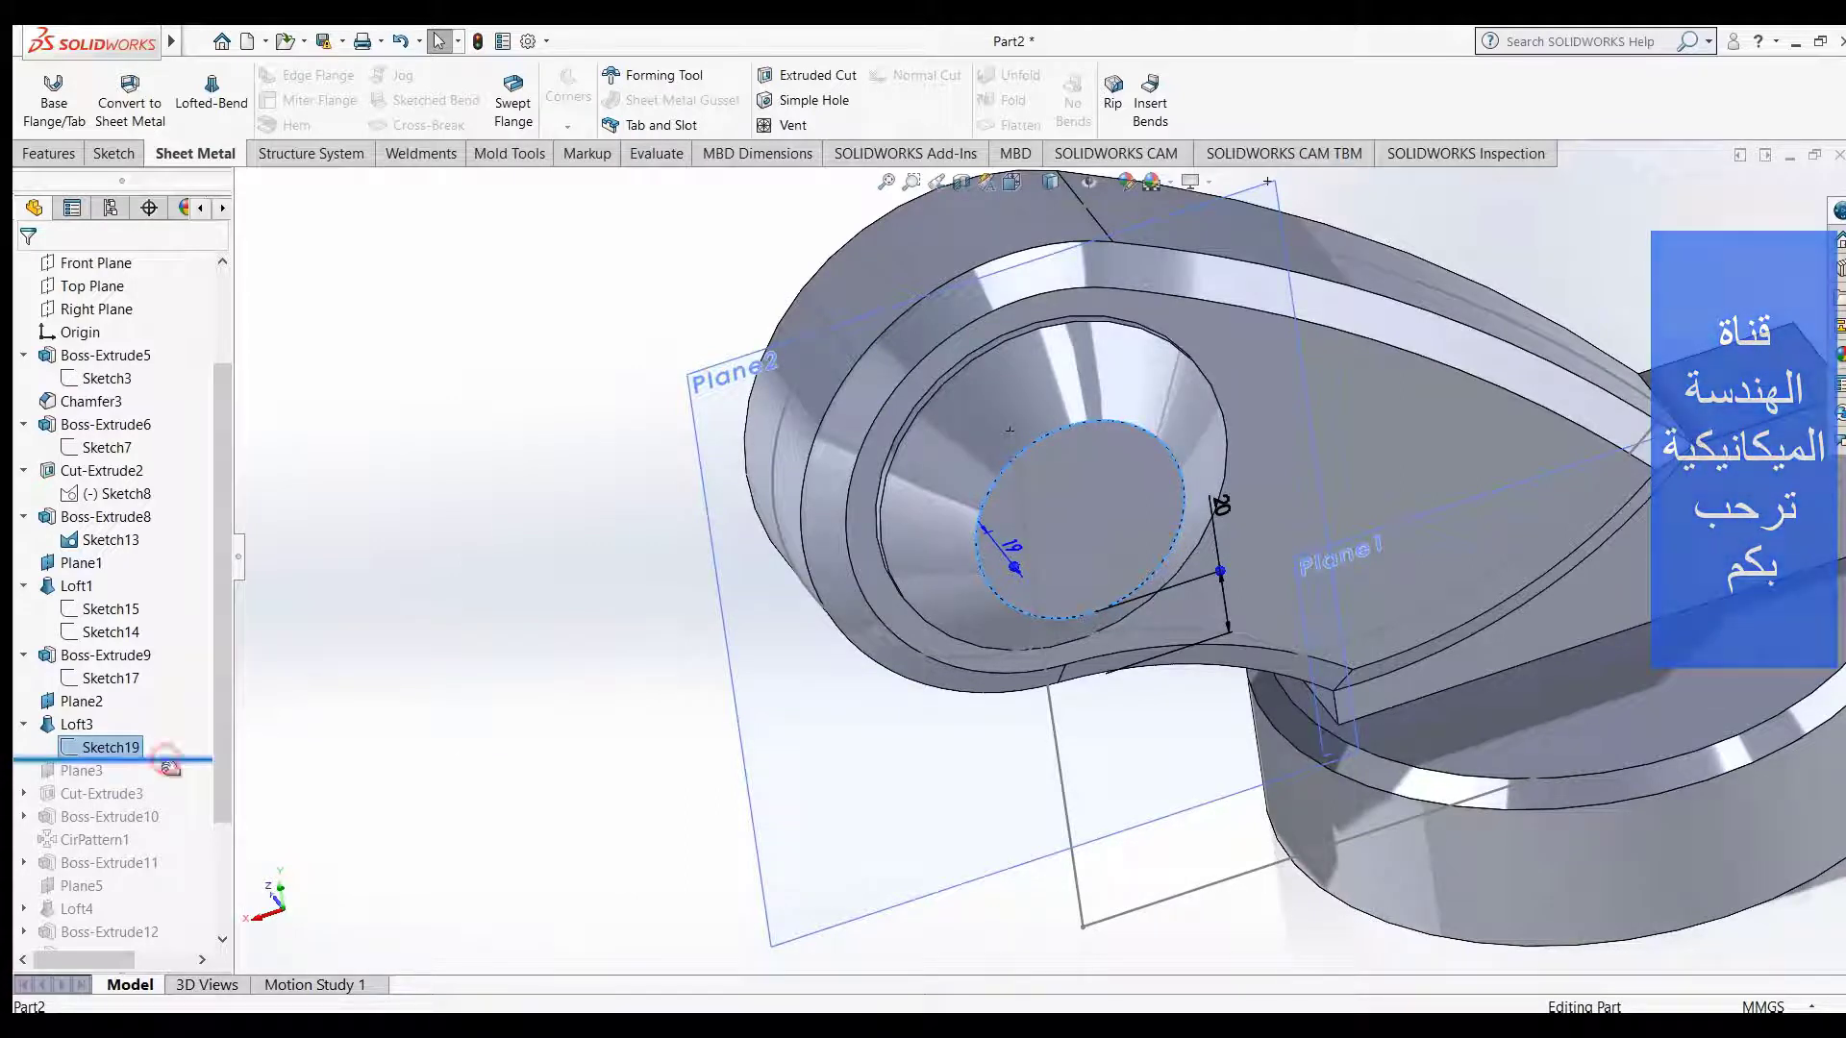
left_click_drag(169, 767, 166, 784)
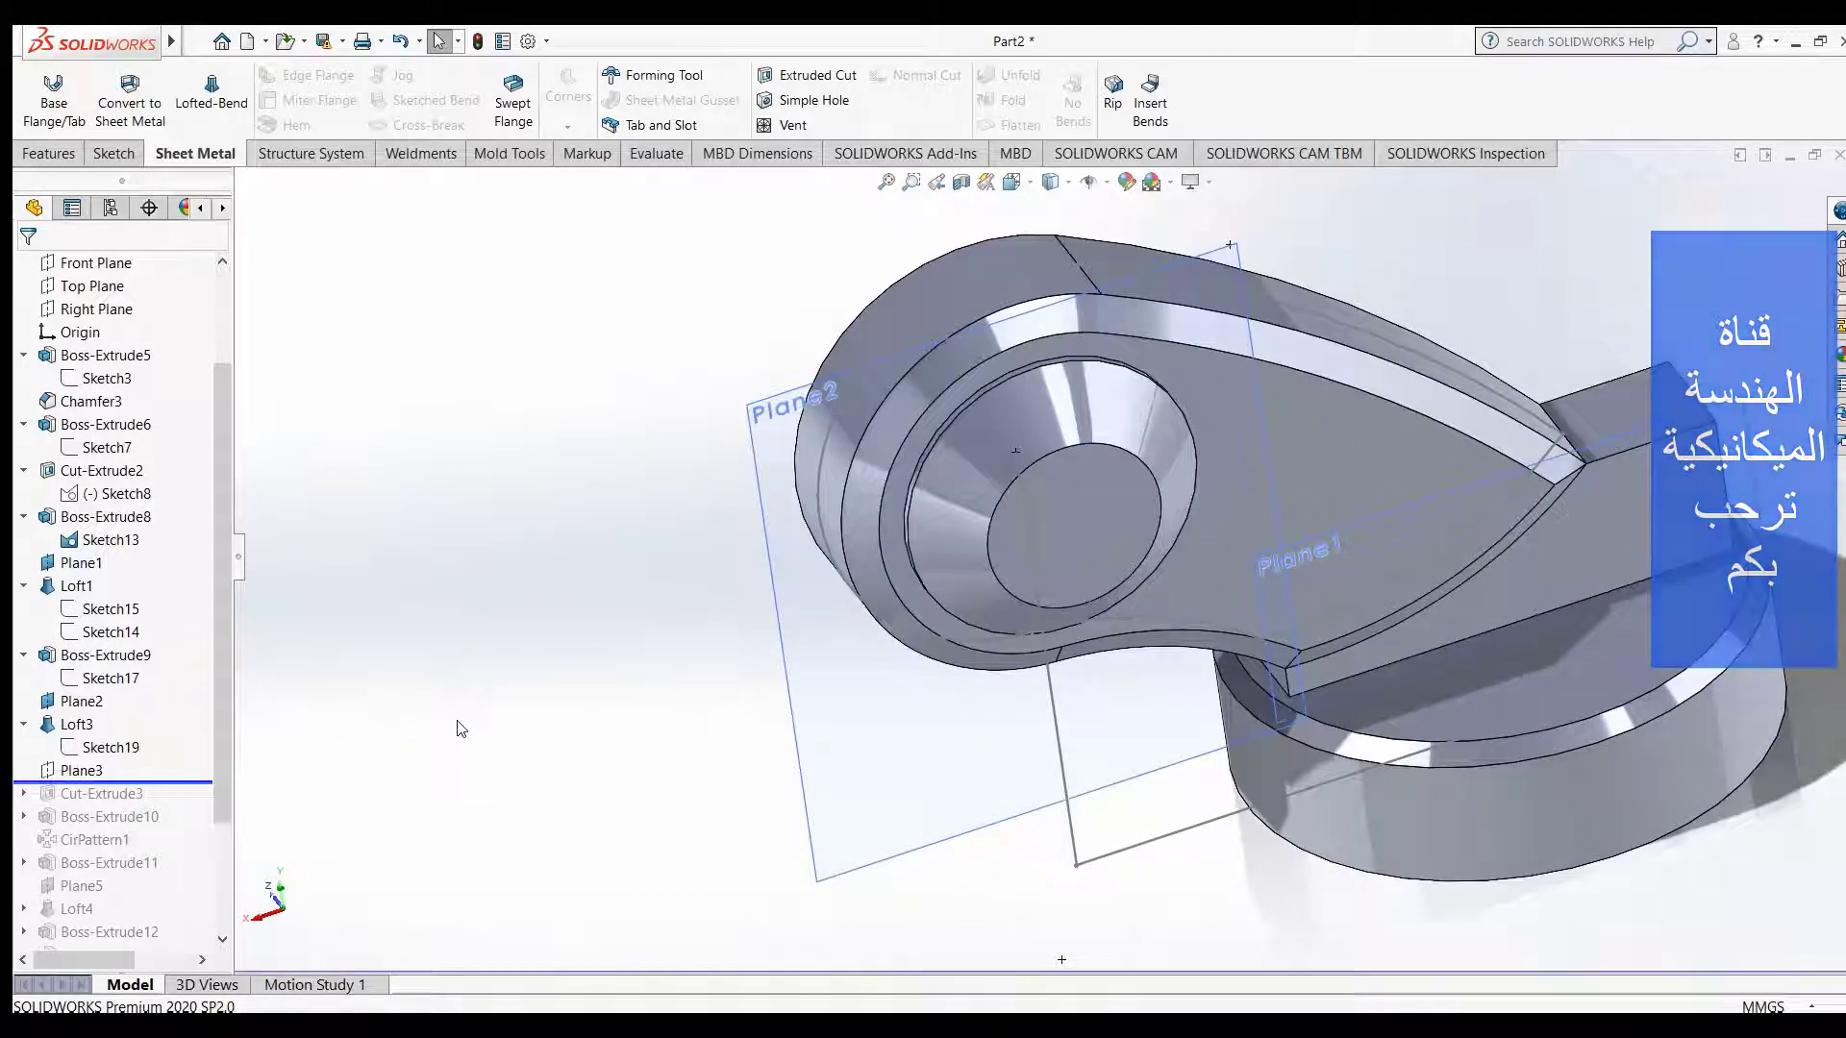
- Hide Plane1 and Plane2 in the model view
left_click(88, 567)
right_click(87, 570)
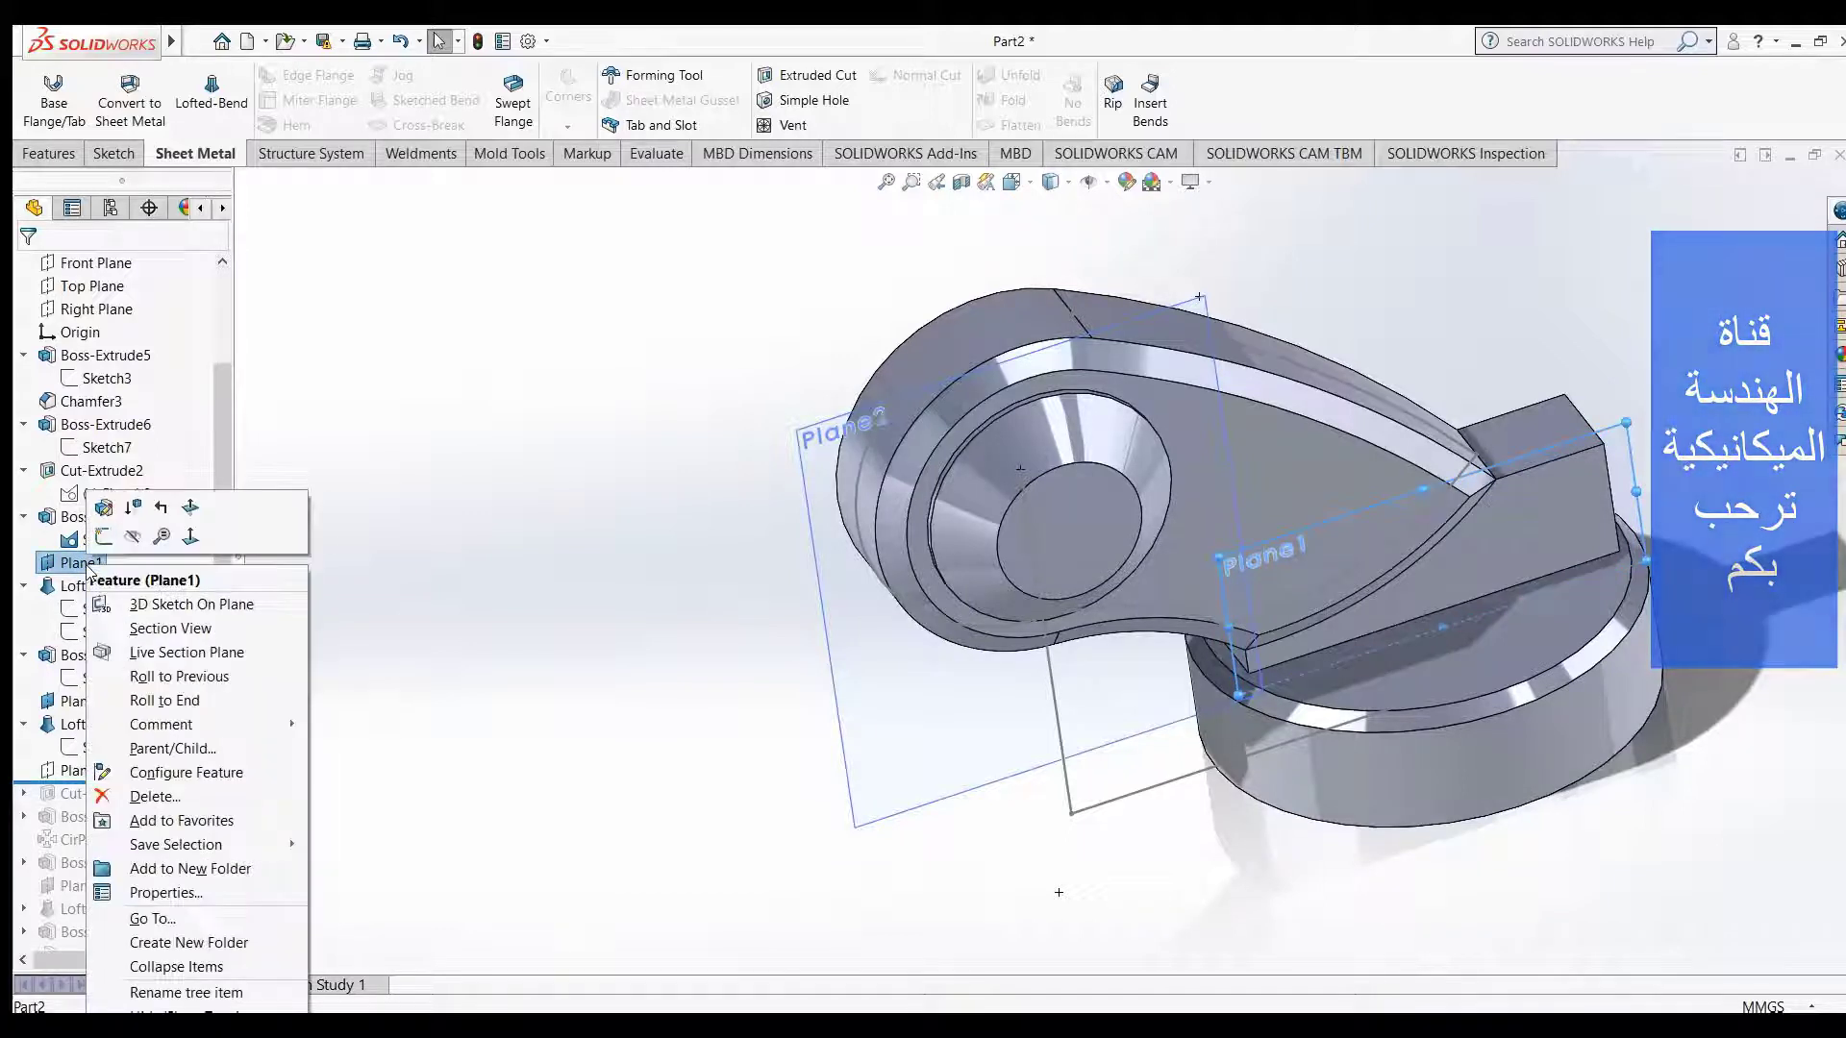
left_click(132, 535)
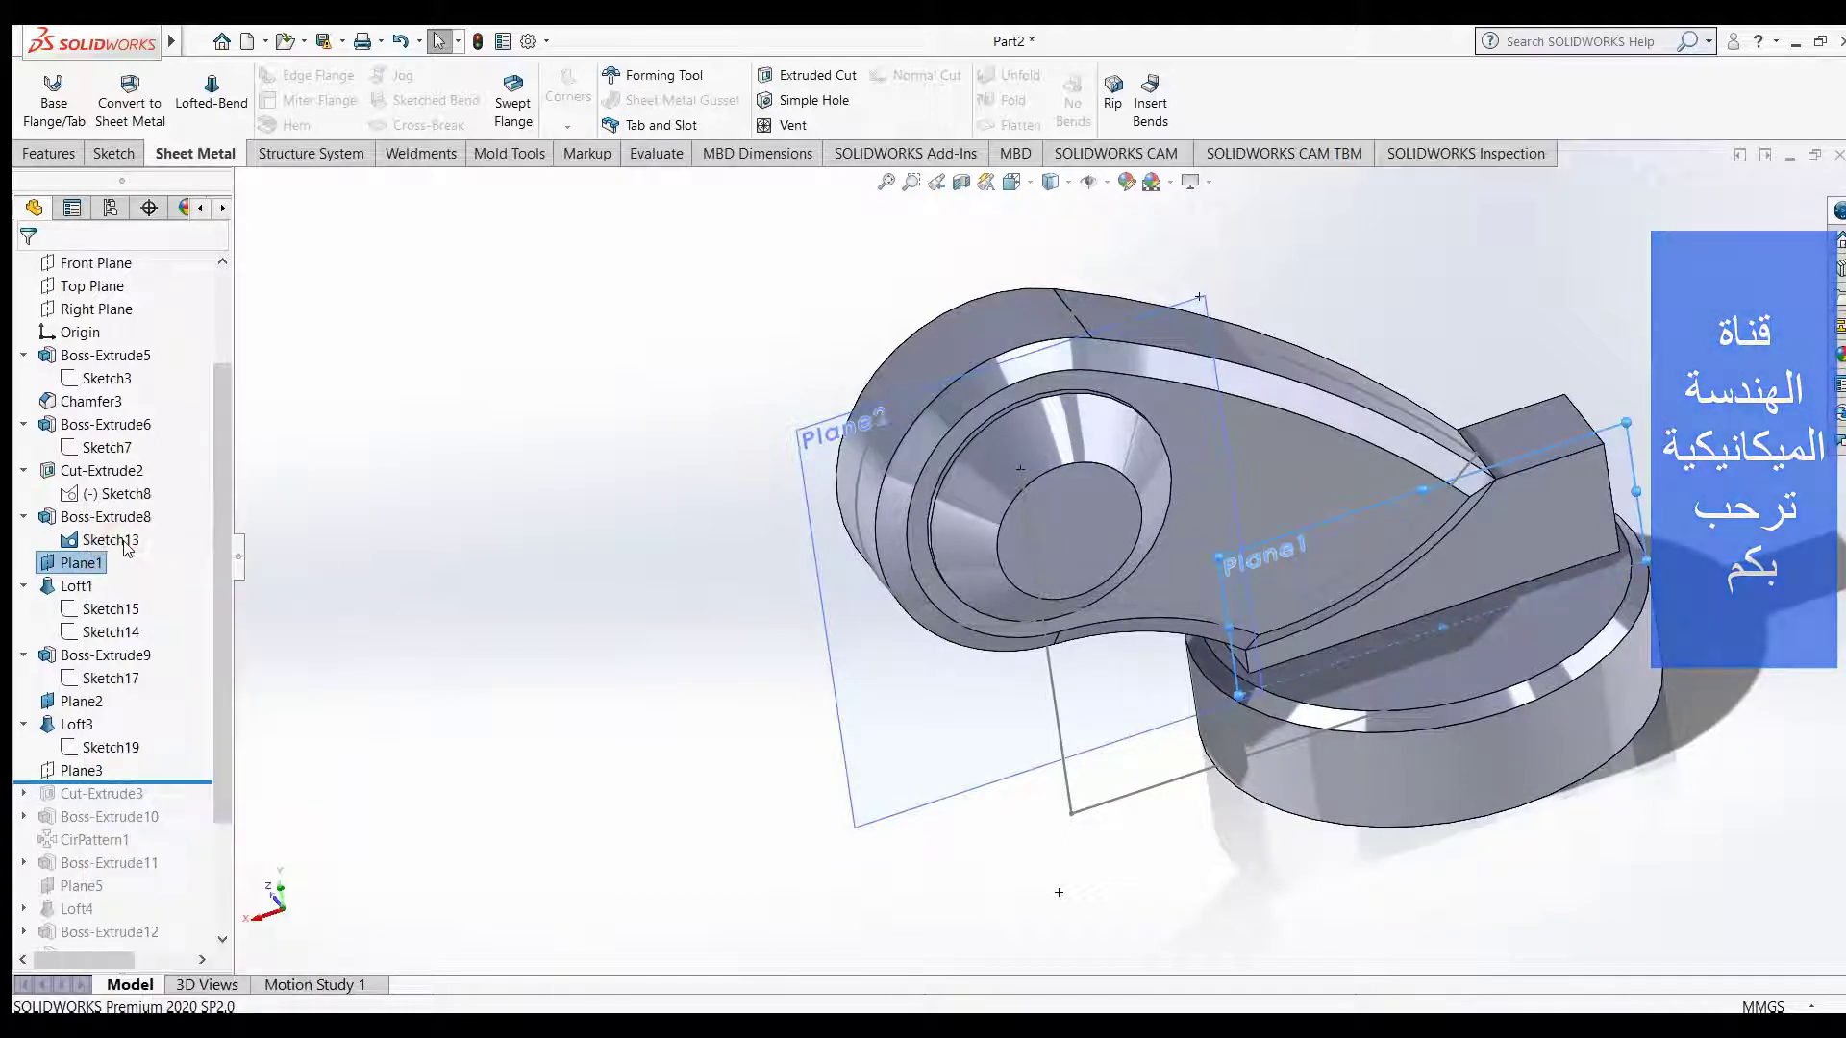
left_click(81, 708)
right_click(82, 708)
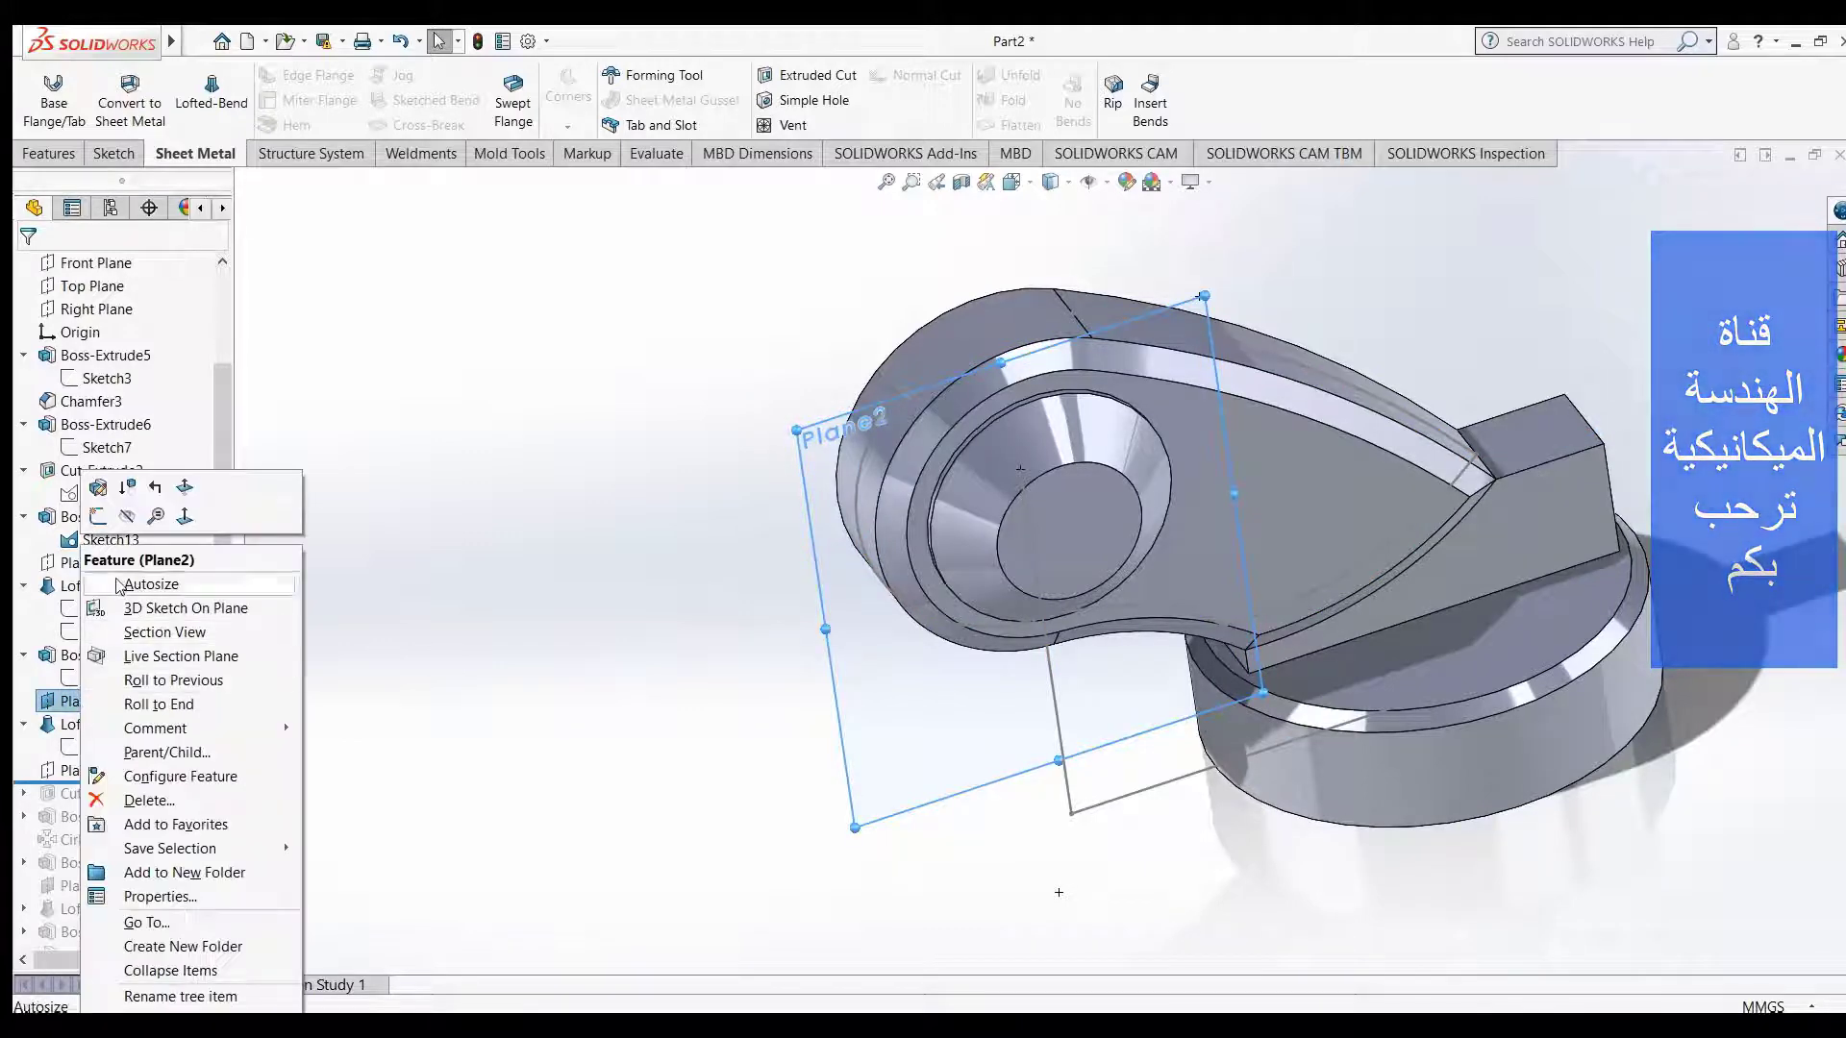
left_click(129, 517)
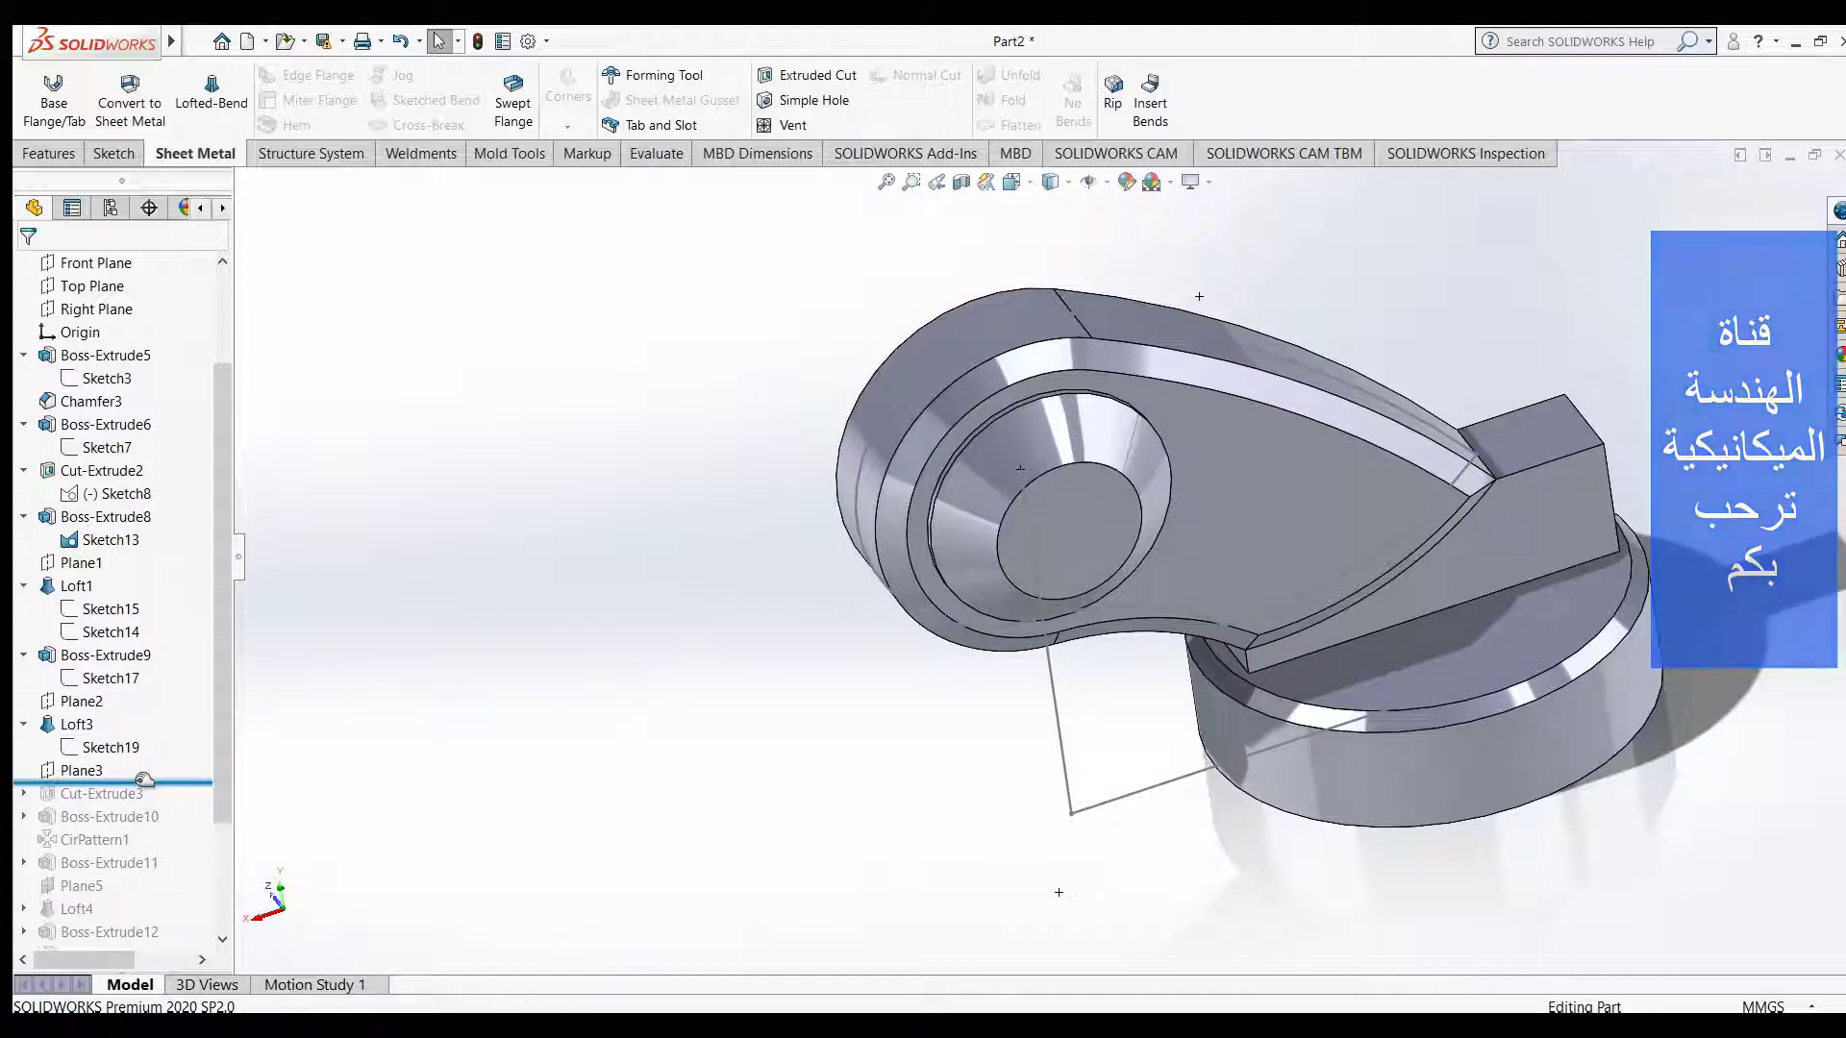
- Roll the part forward below Cut-Extrude3 so its notch is cut into the boss rim
left_click(78, 775)
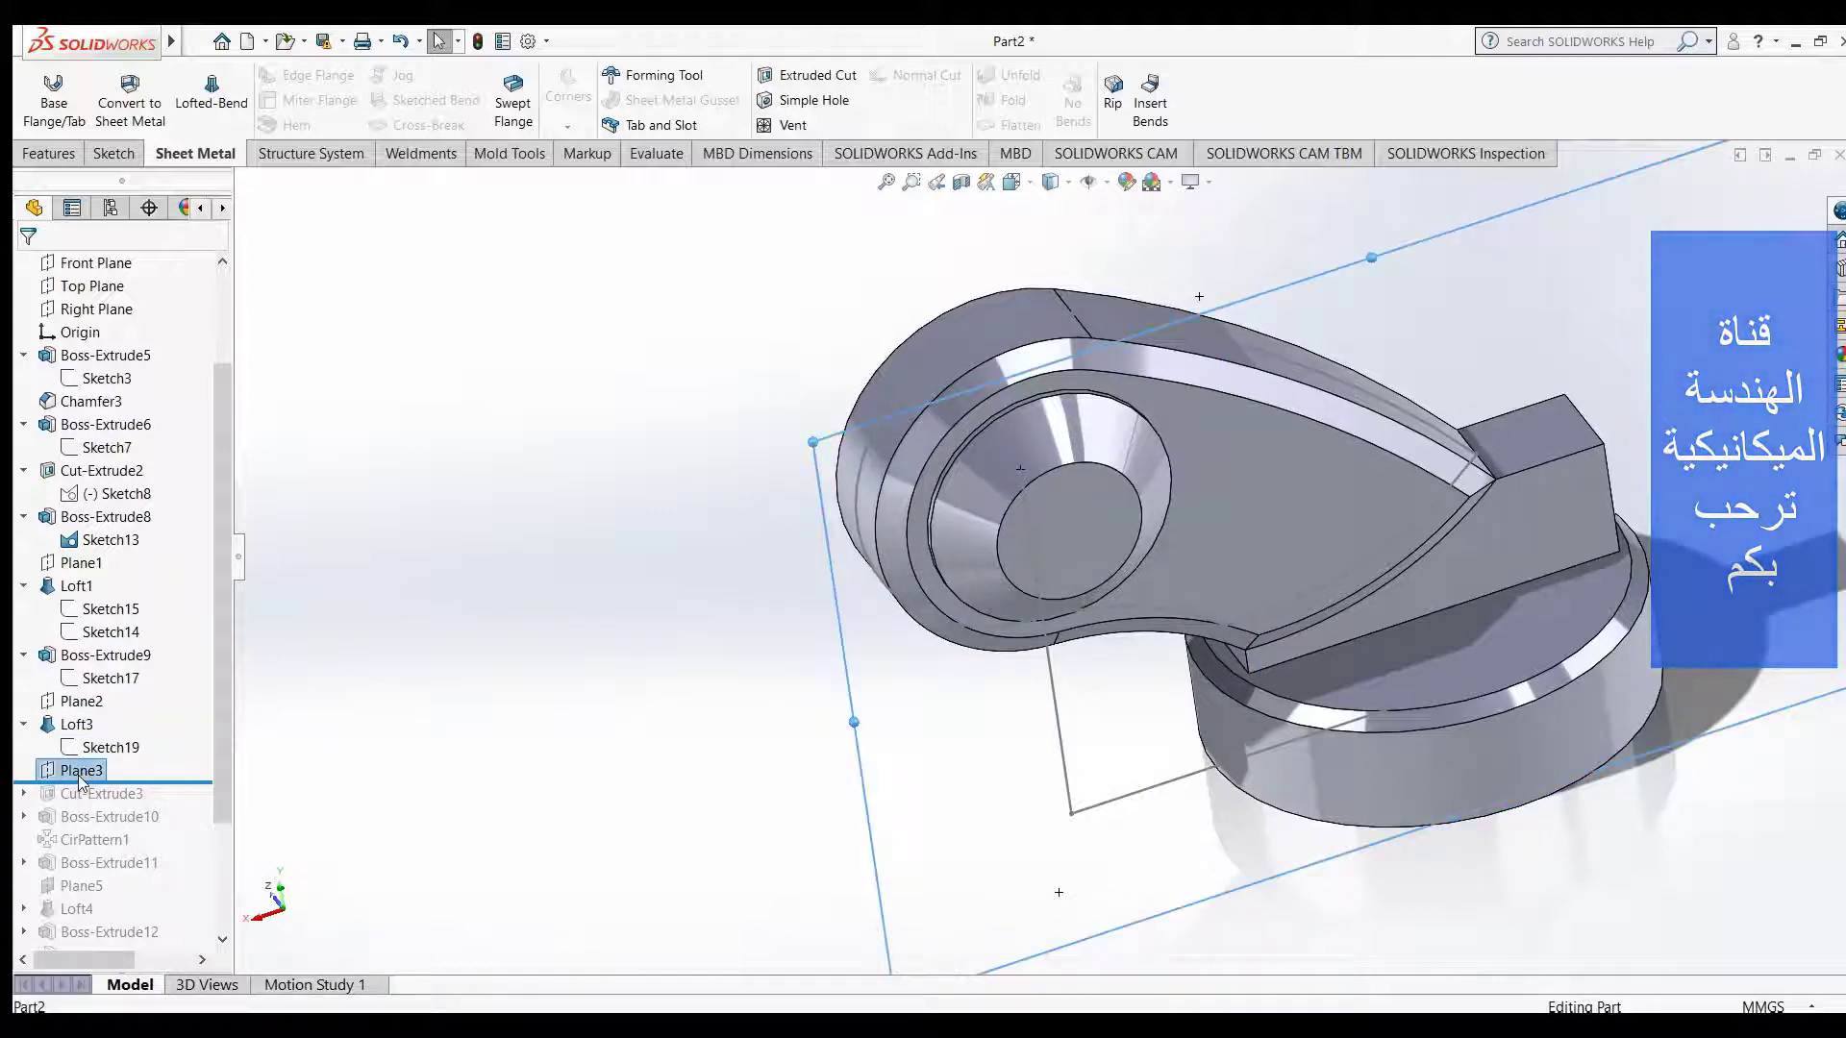
right_click(78, 775)
key("Escape")
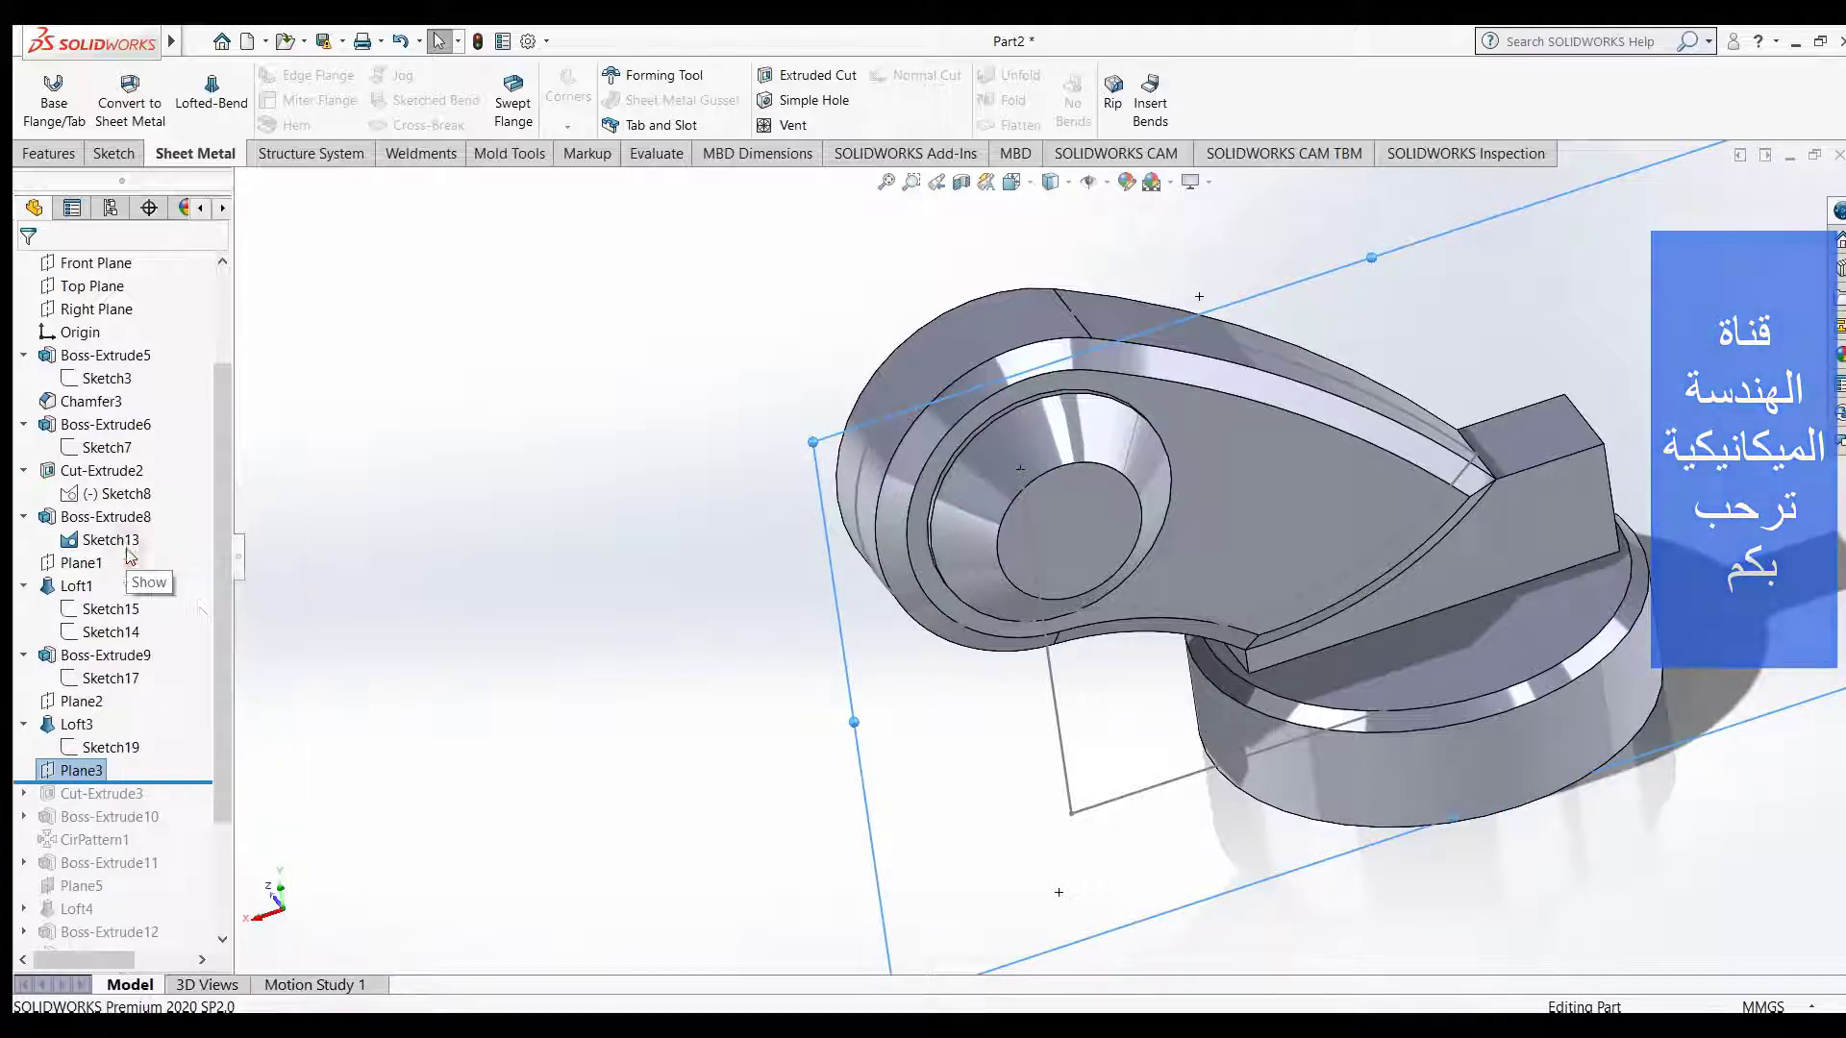
scroll(539, 700, "up", 2)
scroll(560, 699, "up", 2)
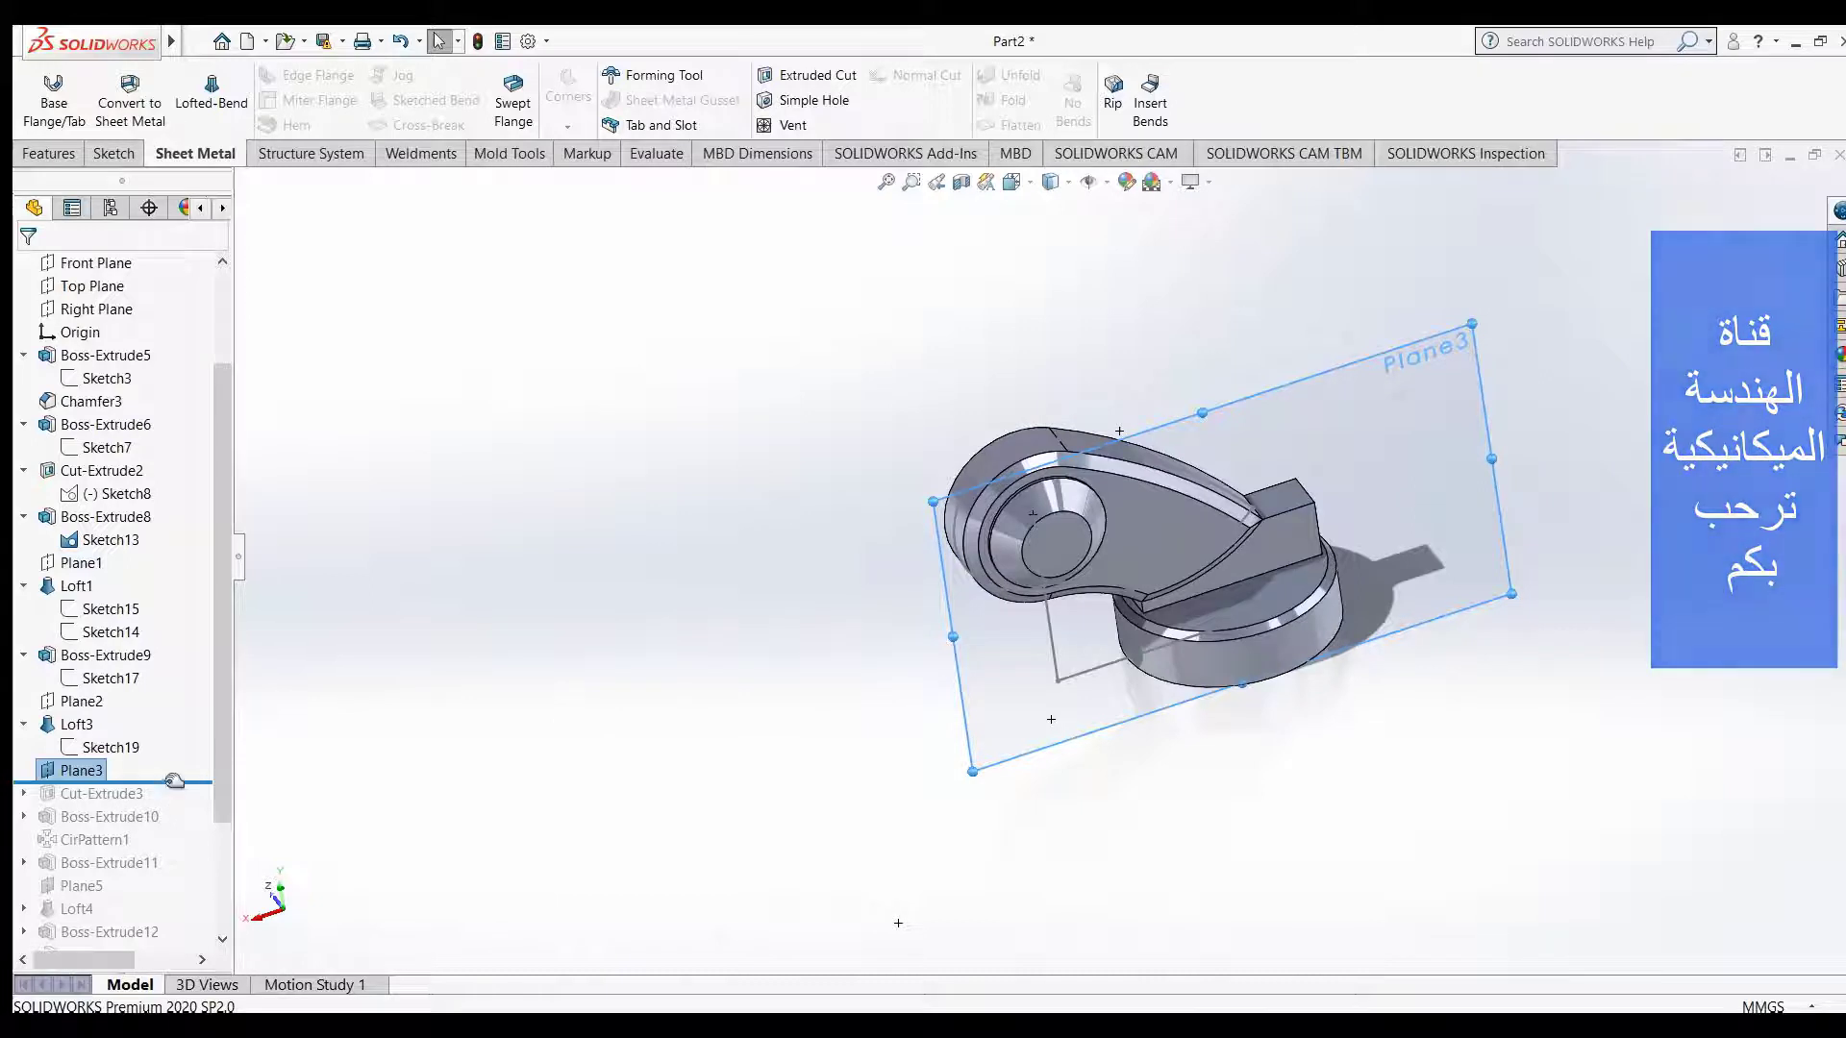
left_click_drag(171, 779, 163, 801)
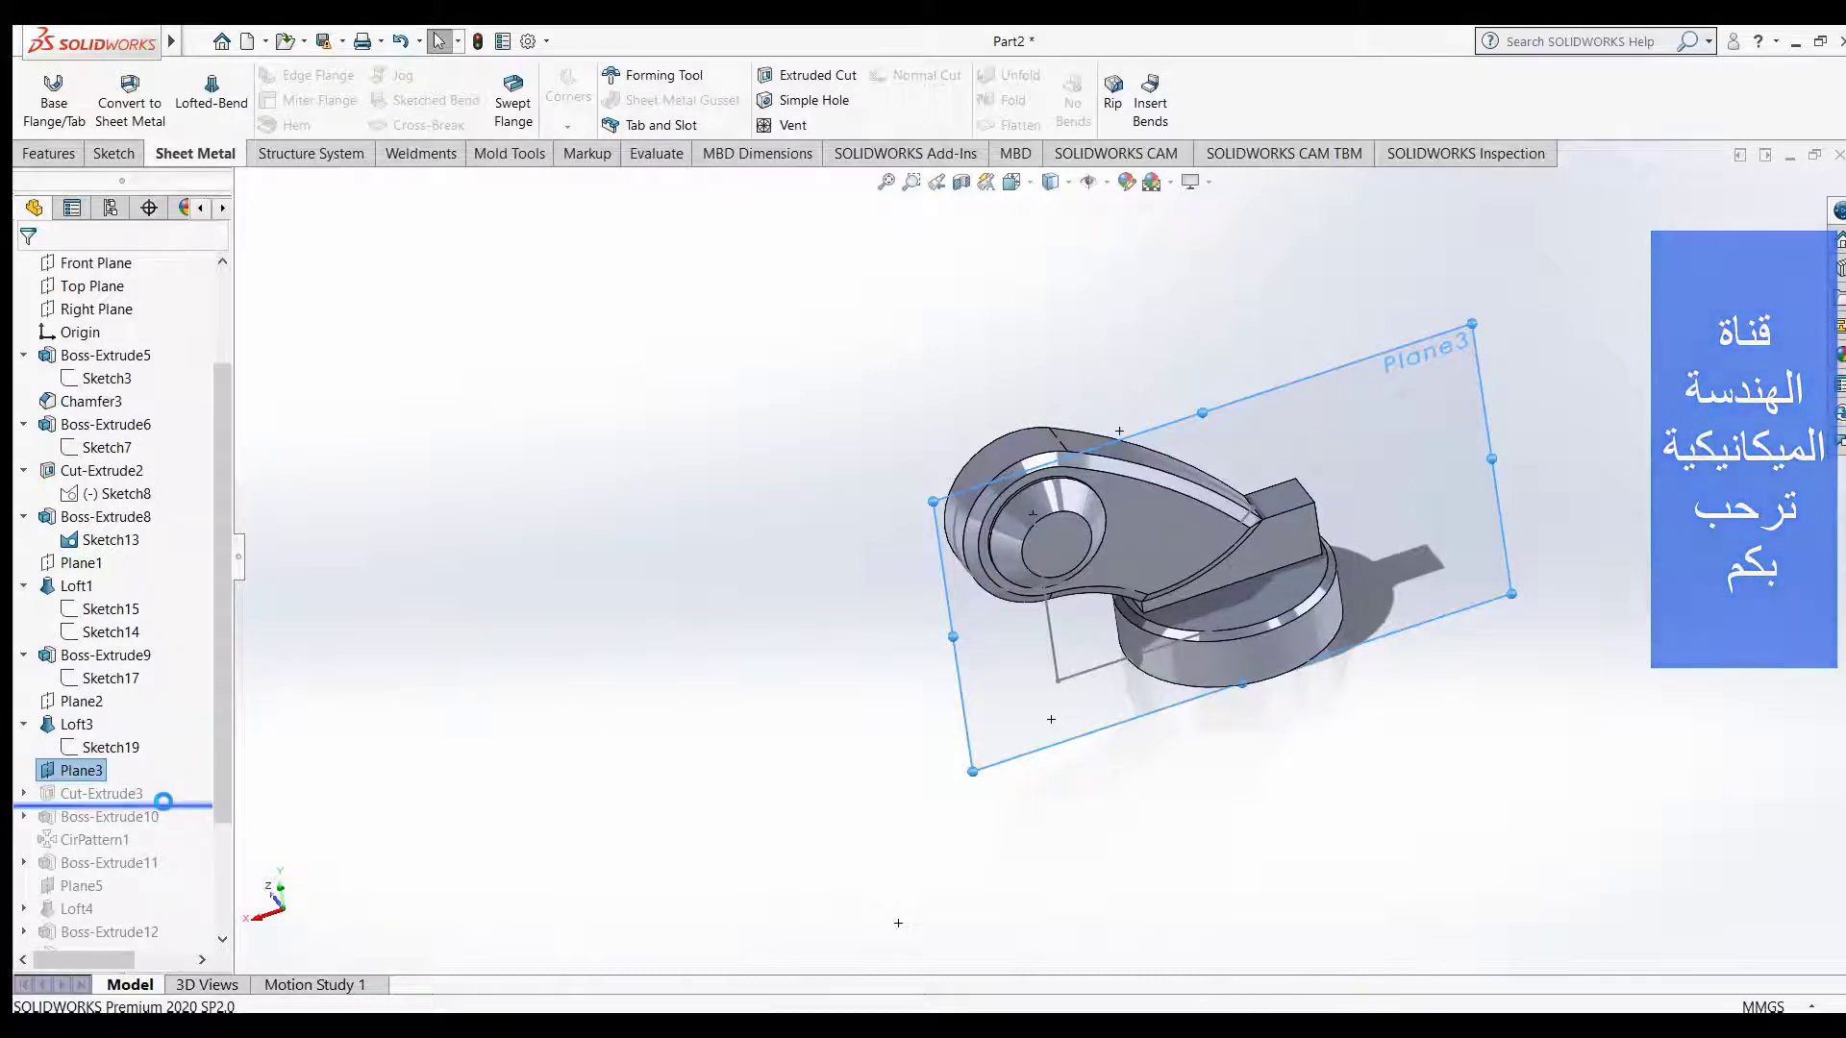
left_click_drag(163, 801, 164, 801)
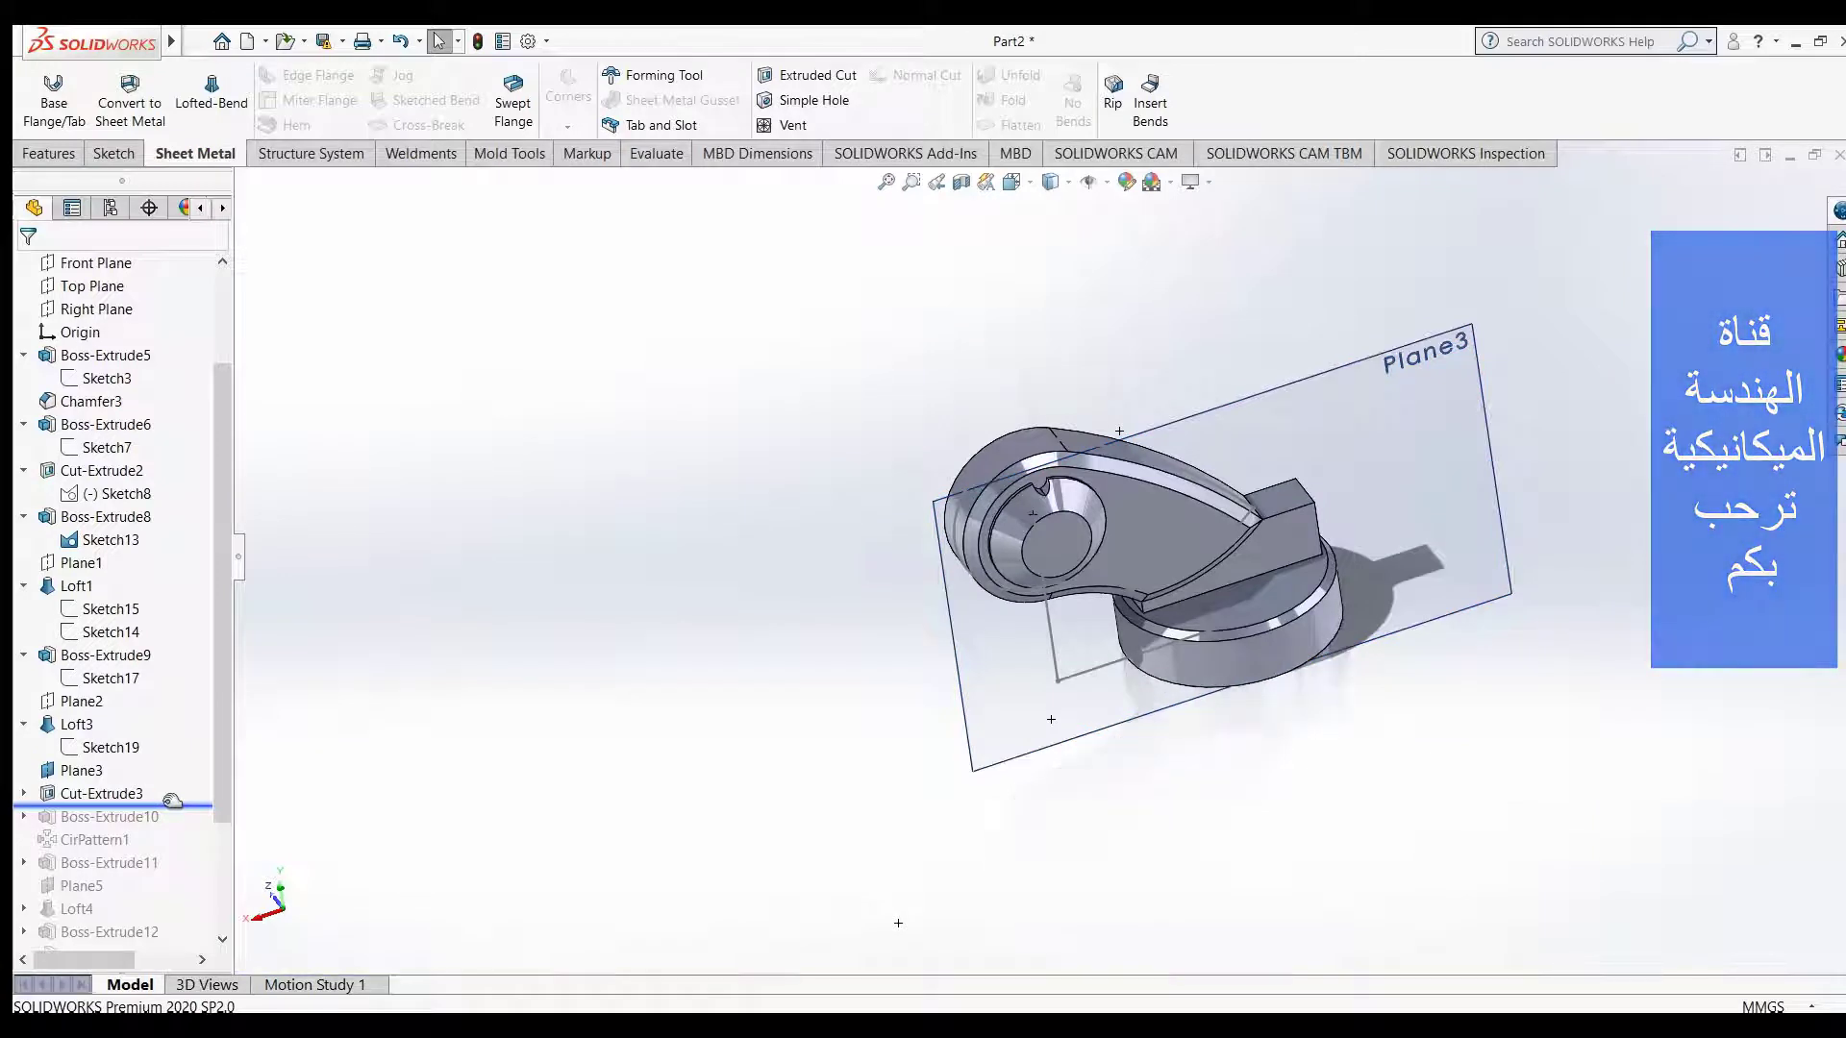
- Show Cut-Extrude3's Sketch22 face-on to Plane3 and zoom in on it
left_click(24, 793)
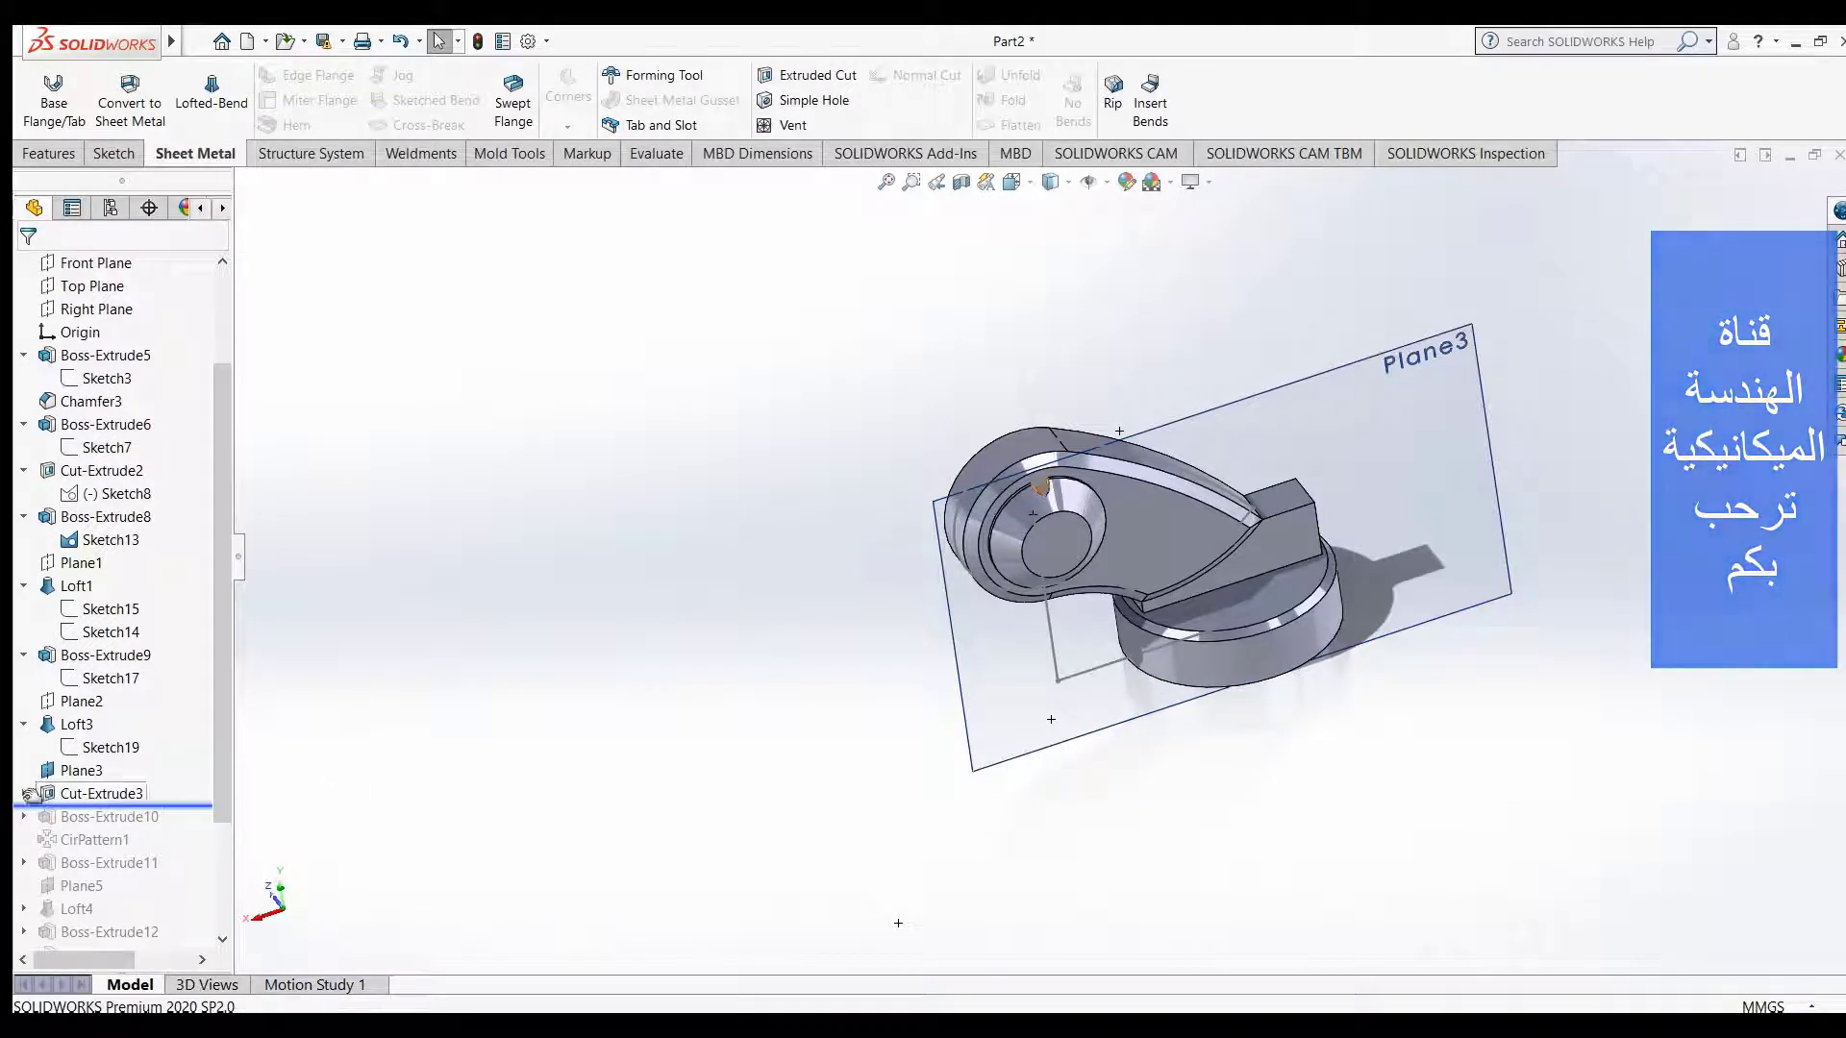
left_click(96, 818)
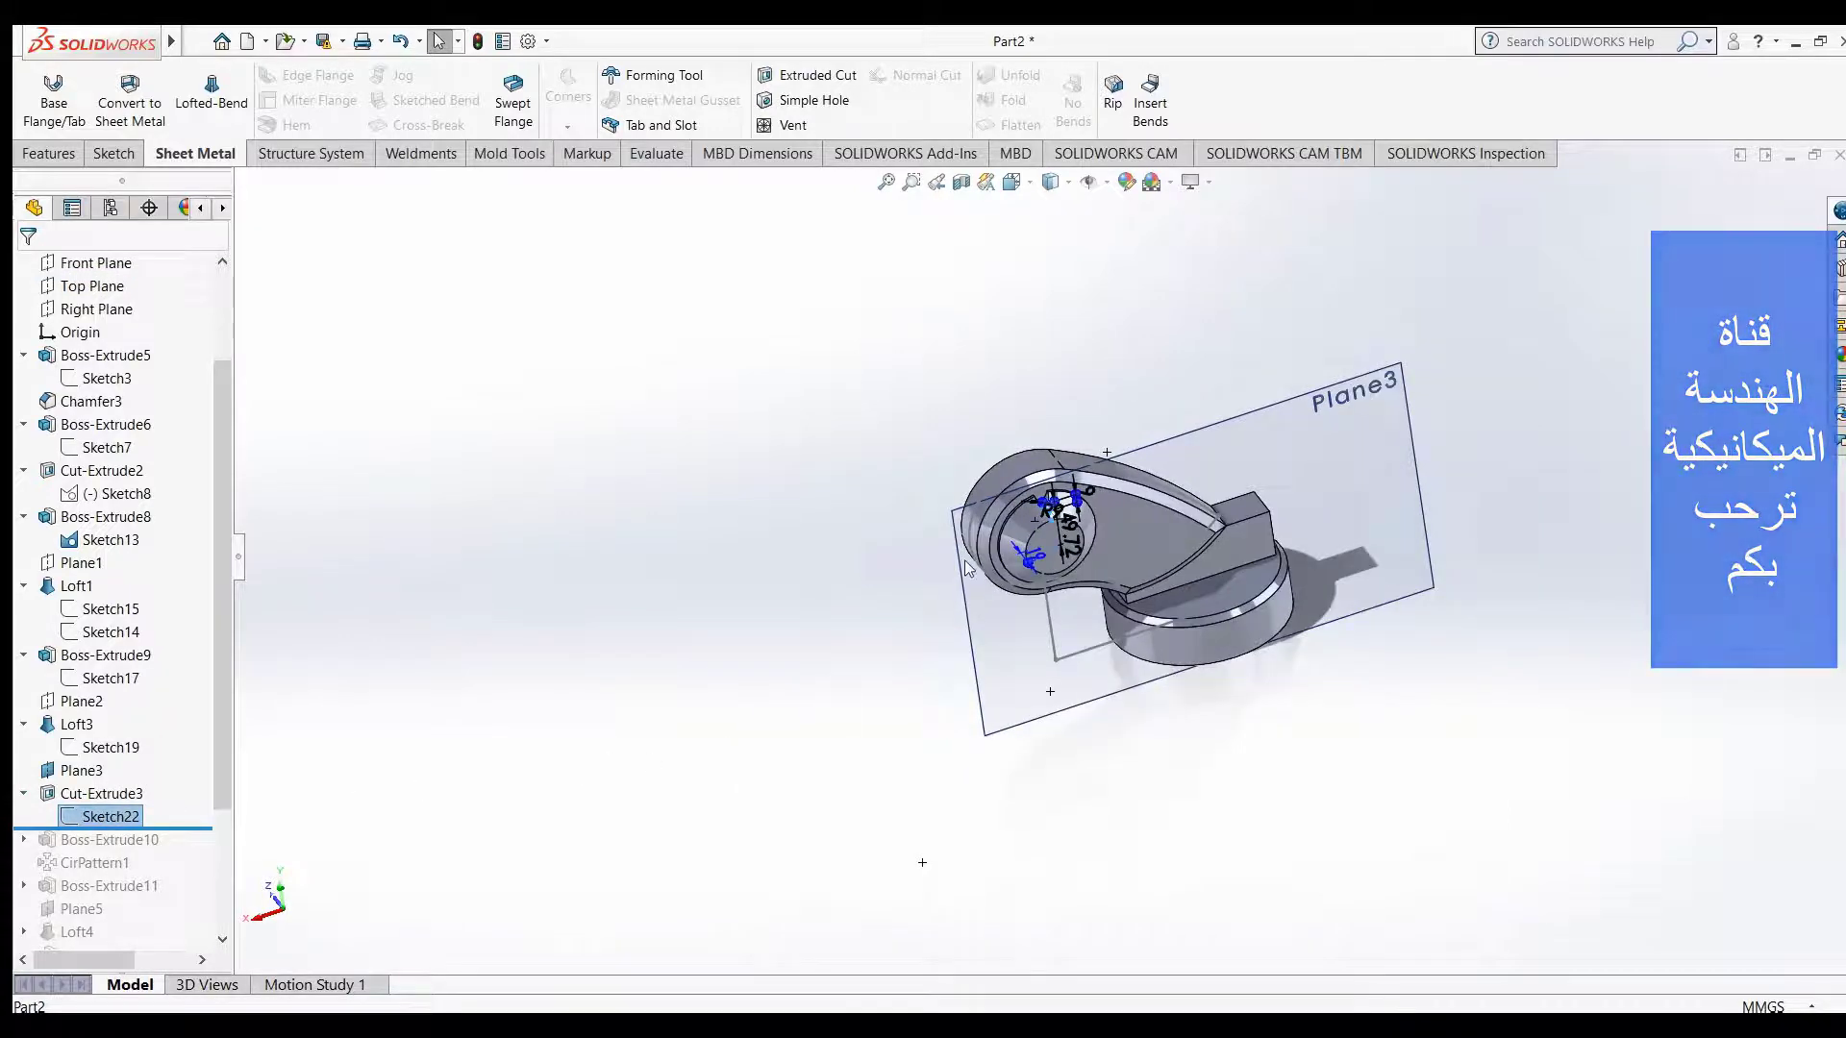
scroll(922, 606, "down", 1)
scroll(907, 621, "down", 2)
scroll(908, 621, "down", 1)
scroll(907, 624, "up", 3)
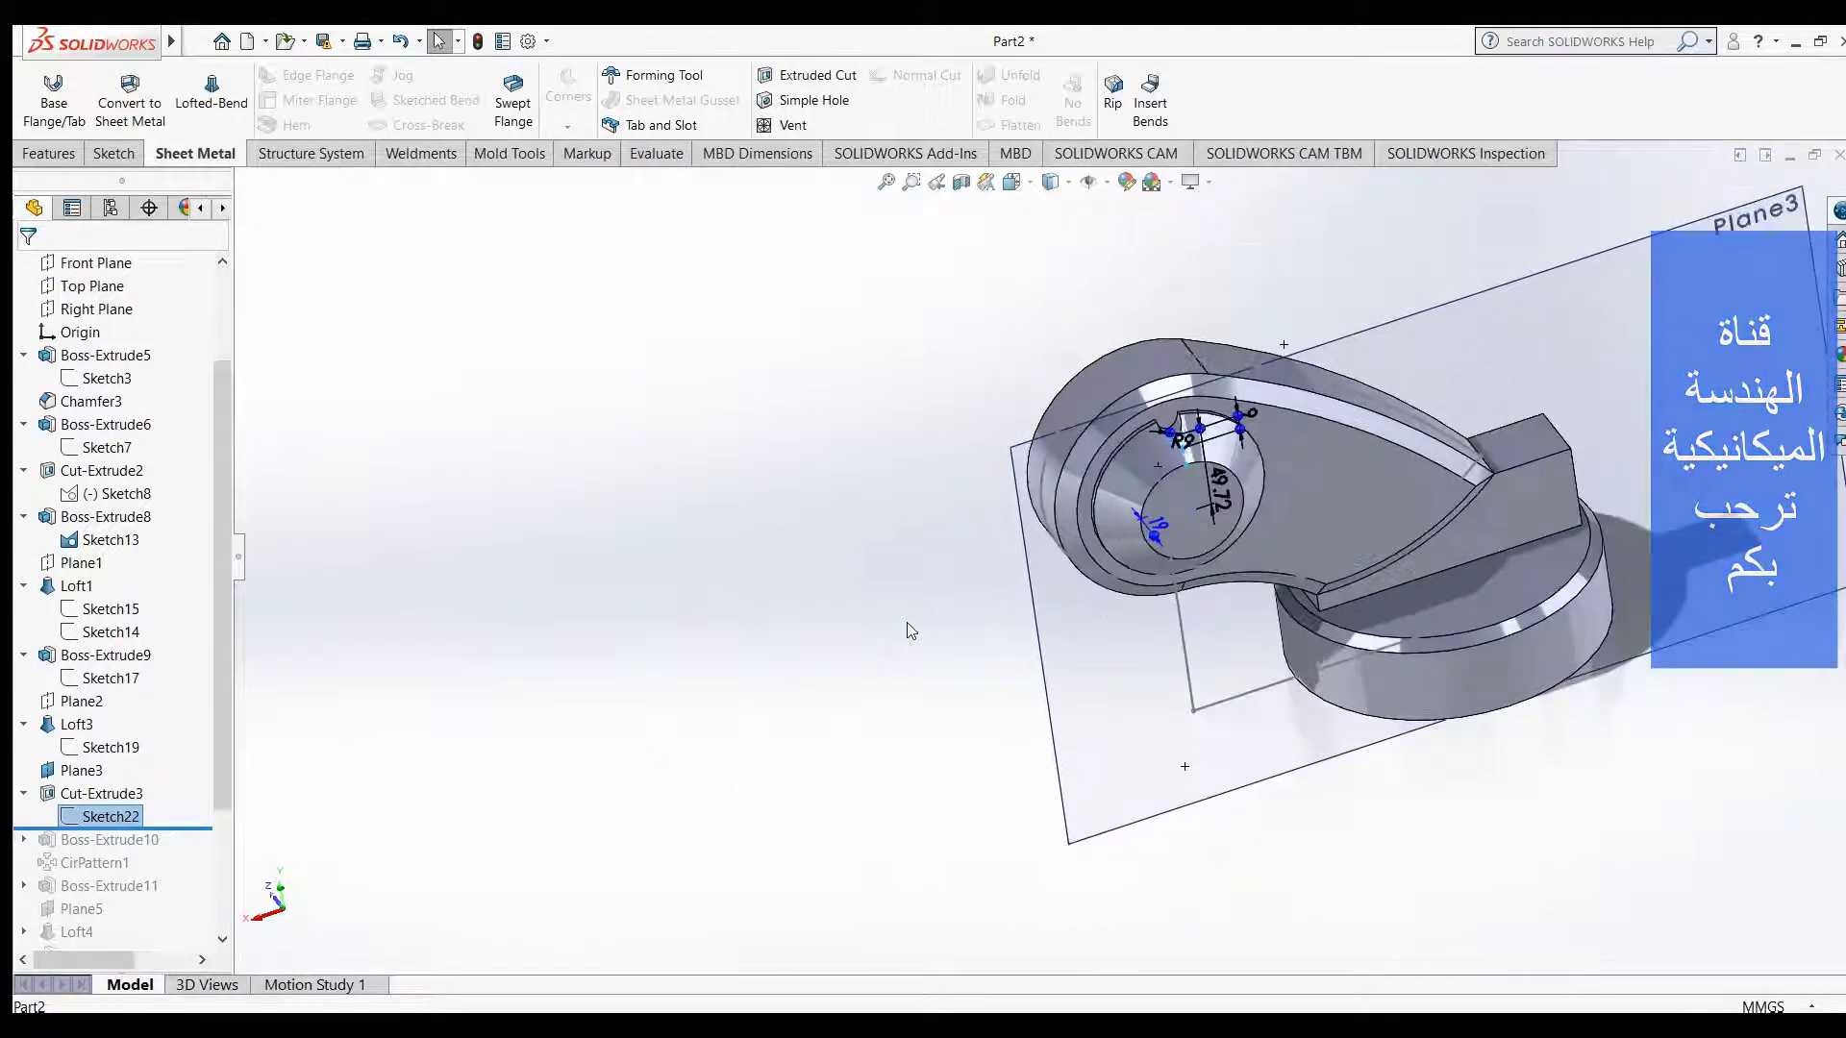
key("space")
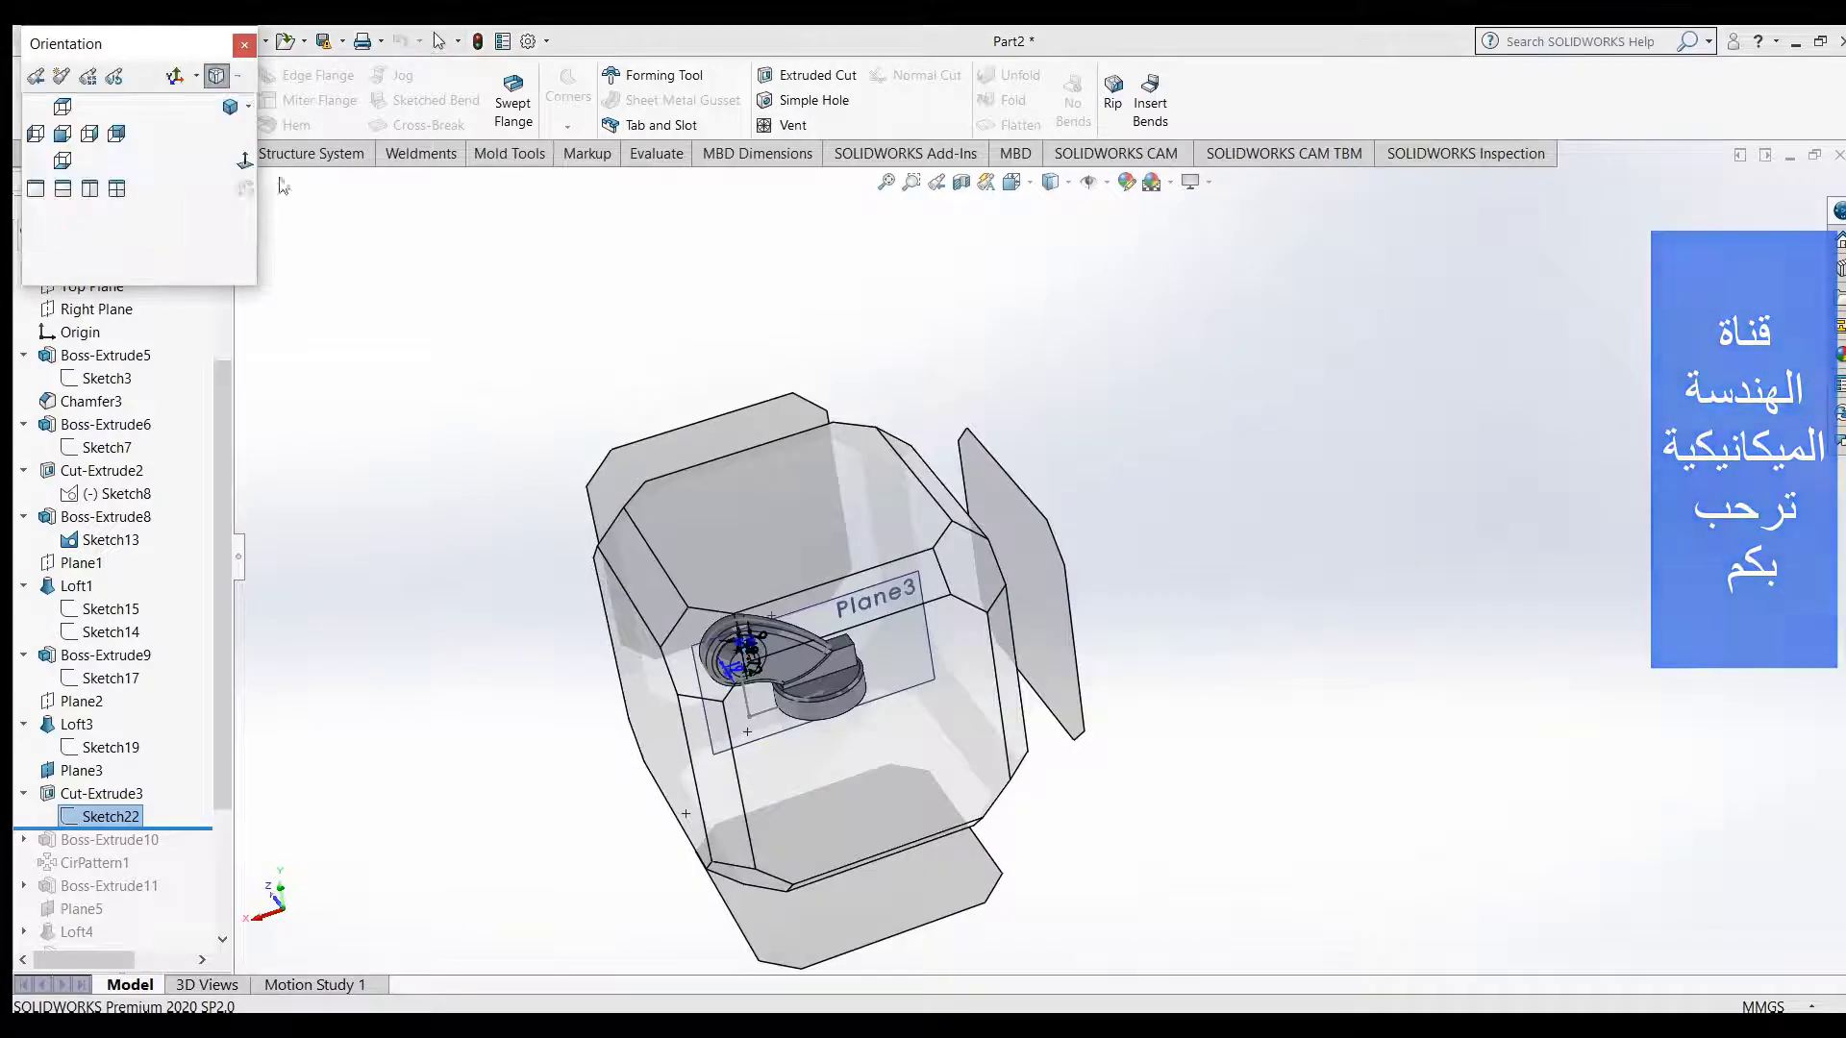
left_click(245, 162)
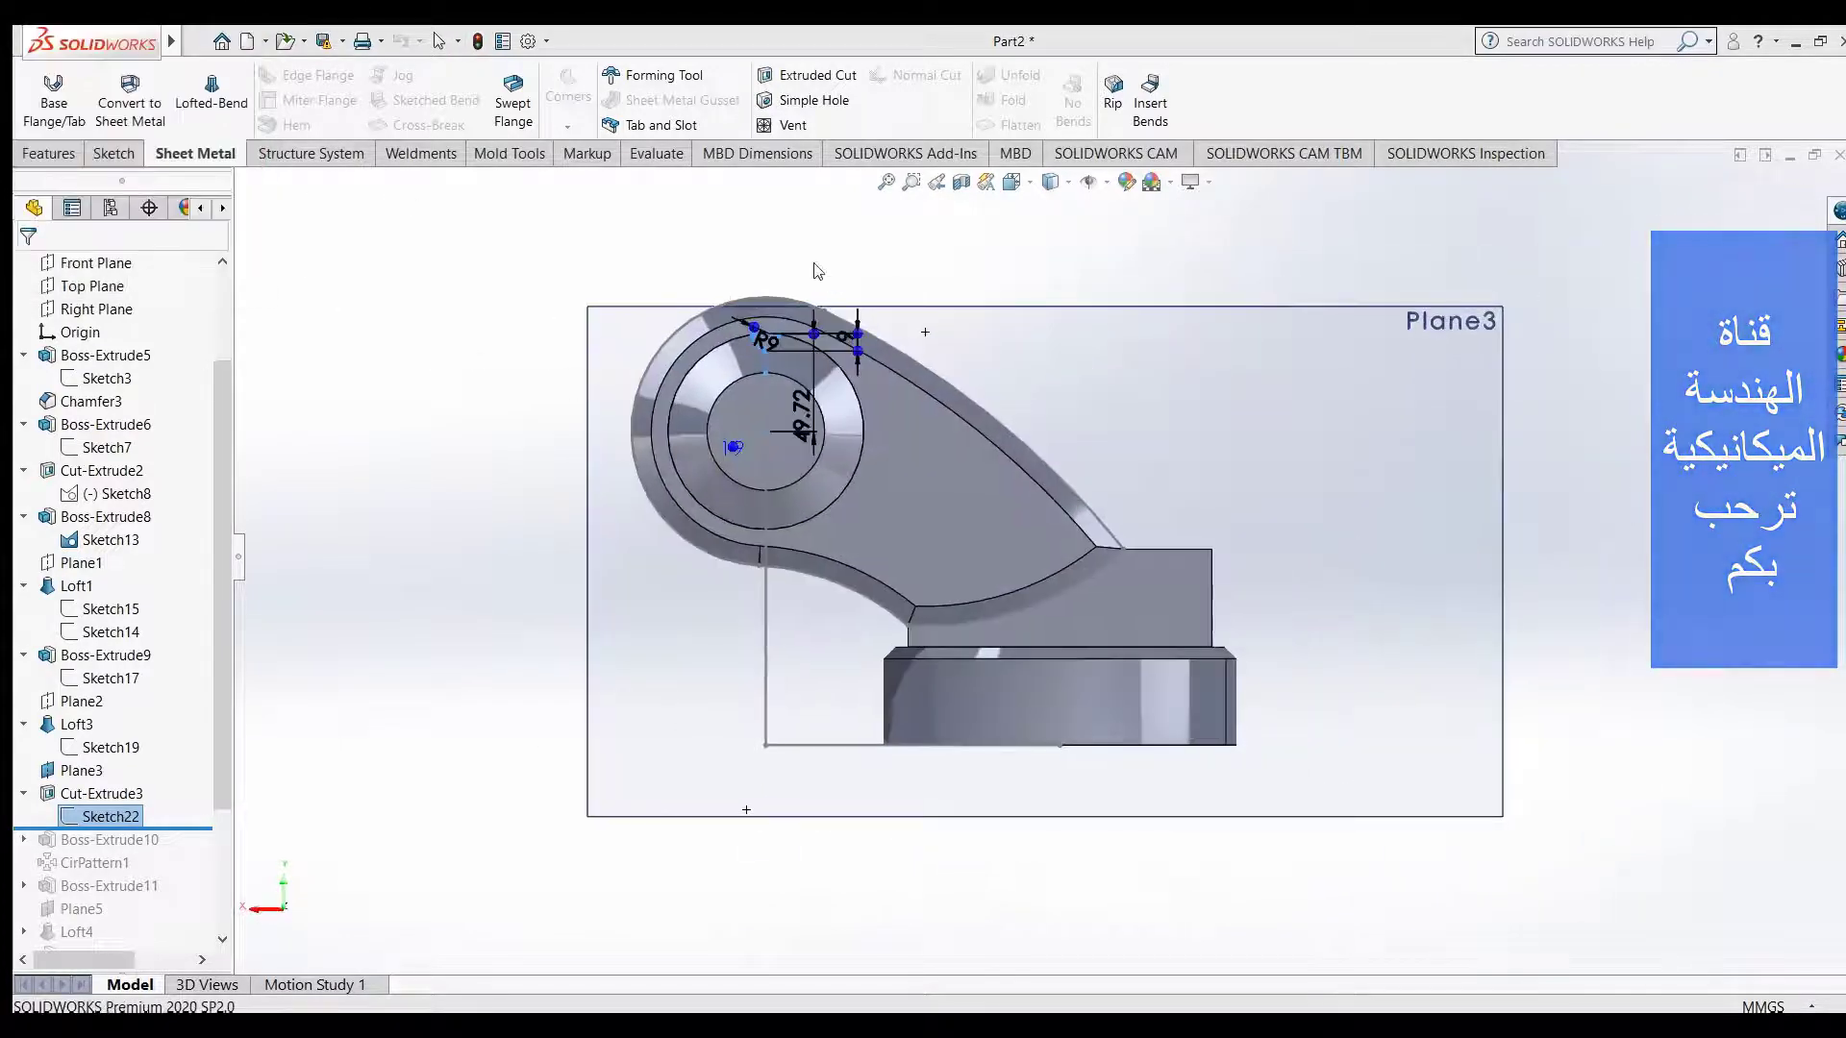
scroll(750, 265, "down", 3)
scroll(769, 289, "down", 2)
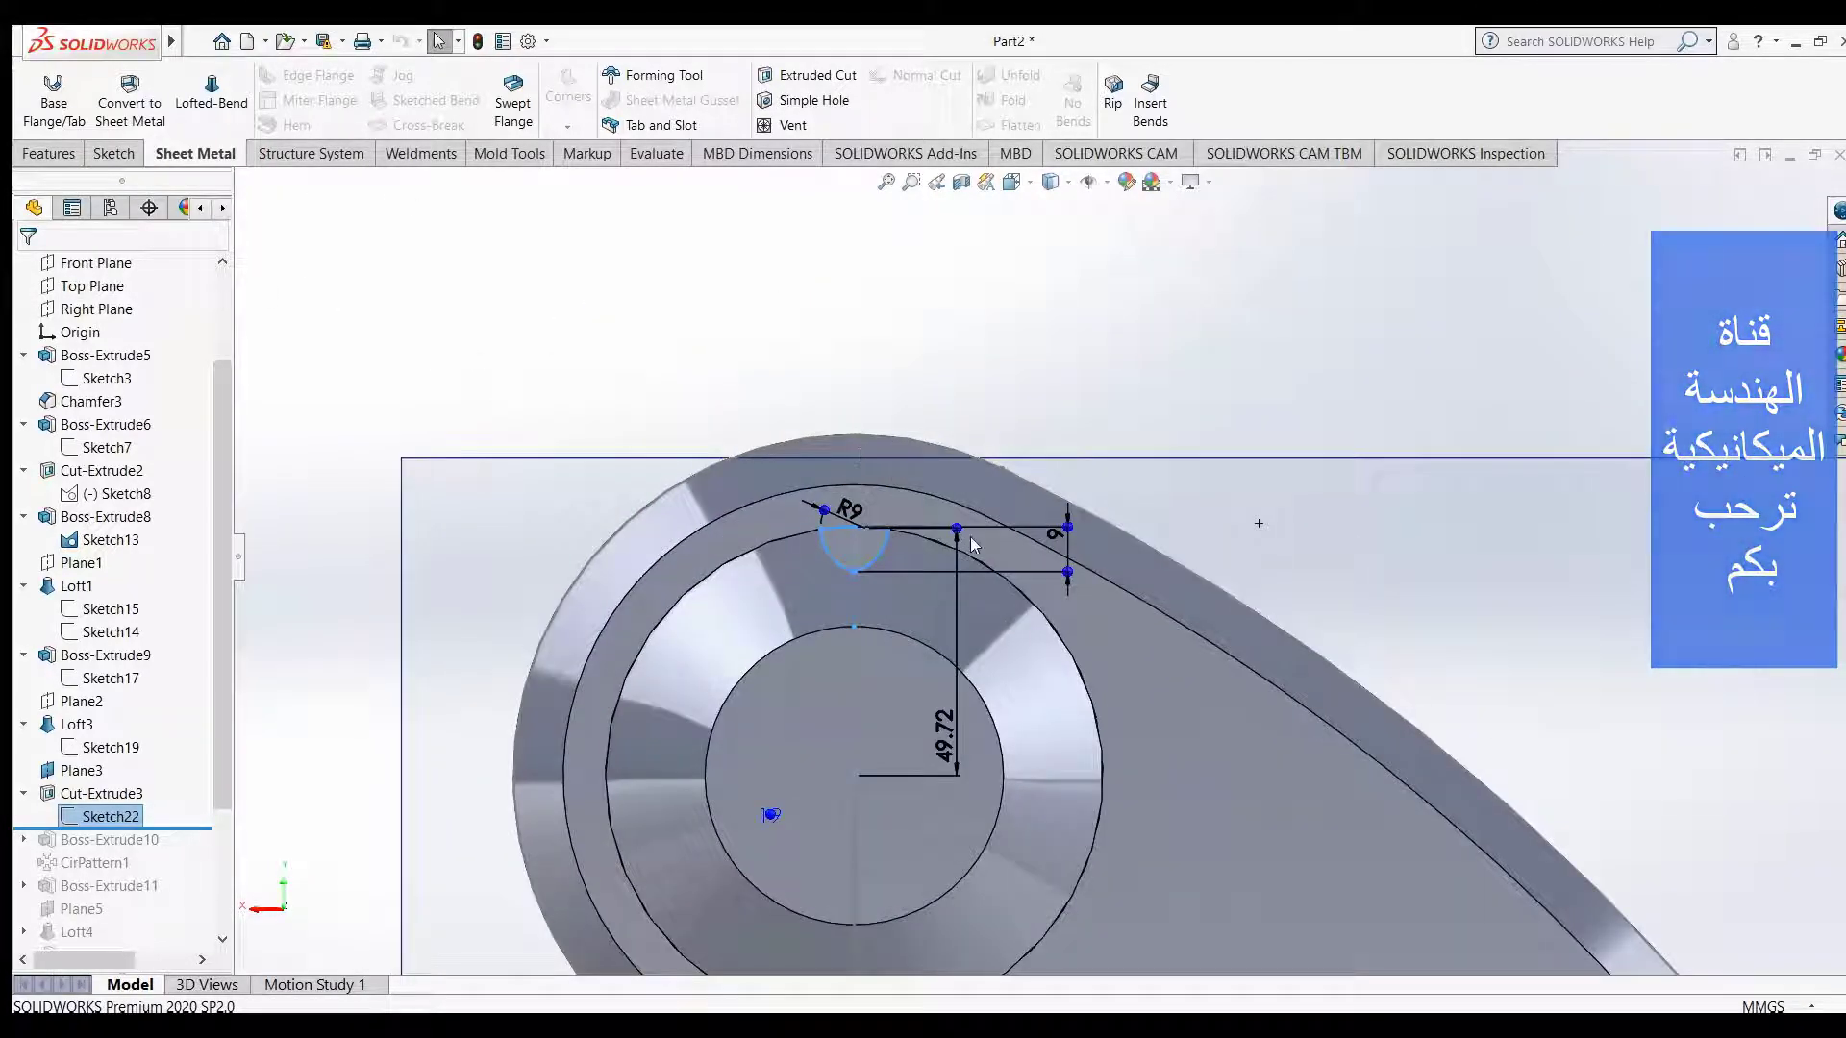
scroll(971, 543, "down", 2)
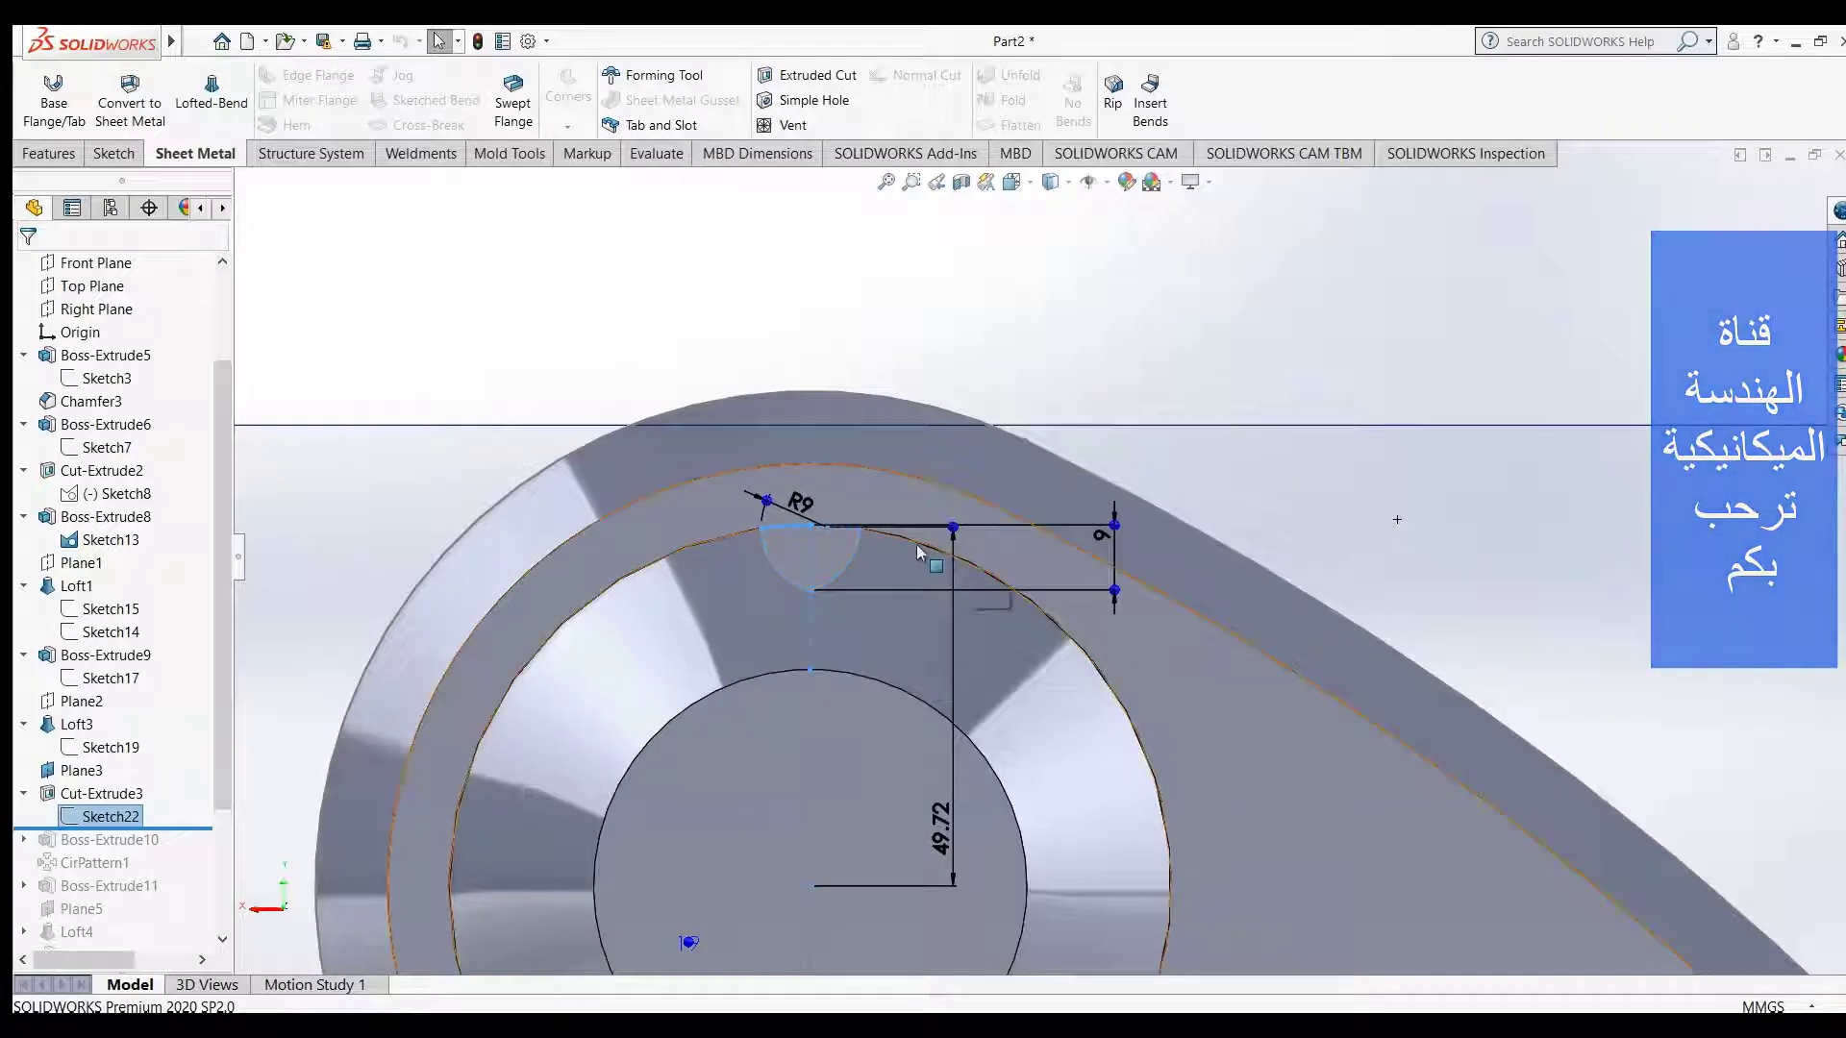
scroll(913, 548, "down", 1)
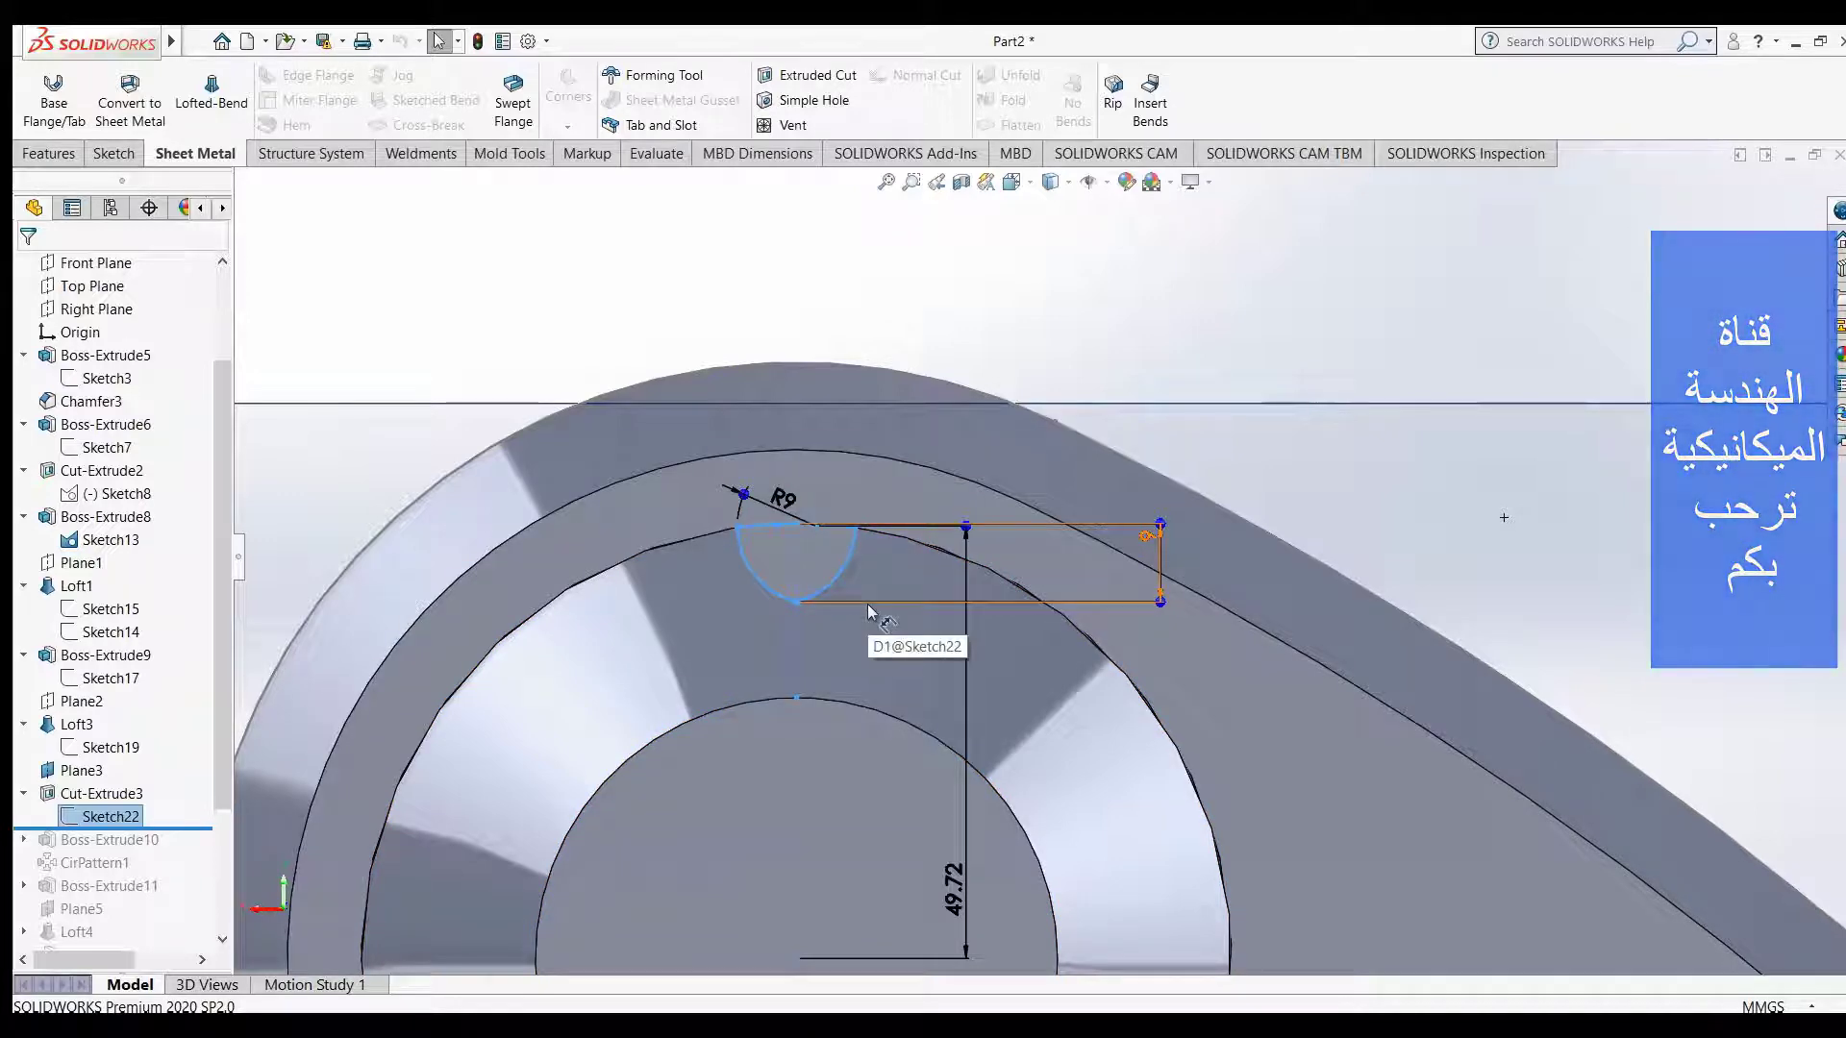
- Check the R9 and 9 dimensions, exit Sketch22 to rebuild the notch, and orbit to see its depth
key("ctrl+8")
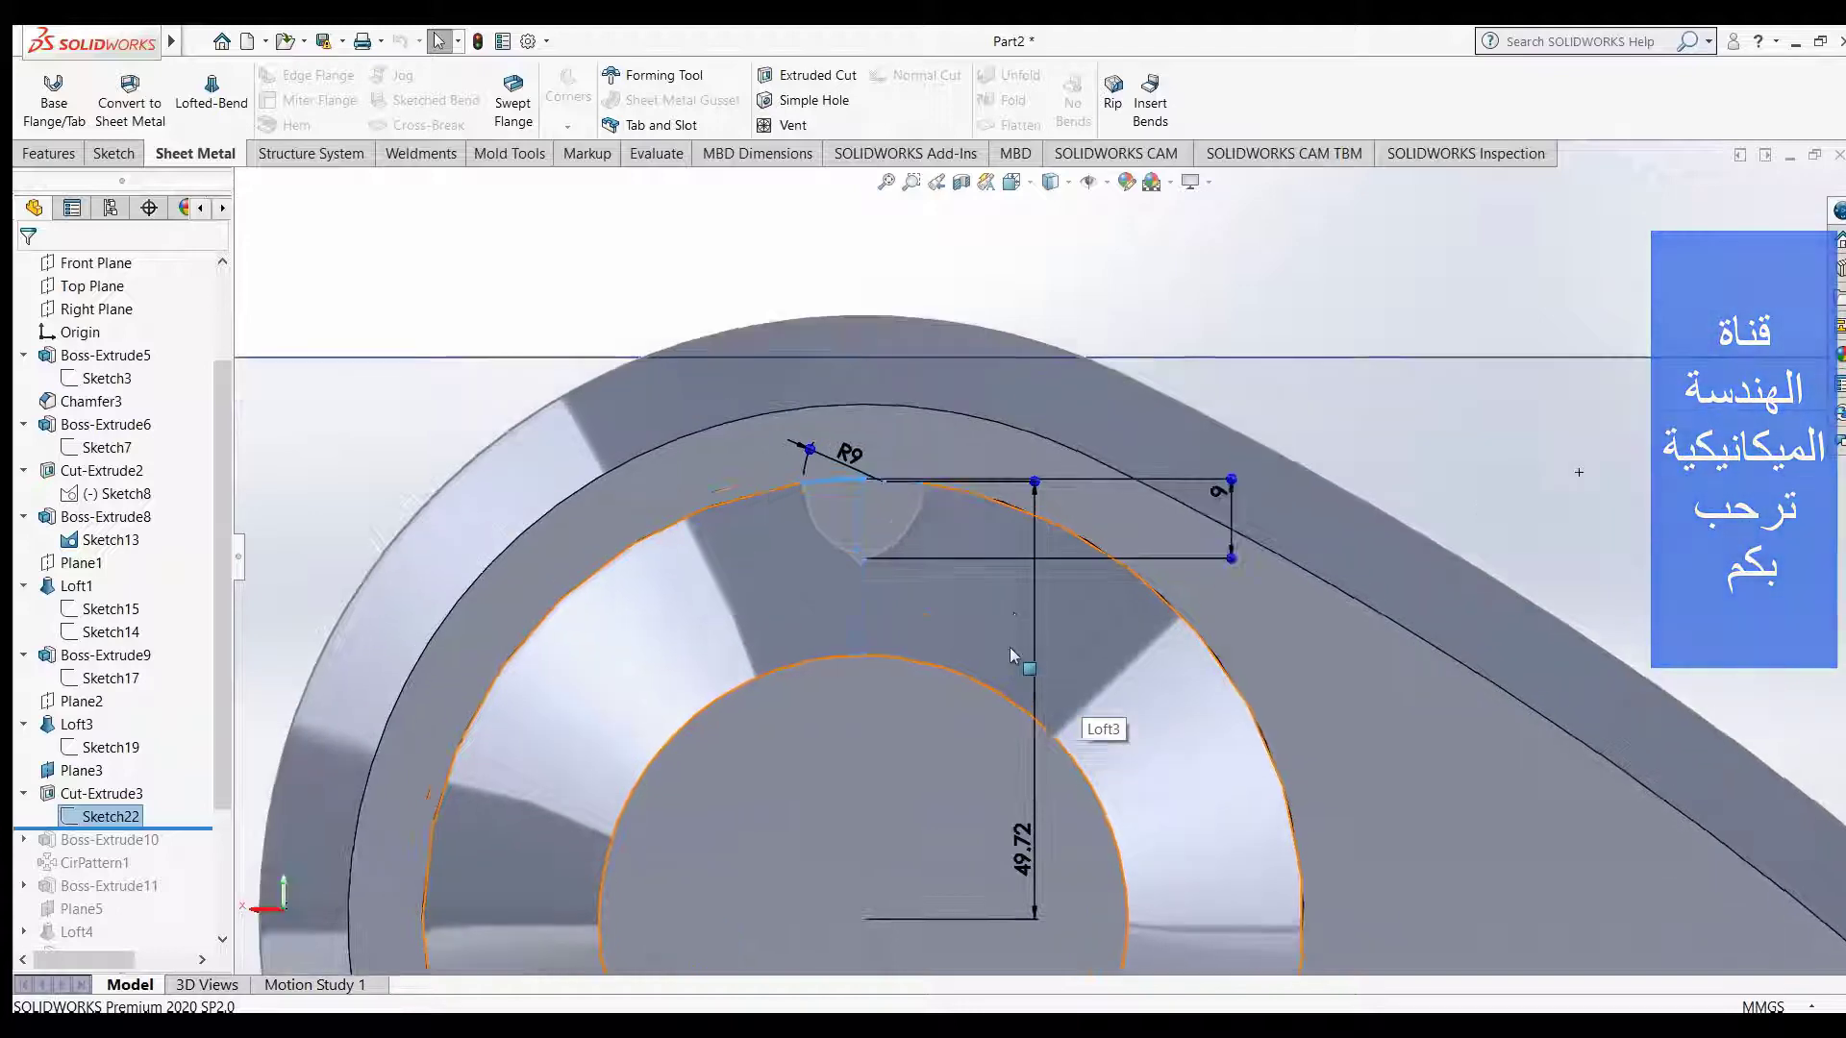
scroll(1009, 654, "up", 2)
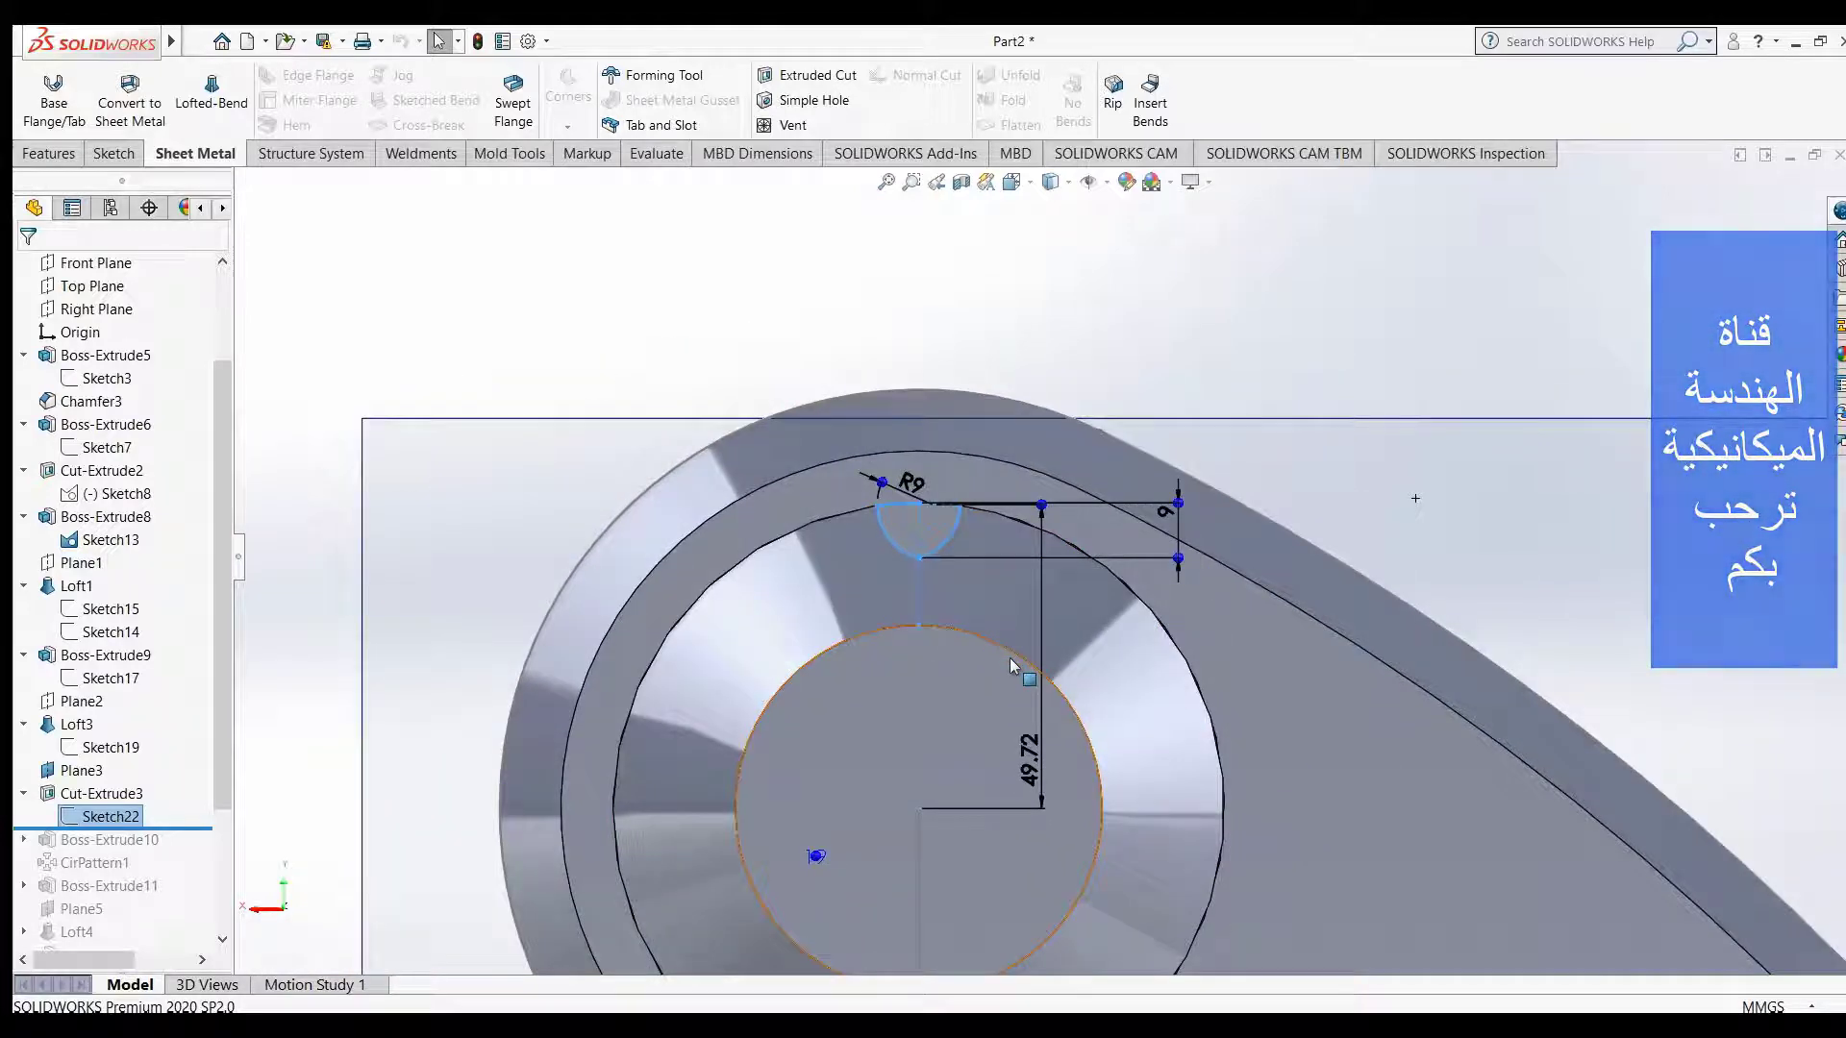
scroll(962, 524, "down", 1)
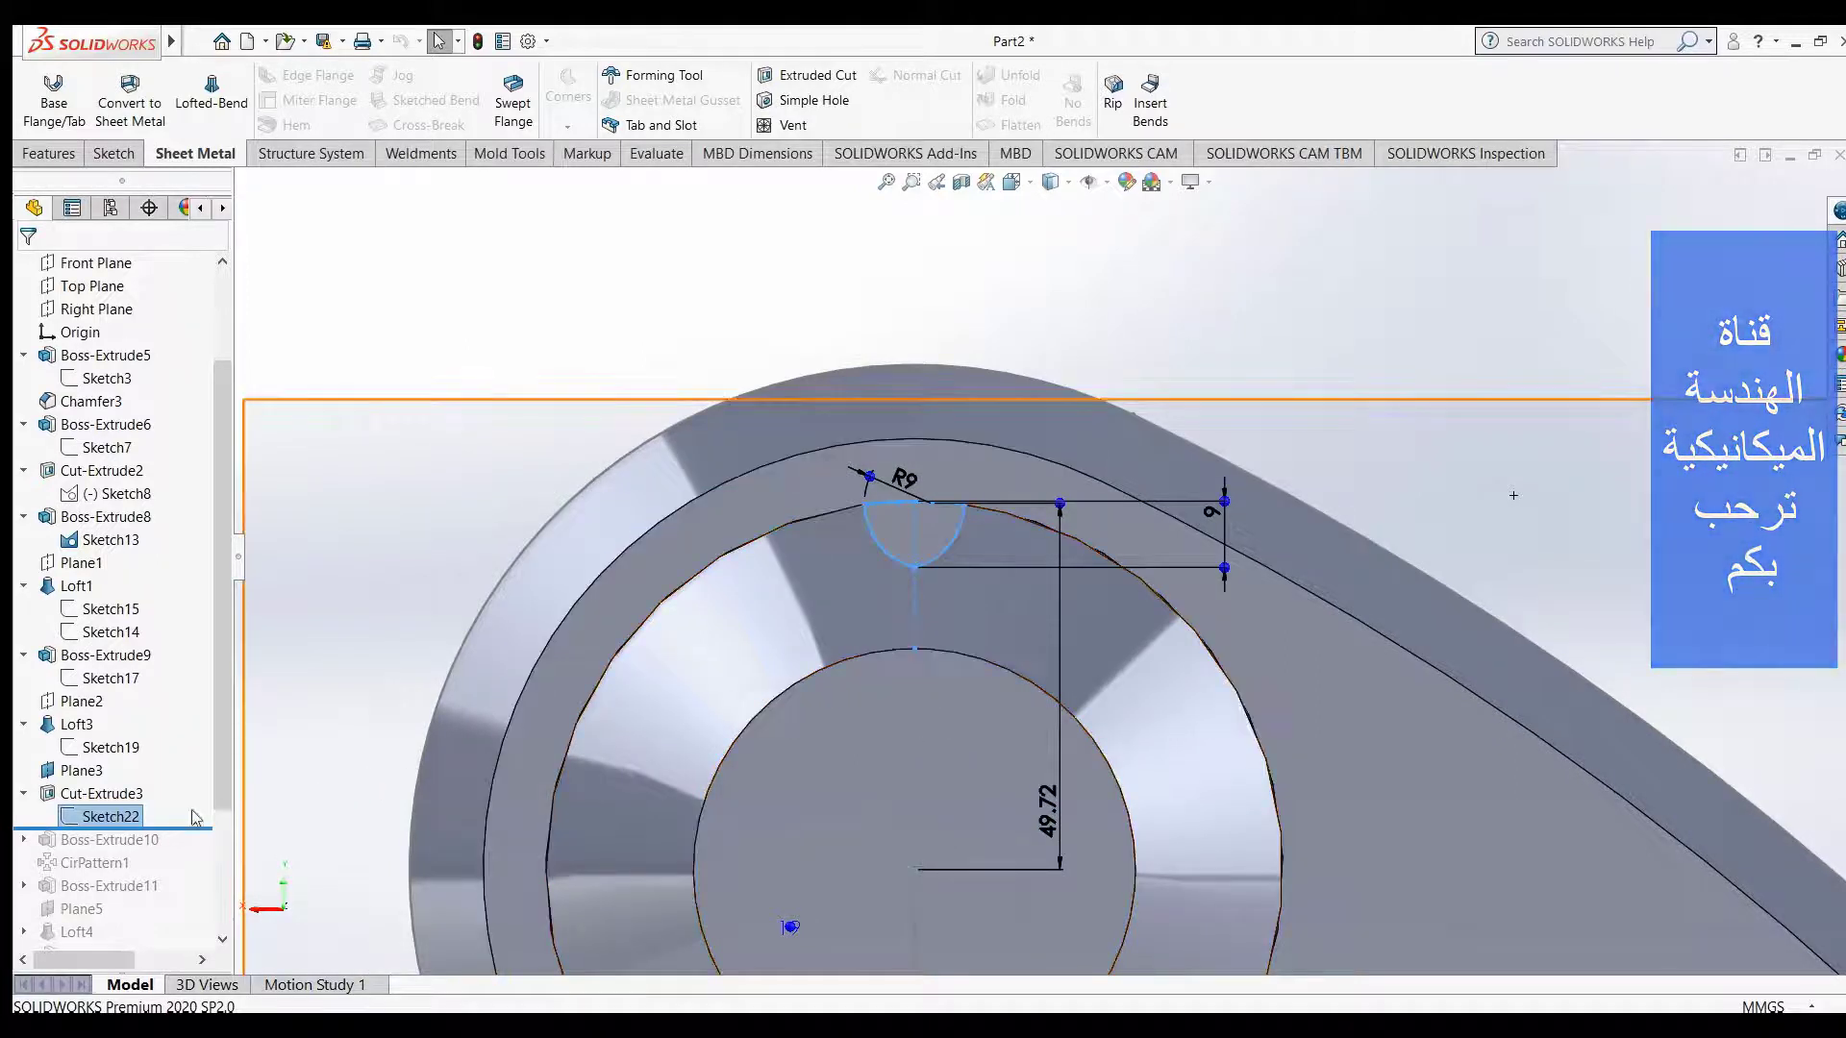
key("ctrl+b")
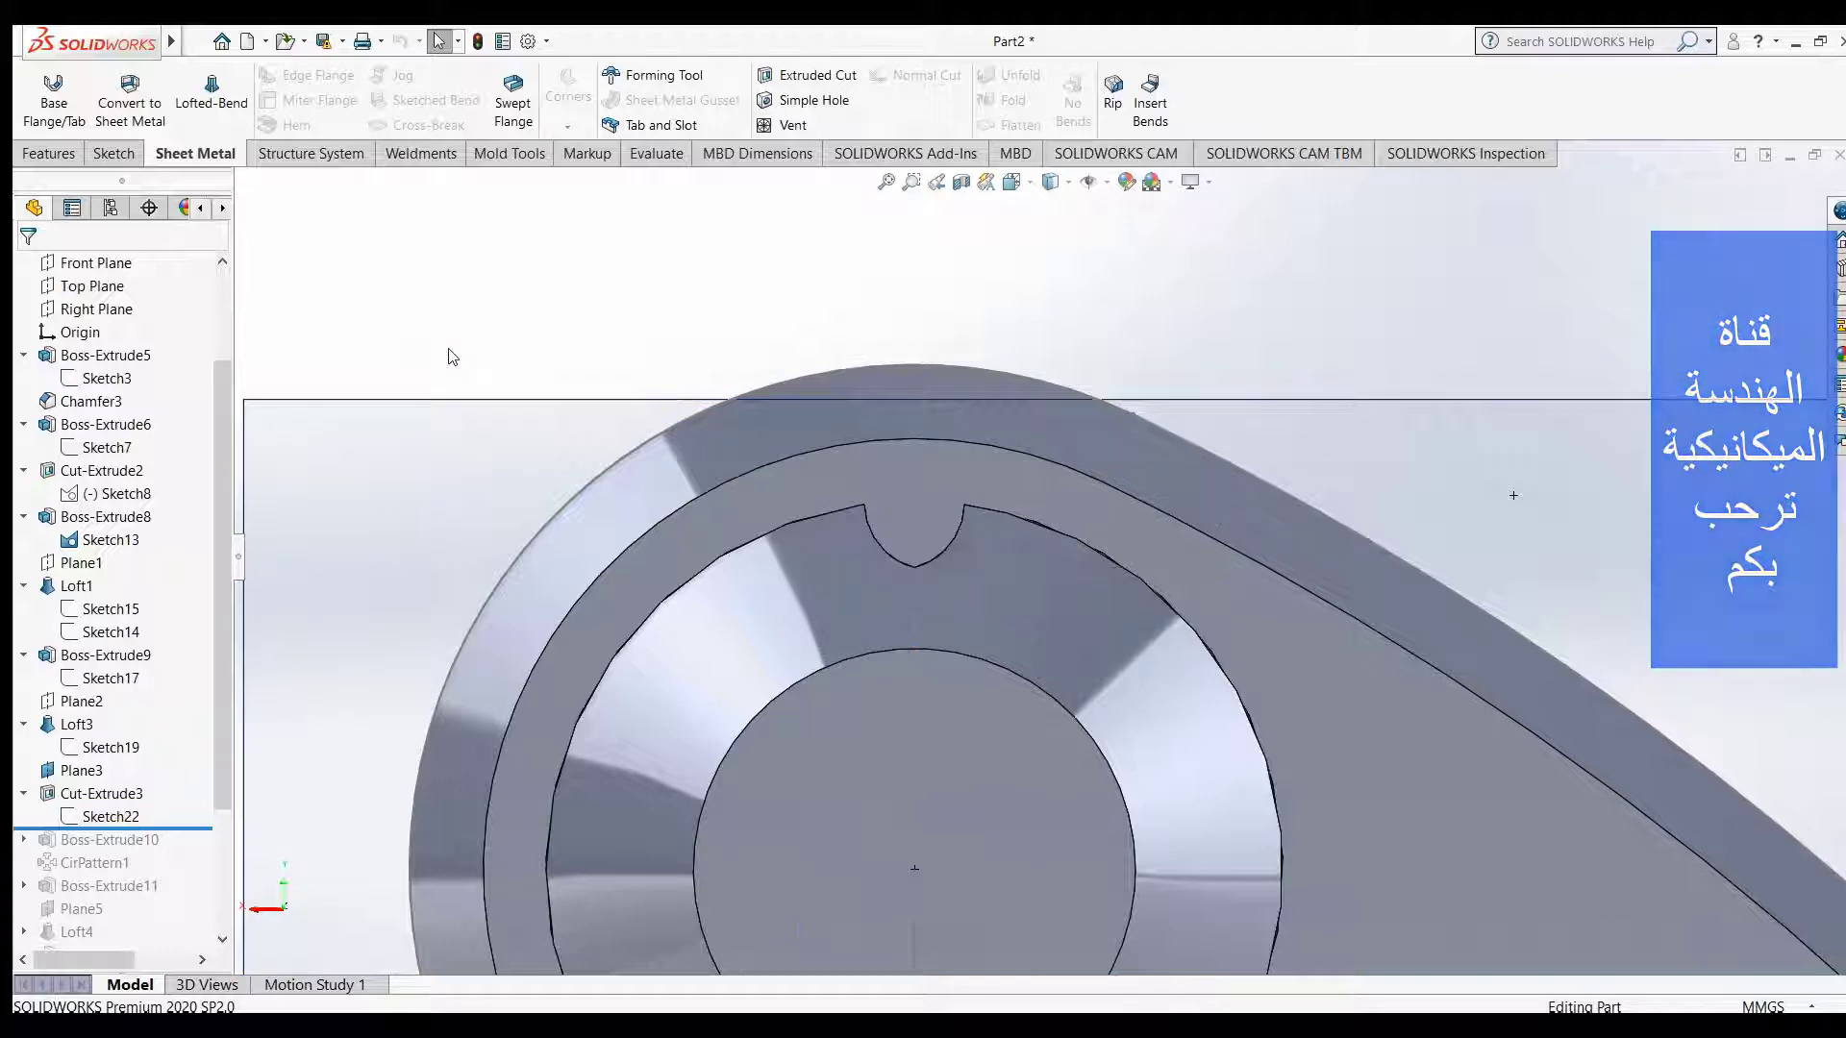
mouse_move(488, 524)
middle_mouse_down()
mouse_move(581, 554)
mouse_move(568, 546)
mouse_move(660, 528)
mouse_move(647, 515)
mouse_move(647, 609)
mouse_move(618, 557)
middle_mouse_up()
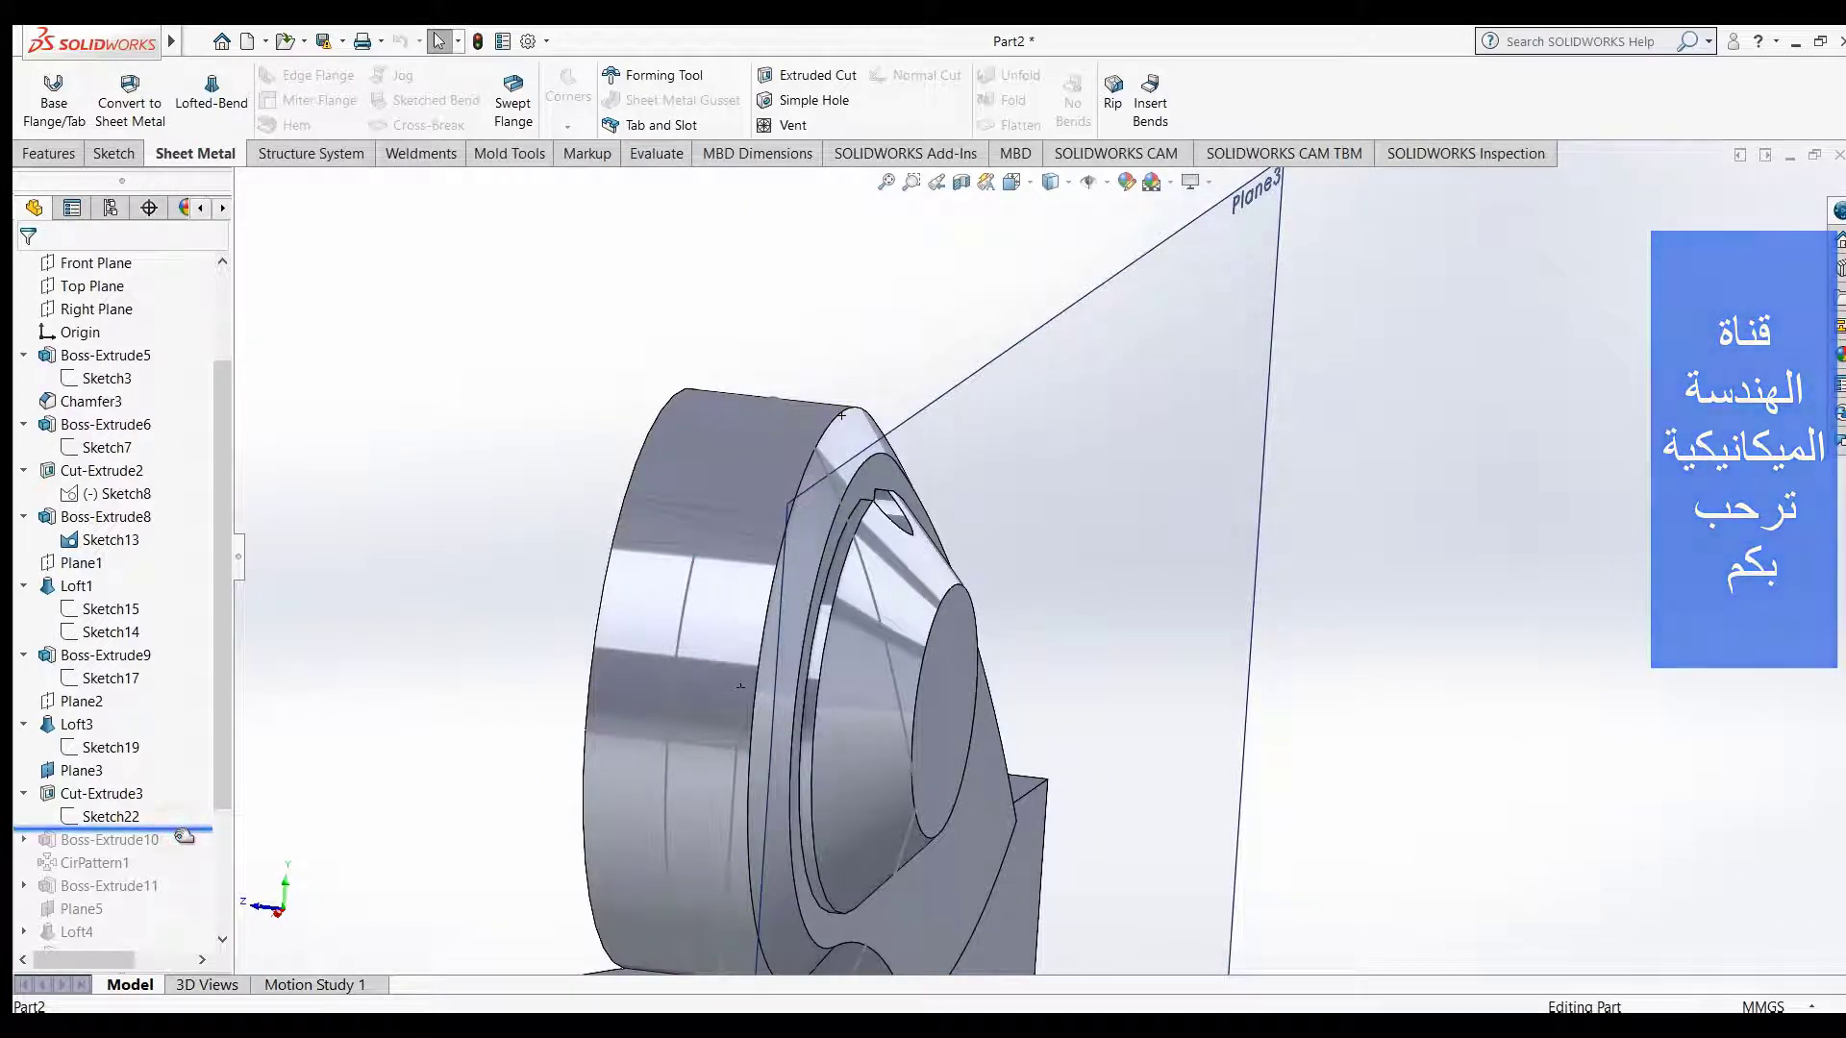
- Roll the part forward to include Boss-Extrude10 and orbit to a new angle
left_click_drag(184, 836, 183, 860)
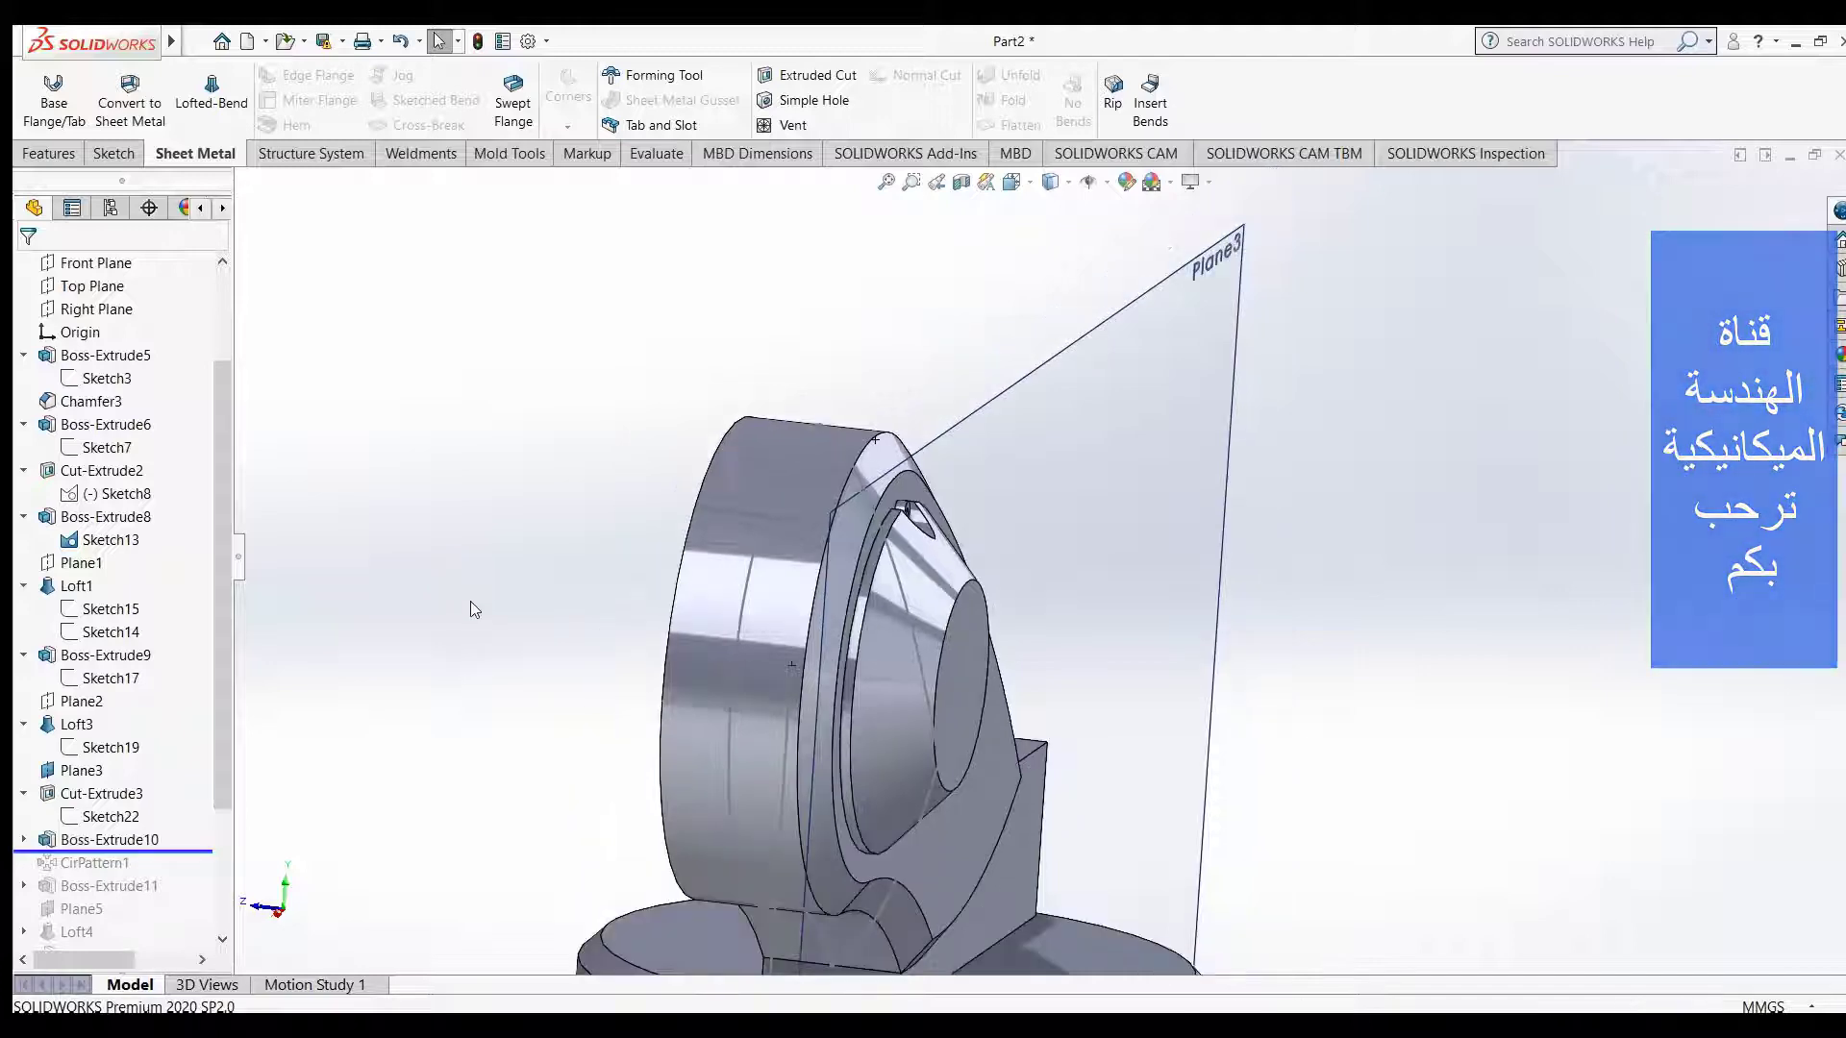
mouse_move(1208, 577)
middle_mouse_down()
mouse_move(1280, 576)
mouse_move(1224, 590)
middle_mouse_up()
scroll(875, 709, "up", 3)
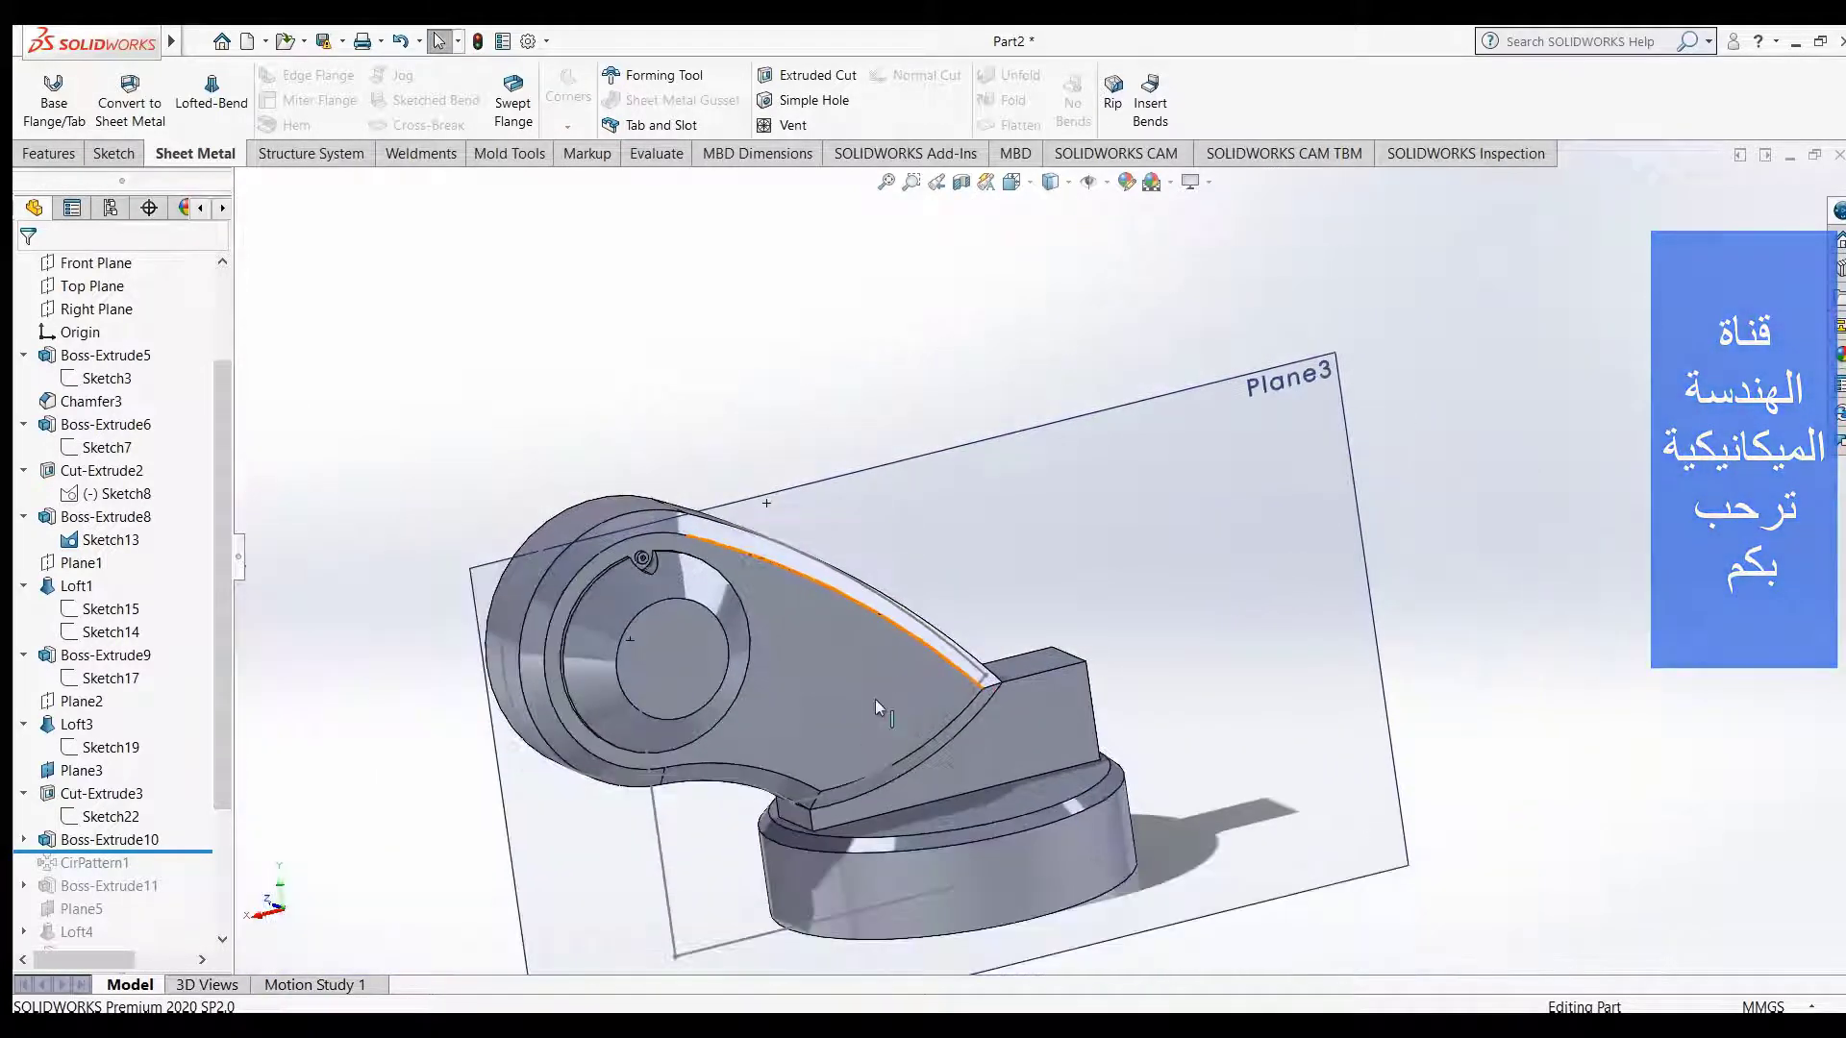
scroll(844, 704, "down", 2)
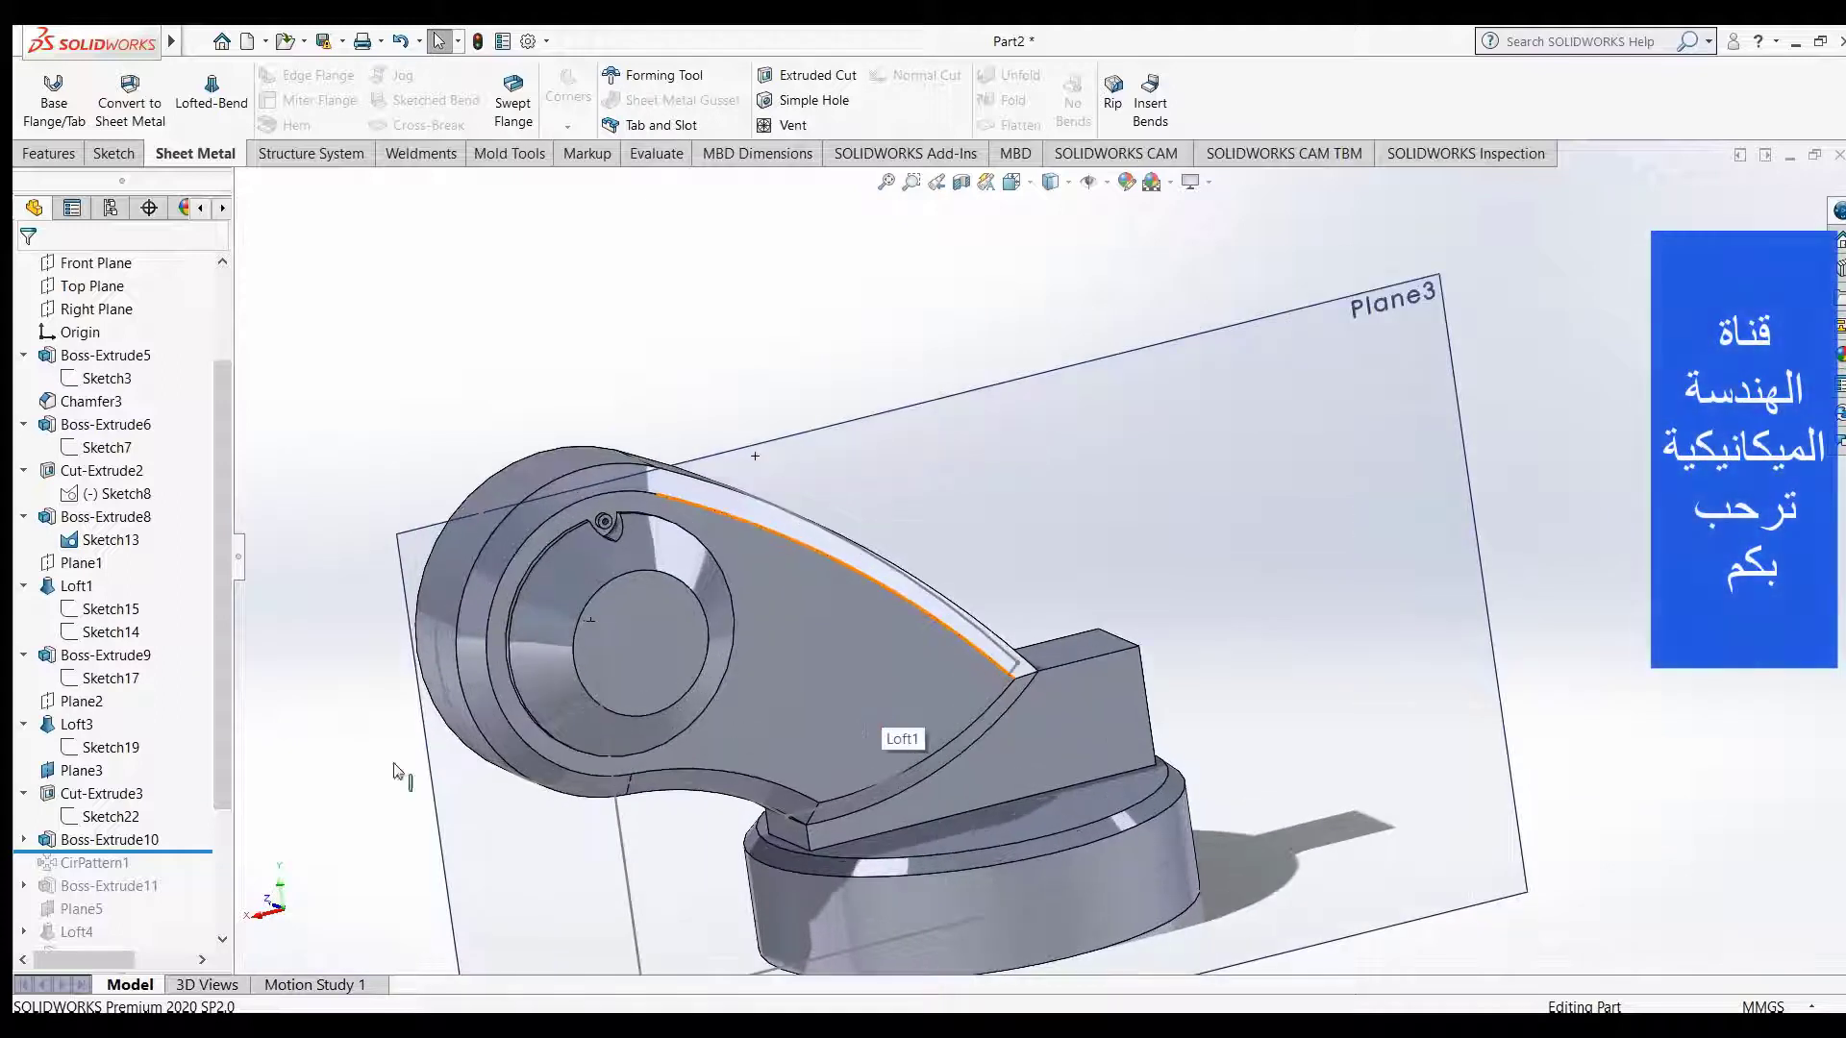
- Show Sketch23 face-on to Plane3 and zoom and orbit around the pin sketch
left_click(24, 840)
left_click(115, 865)
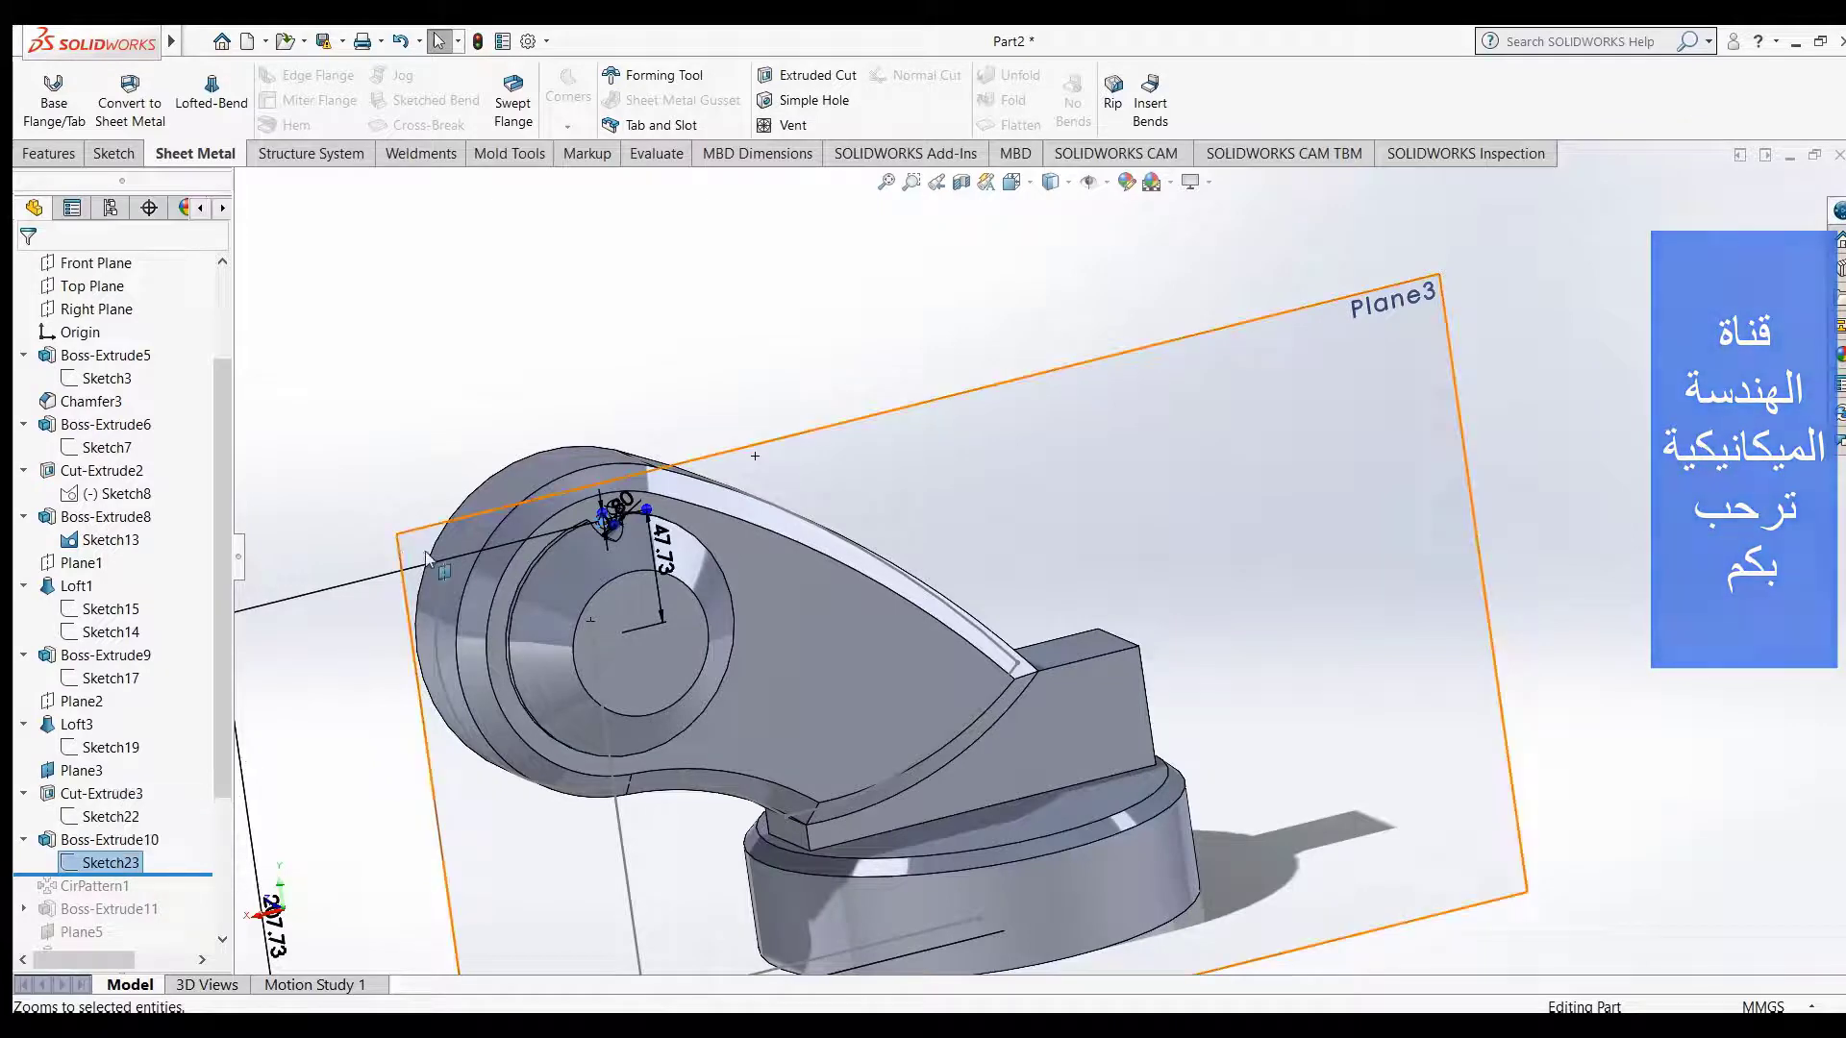
key("space")
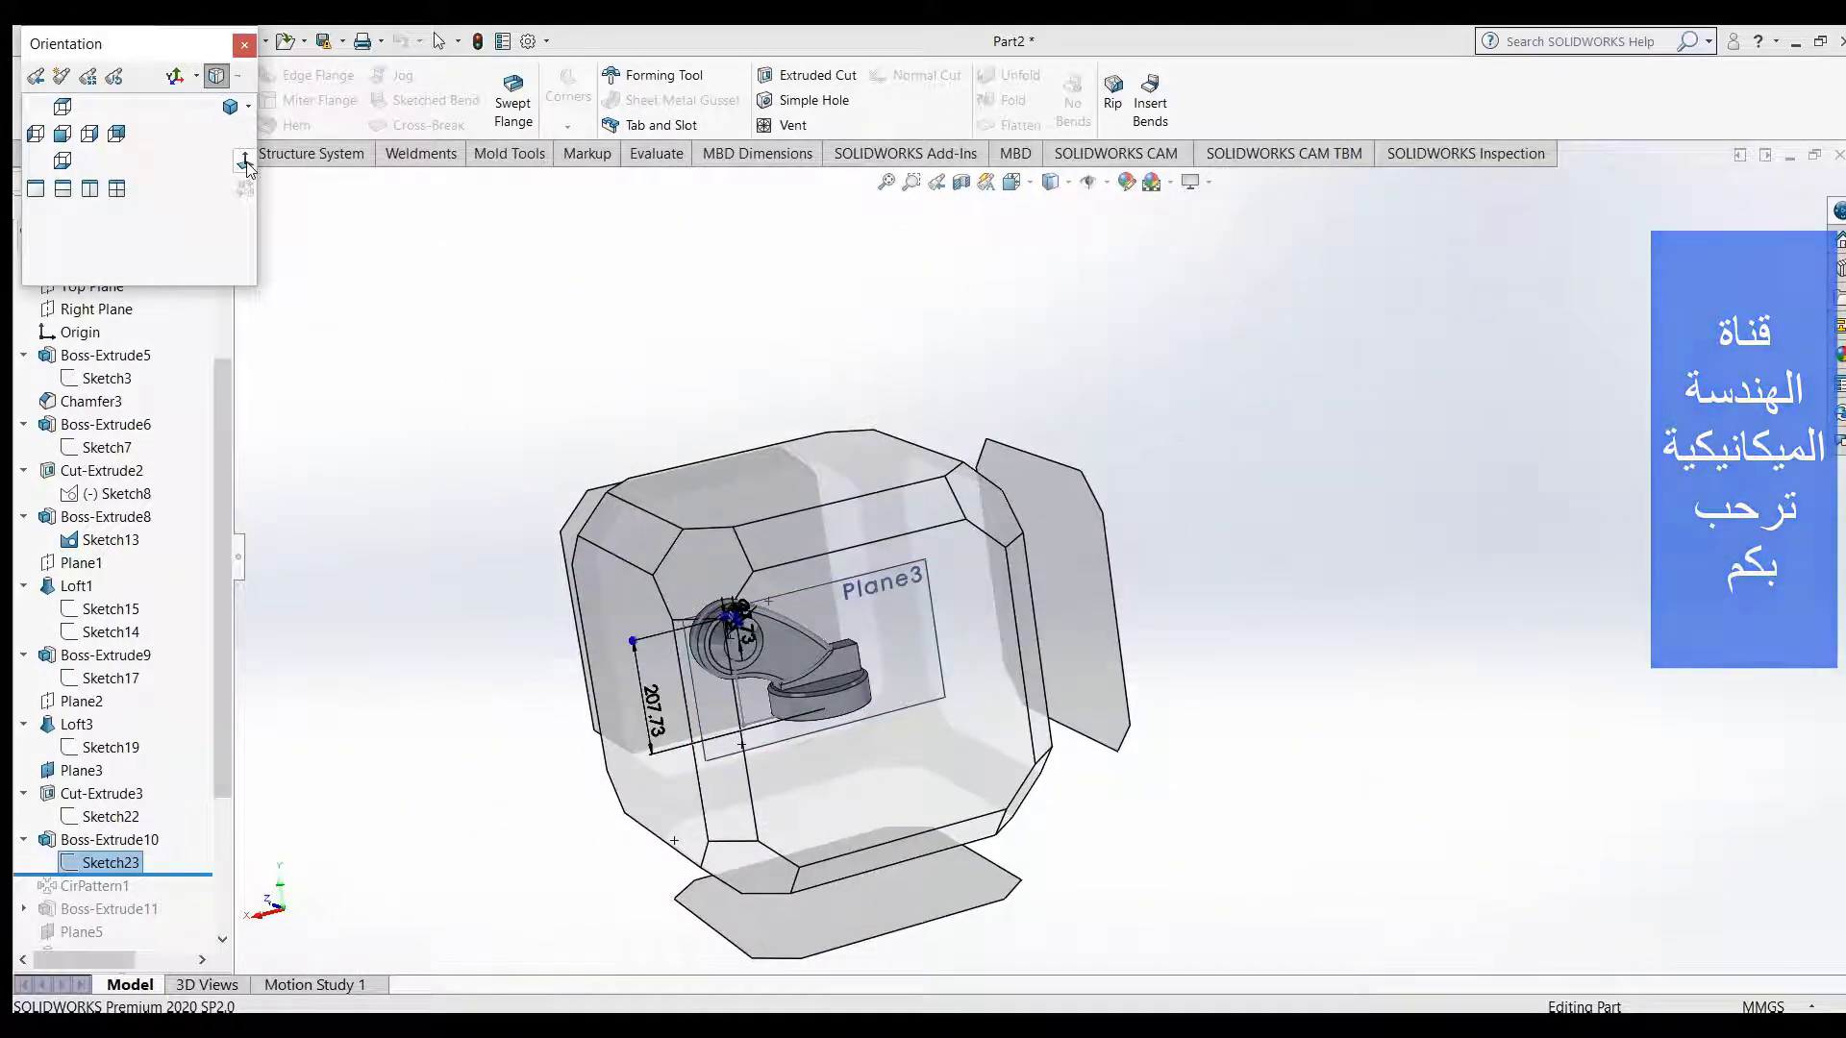
left_click(246, 164)
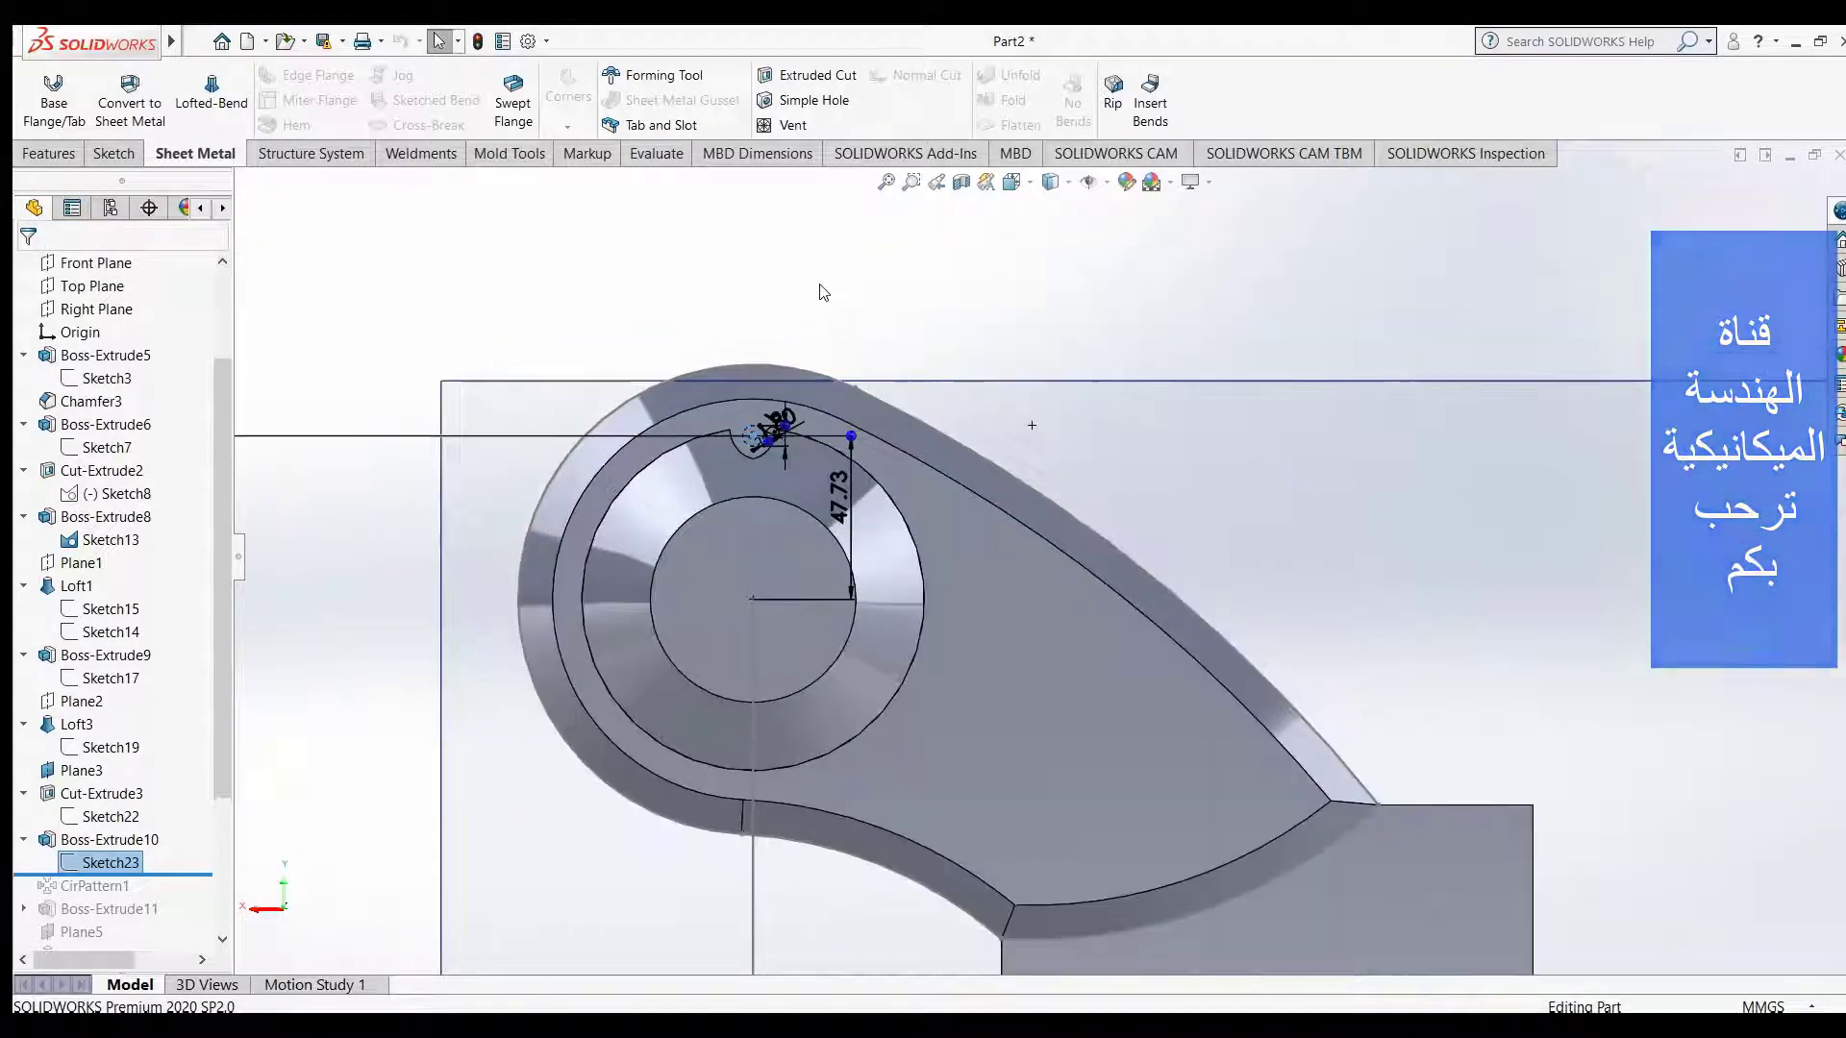
scroll(790, 317, "down", 2)
scroll(754, 412, "down", 2)
scroll(753, 424, "down", 2)
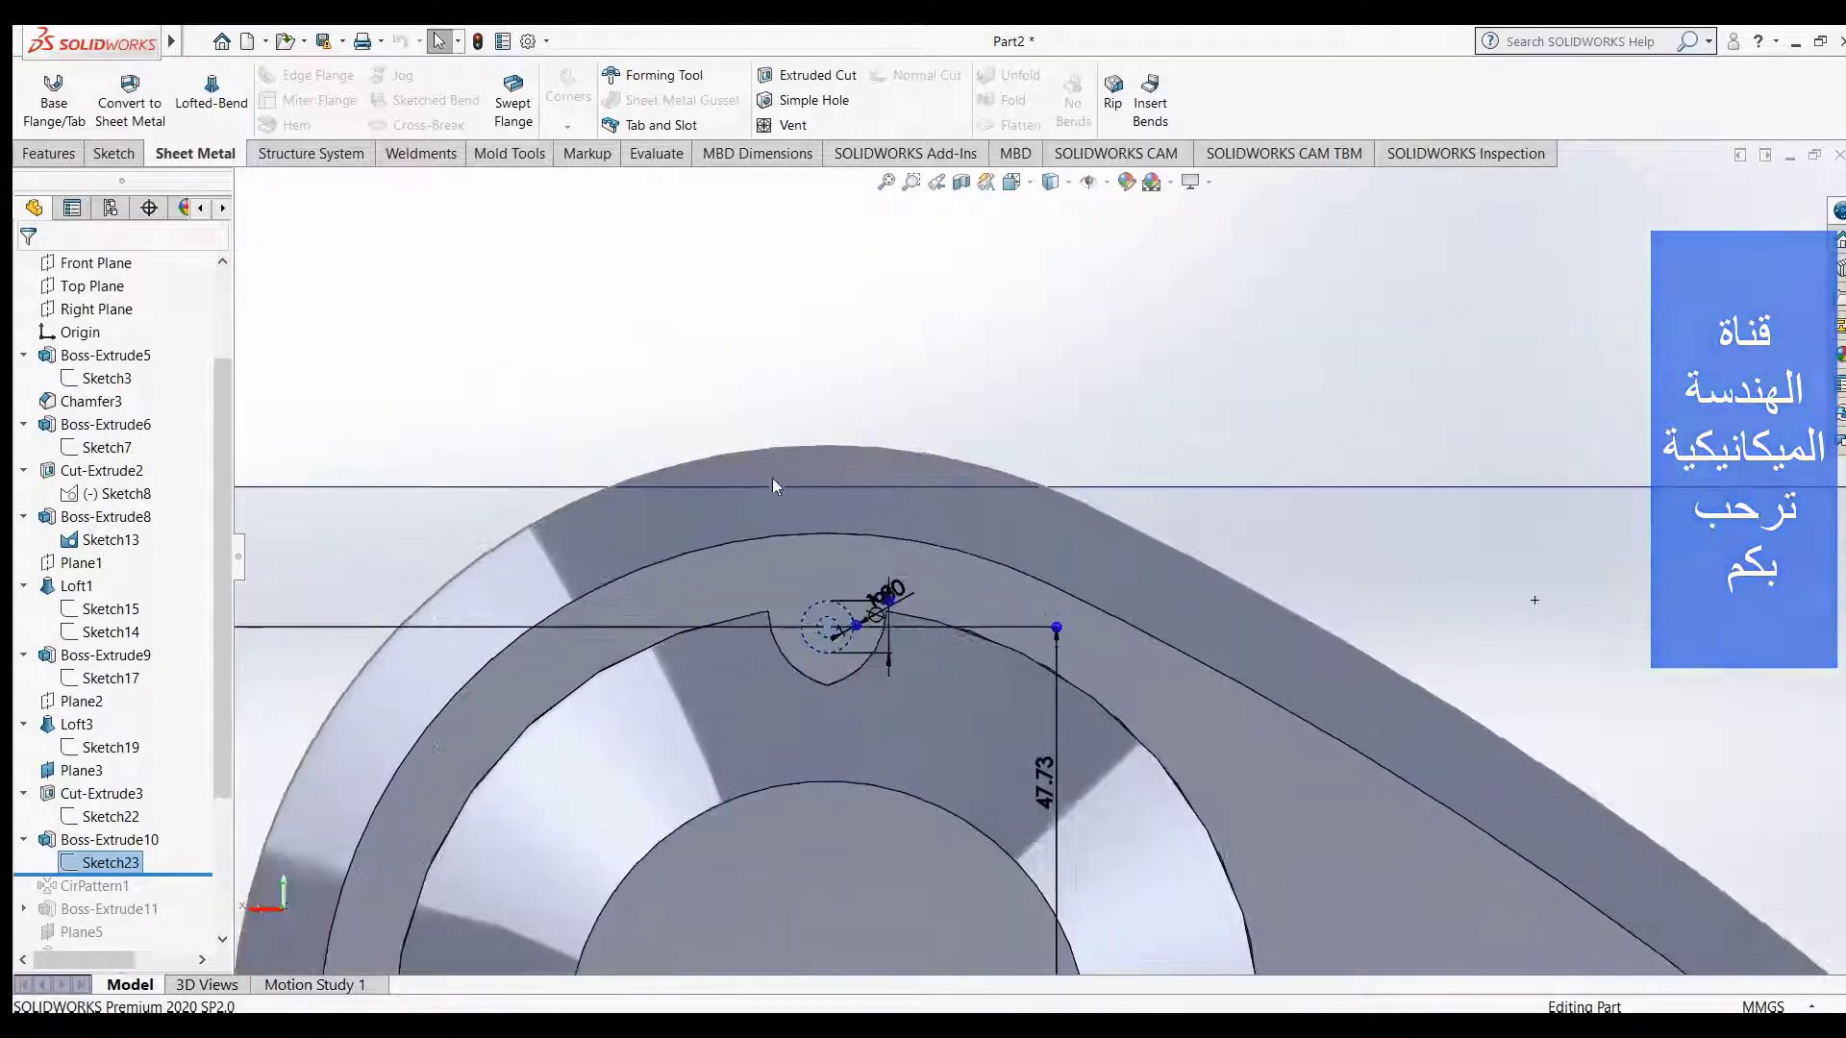
scroll(801, 508, "down", 2)
scroll(801, 508, "down", 1)
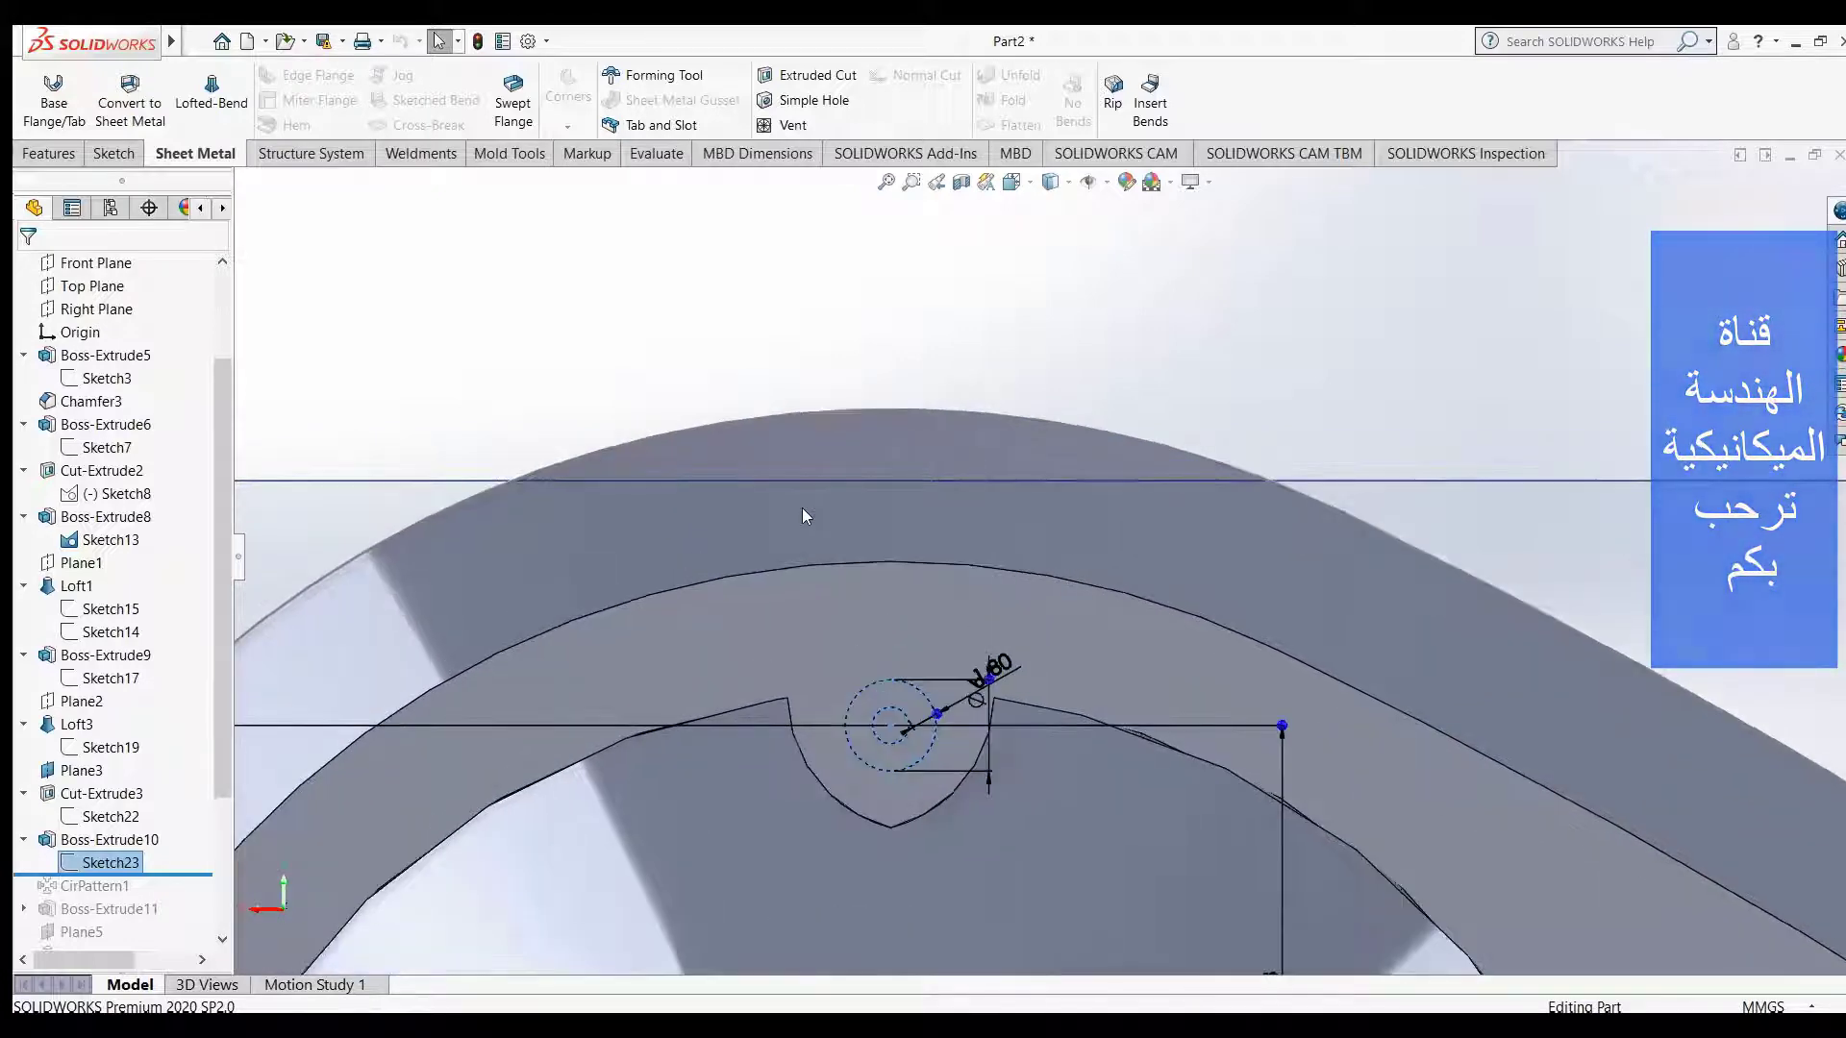
mouse_move(758, 511)
middle_mouse_down()
mouse_move(814, 618)
mouse_move(753, 672)
mouse_move(751, 608)
middle_mouse_up()
mouse_move(756, 544)
middle_mouse_down()
mouse_move(782, 625)
mouse_move(826, 666)
mouse_move(782, 610)
mouse_move(1021, 716)
middle_mouse_up()
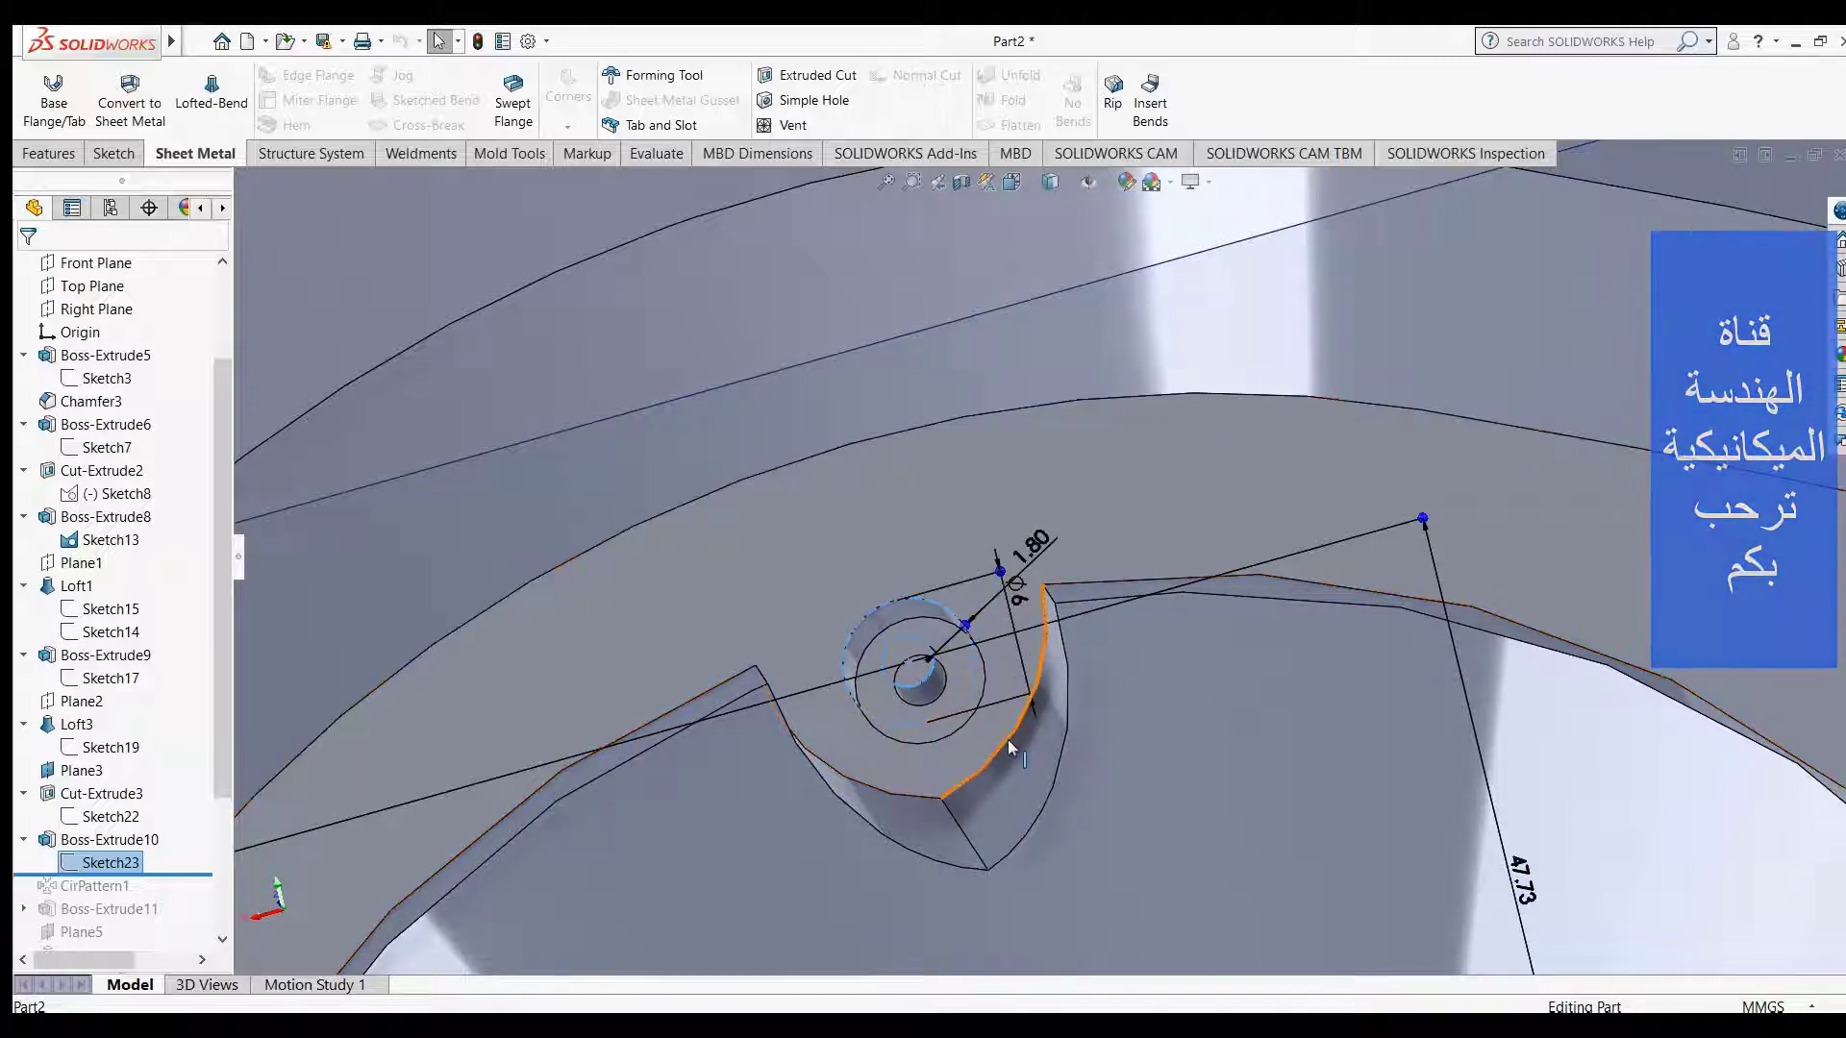
middle_click_drag(1004, 735, 961, 720)
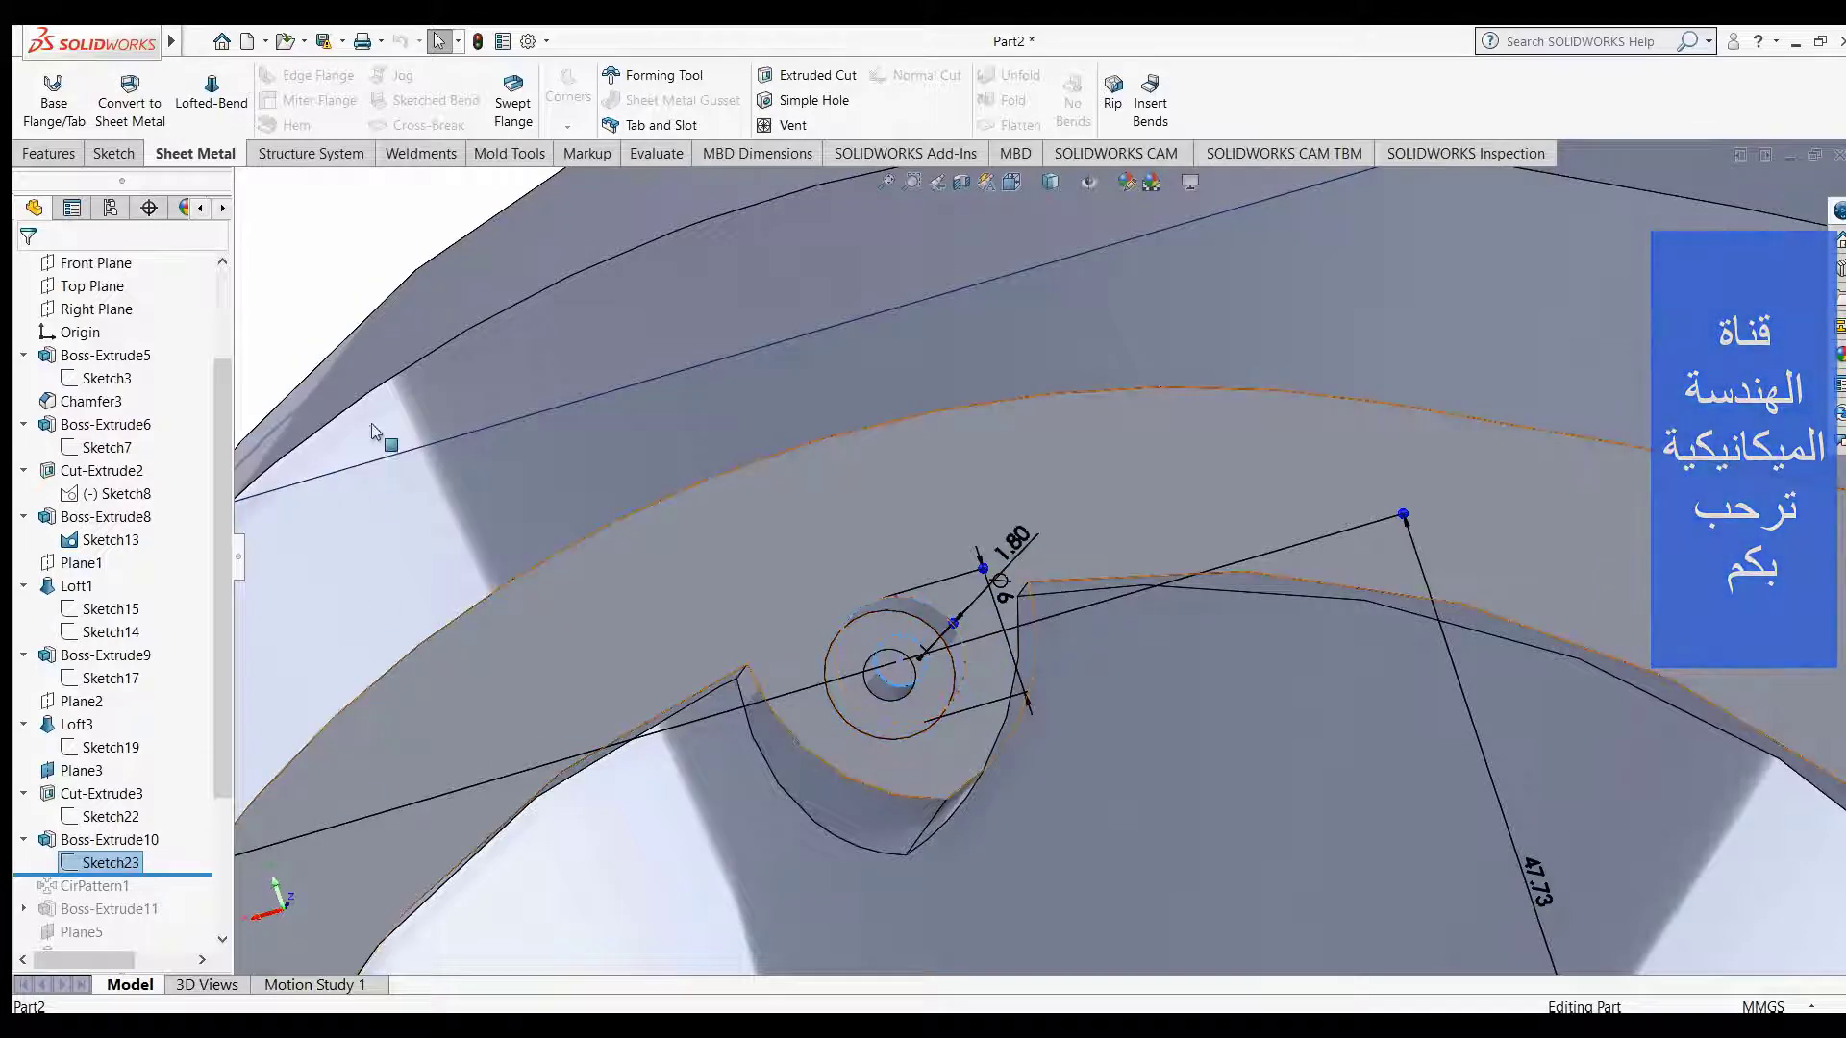
- Hide Sketch23, view the pin in the notch, and roll forward below CirPattern1
left_click(336, 290)
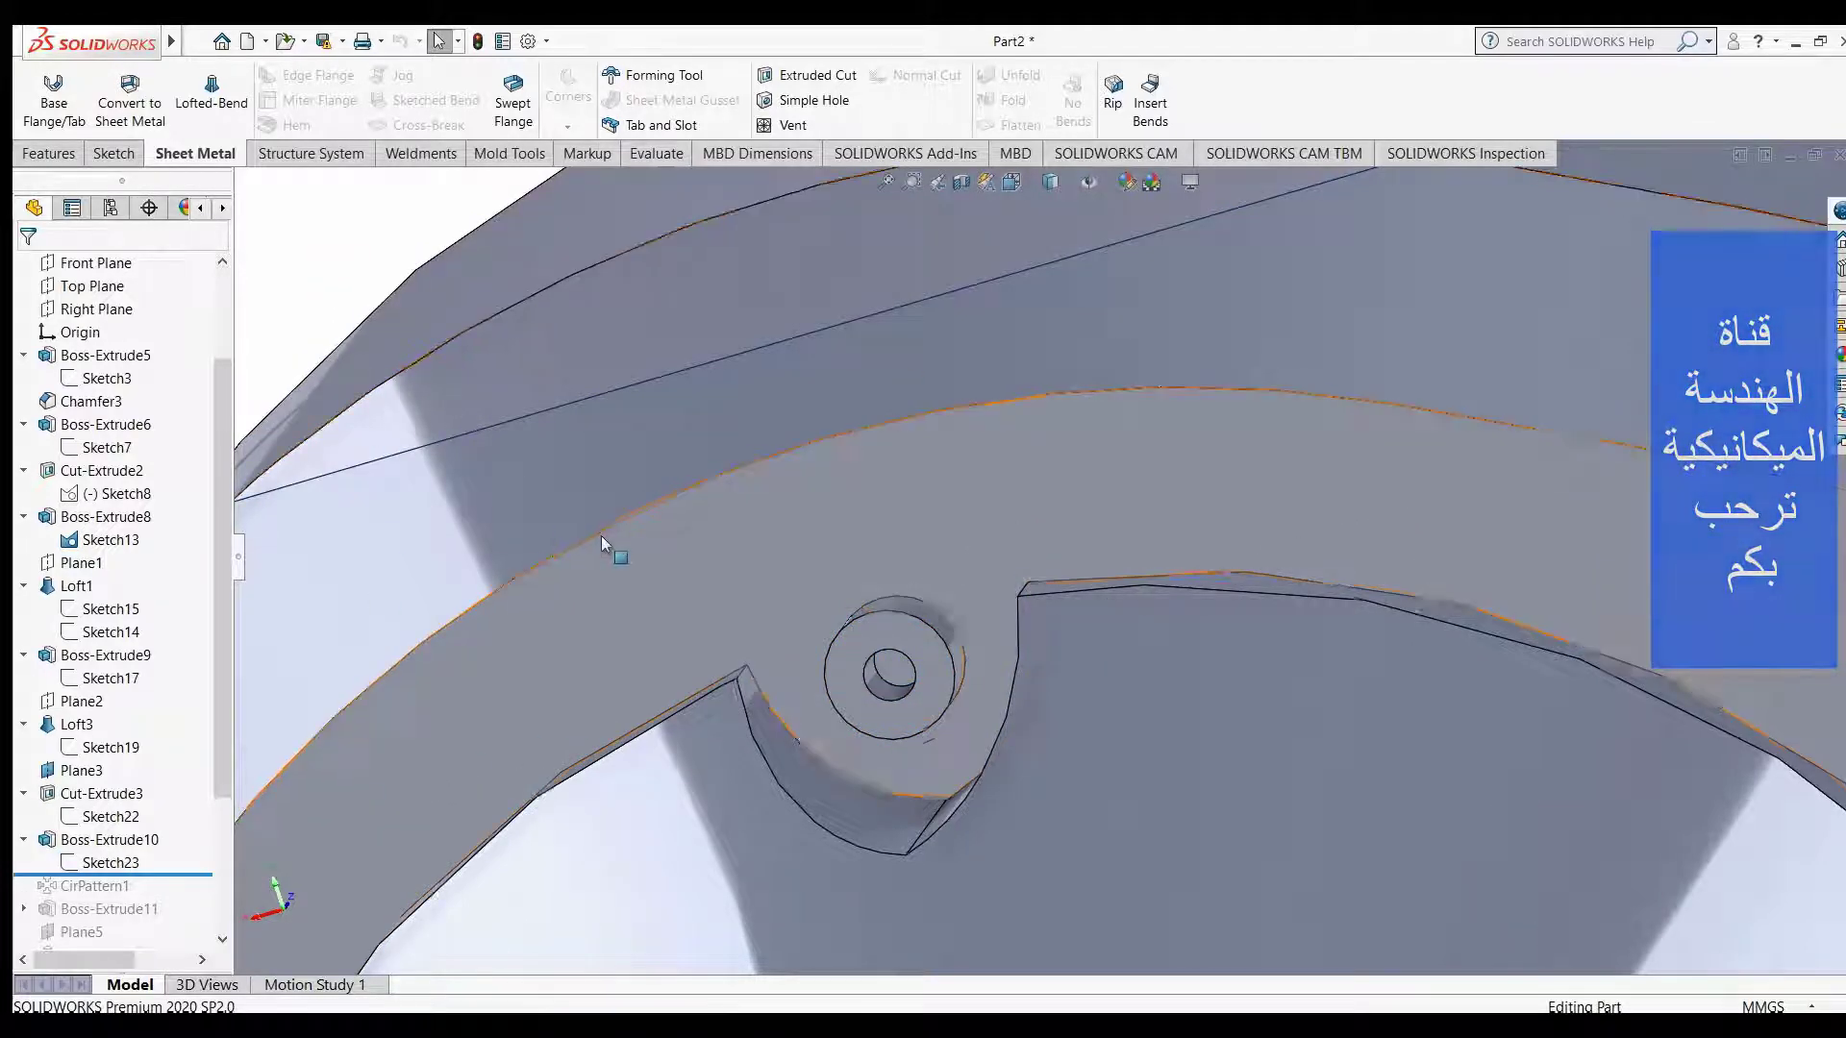
middle_click_drag(601, 534, 750, 625)
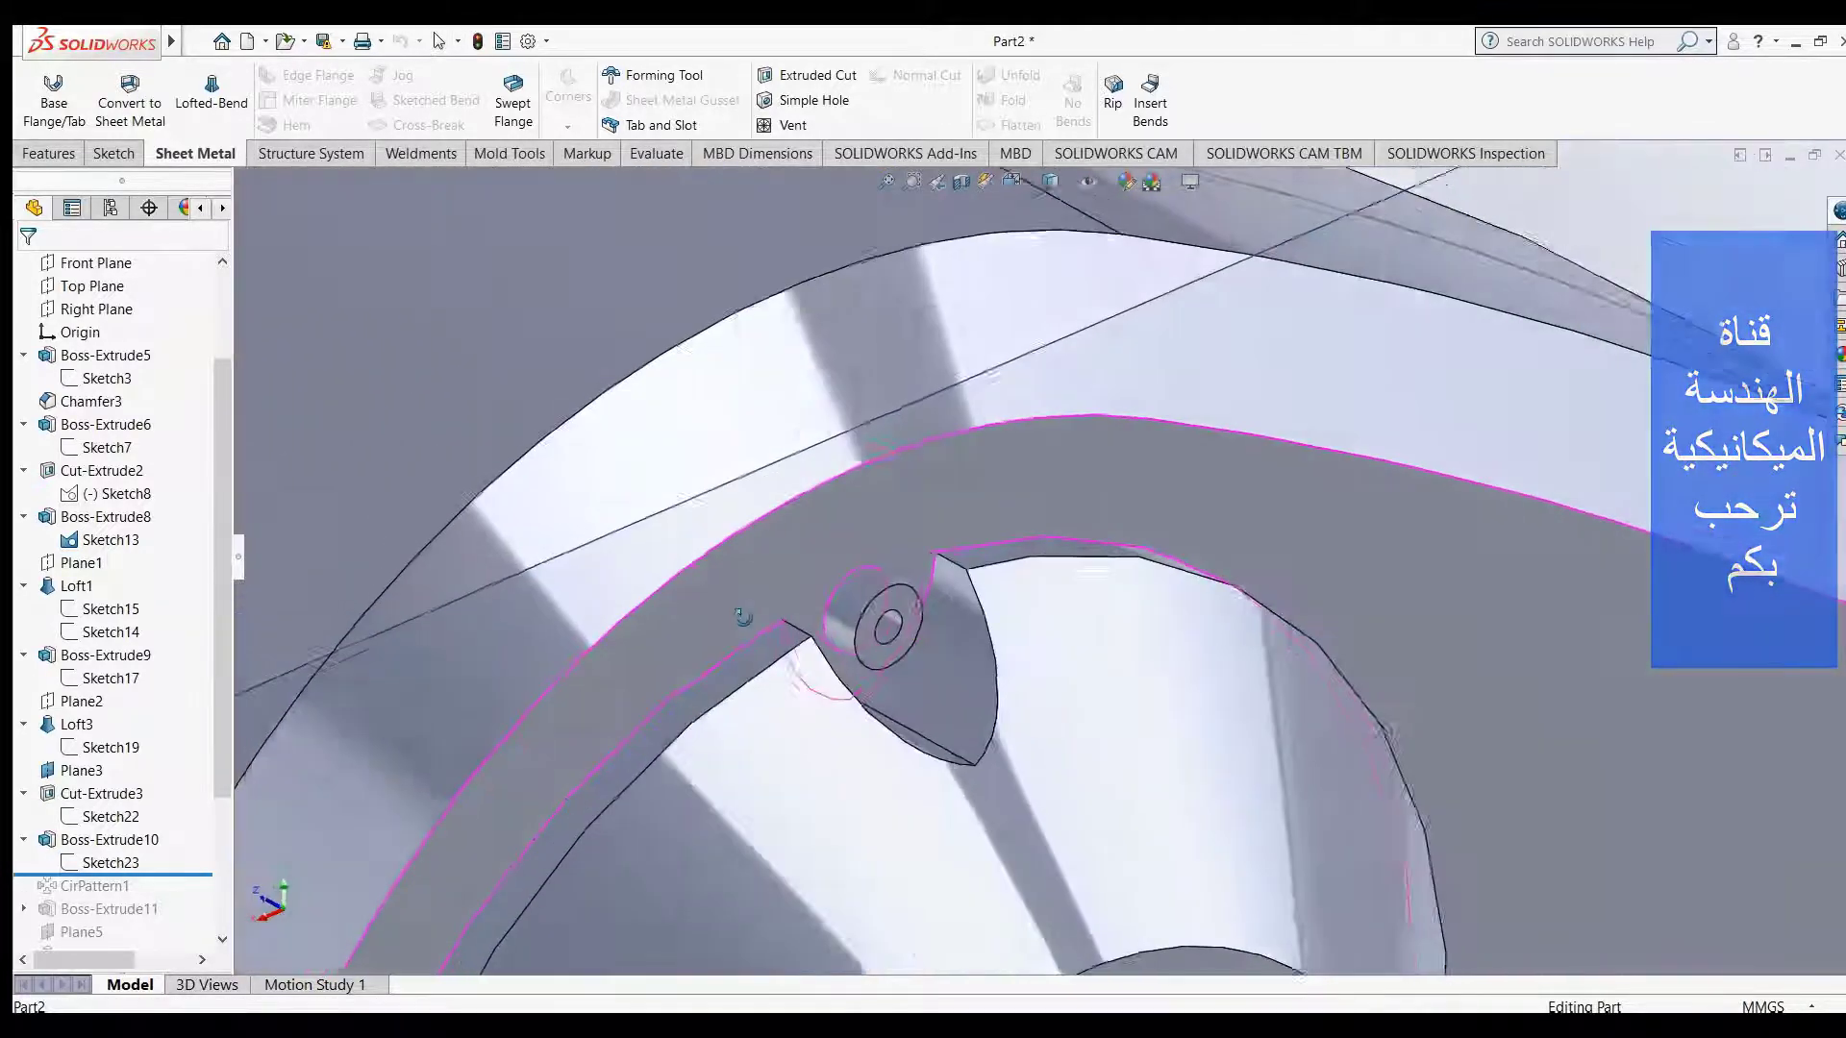
key("Left")
key("Left")
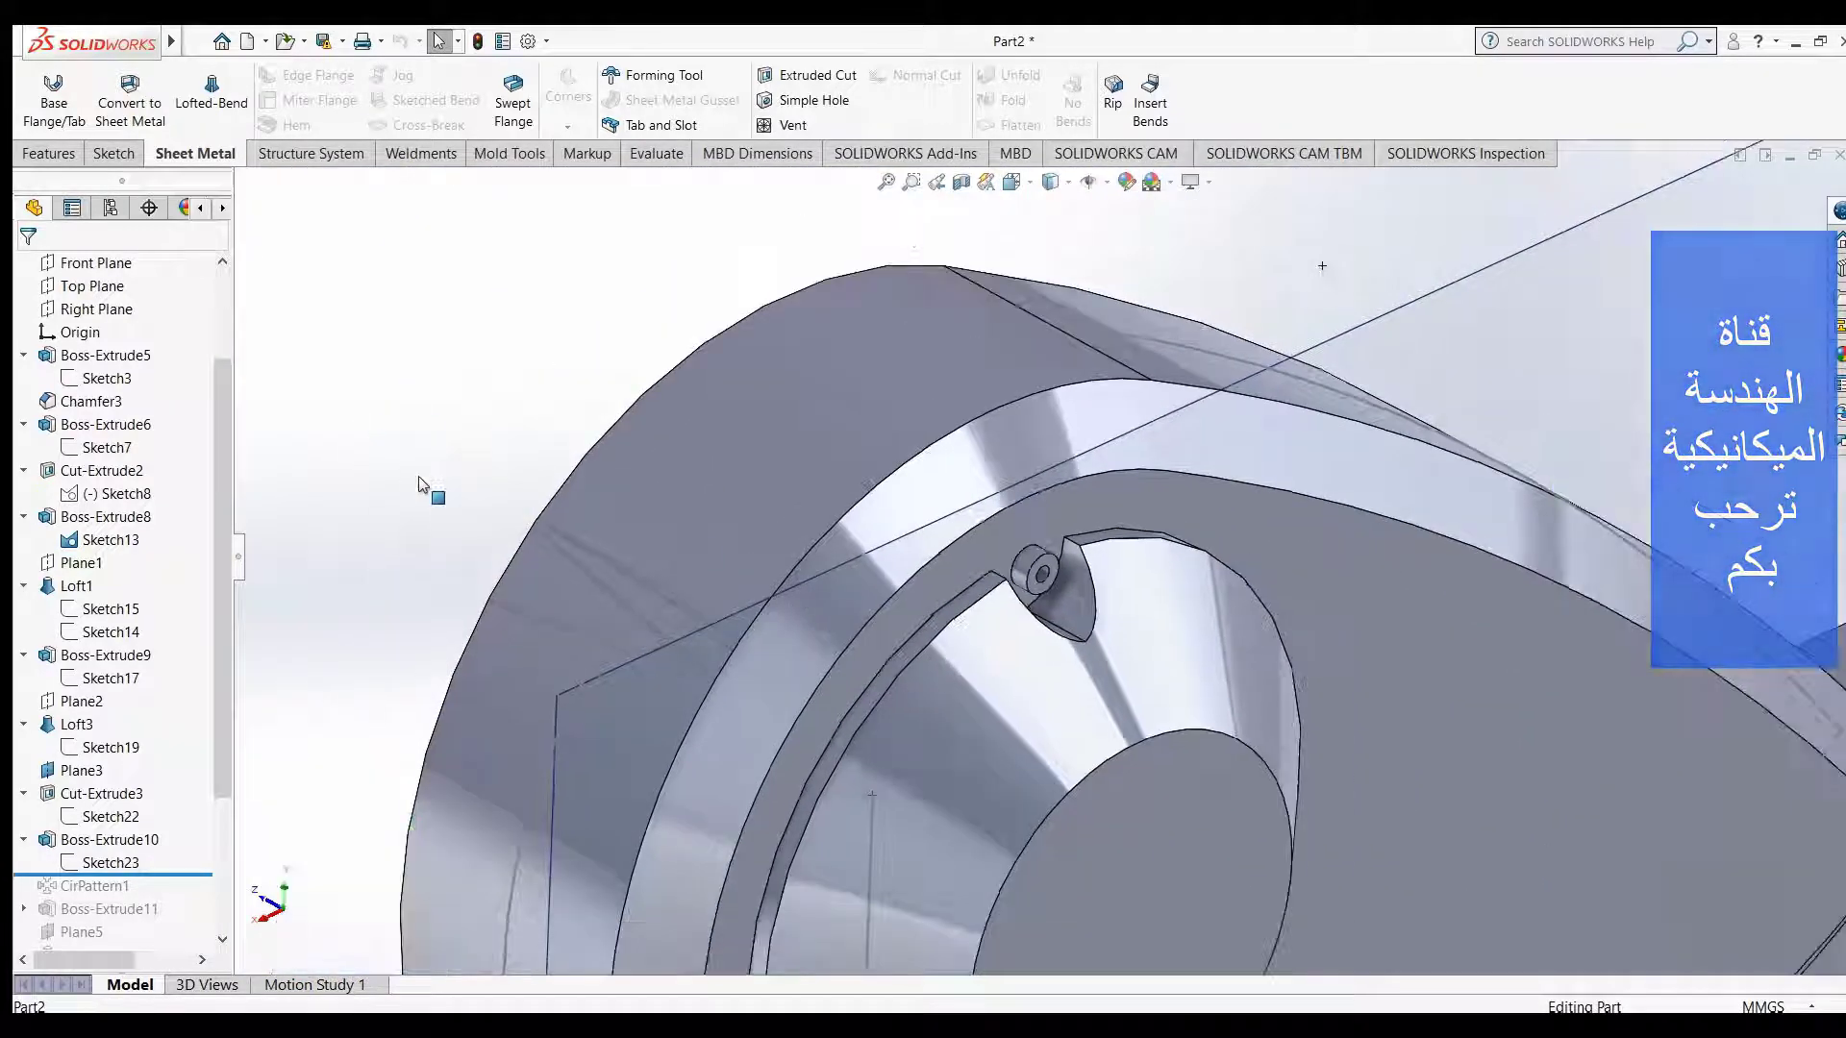
scroll(206, 731, "down", 2)
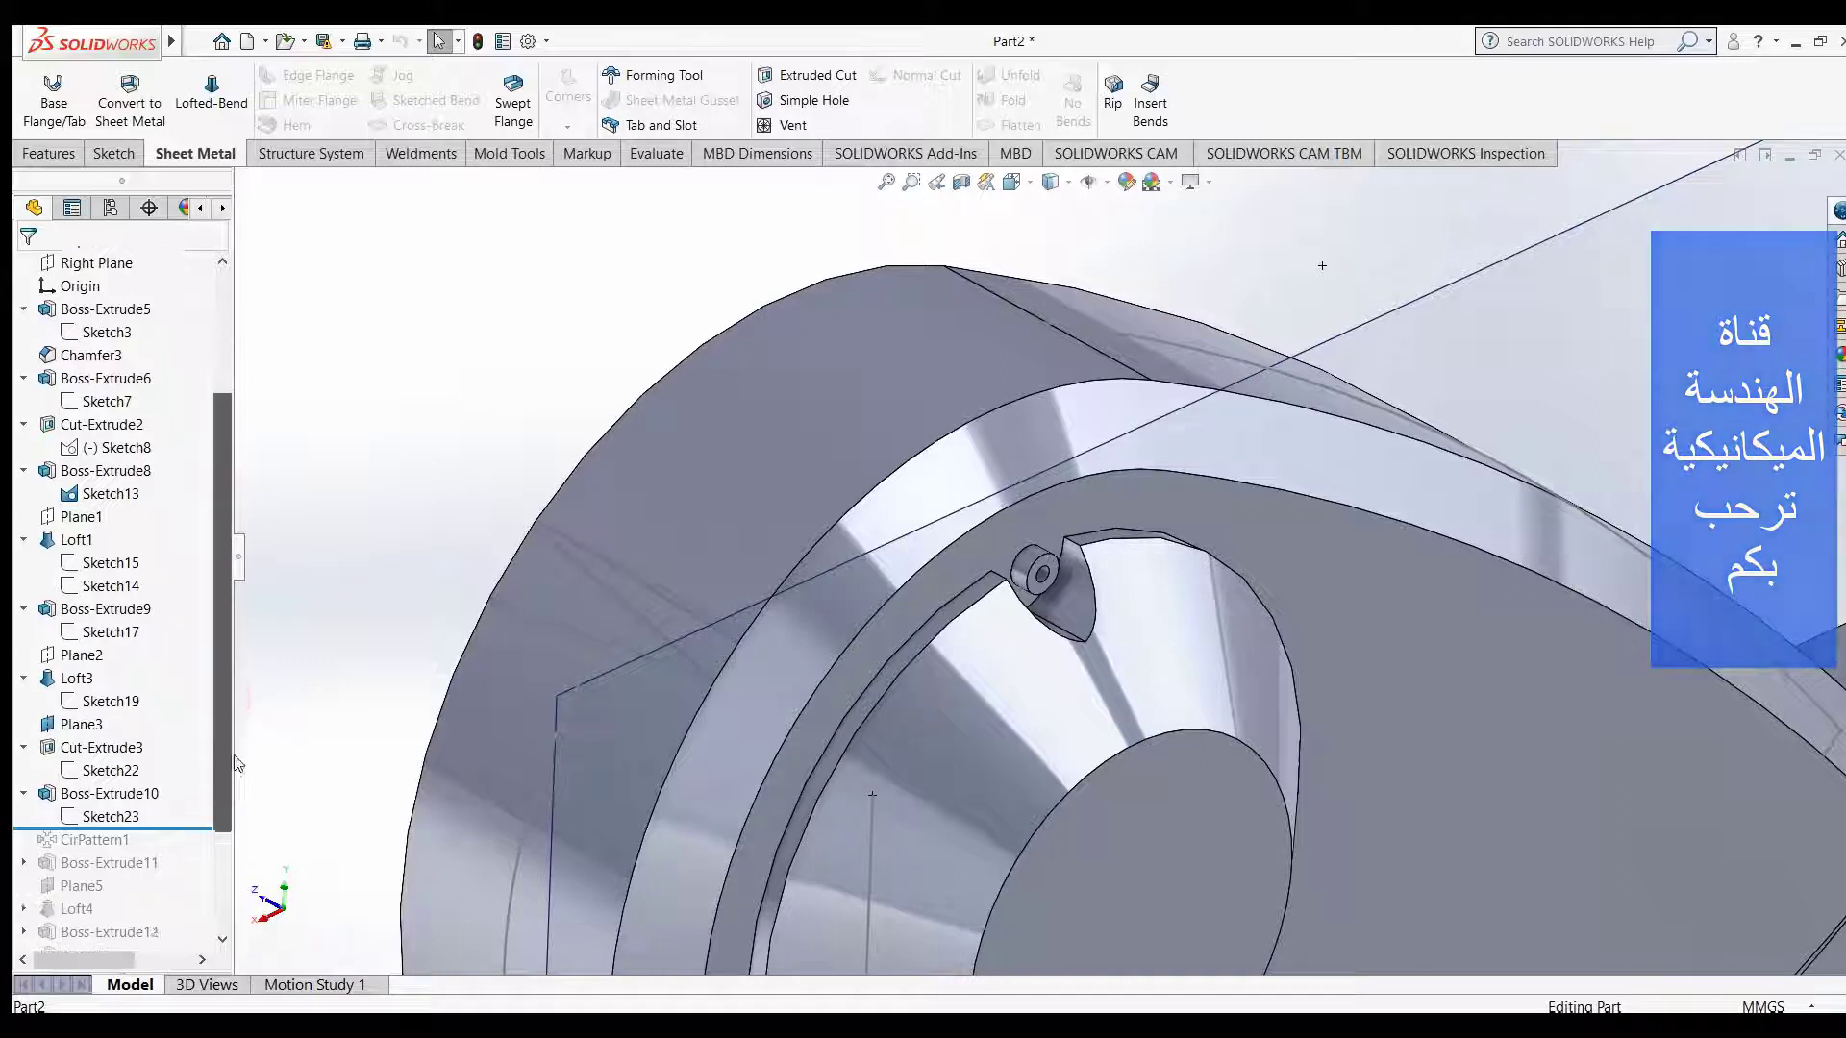
scroll(187, 769, "down", 2)
left_click_drag(221, 751, 216, 832)
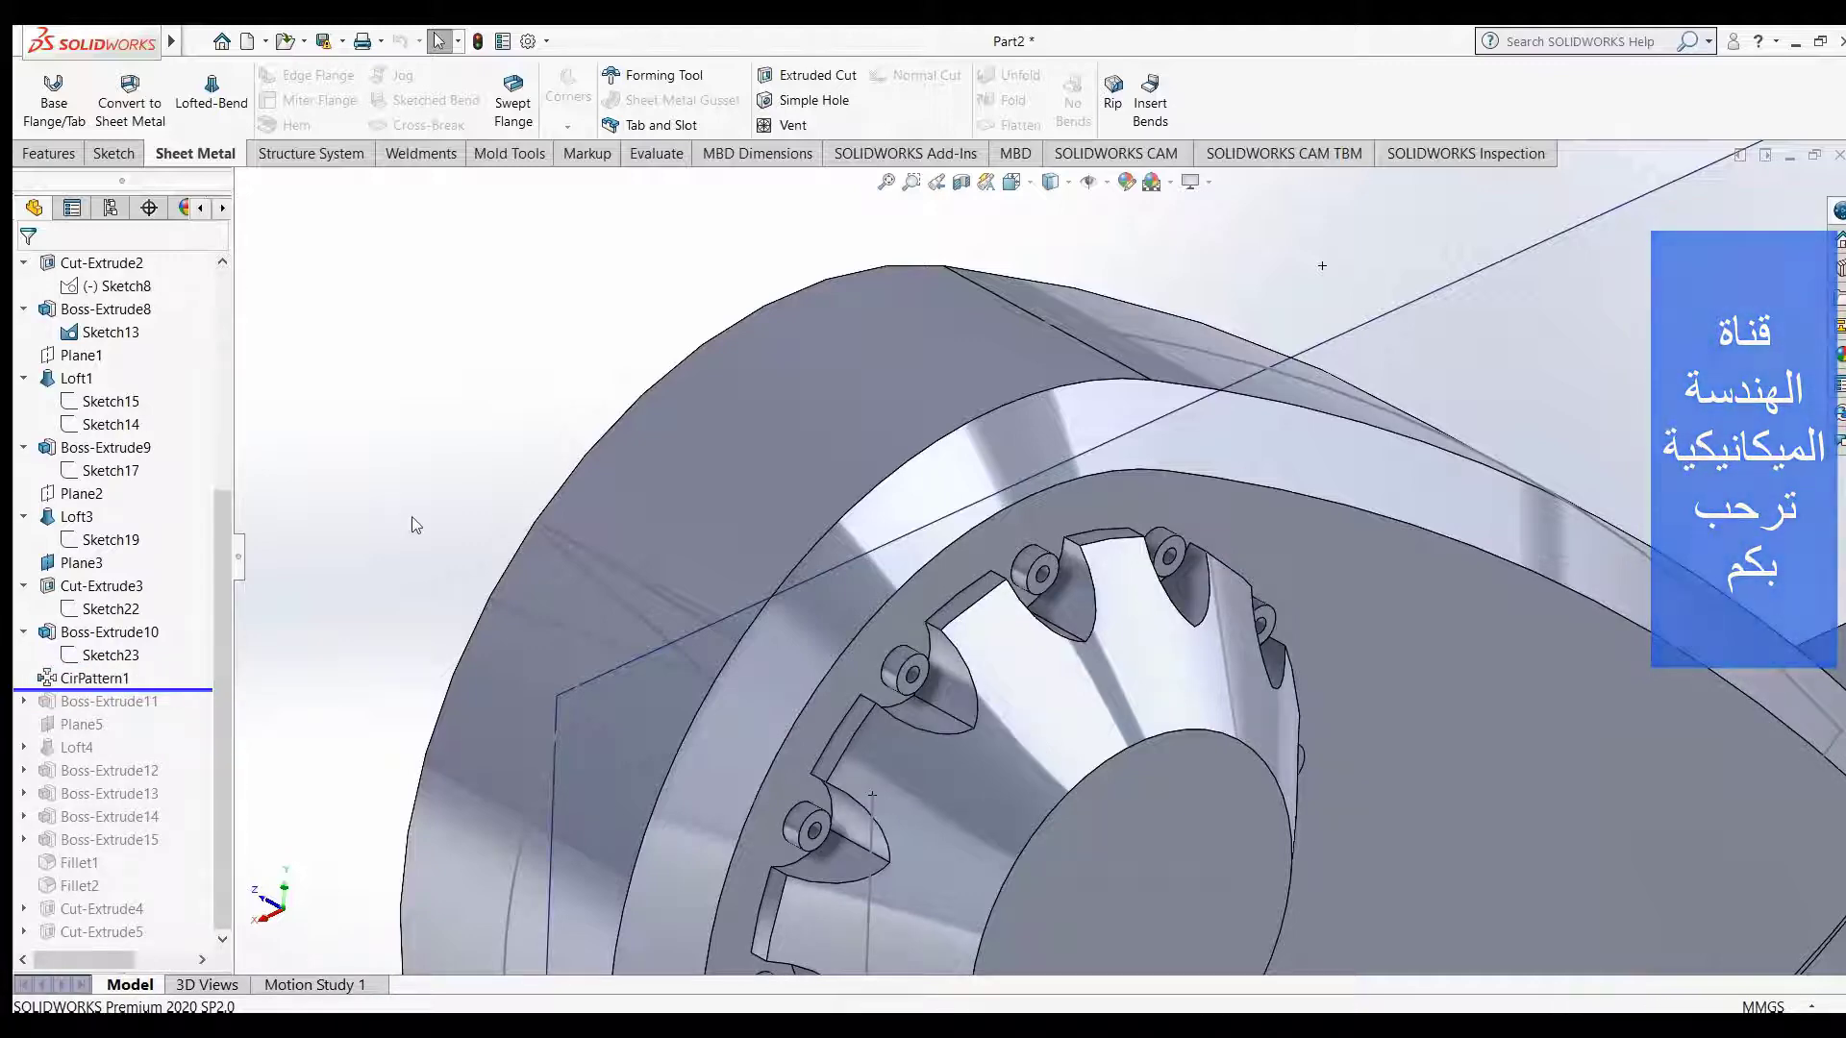
- Pan and zoom to inspect the 12-instance circular pattern around the ring
mouse_move(682, 659)
middle_mouse_down("ctrl")
mouse_move(900, 717)
mouse_move(904, 695)
middle_mouse_up("ctrl")
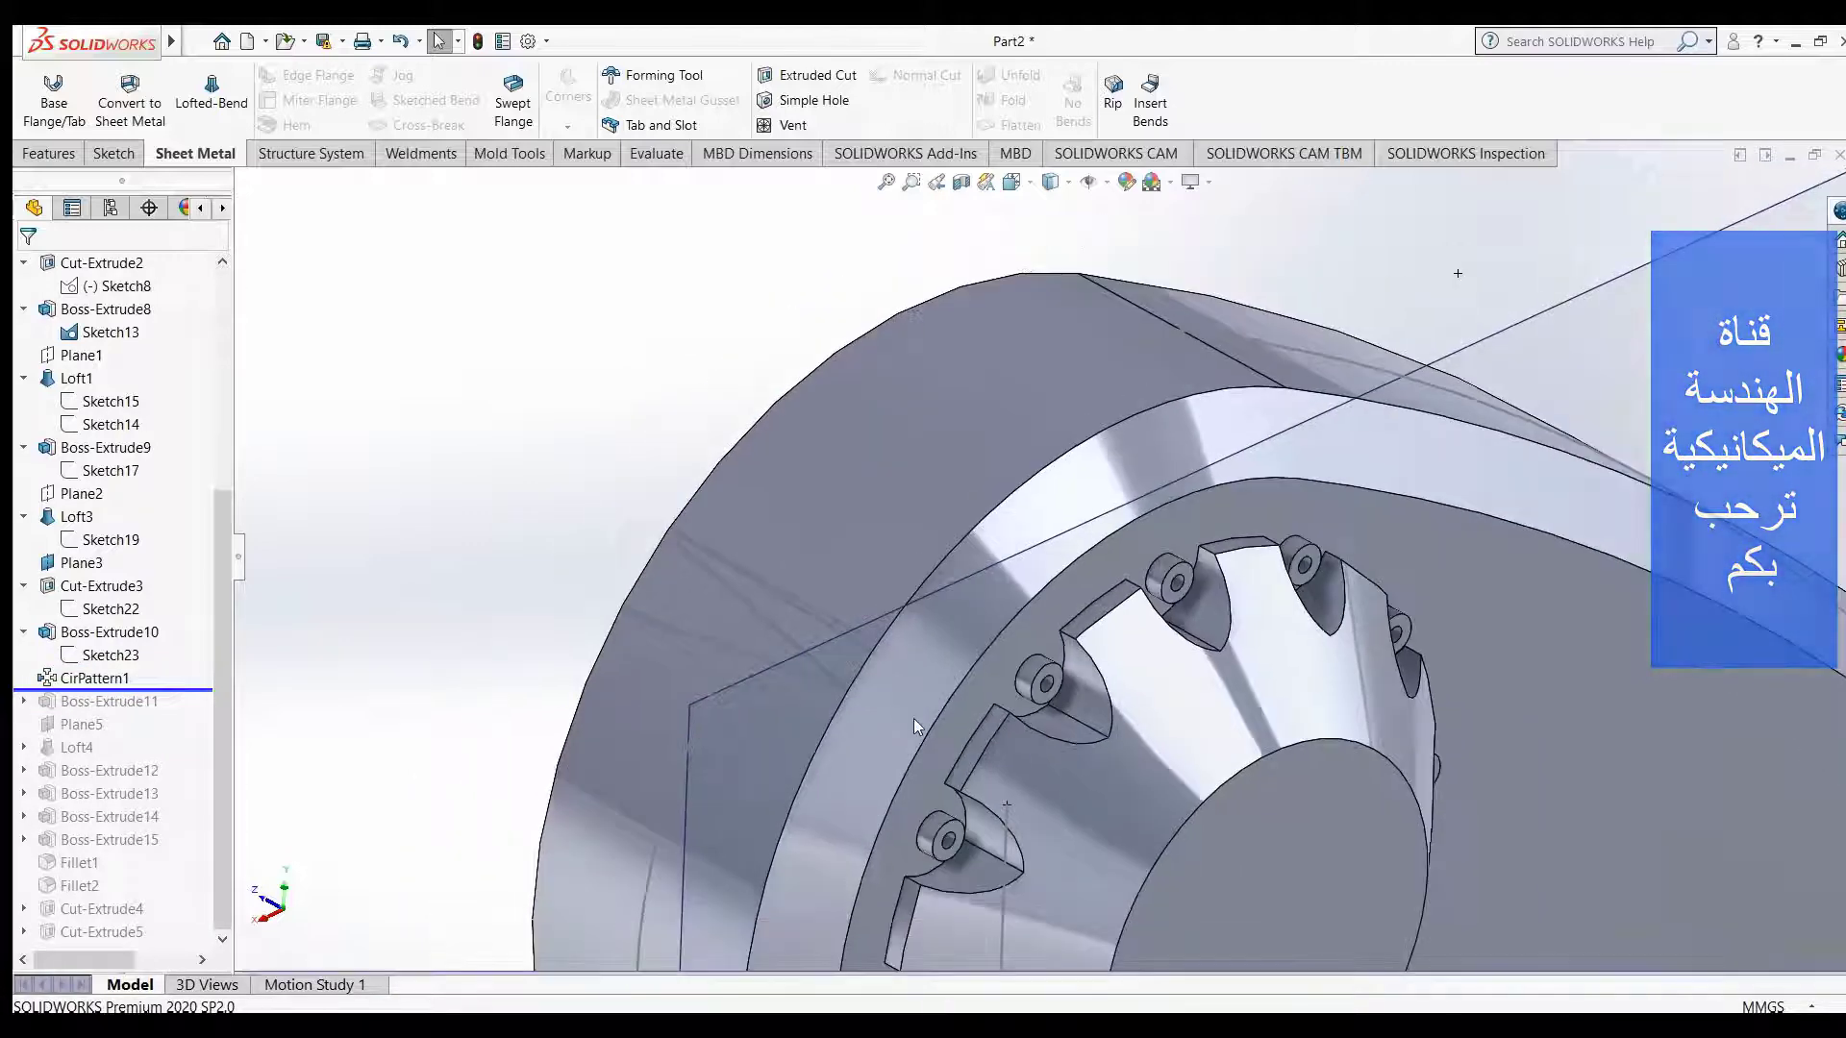
scroll(1139, 788, "up", 2)
scroll(1175, 794, "up", 2)
scroll(1179, 794, "up", 2)
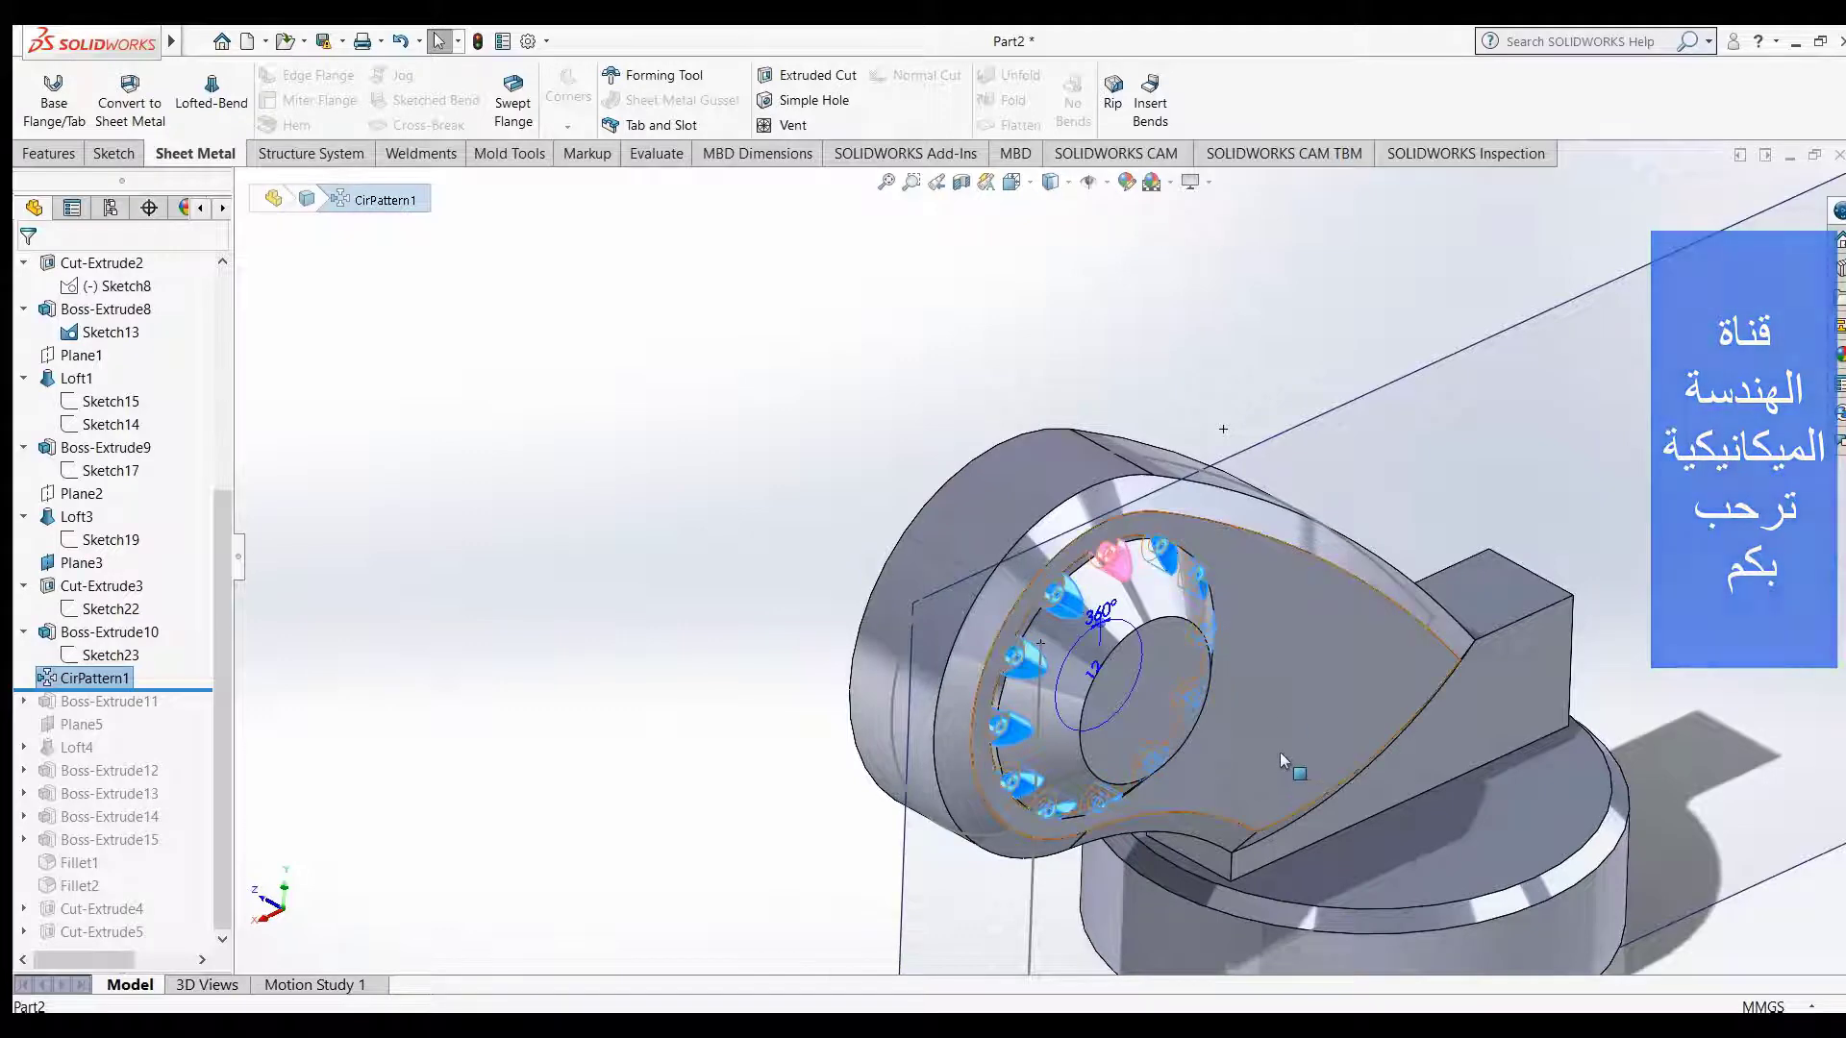
scroll(1278, 707, "up", 3)
scroll(1281, 717, "down", 1)
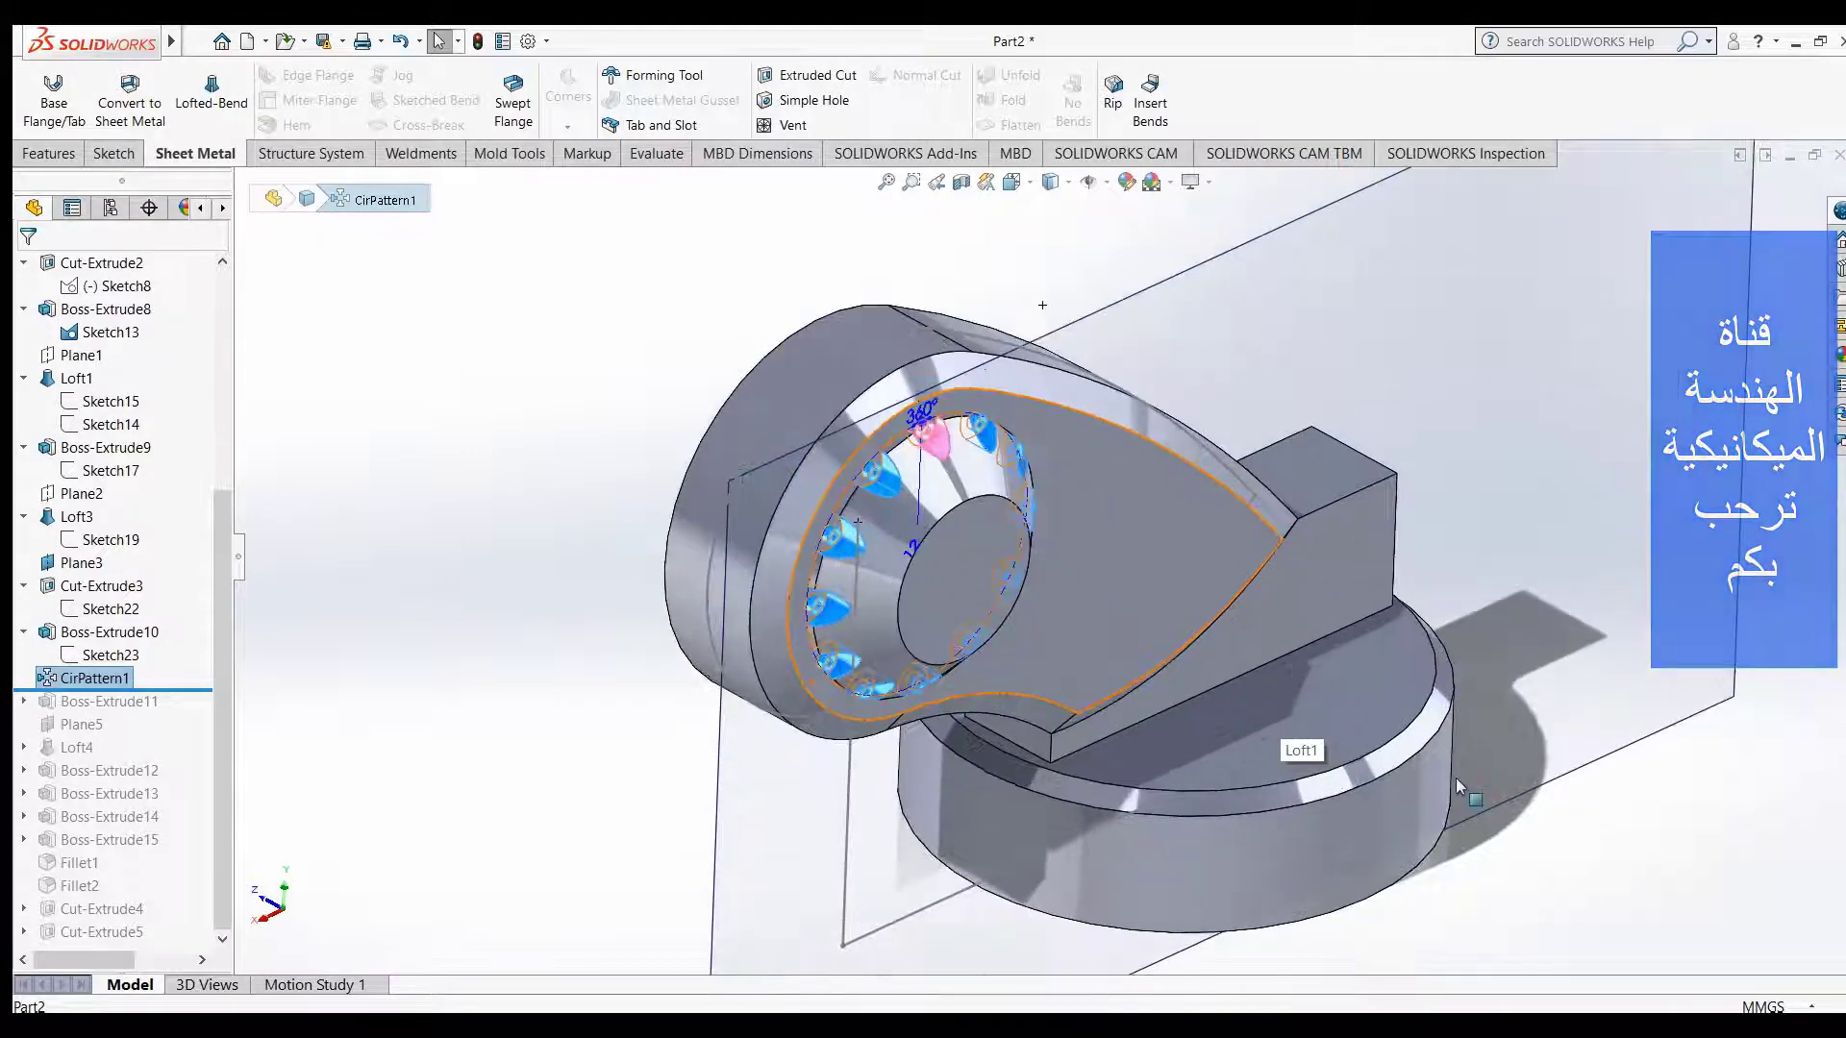
- View the circular pattern from above, deselect it, and orbit to a new angle
middle_click_drag(1489, 875, 665, 571)
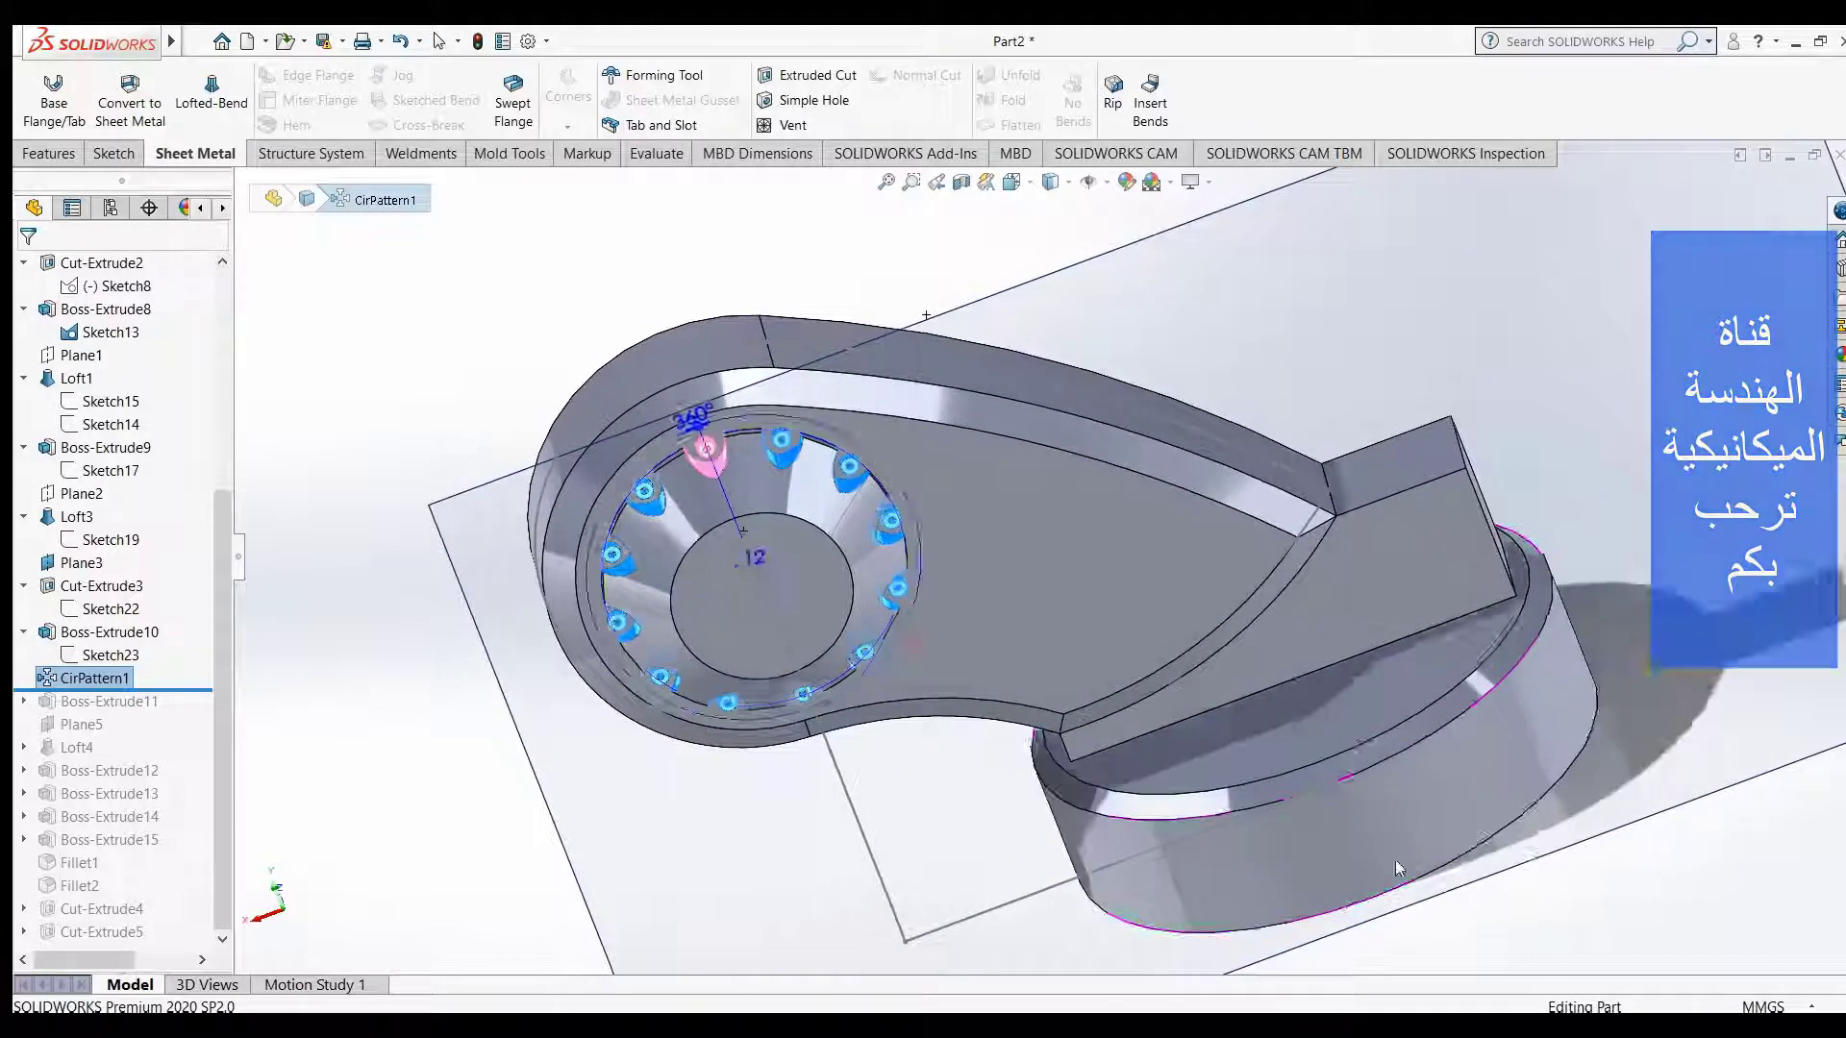
scroll(665, 571, "down", 2)
scroll(1058, 371, "down", 2)
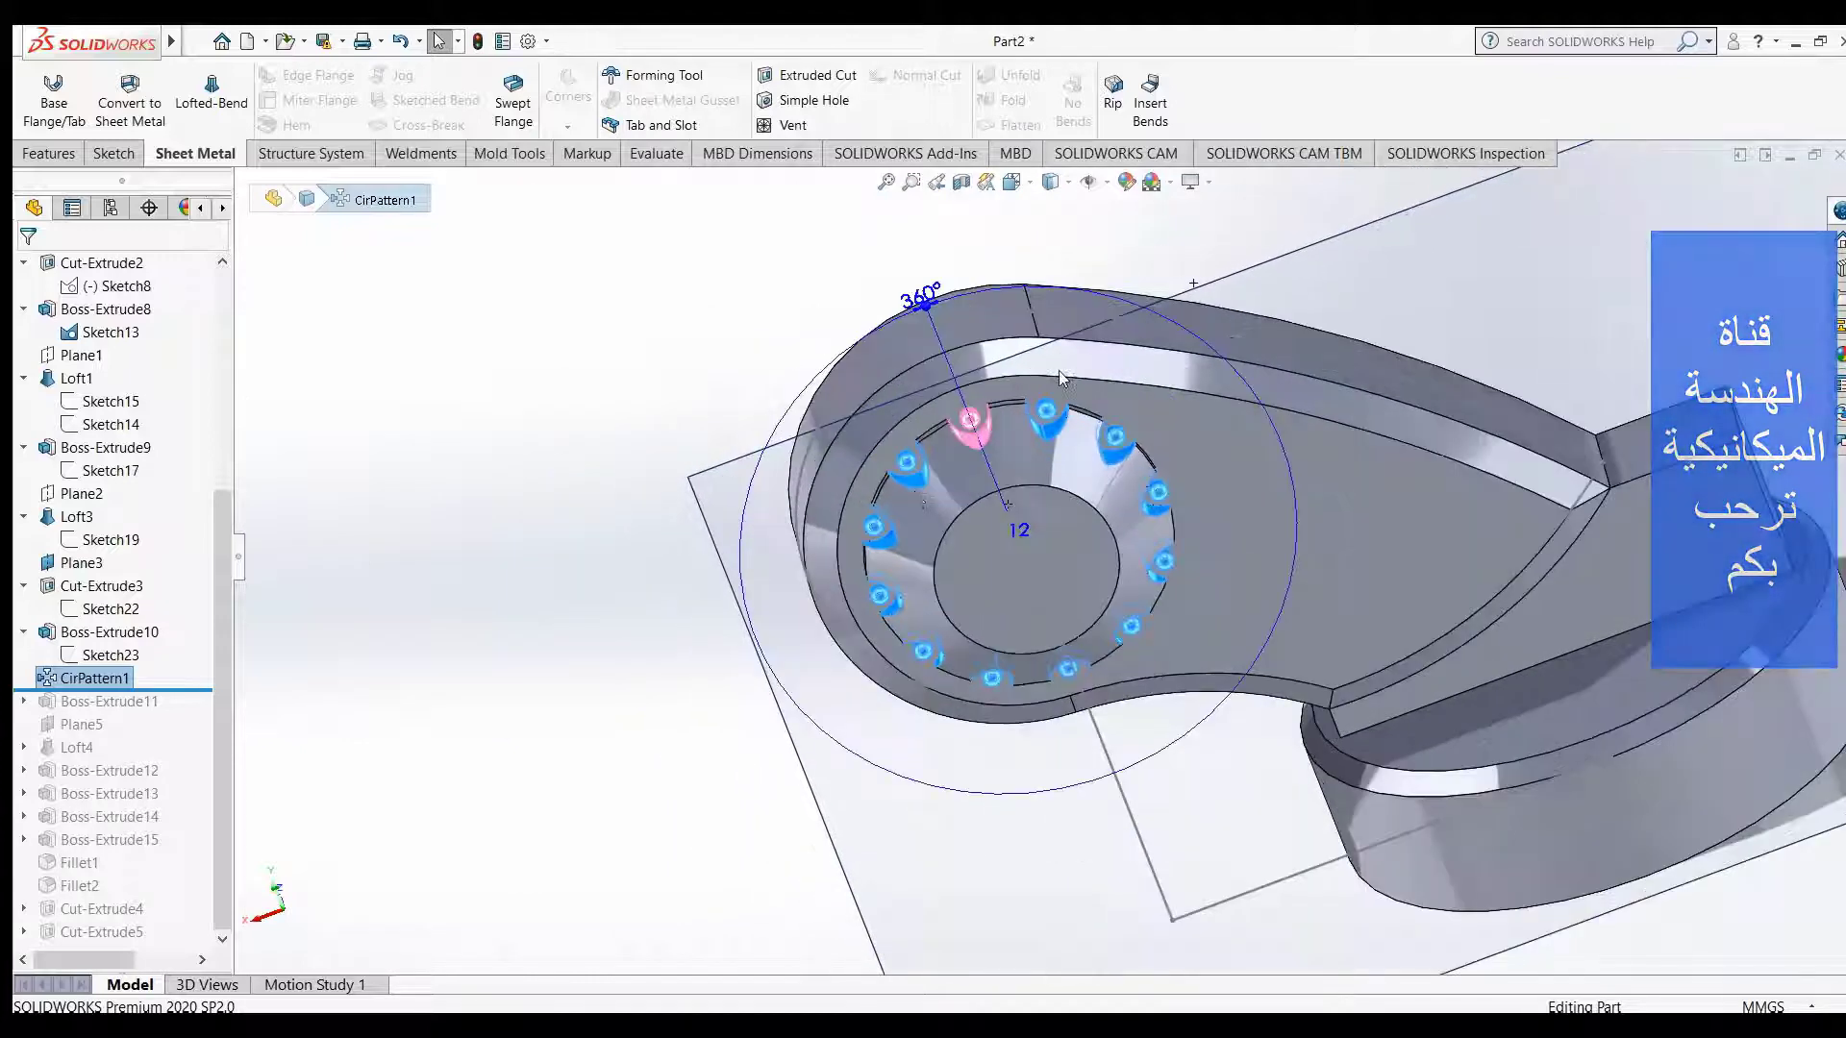
scroll(1064, 402, "down", 2)
scroll(1038, 388, "down", 1)
scroll(1039, 389, "down", 2)
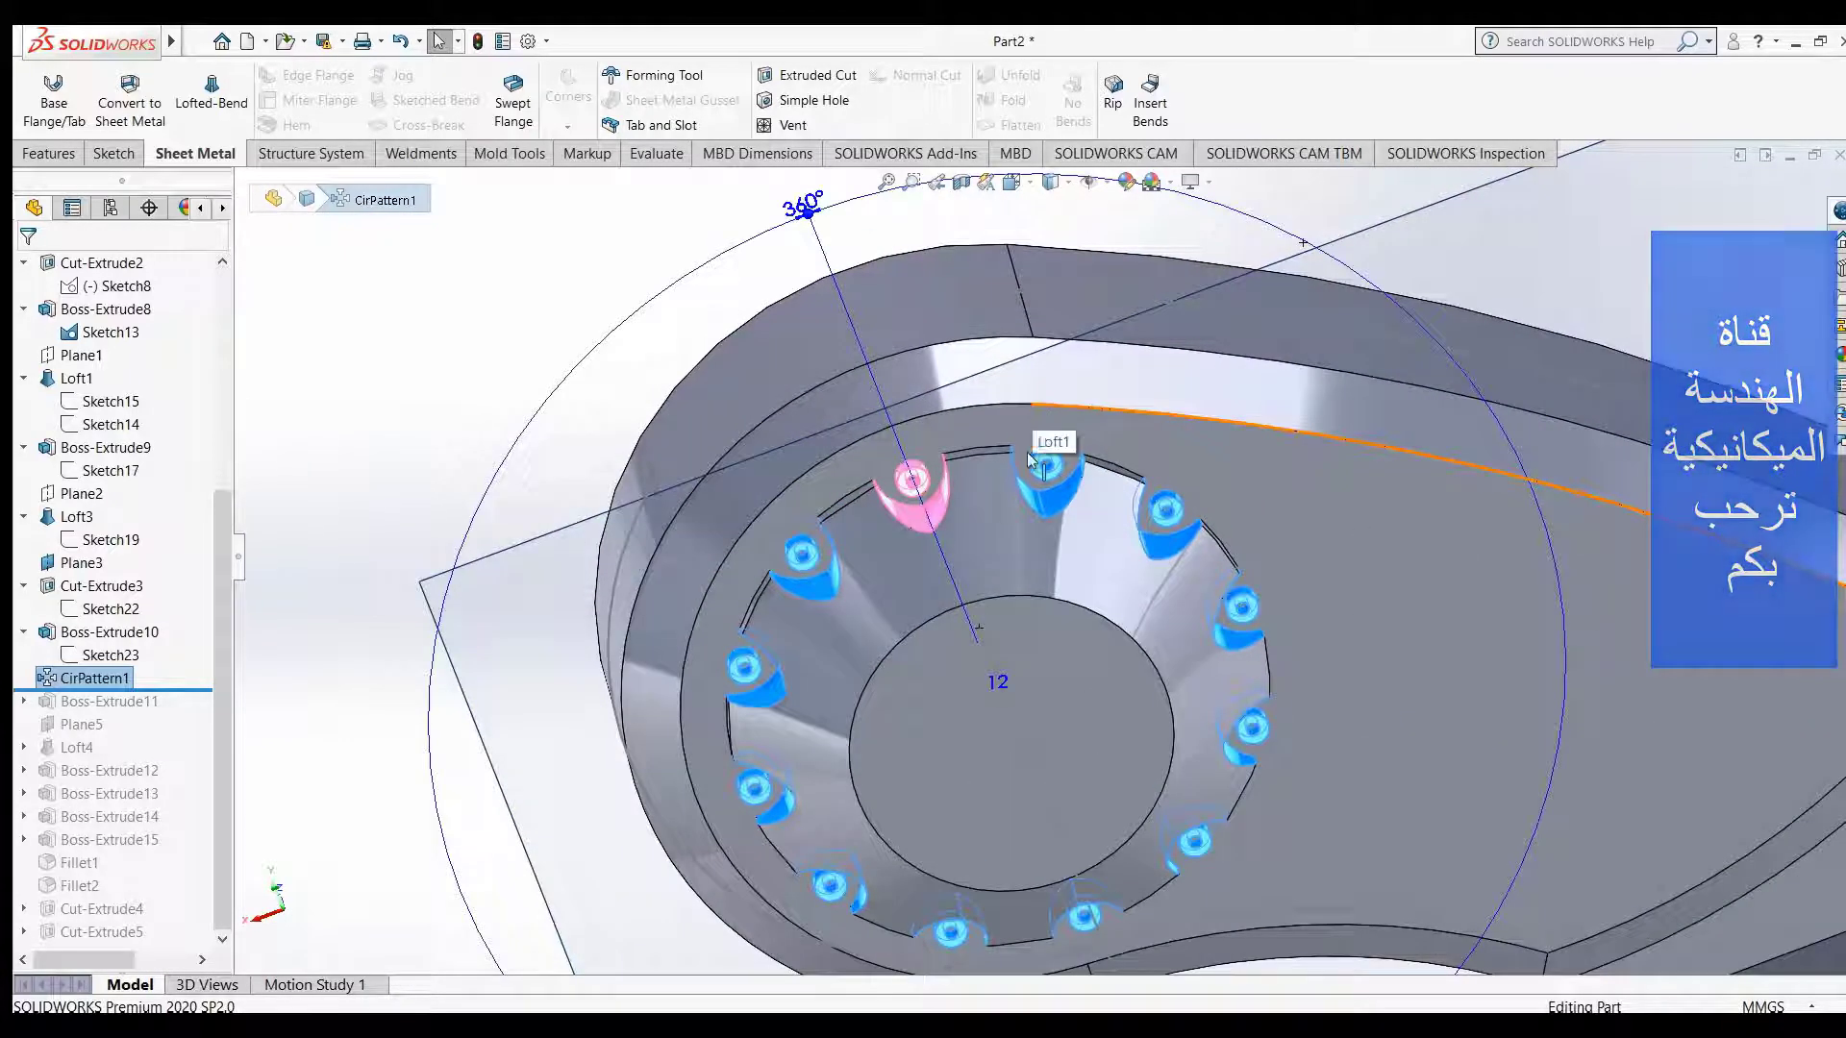
scroll(931, 483, "down", 2)
scroll(931, 483, "down", 2)
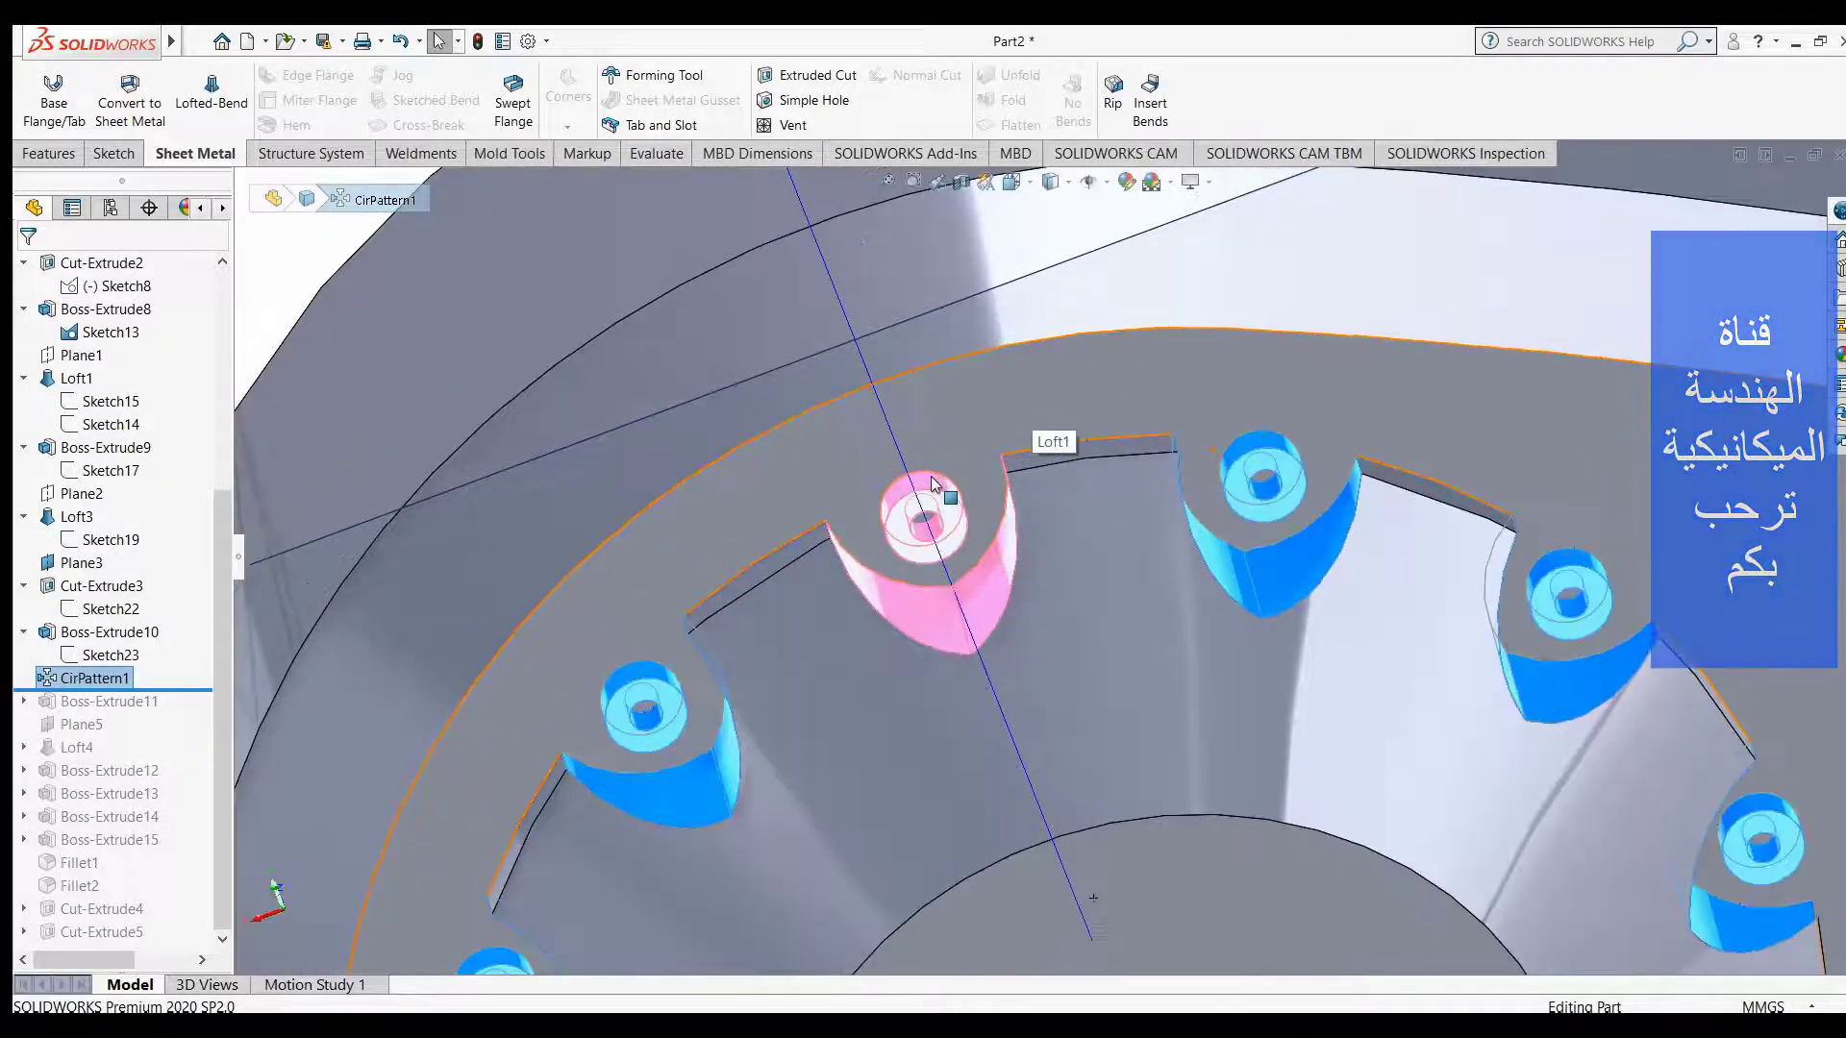
scroll(931, 483, "up", 2)
scroll(931, 483, "up", 3)
scroll(931, 483, "up", 2)
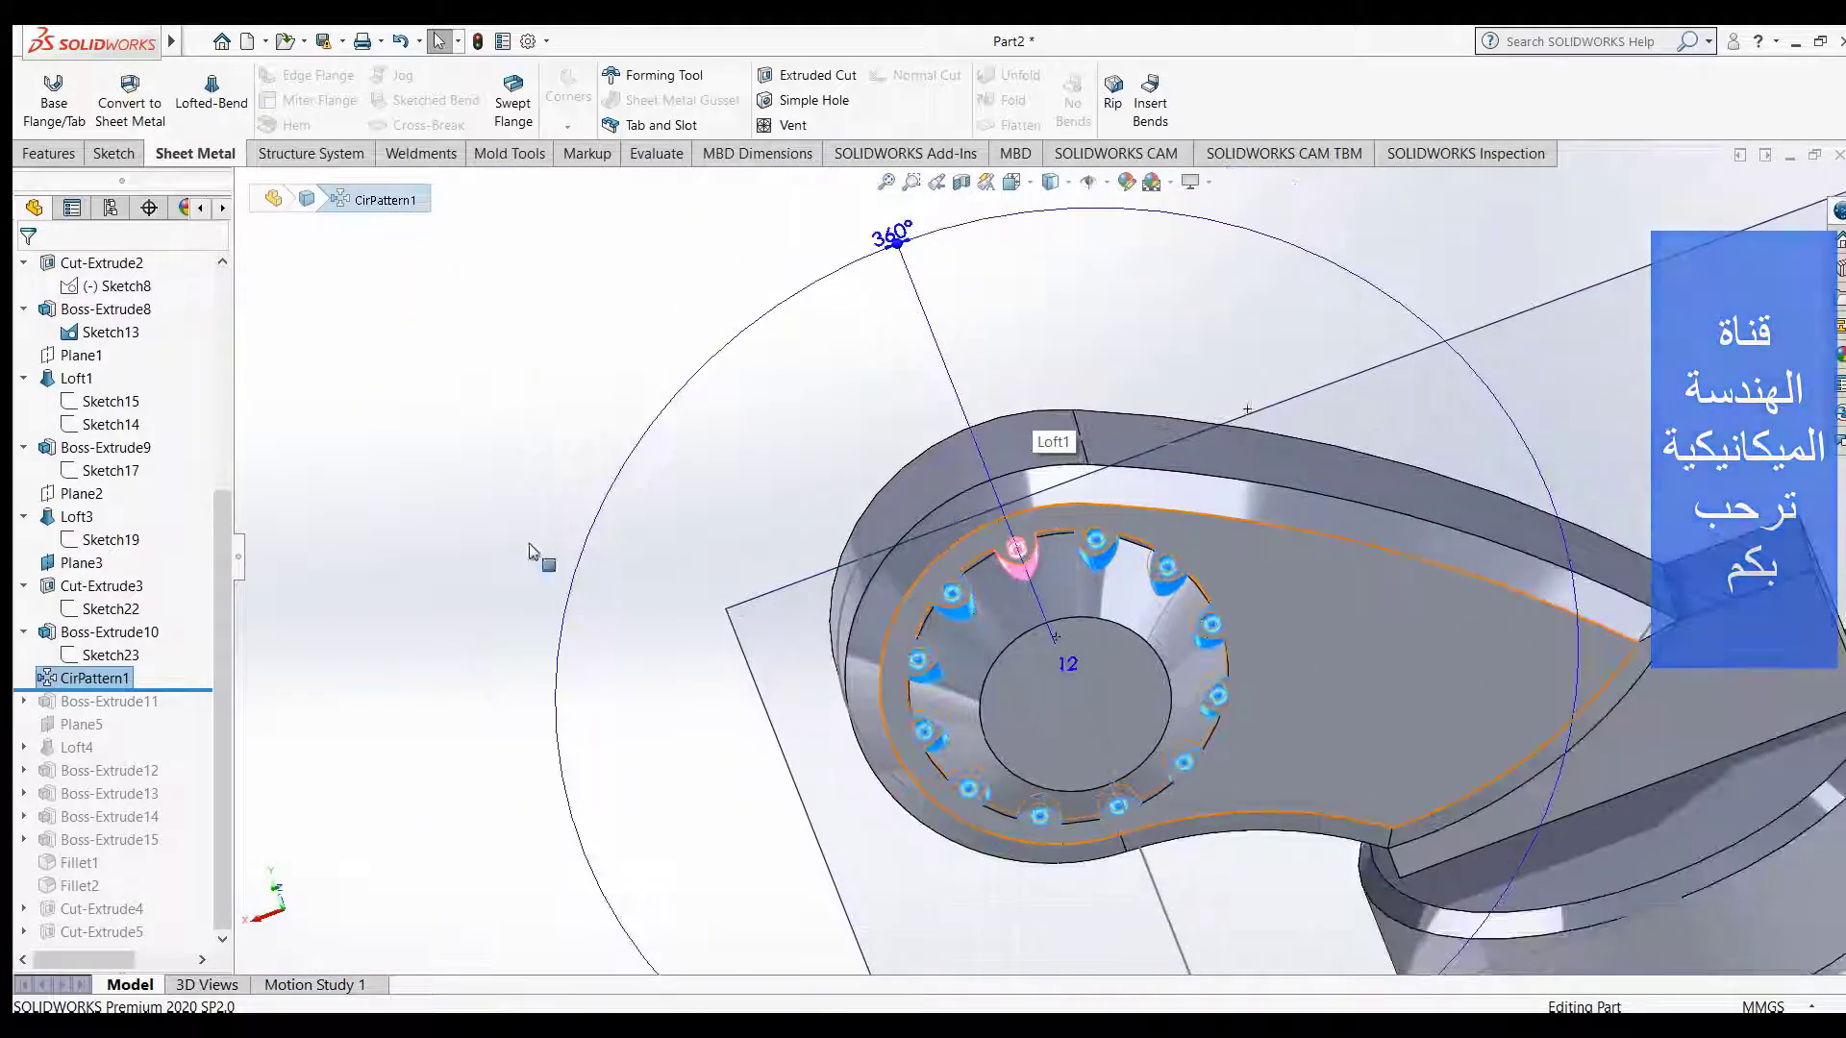
left_click(378, 565)
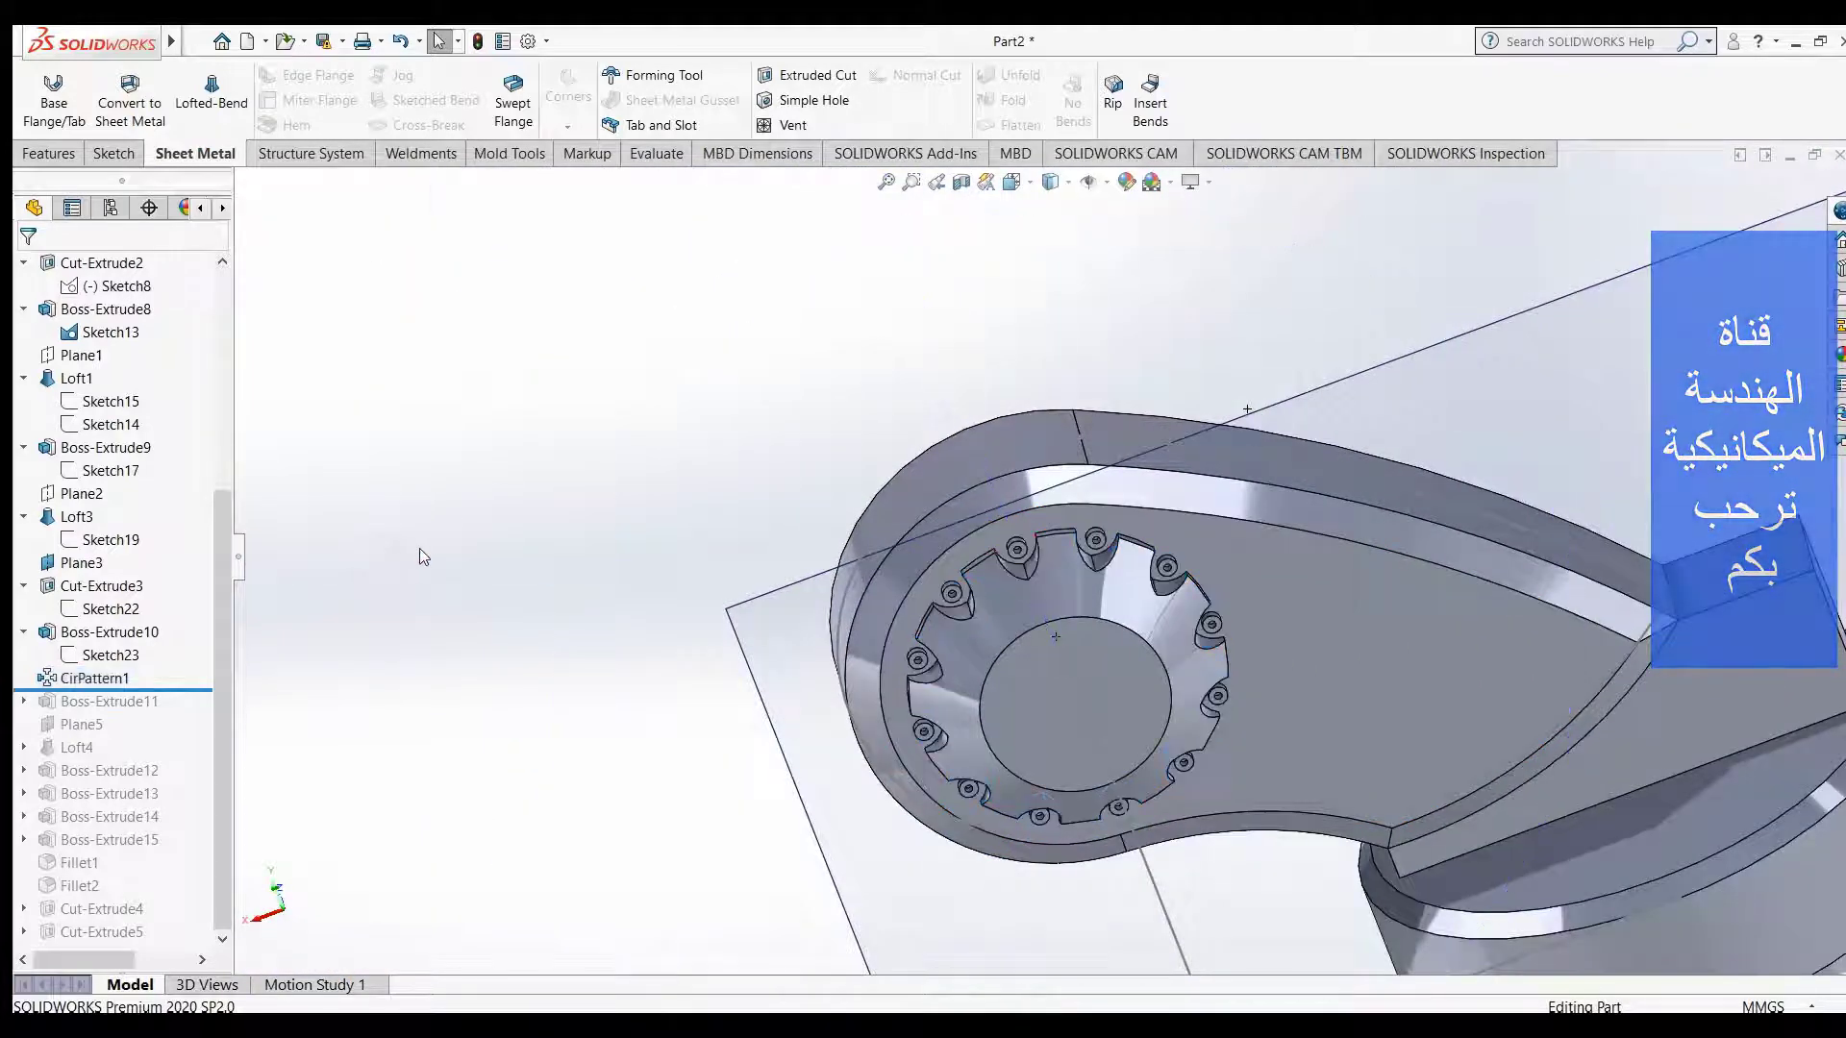
mouse_move(419, 548)
middle_mouse_down()
mouse_move(499, 544)
mouse_move(481, 445)
mouse_move(453, 456)
middle_mouse_up()
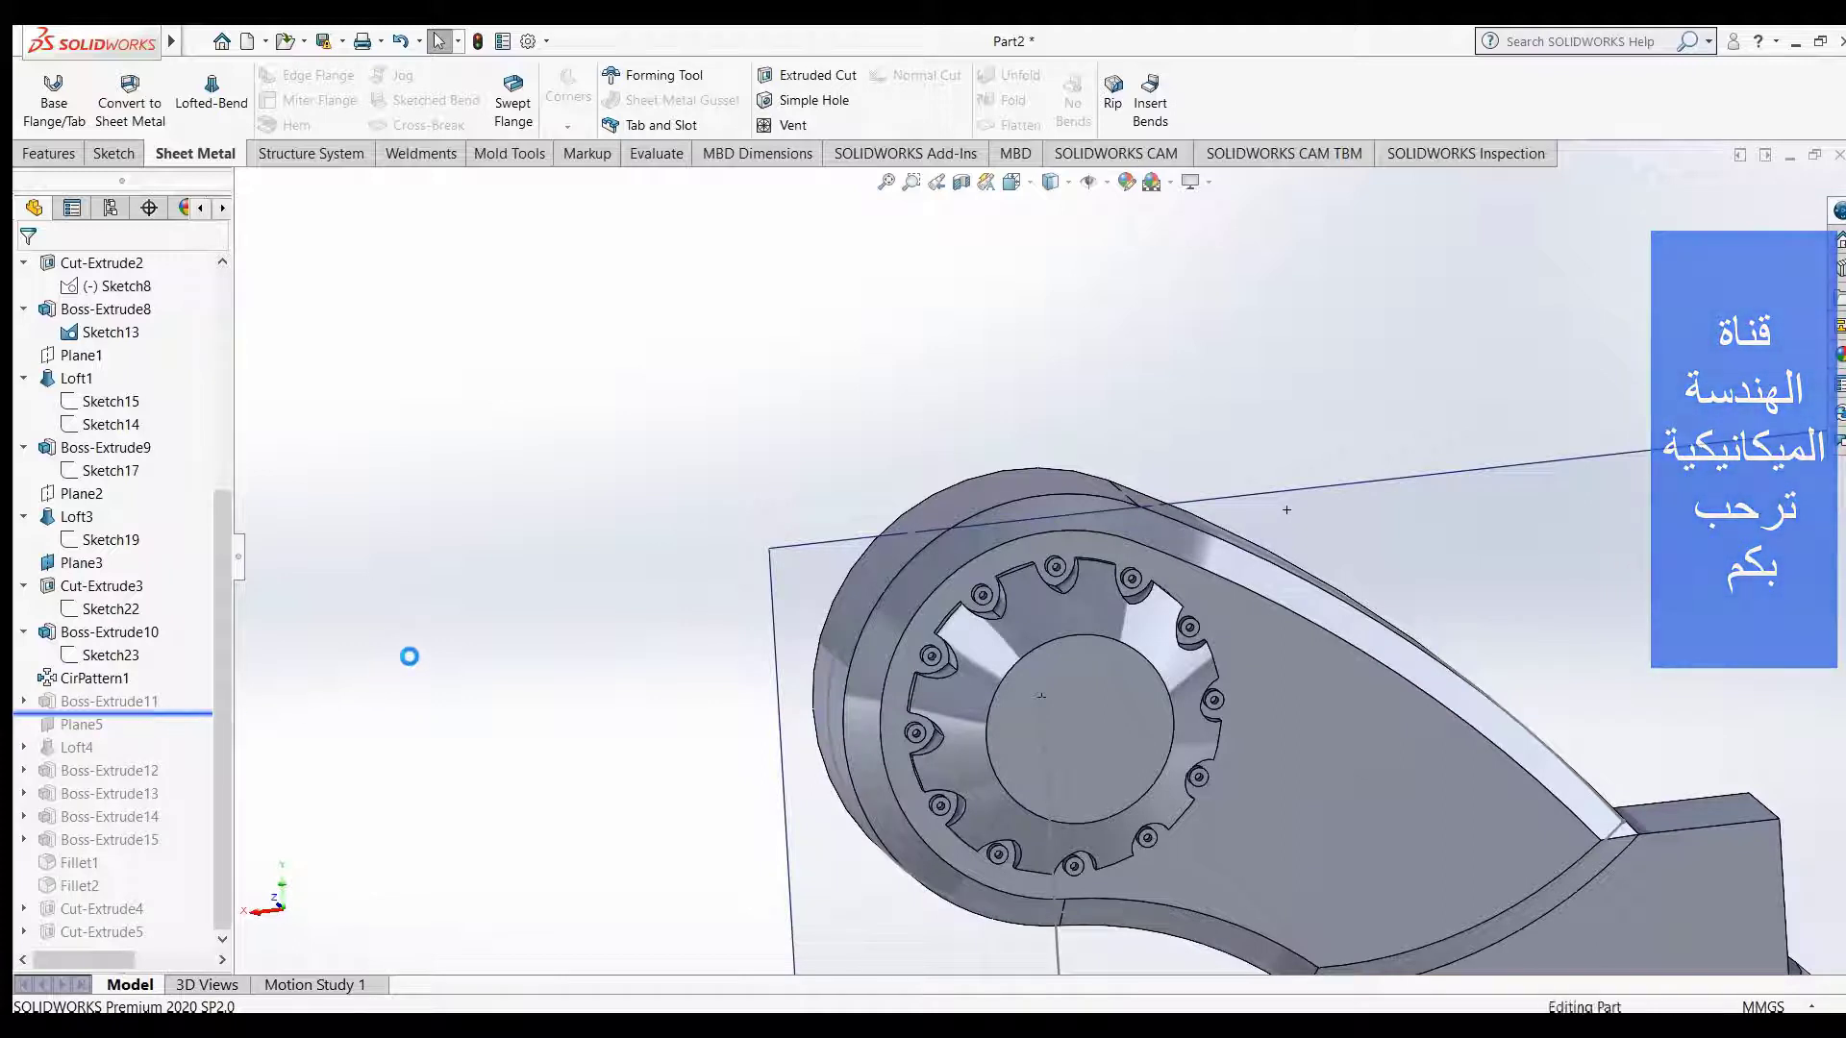
- Expand Boss-Extrude11 and inspect the hub's four-sector Sketch24, then exit the sketch
left_click(24, 703)
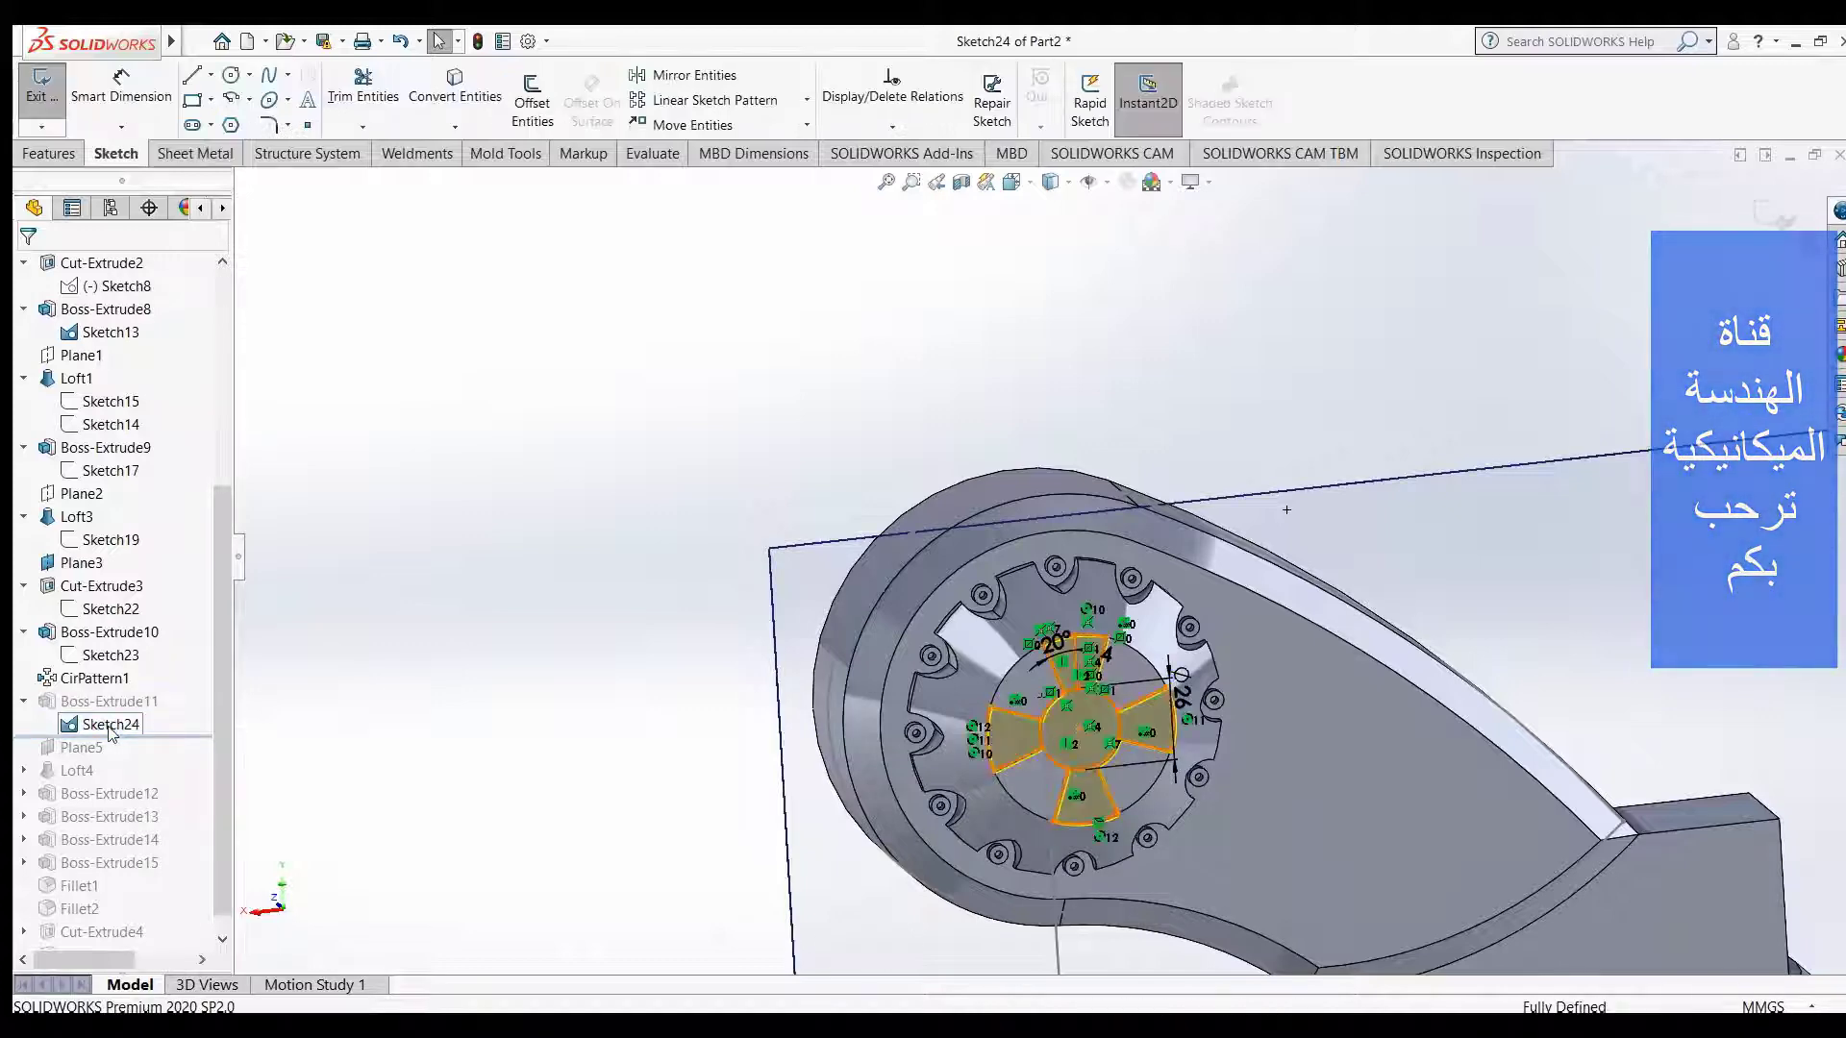
scroll(1252, 763, "down", 2)
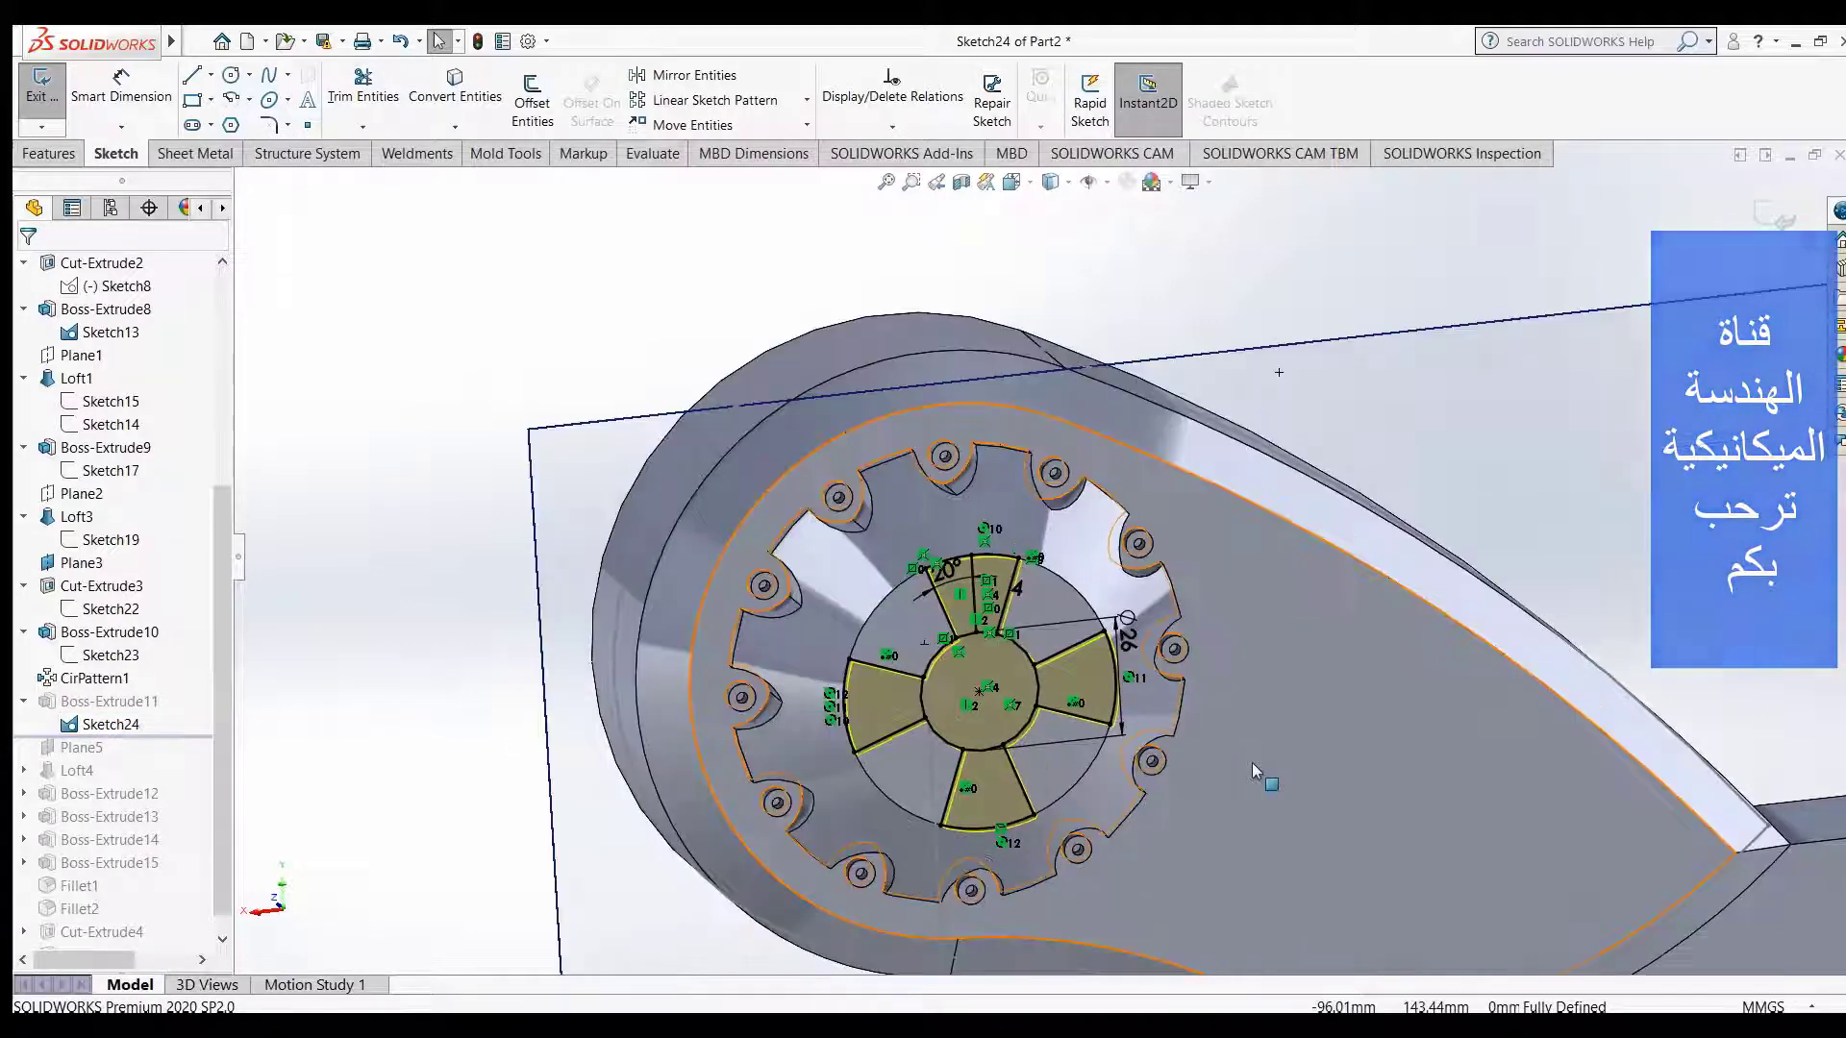
scroll(1190, 692, "down", 2)
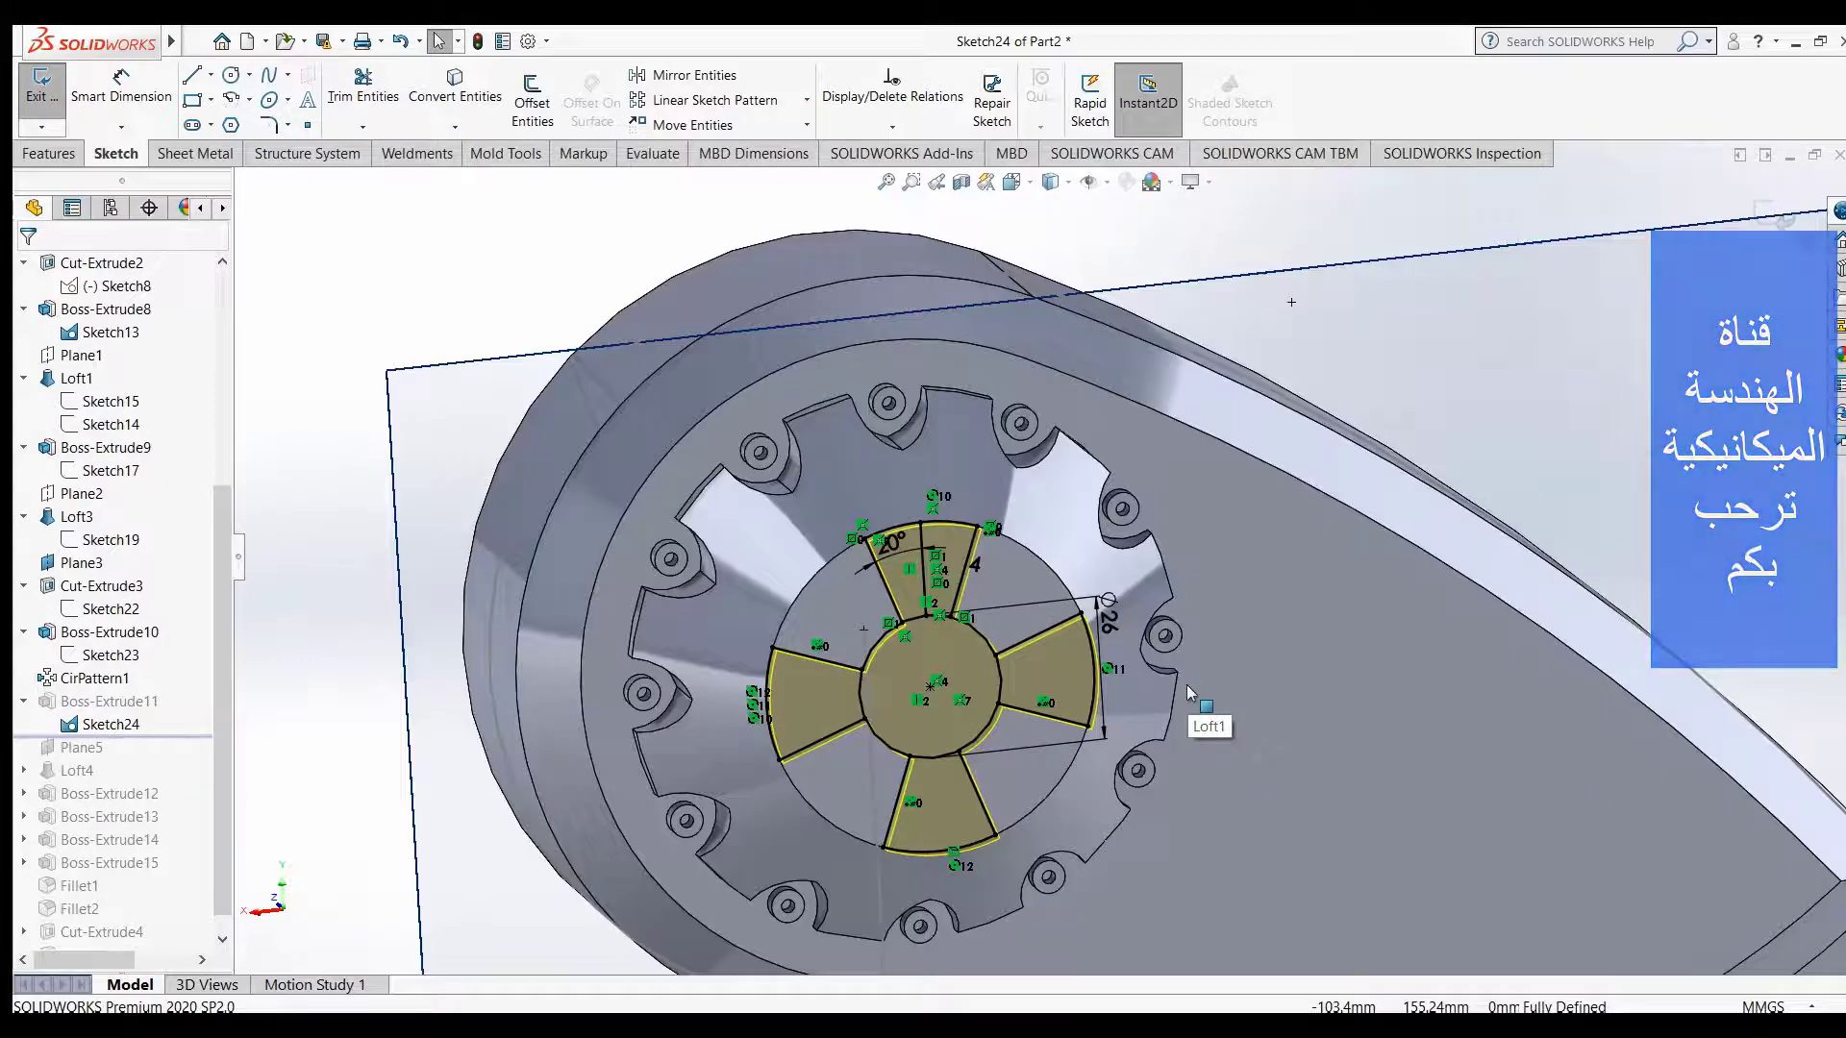
scroll(1283, 653, "down", 2)
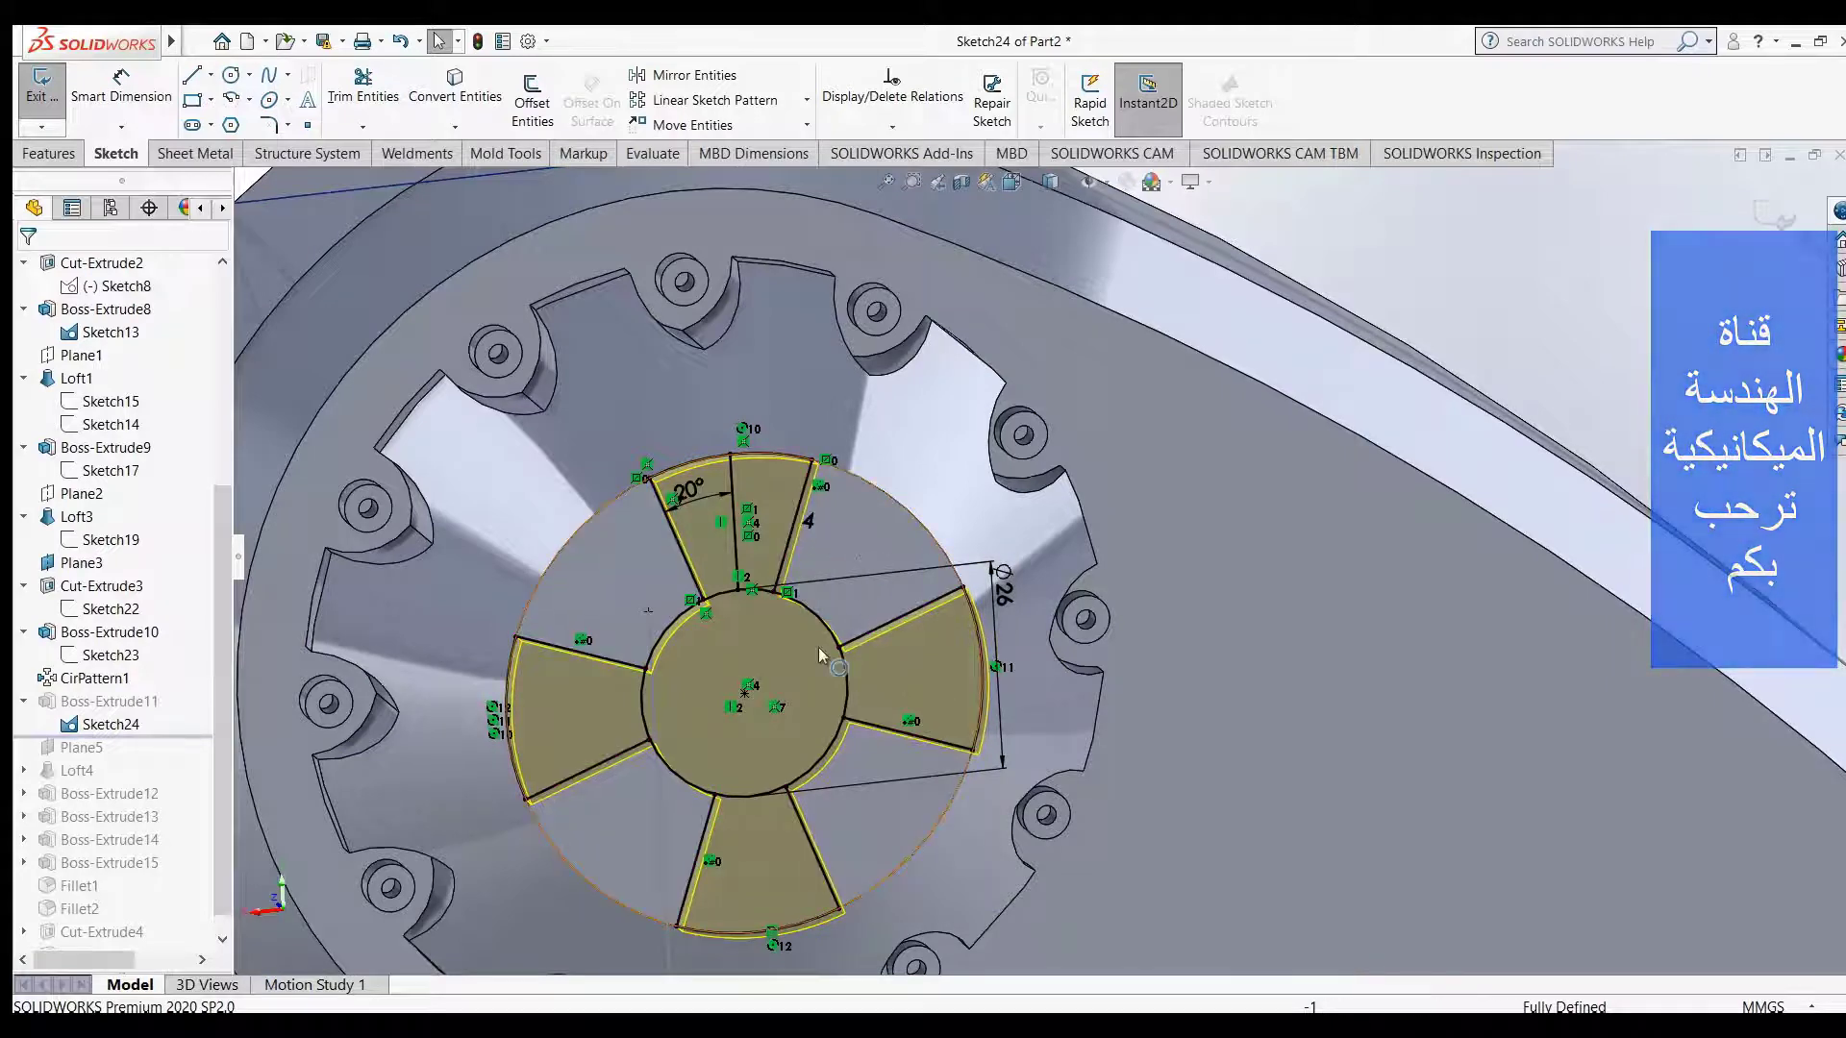
scroll(731, 682, "down", 2)
scroll(654, 721, "down", 2)
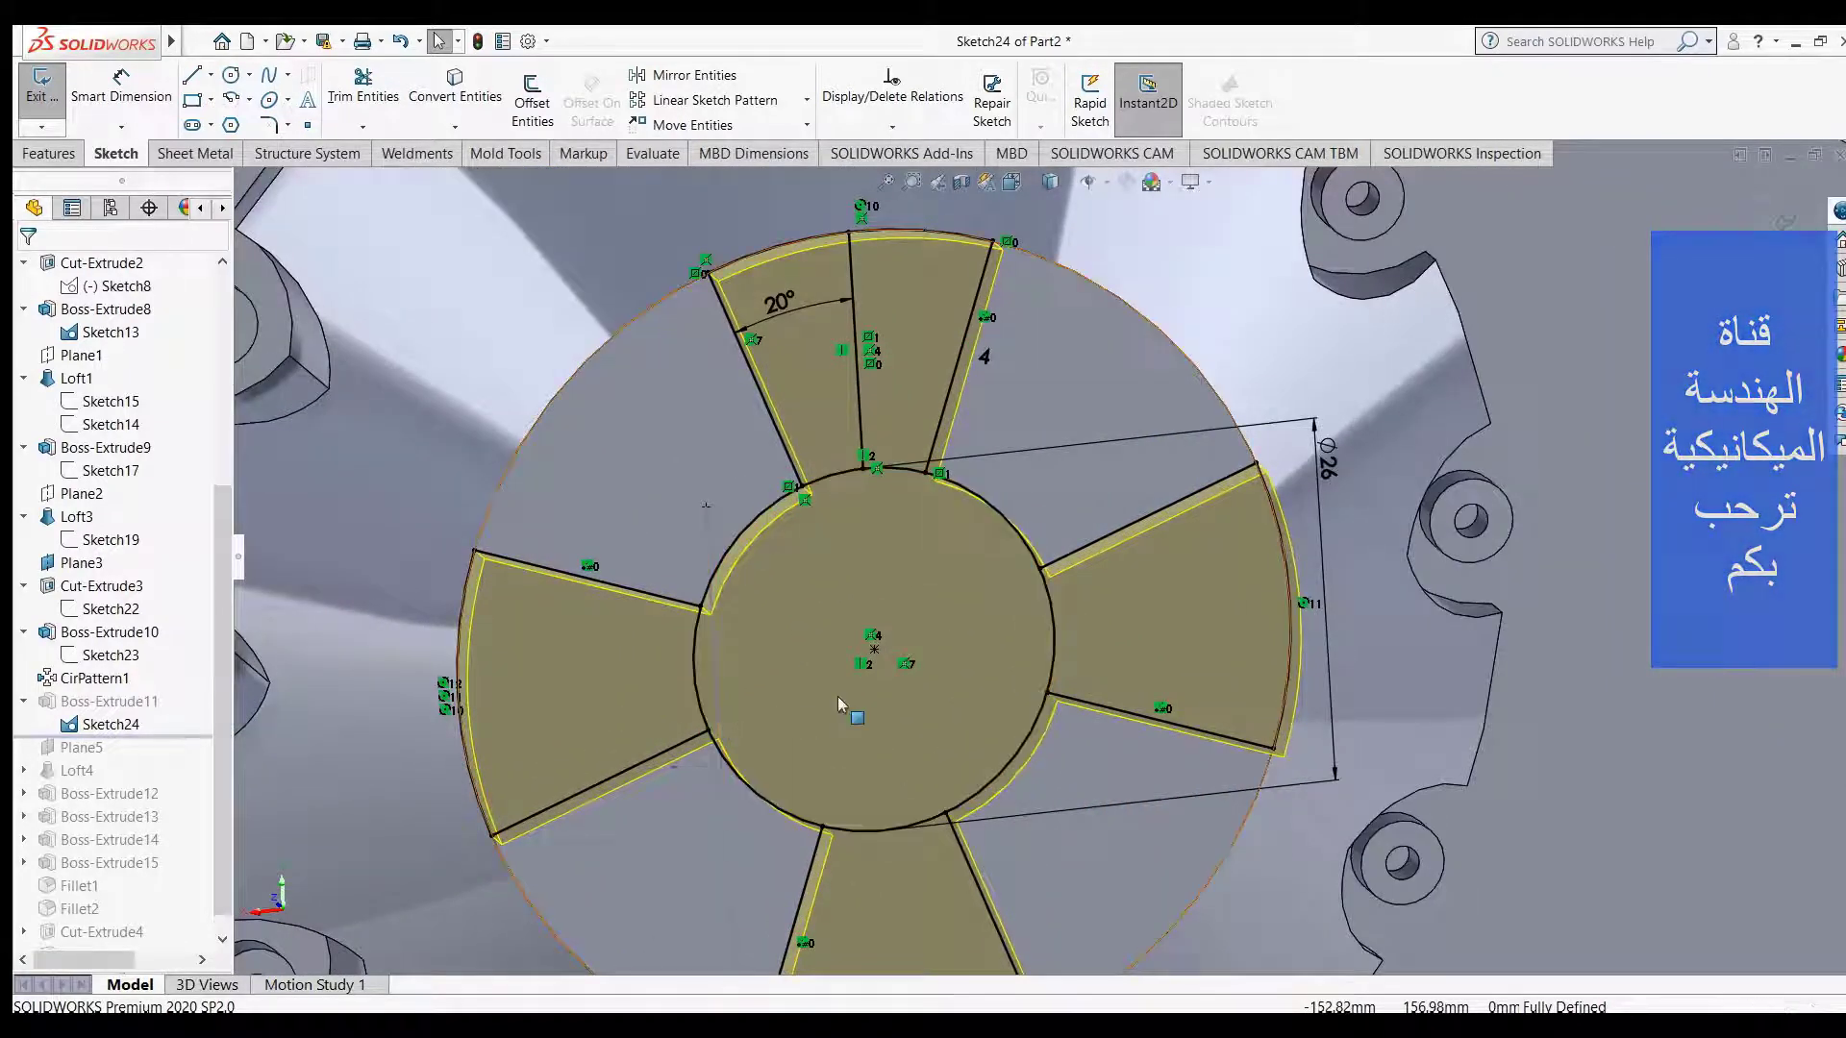
scroll(959, 591, "up", 2)
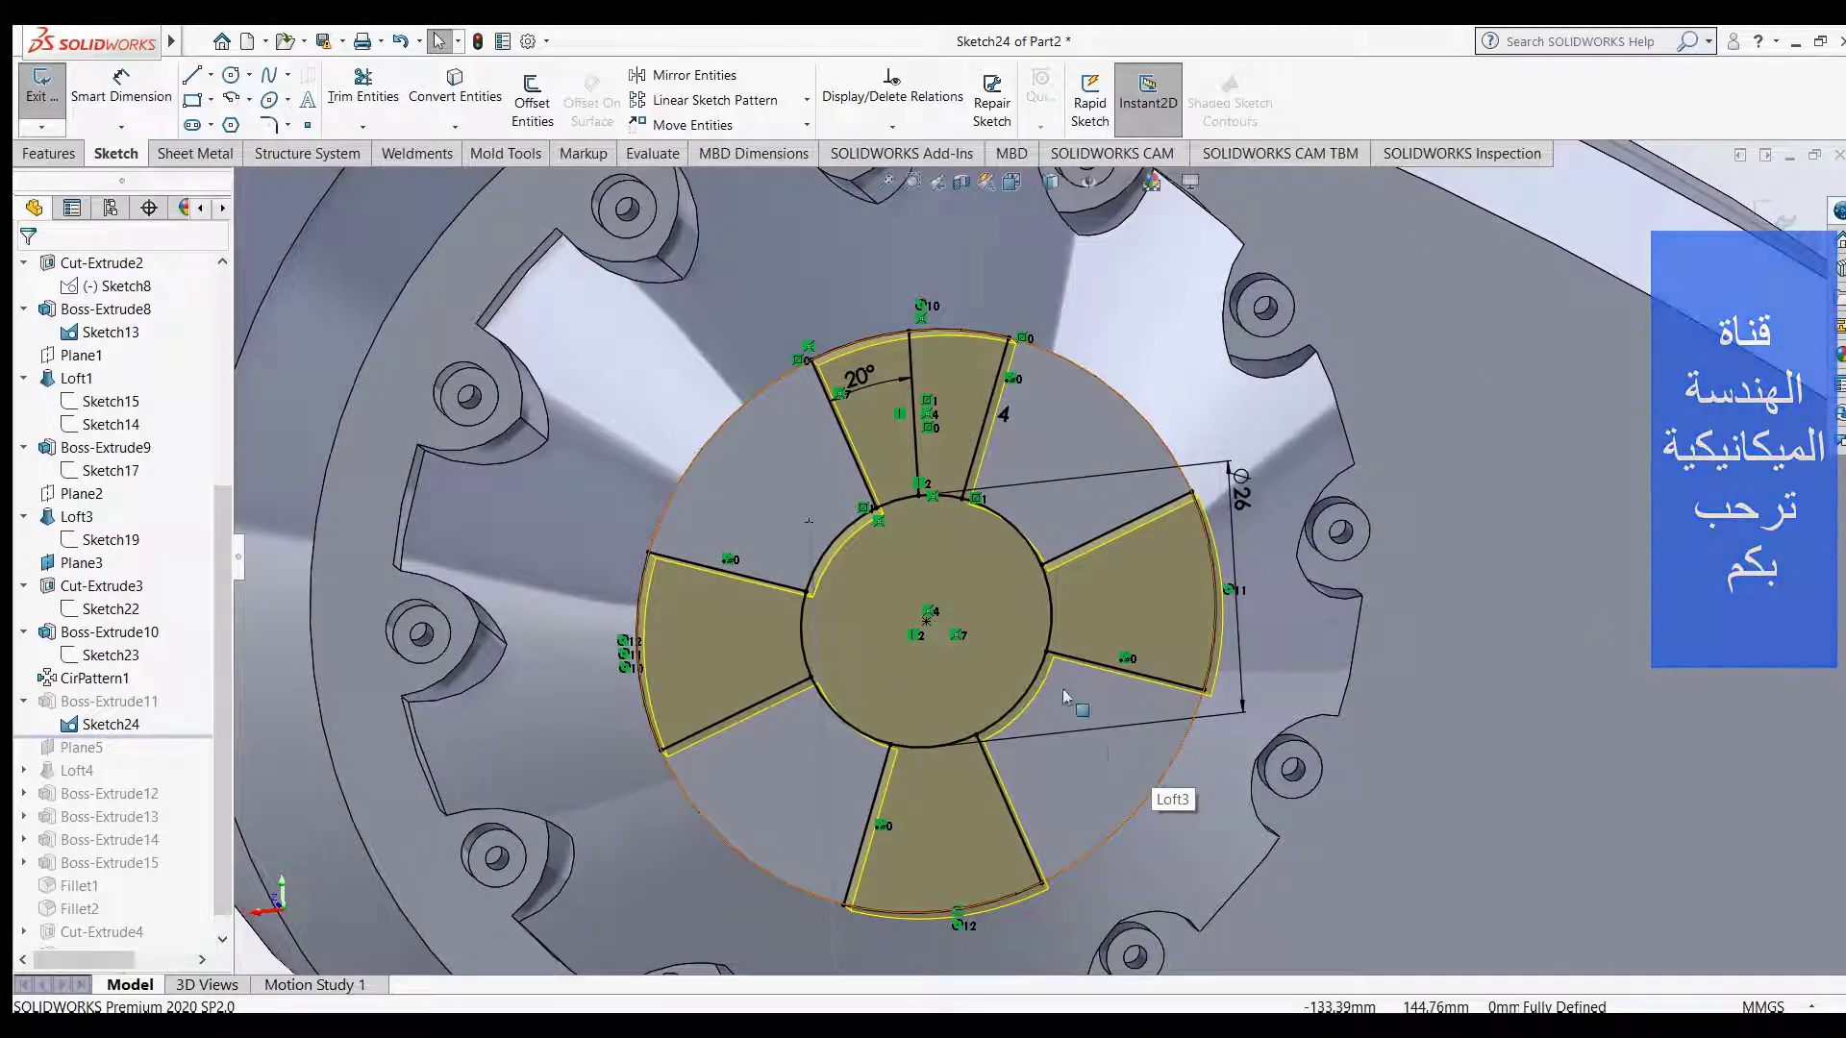
scroll(881, 380, "down", 2)
scroll(915, 437, "down", 1)
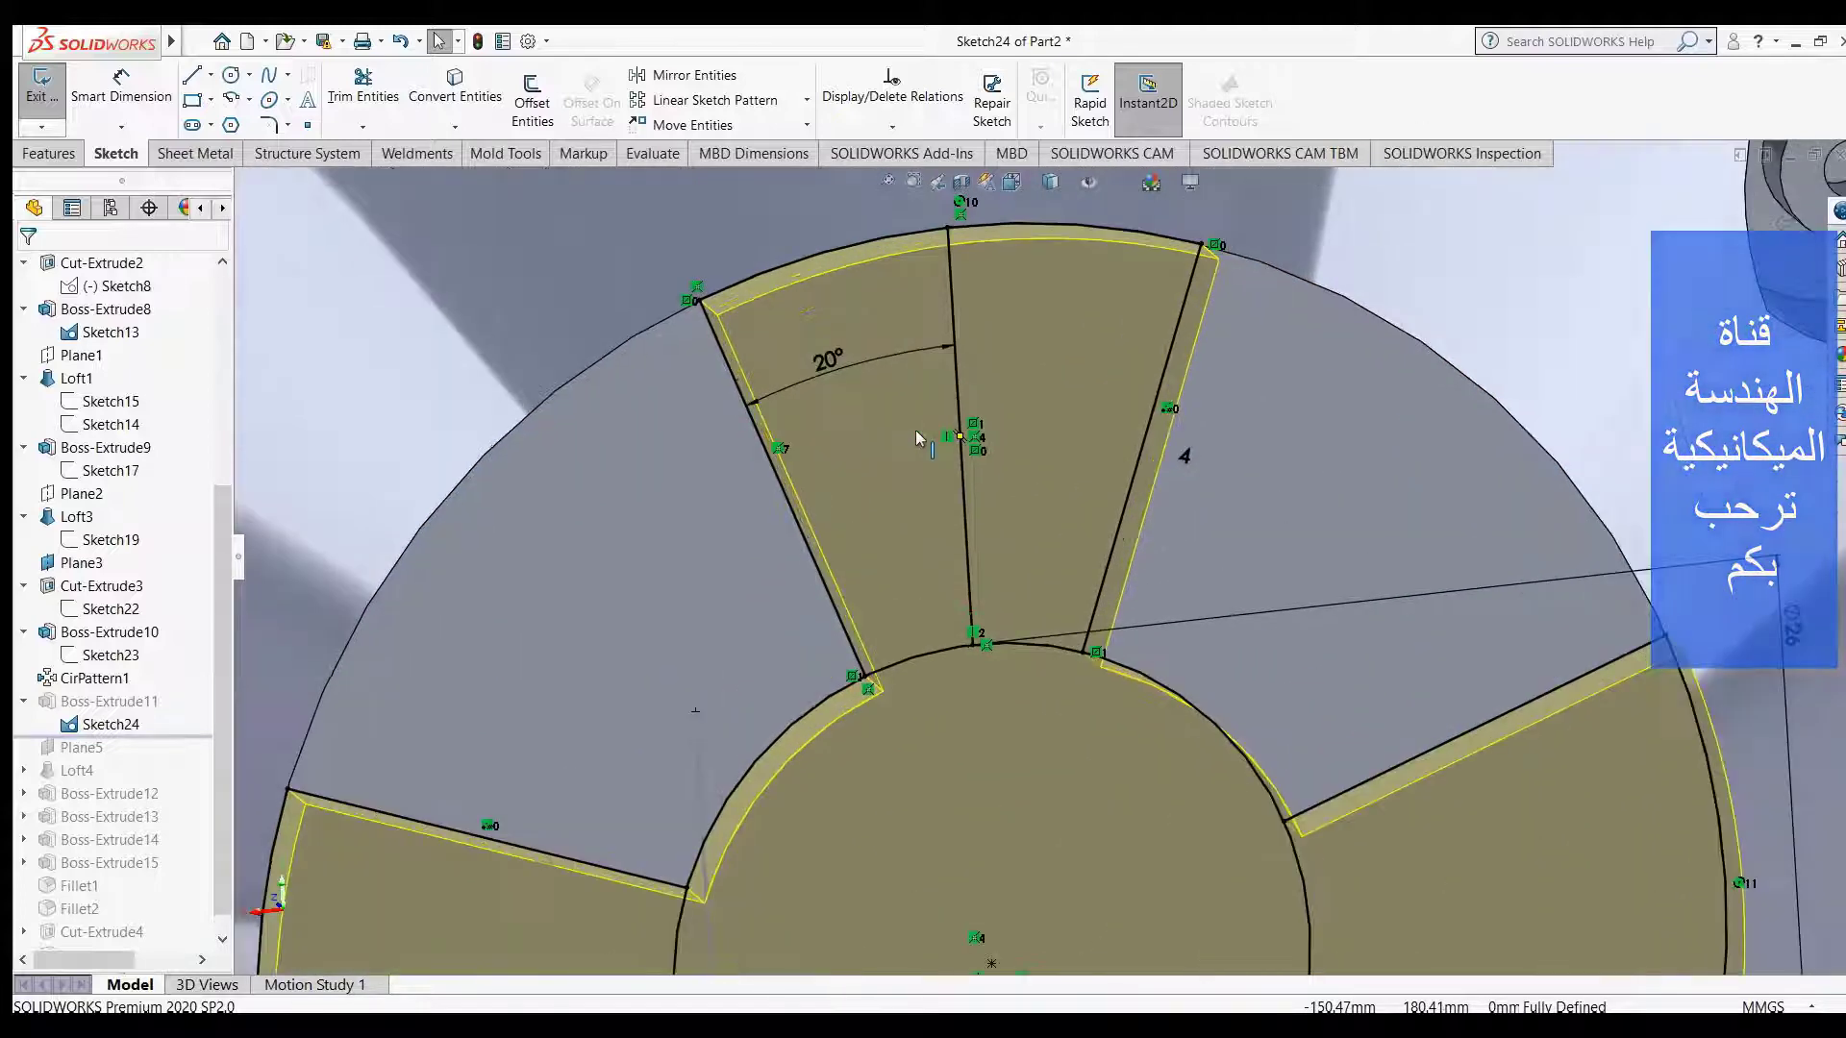
scroll(908, 468, "down", 1)
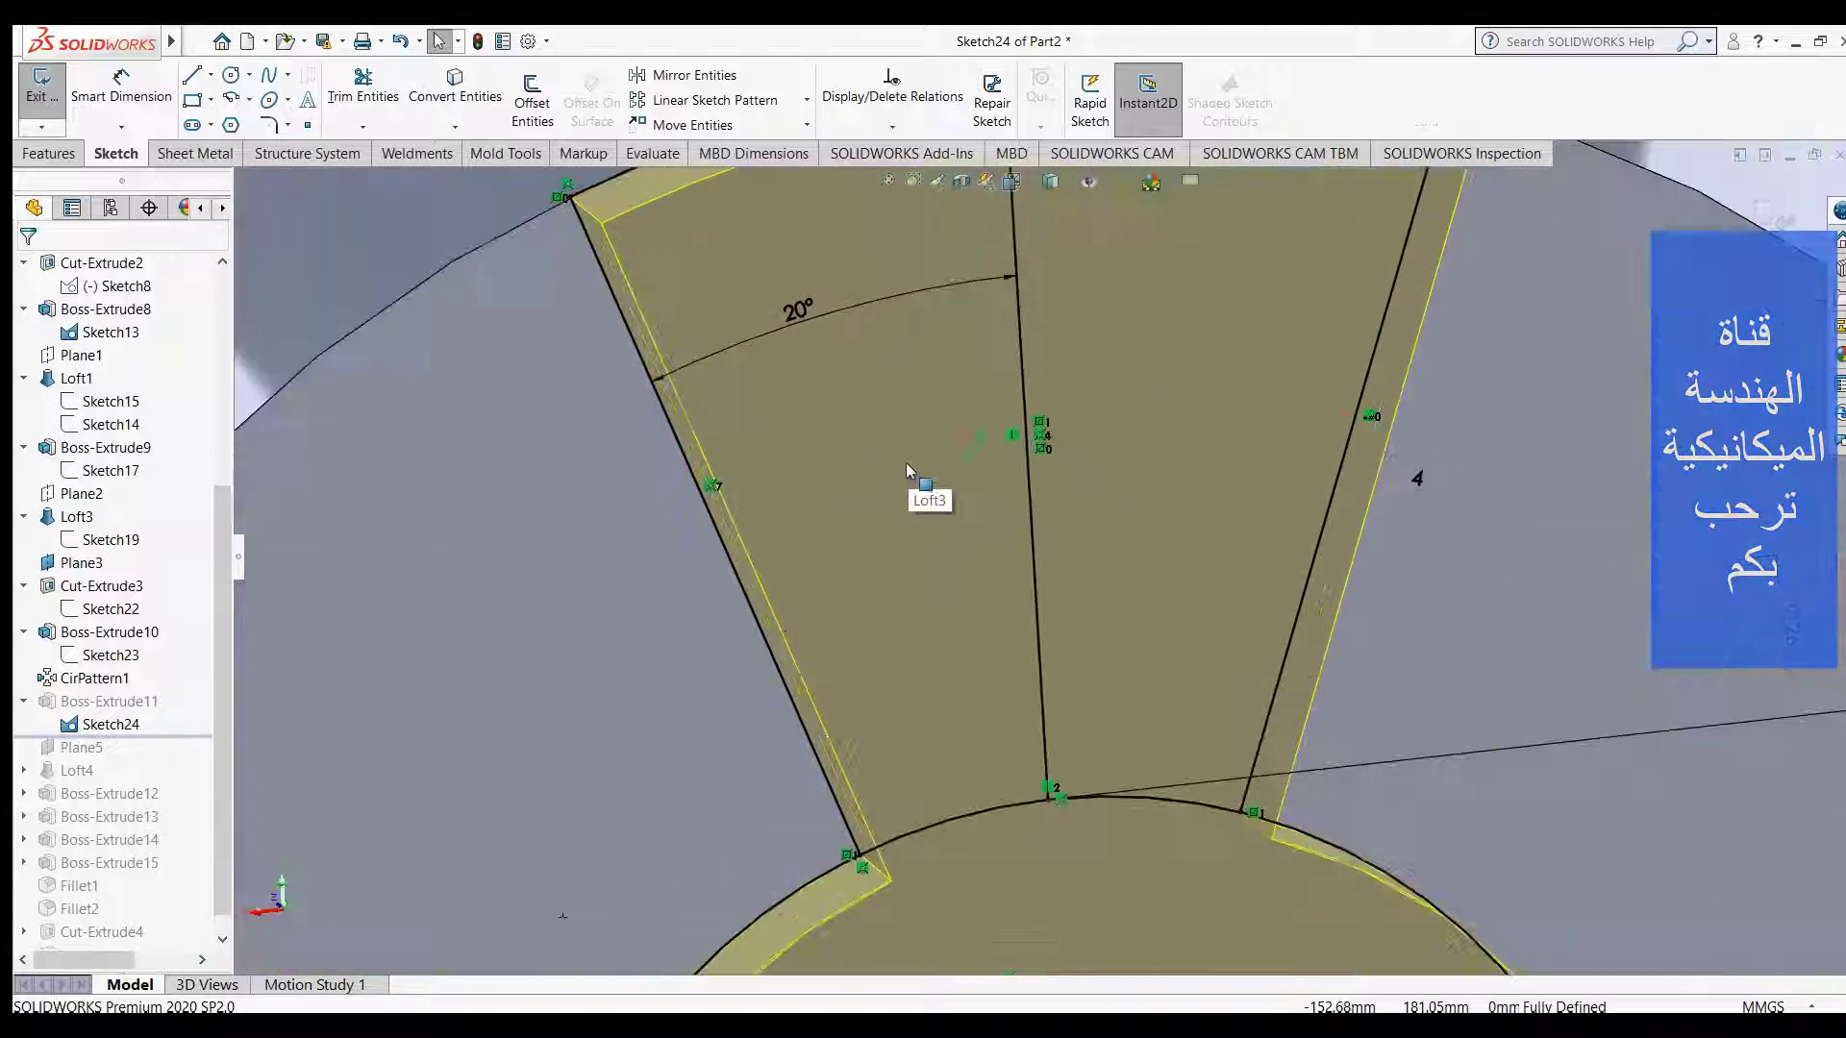
scroll(907, 471, "up", 1)
scroll(908, 471, "up", 1)
scroll(907, 474, "up", 1)
scroll(906, 464, "up", 2)
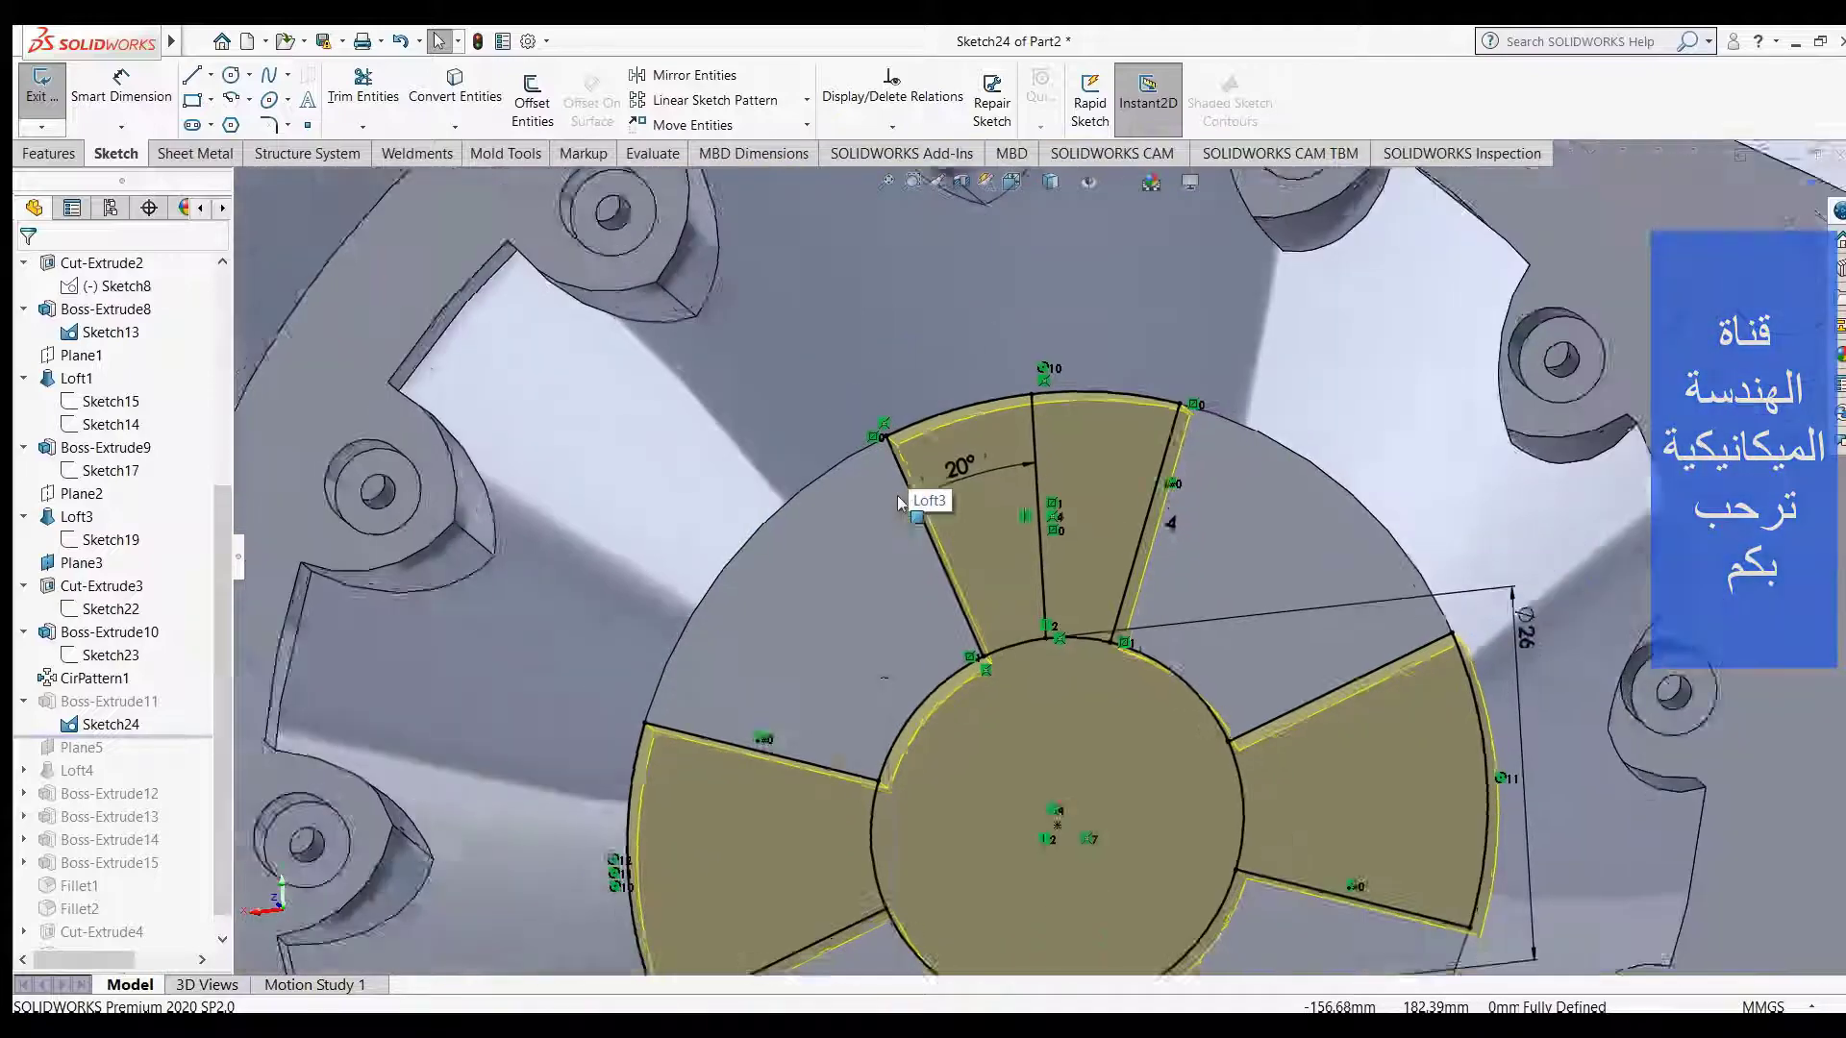
scroll(696, 643, "up", 1)
mouse_move(652, 664)
middle_mouse_down()
mouse_move(746, 663)
mouse_move(652, 640)
middle_mouse_up()
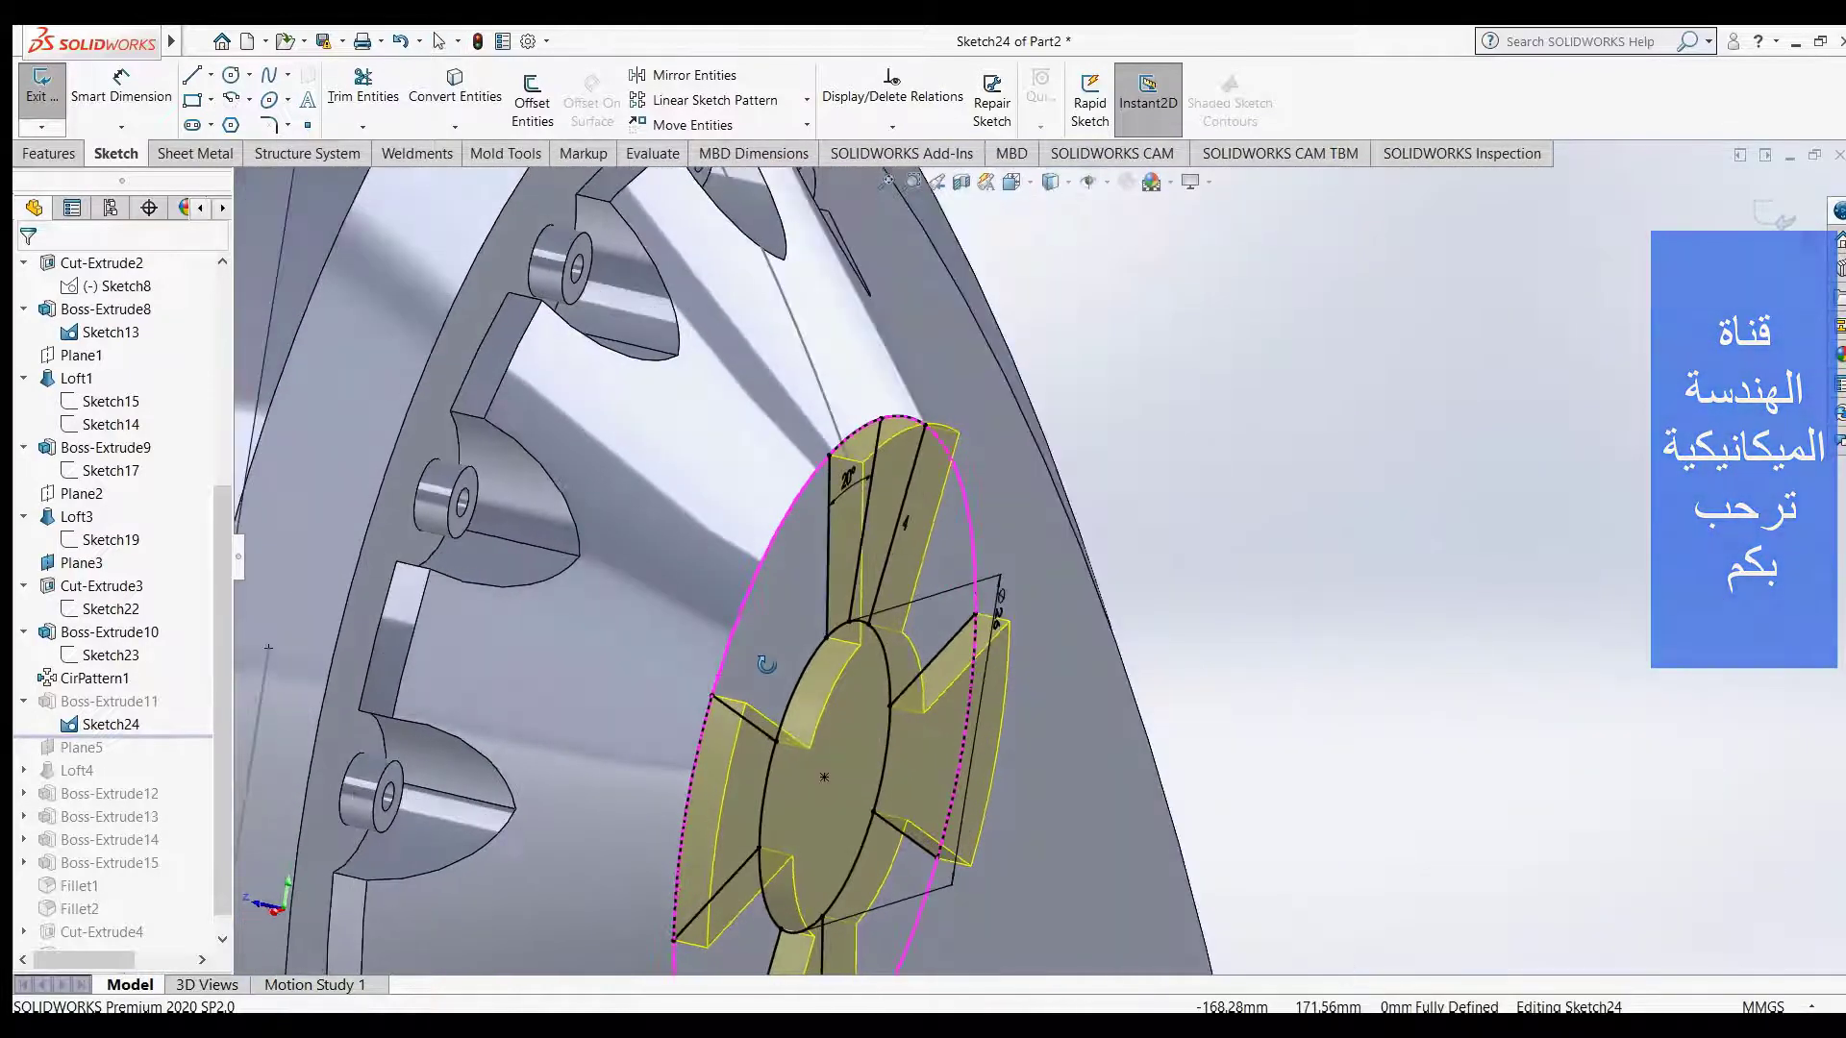
scroll(652, 640, "up", 2)
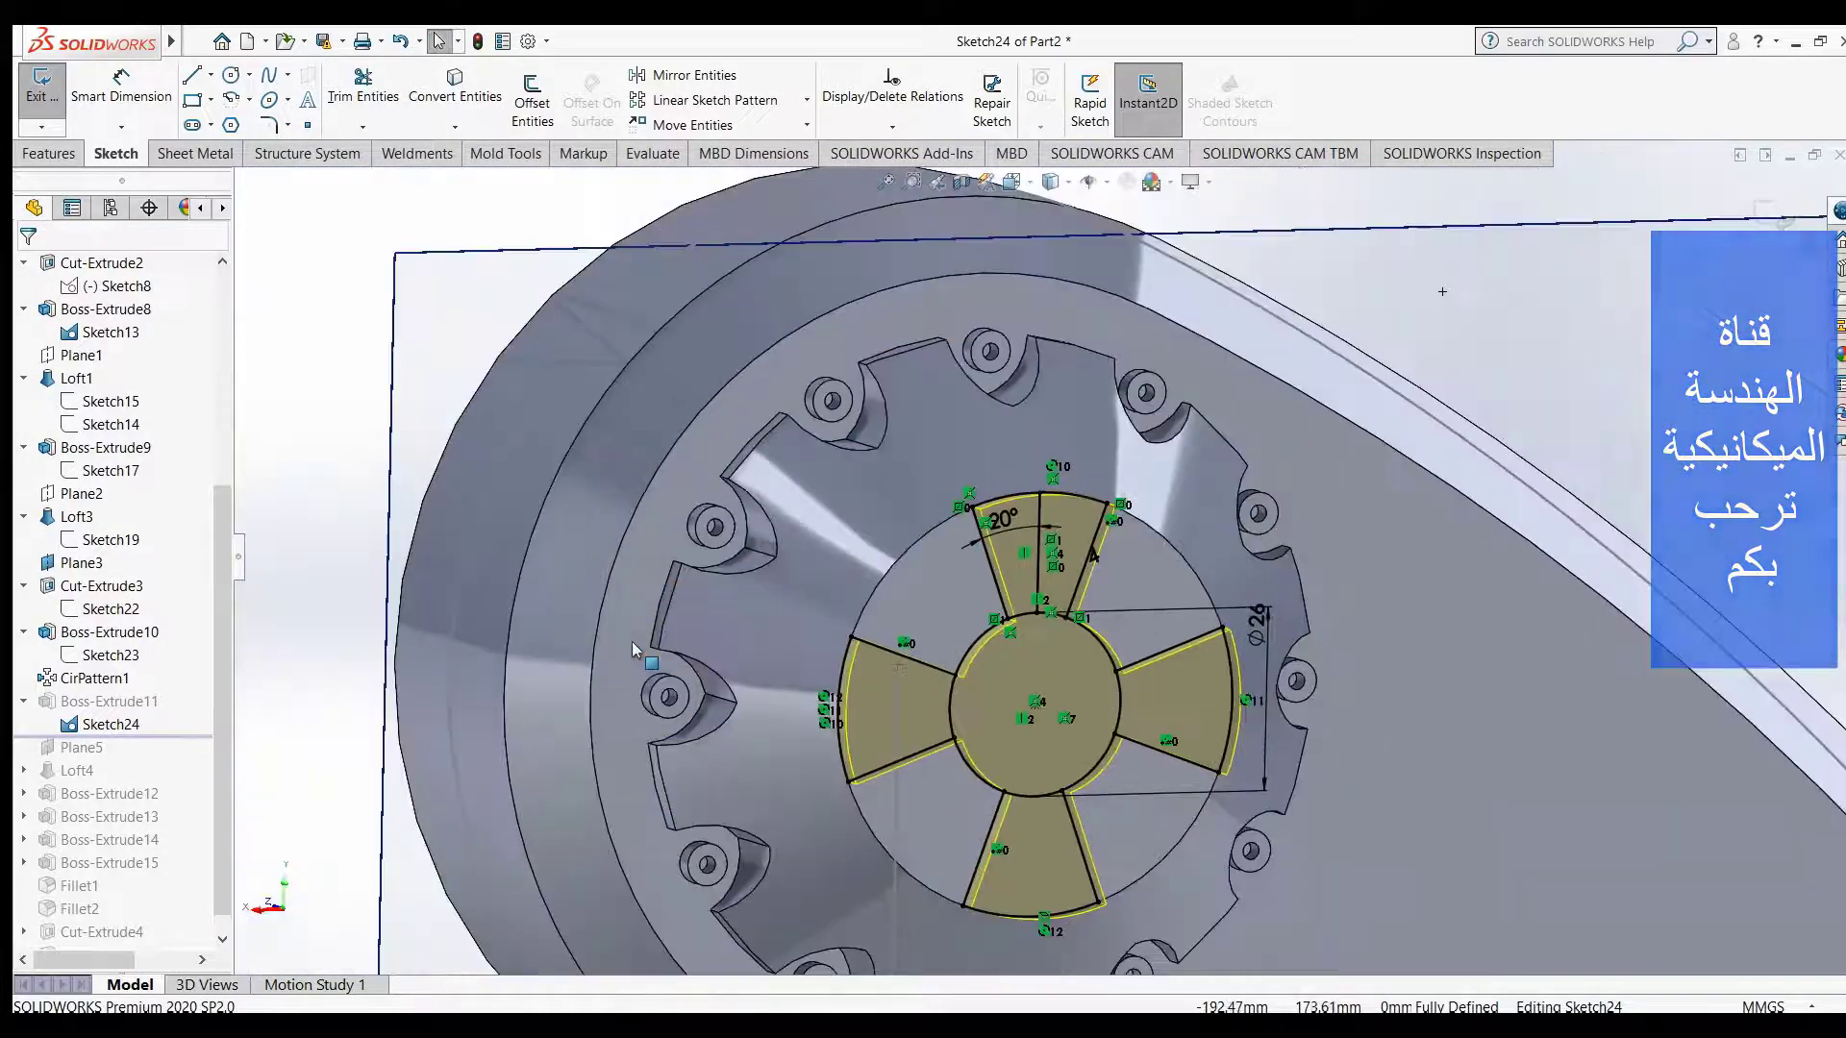
scroll(652, 640, "up", 2)
scroll(652, 640, "up", 2)
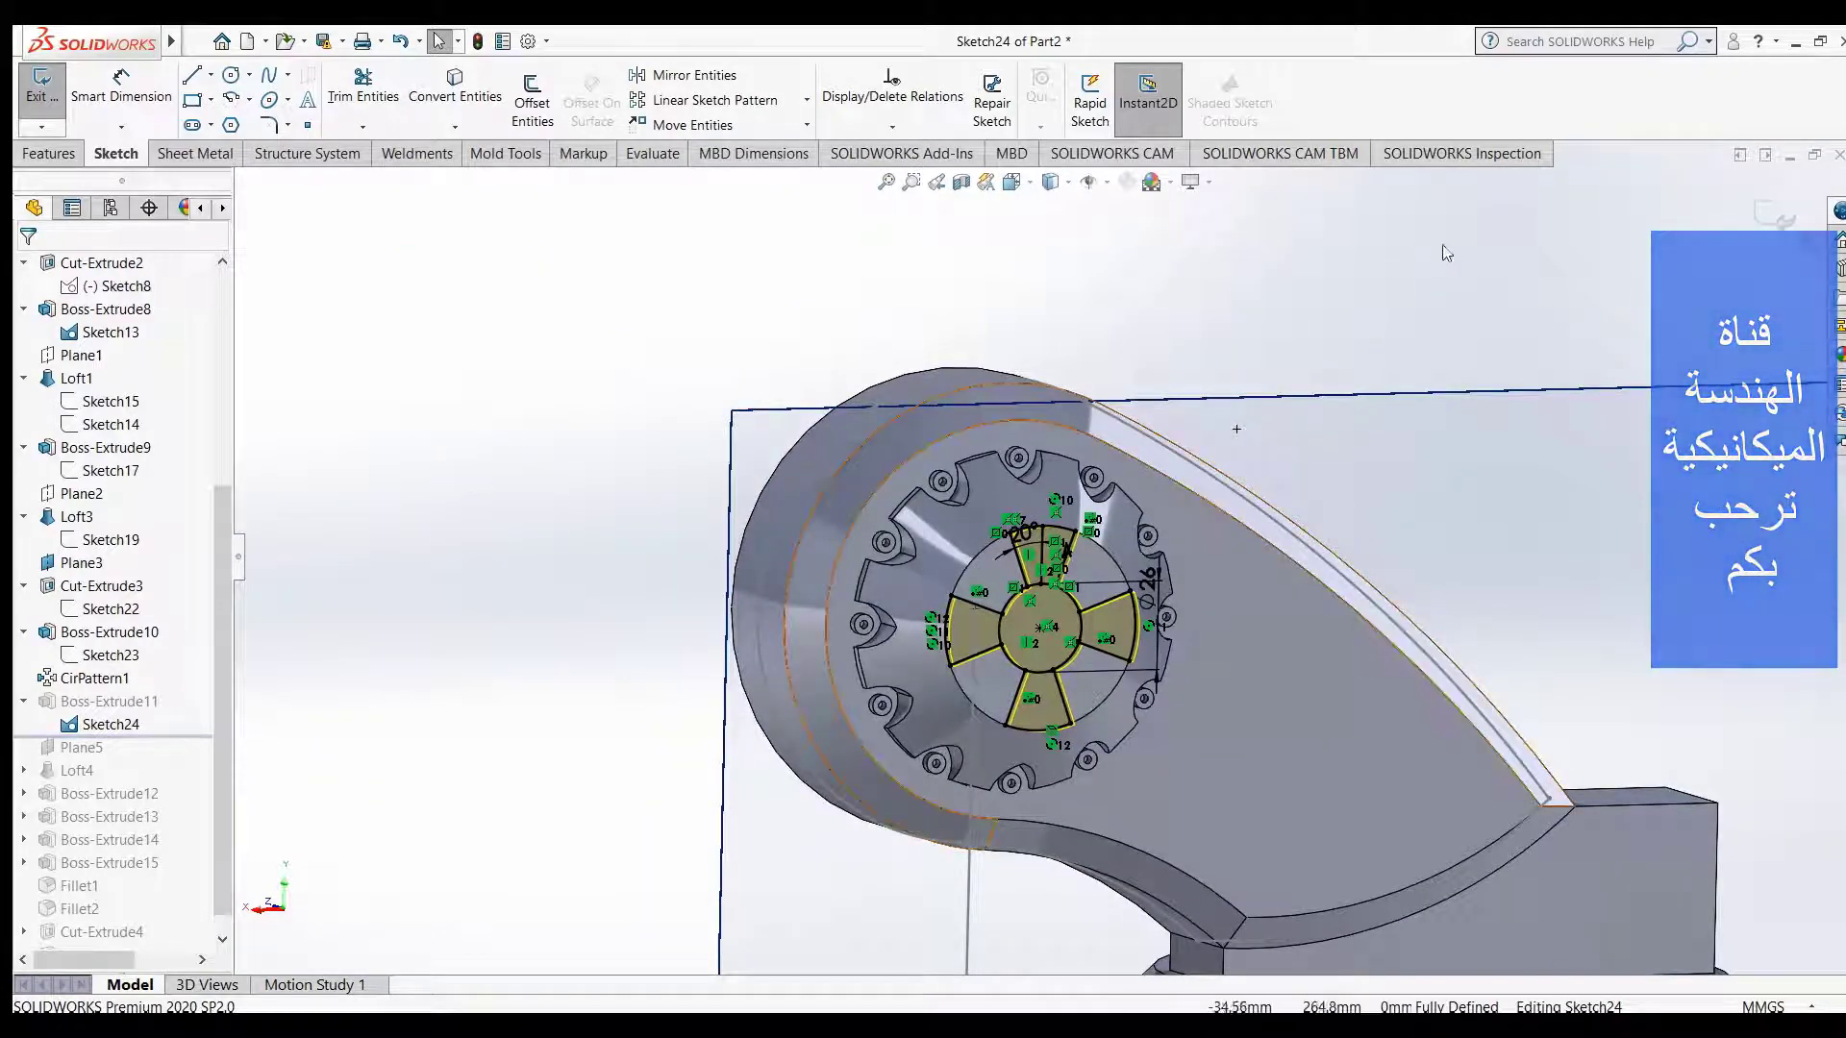
left_click(1775, 217)
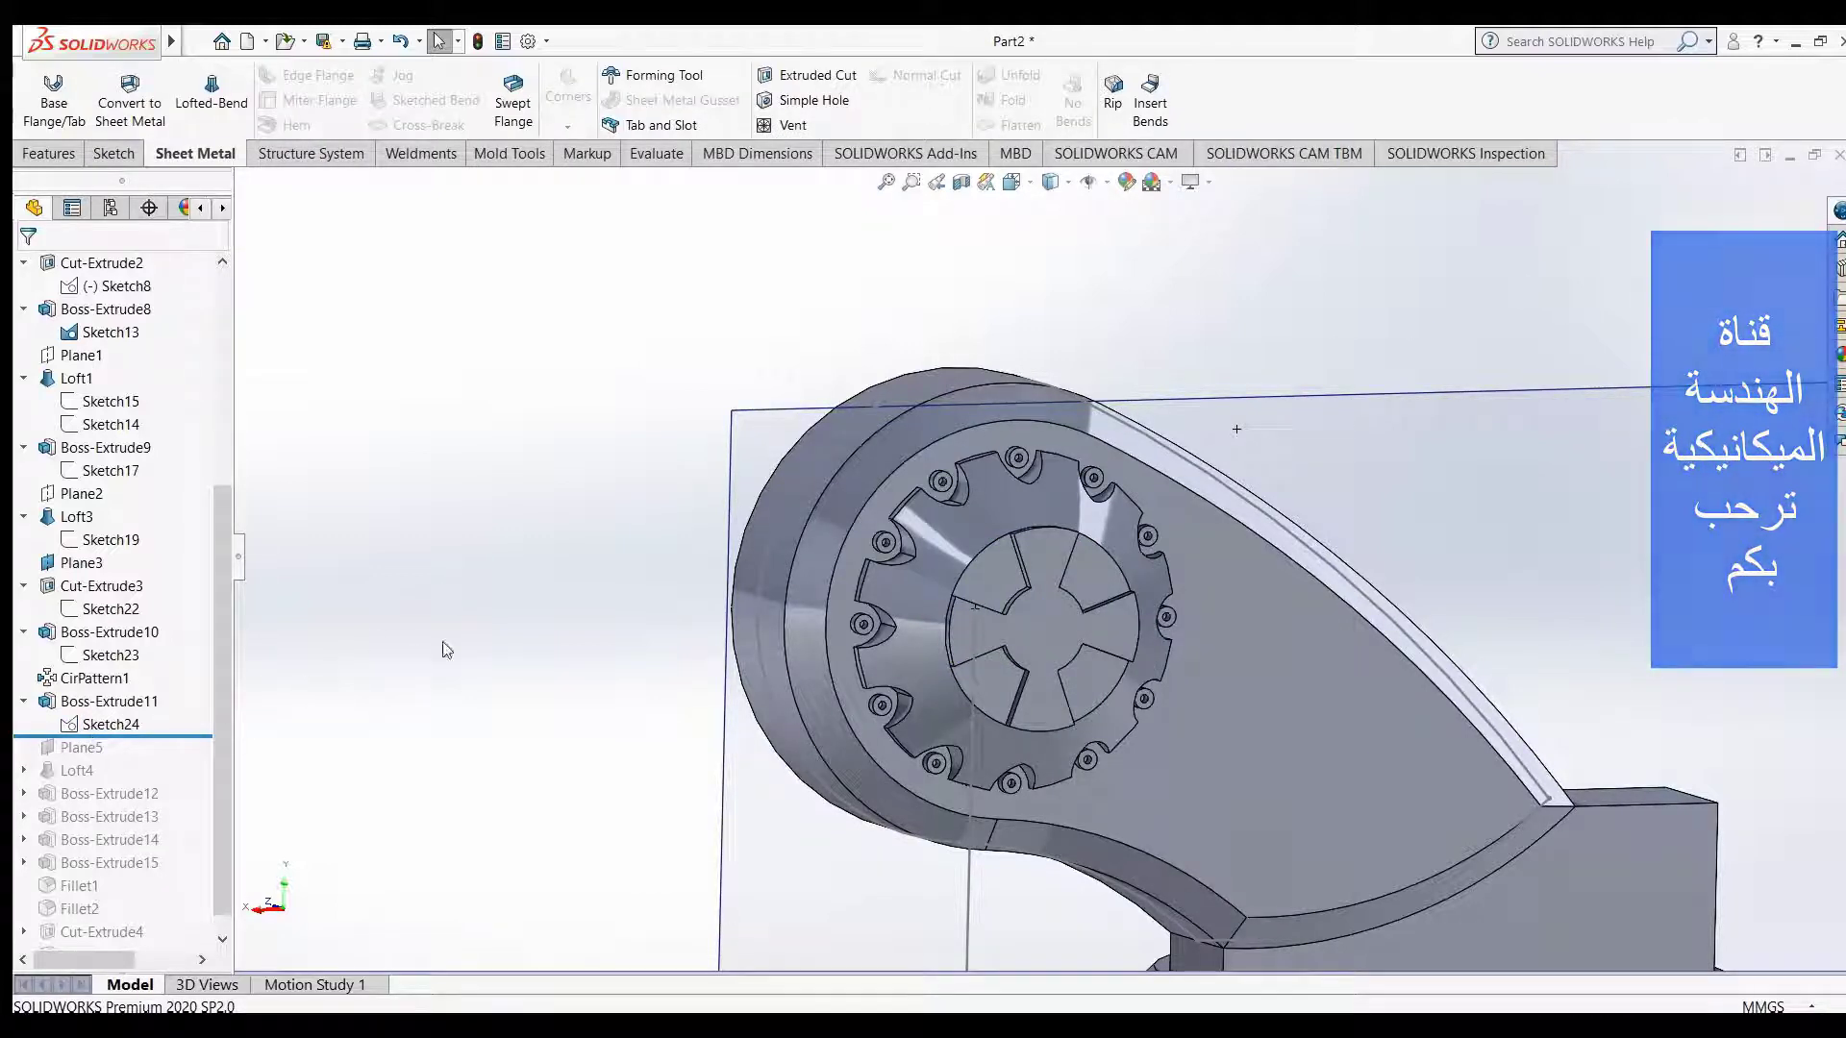
- Hide Plane3 and roll the part history forward to Plane5
mouse_move(574, 583)
middle_mouse_down()
mouse_move(586, 572)
mouse_move(529, 536)
middle_mouse_up()
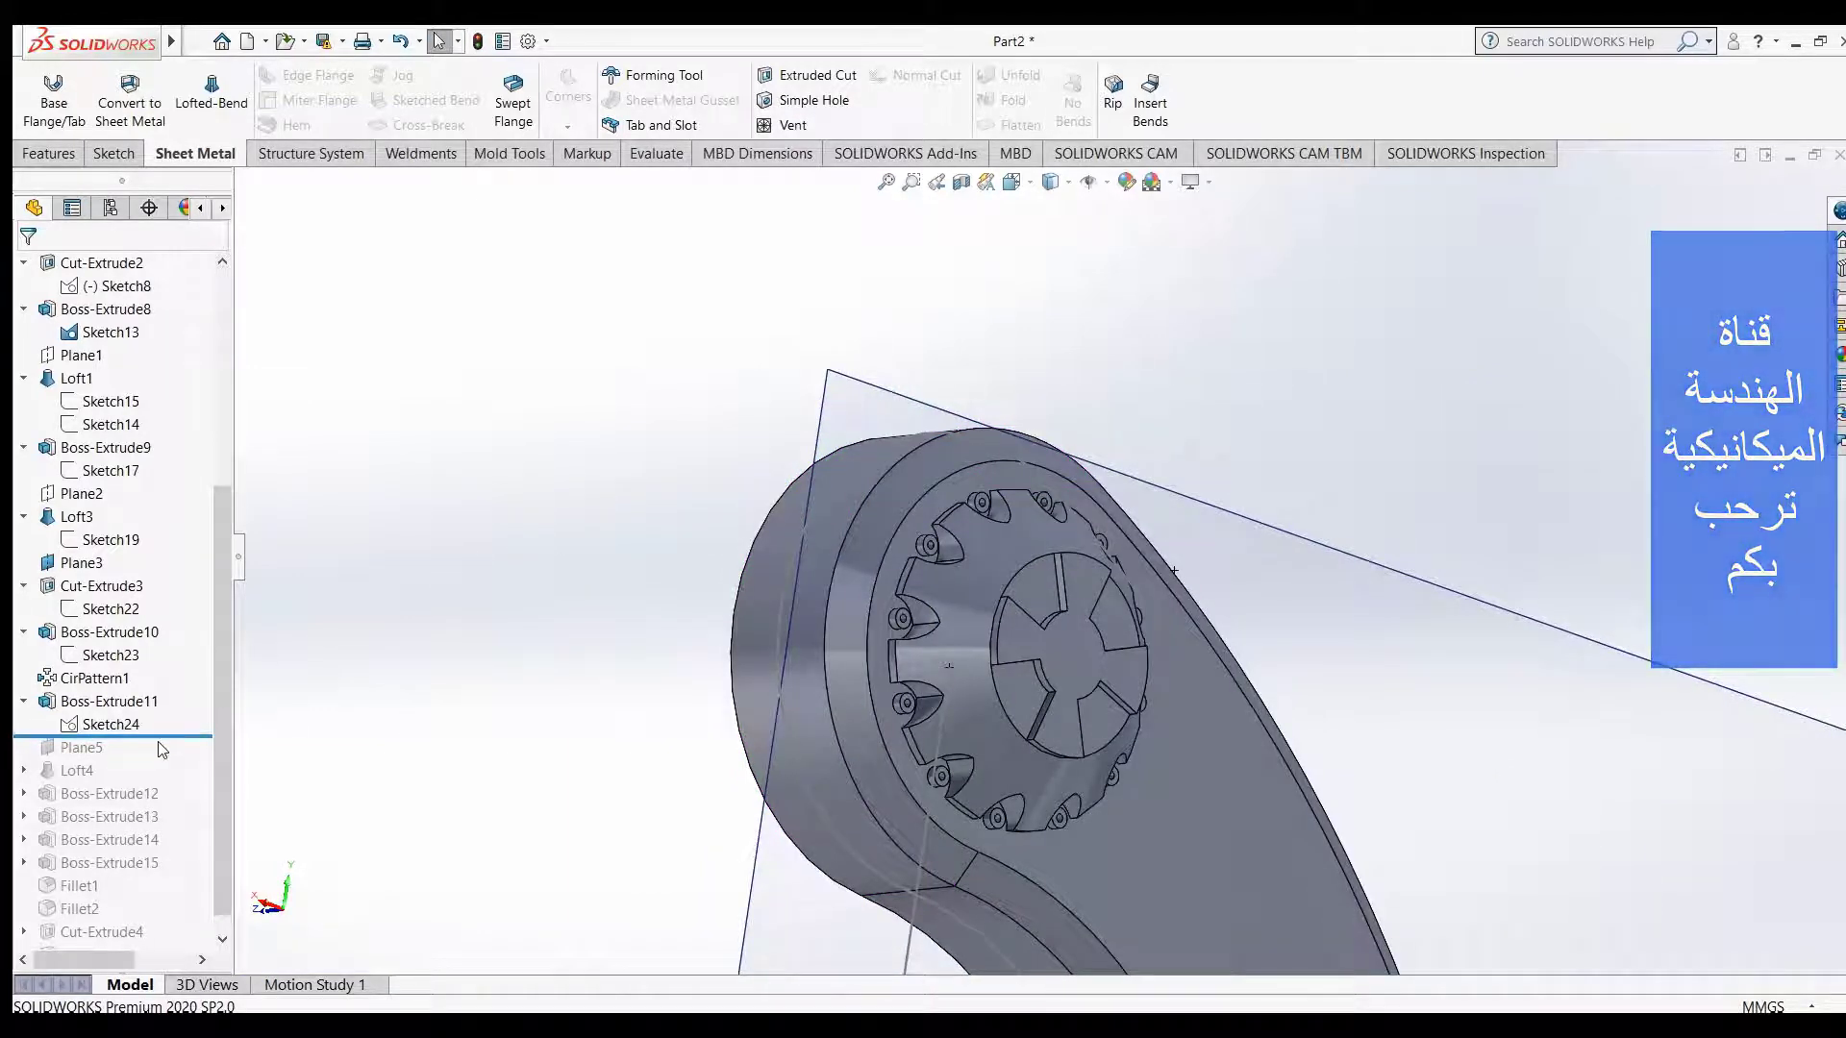
left_click(90, 563)
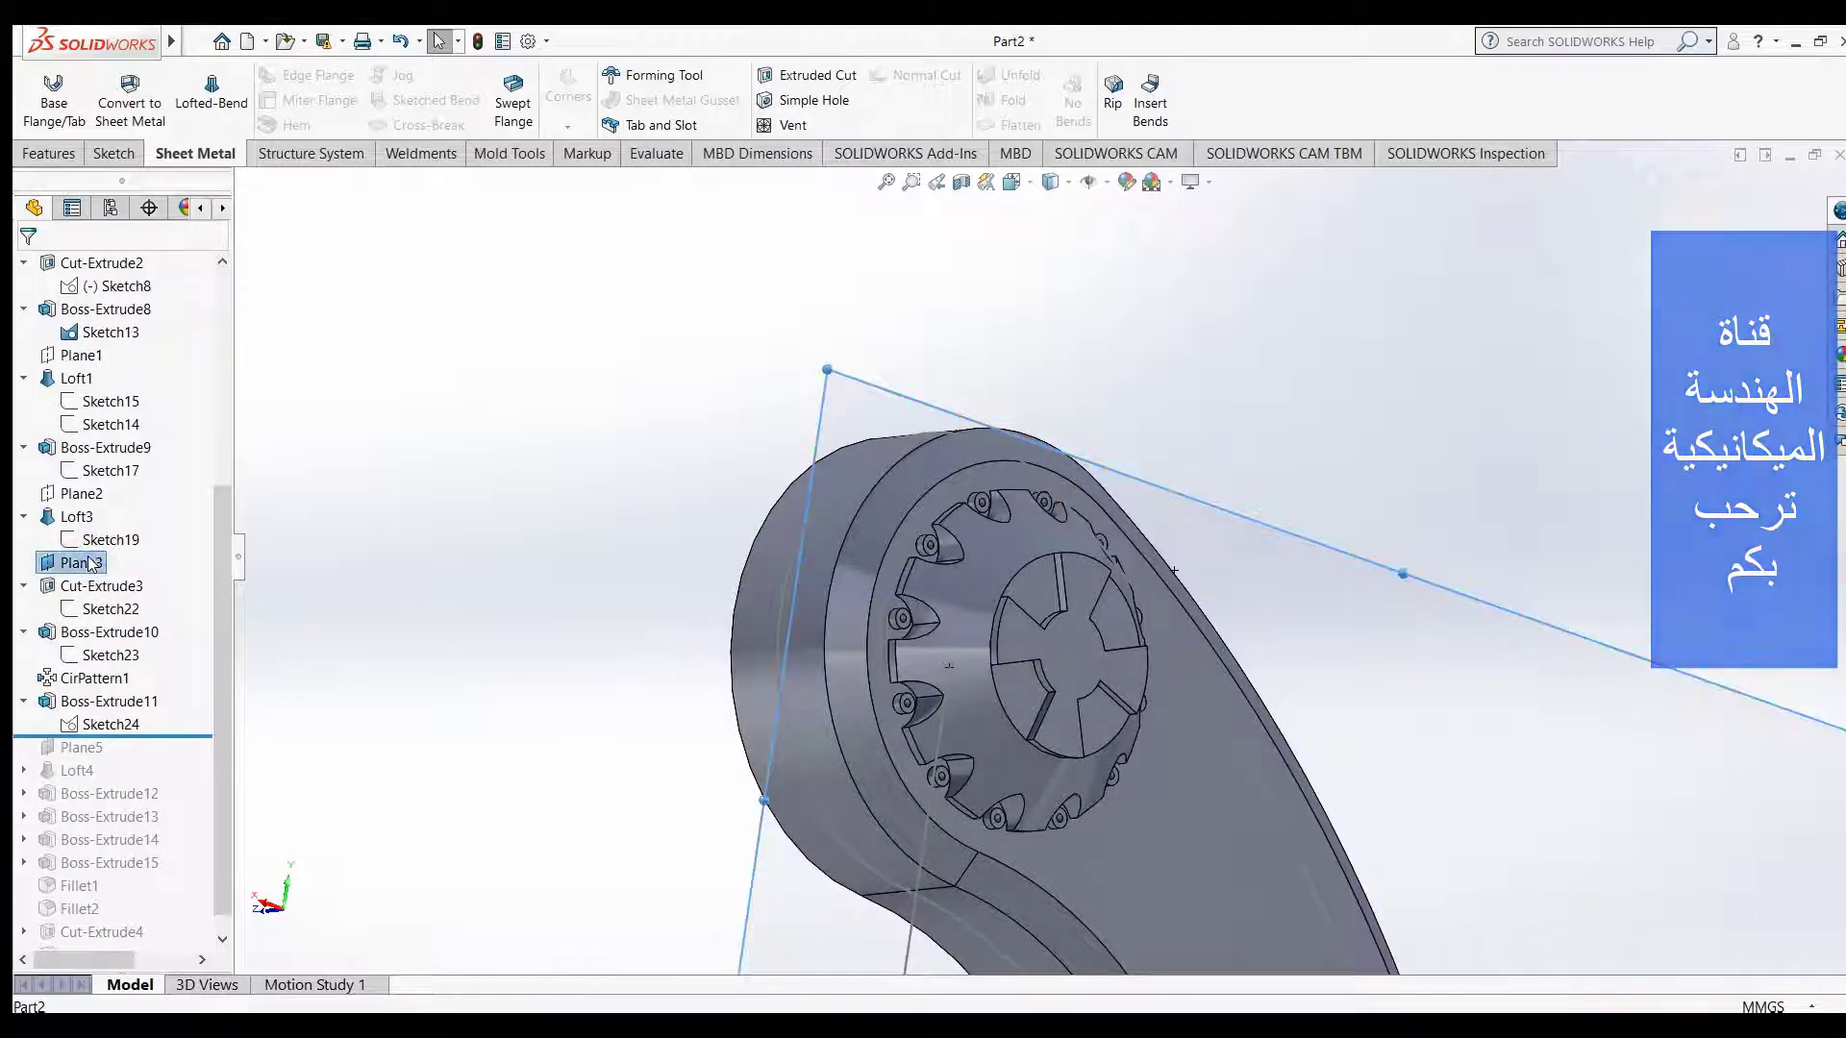
right_click(90, 563)
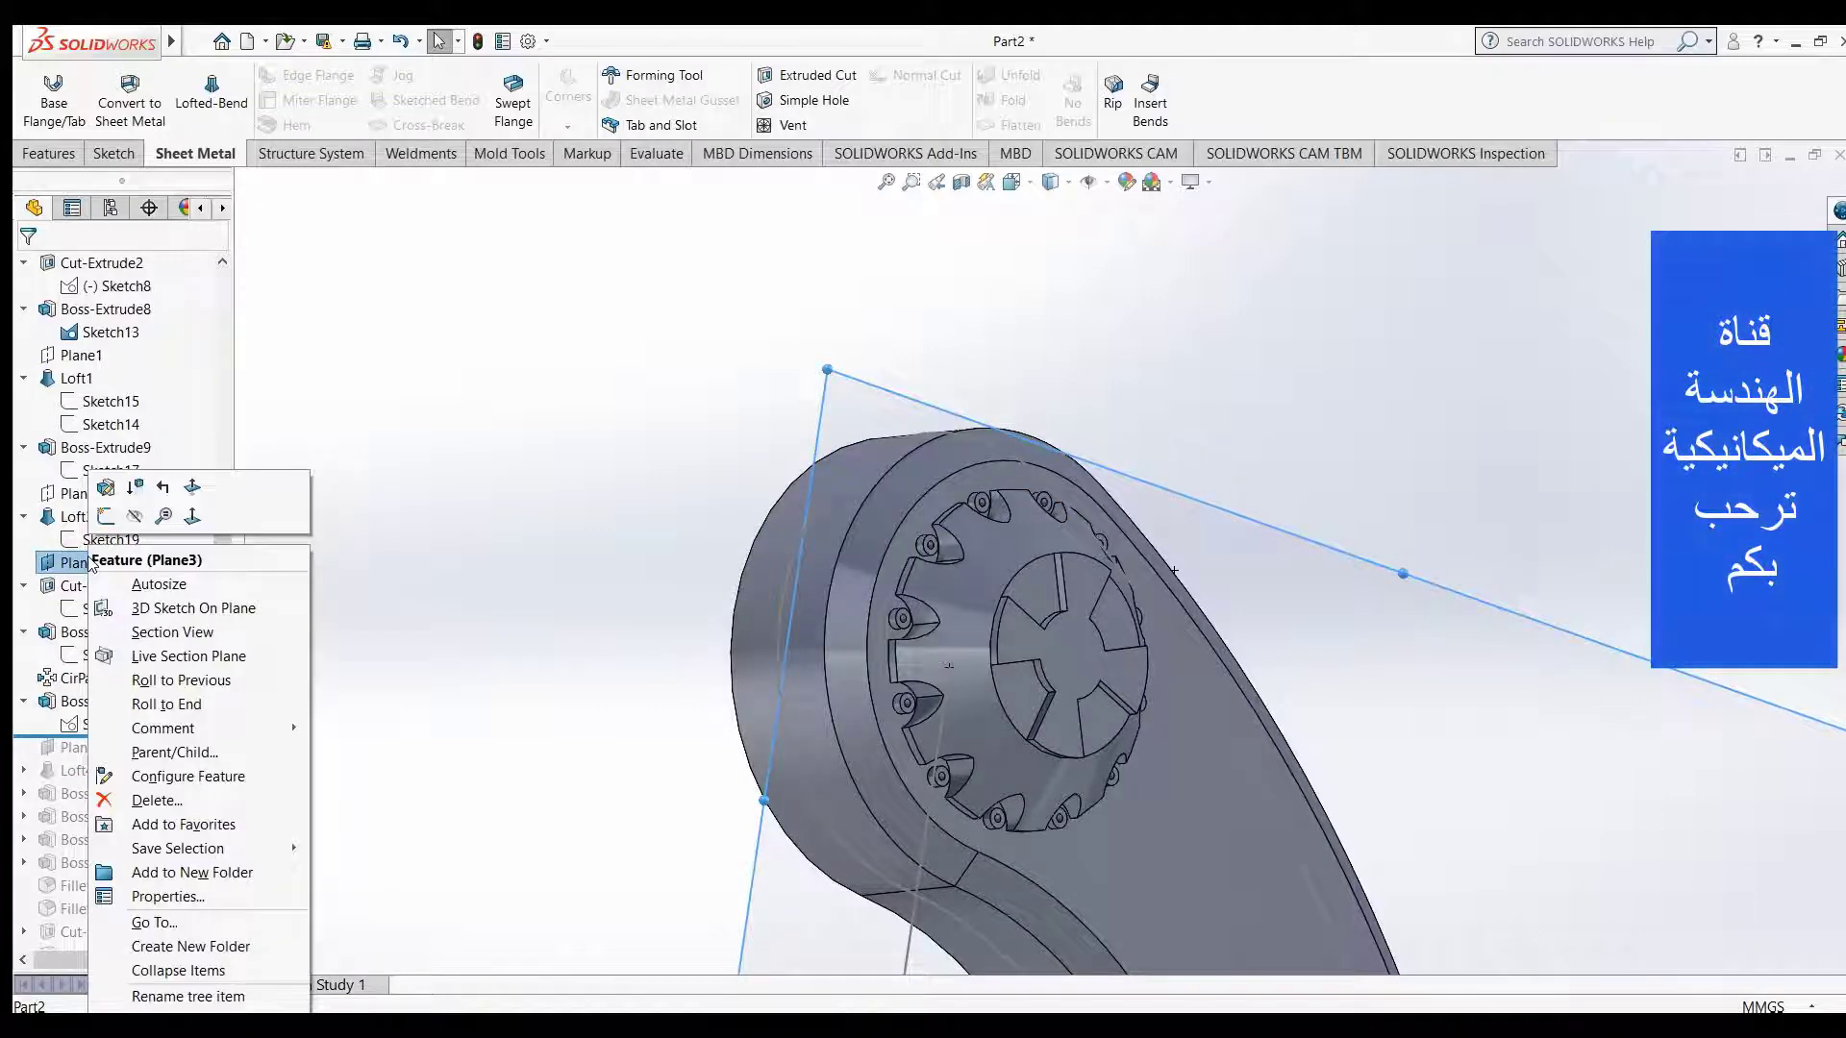
left_click(138, 520)
mouse_move(469, 533)
middle_mouse_down()
mouse_move(496, 533)
mouse_move(590, 627)
mouse_move(692, 672)
middle_mouse_up()
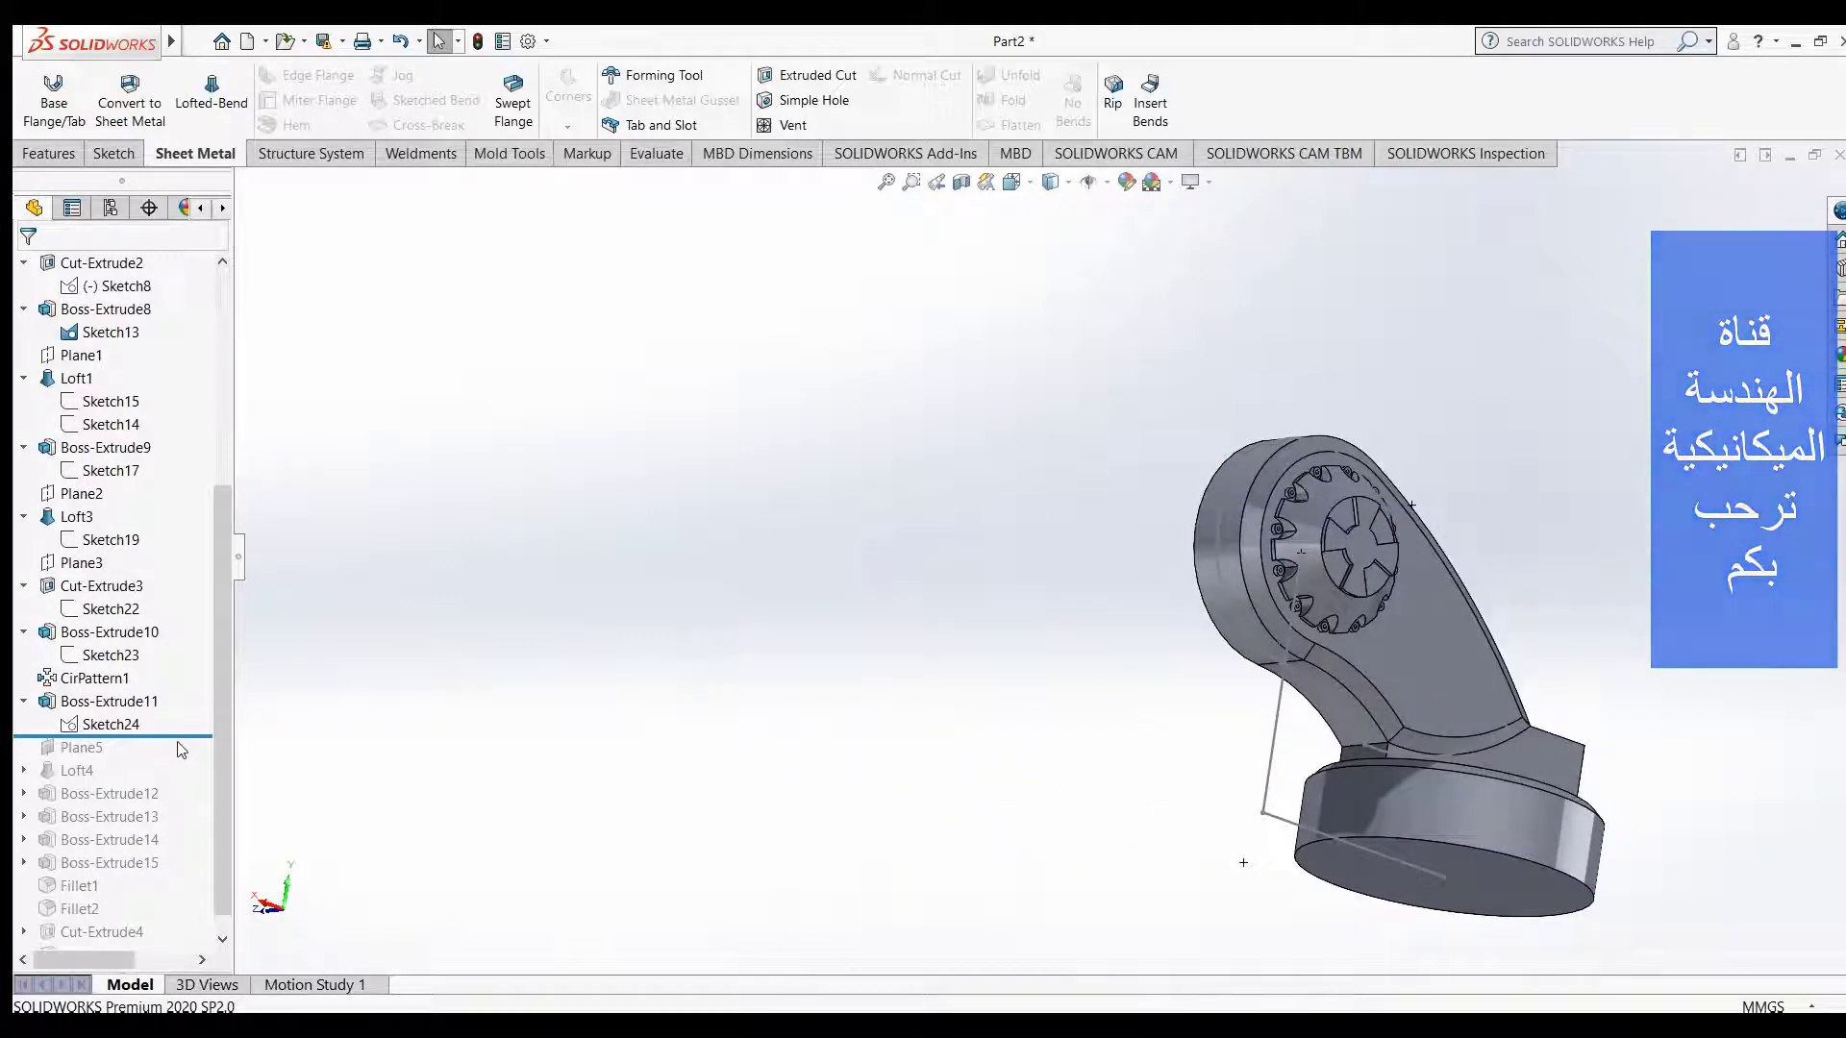
left_click_drag(123, 738, 97, 758)
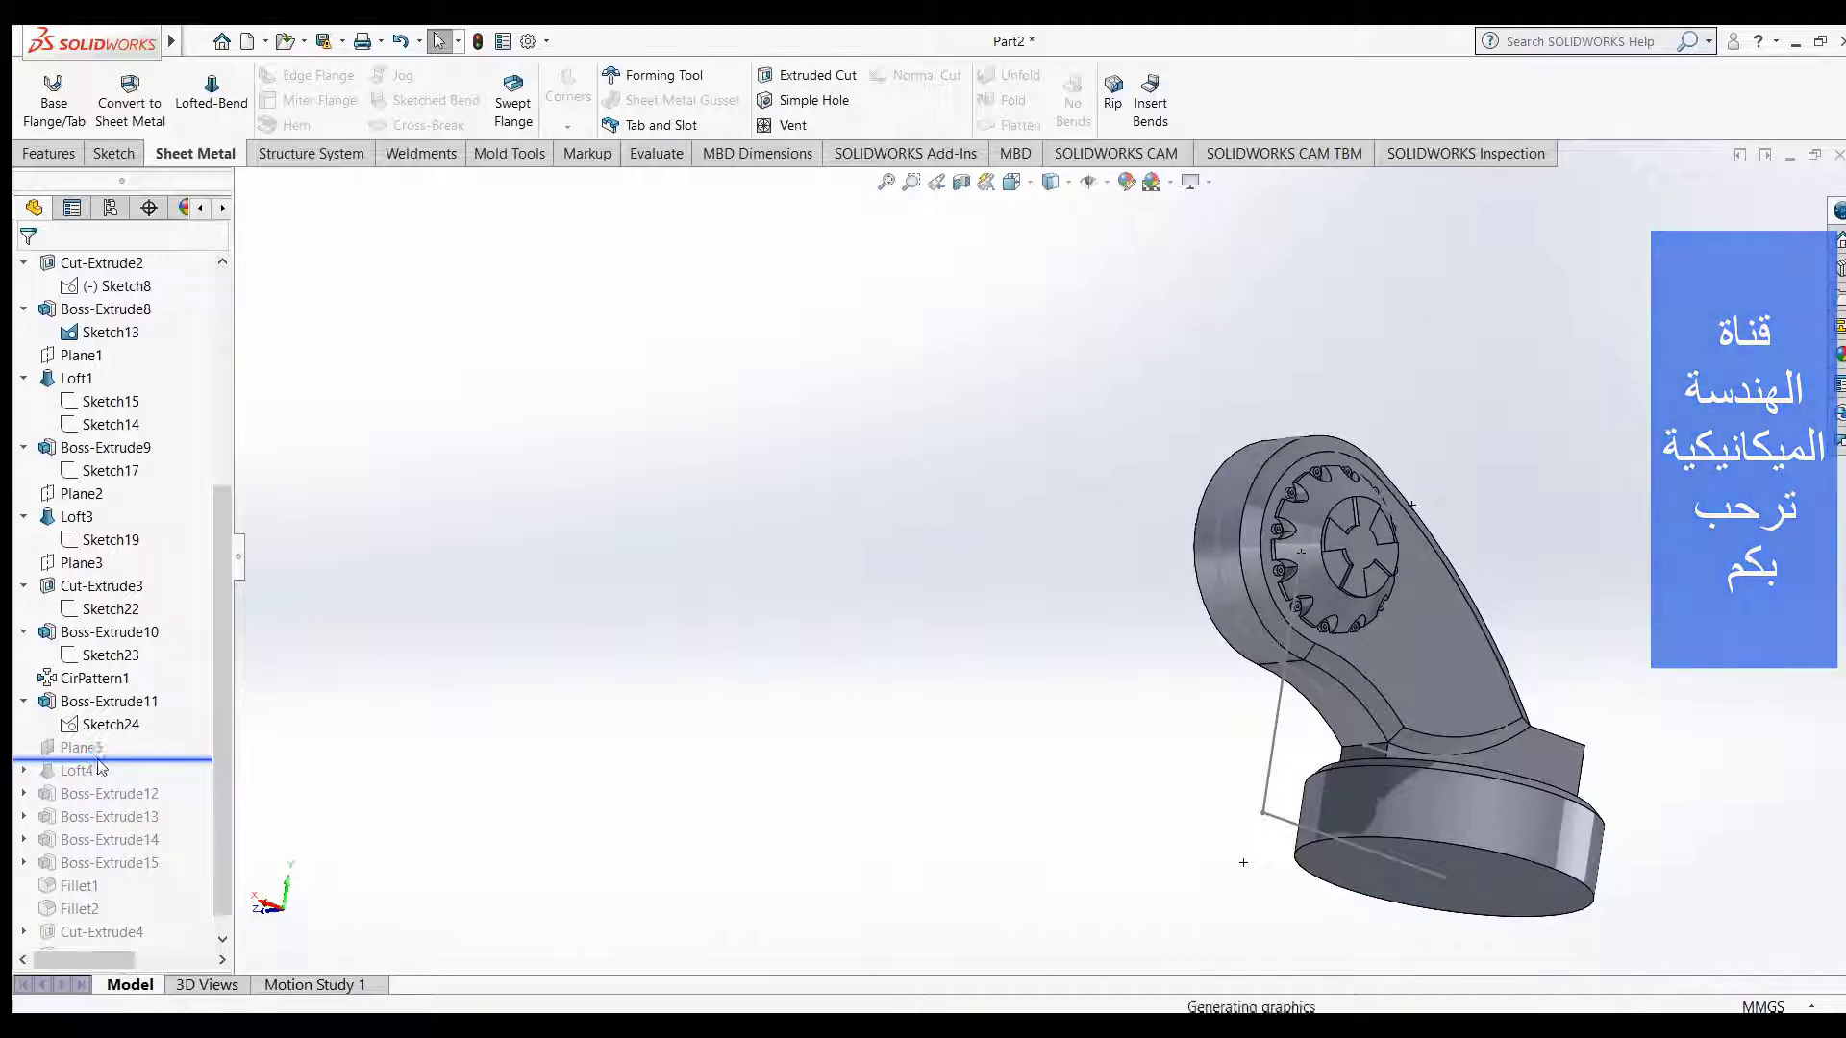
- Show Plane5, check it against the ring face, then roll forward through Loft4
left_click_drag(97, 757, 87, 758)
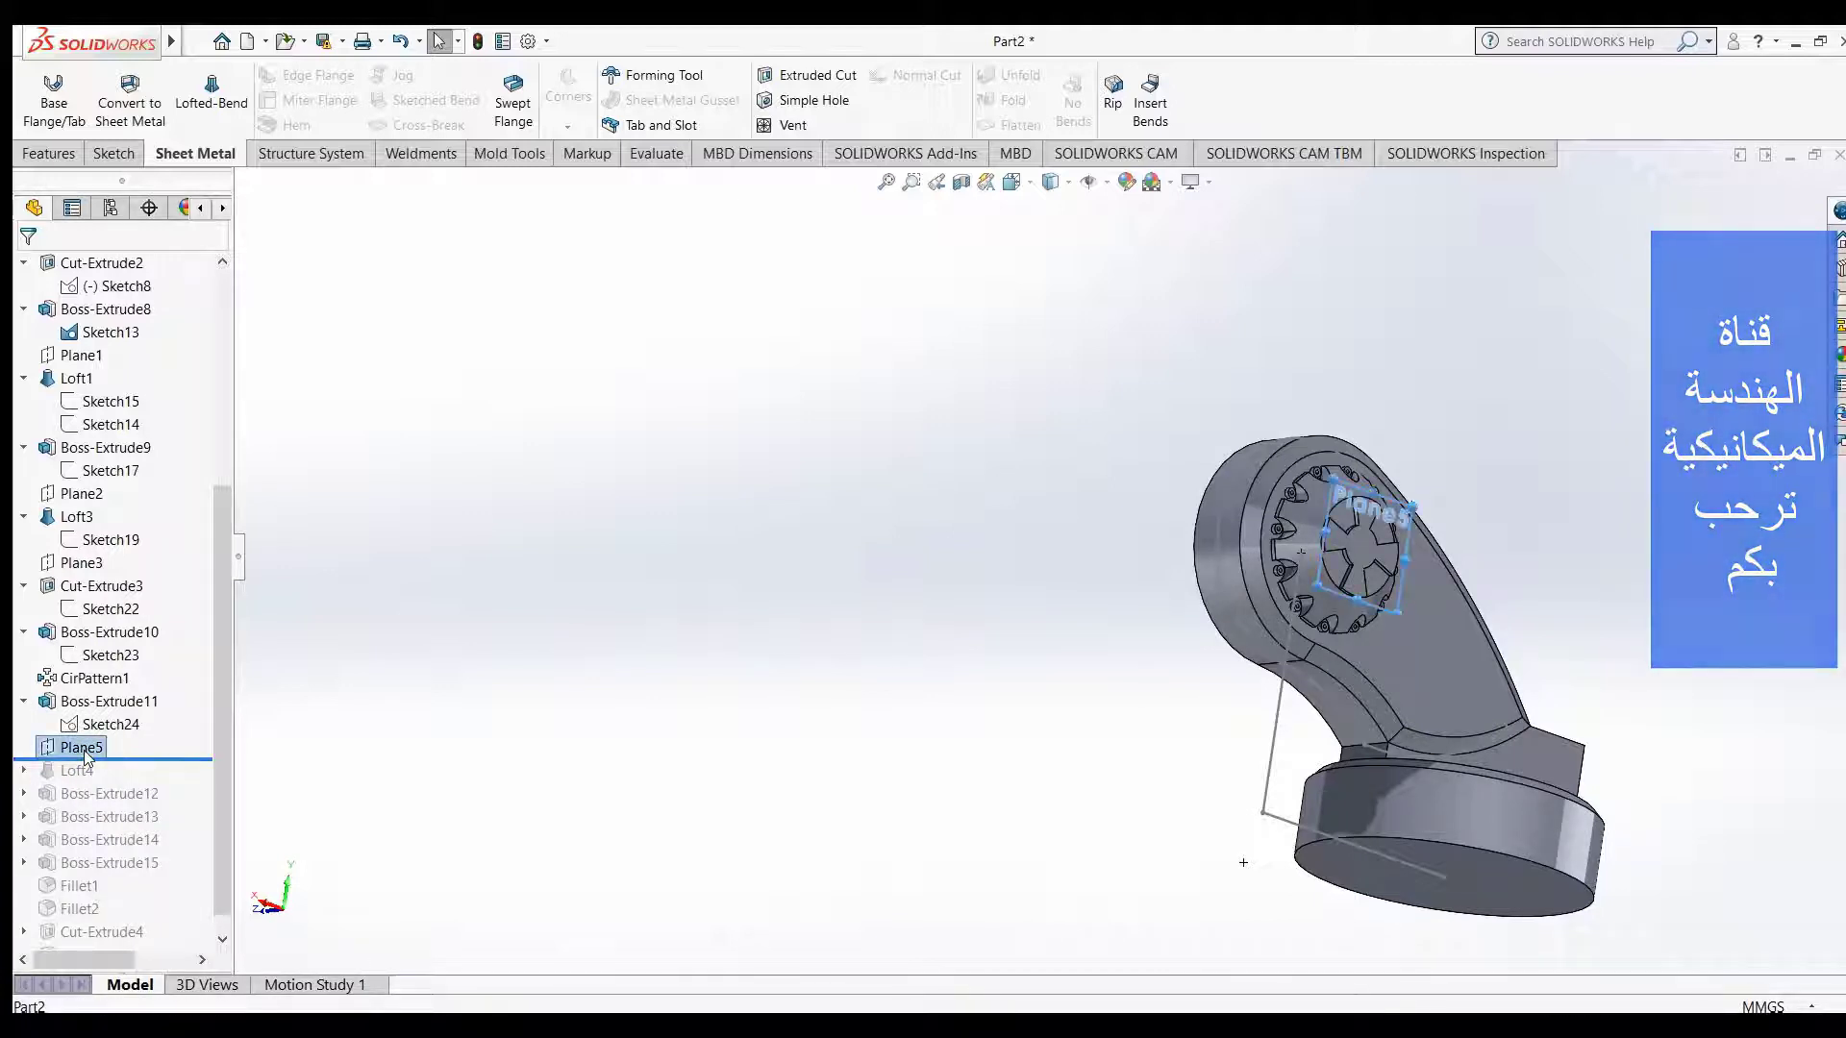
right_click(83, 750)
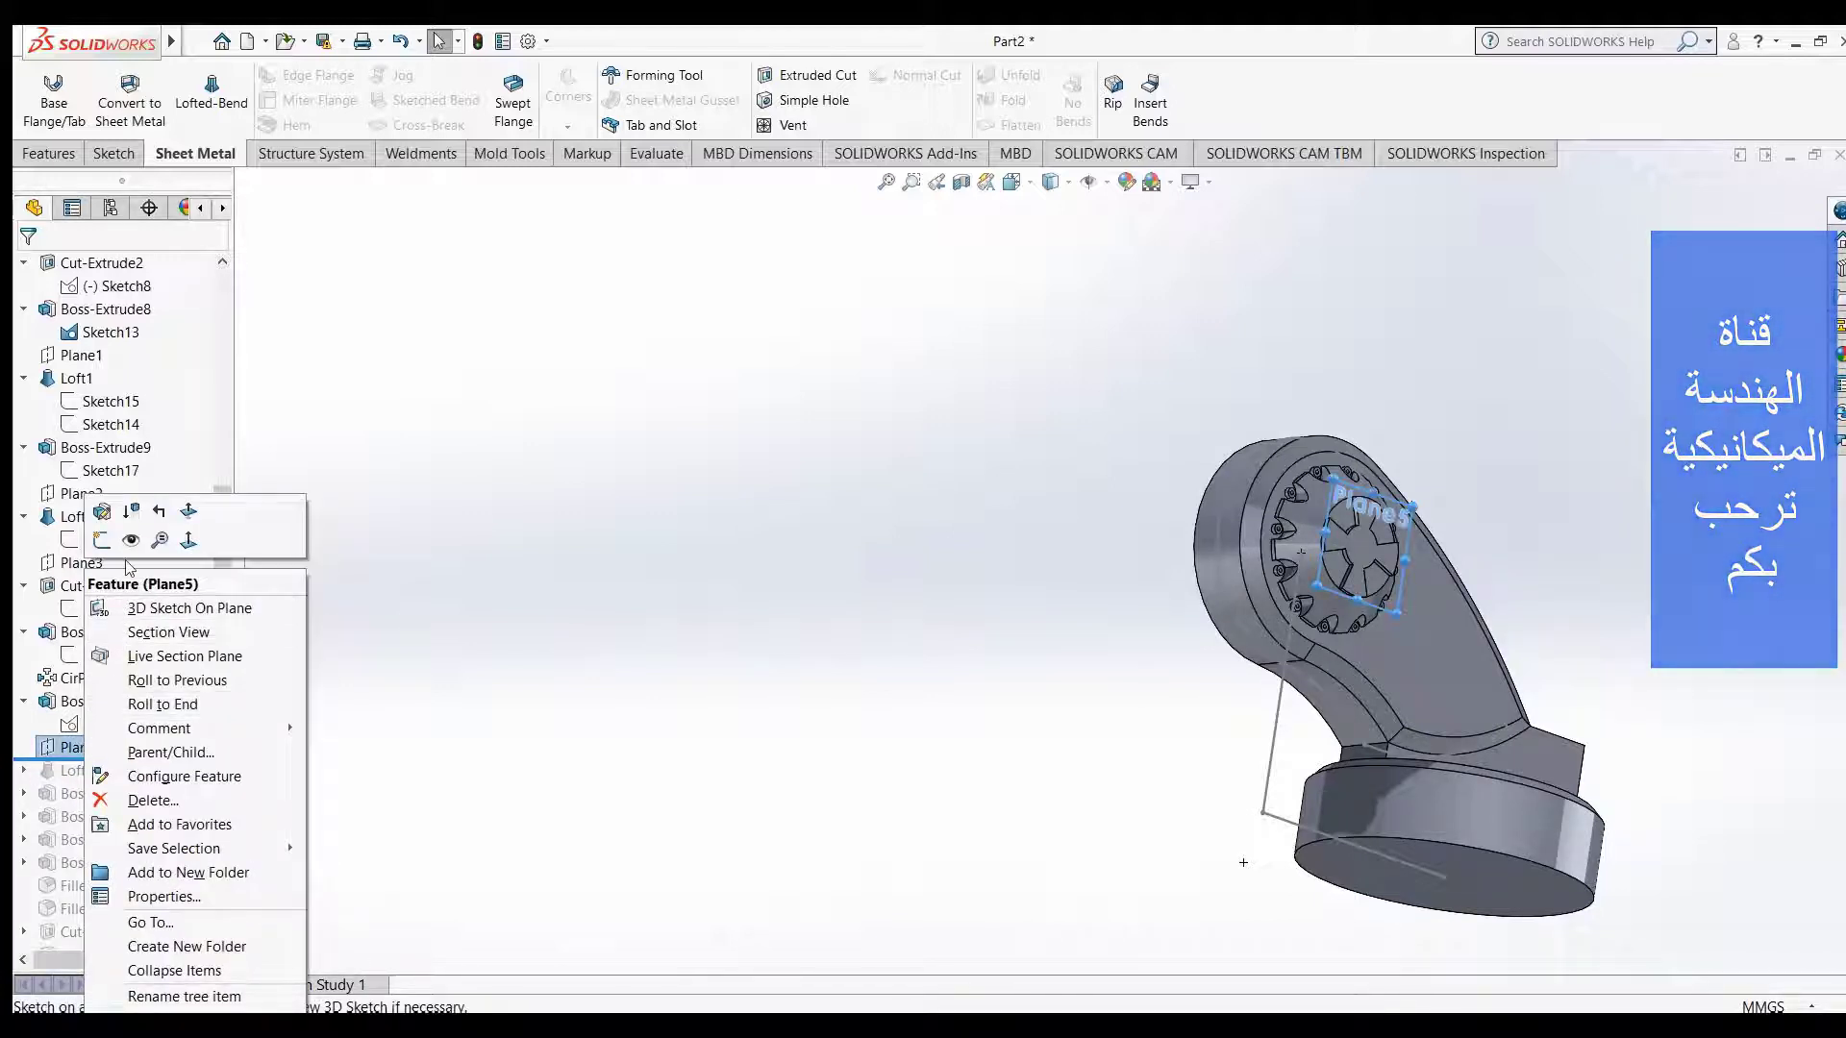
left_click(306, 602)
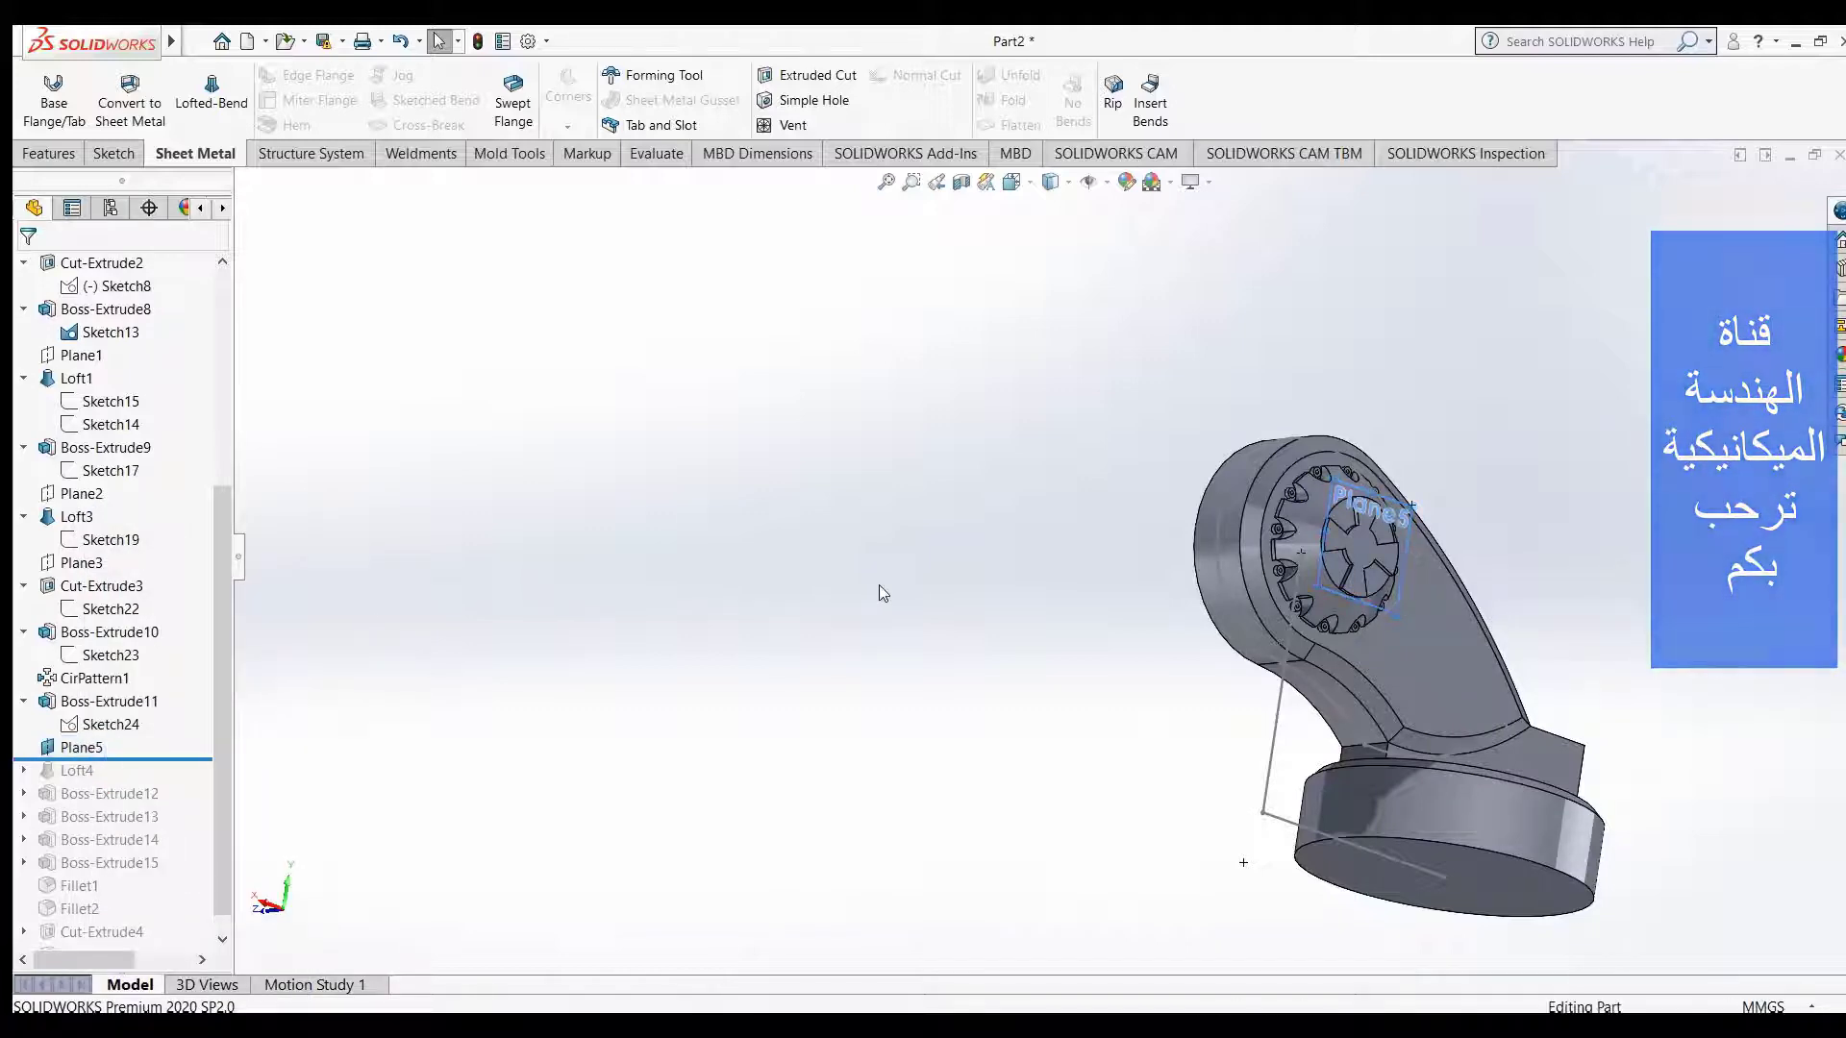
mouse_move(855, 616)
middle_mouse_down()
mouse_move(824, 630)
mouse_move(886, 705)
mouse_move(914, 705)
mouse_move(943, 664)
mouse_move(1026, 688)
middle_mouse_up()
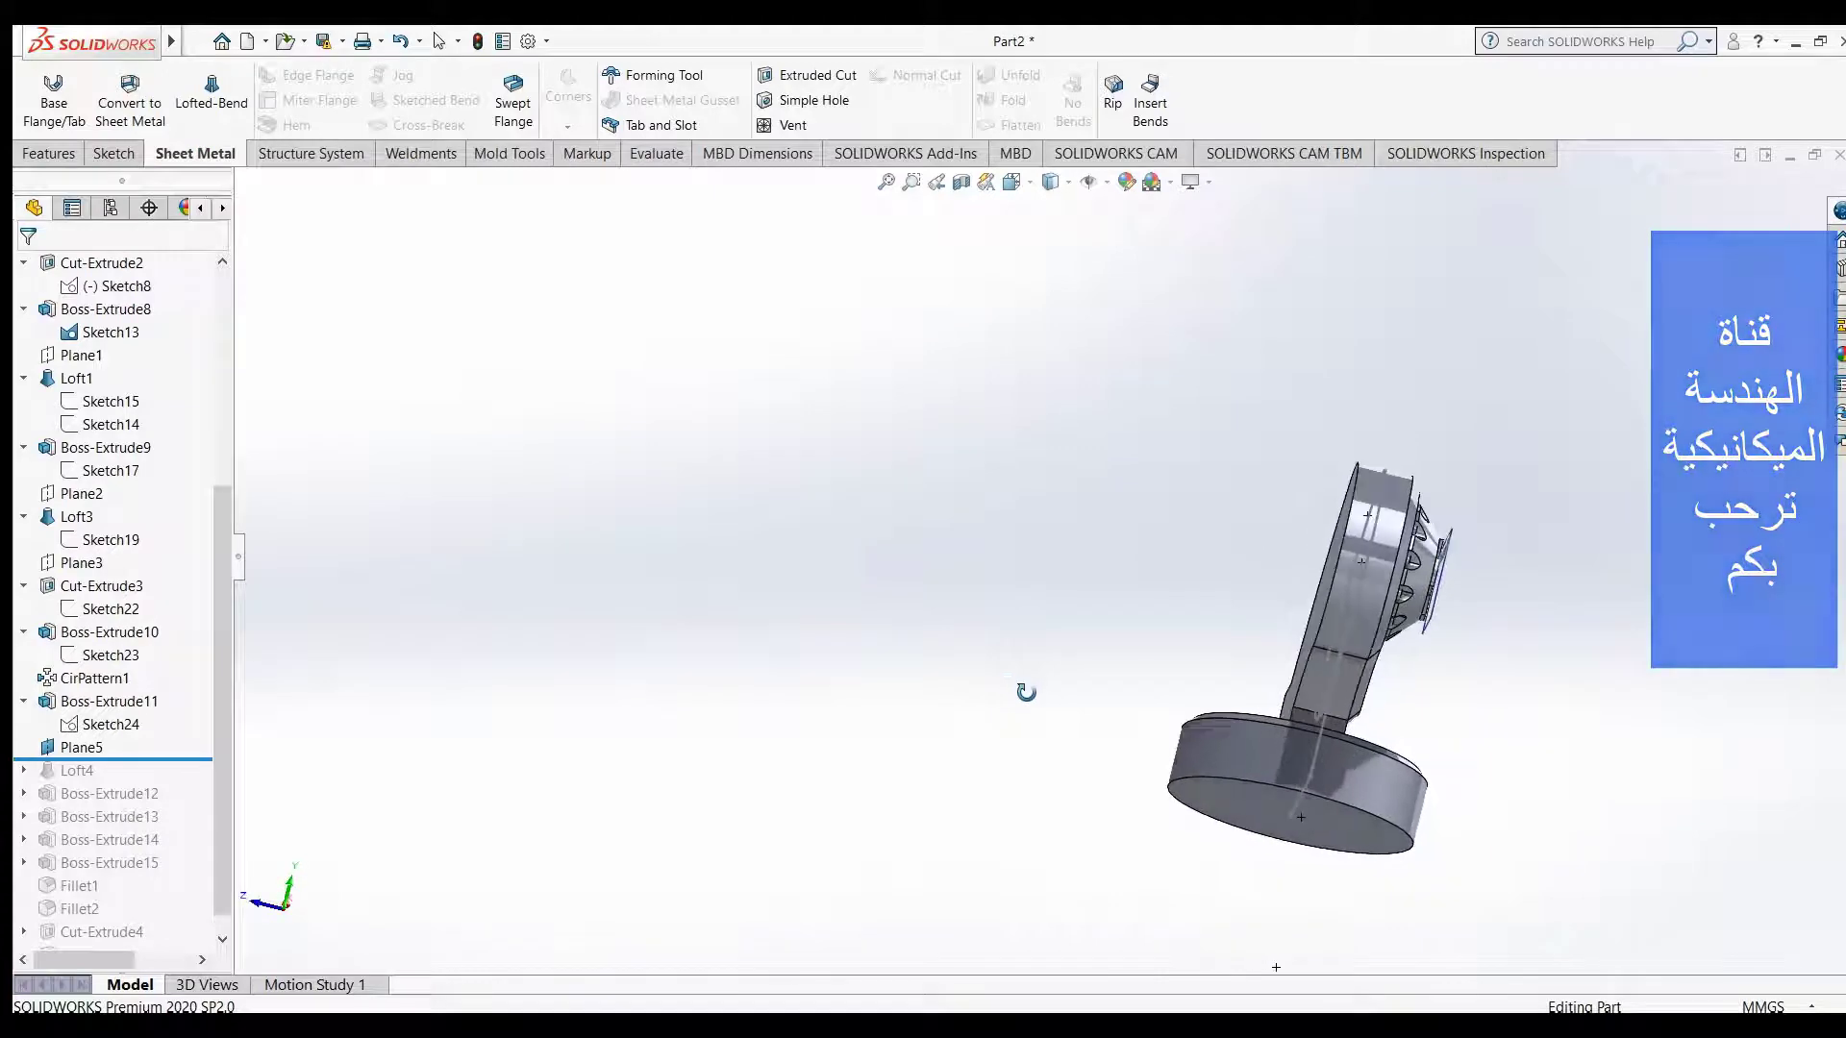
scroll(1487, 540, "down", 2)
scroll(1475, 625, "down", 4)
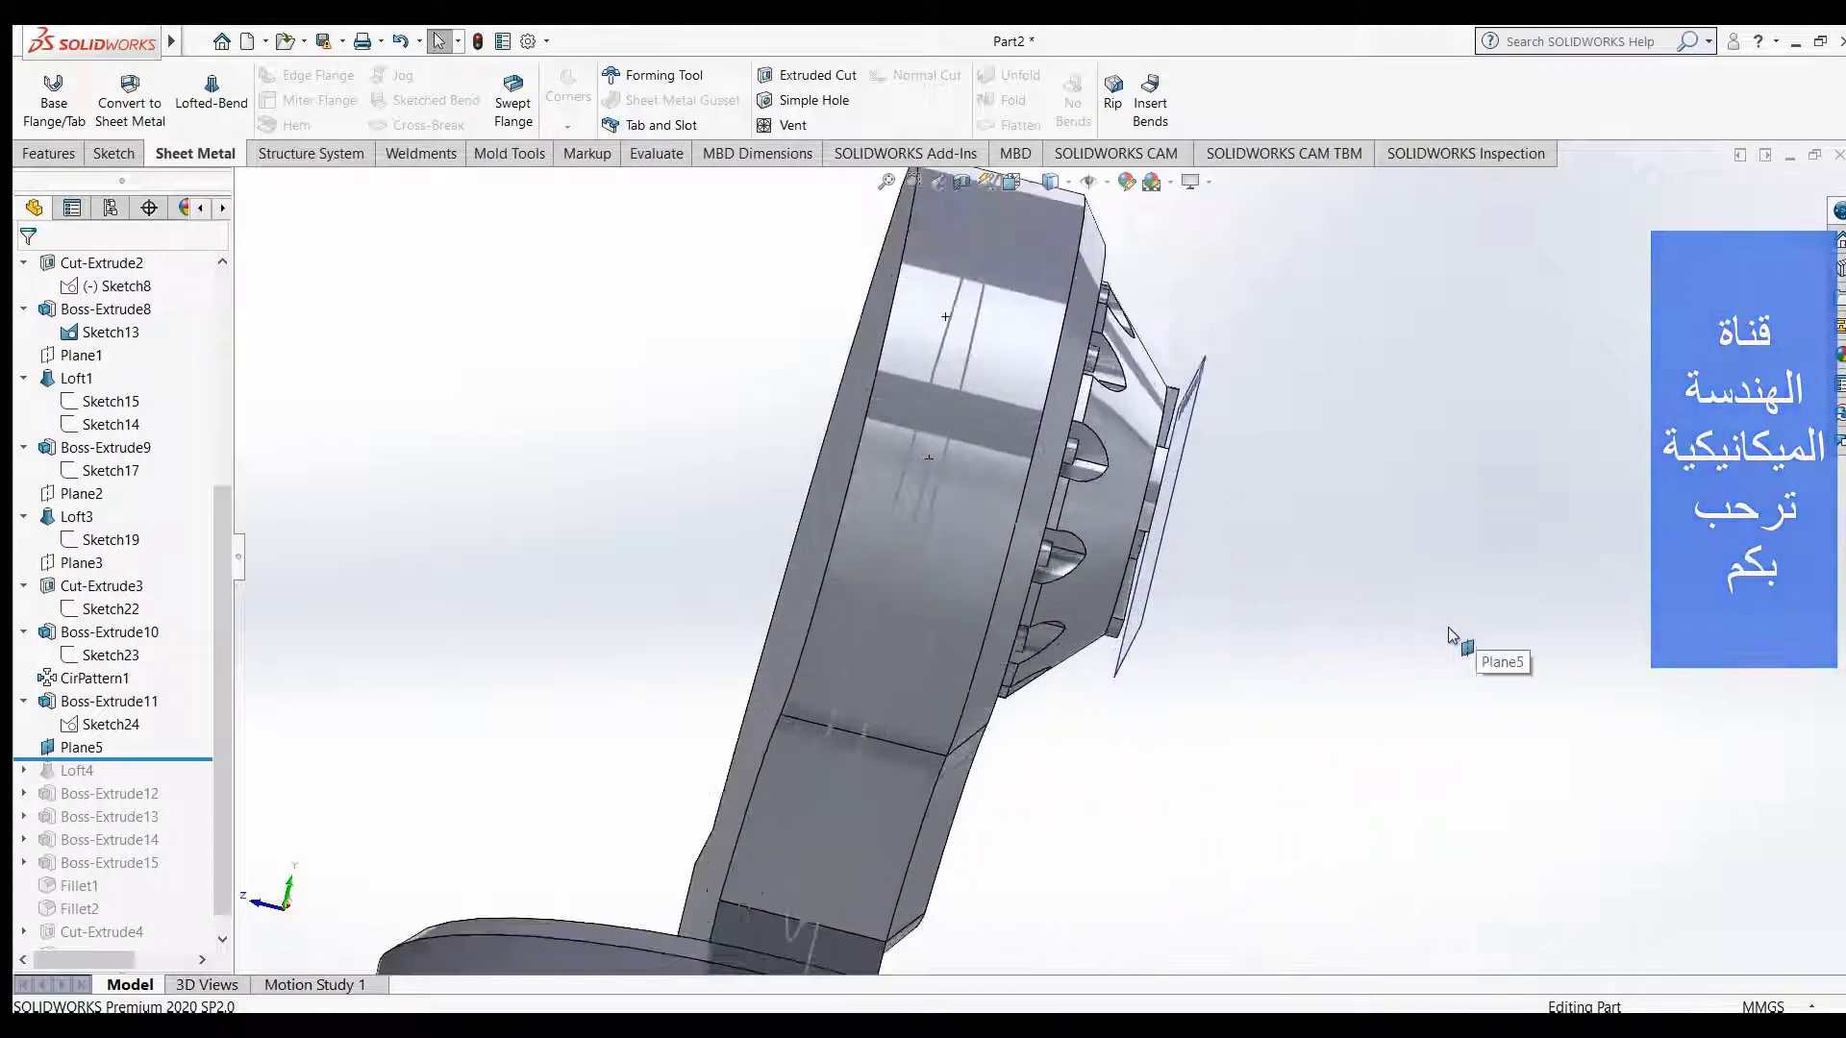
middle_click_drag(1296, 535, 1283, 542)
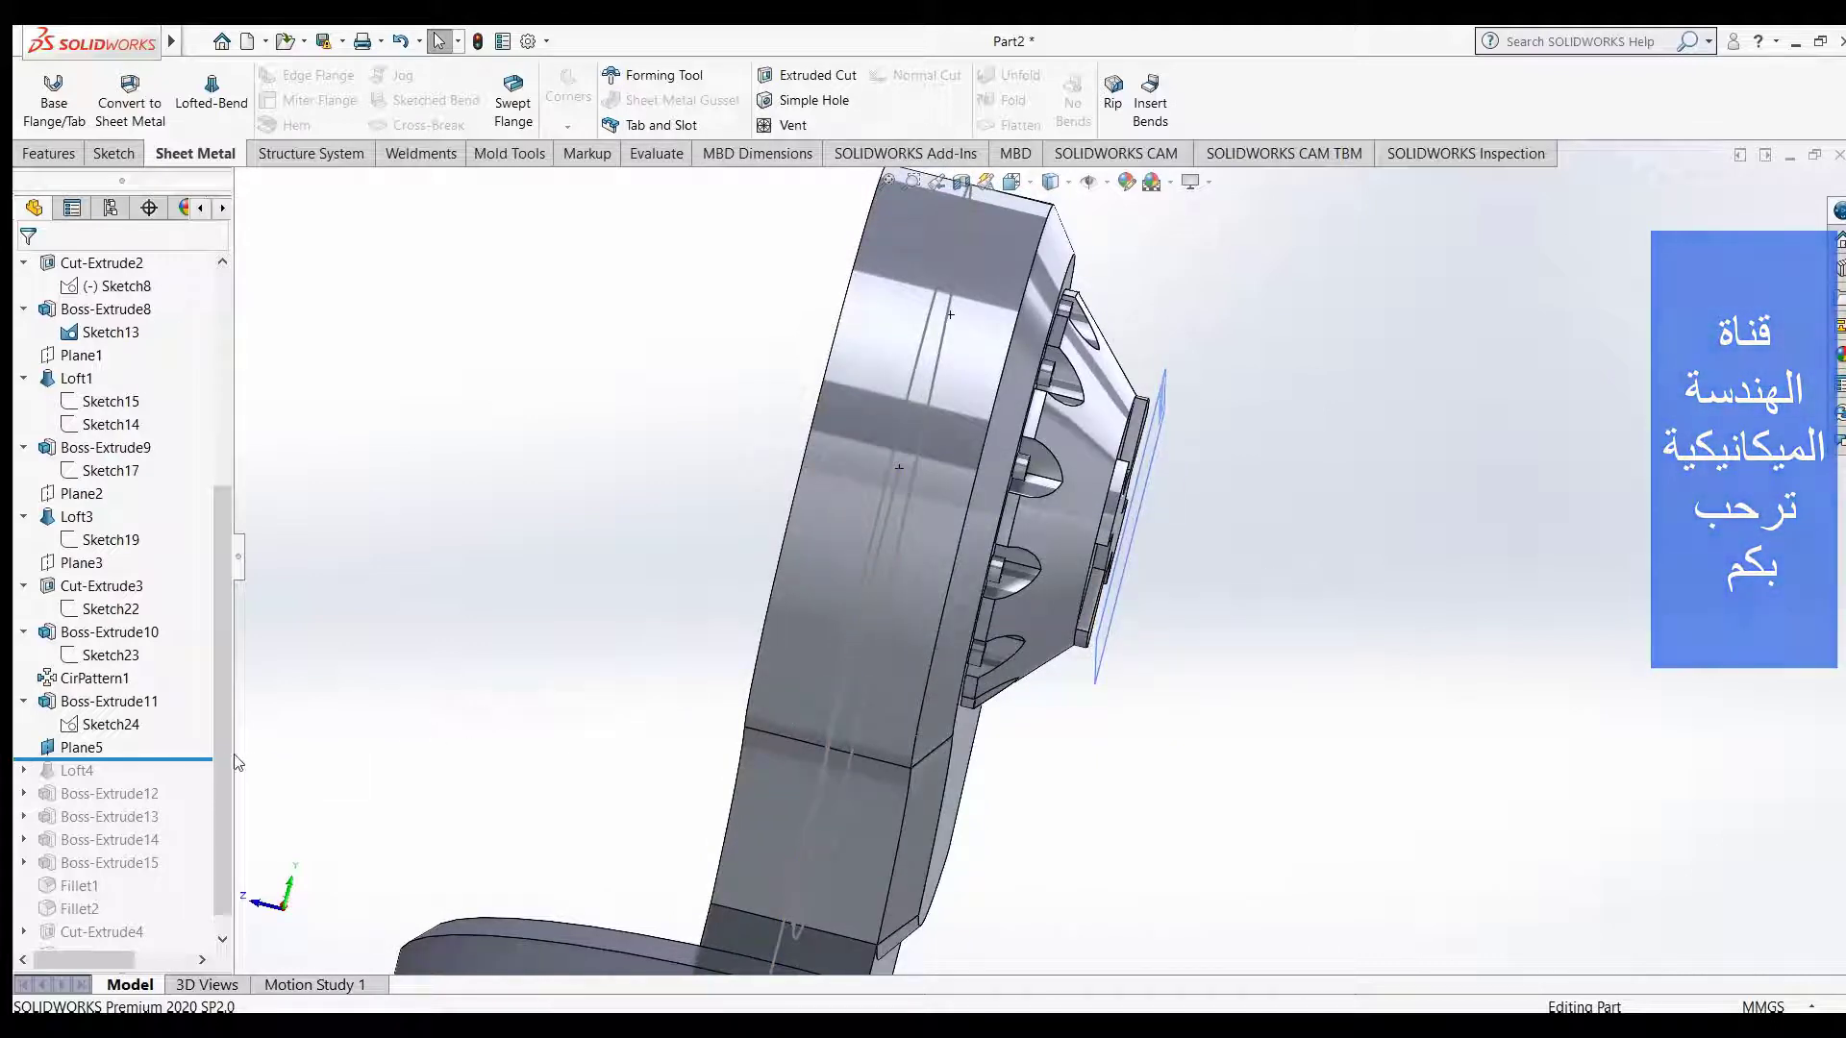
left_click_drag(173, 760, 172, 774)
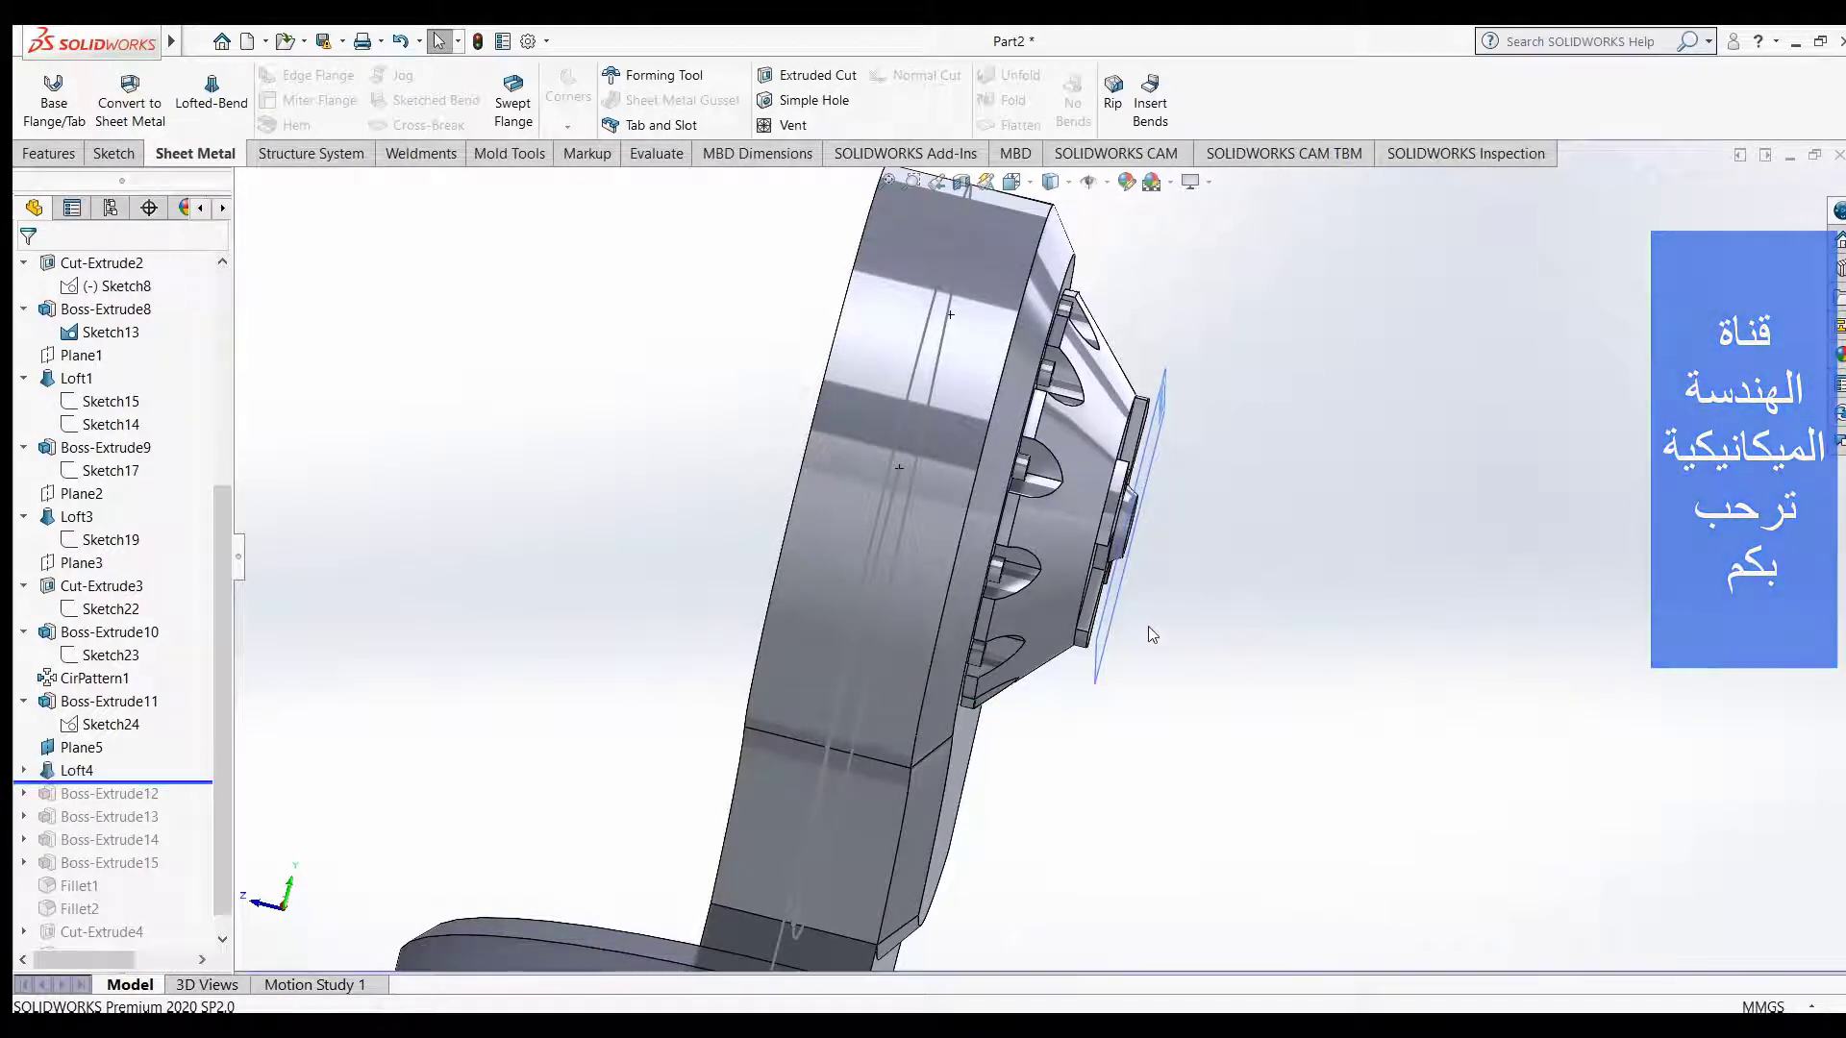
- Expand Loft4 and display its circular profile Sketch27 on the hub
middle_click_drag(1153, 635, 1202, 627)
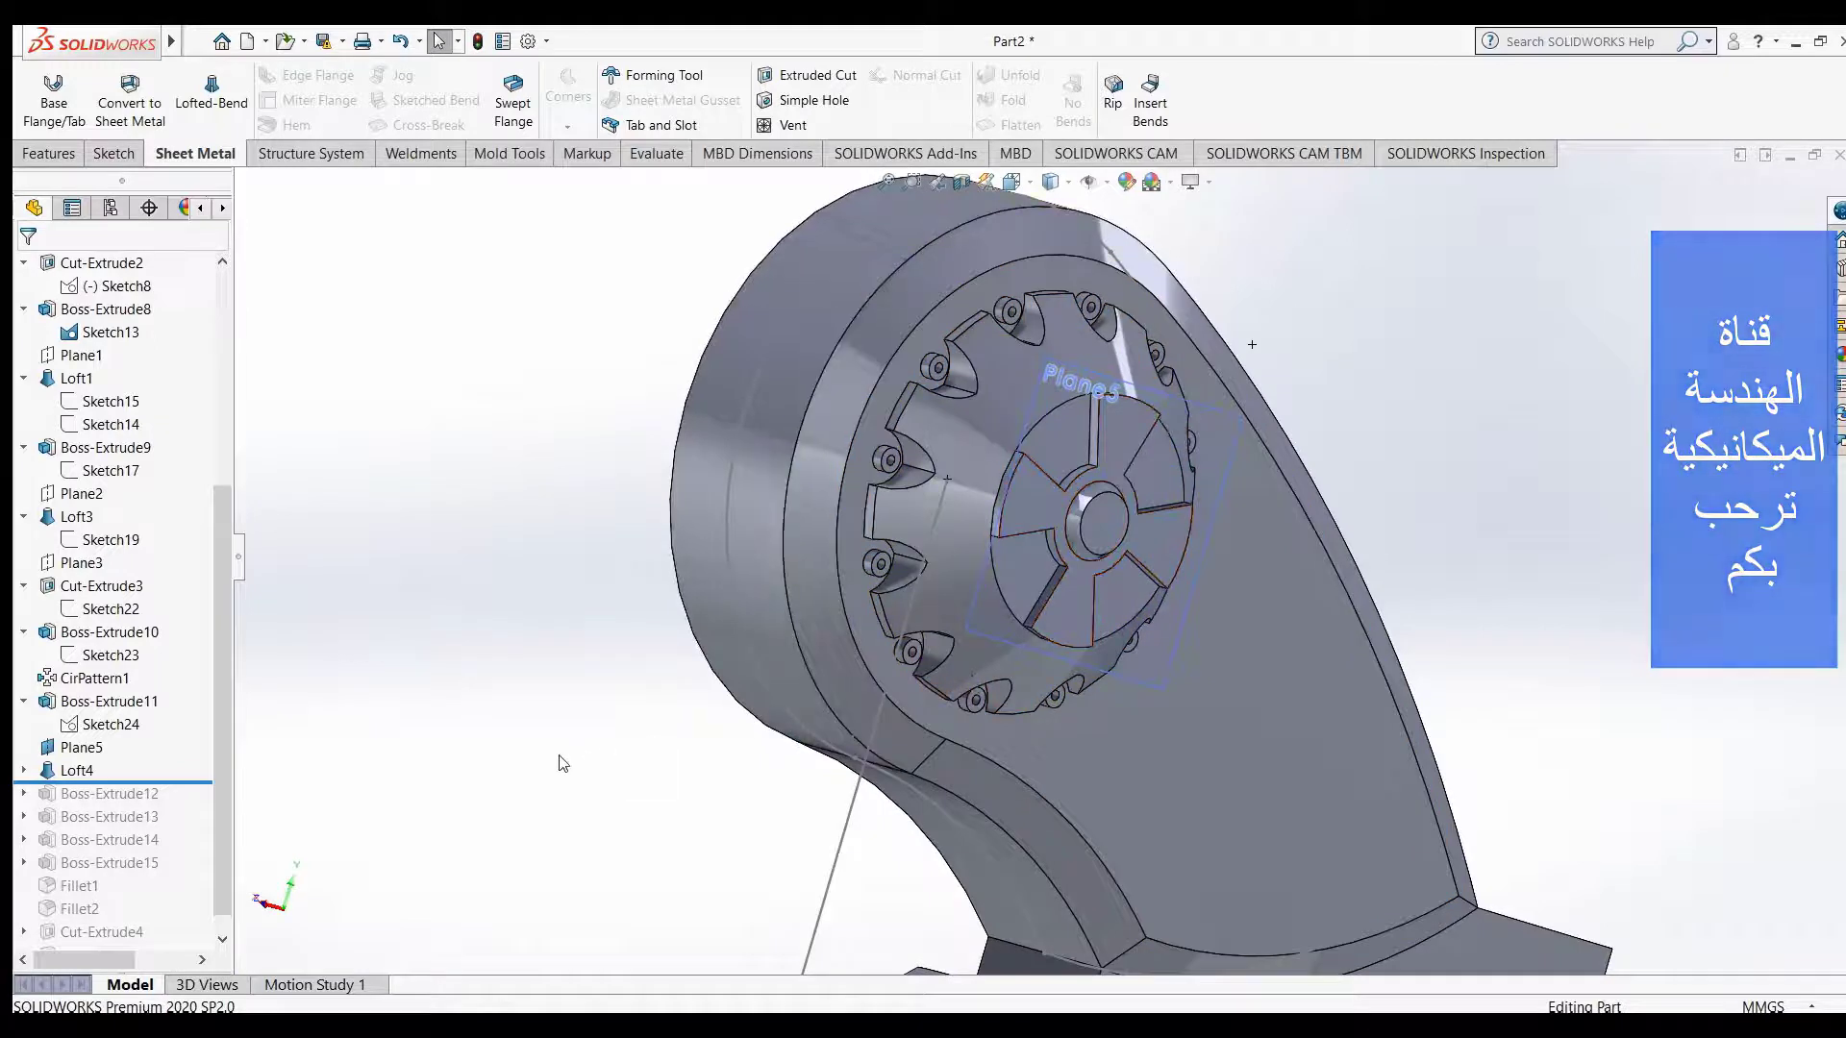
left_click(24, 771)
left_click(102, 795)
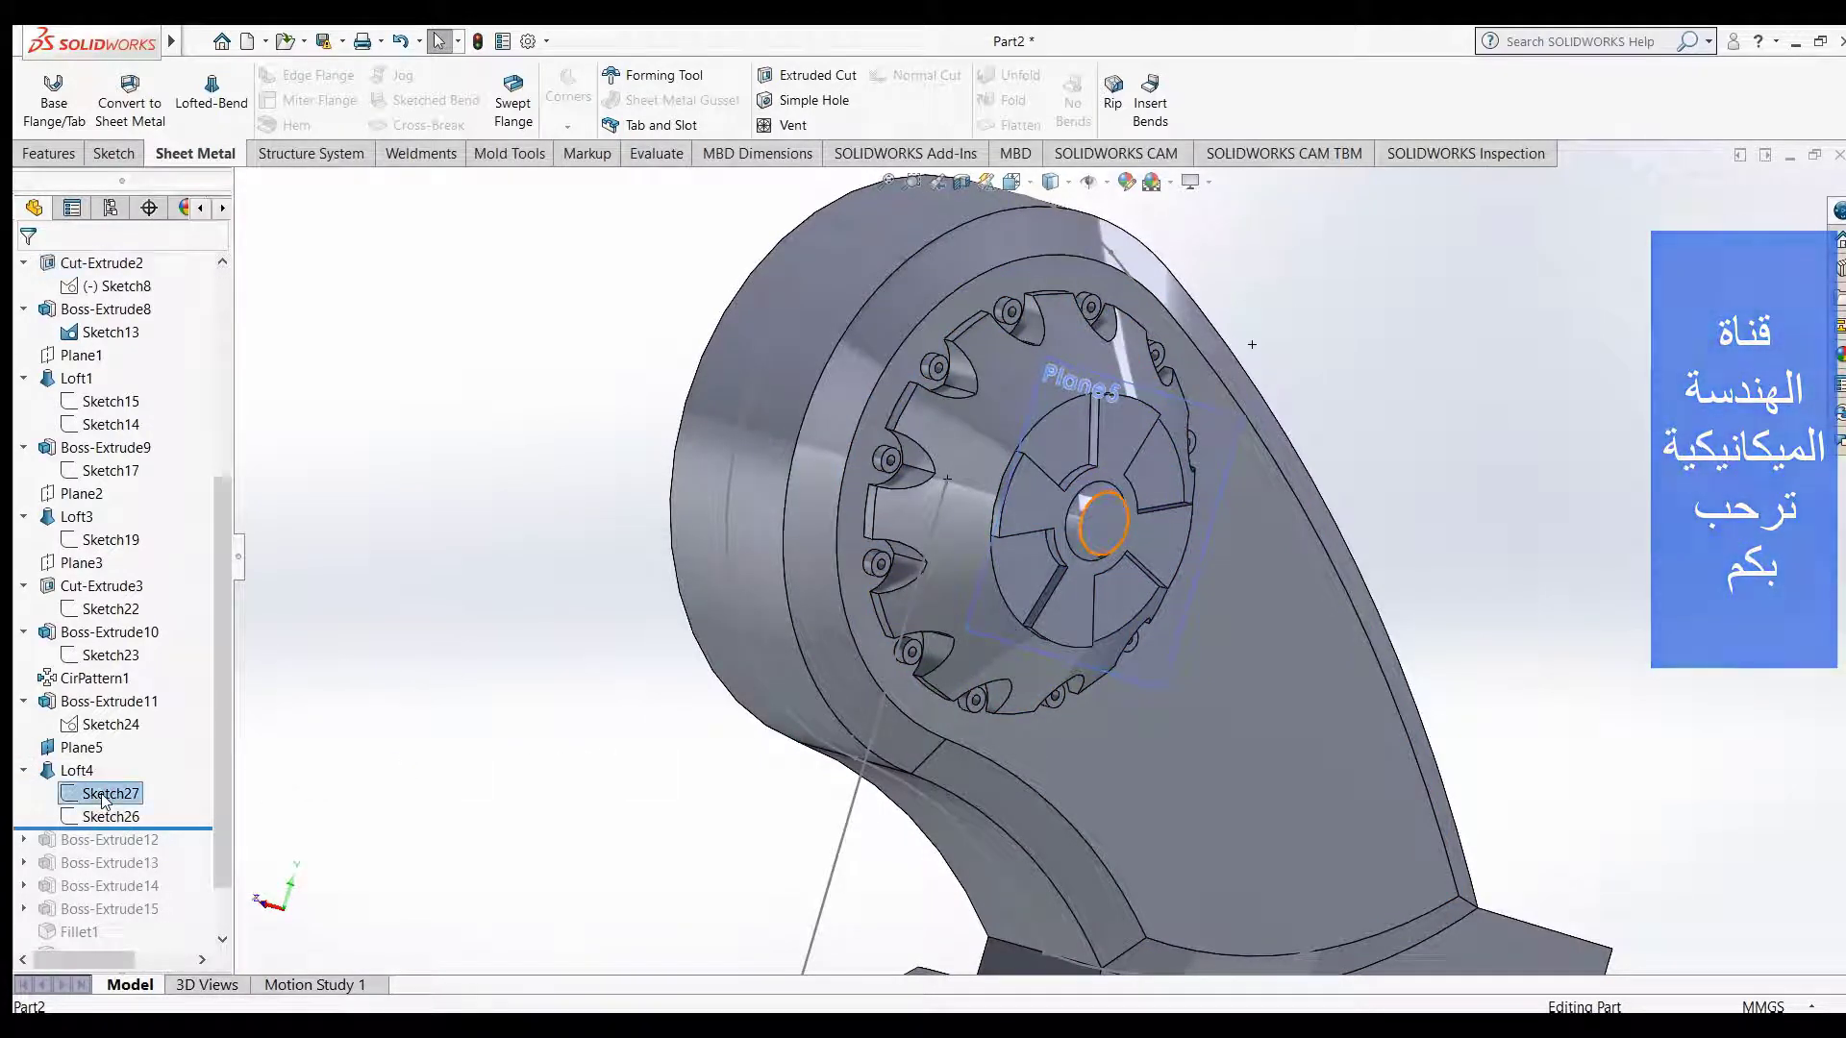
scroll(1125, 582, "up", 2)
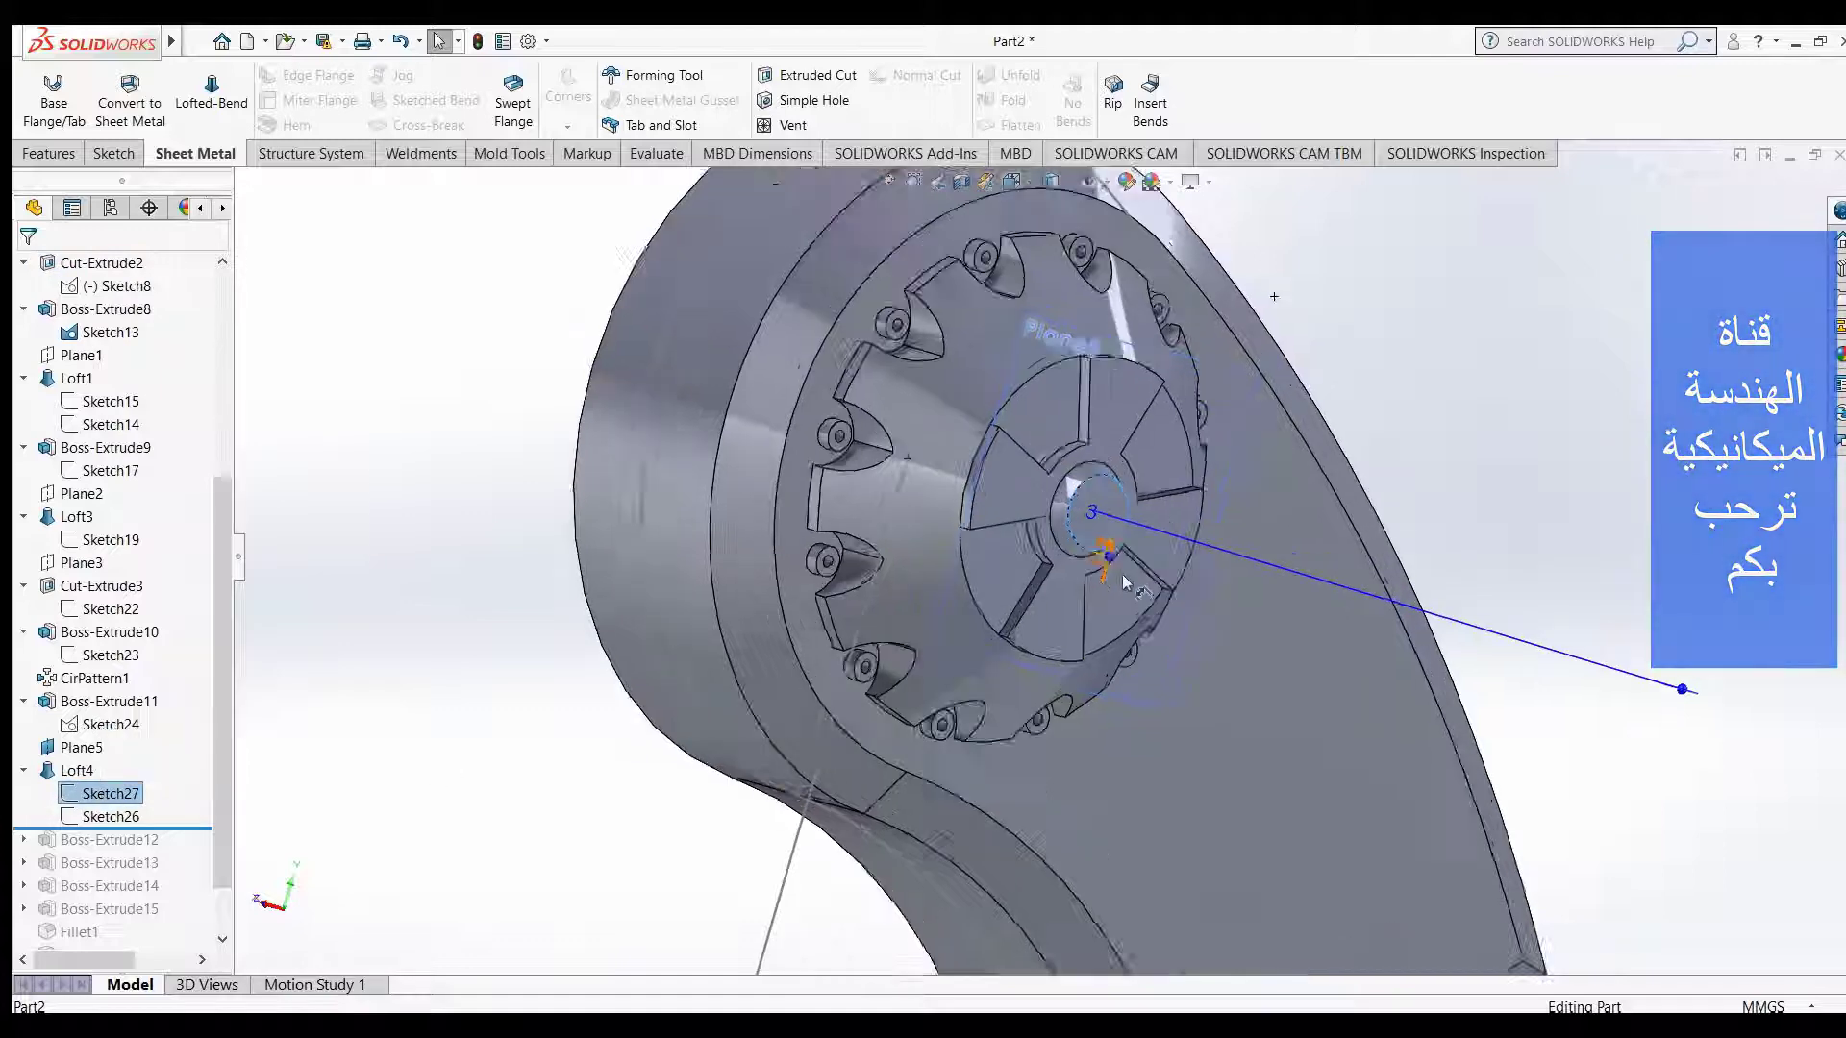
scroll(1135, 576, "up", 2)
scroll(1154, 567, "up", 2)
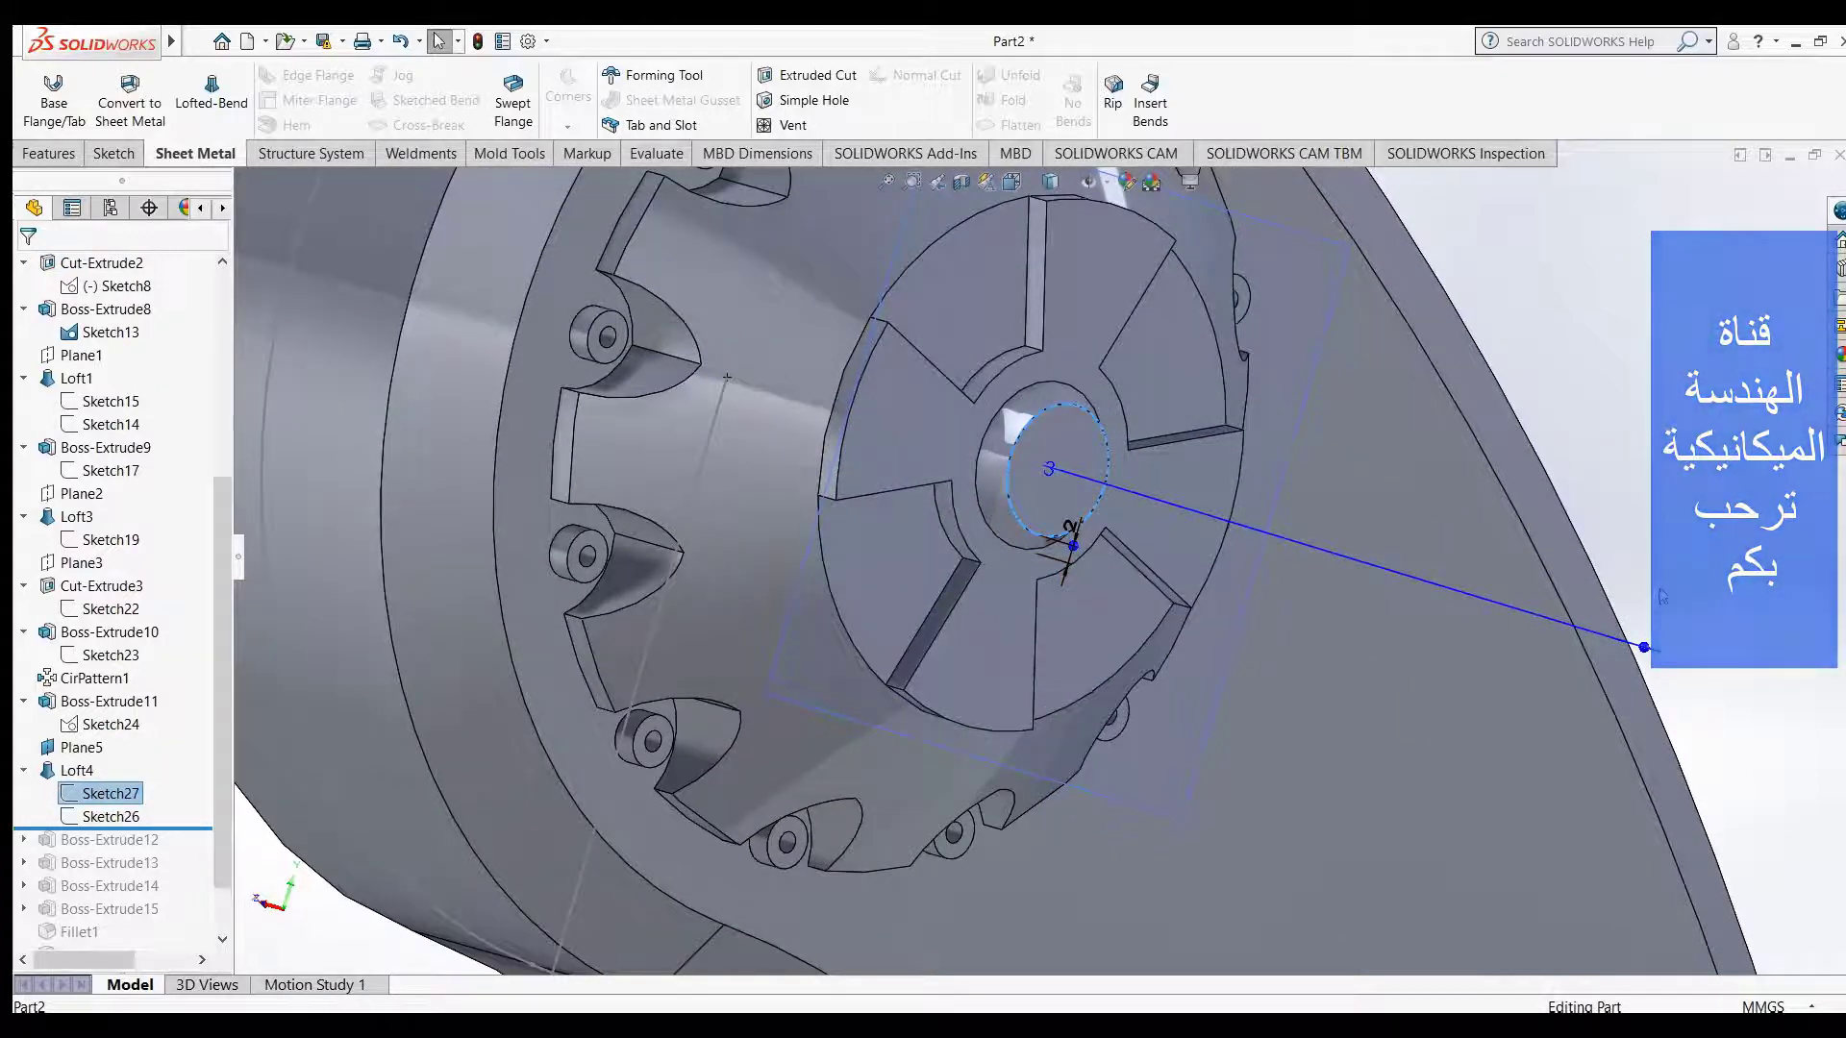
- Orbit and zoom around the hub to inspect the tapered hole between the profiles
mouse_move(1662, 596)
middle_mouse_down()
mouse_move(1584, 583)
mouse_move(1428, 746)
middle_mouse_up()
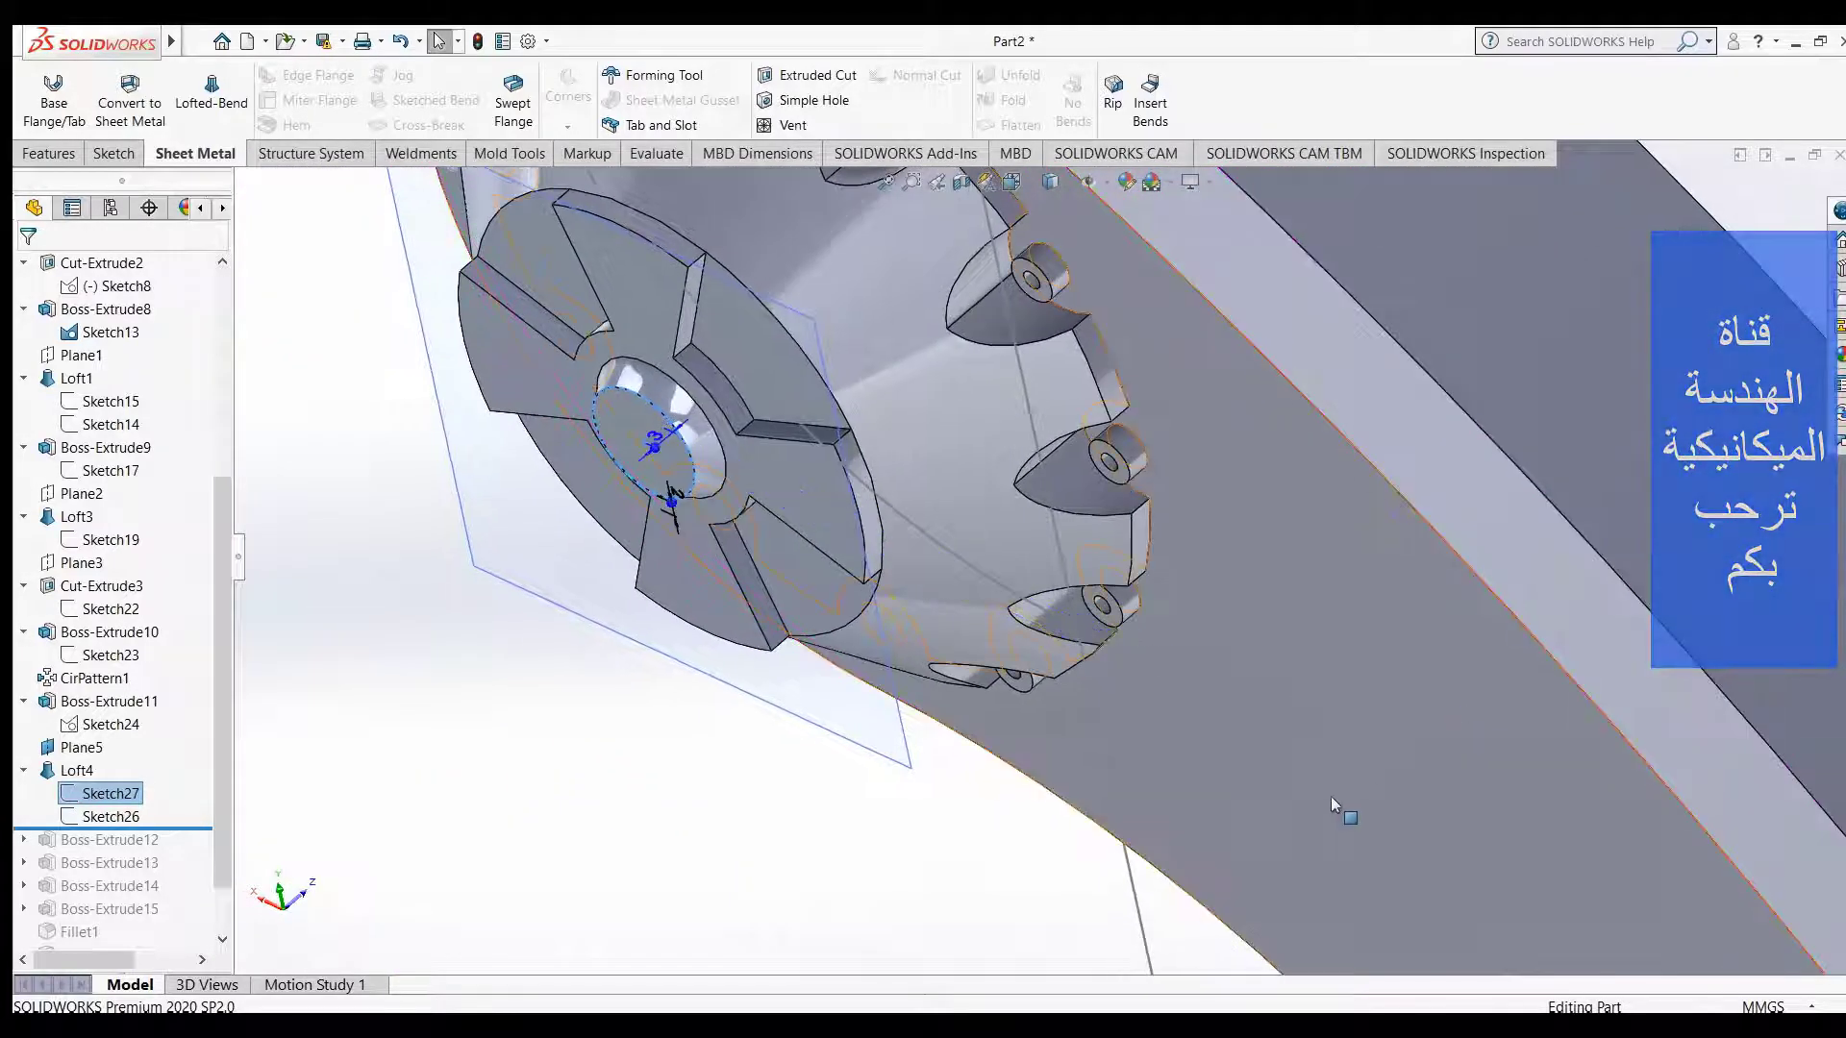
middle_click_drag(1332, 798, 1269, 772)
scroll(928, 637, "down", 2)
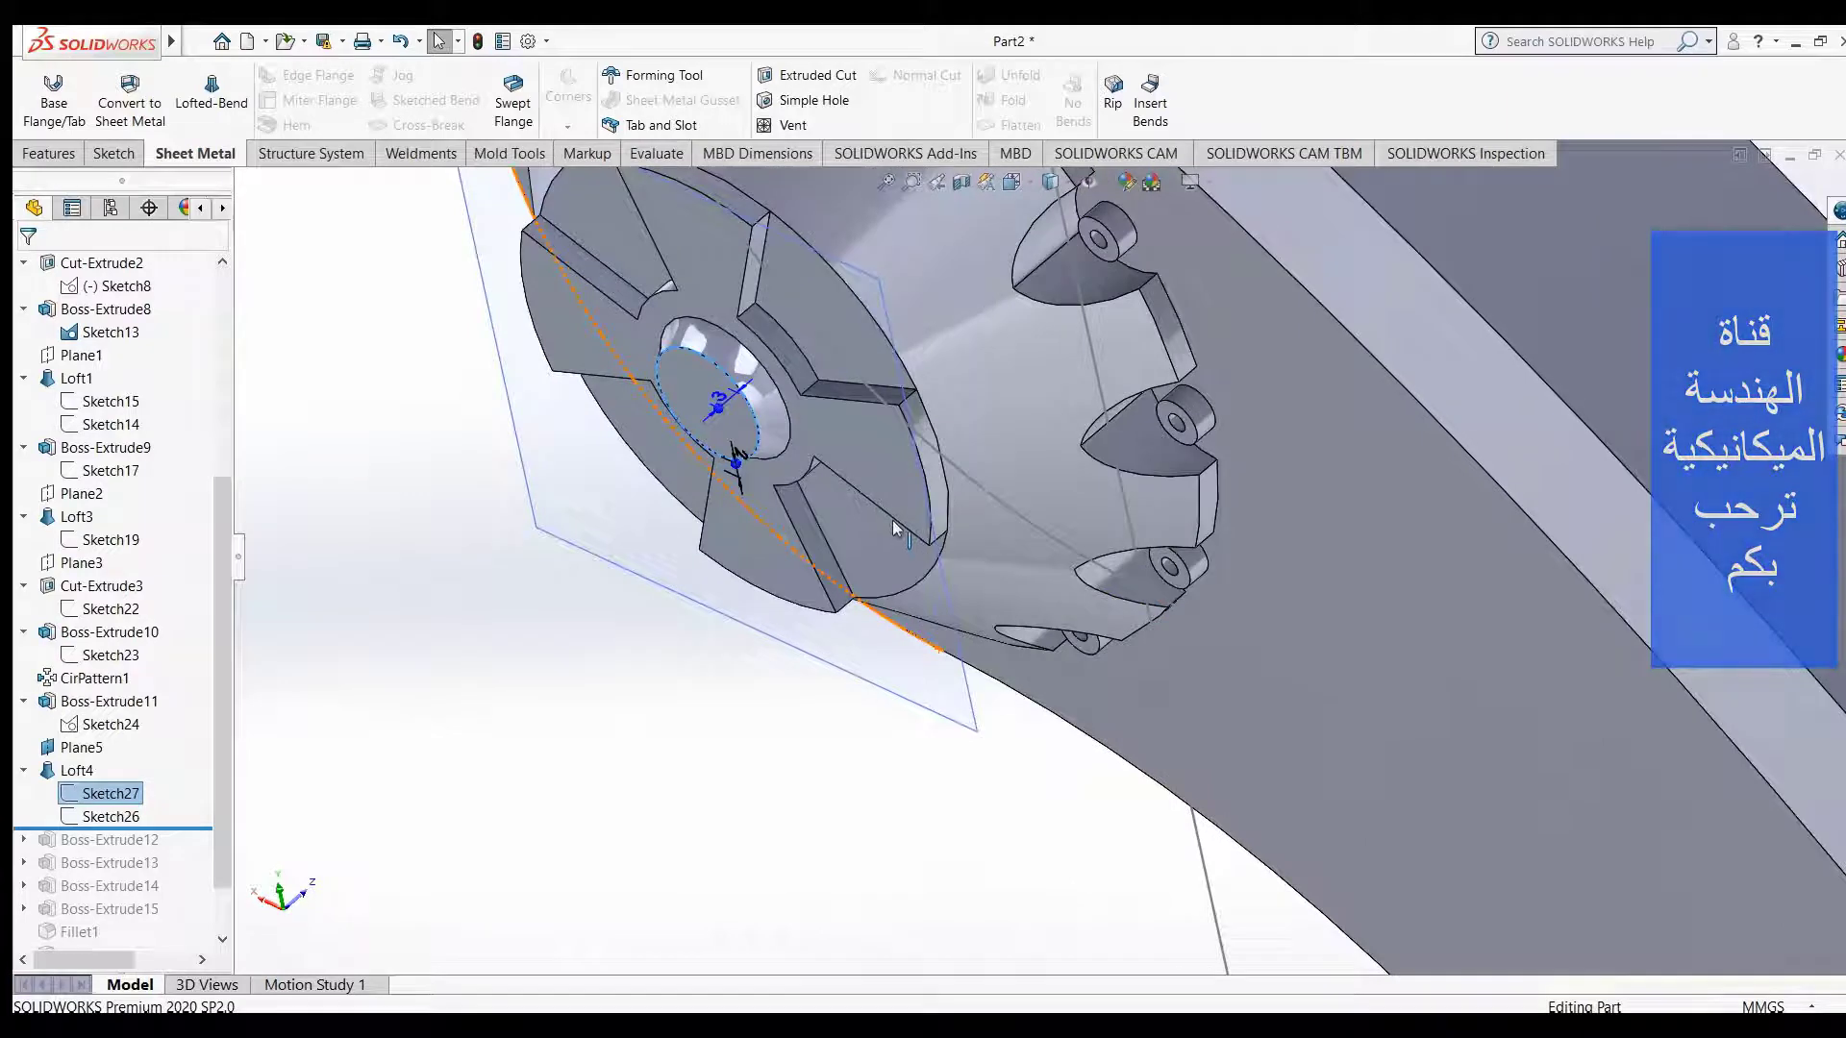
scroll(904, 538, "down", 2)
scroll(857, 498, "down", 3)
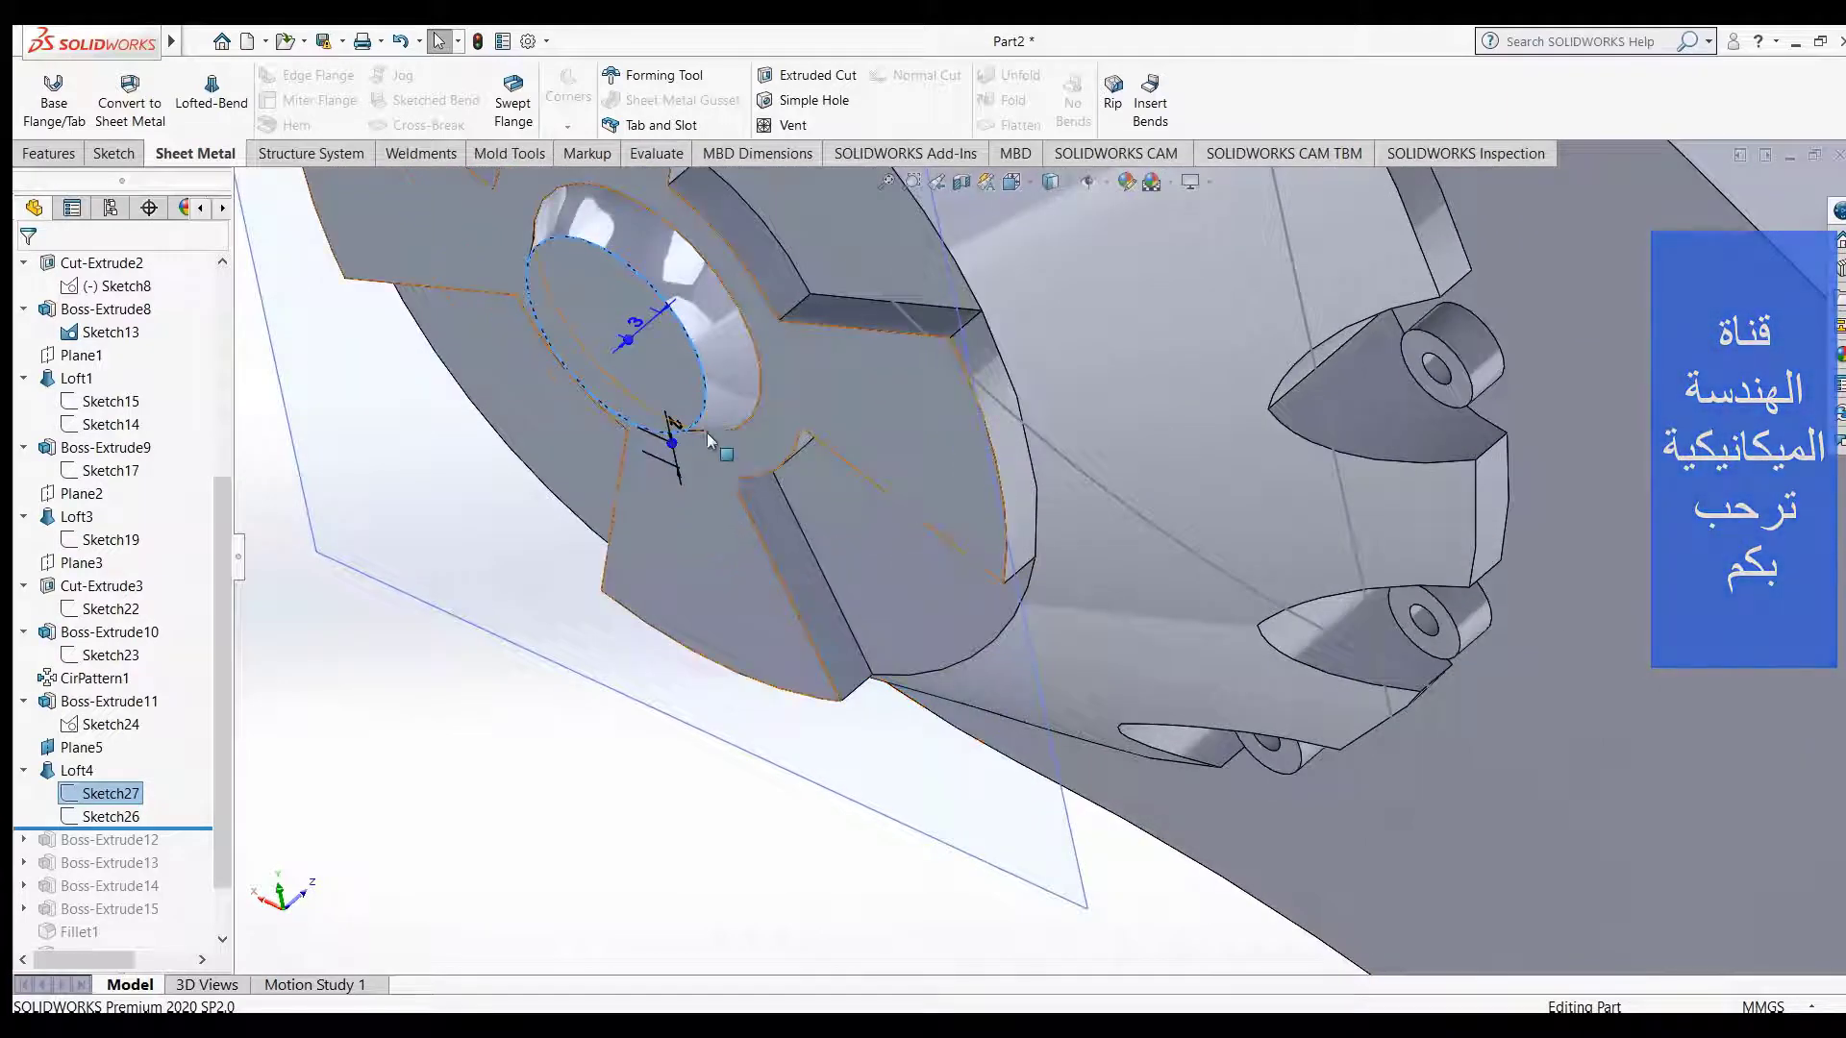
scroll(668, 279, "down", 2)
scroll(598, 373, "down", 1)
scroll(596, 381, "down", 1)
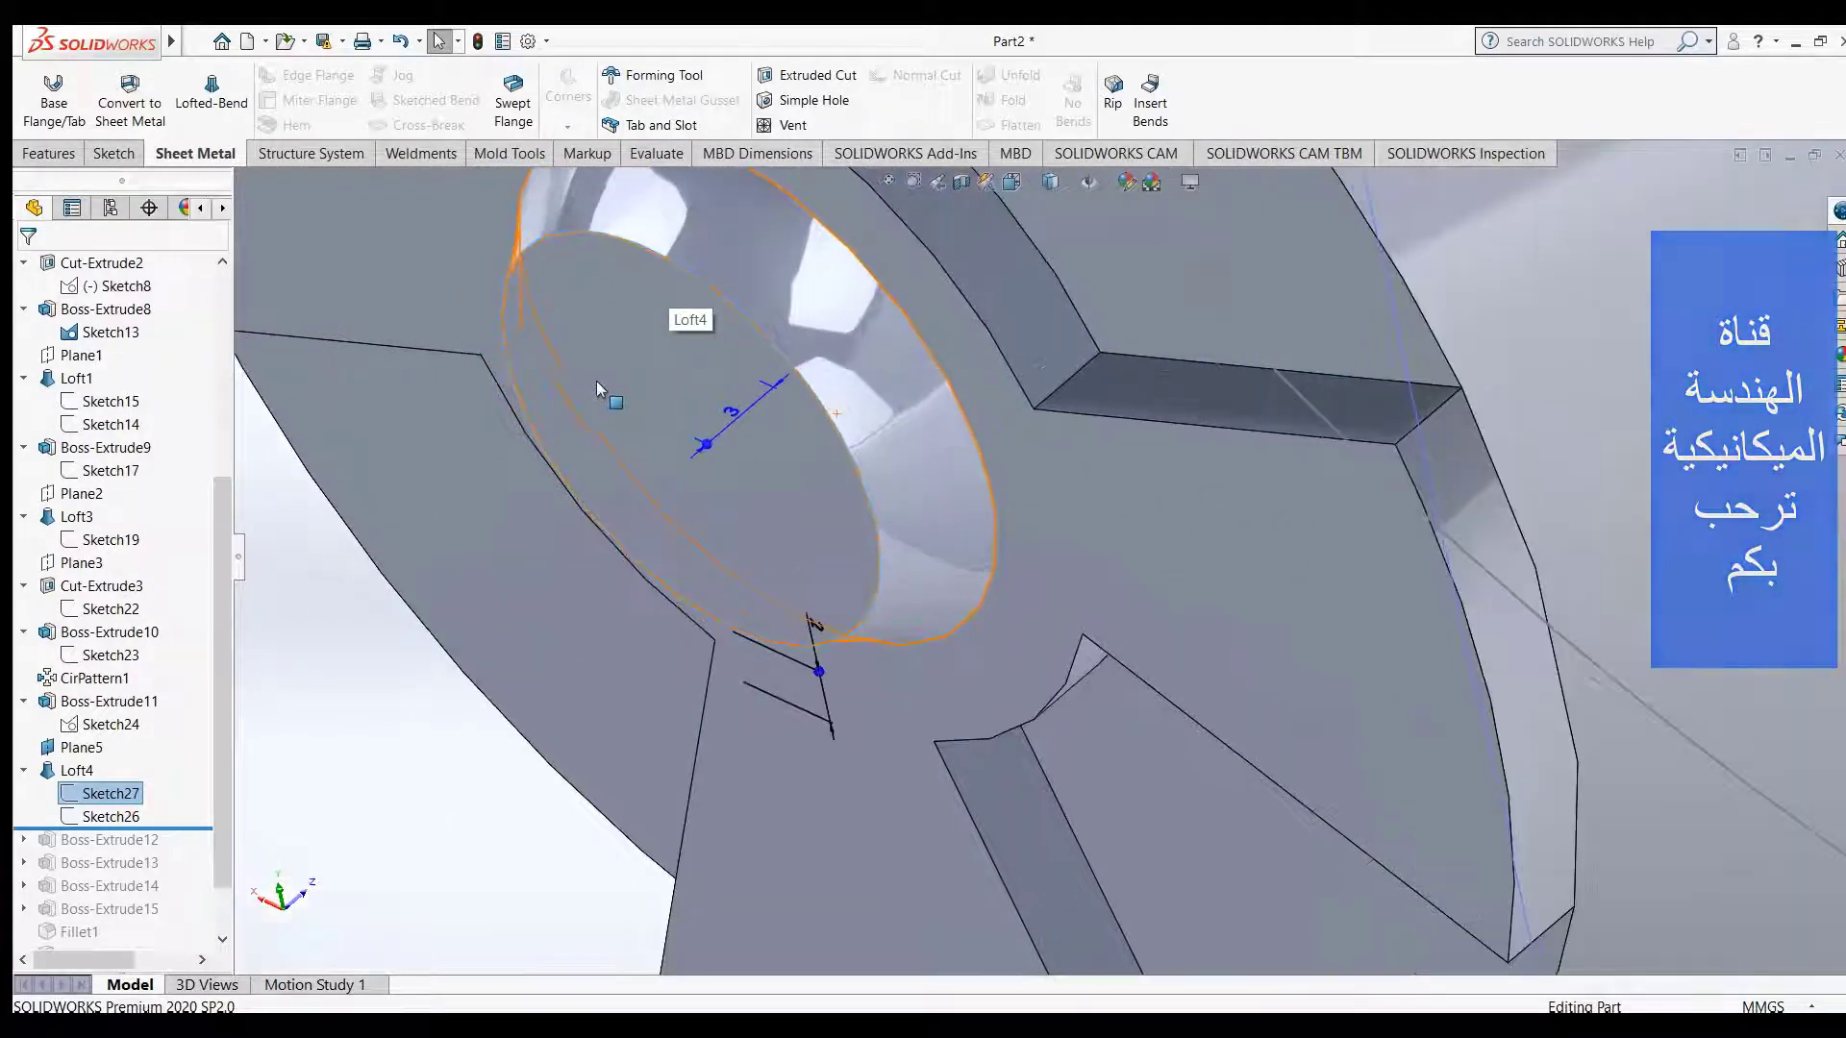
scroll(594, 390, "down", 1)
scroll(539, 496, "up", 1)
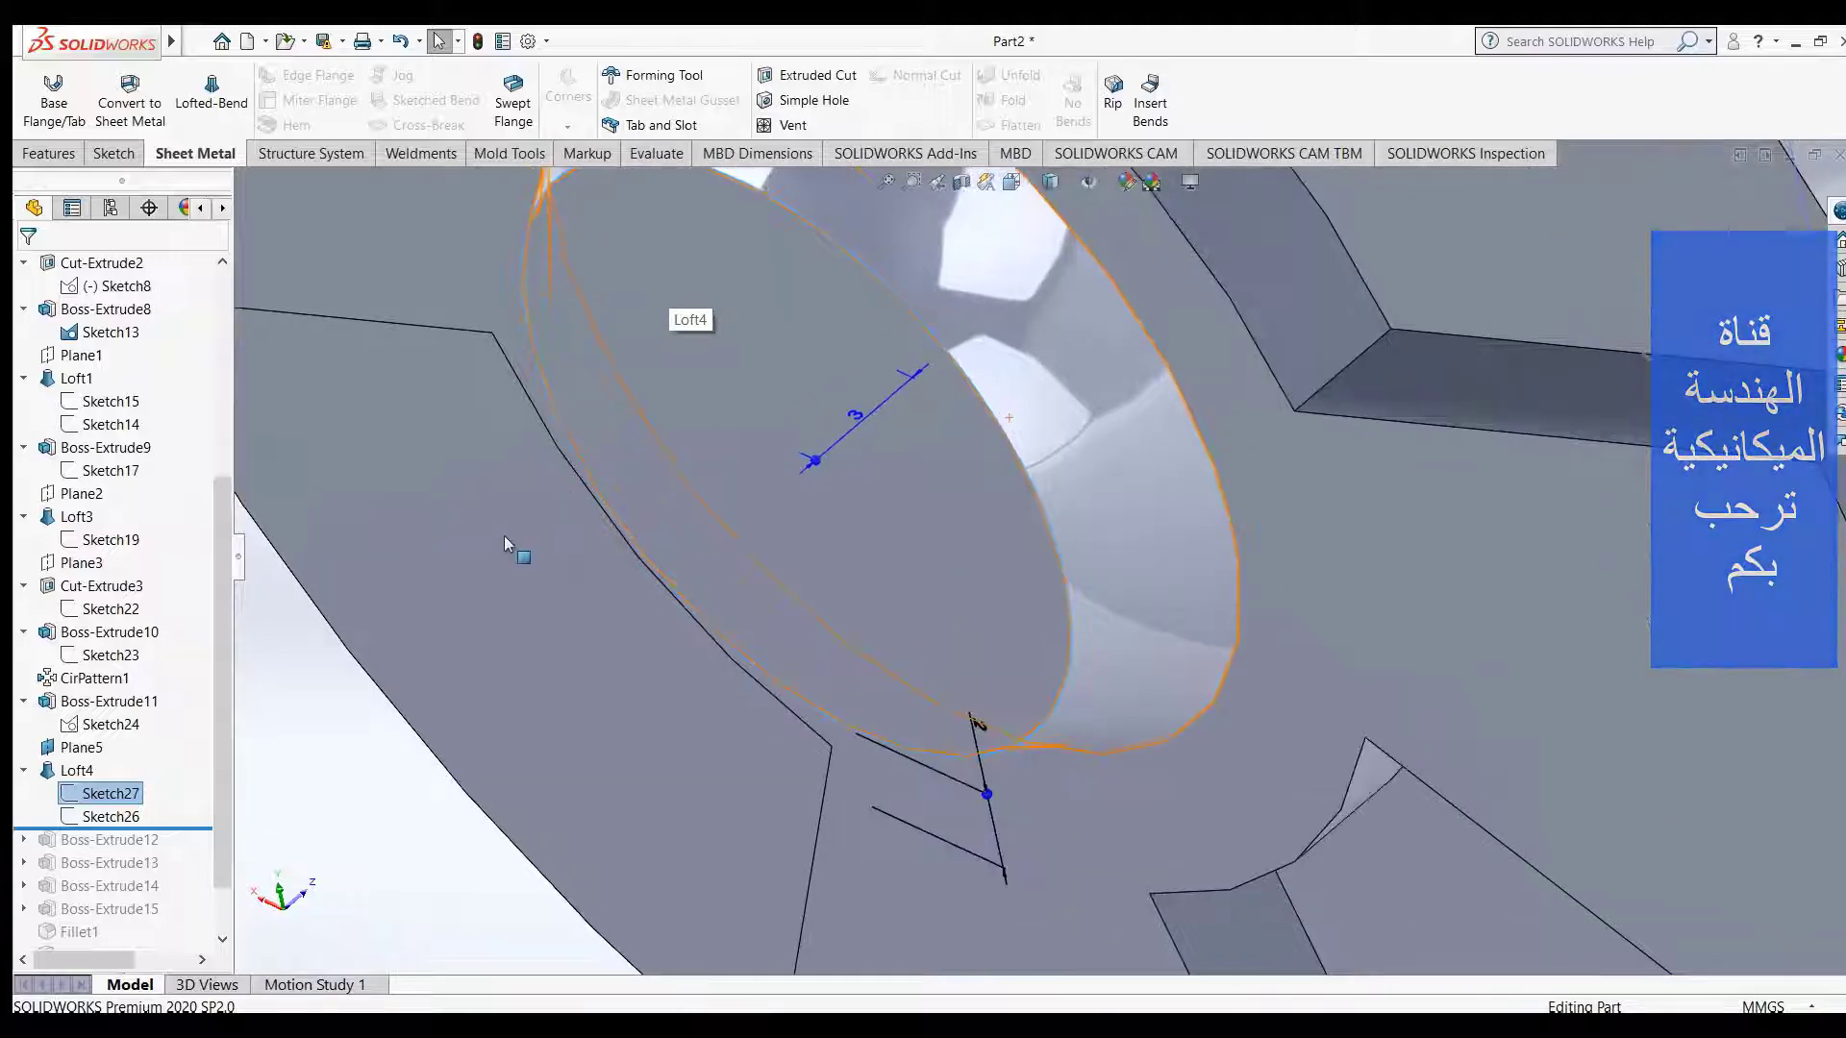
scroll(504, 534, "up", 1)
mouse_move(440, 709)
middle_mouse_down()
mouse_move(452, 660)
mouse_move(486, 673)
mouse_move(488, 700)
mouse_move(384, 746)
mouse_move(460, 739)
middle_mouse_up()
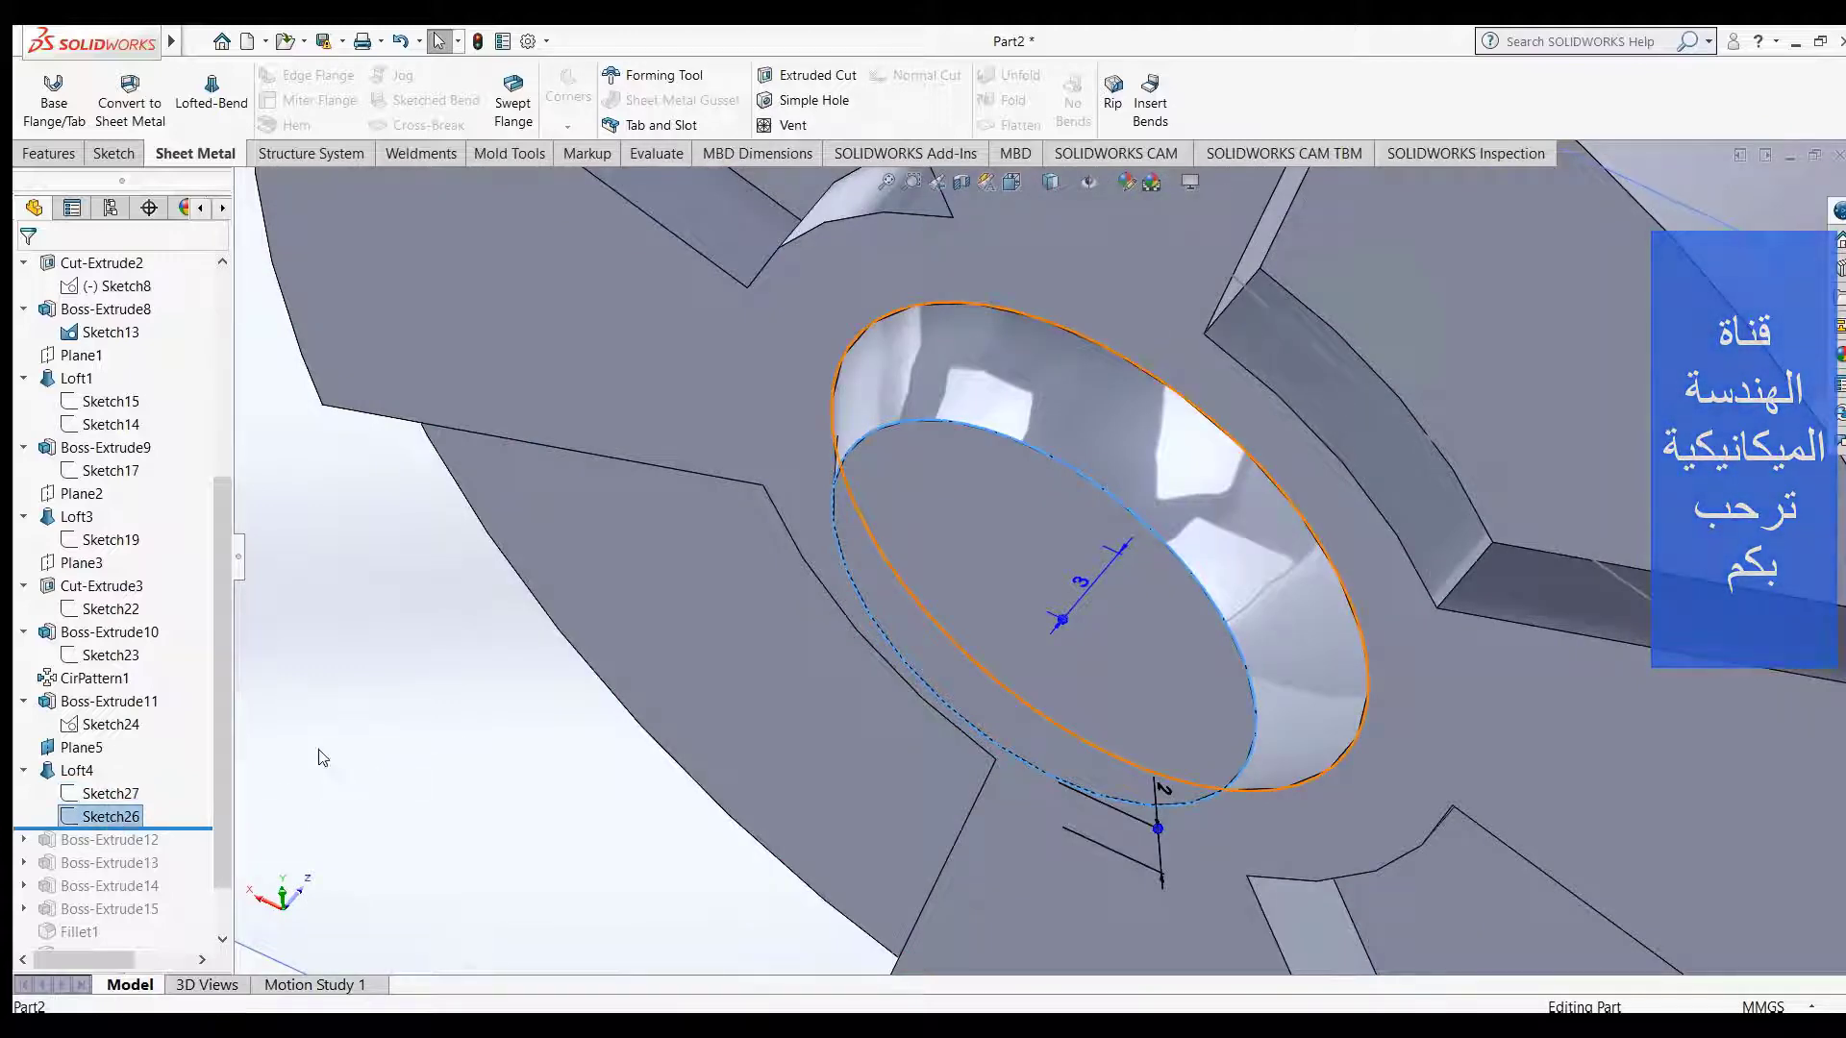
- Orbit around the hub hole, zoom out, and clear the Sketch26 selection
mouse_move(322, 758)
middle_mouse_down()
mouse_move(412, 706)
mouse_move(483, 701)
middle_mouse_up()
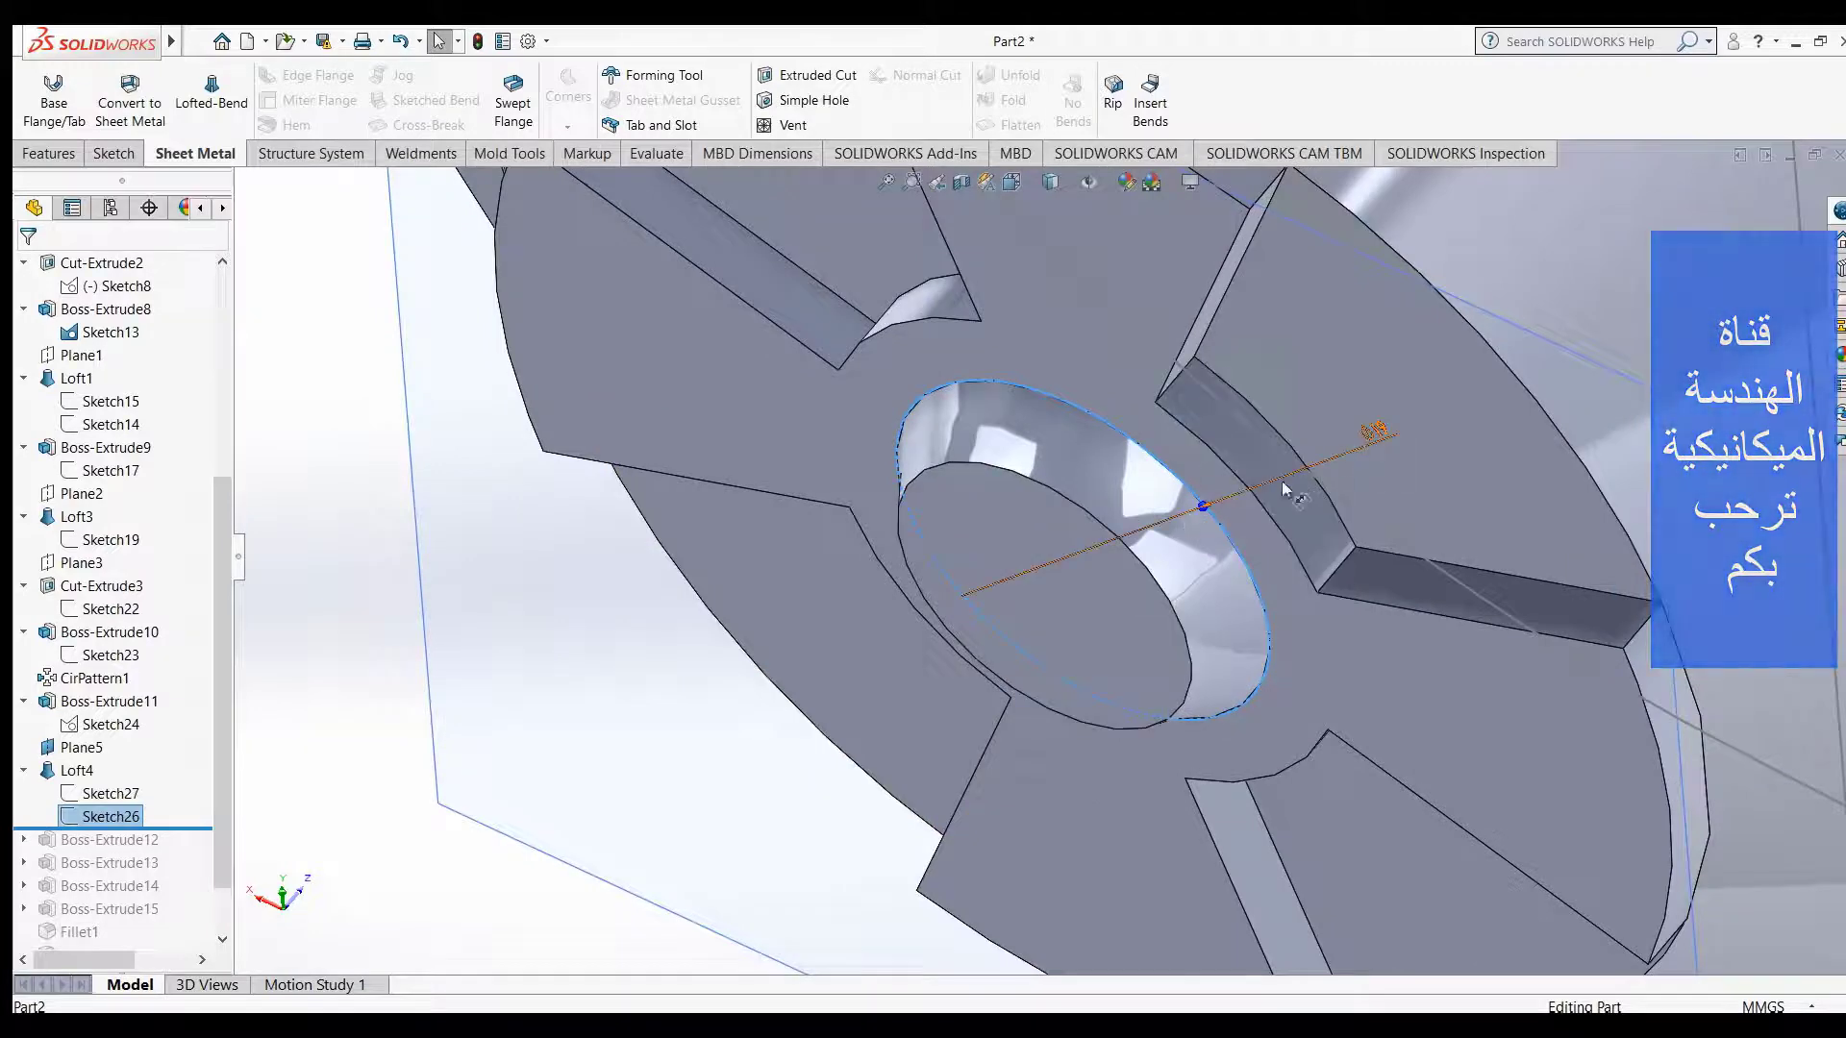
scroll(974, 594, "up", 2)
key("z")
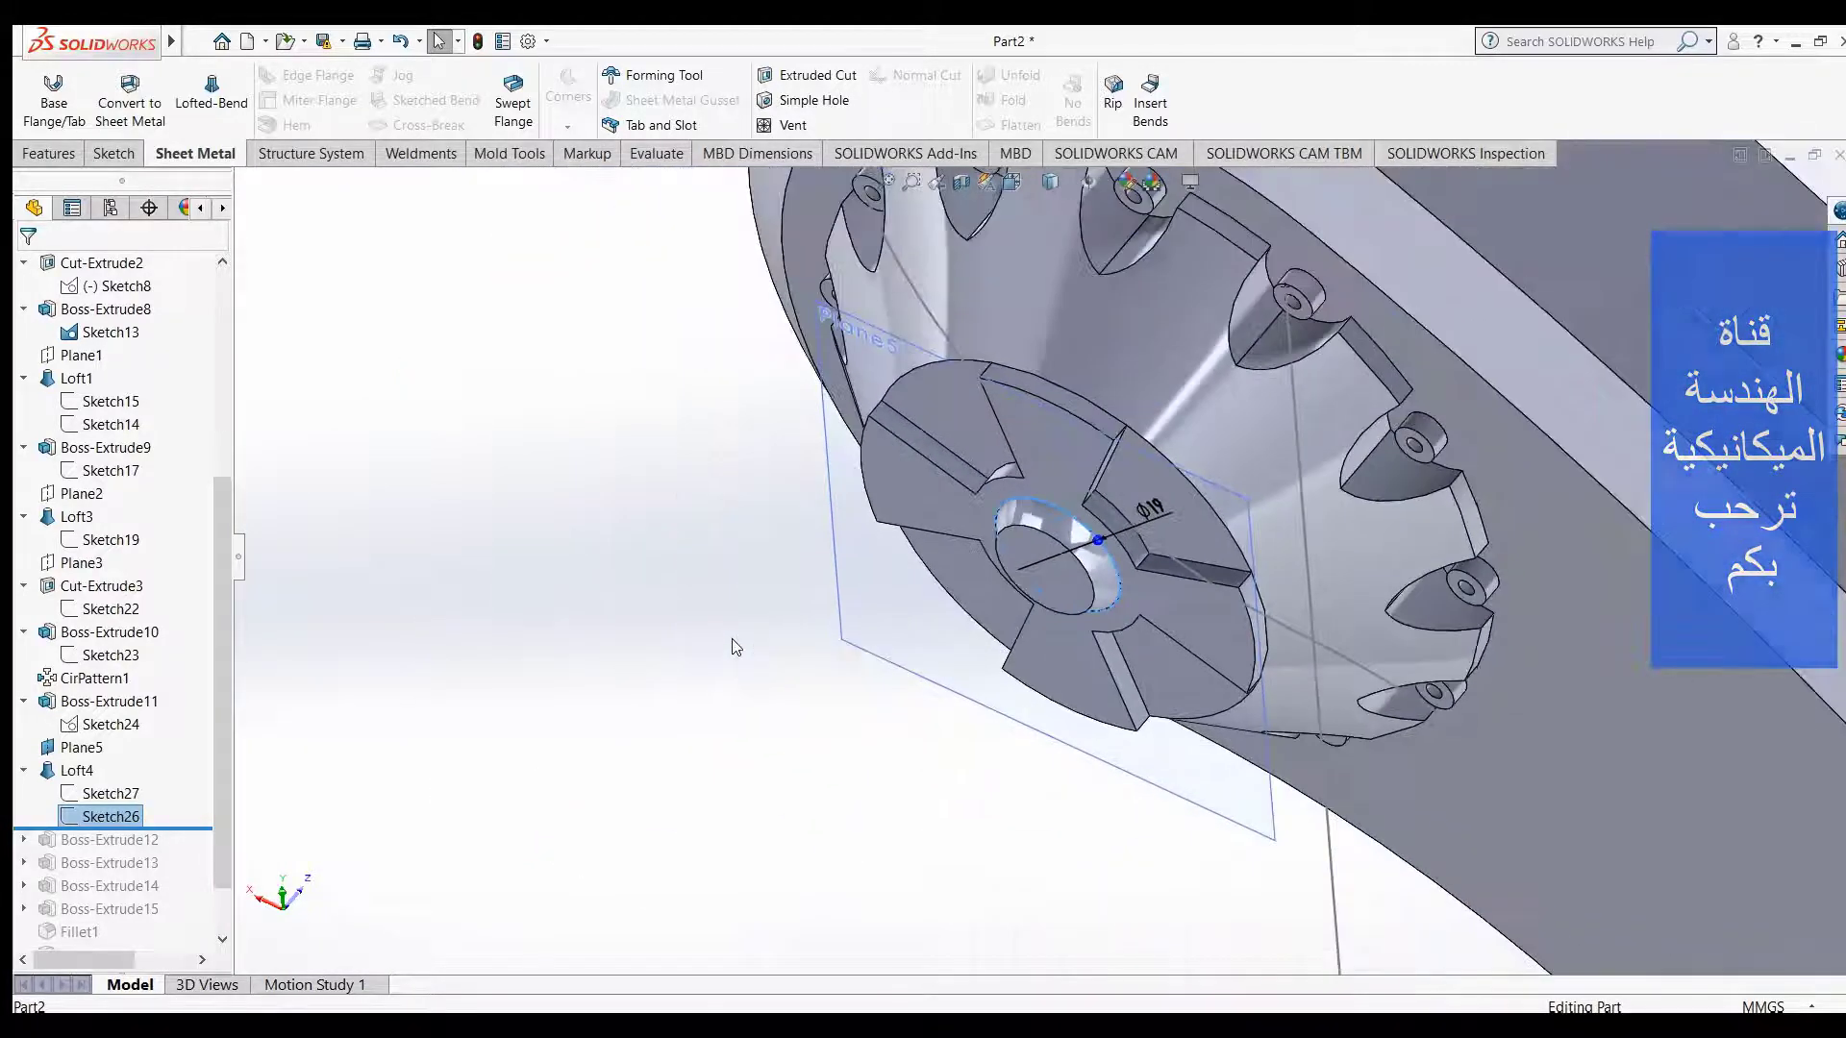
key("z")
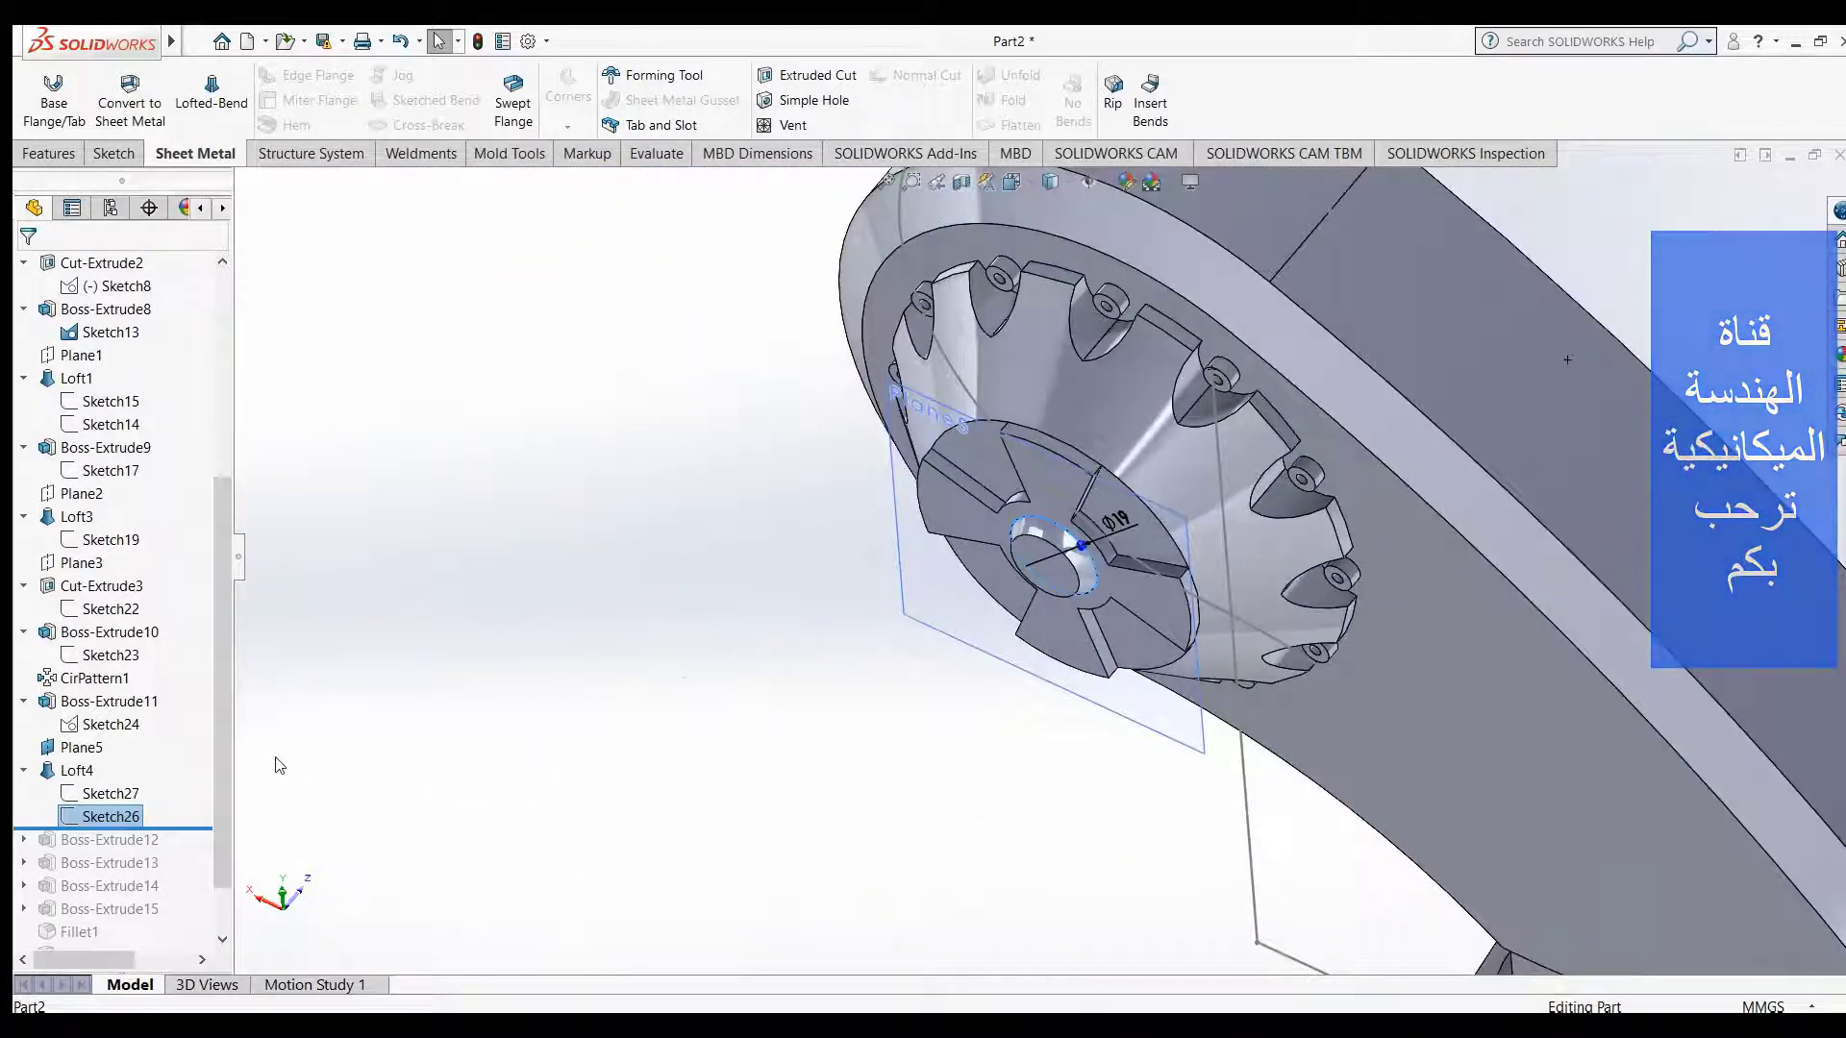
left_click(458, 670)
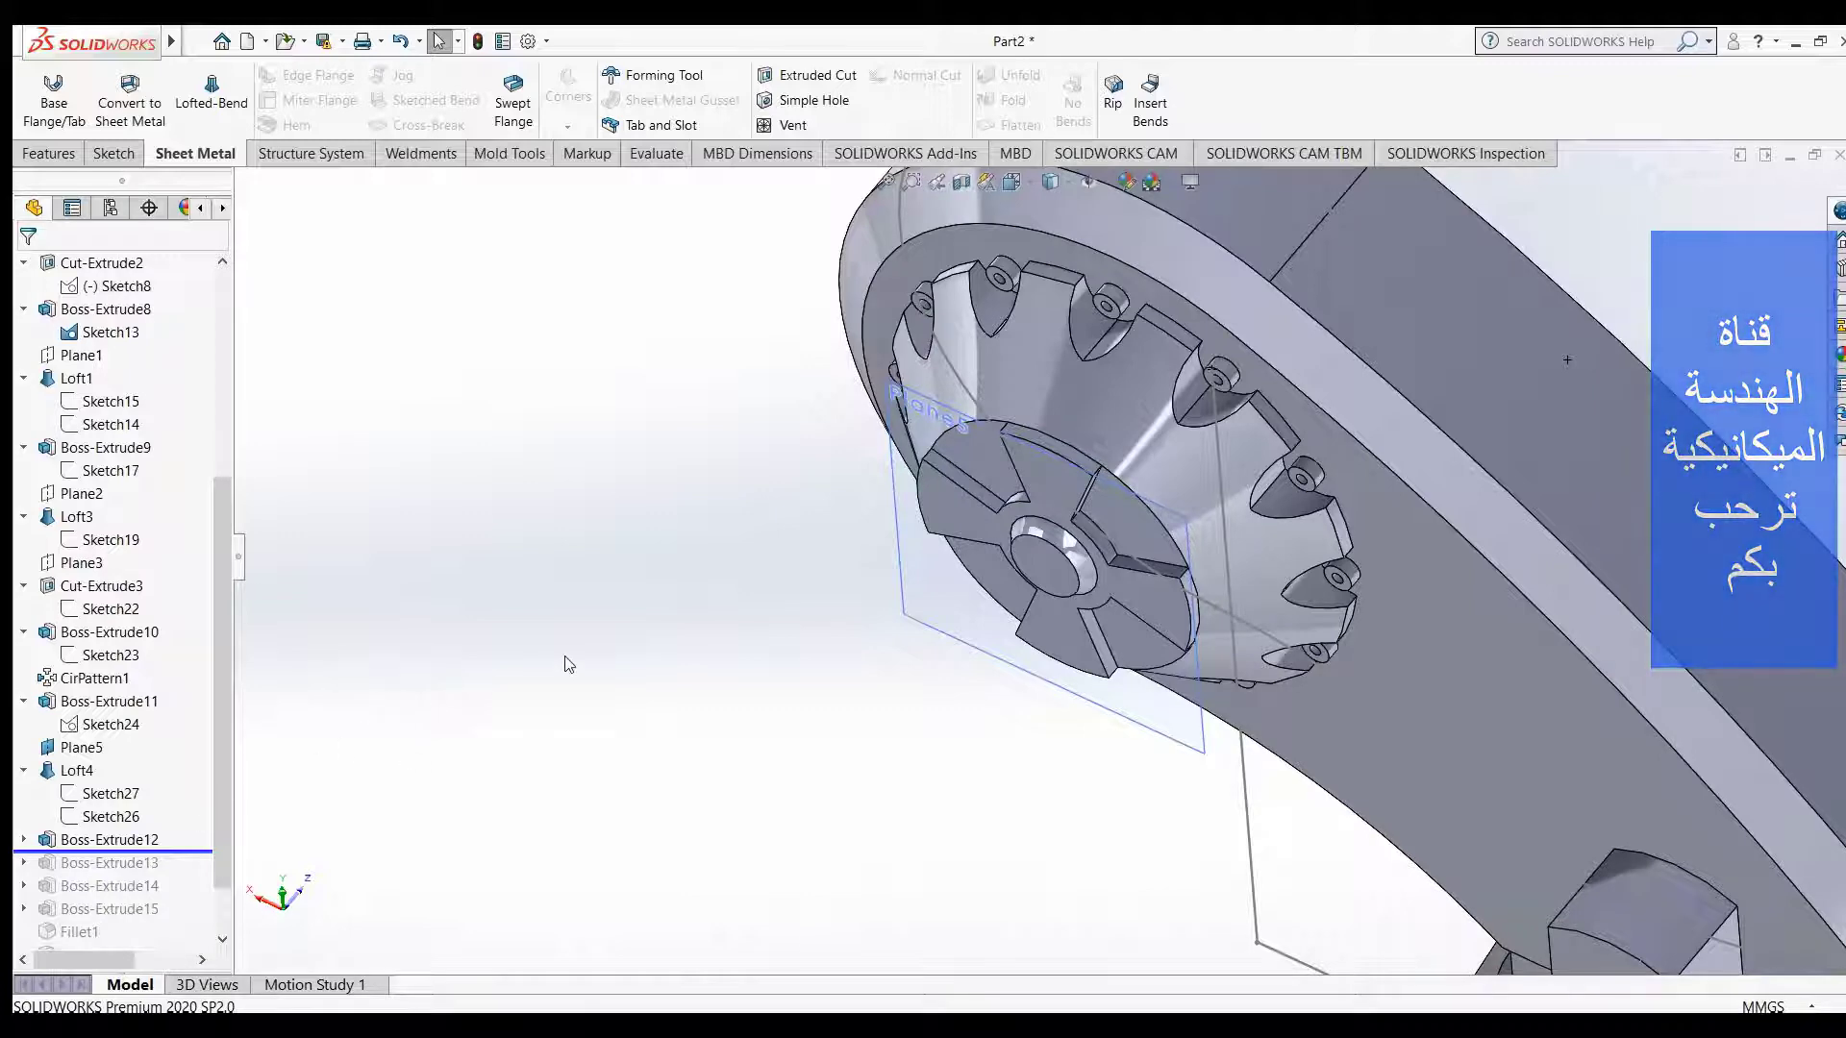
- Expand Boss-Extrude12 and display its Sketch28 on the model
key("z")
key("z")
scroll(1038, 568, "down", 2)
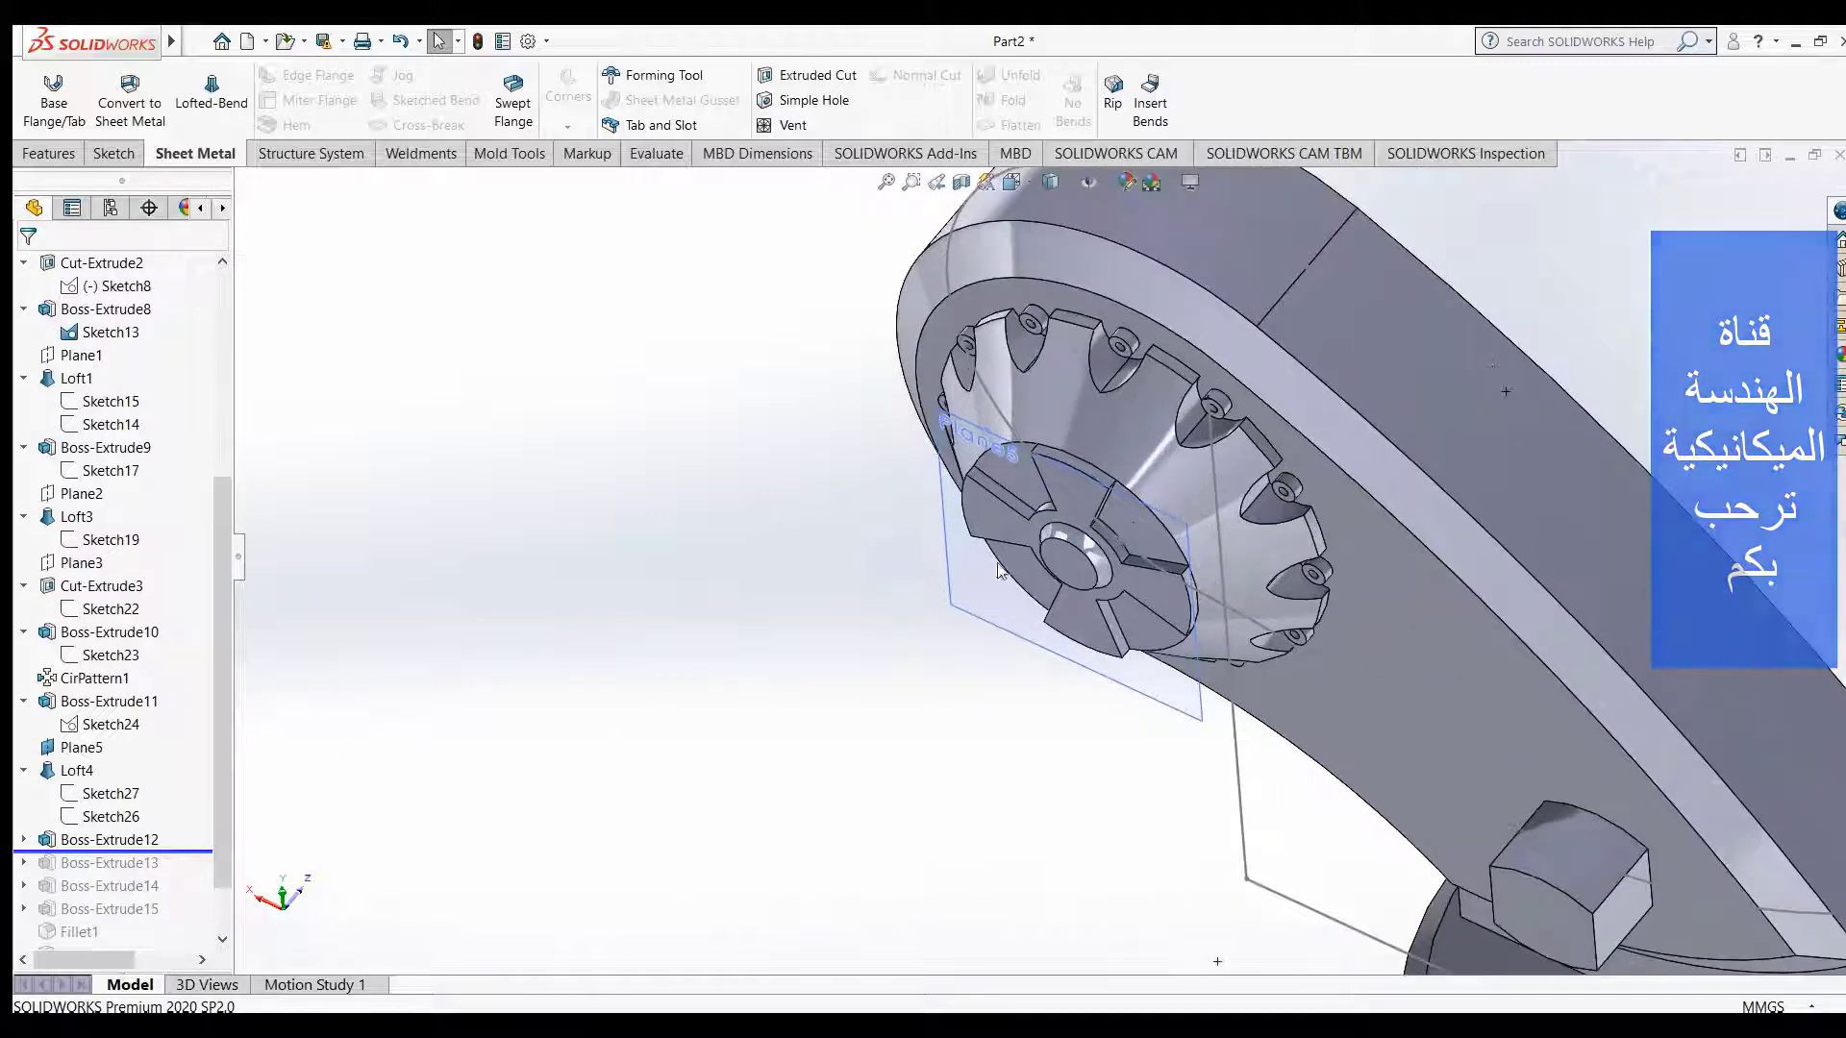
scroll(1152, 510, "down", 2)
scroll(1152, 509, "down", 2)
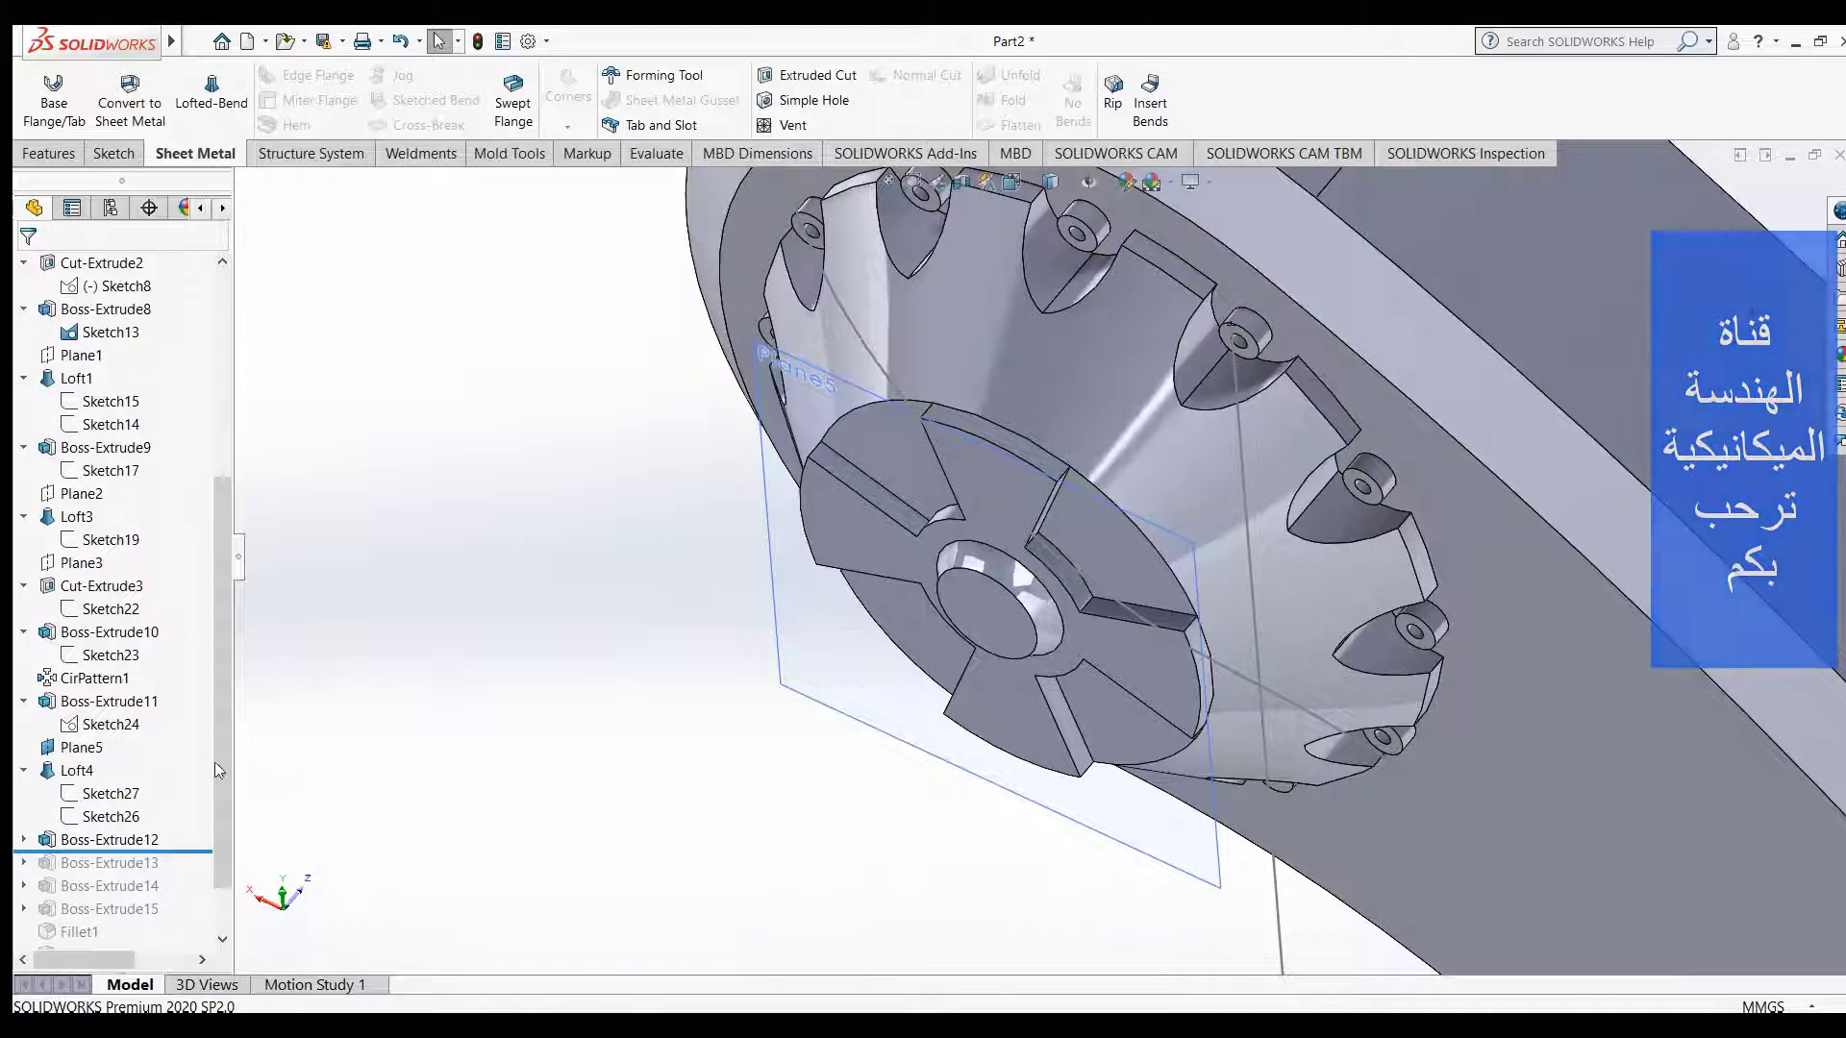
left_click(24, 841)
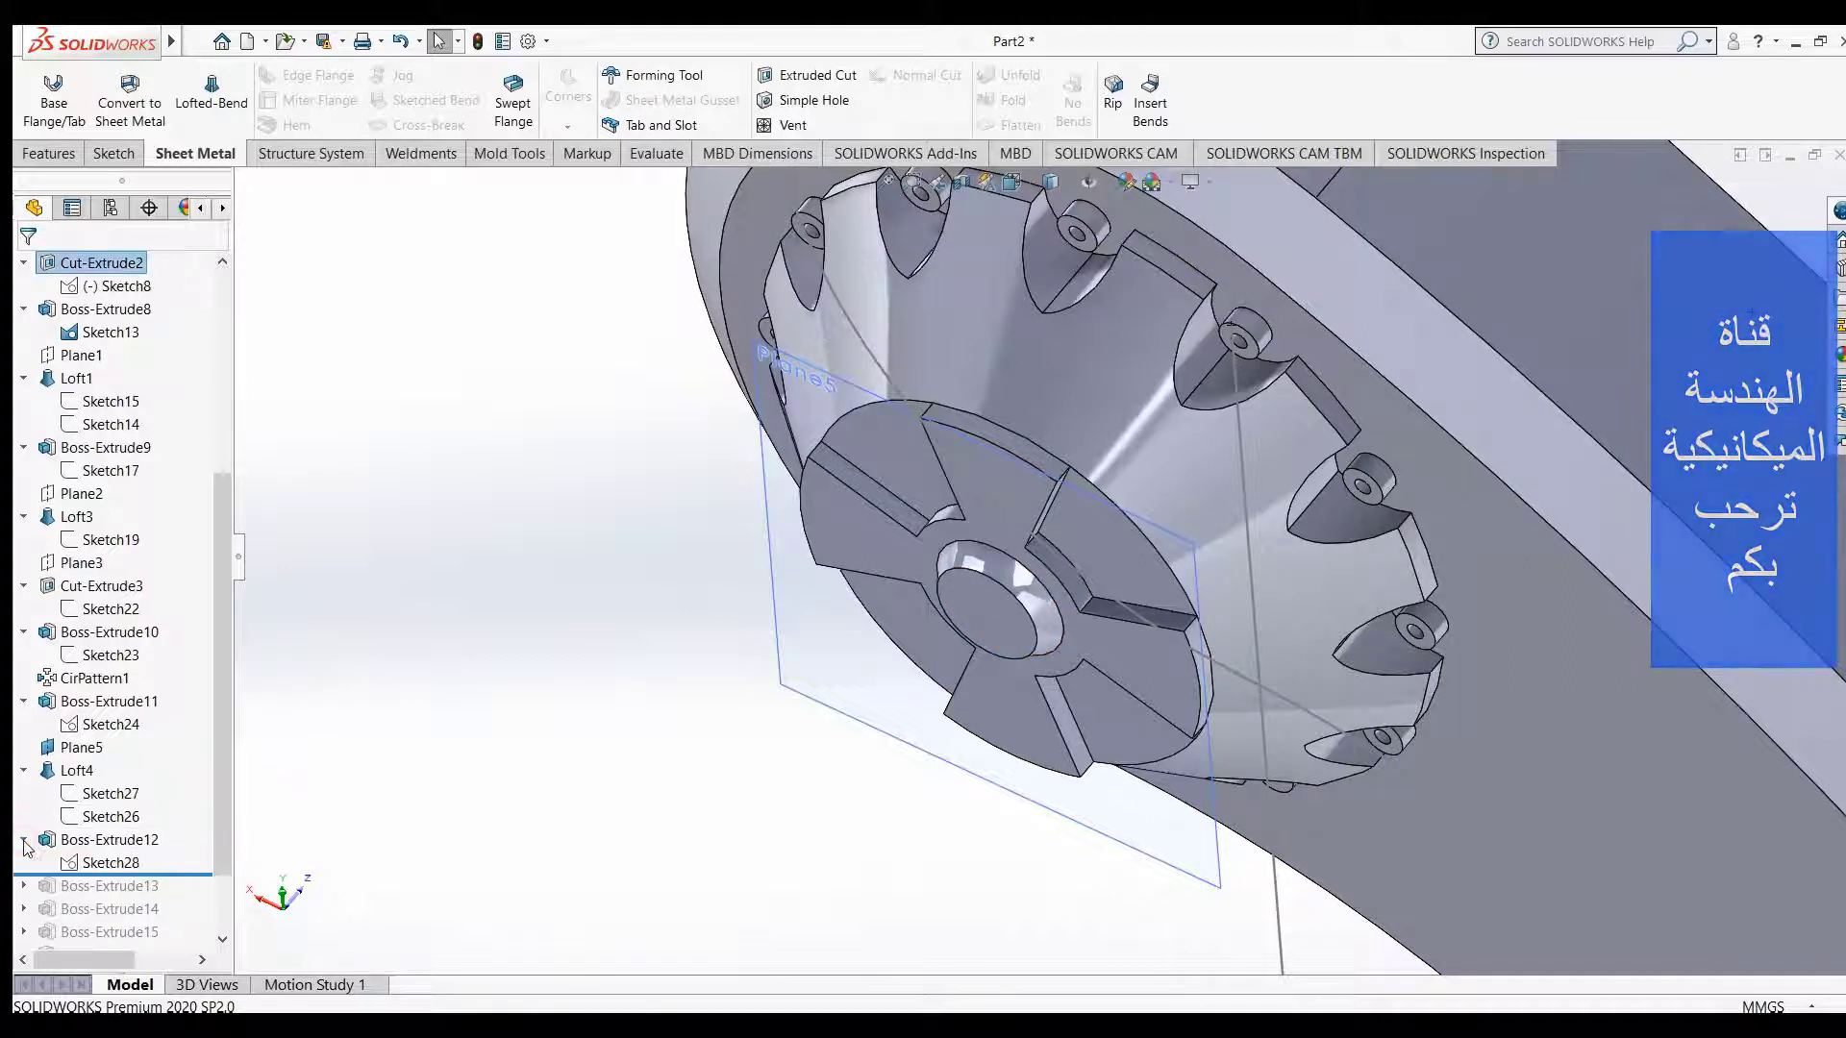
left_click(106, 863)
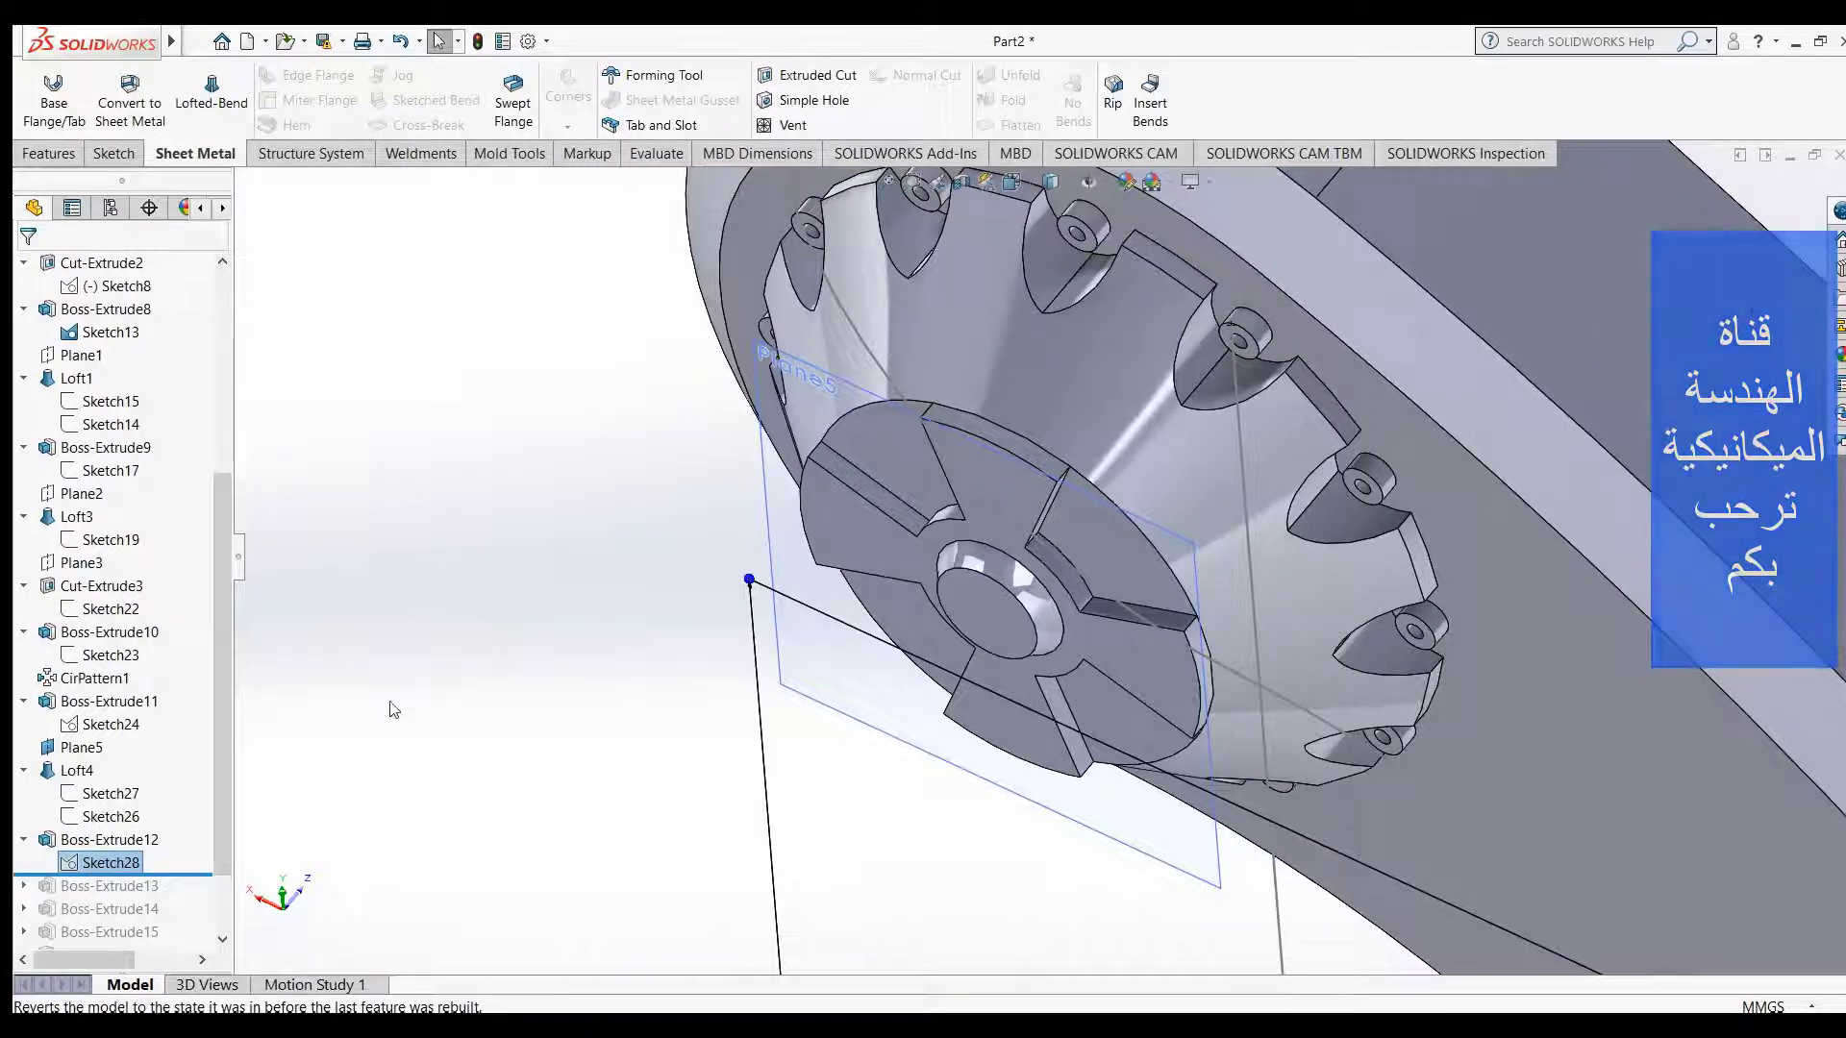
- Orbit and zoom to inspect Sketch28's 27, R27, 9, 32.91 and 105.01 dimensions
middle_click_drag(852, 556, 662, 618)
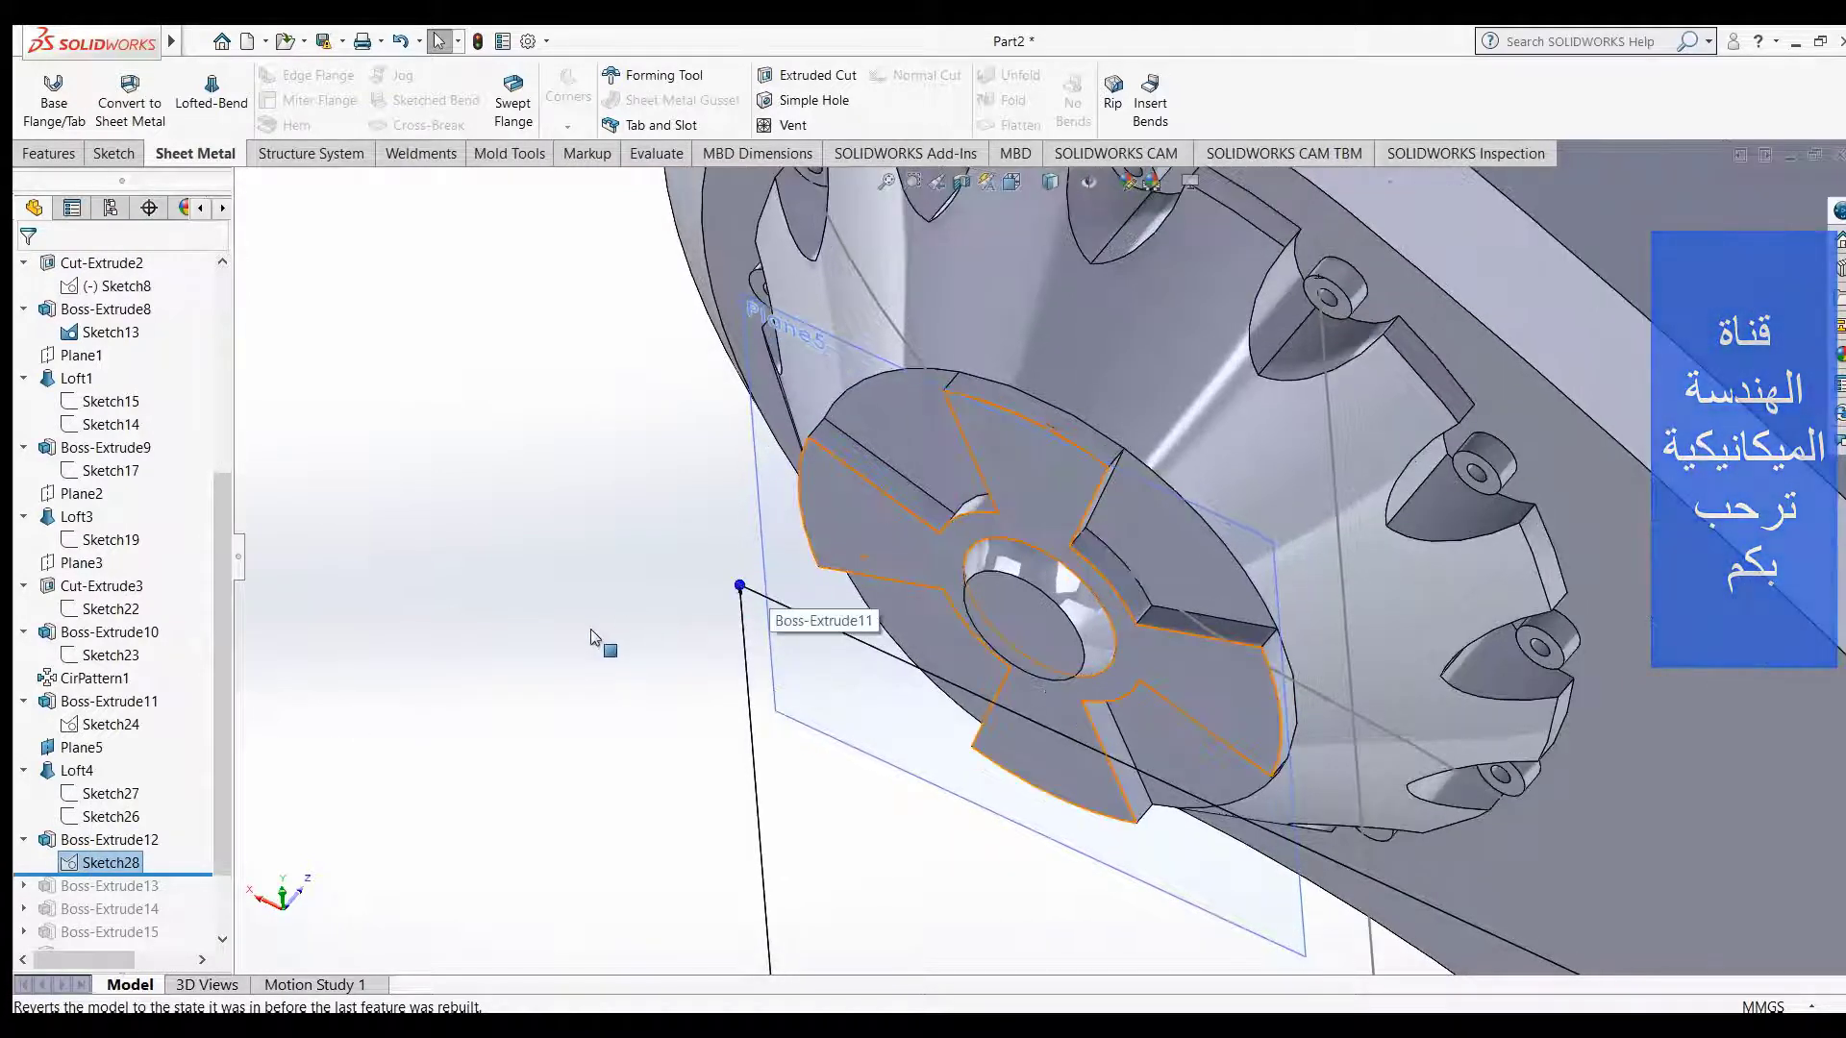
scroll(520, 728, "down", 3)
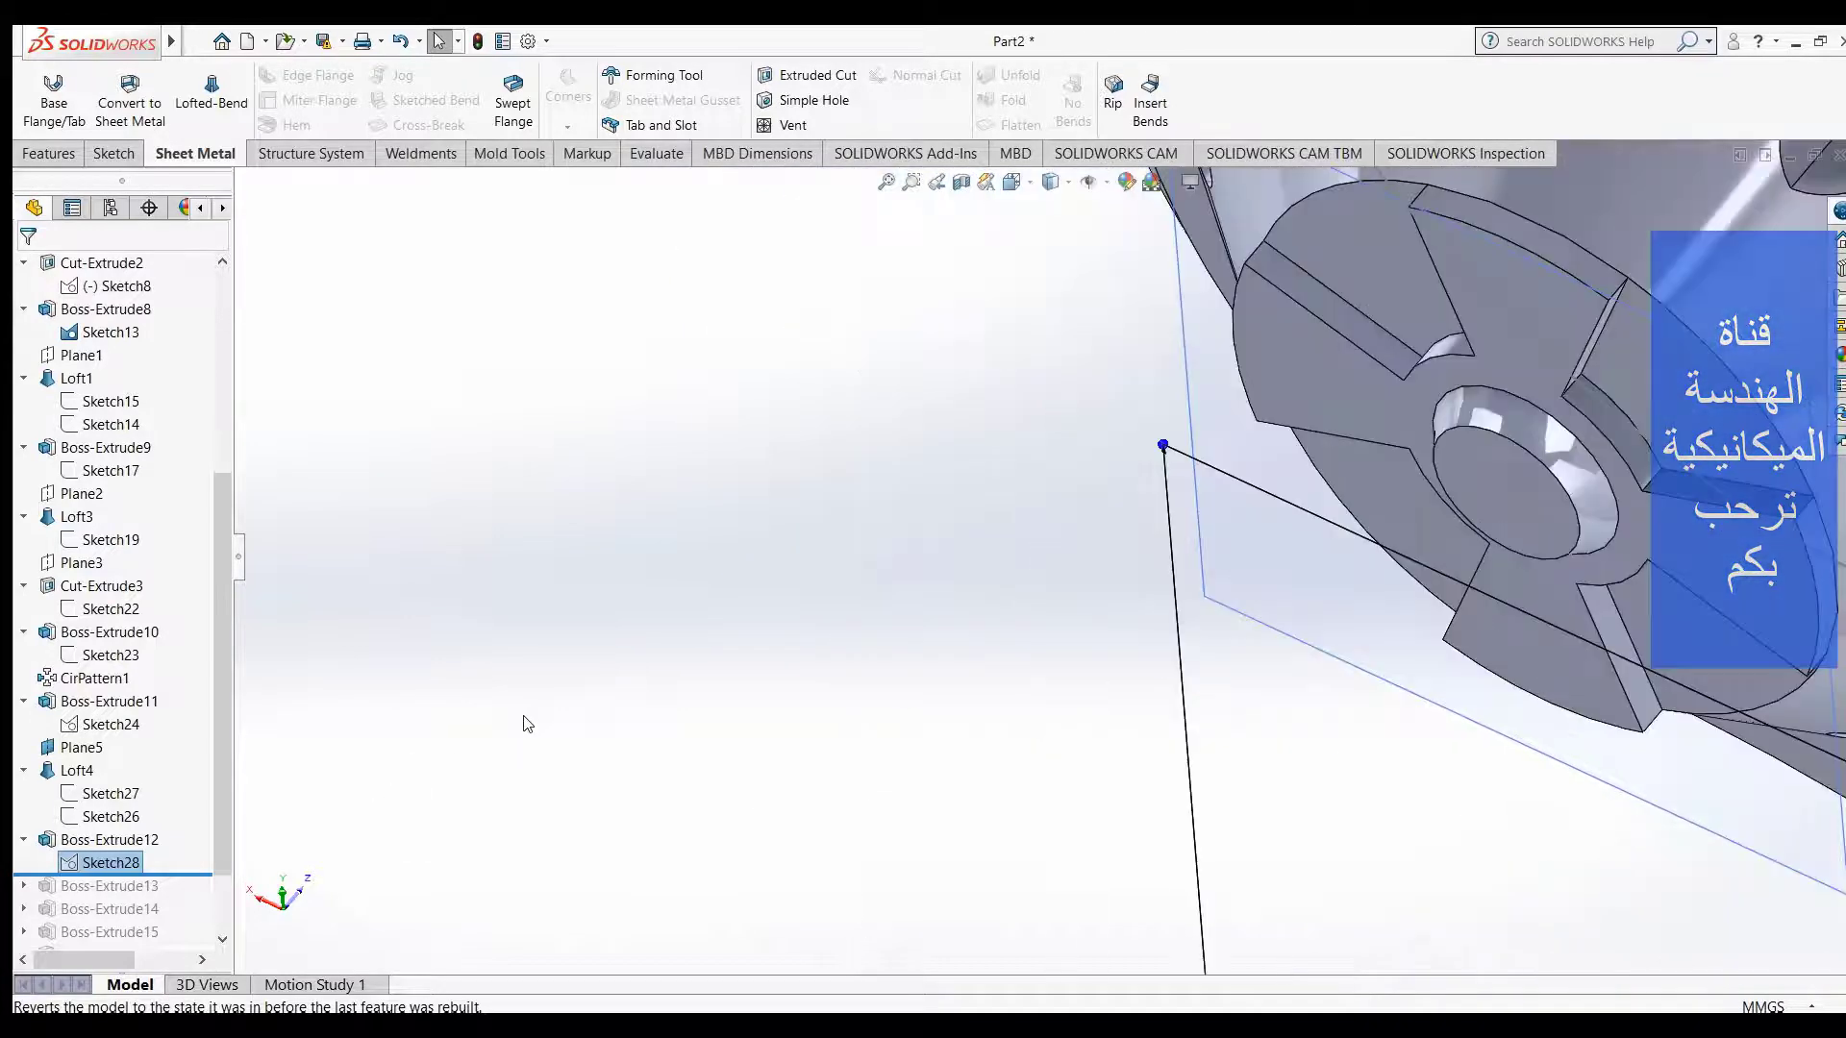
scroll(615, 739, "up", 1)
scroll(642, 745, "up", 3)
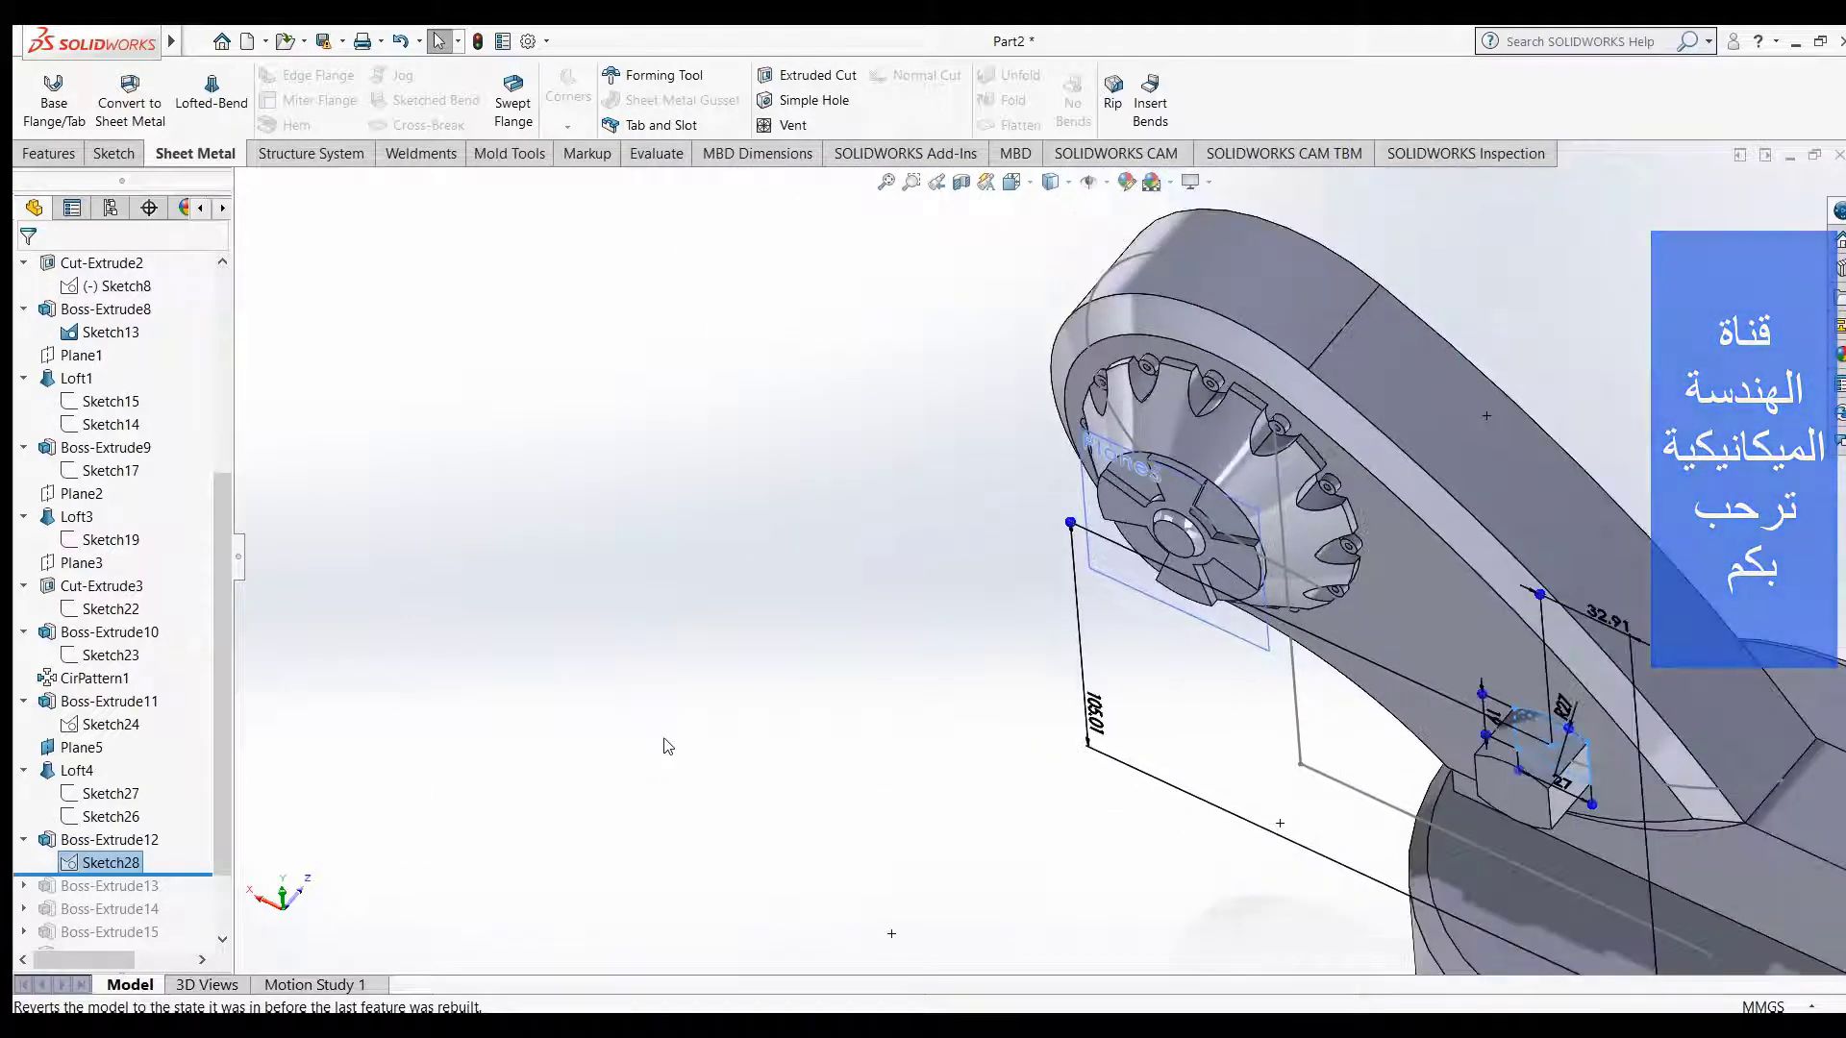
mouse_move(668, 746)
middle_mouse_down()
mouse_move(721, 733)
mouse_move(688, 721)
middle_mouse_up()
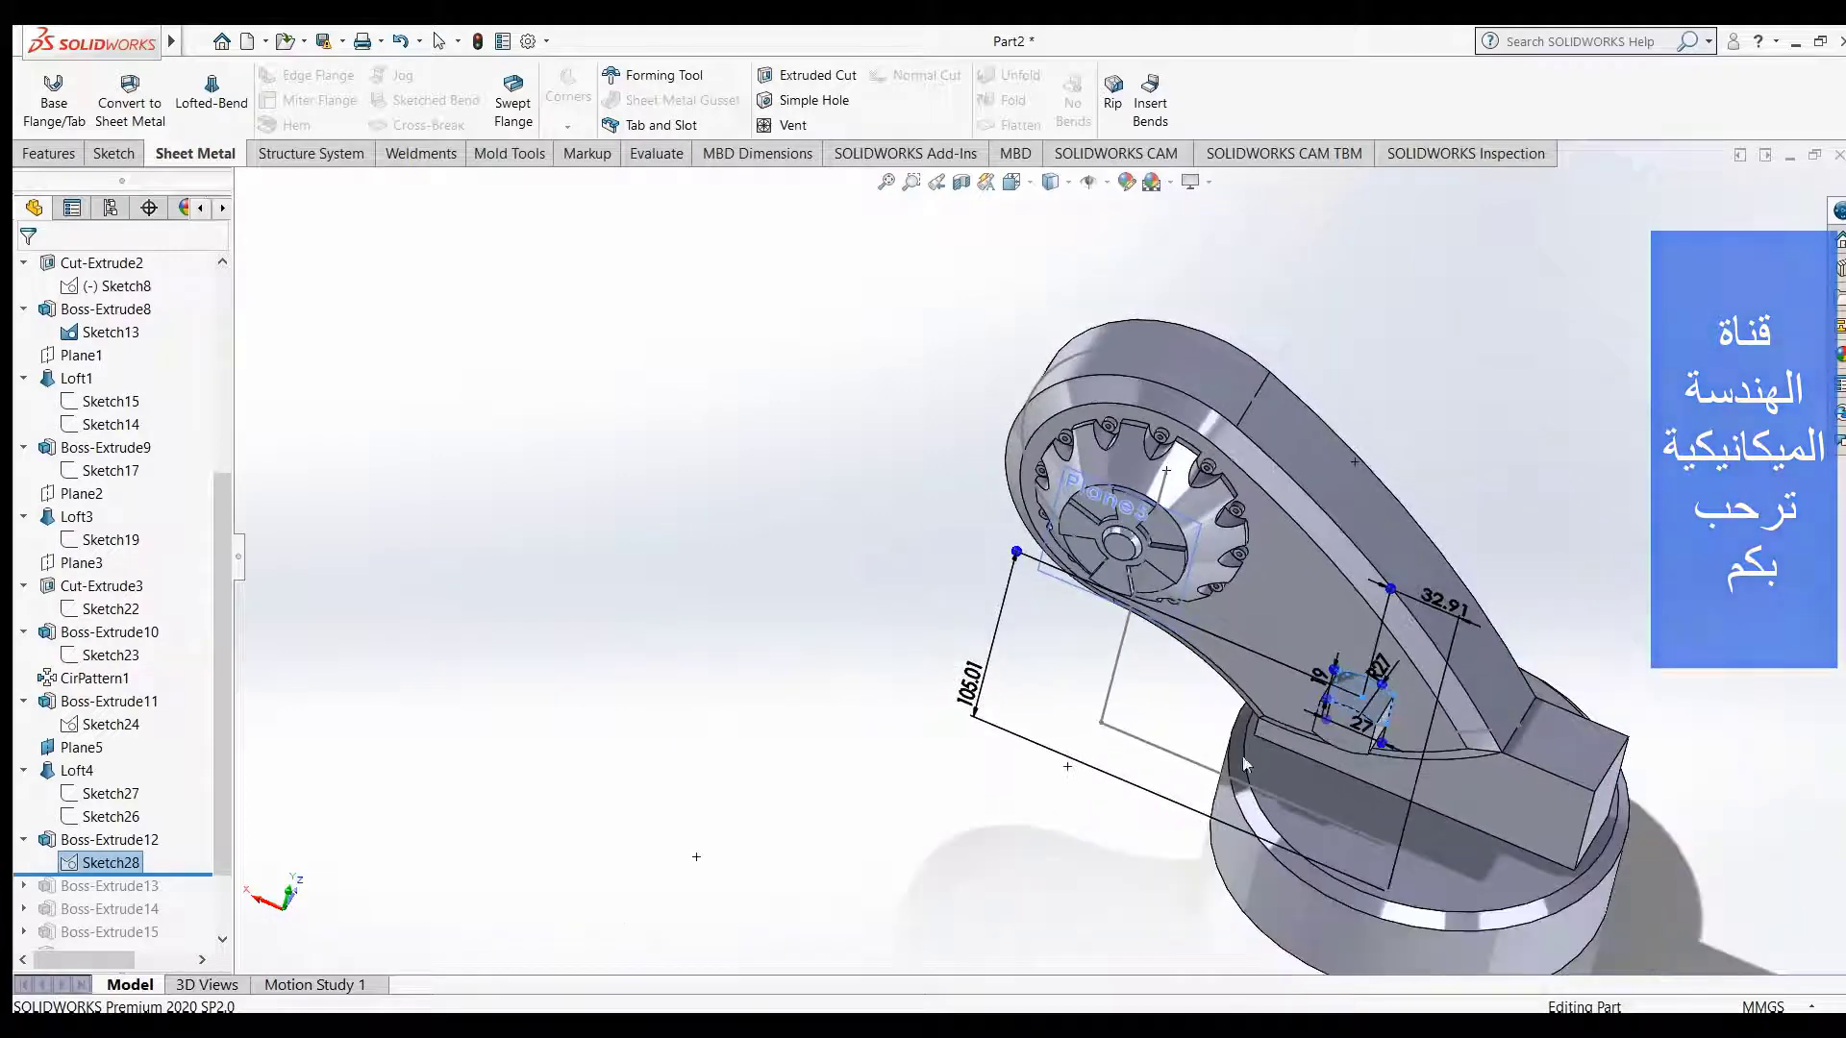
scroll(1407, 740, "down", 2)
scroll(1407, 740, "down", 2)
scroll(1408, 740, "down", 2)
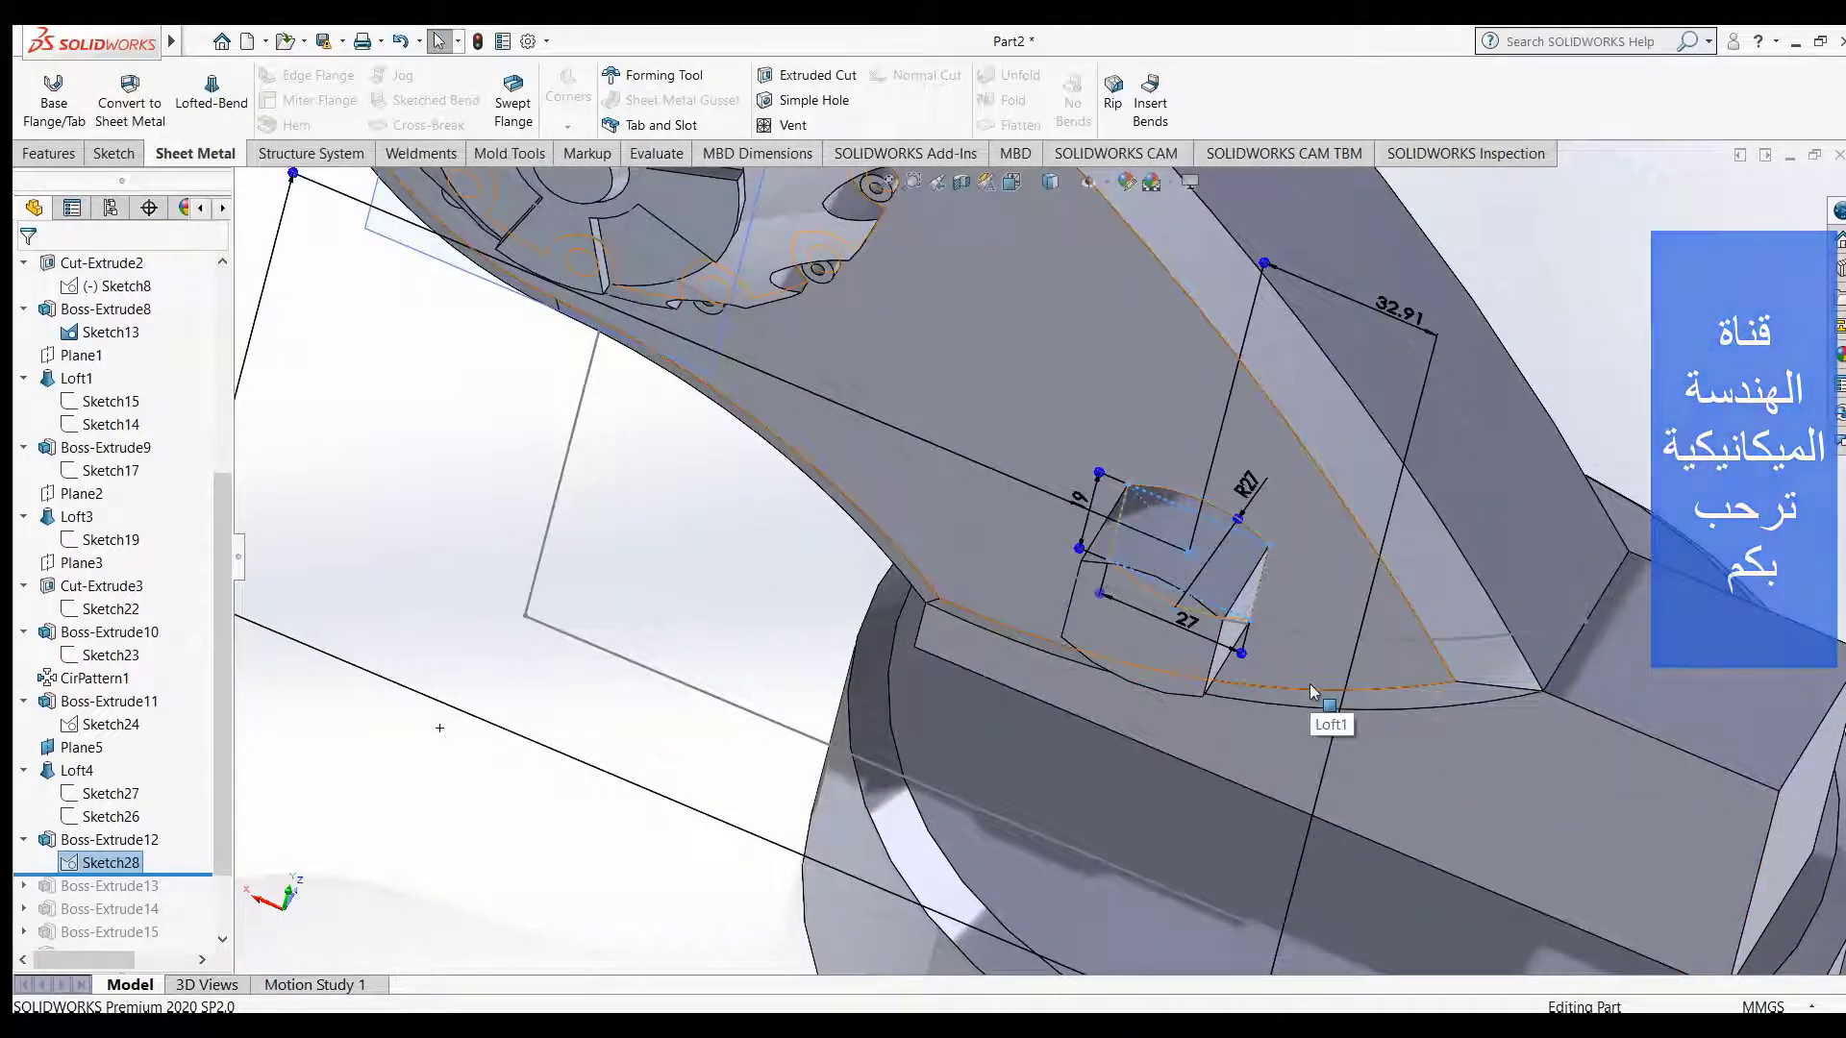
key("space")
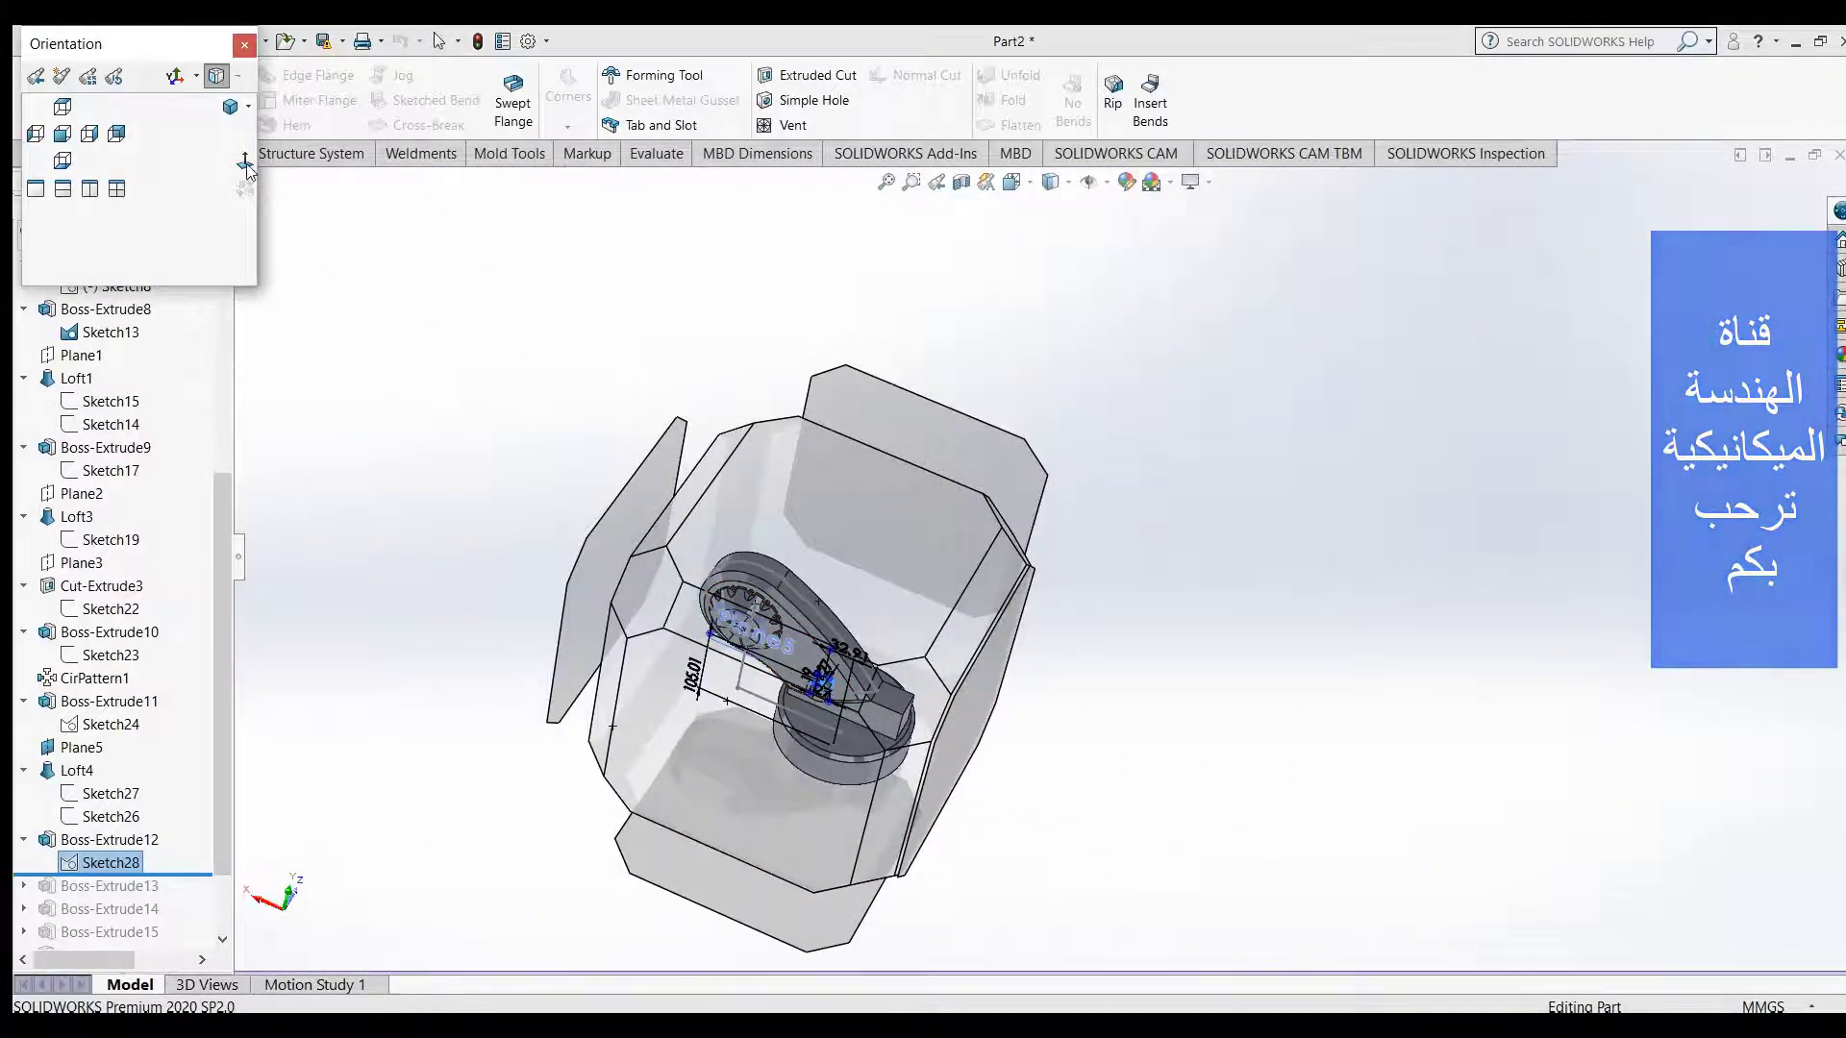
- View Sketch28 Normal To and pan its dimensions into view
left_click(245, 162)
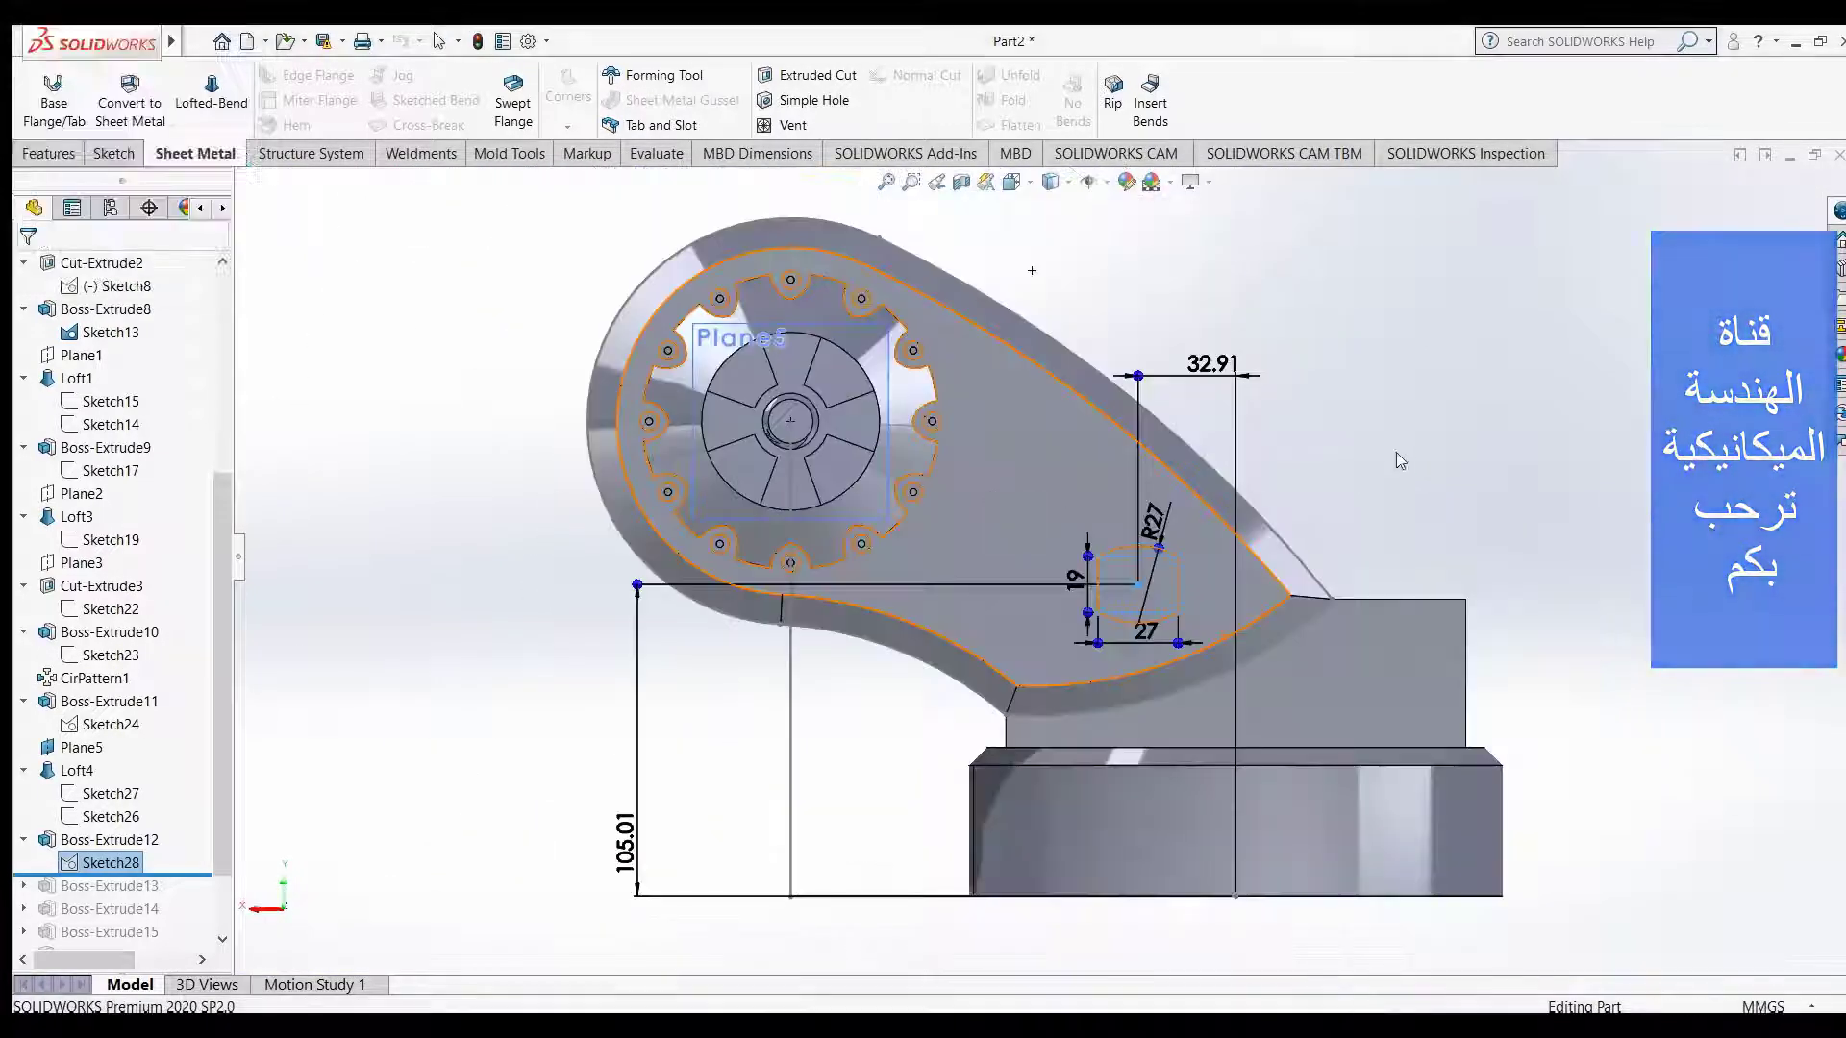
scroll(925, 711, "up", 3)
scroll(879, 809, "down", 4)
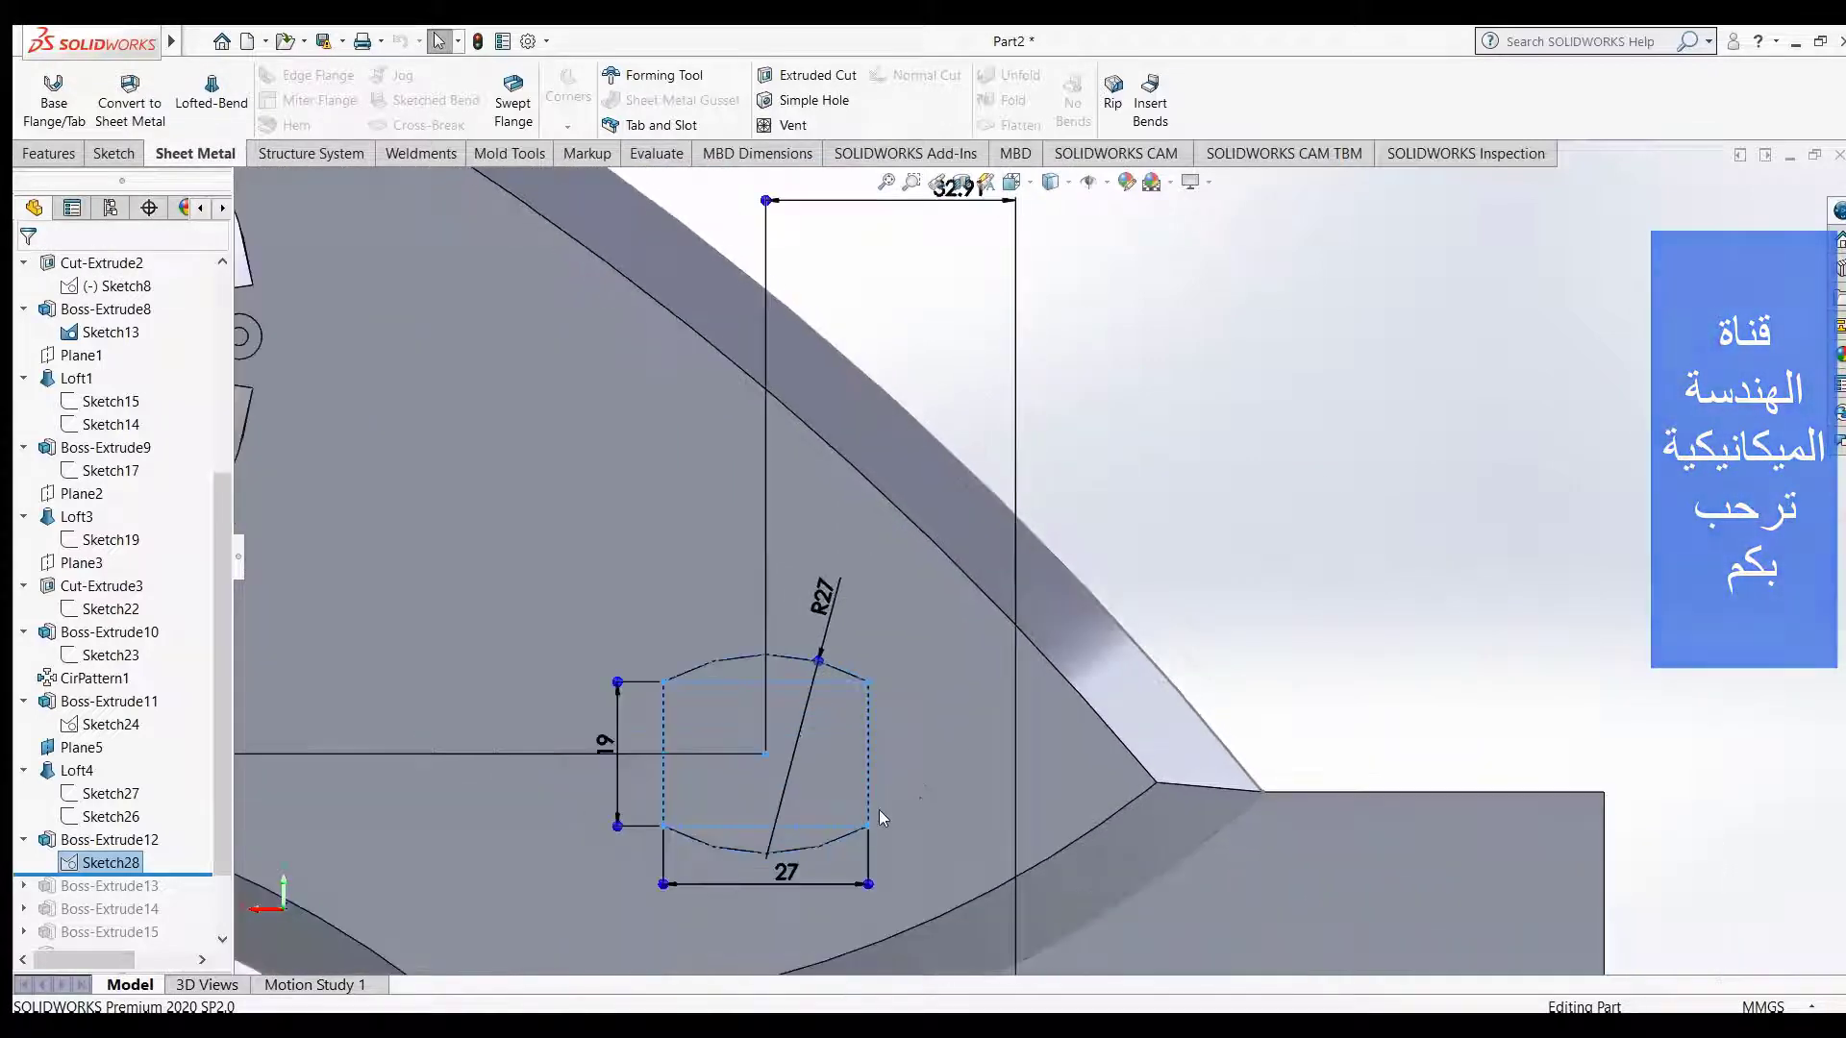
scroll(869, 821, "up", 3)
scroll(948, 724, "down", 1)
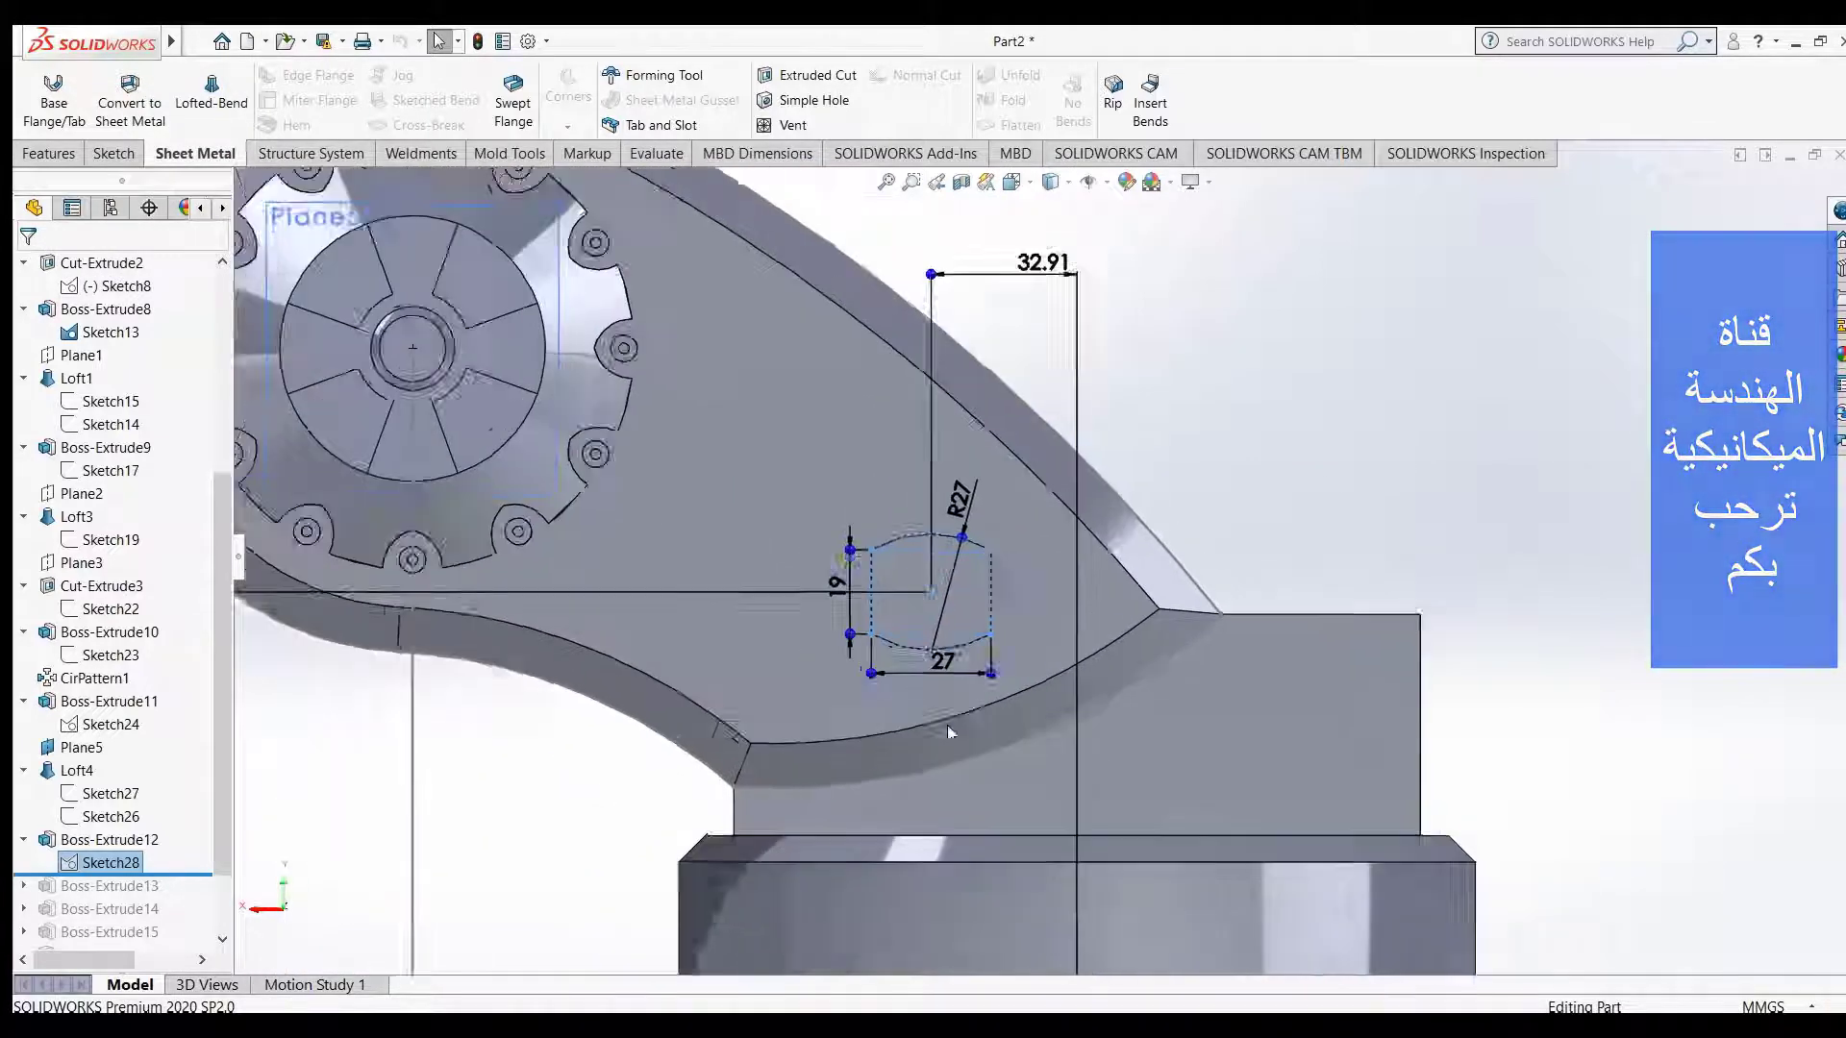
scroll(959, 758, "up", 1)
middle_click_drag(960, 758, 959, 715, "ctrl")
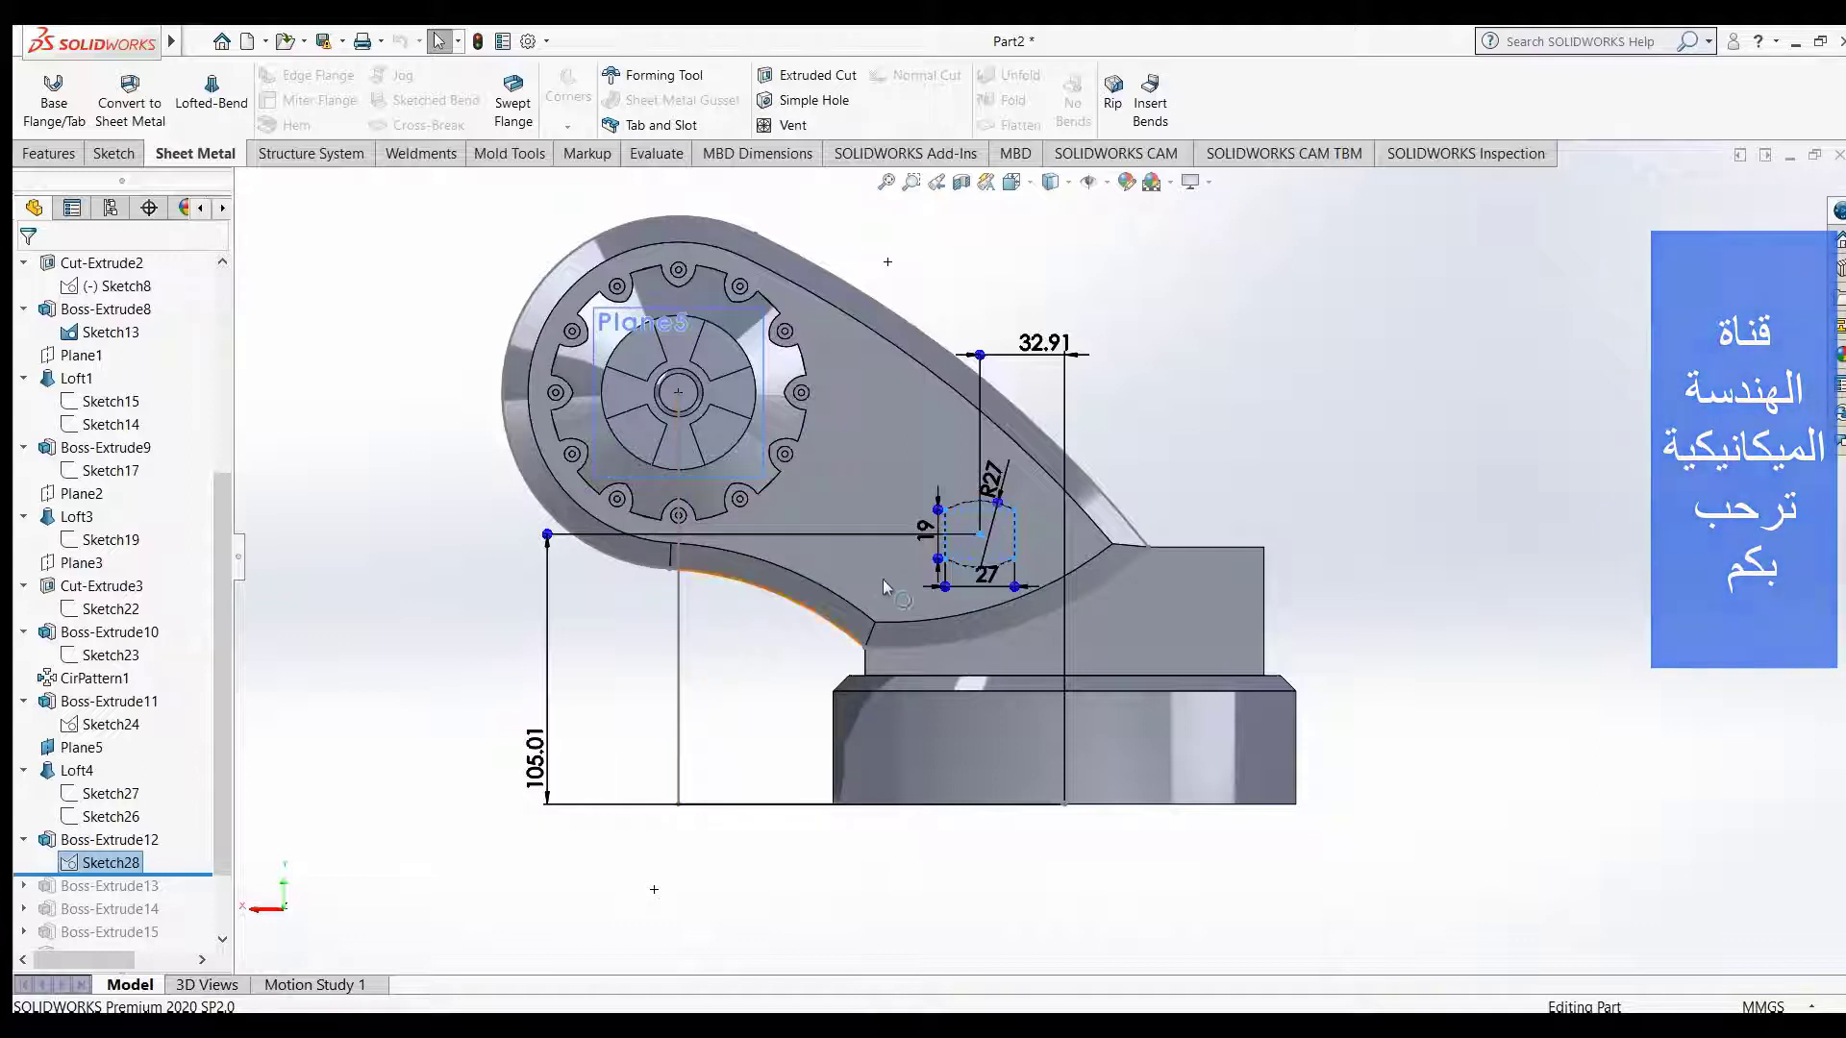
scroll(1005, 553, "down", 3)
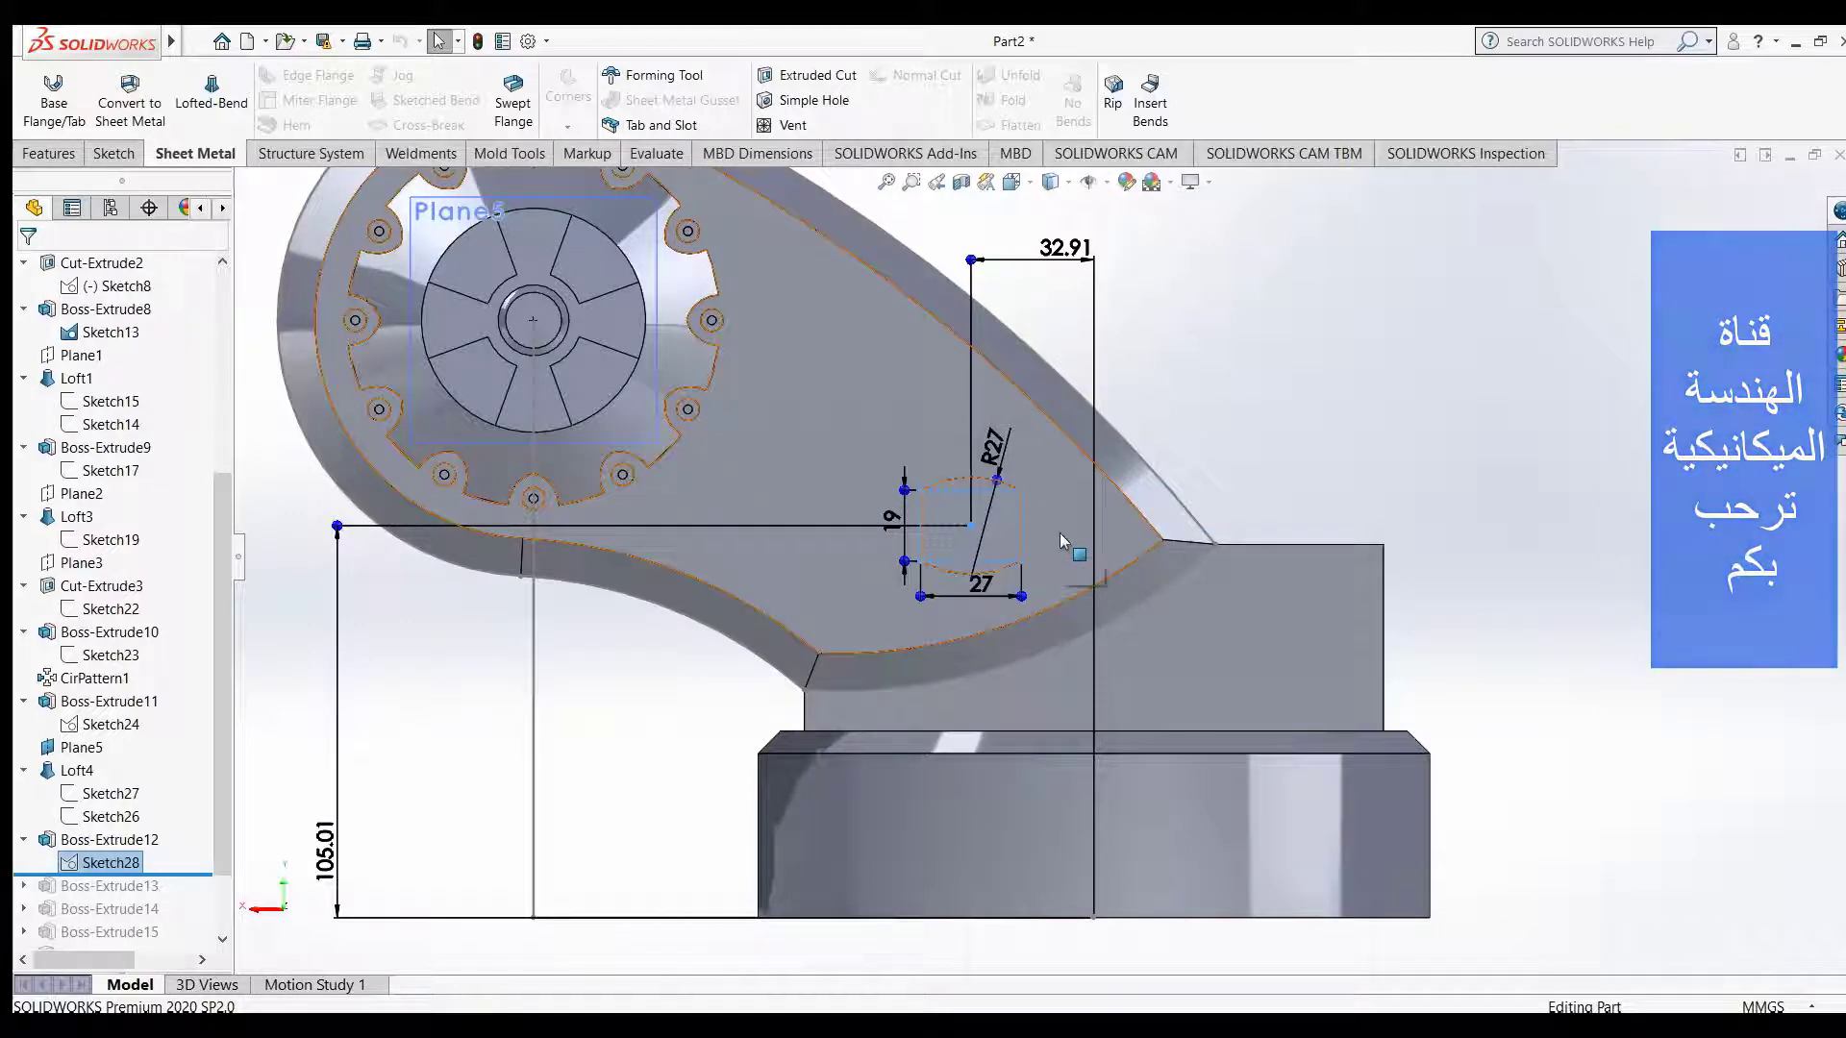
- Zoom in close on the R27-arched 27 by 19 profile, then return to Select
key("ctrl+8")
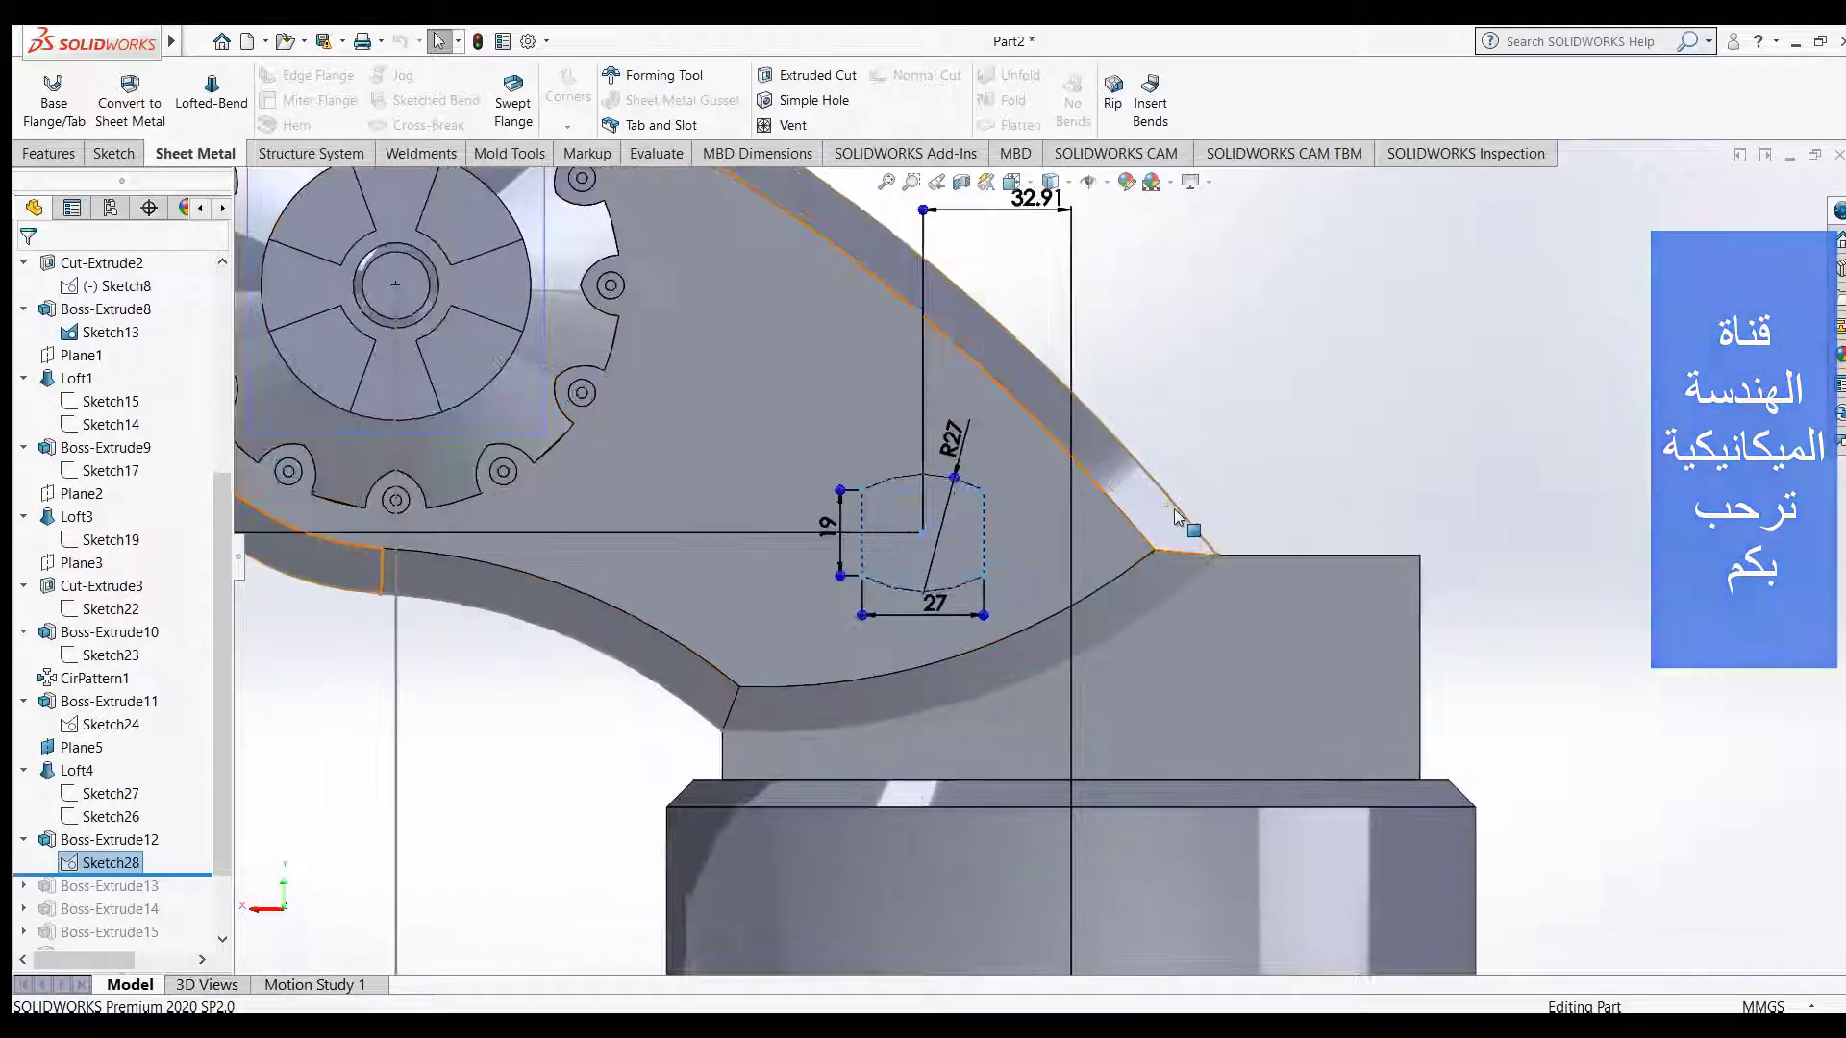
scroll(1006, 510, "down", 1)
scroll(985, 519, "down", 1)
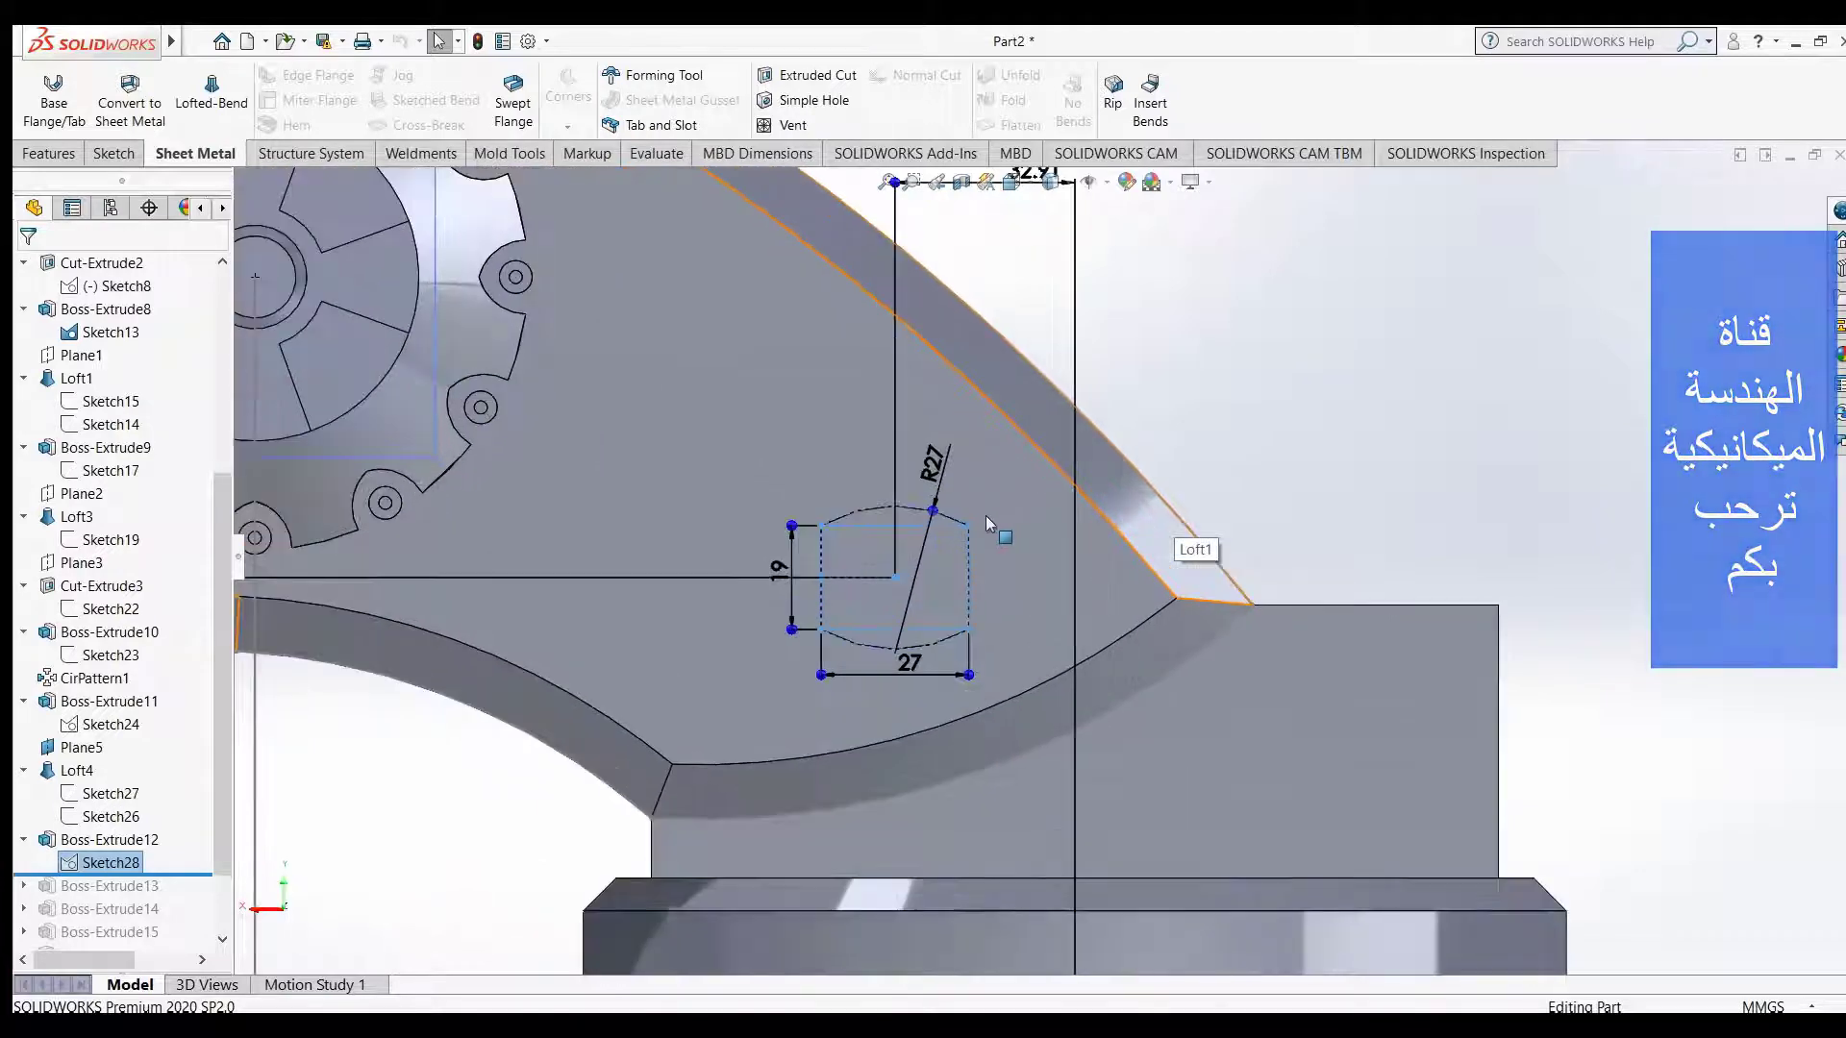
scroll(985, 525, "down", 1)
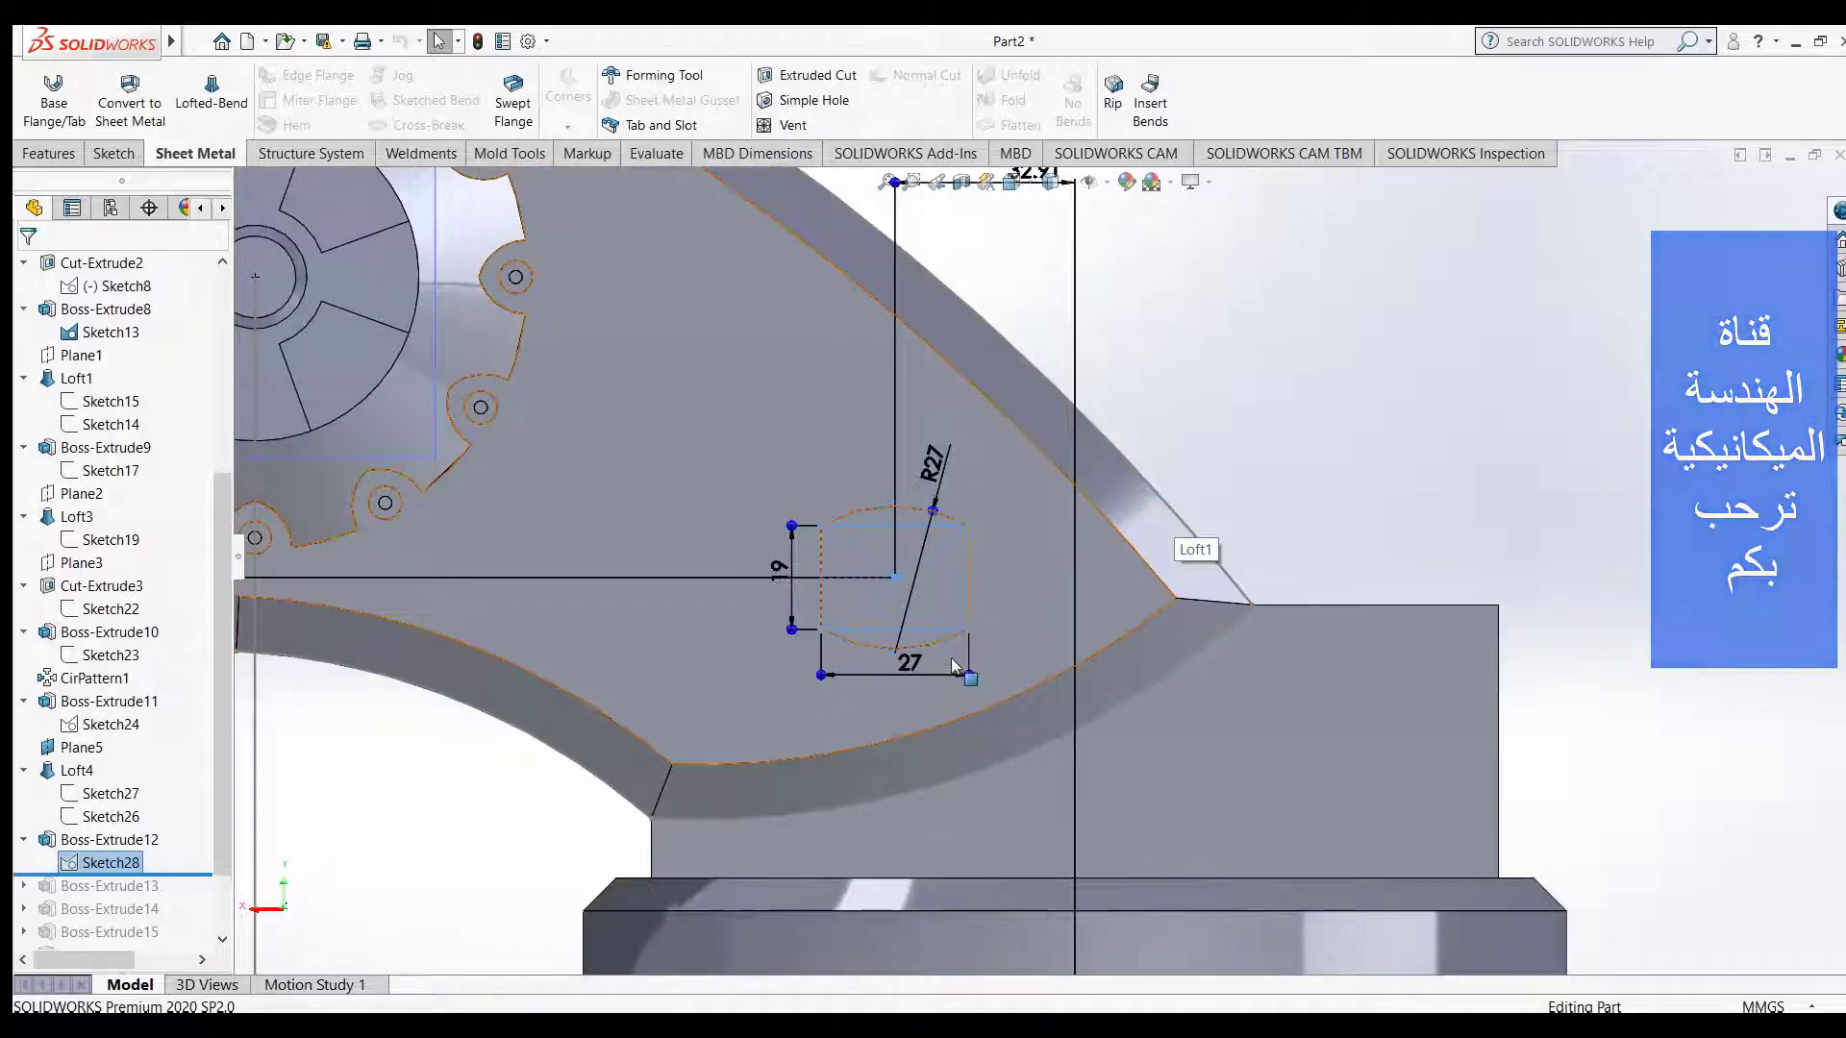
scroll(976, 653, "down", 1)
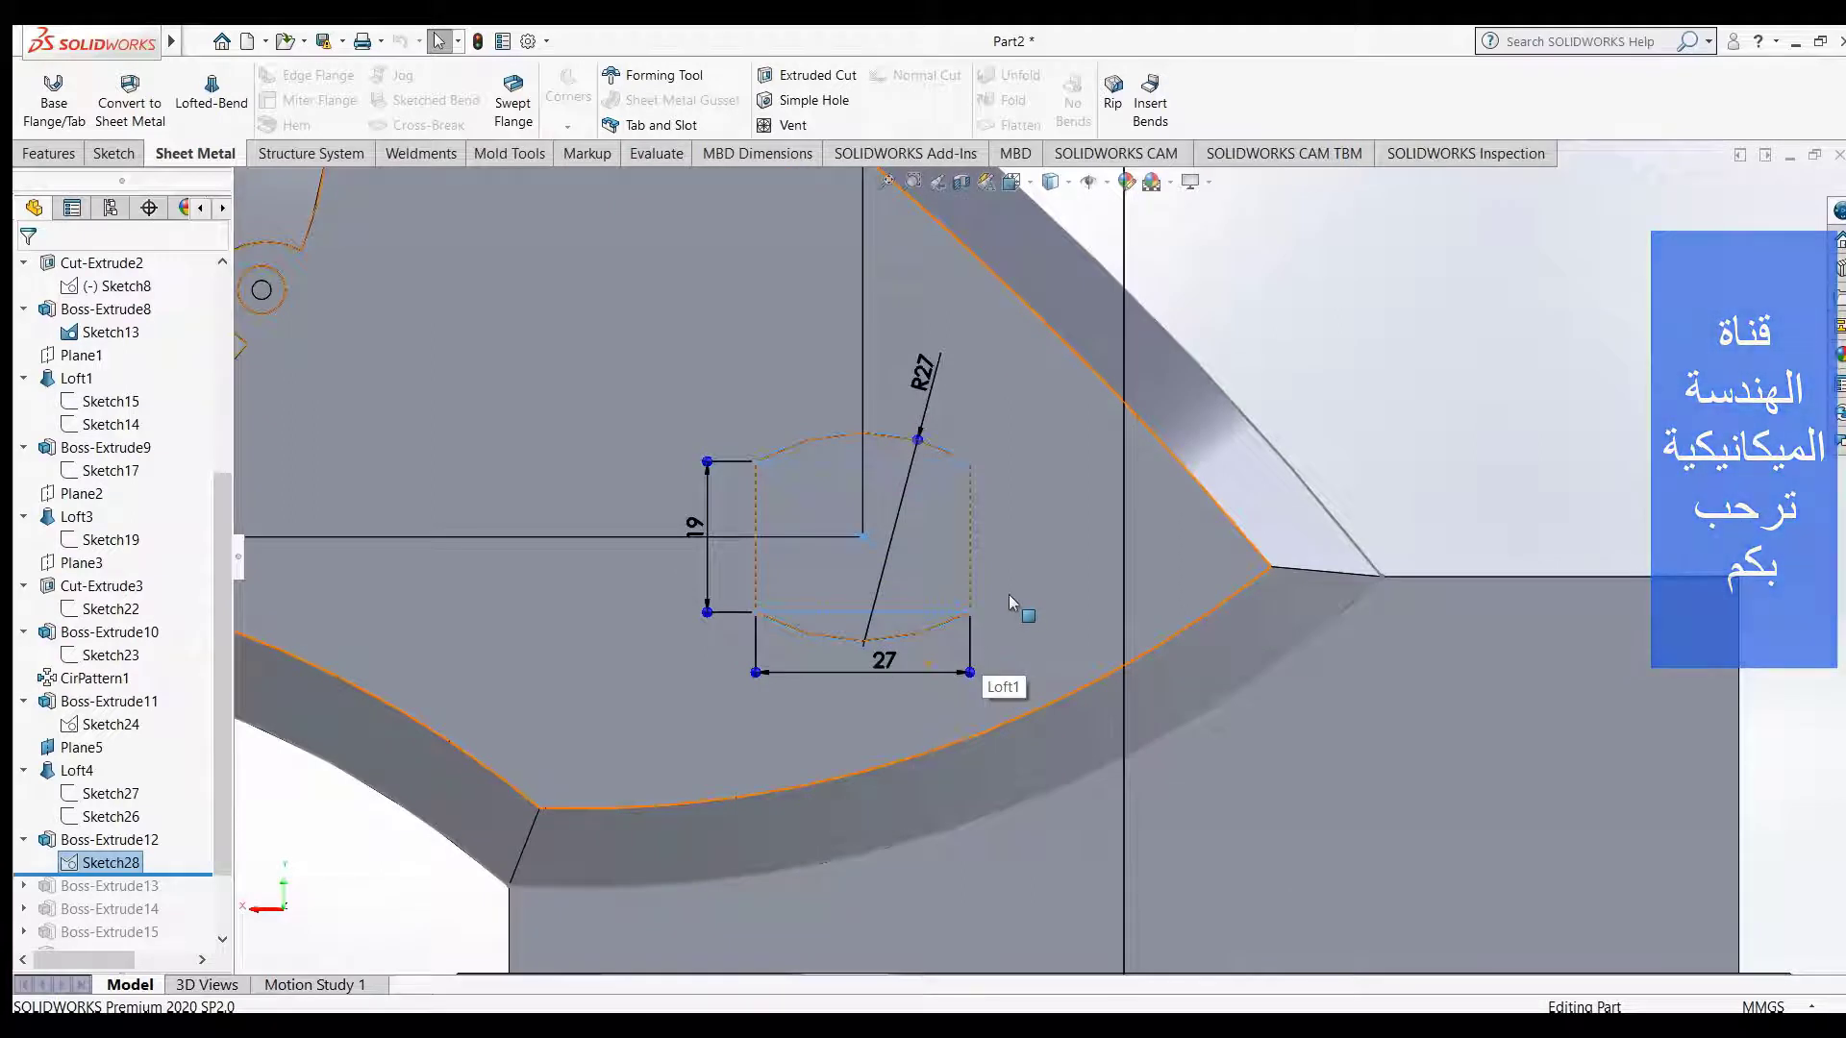
scroll(1000, 615, "down", 1)
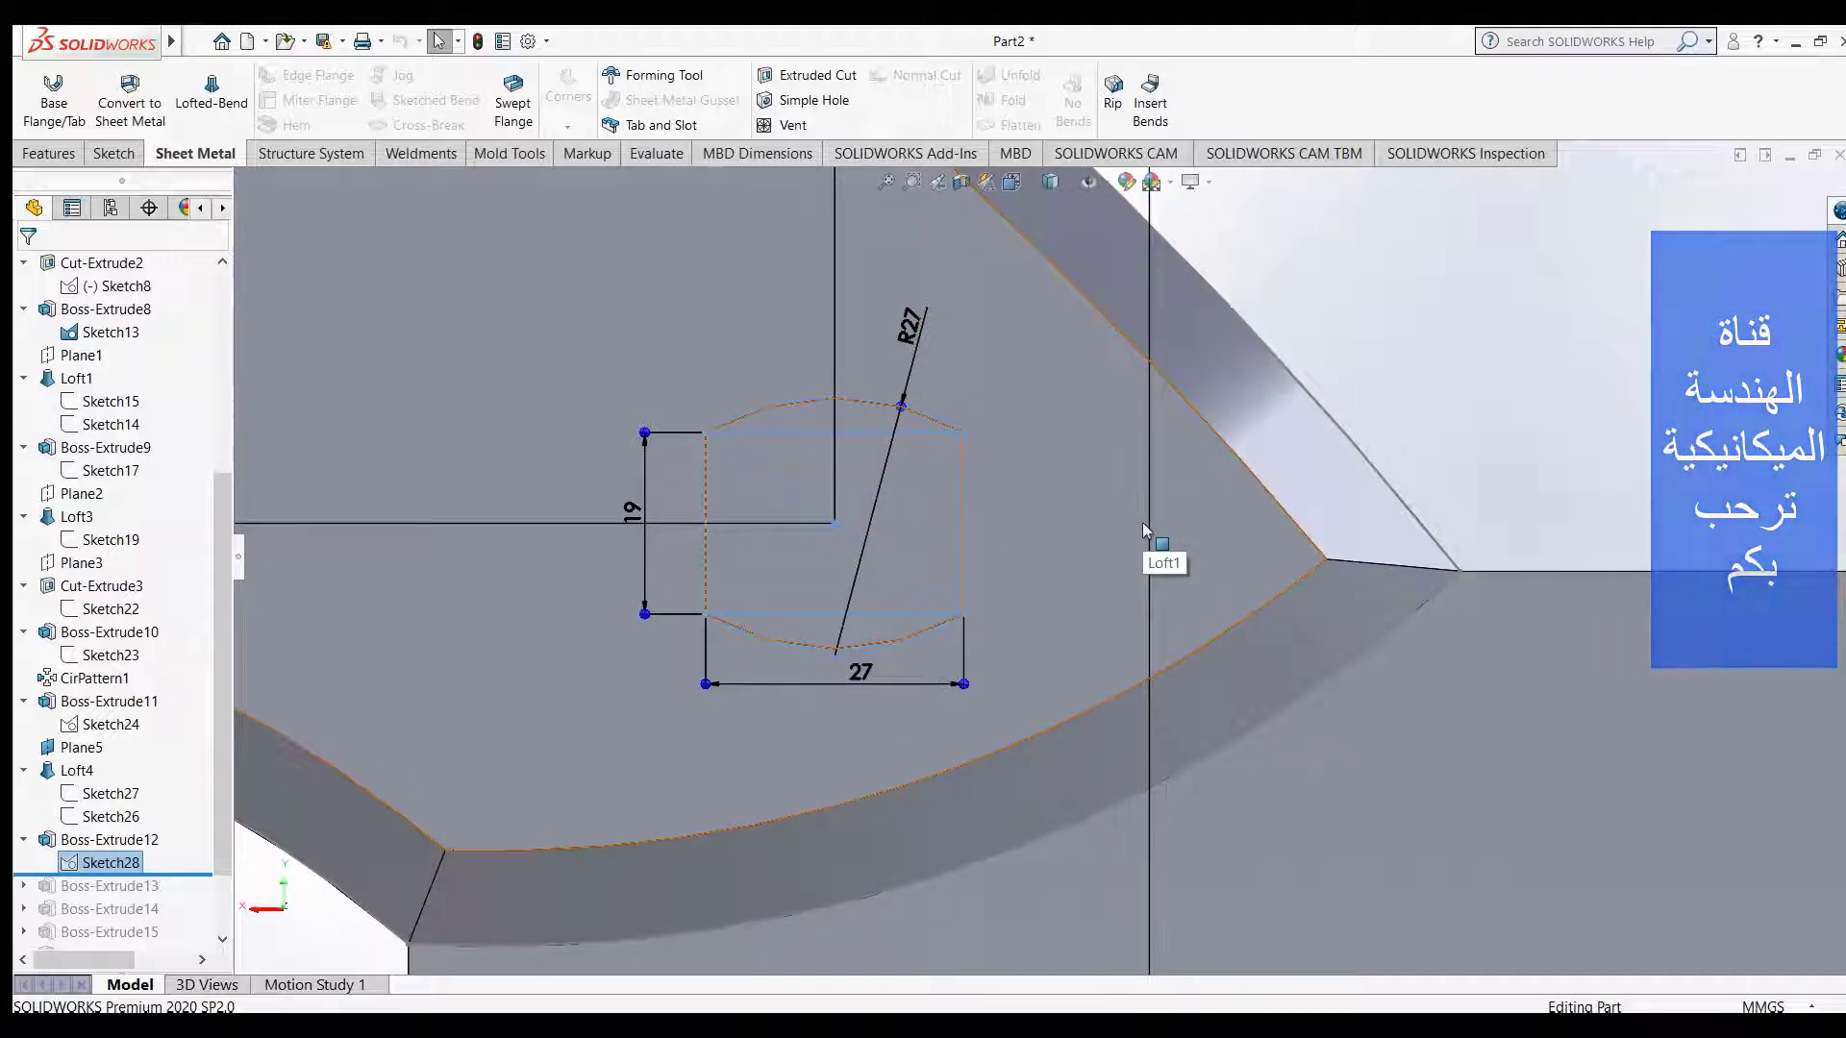
scroll(1026, 450, "down", 2)
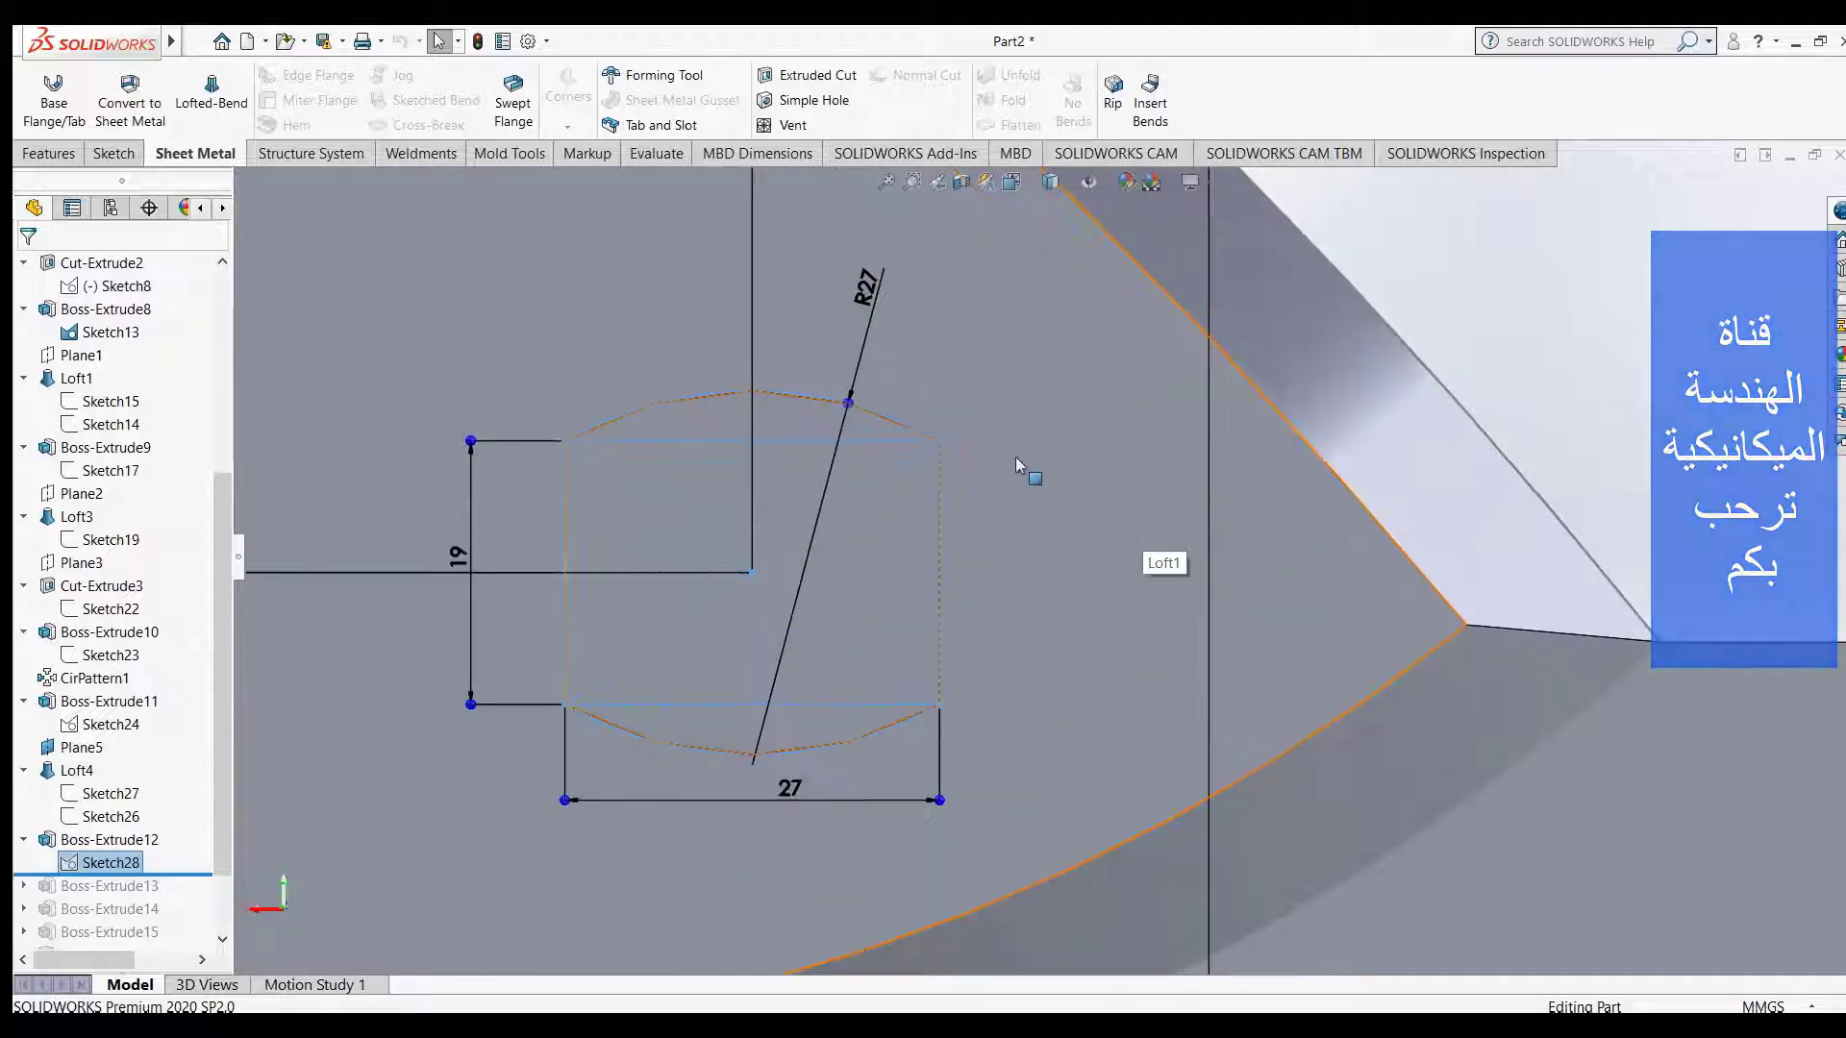
scroll(1038, 527, "up", 1)
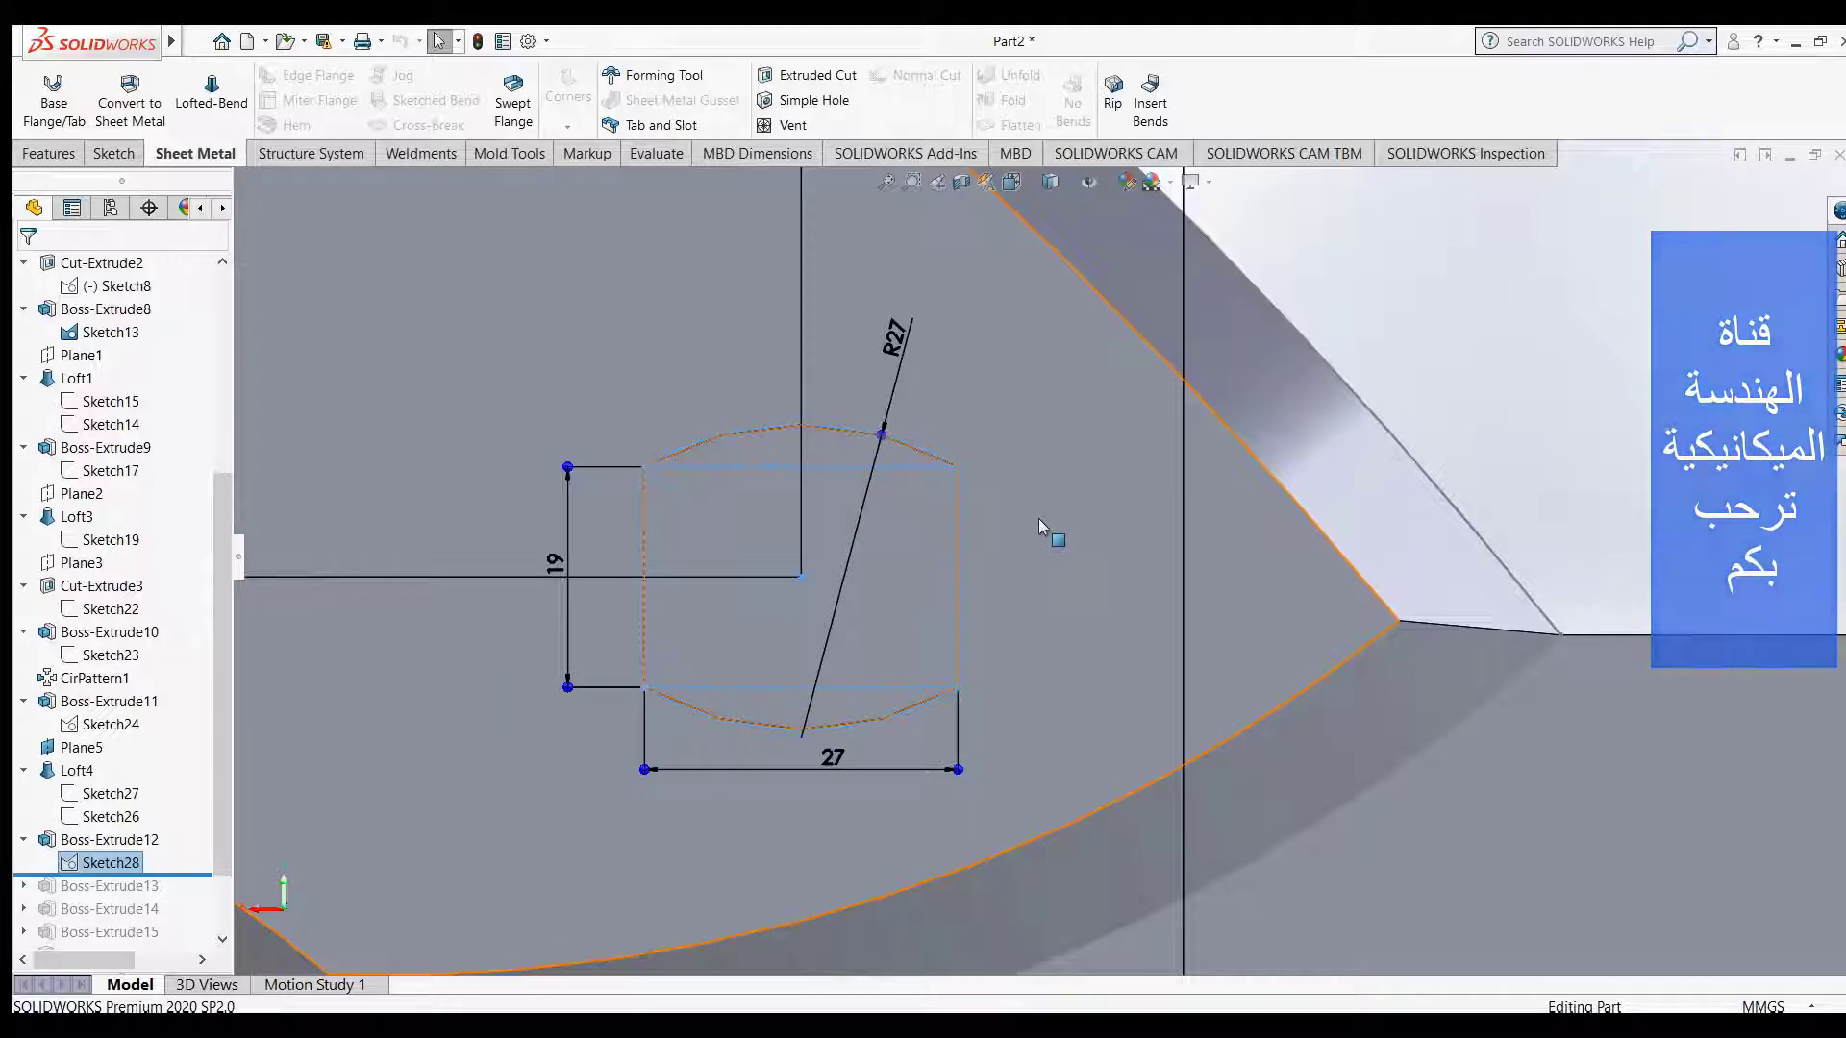
middle_click_drag(1048, 531, 1051, 538)
key("Escape")
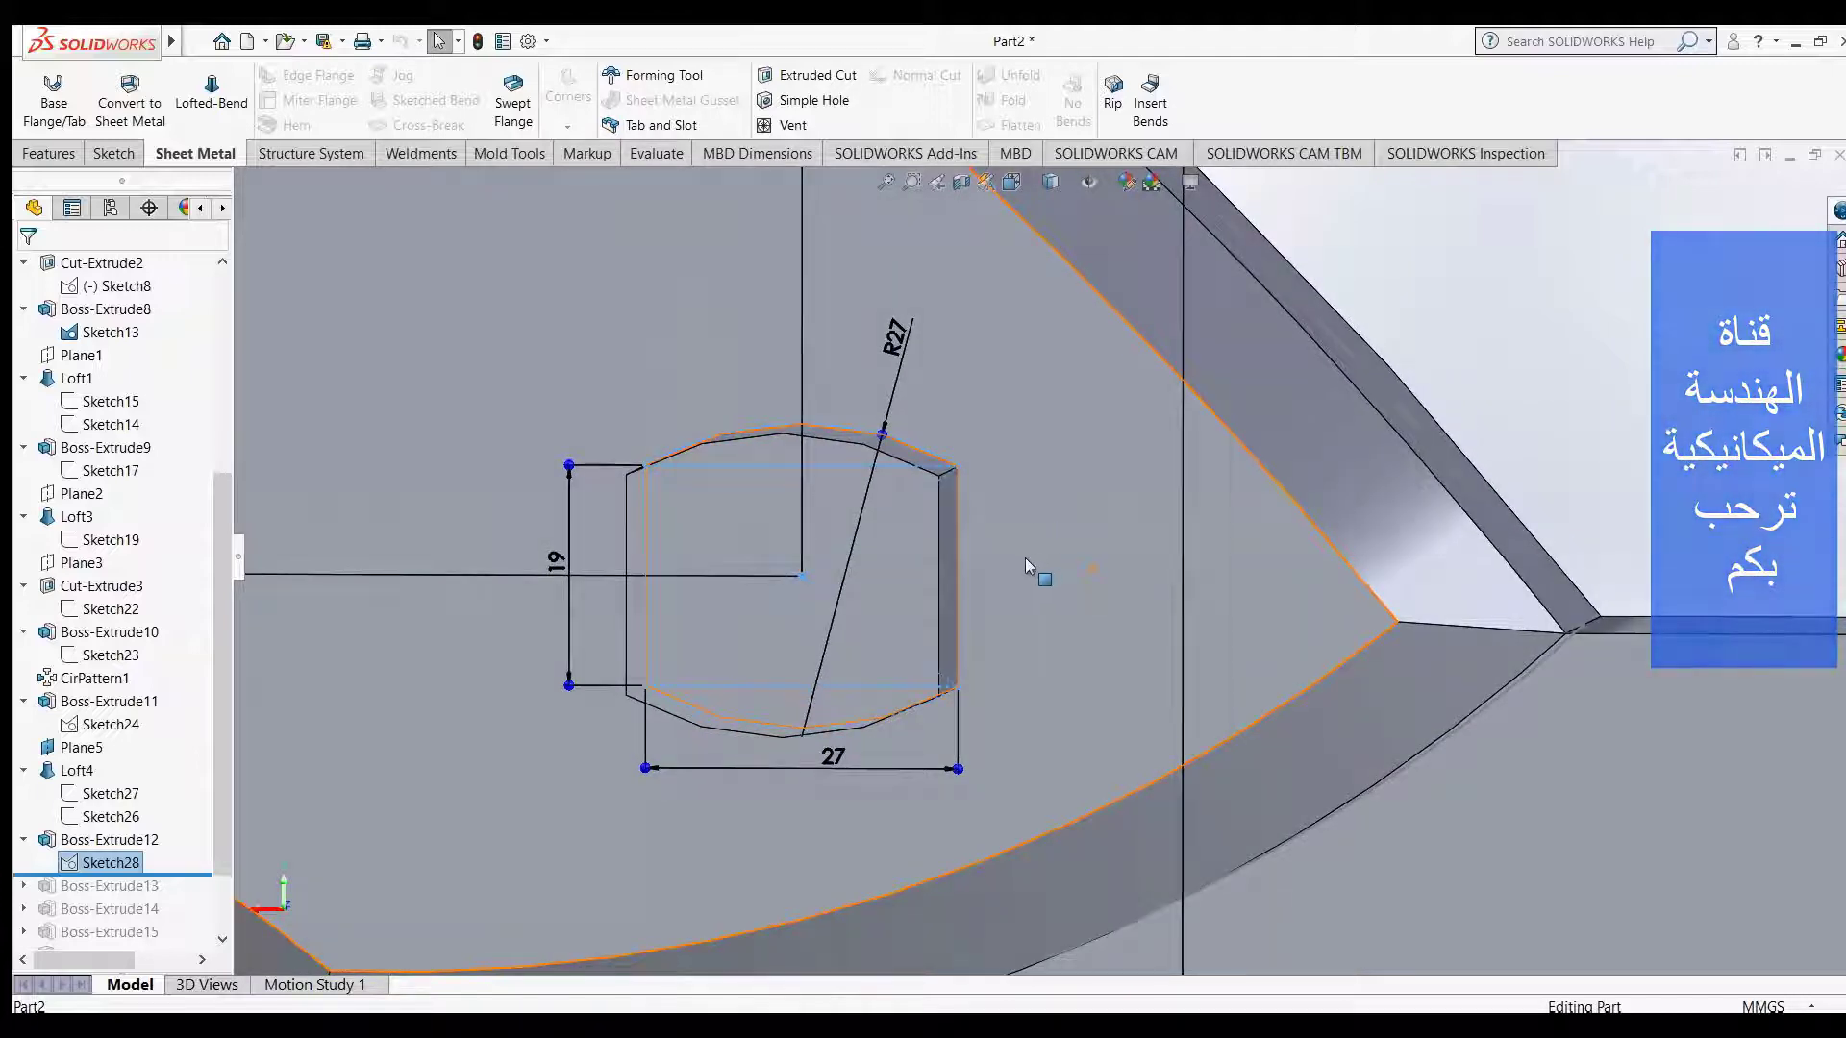
- Zoom out, orbit to an oblique angle, and roll forward through Boss-Extrude13
scroll(1025, 557, "up", 1)
scroll(1025, 557, "up", 2)
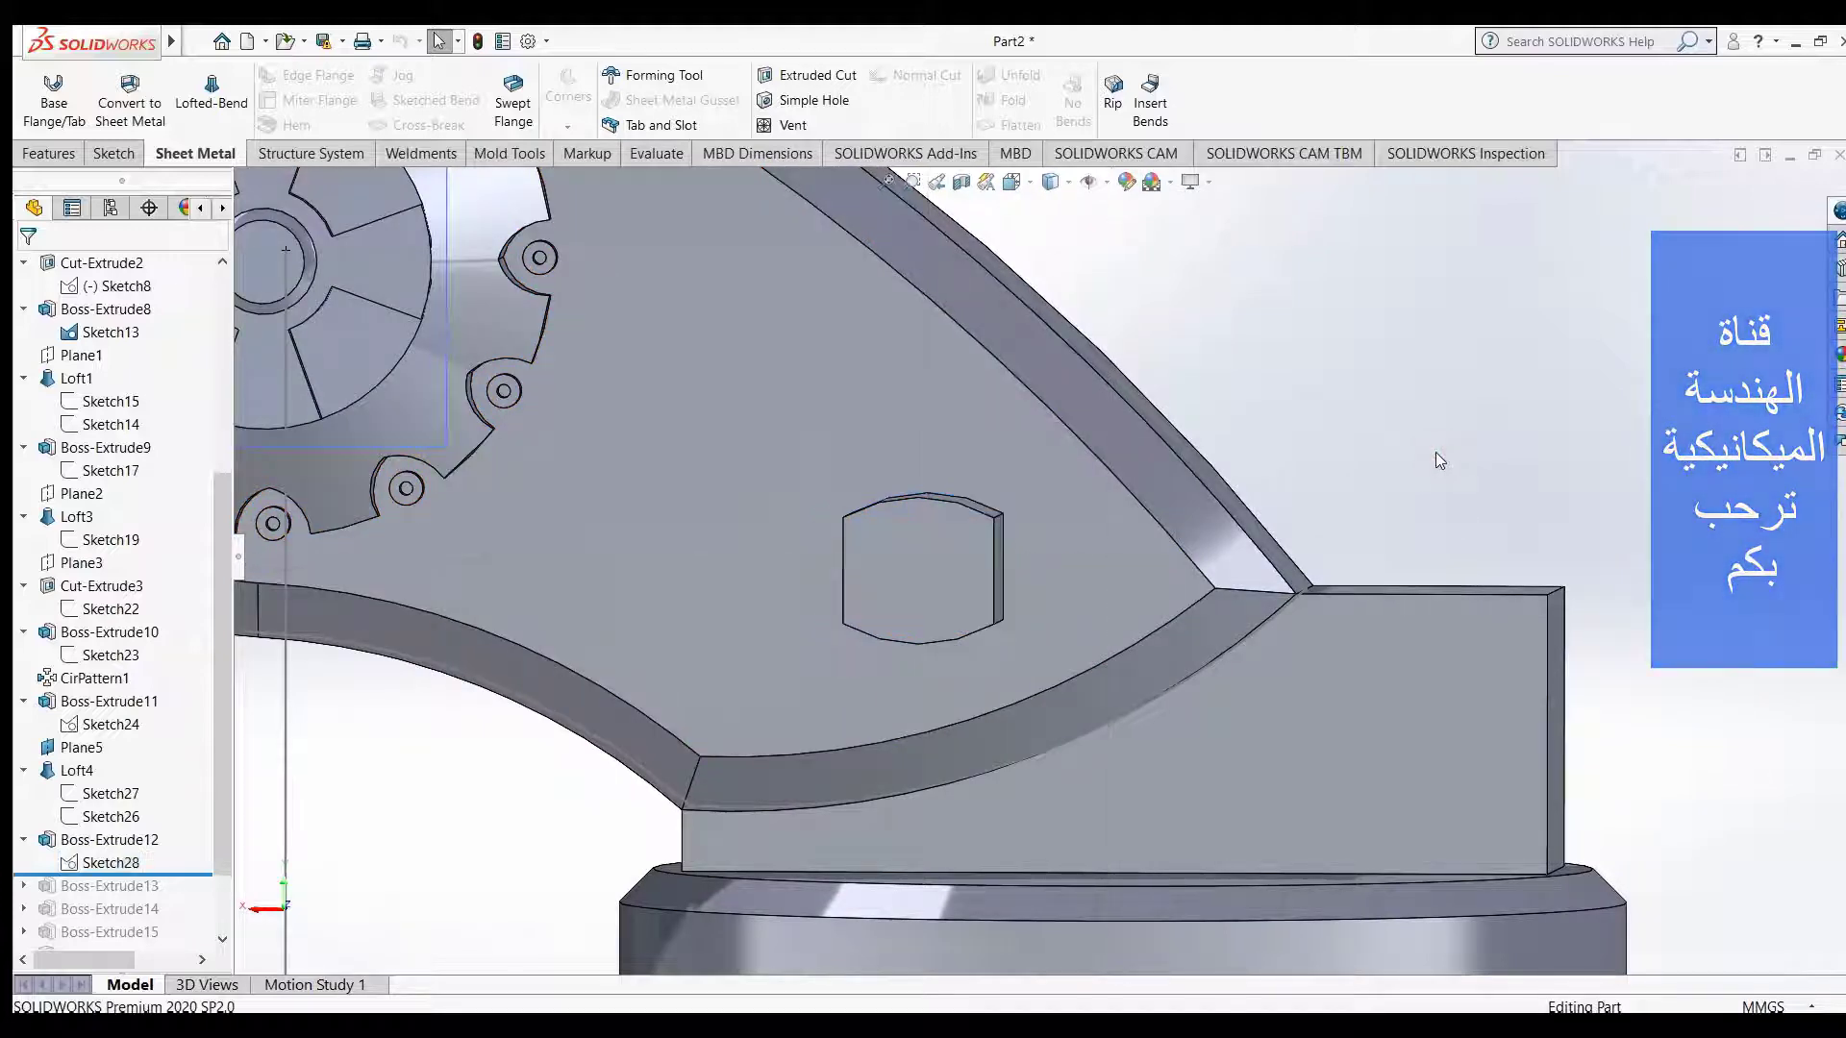
mouse_move(1434, 452)
middle_mouse_down()
mouse_move(1310, 500)
mouse_move(1316, 453)
middle_mouse_up()
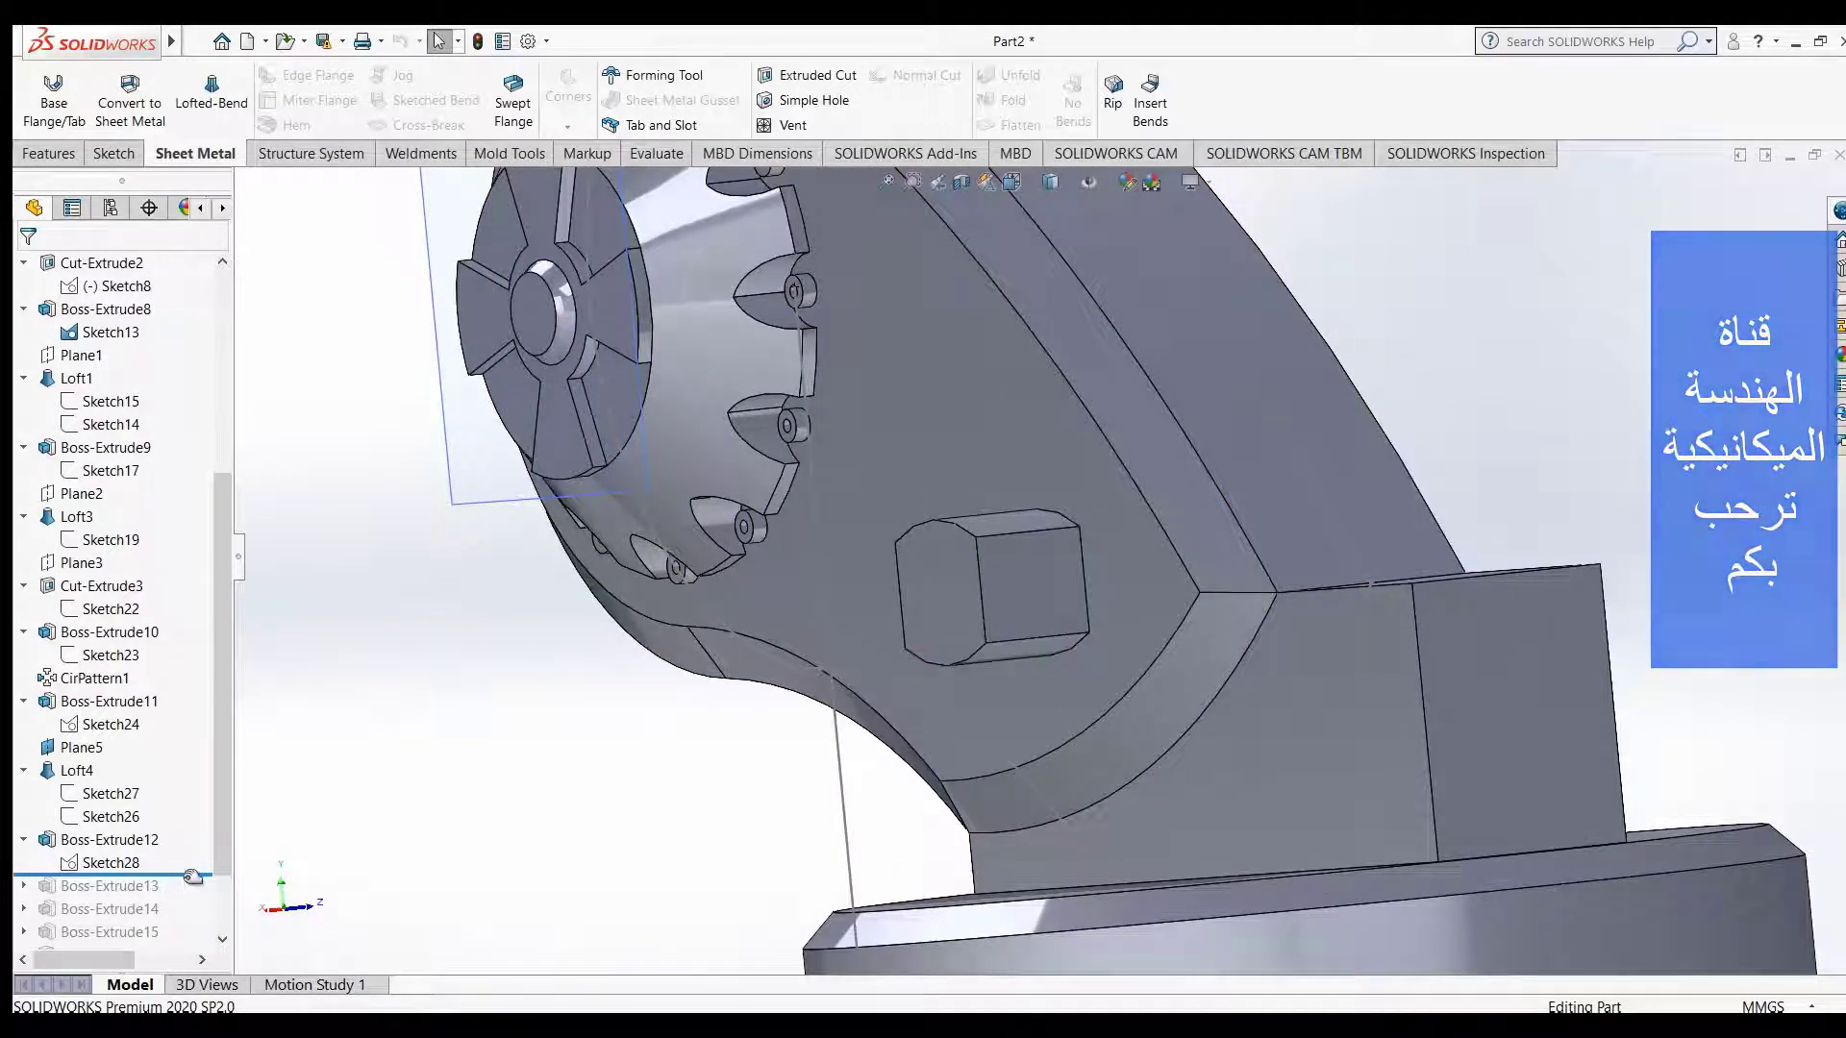
left_click_drag(190, 878, 191, 899)
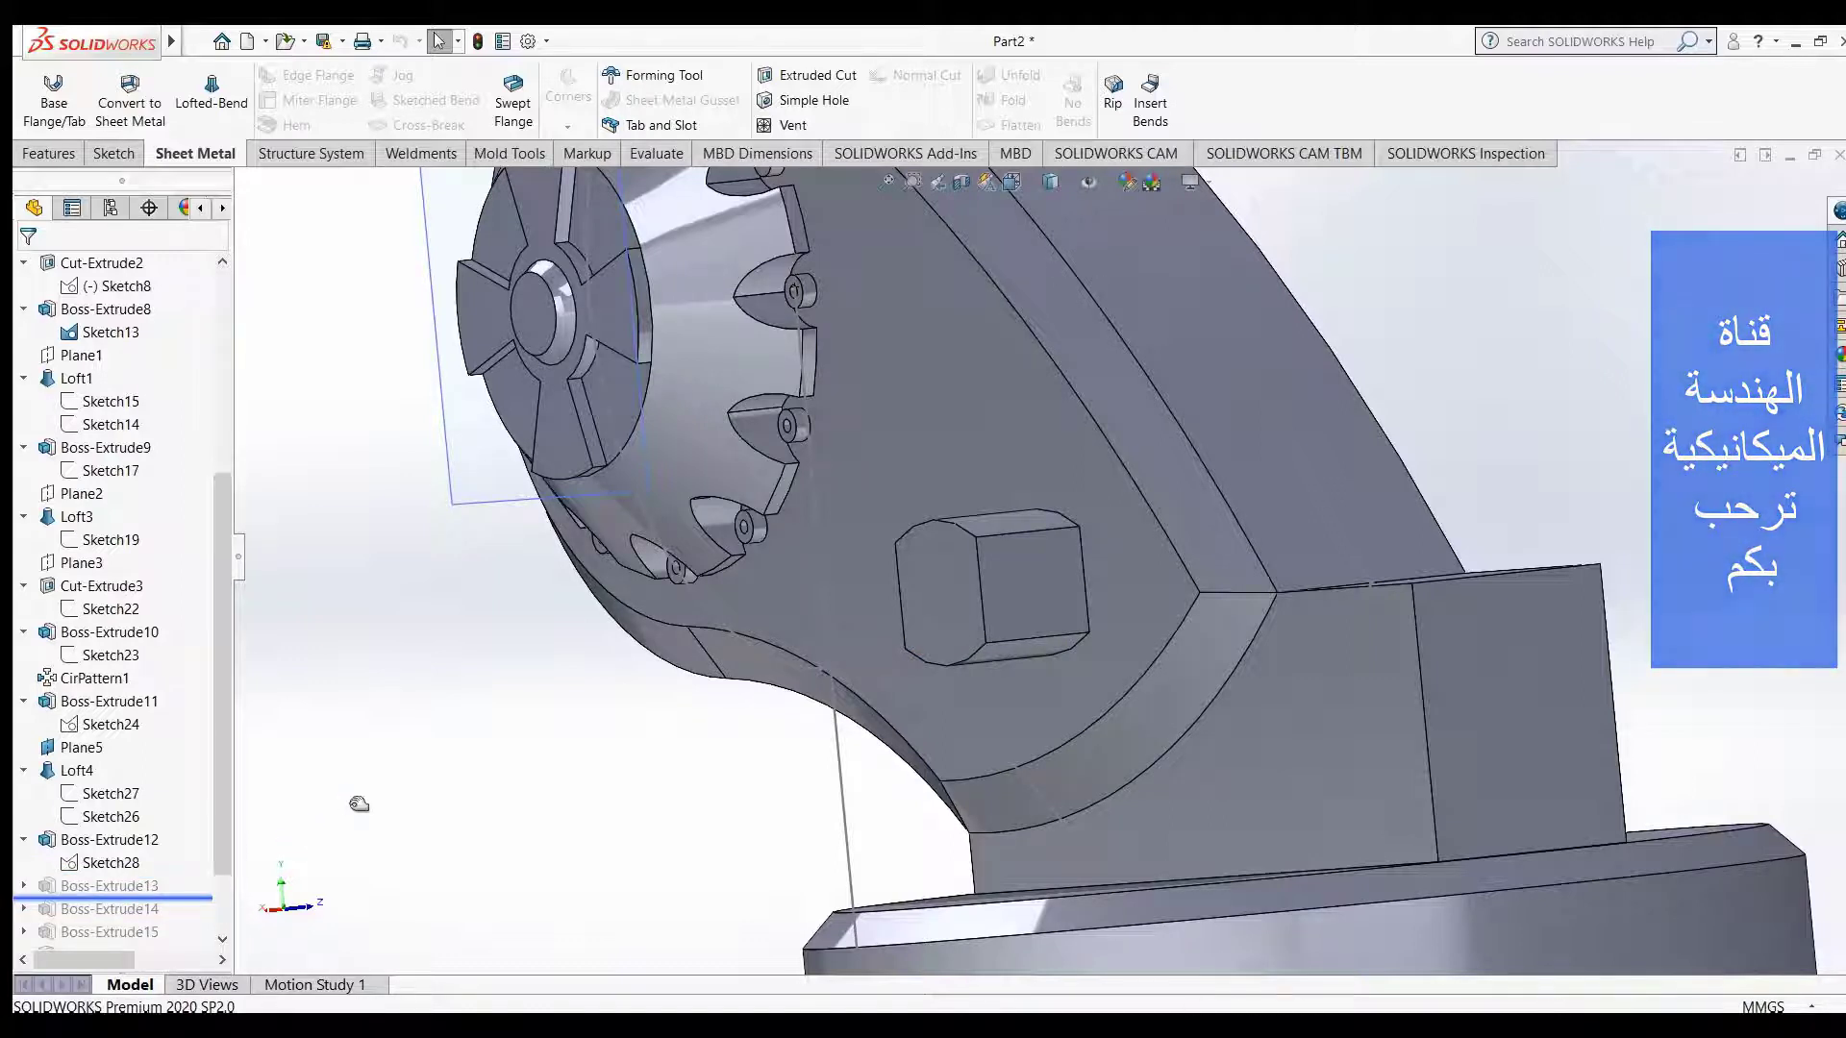
- Inspect Boss-Extrude13's Sketch29 straight on, then roll forward through Boss-Extrude14
scroll(1085, 596, "down", 2)
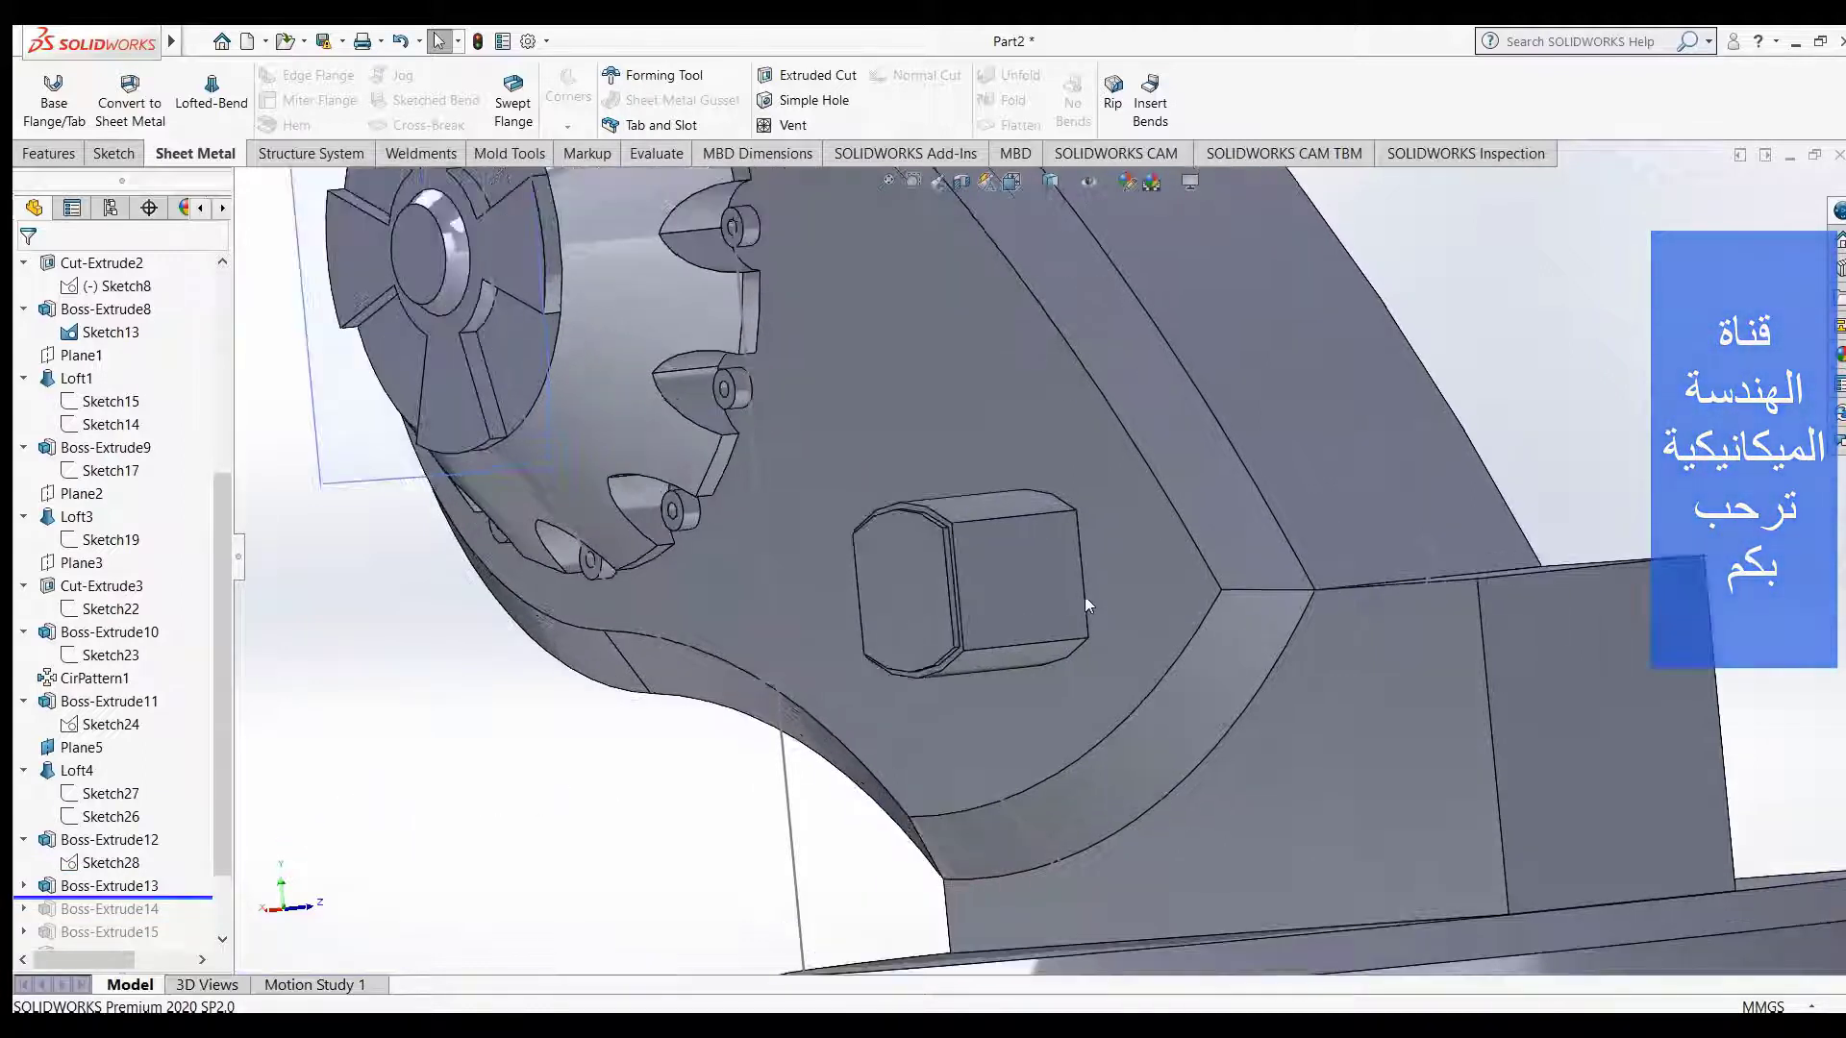
scroll(1047, 588, "down", 1)
scroll(1028, 585, "down", 1)
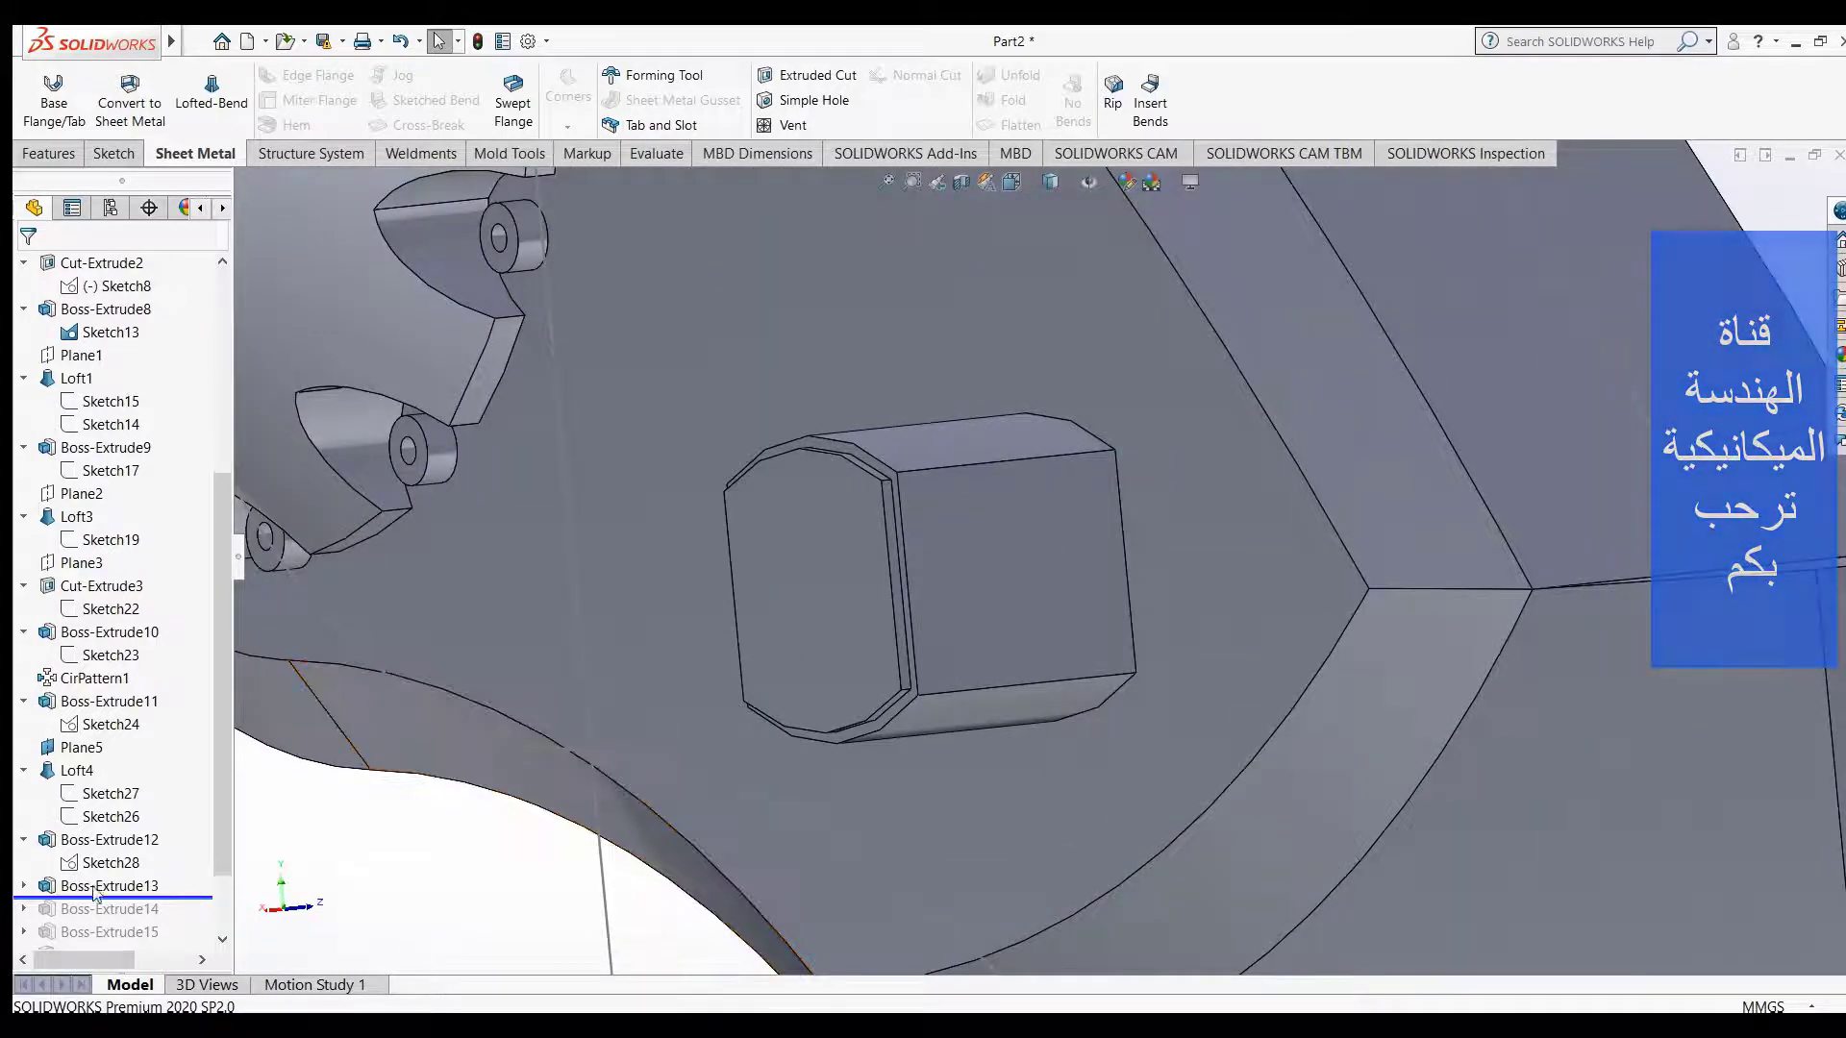
left_click(23, 886)
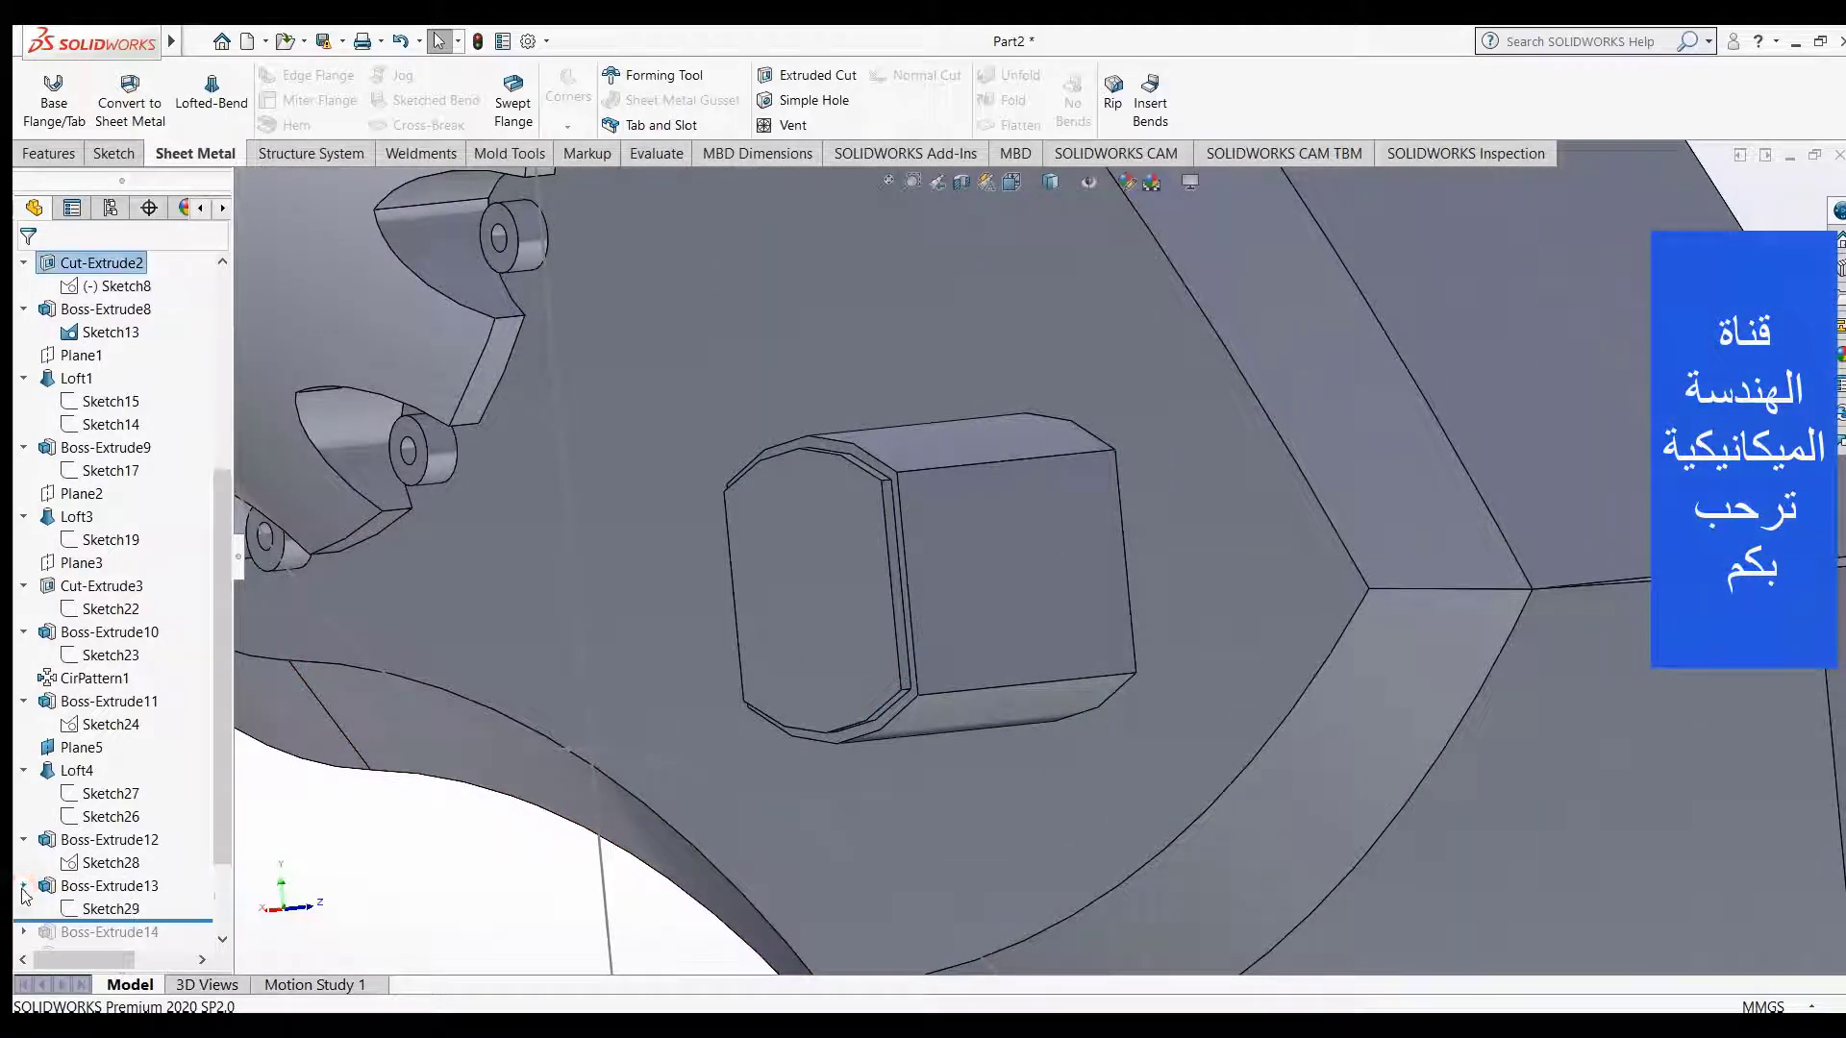
left_click(104, 909)
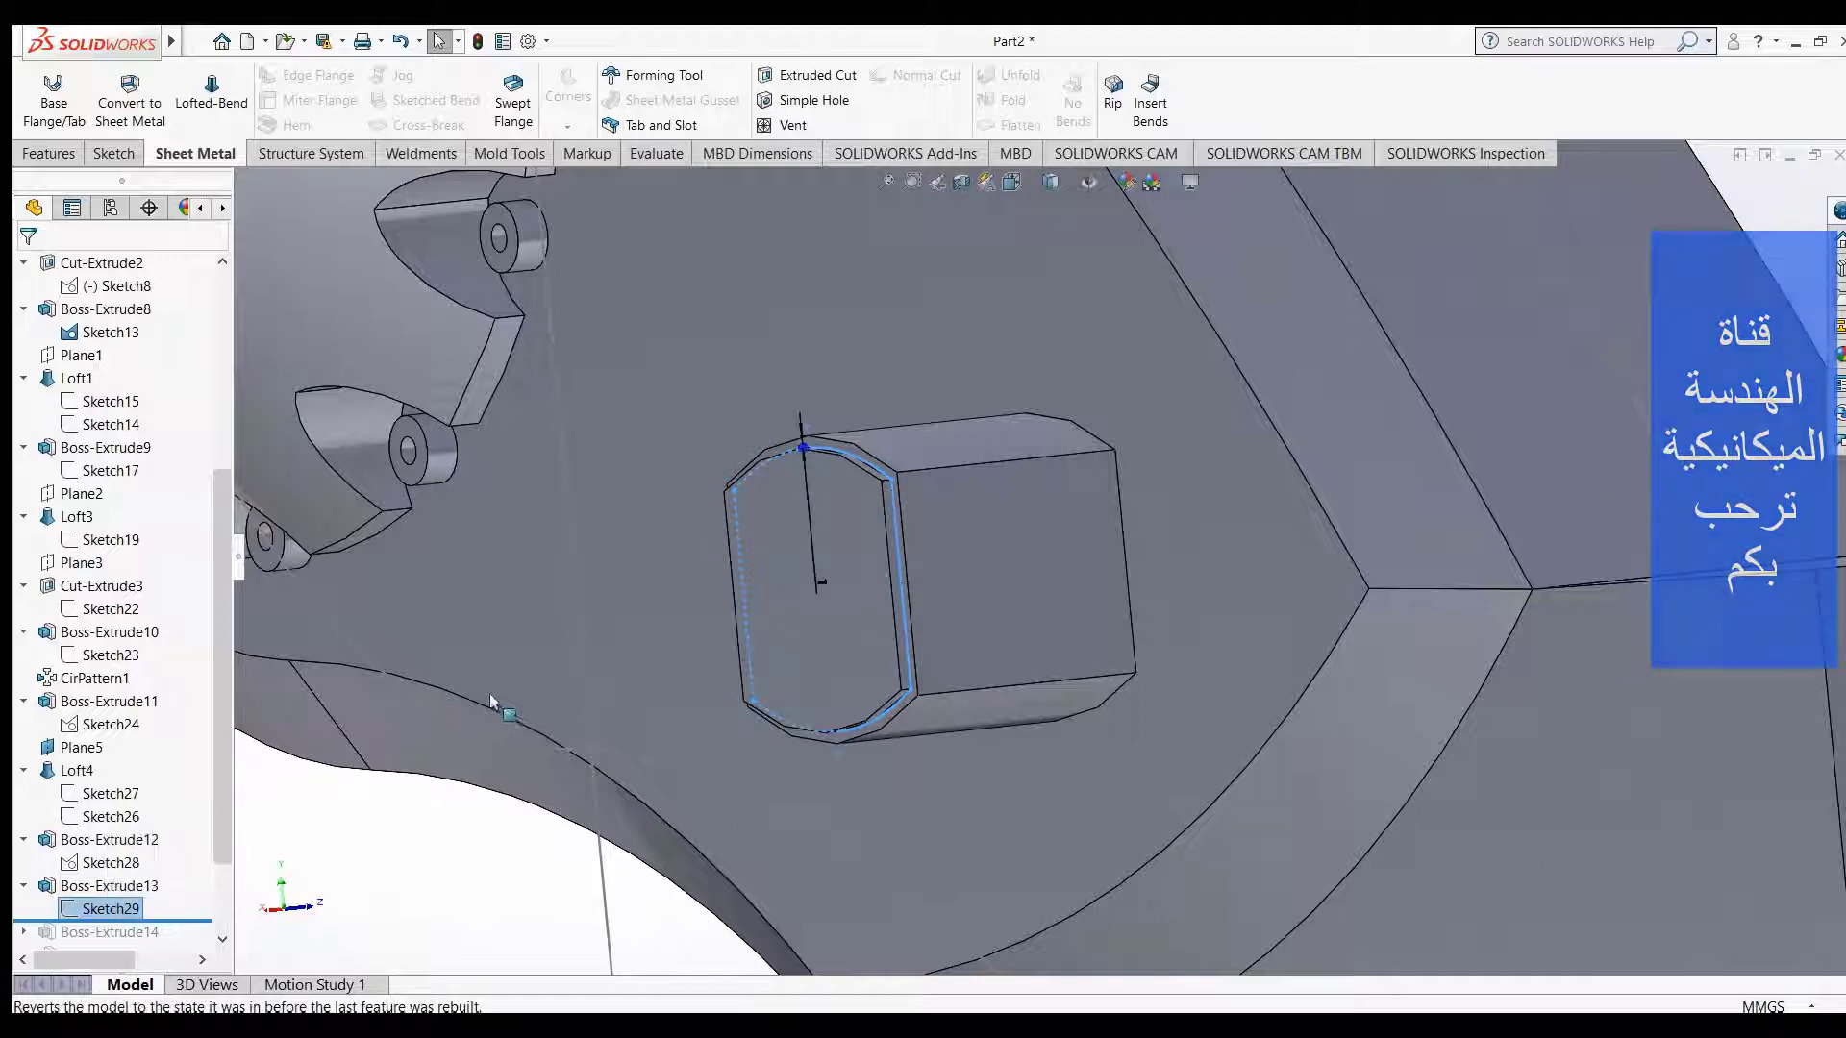
key("ctrl+8")
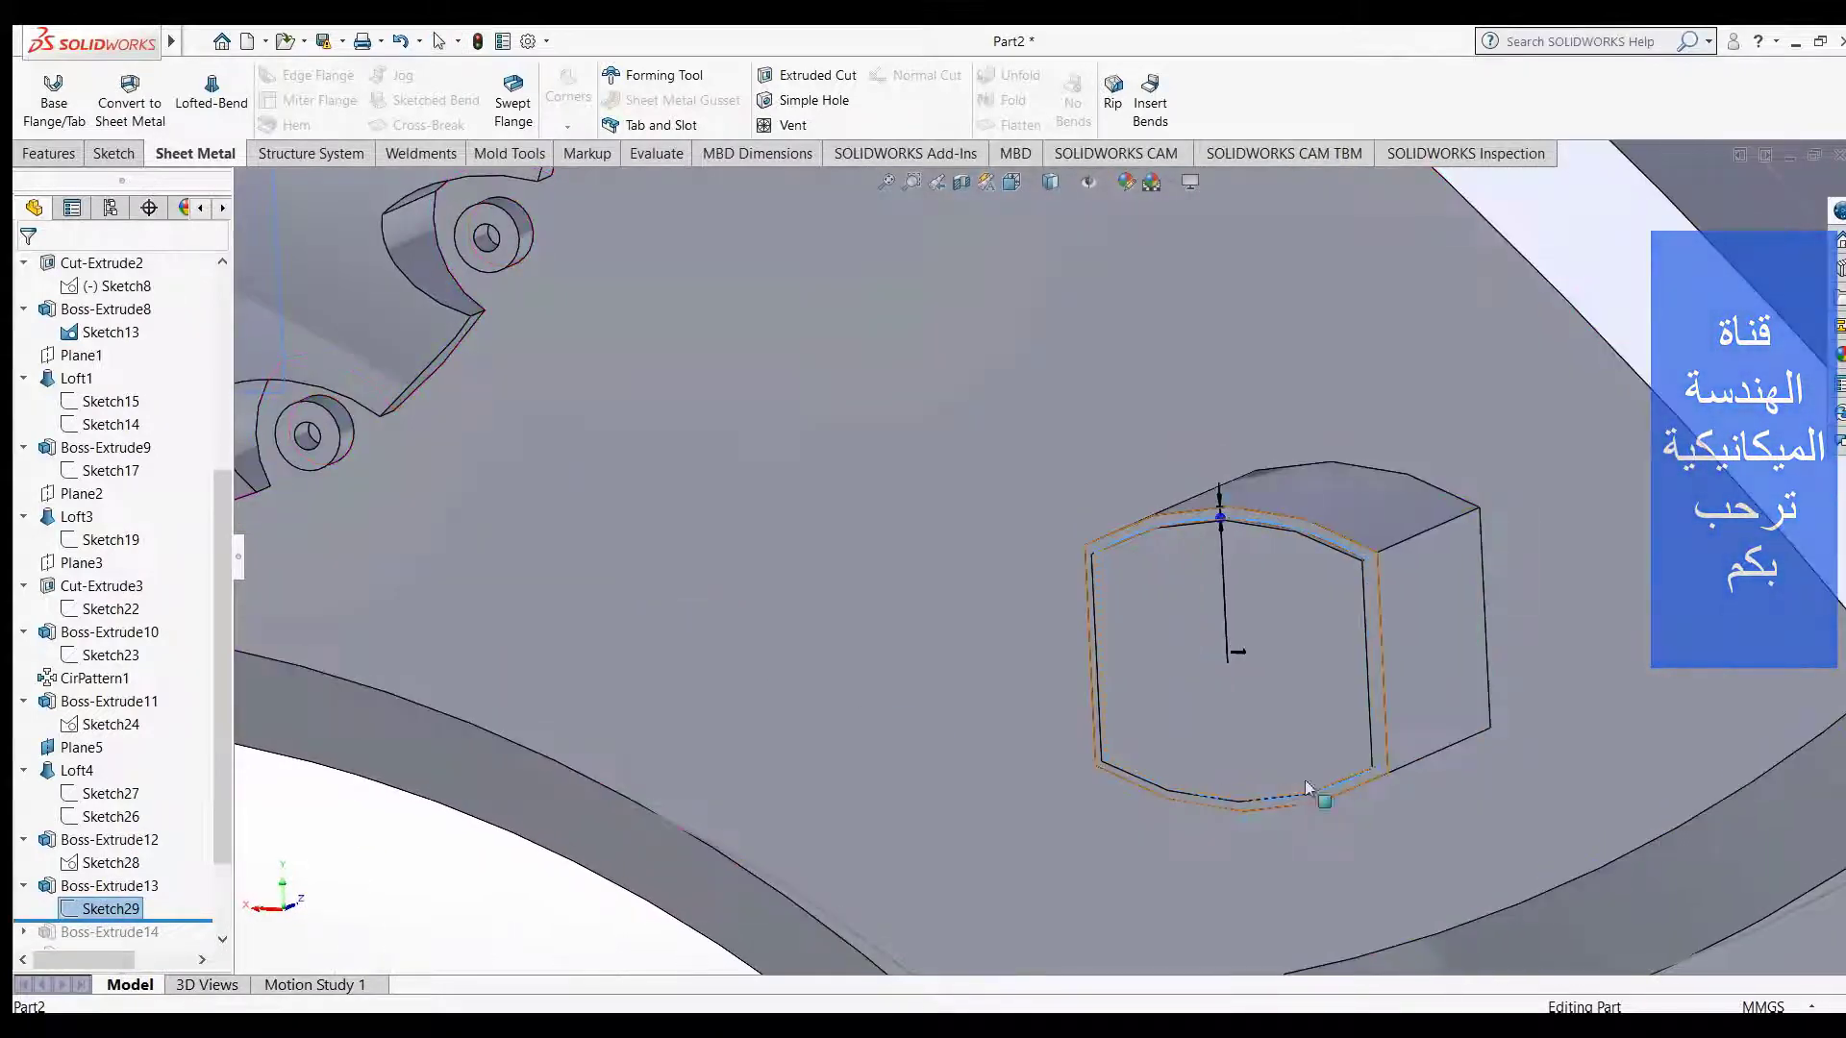
mouse_move(1248, 671)
middle_mouse_down()
mouse_move(1120, 594)
mouse_move(1126, 639)
mouse_move(1183, 668)
middle_mouse_up()
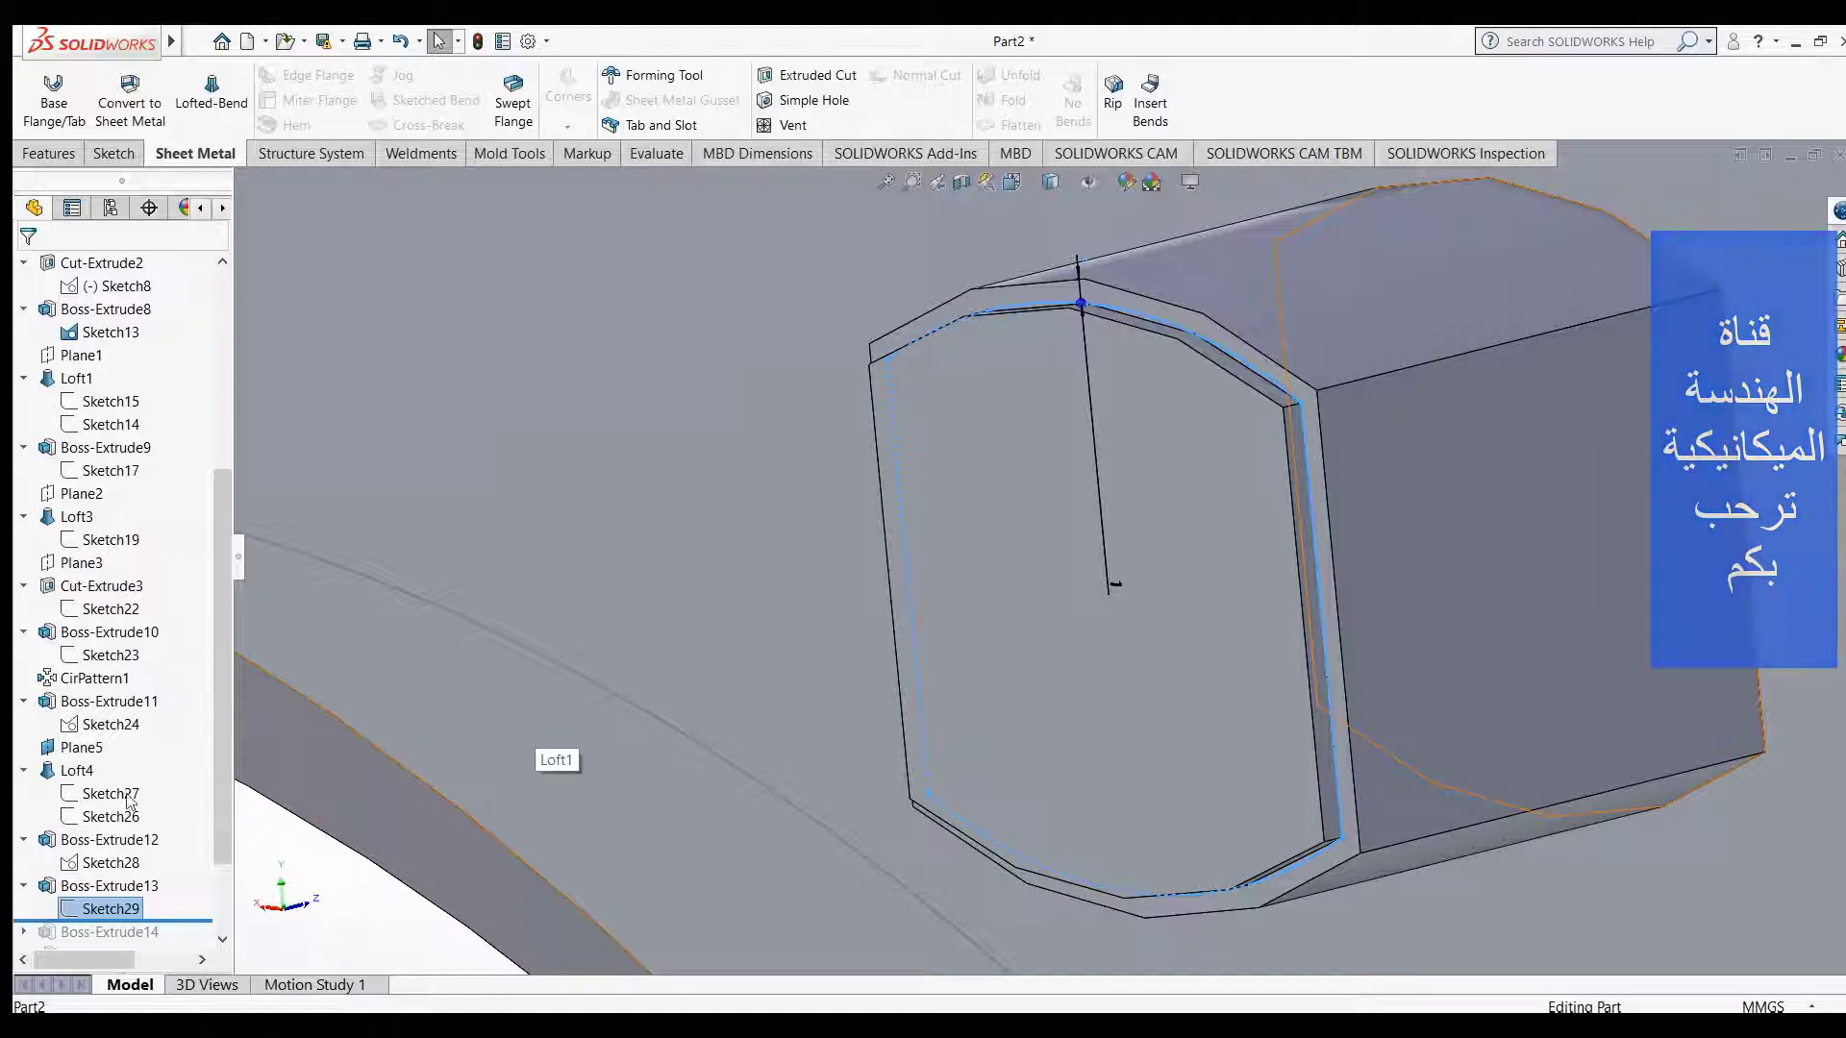
scroll(183, 837, "down", 2)
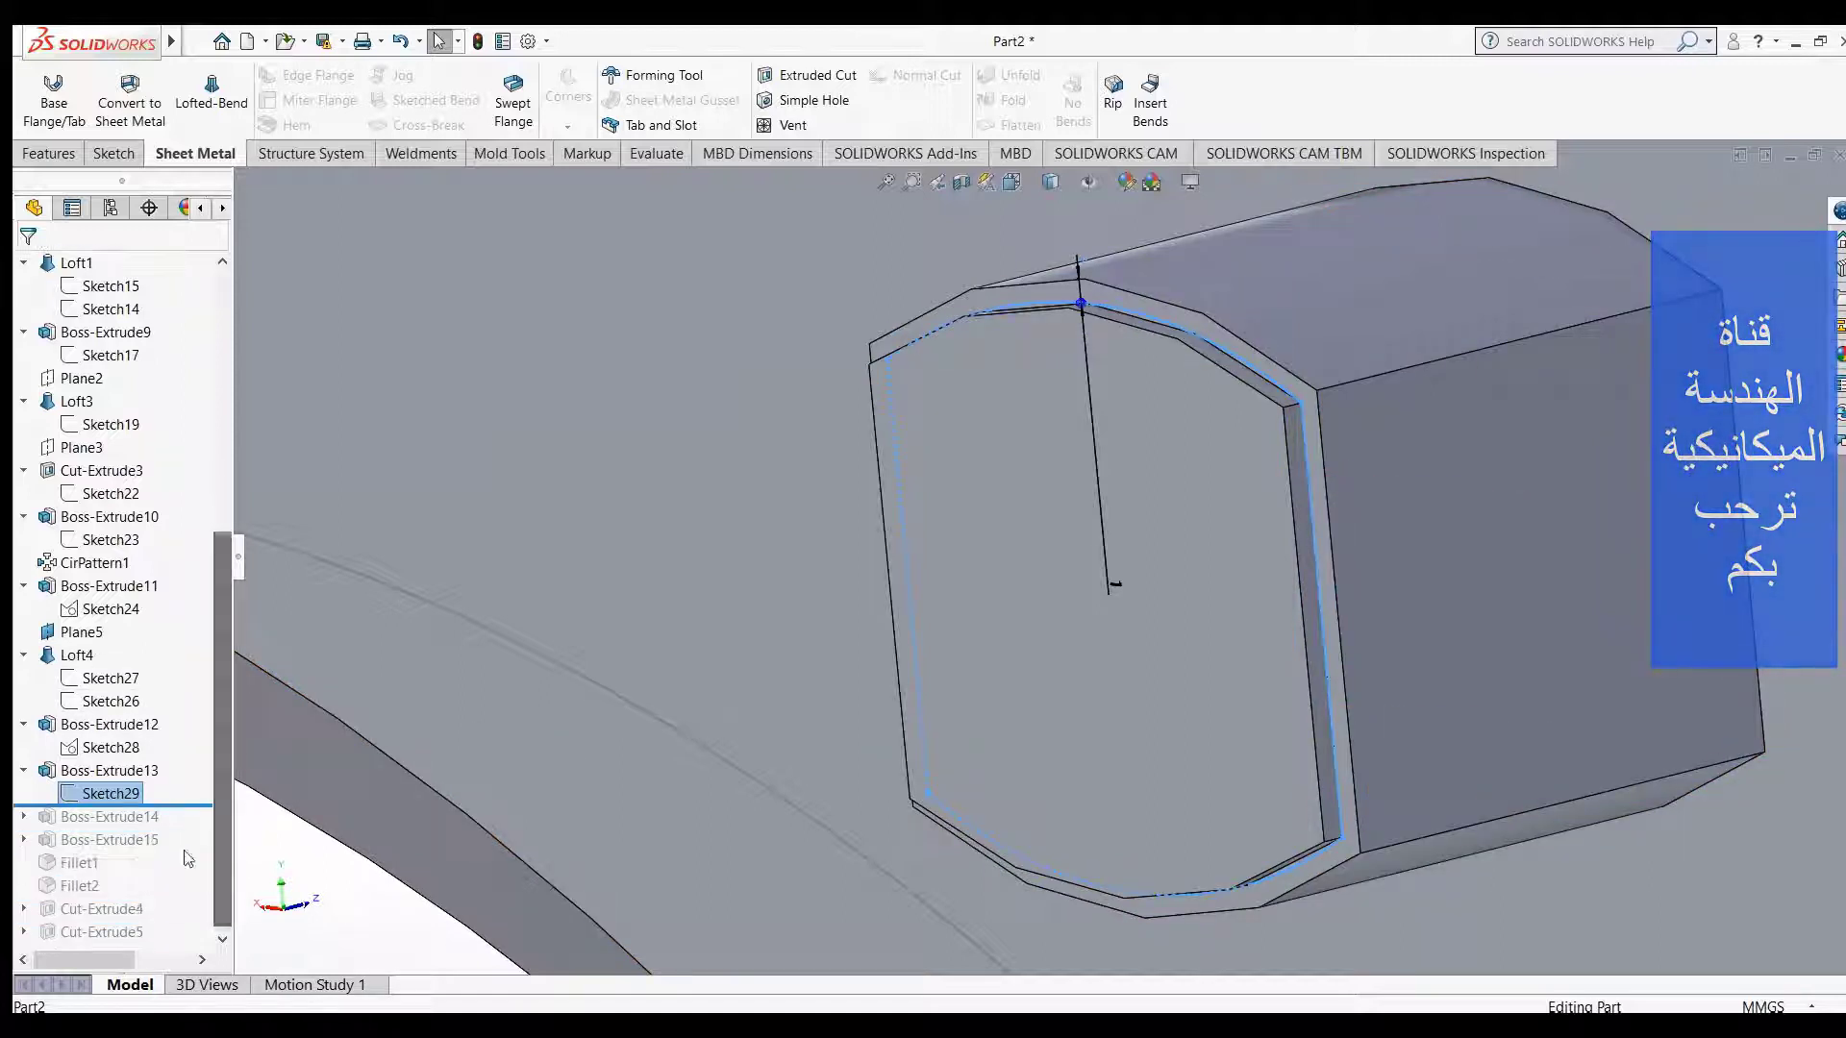
left_click_drag(168, 805, 162, 823)
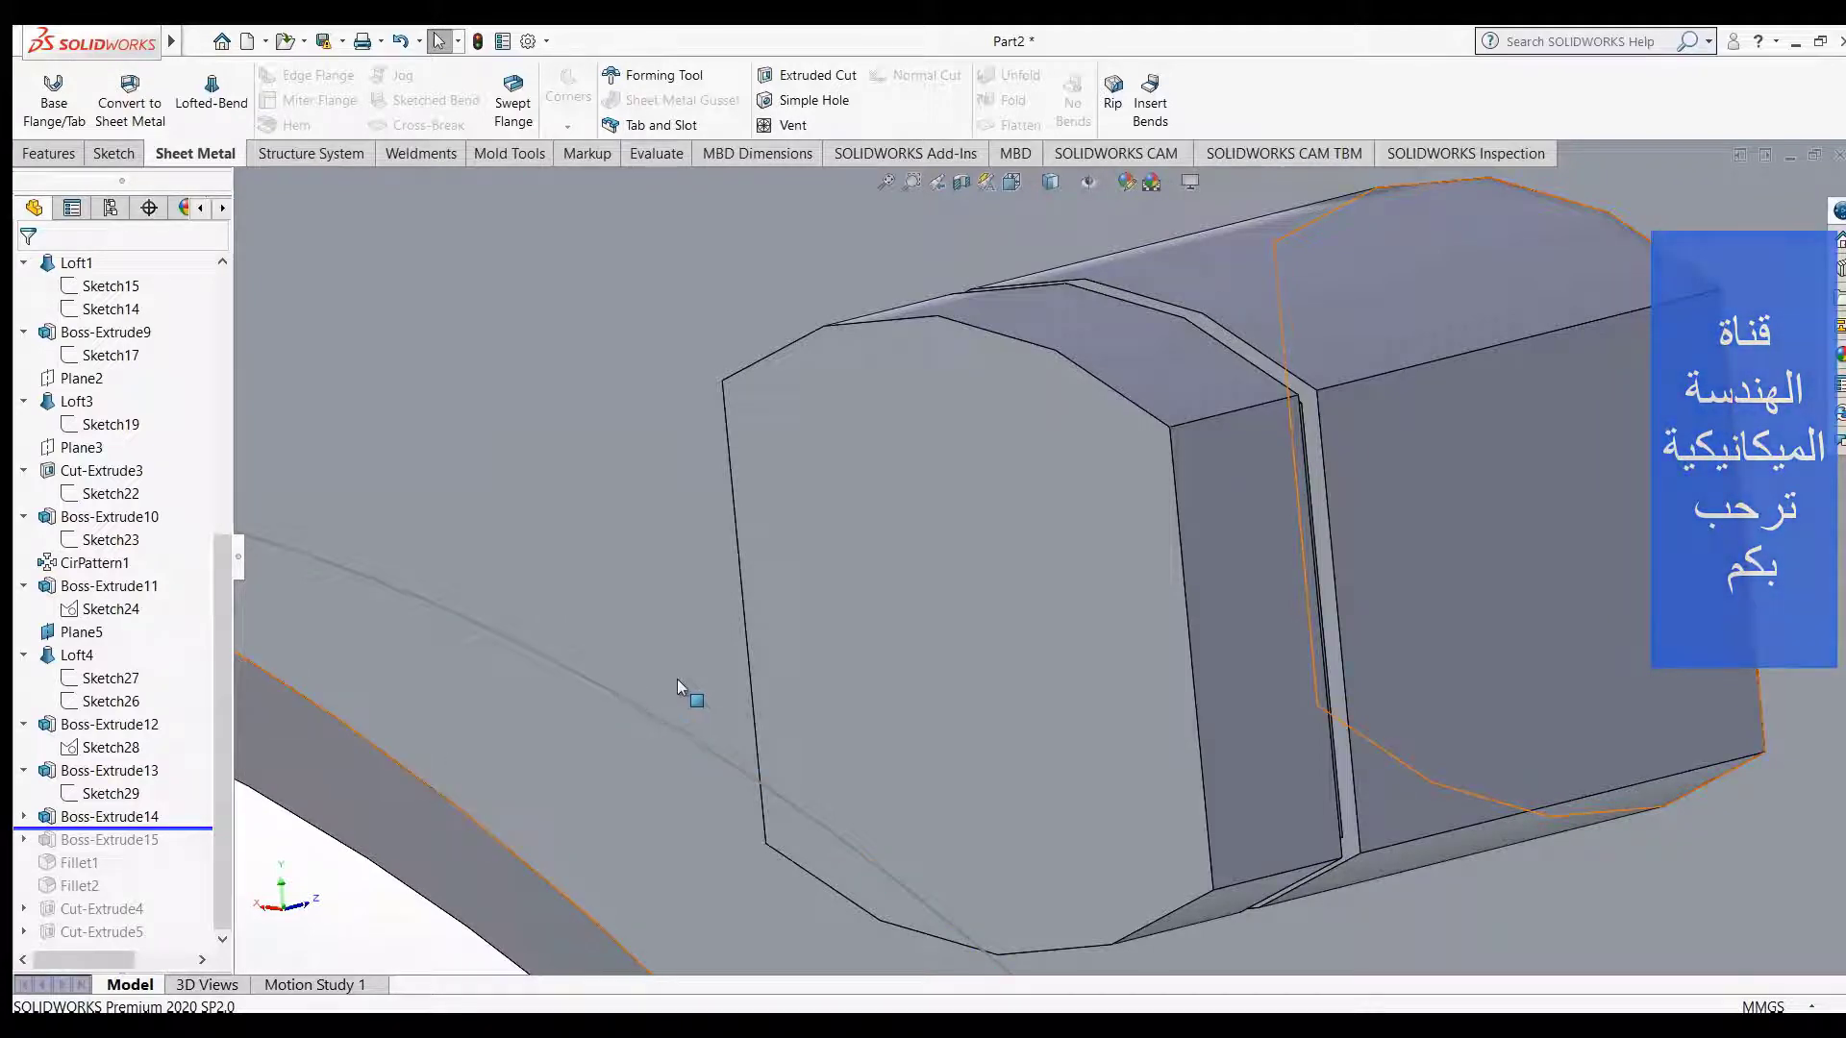
- Show Boss-Extrude14's Sketch30, then roll forward through Boss-Extrude15, toggling once to compare
mouse_move(682, 687)
middle_mouse_down()
mouse_move(624, 655)
mouse_move(669, 674)
middle_mouse_up()
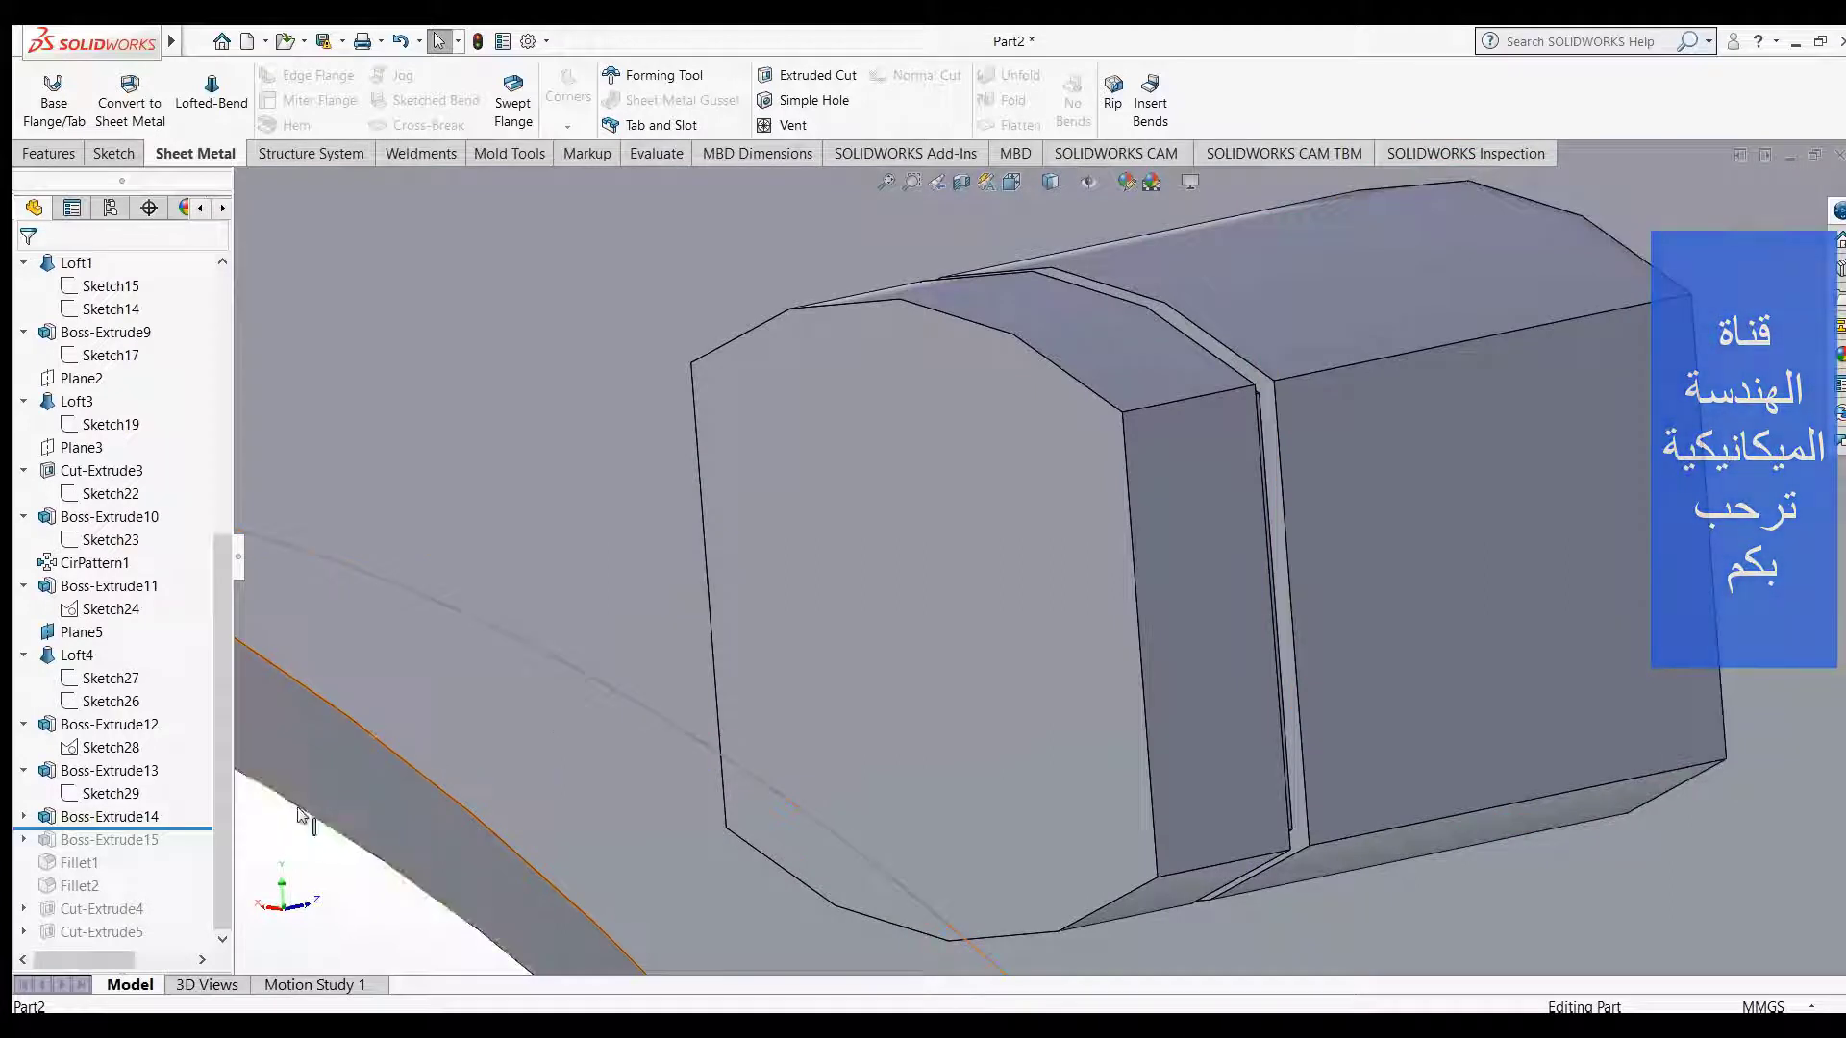
left_click(24, 817)
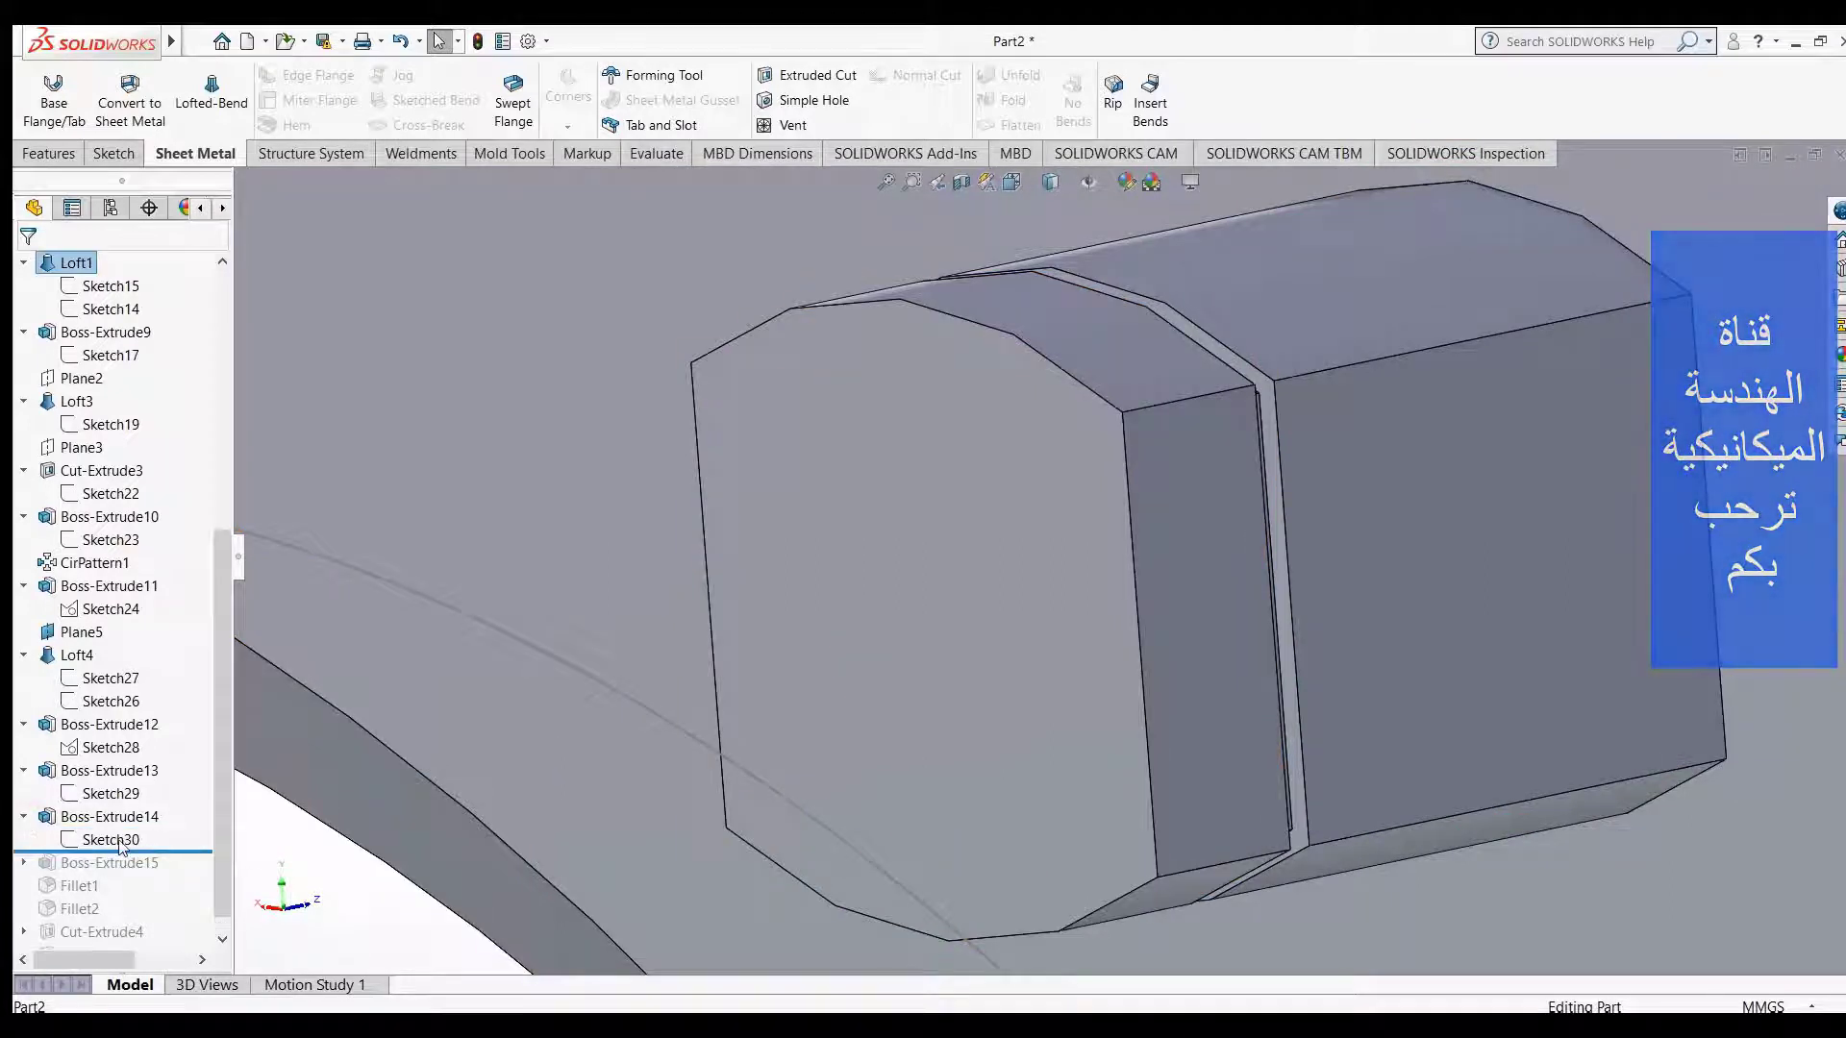
left_click(119, 842)
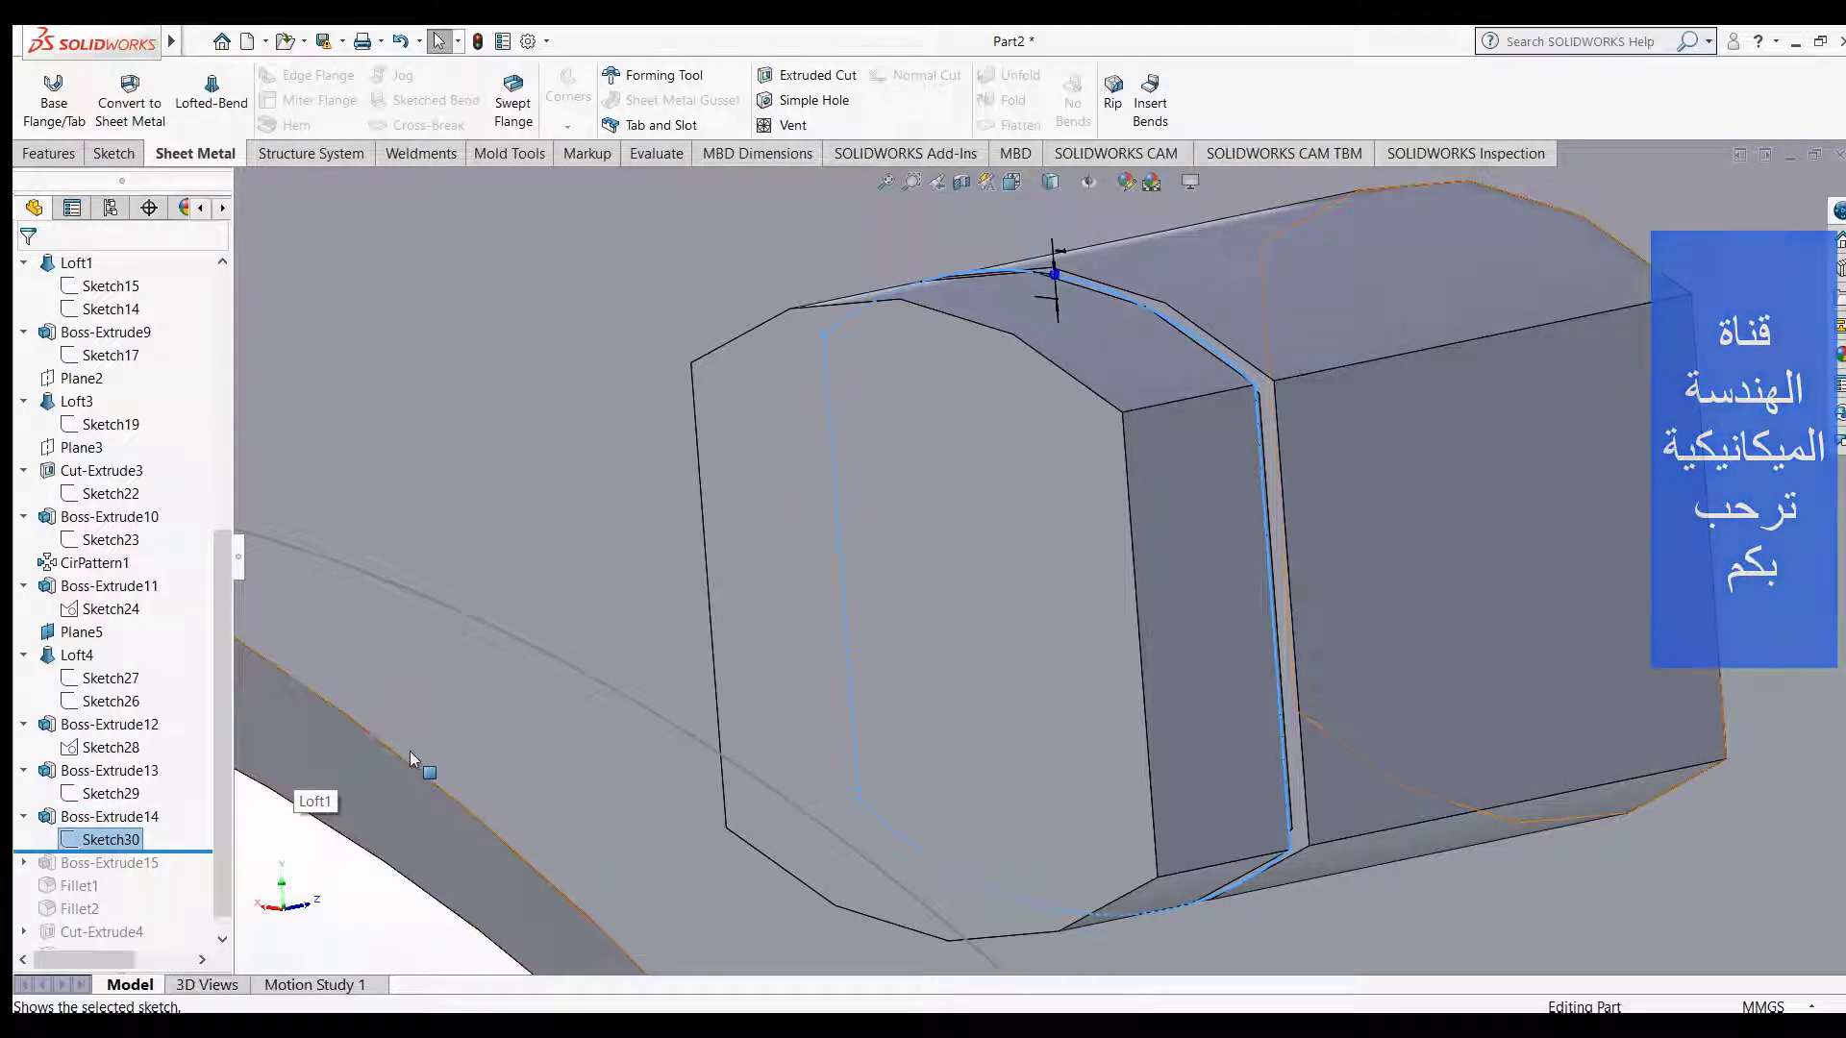
key("z")
left_click_drag(144, 851, 154, 880)
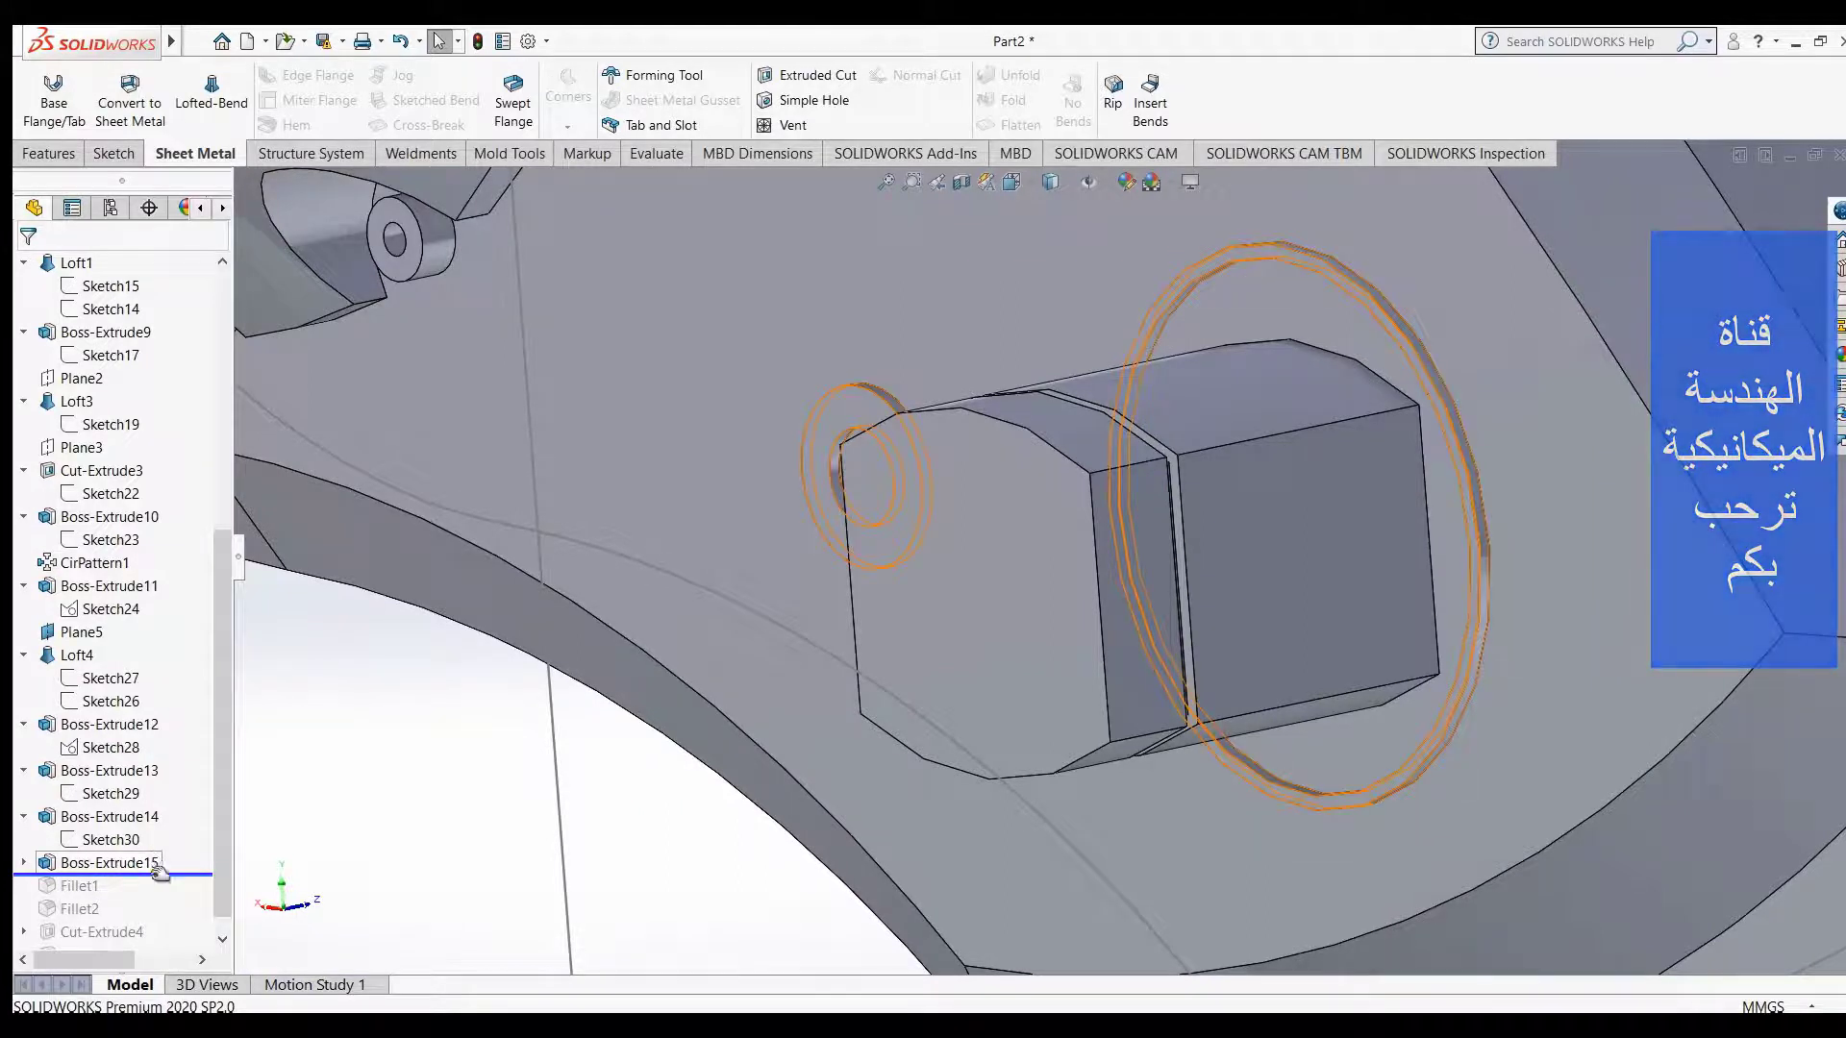
left_click_drag(159, 872, 173, 851)
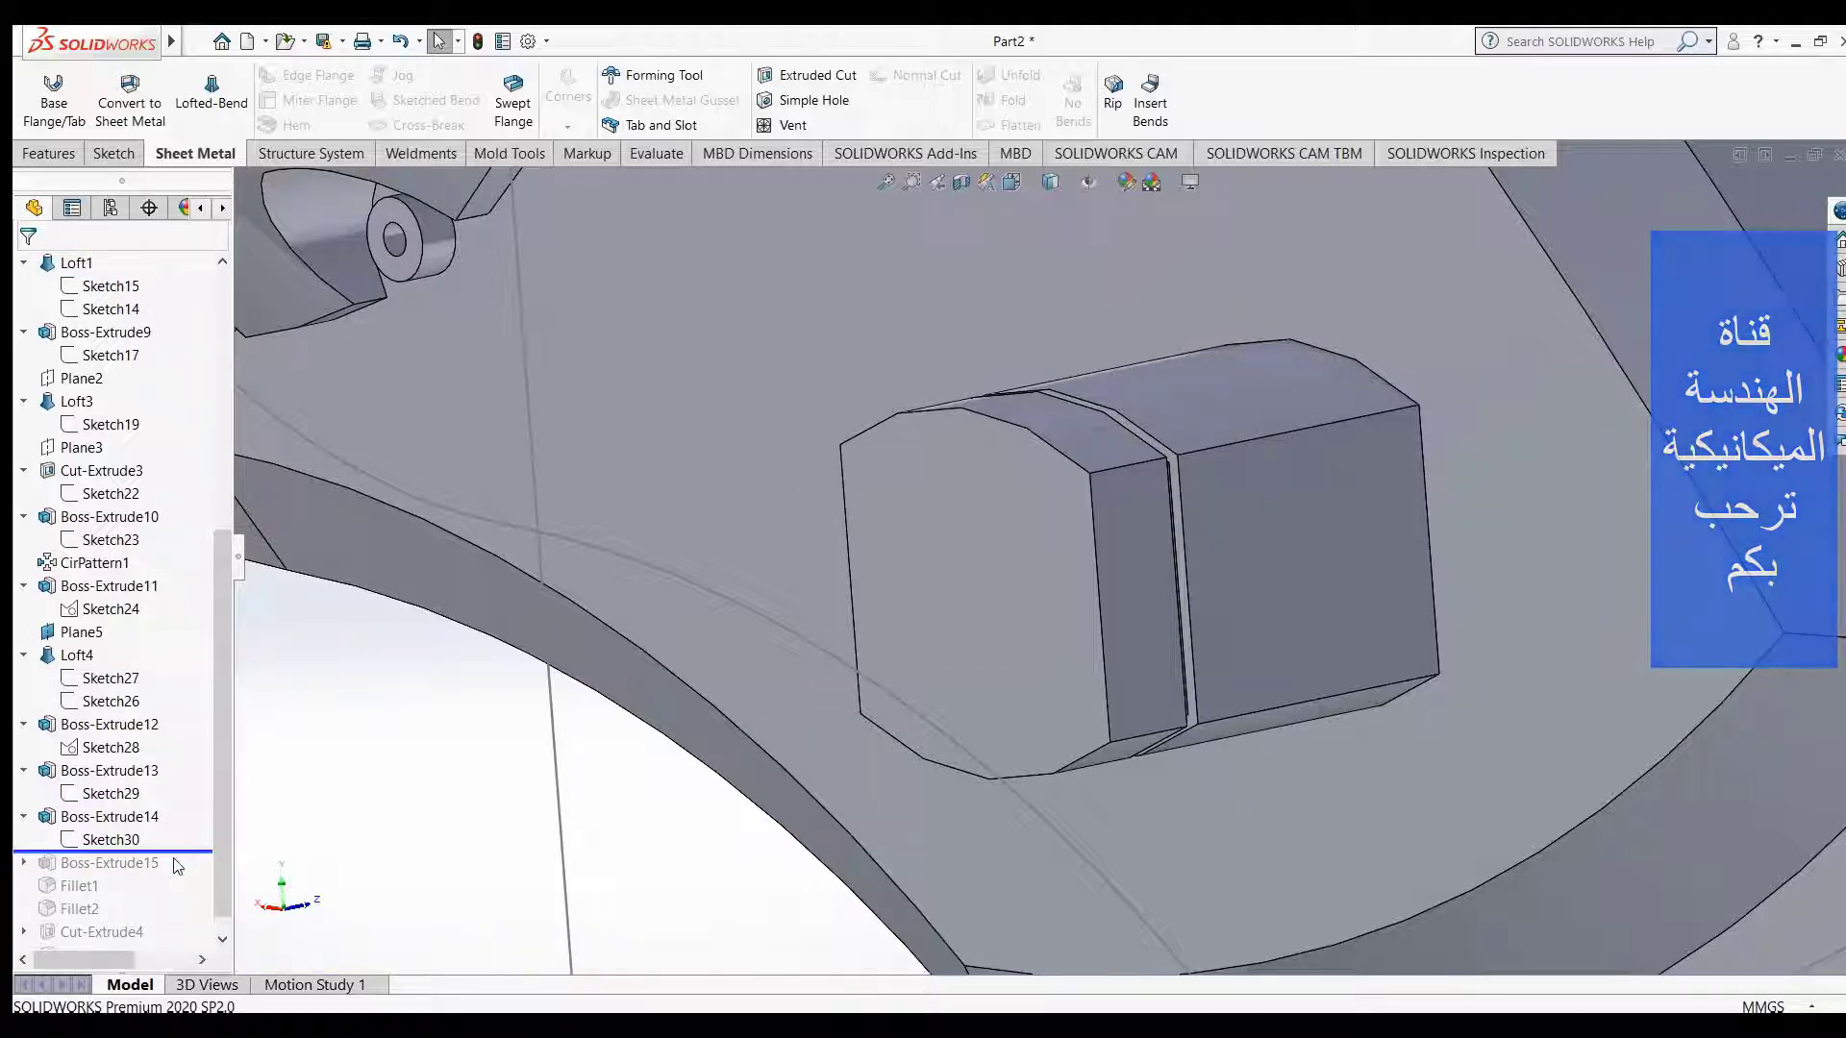
left_click_drag(182, 849, 182, 869)
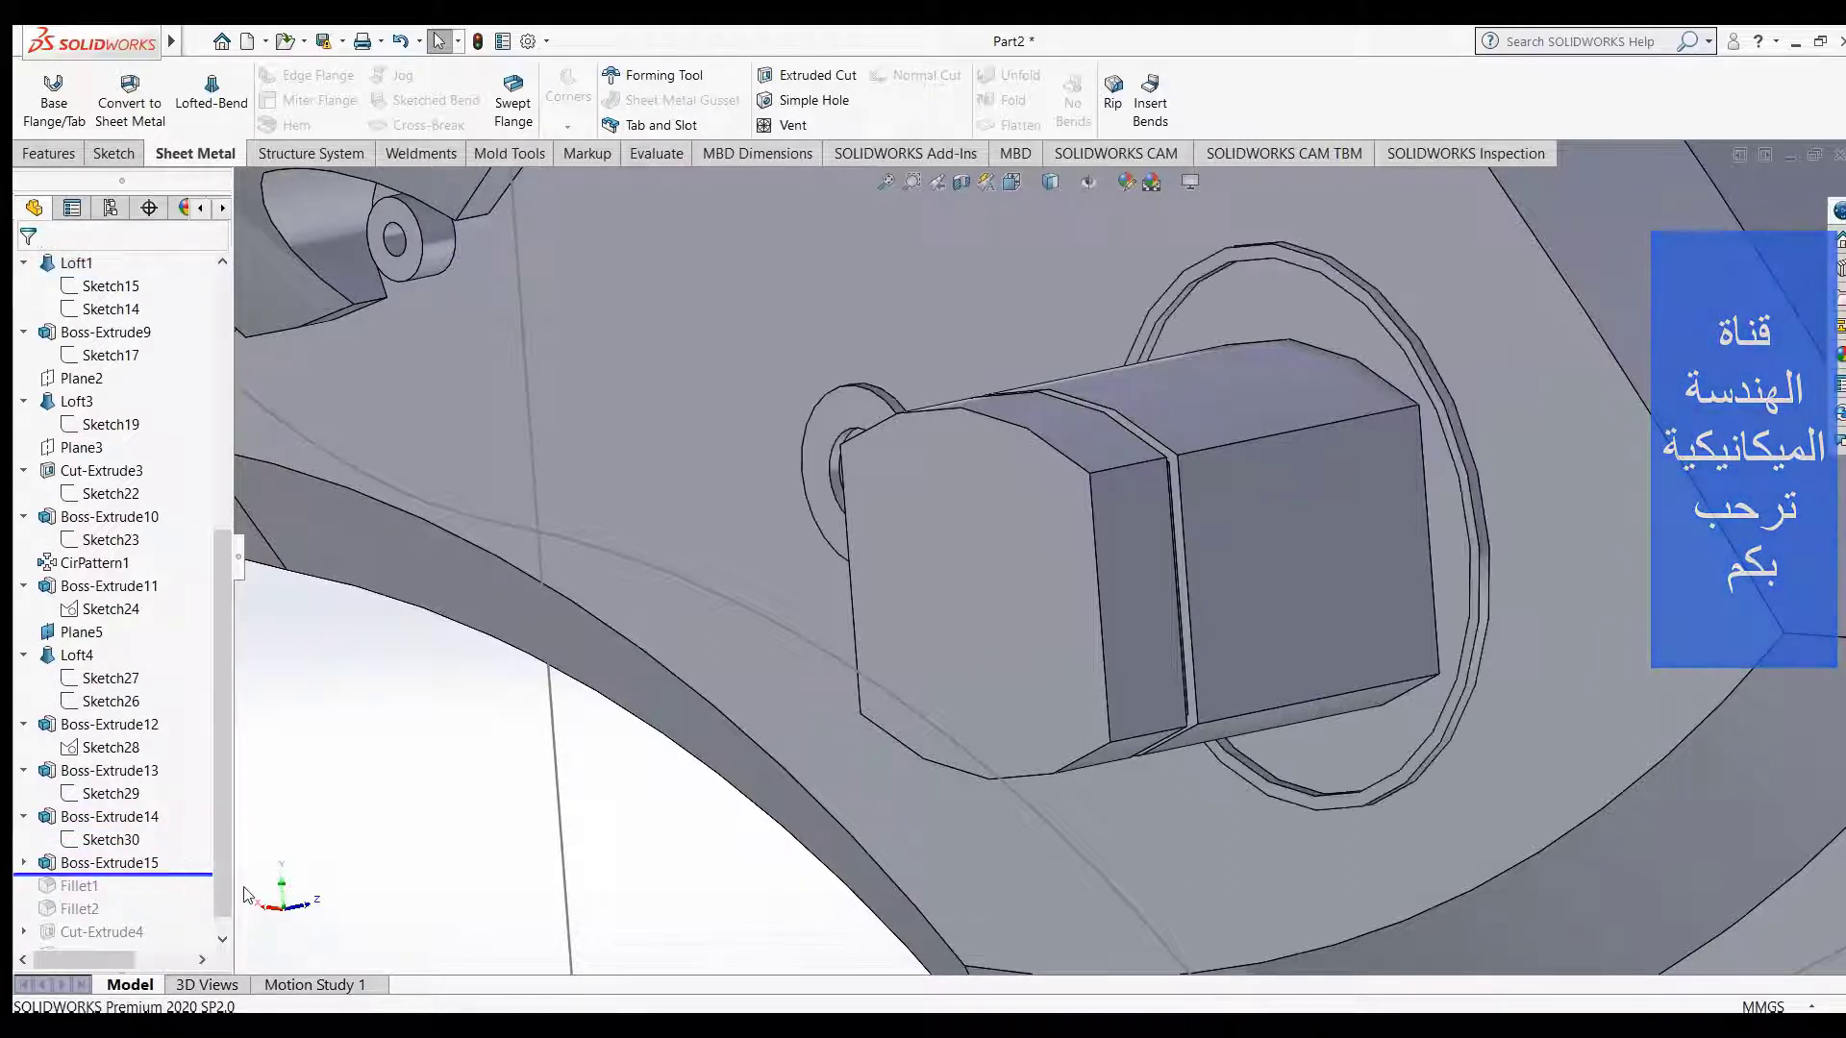
- Expand Boss-Extrude15 and show Sketch31's Ø13 and Ø7 circles, hiding and reshowing once
left_click(23, 863)
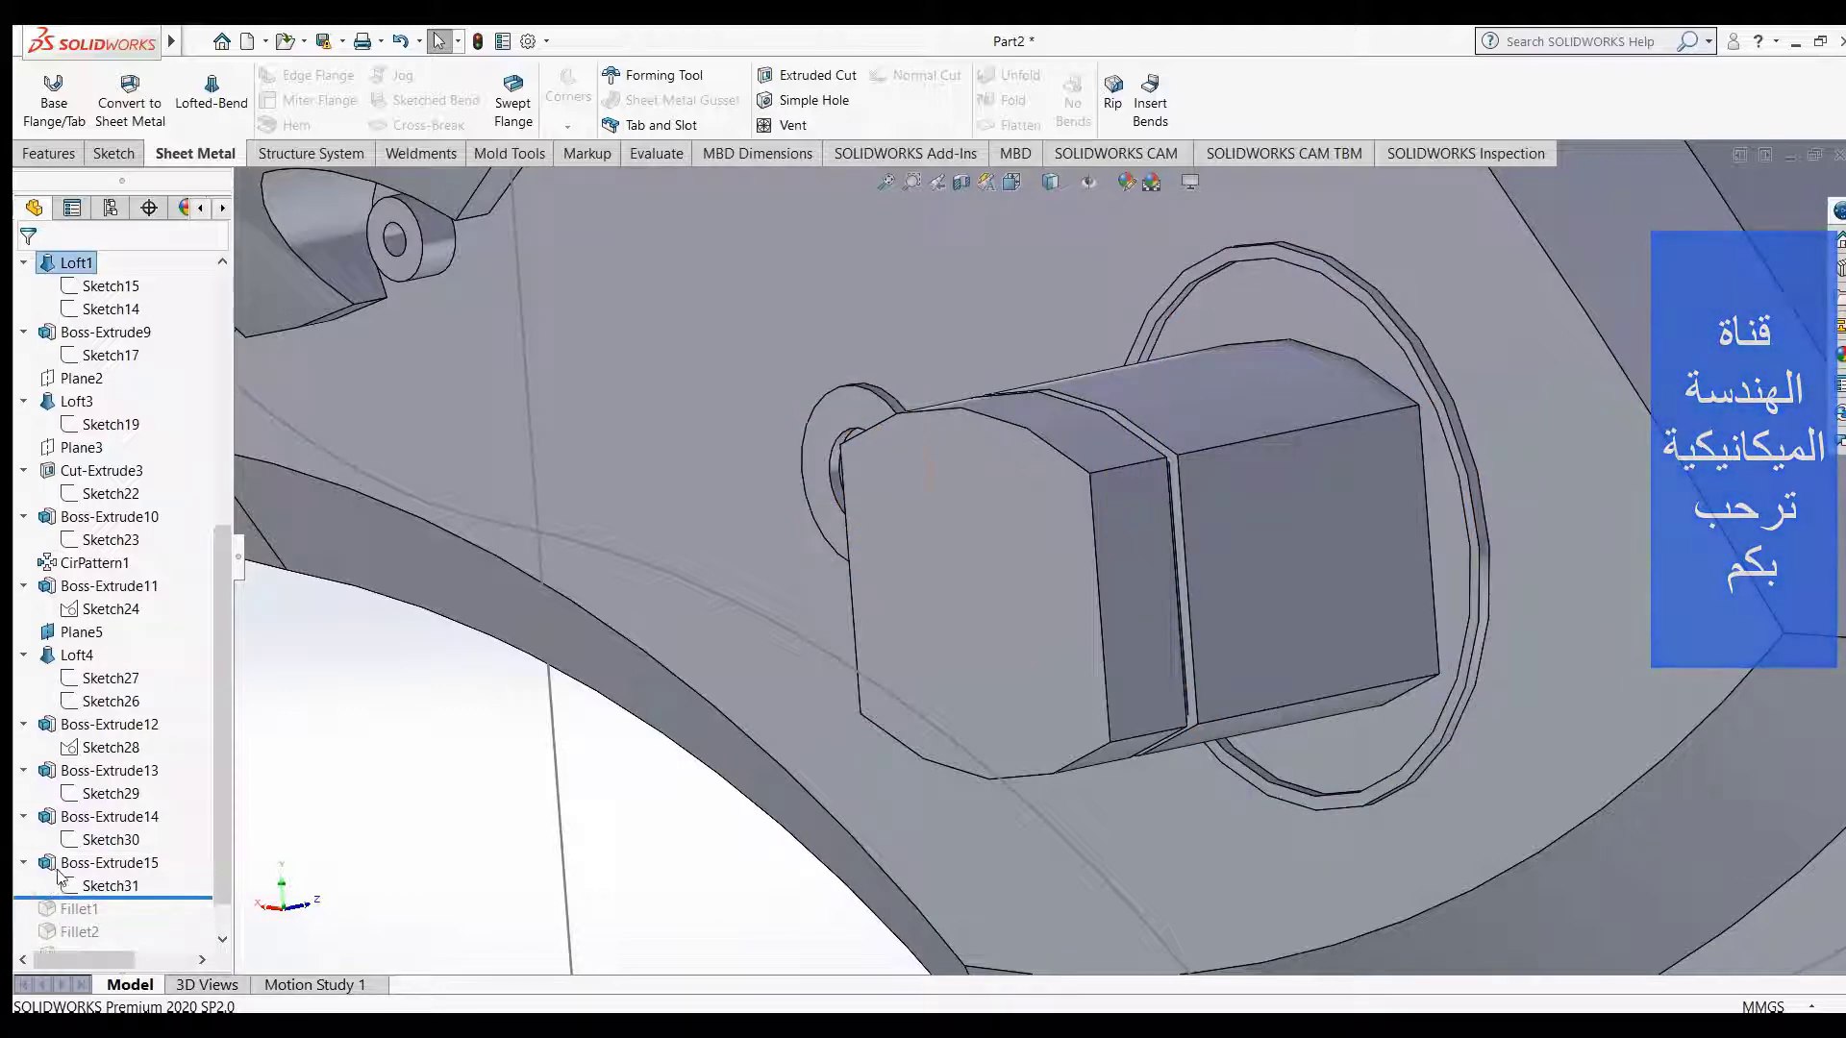
left_click(112, 886)
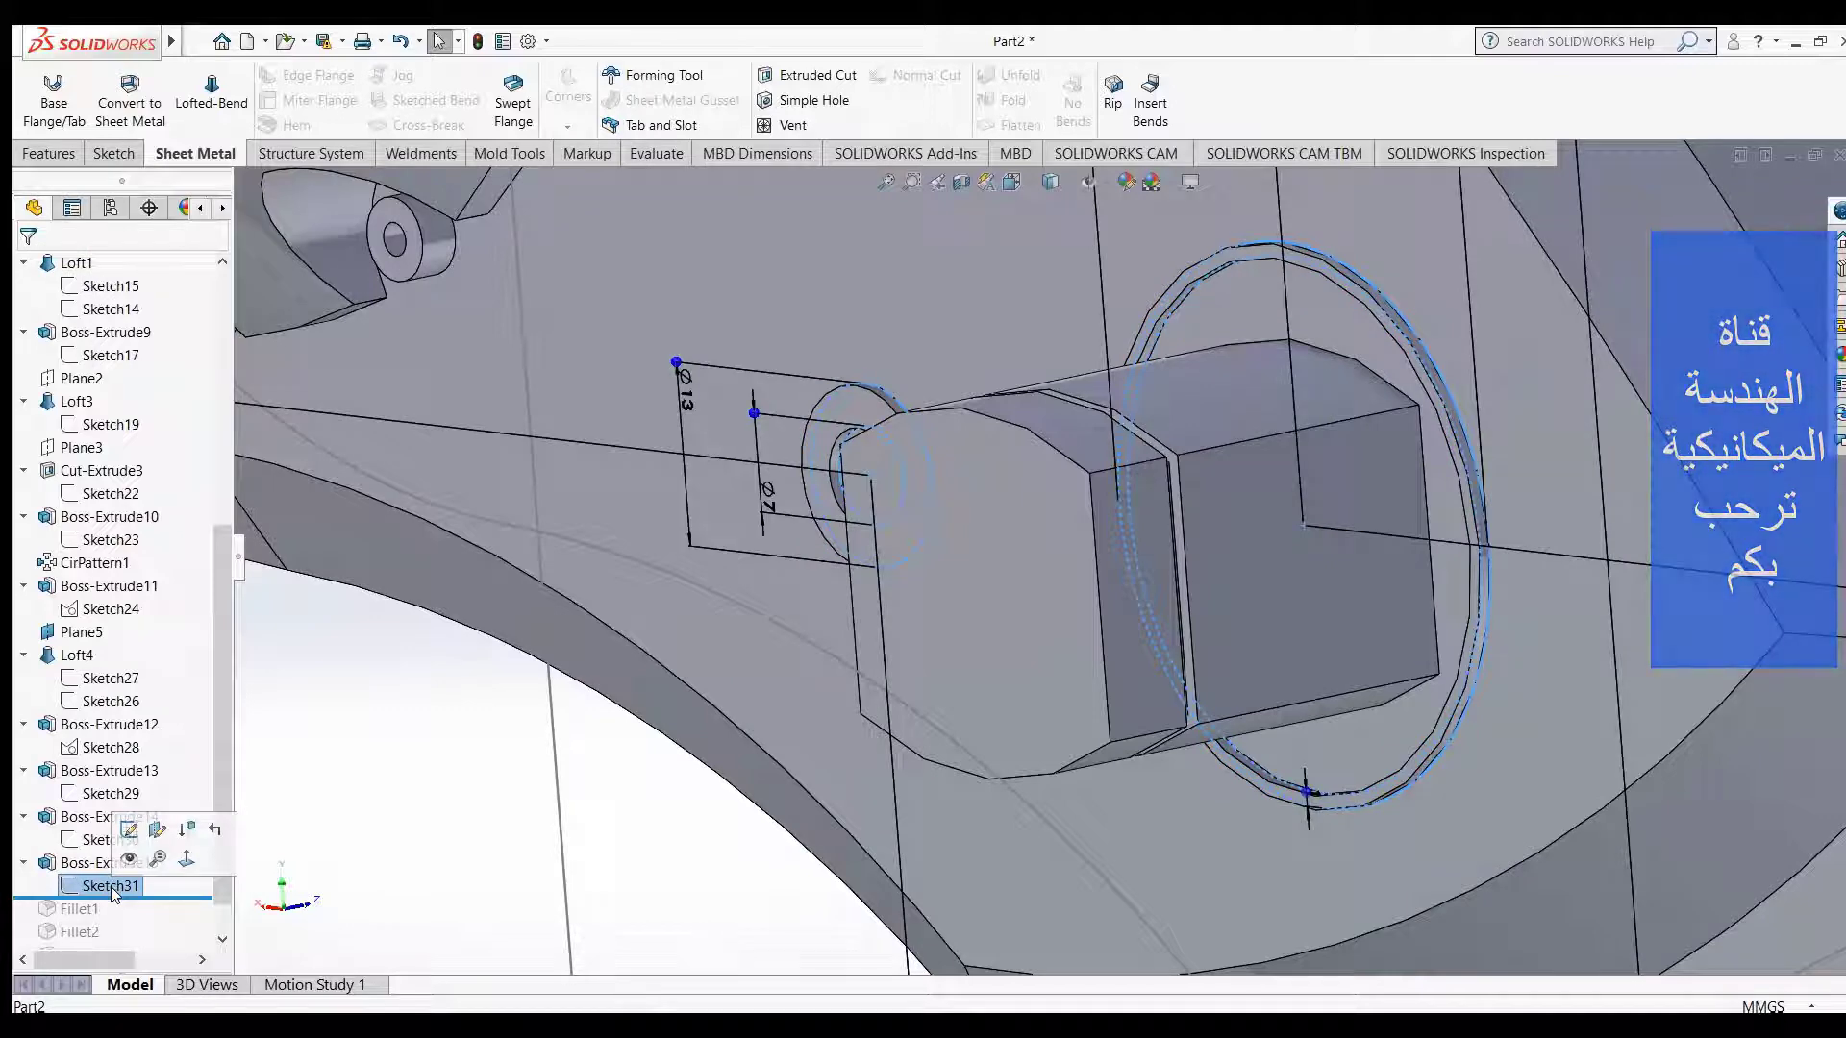
left_click(418, 833)
scroll(474, 771, "down", 3)
scroll(474, 771, "up", 2)
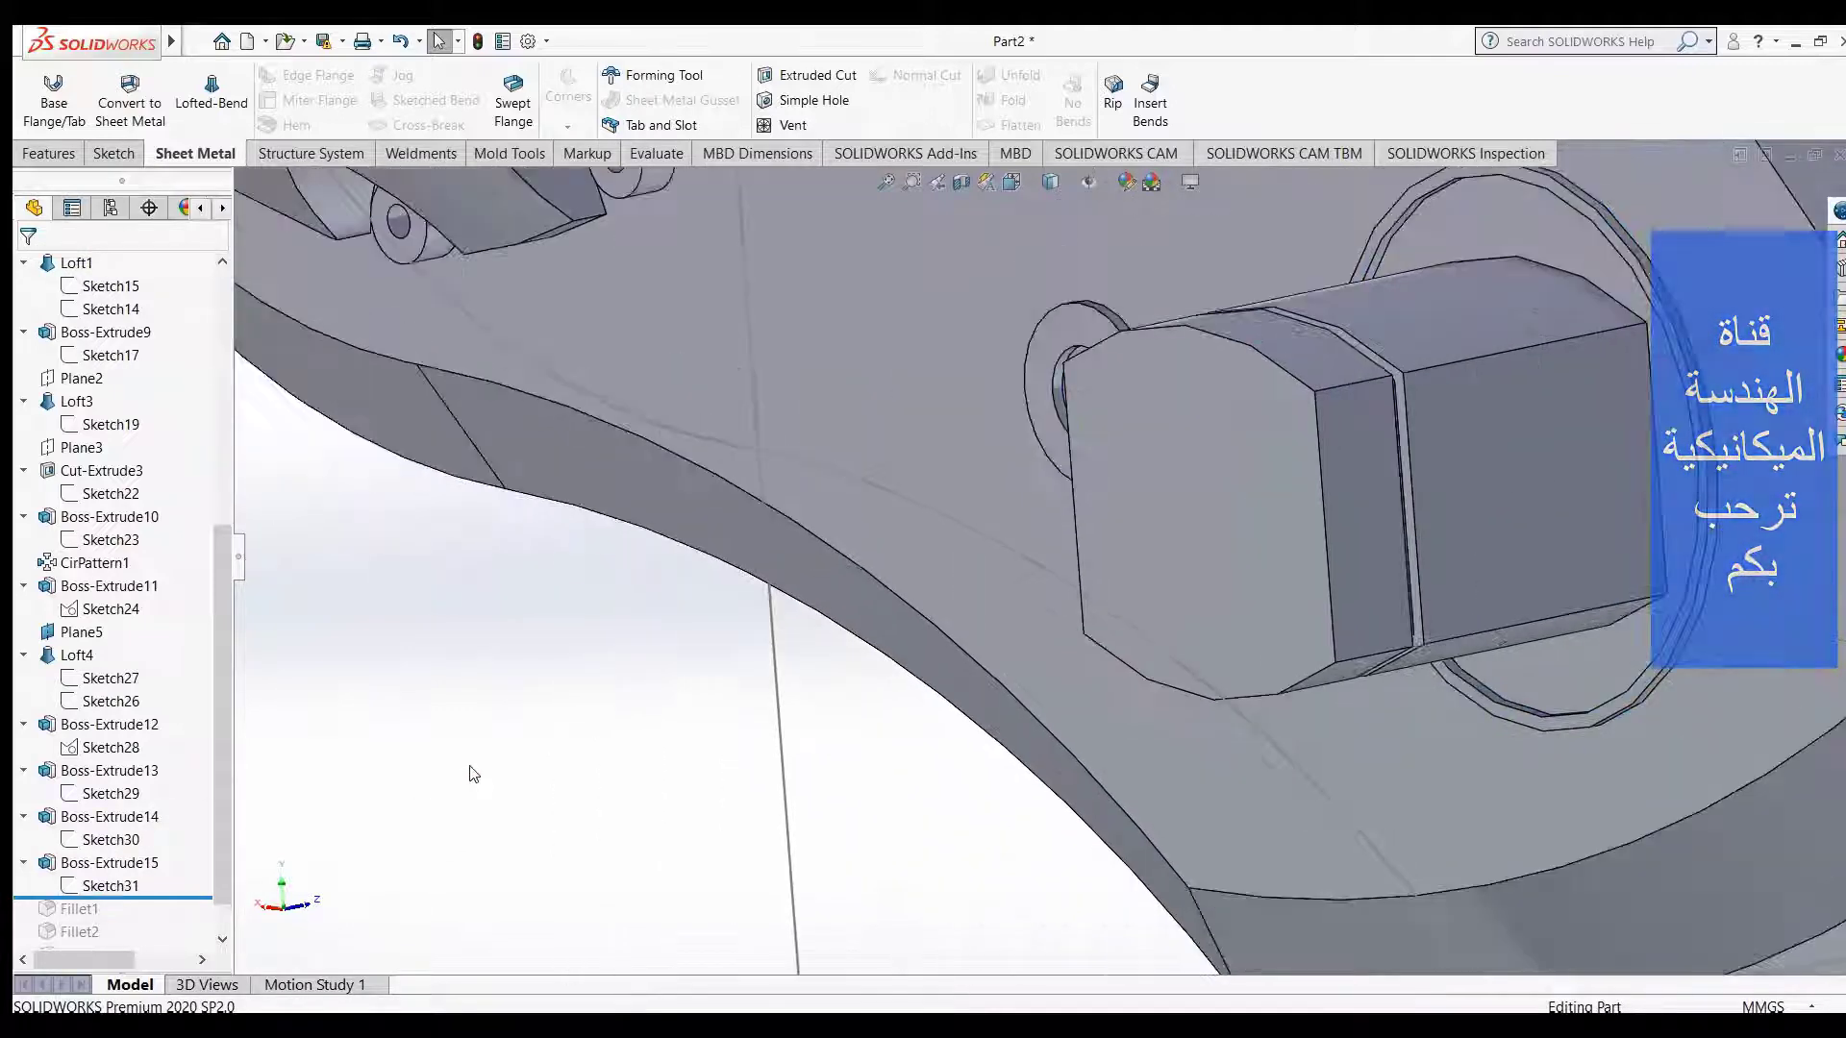
scroll(473, 774, "up", 3)
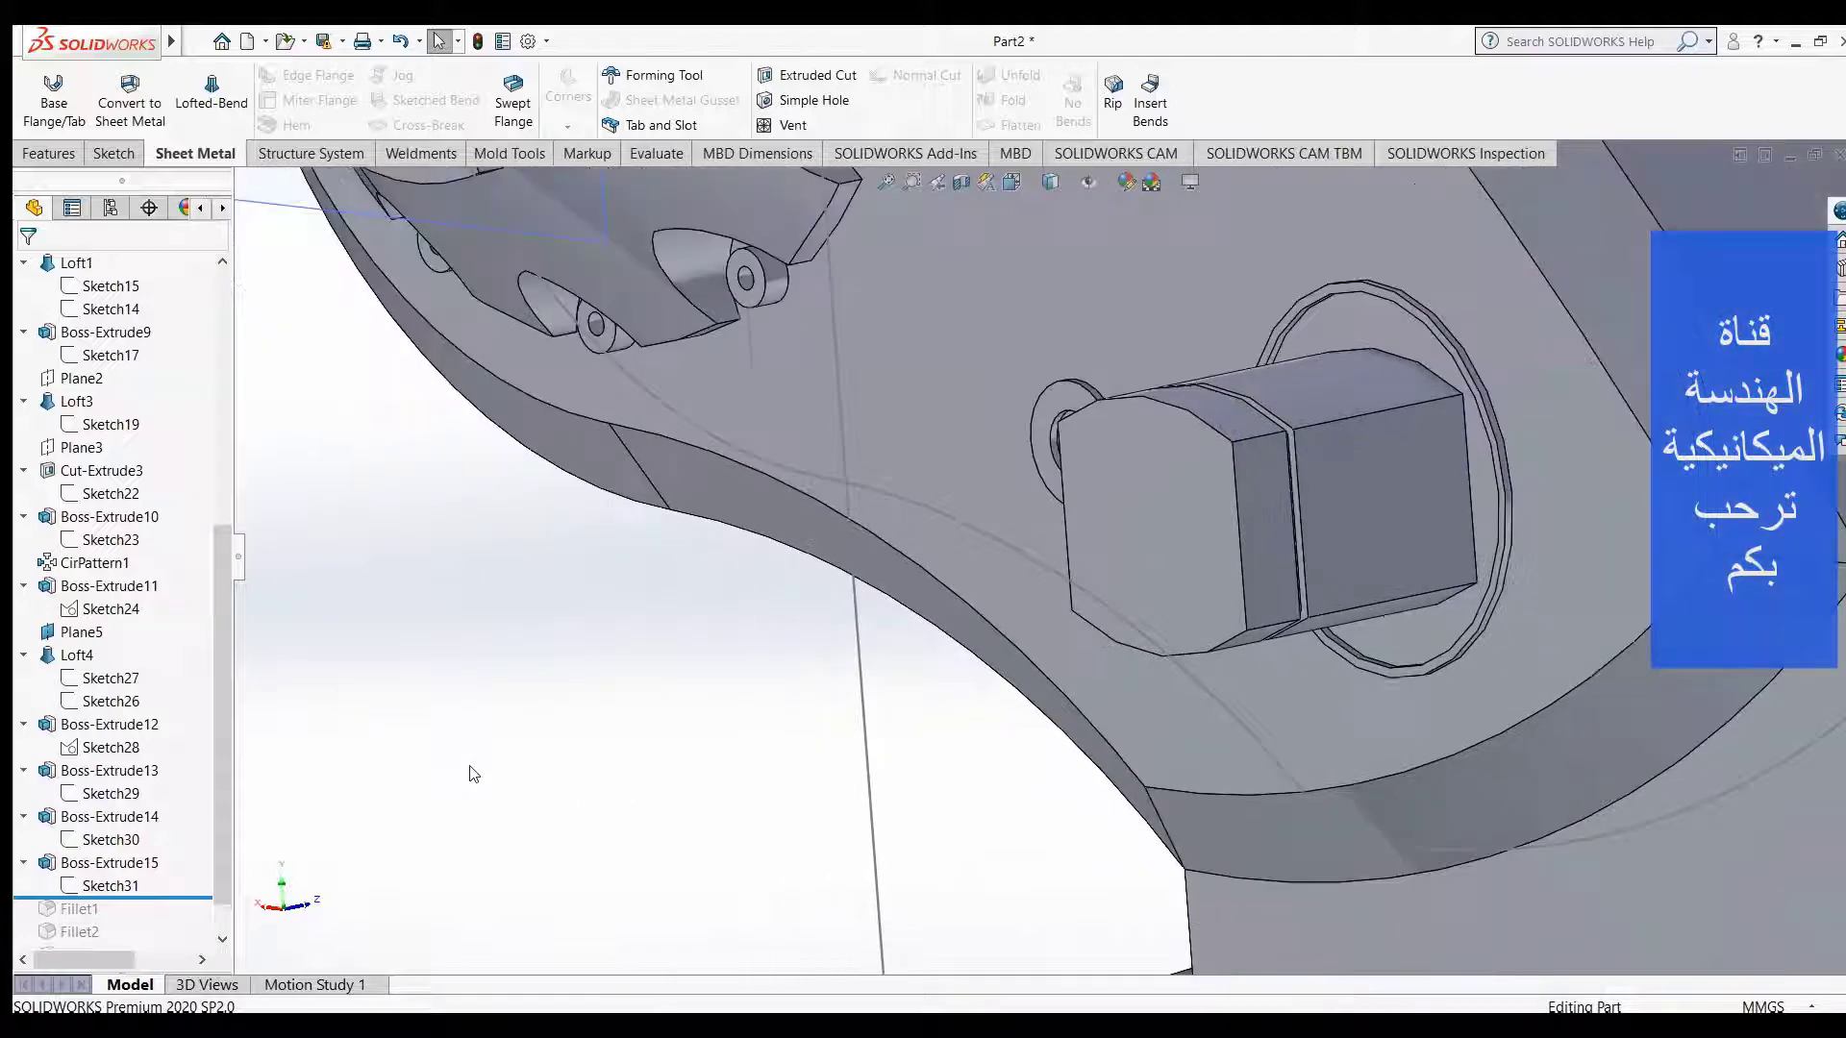
left_click(109, 886)
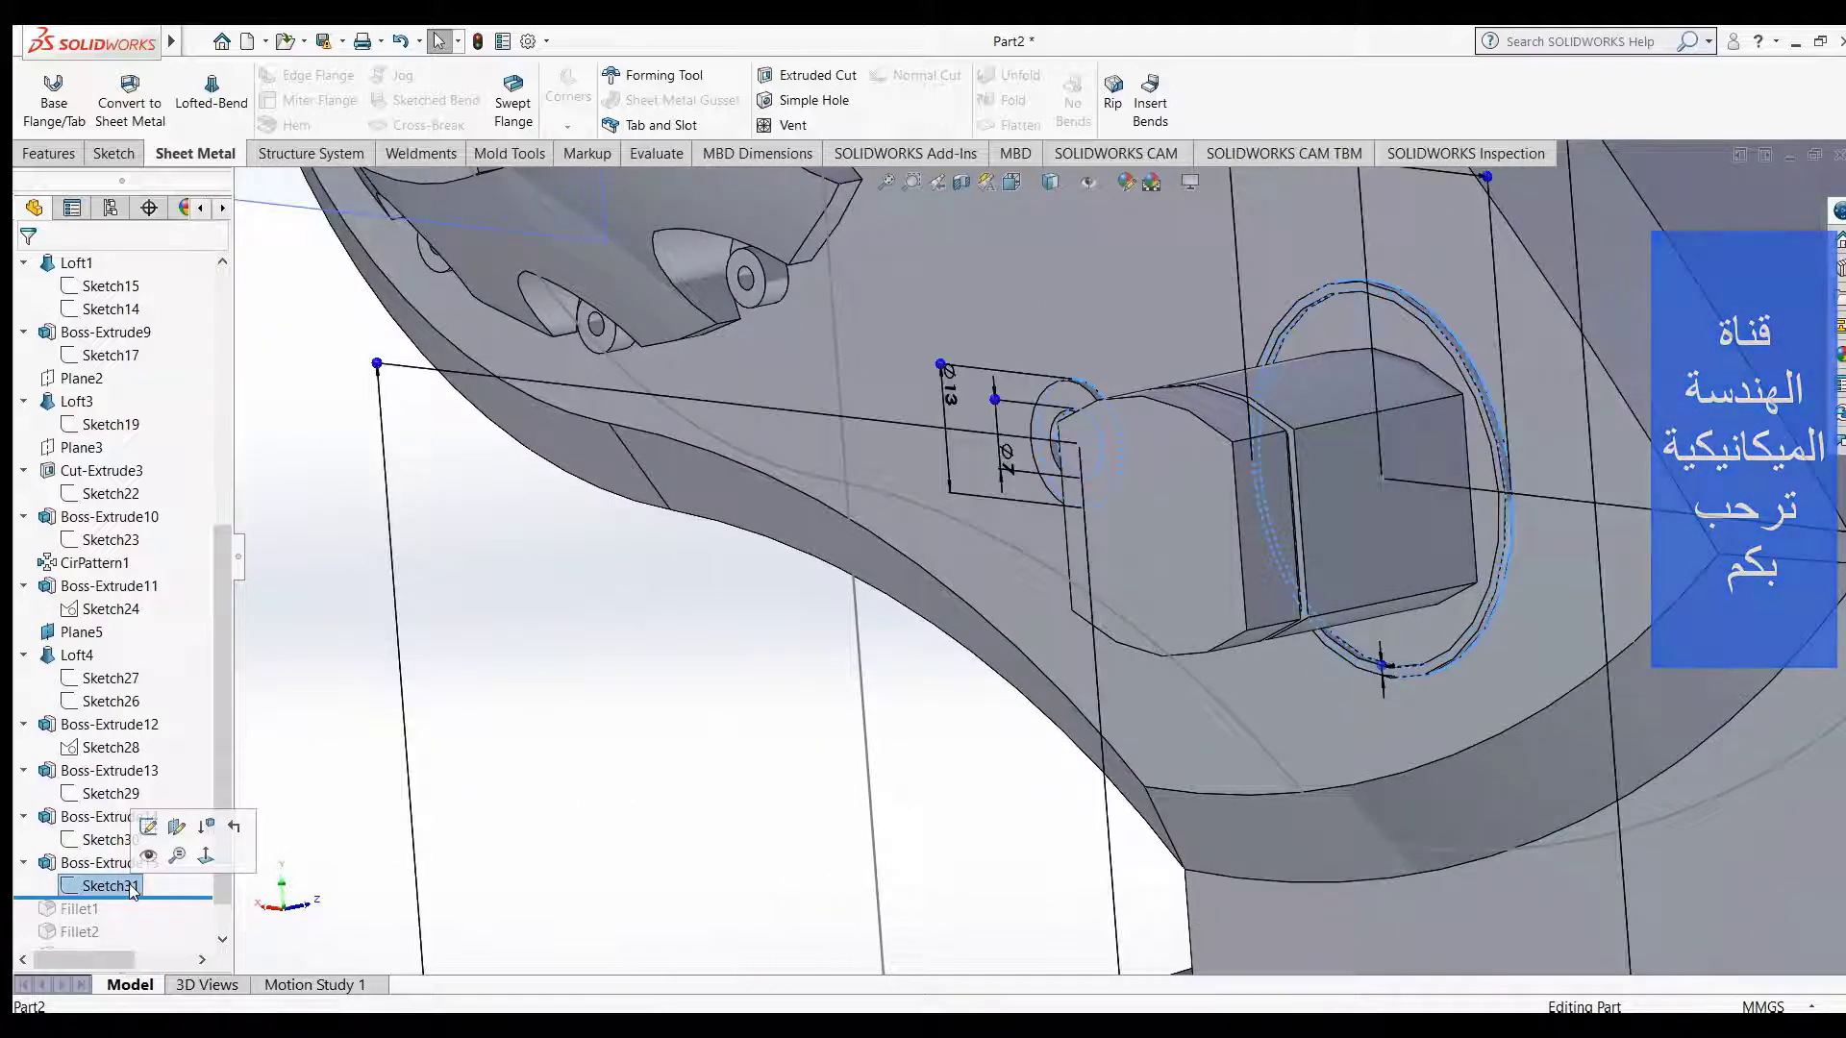
- Fit the model and turn the Sketch31 plane face-on with Normal To
key("space")
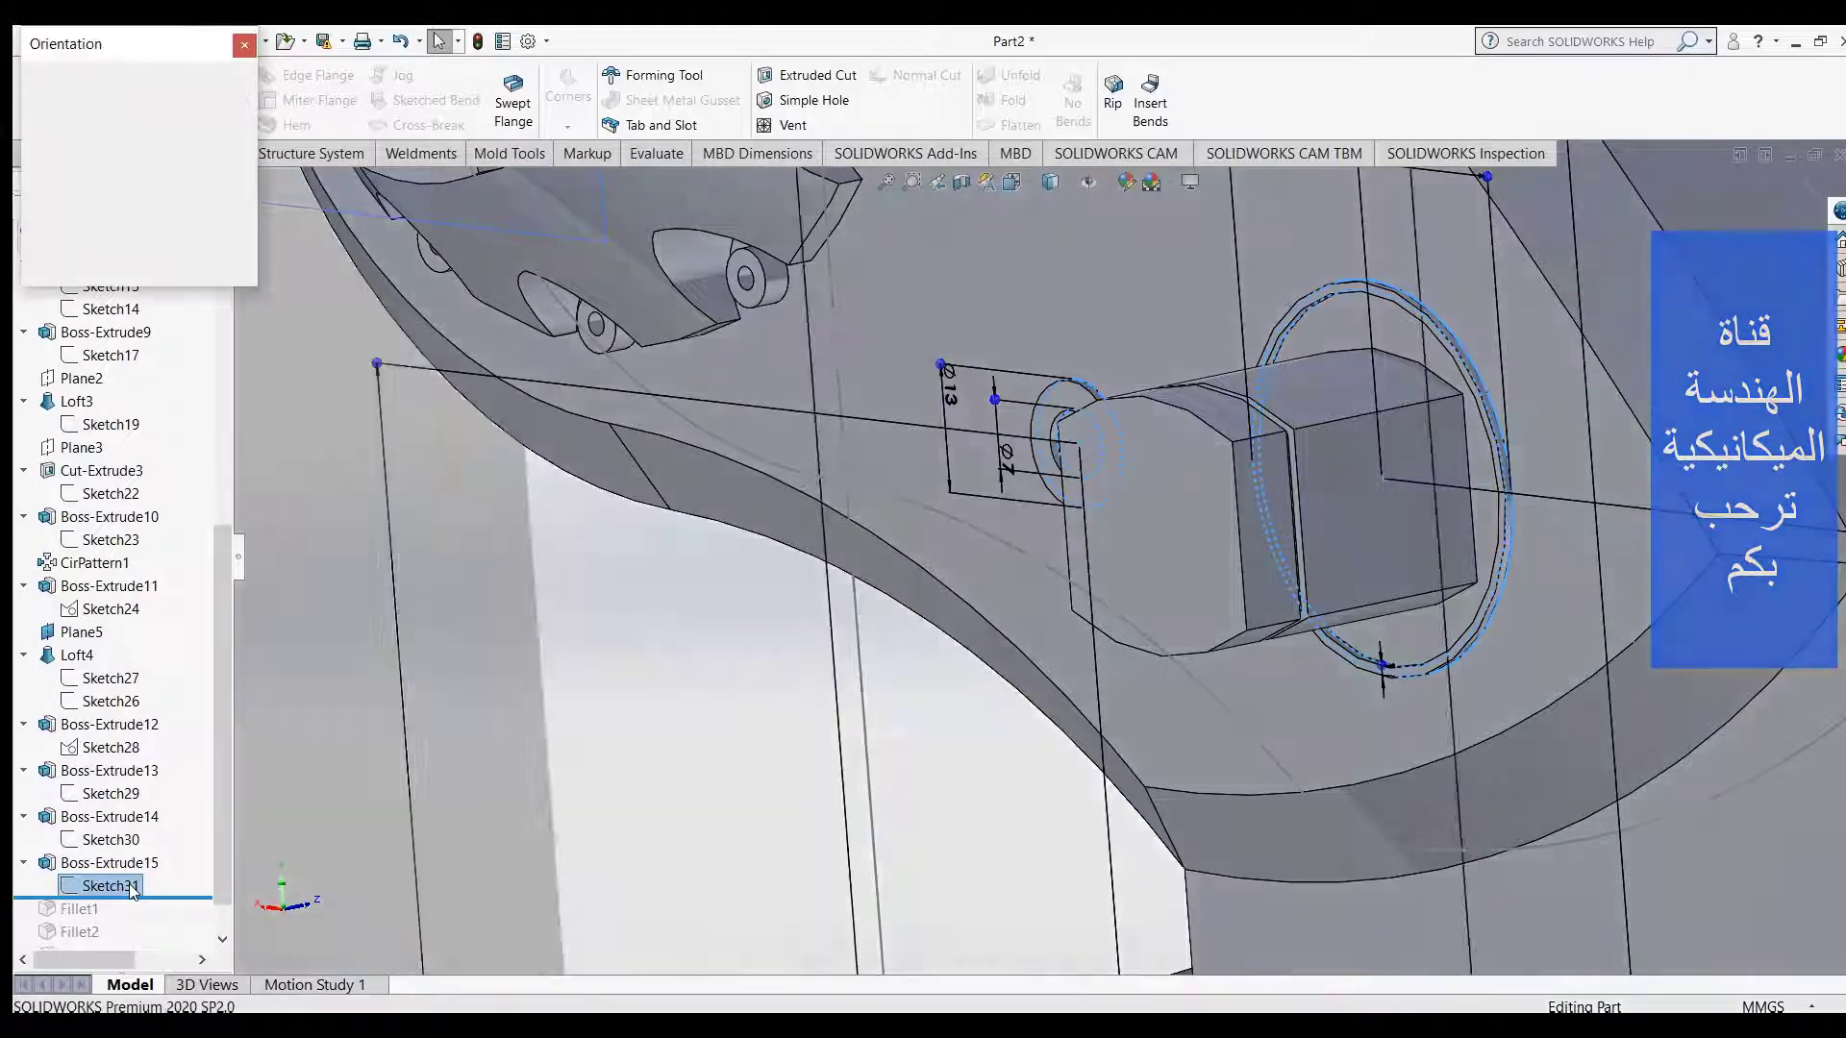
key("f")
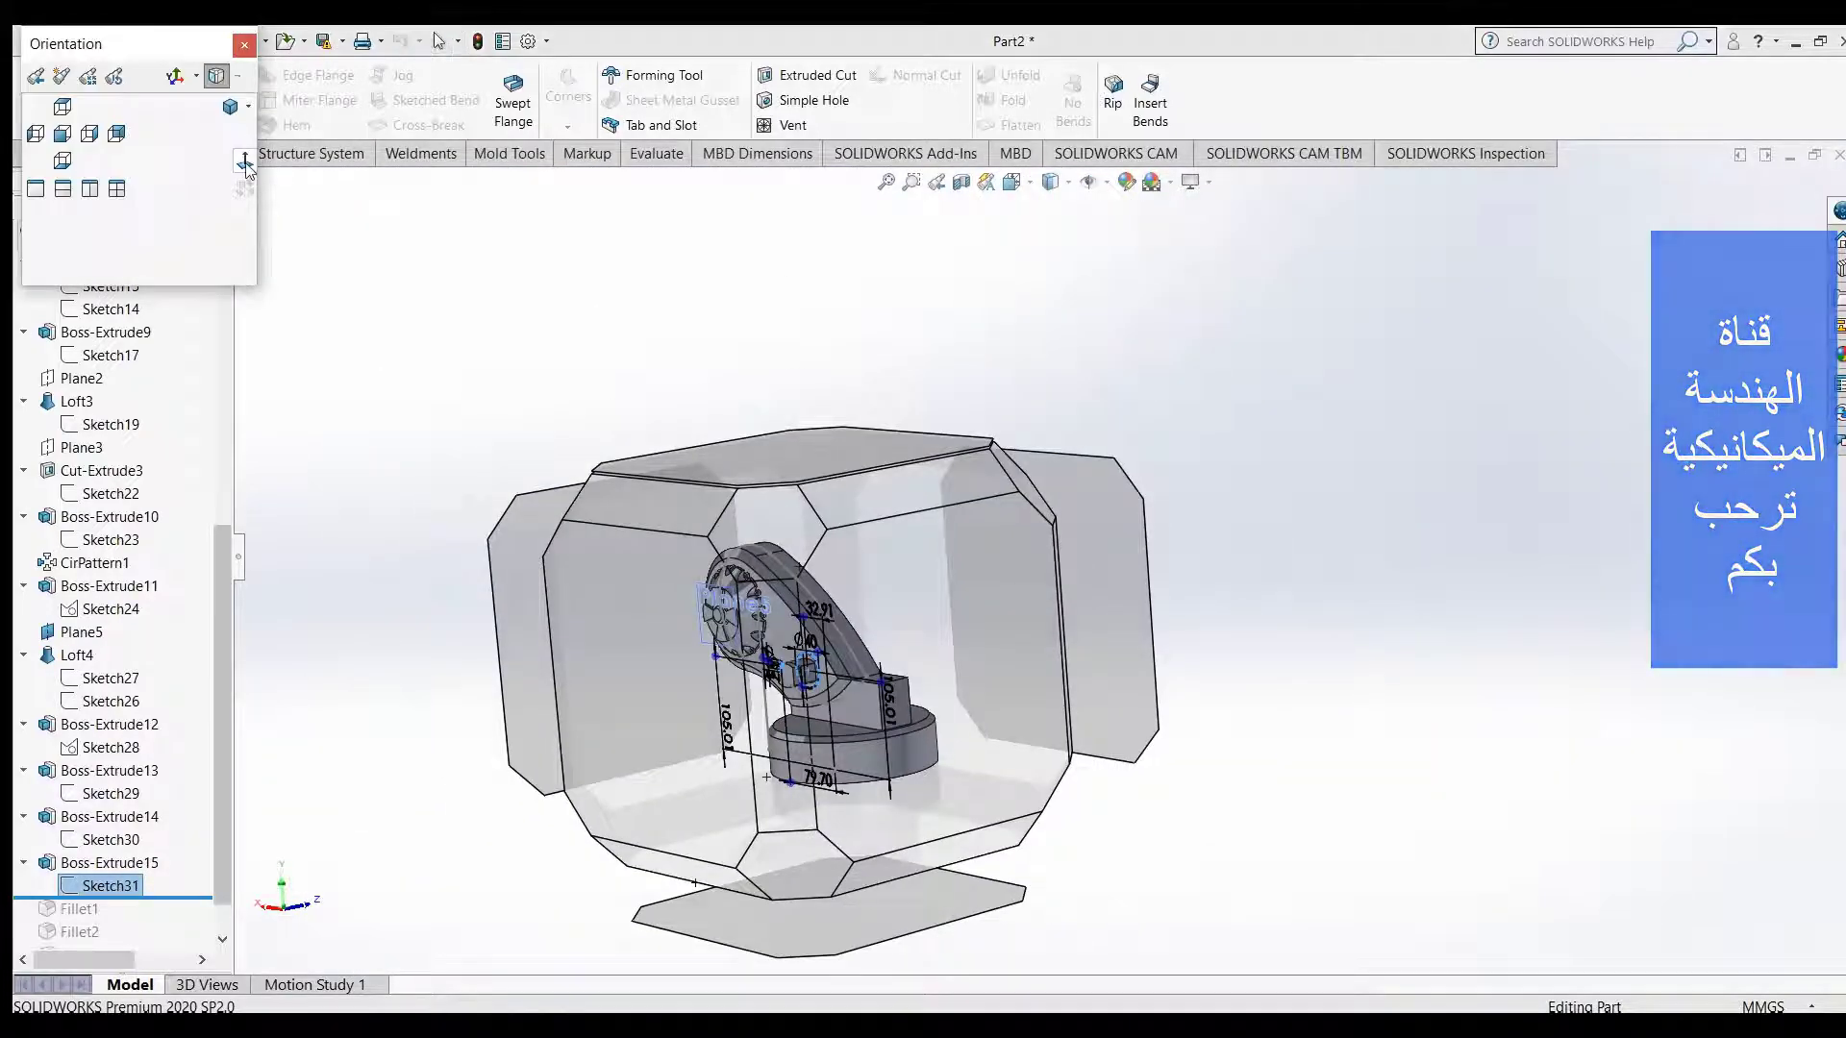
left_click(244, 160)
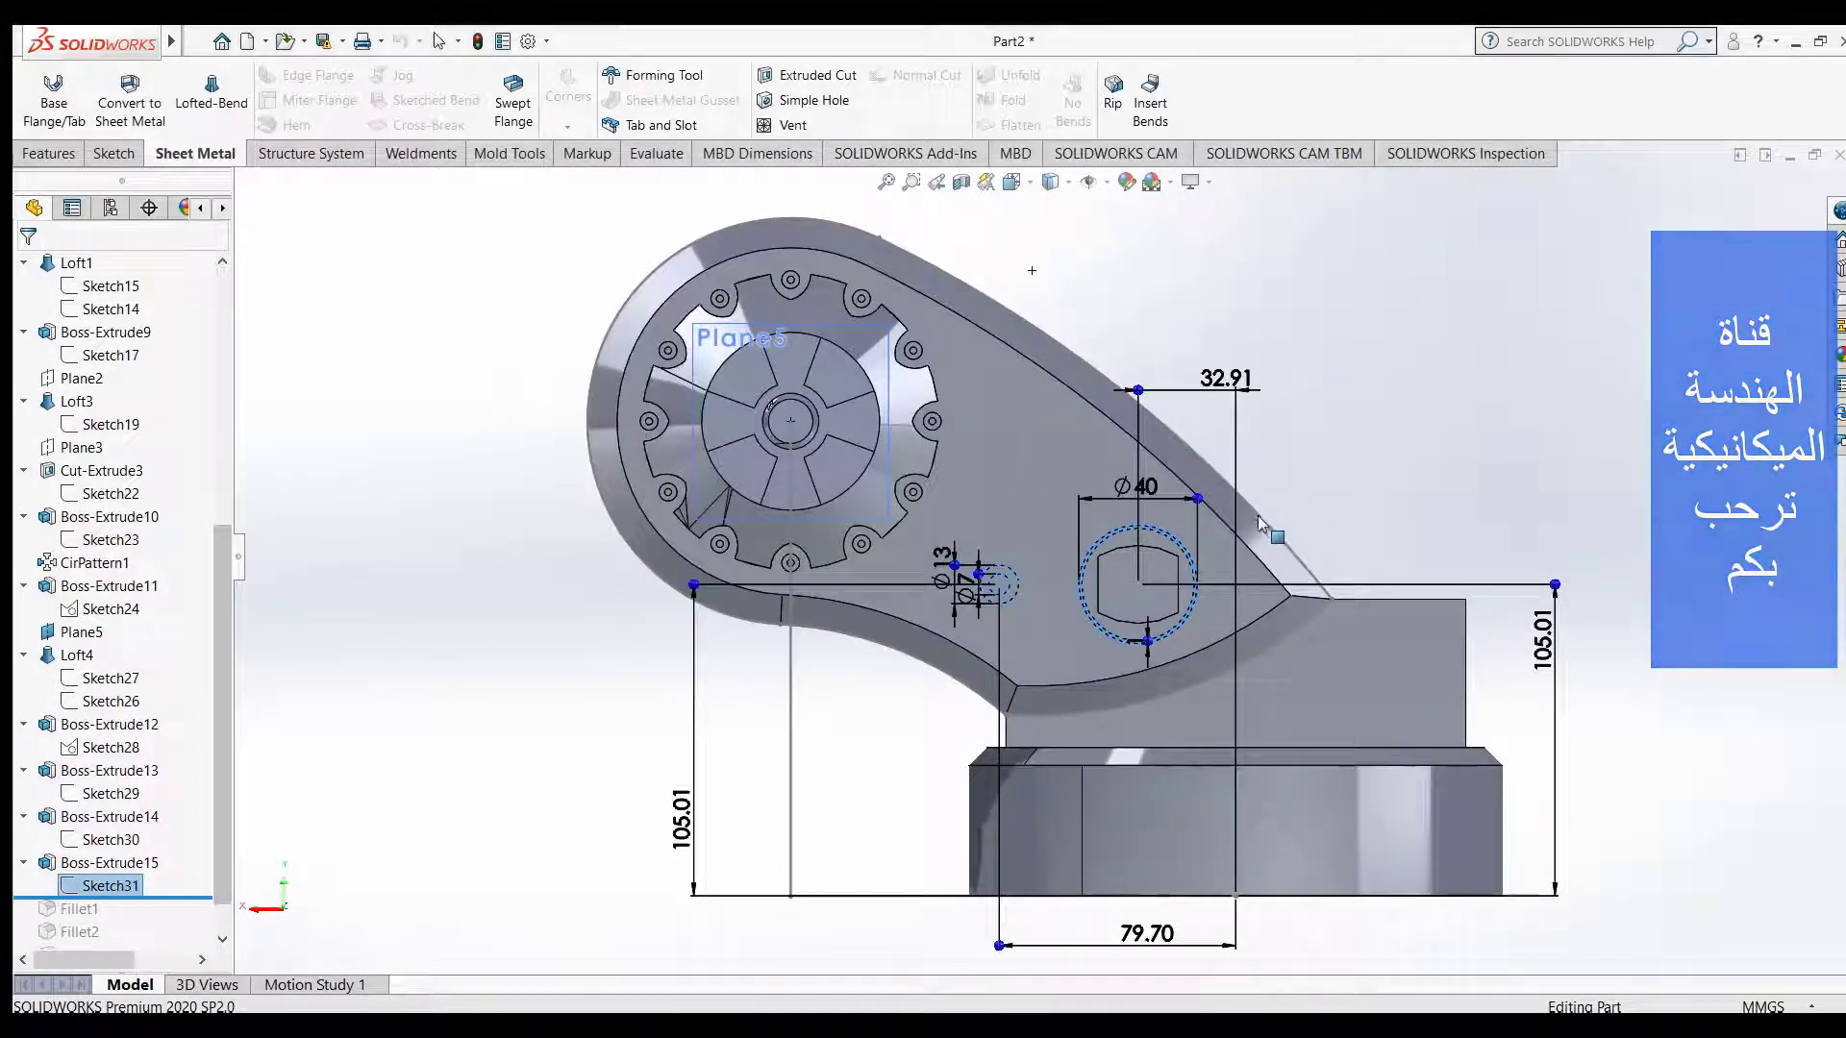
scroll(1258, 516, "down", 2)
scroll(1258, 515, "up", 3)
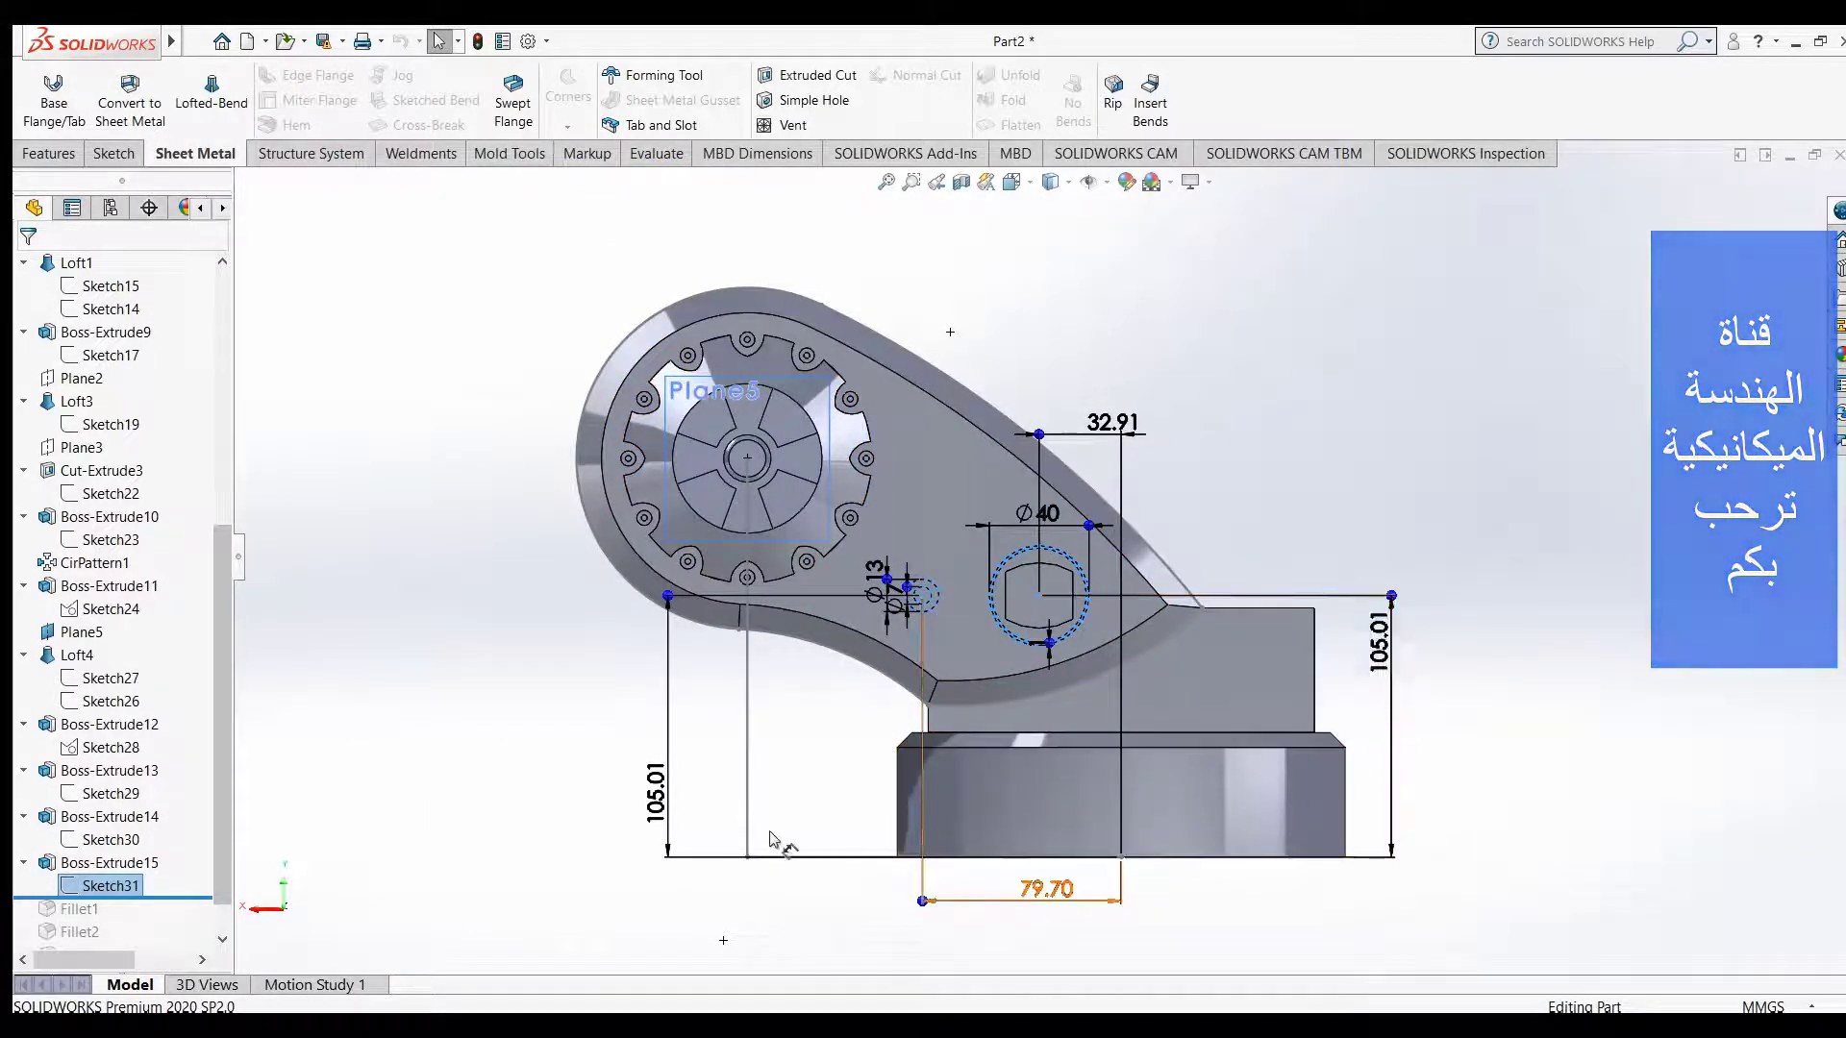
- Zoom in and out around the Ø40 circle with hexagon and the Ø13/Ø7 rings
scroll(1118, 543, "down", 2)
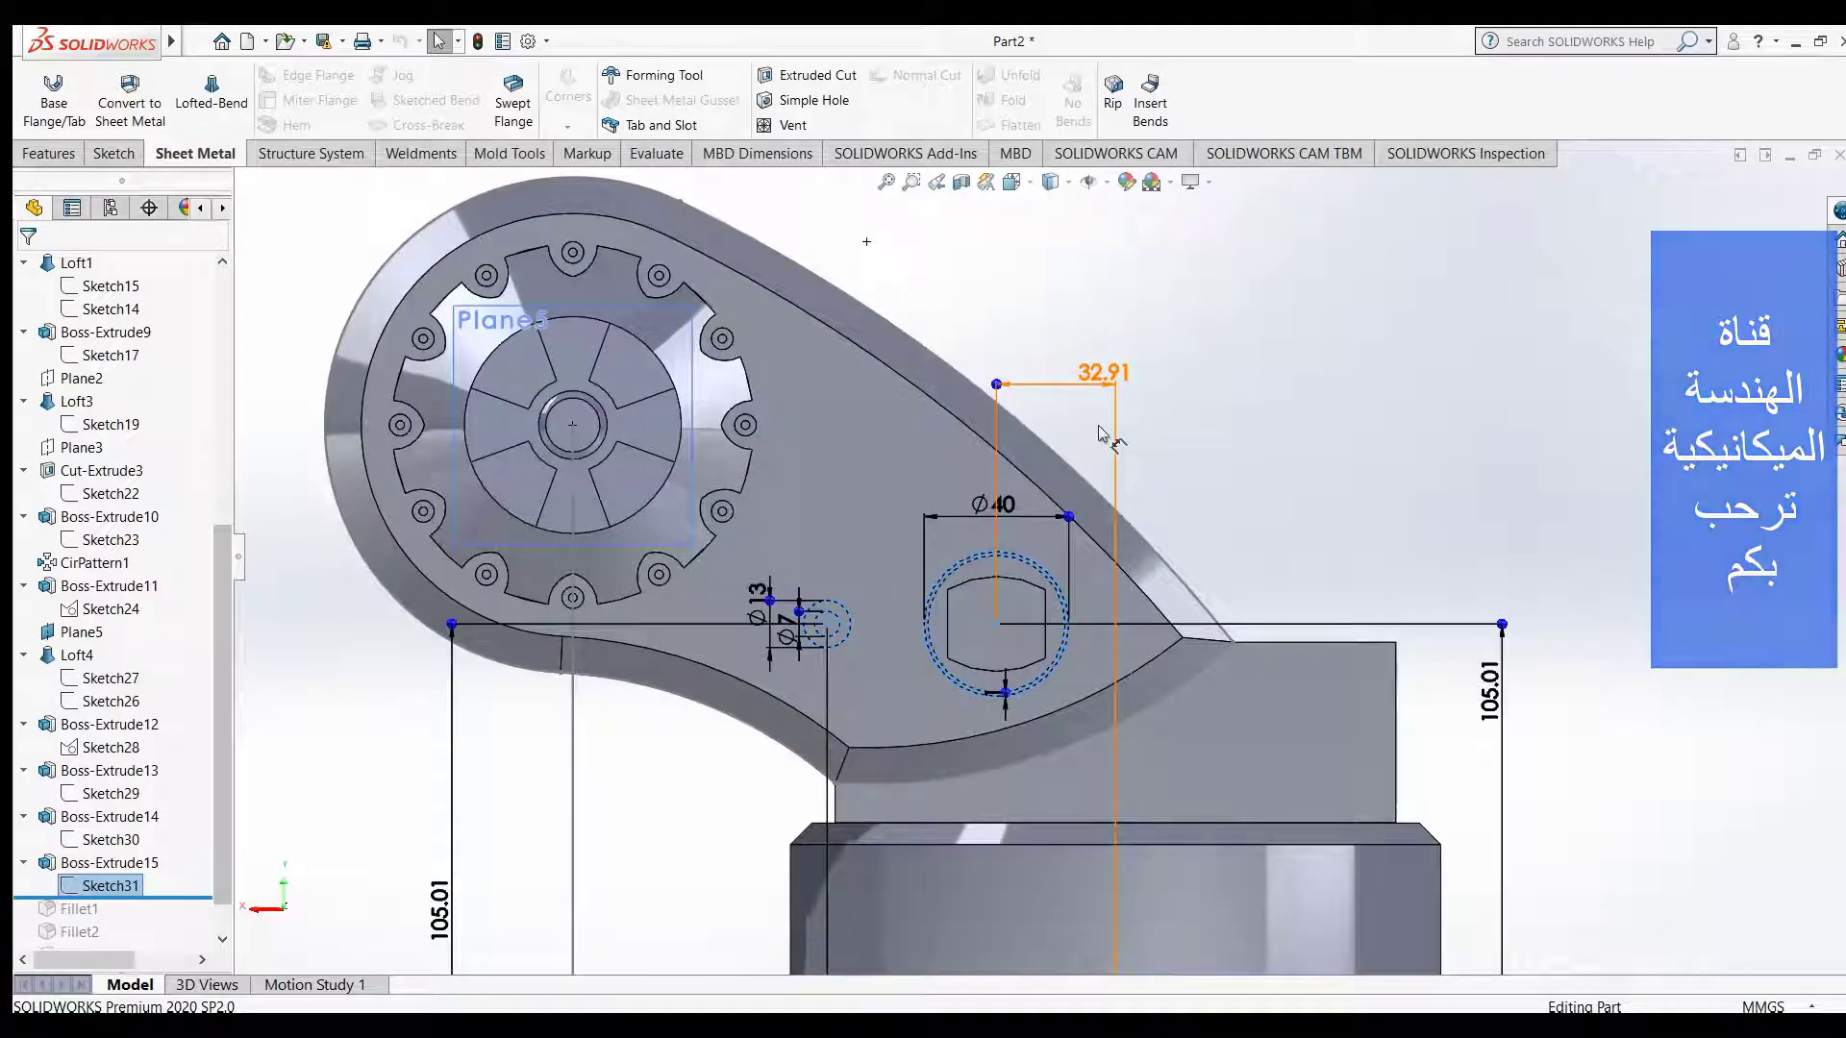
scroll(1099, 429, "down", 2)
scroll(1081, 477, "down", 1)
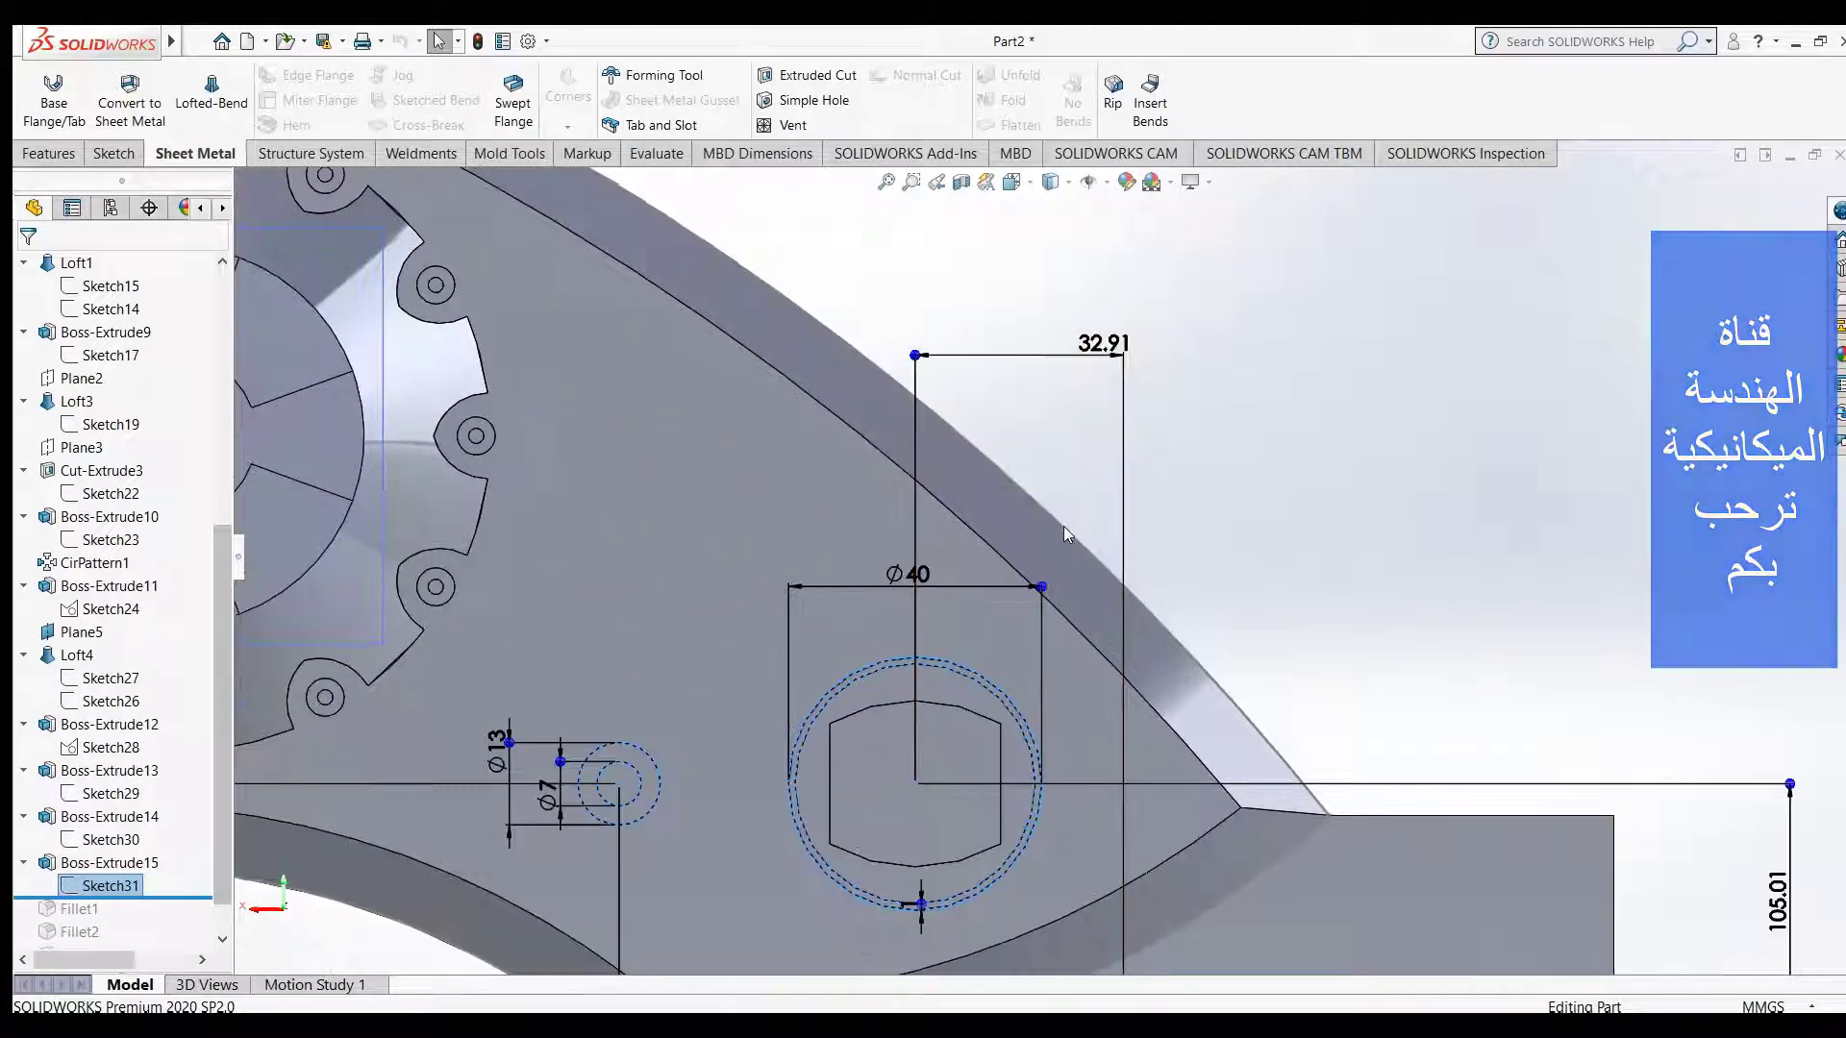
scroll(1021, 740, "down", 2)
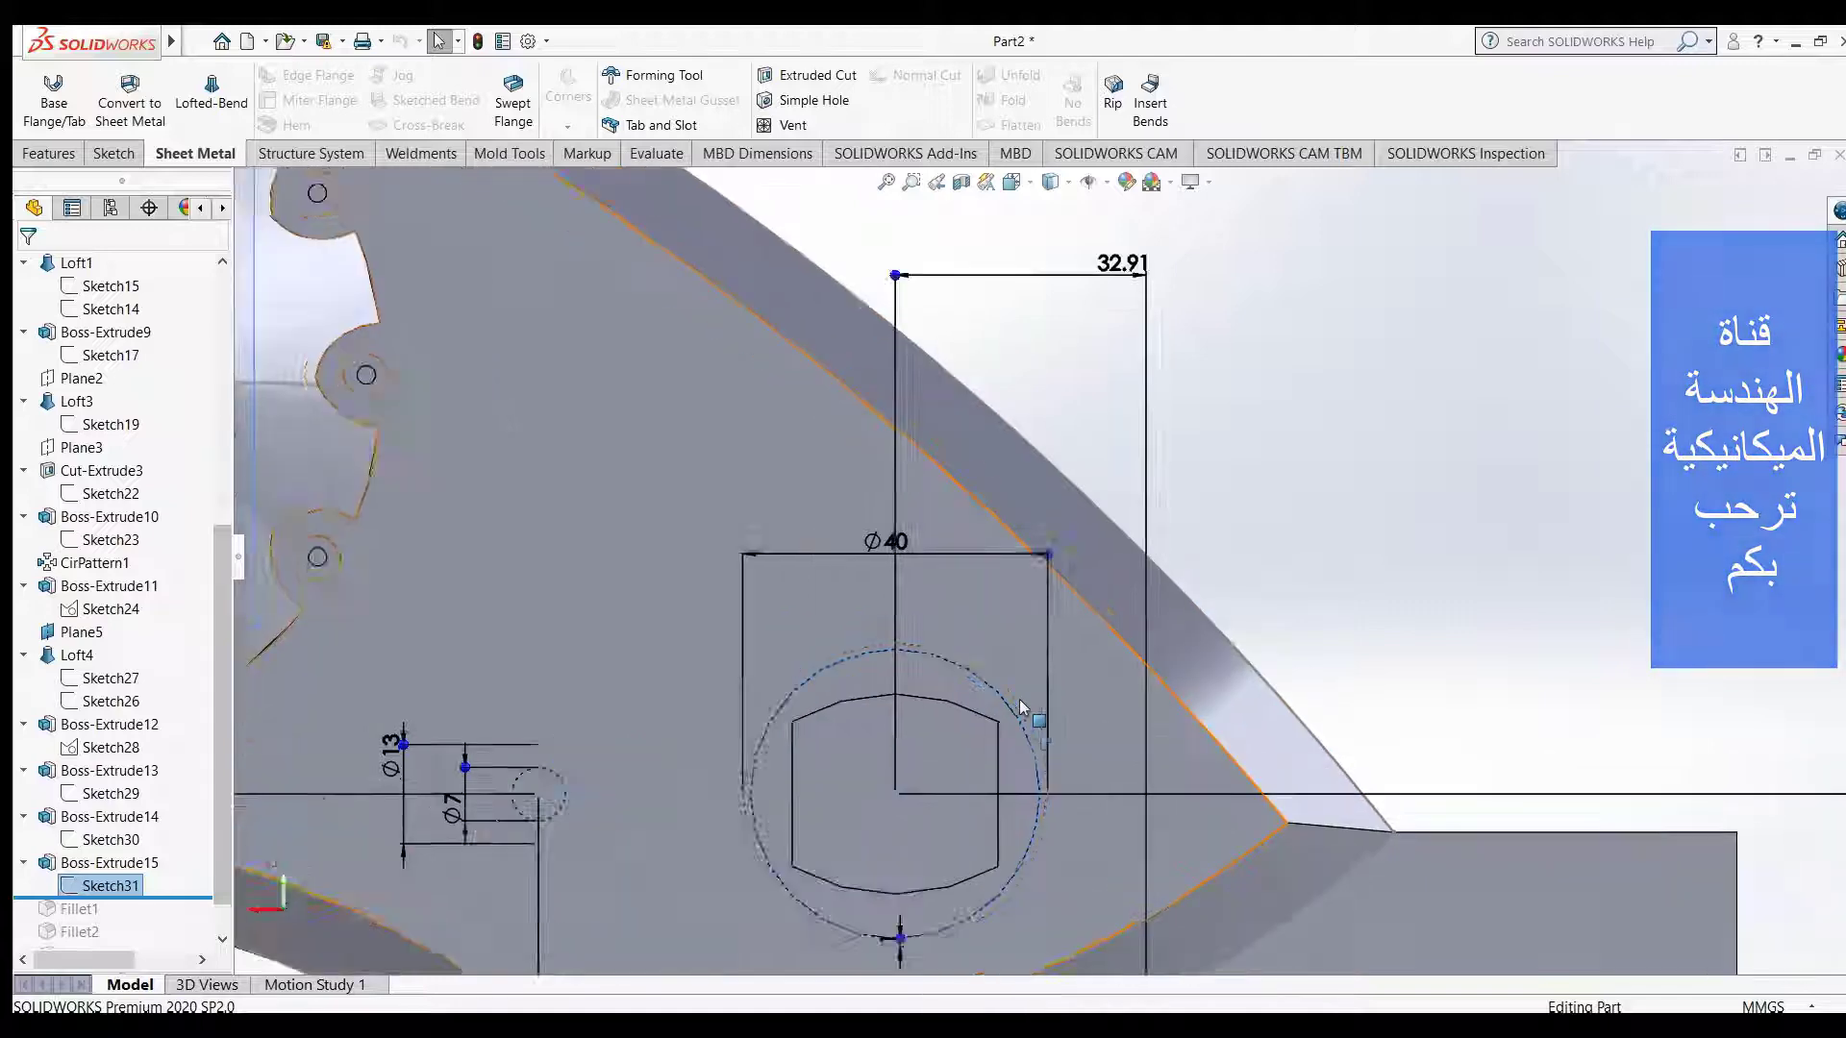
scroll(1051, 791, "down", 1)
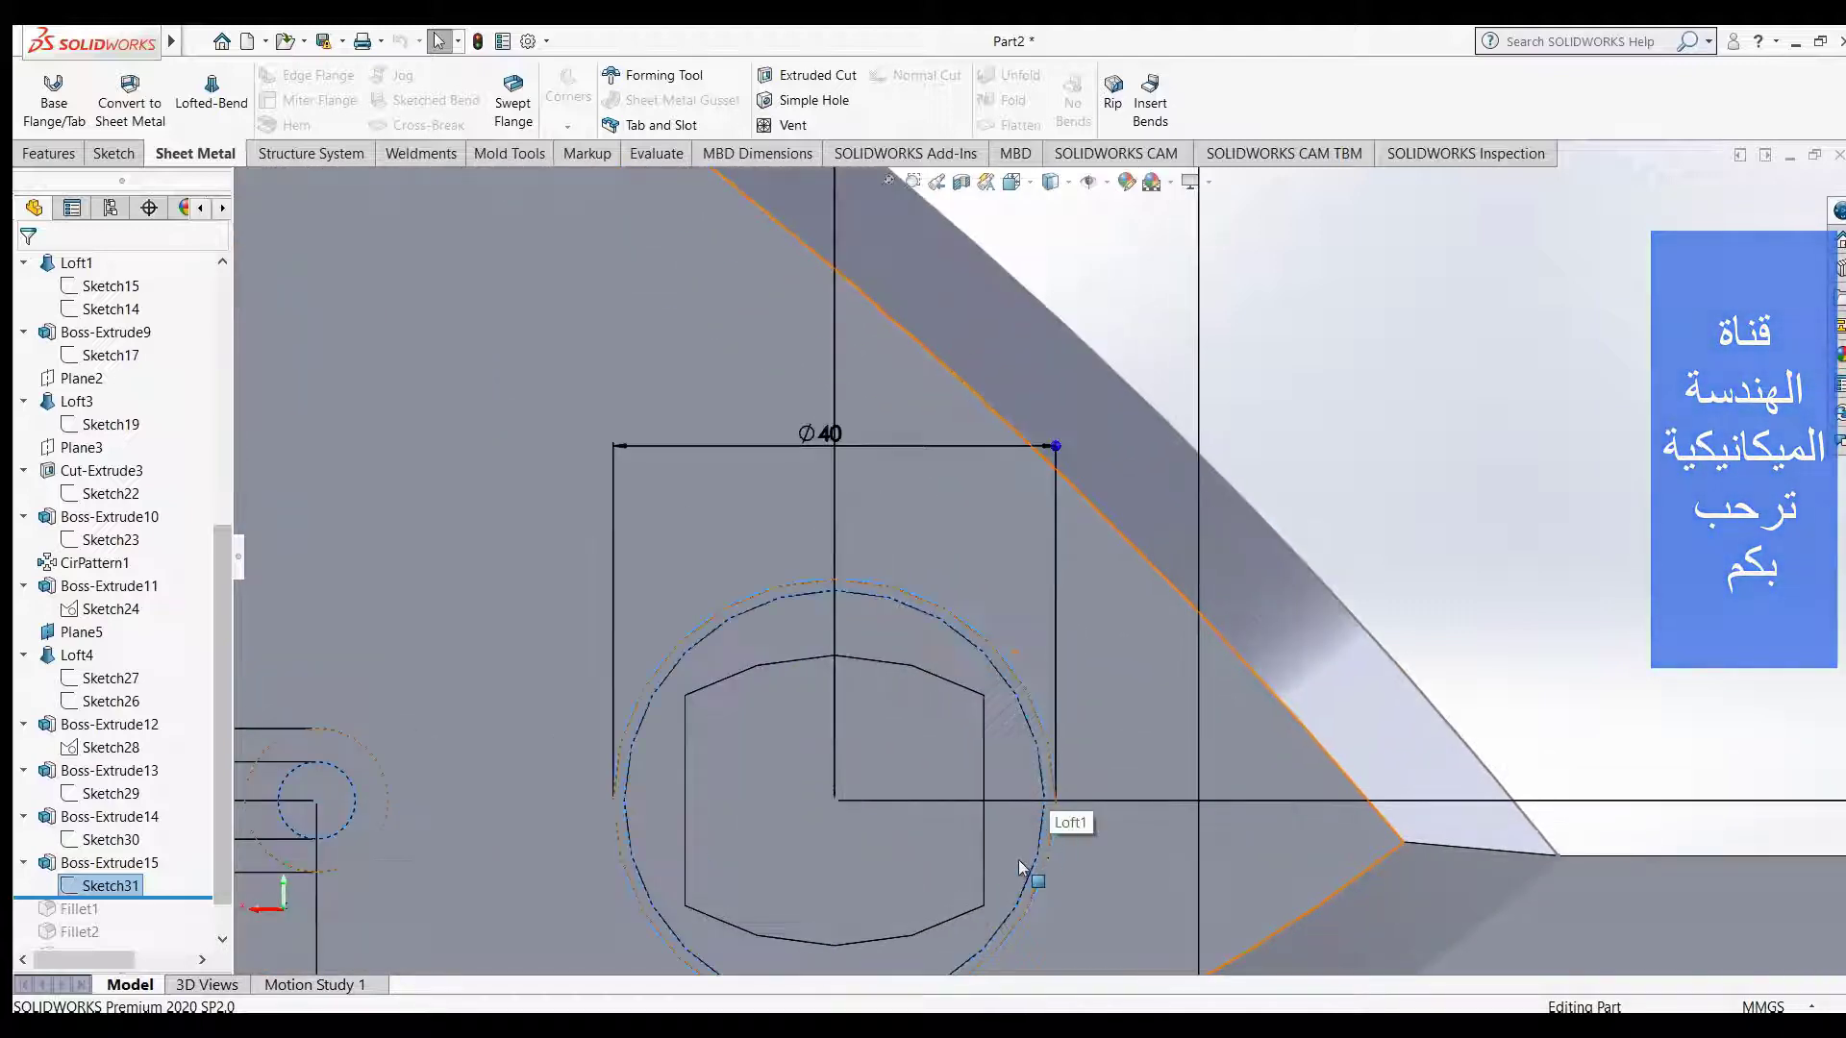
scroll(1019, 860, "up", 2)
scroll(939, 892, "down", 1)
scroll(931, 885, "down", 3)
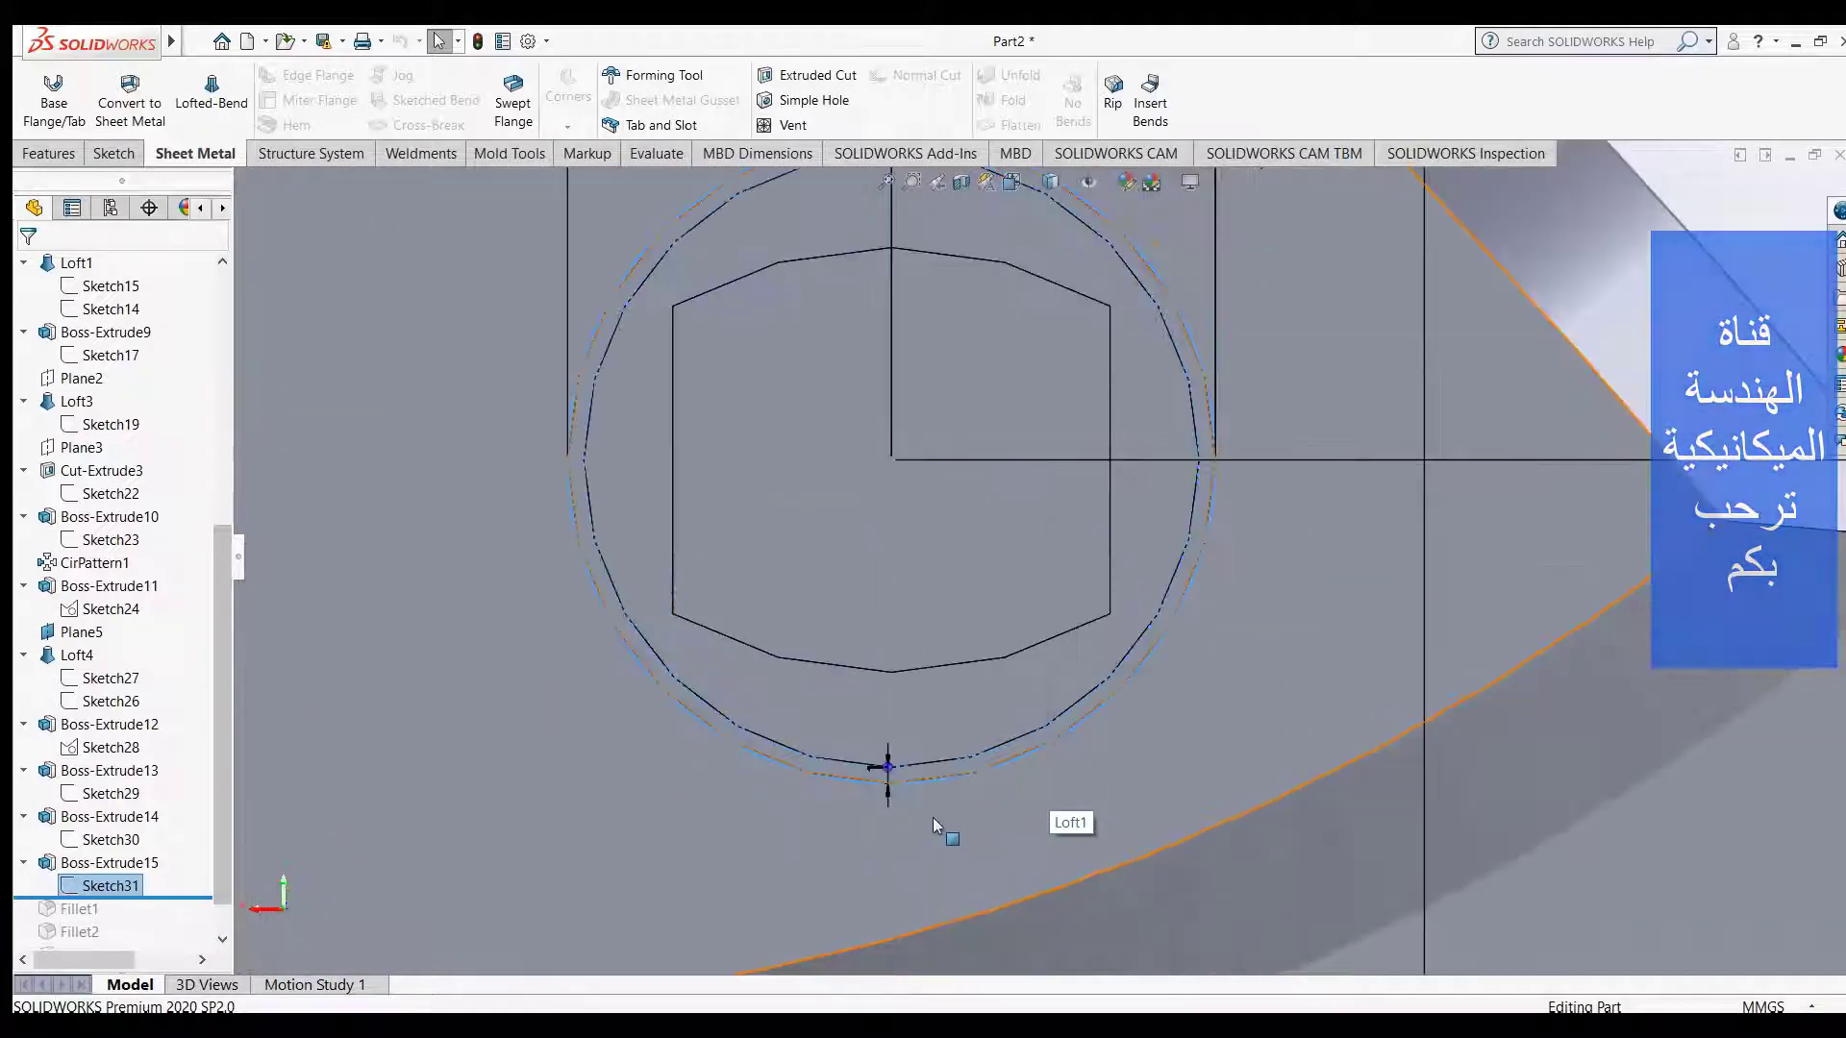
scroll(935, 808, "down", 1)
scroll(928, 764, "down", 1)
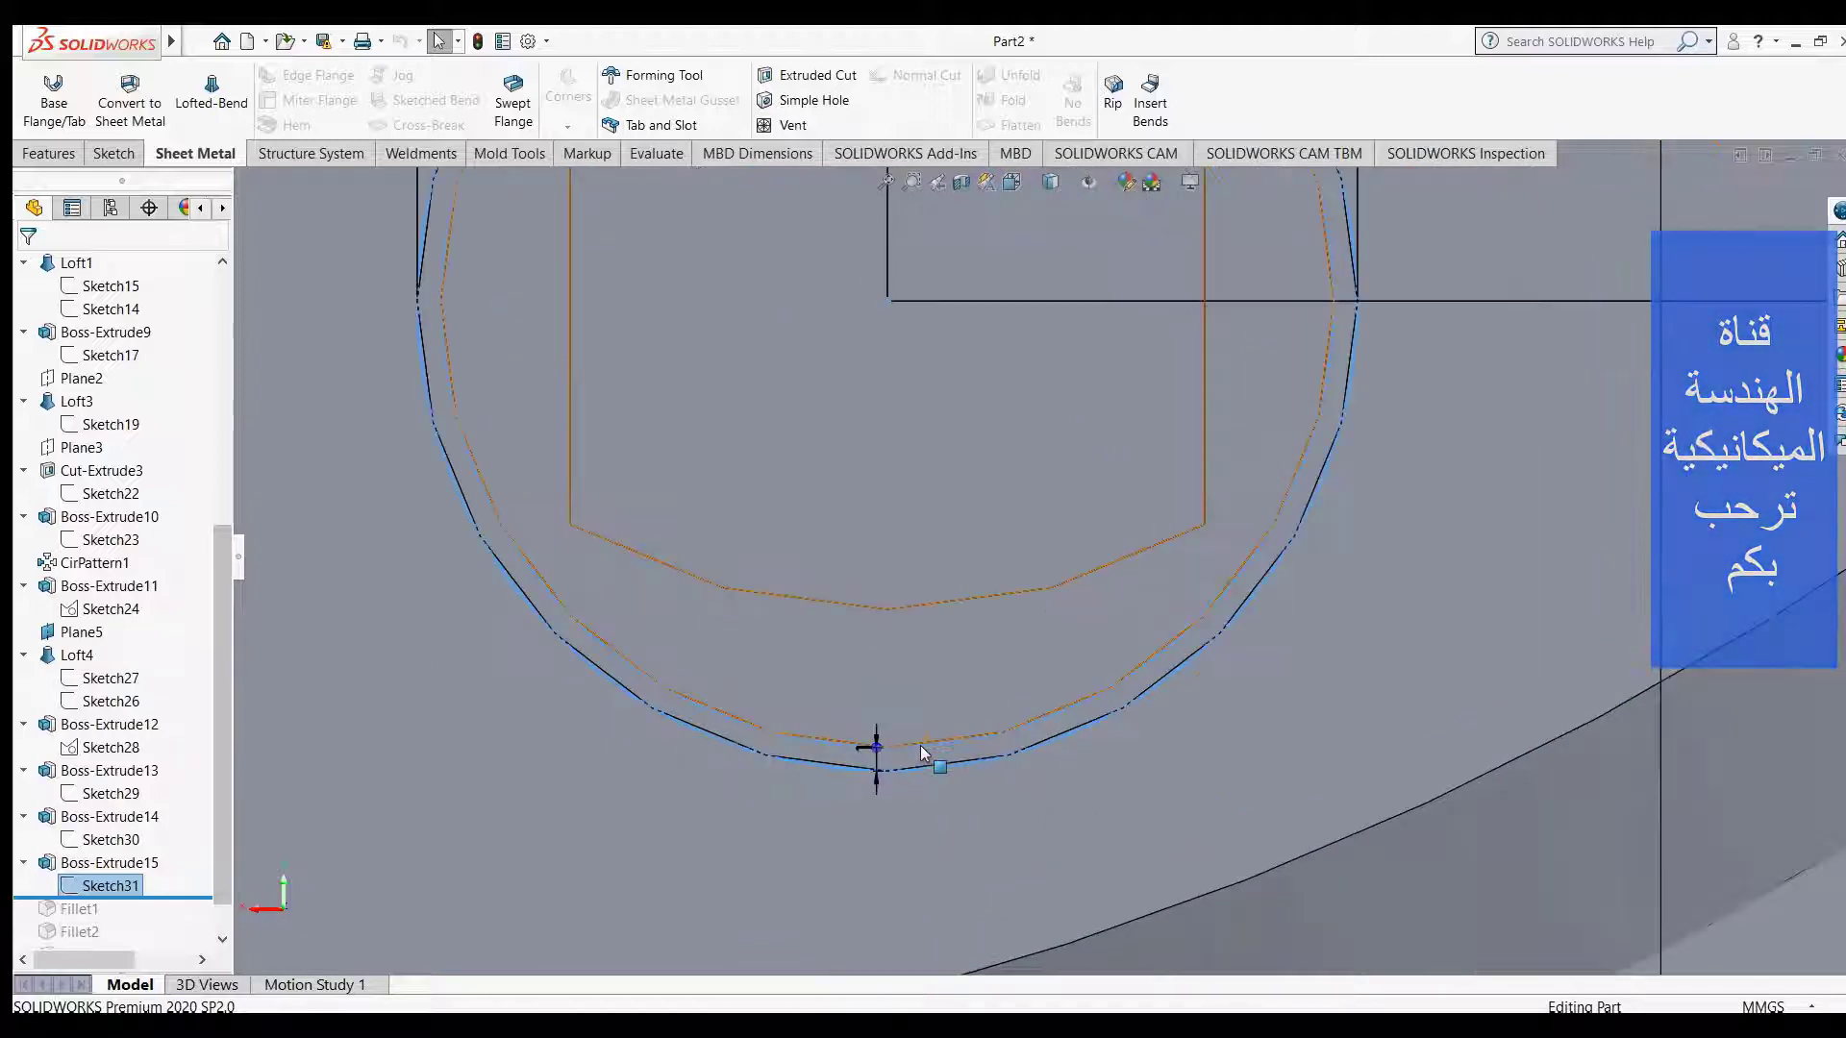
scroll(908, 745, "up", 2)
scroll(908, 745, "up", 1)
scroll(534, 523, "up", 4)
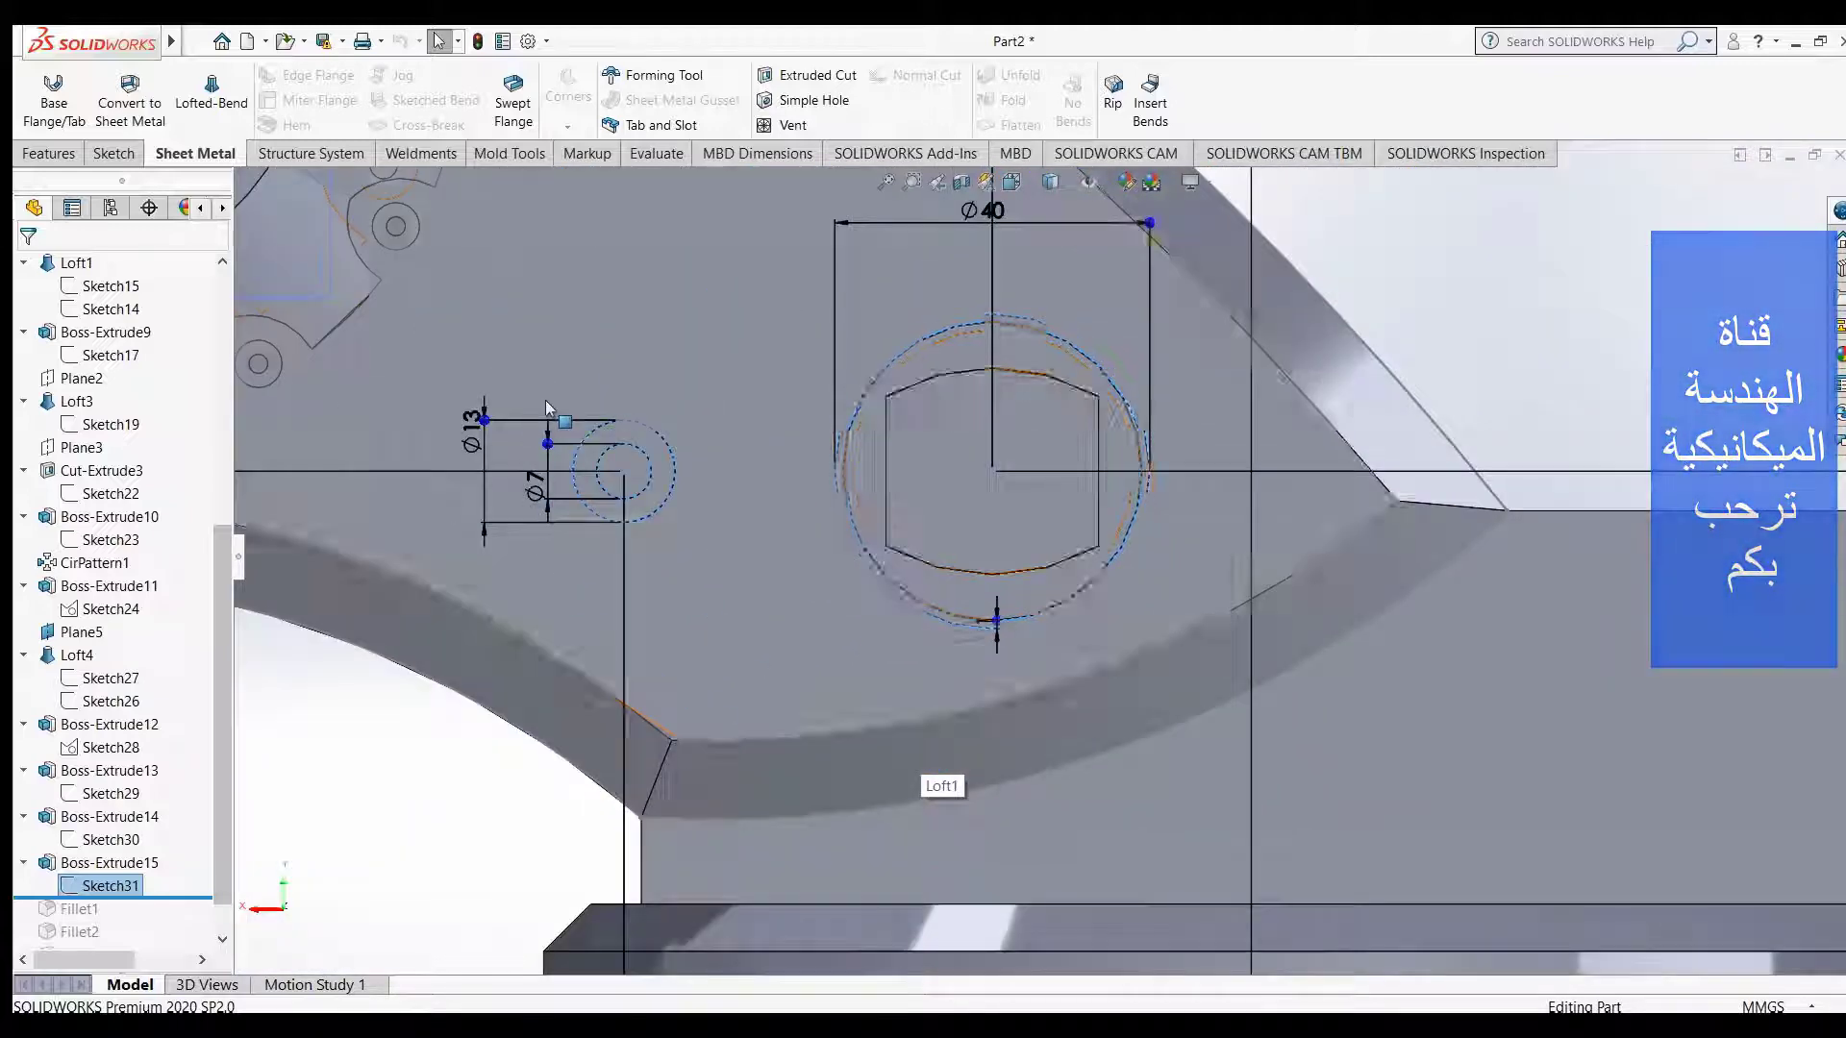
scroll(545, 399, "down", 3)
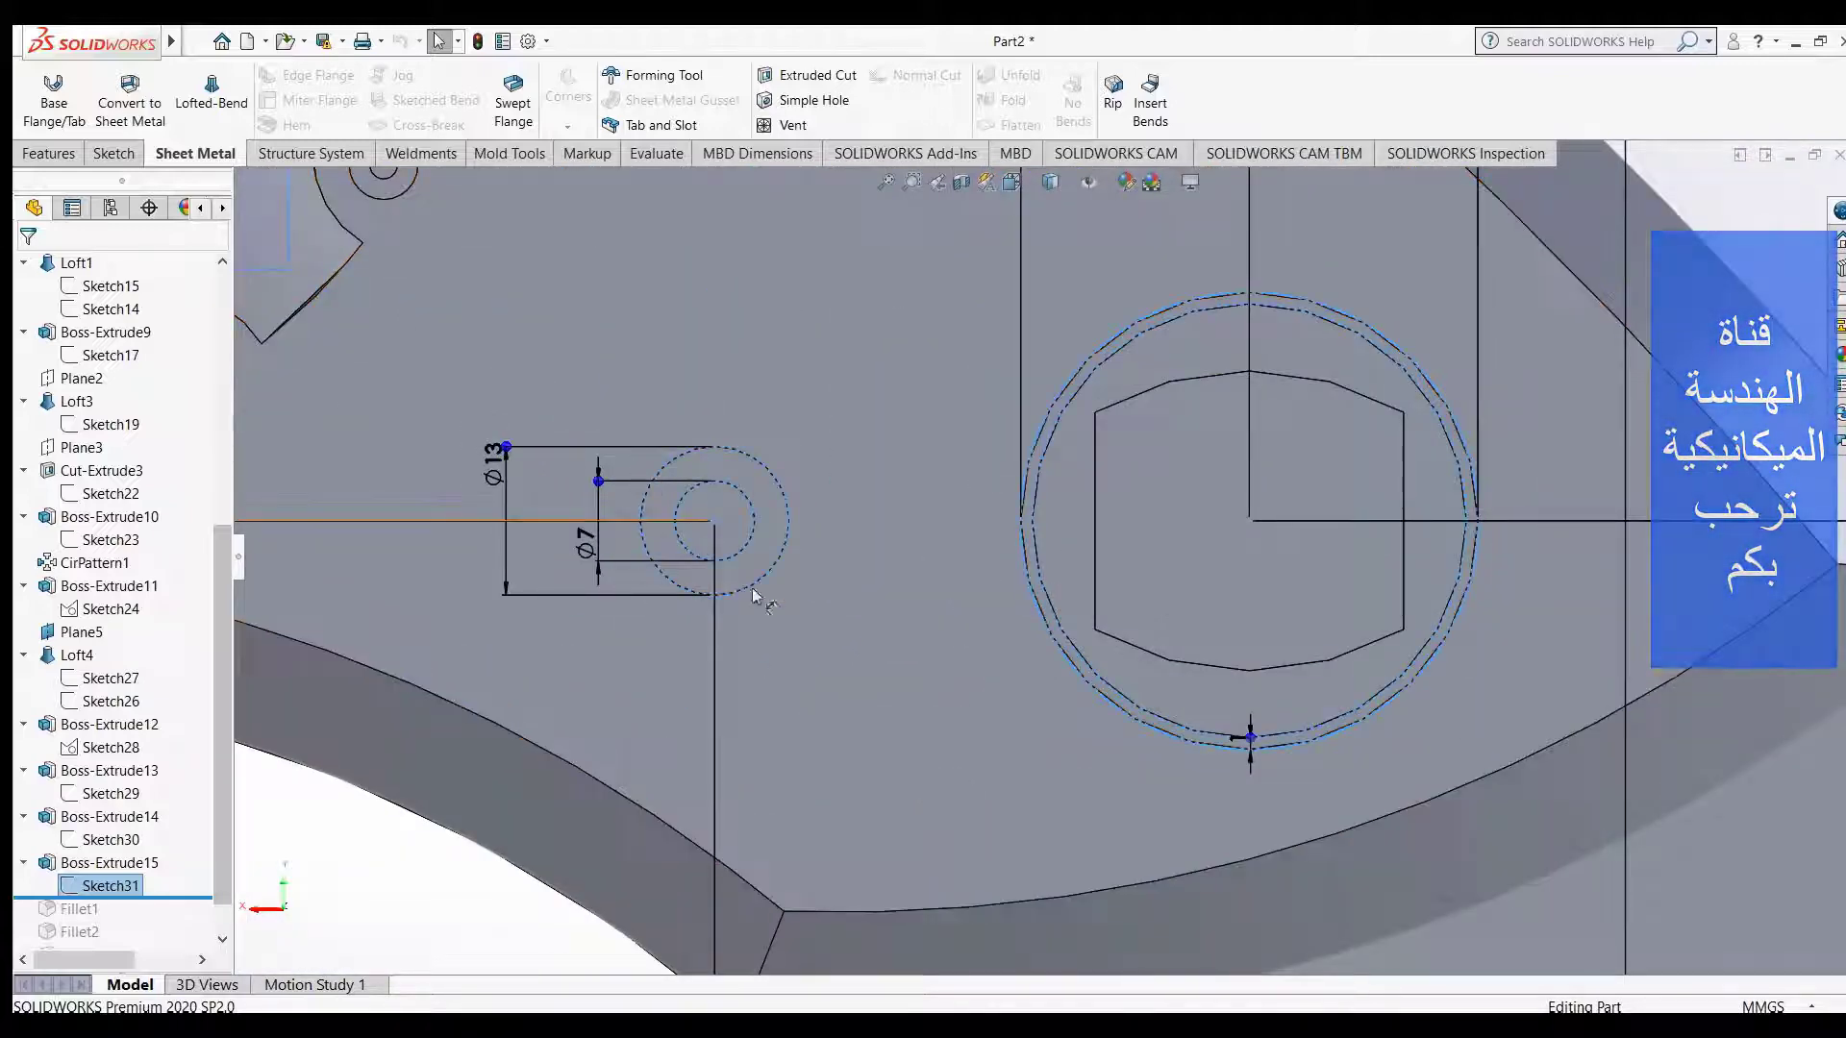
scroll(821, 591, "up", 1)
scroll(826, 591, "up", 1)
scroll(825, 581, "up", 1)
- Deselect Sketch31, orbit into a 3D view and zoom in on the hexagonal nut
scroll(825, 581, "up", 2)
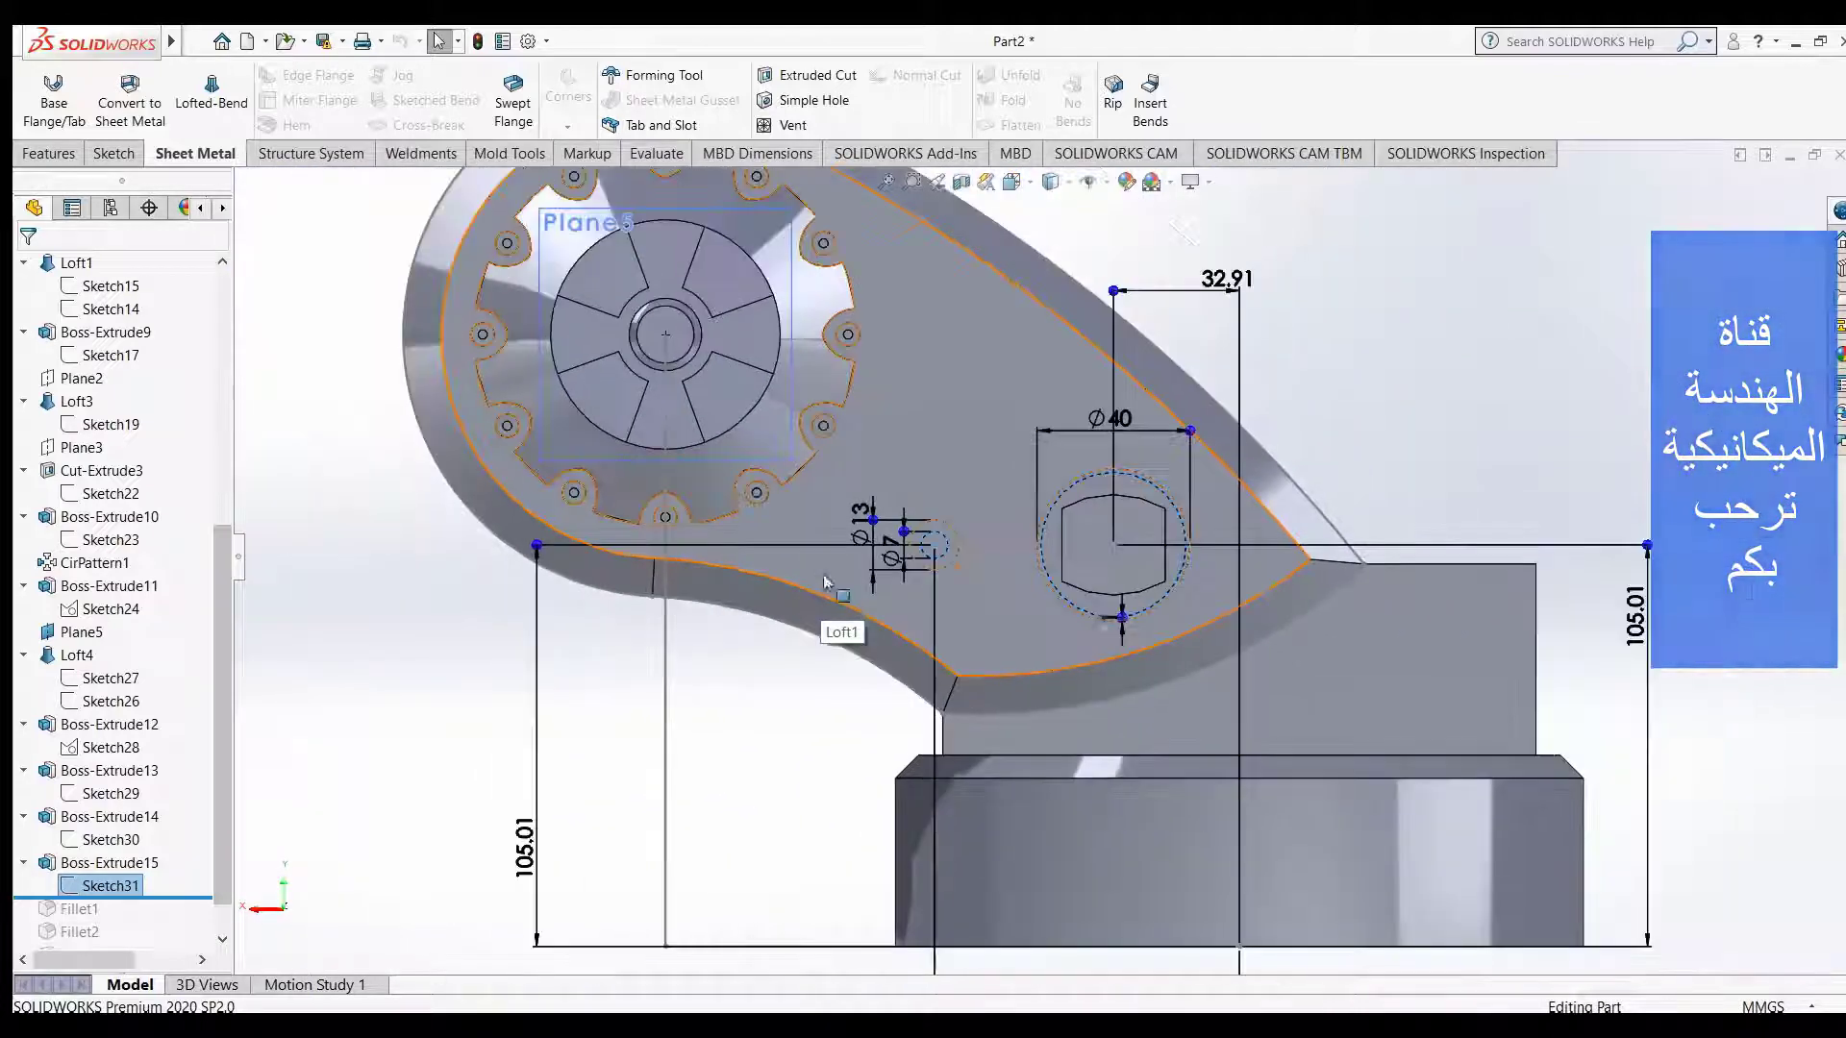
left_click(378, 738)
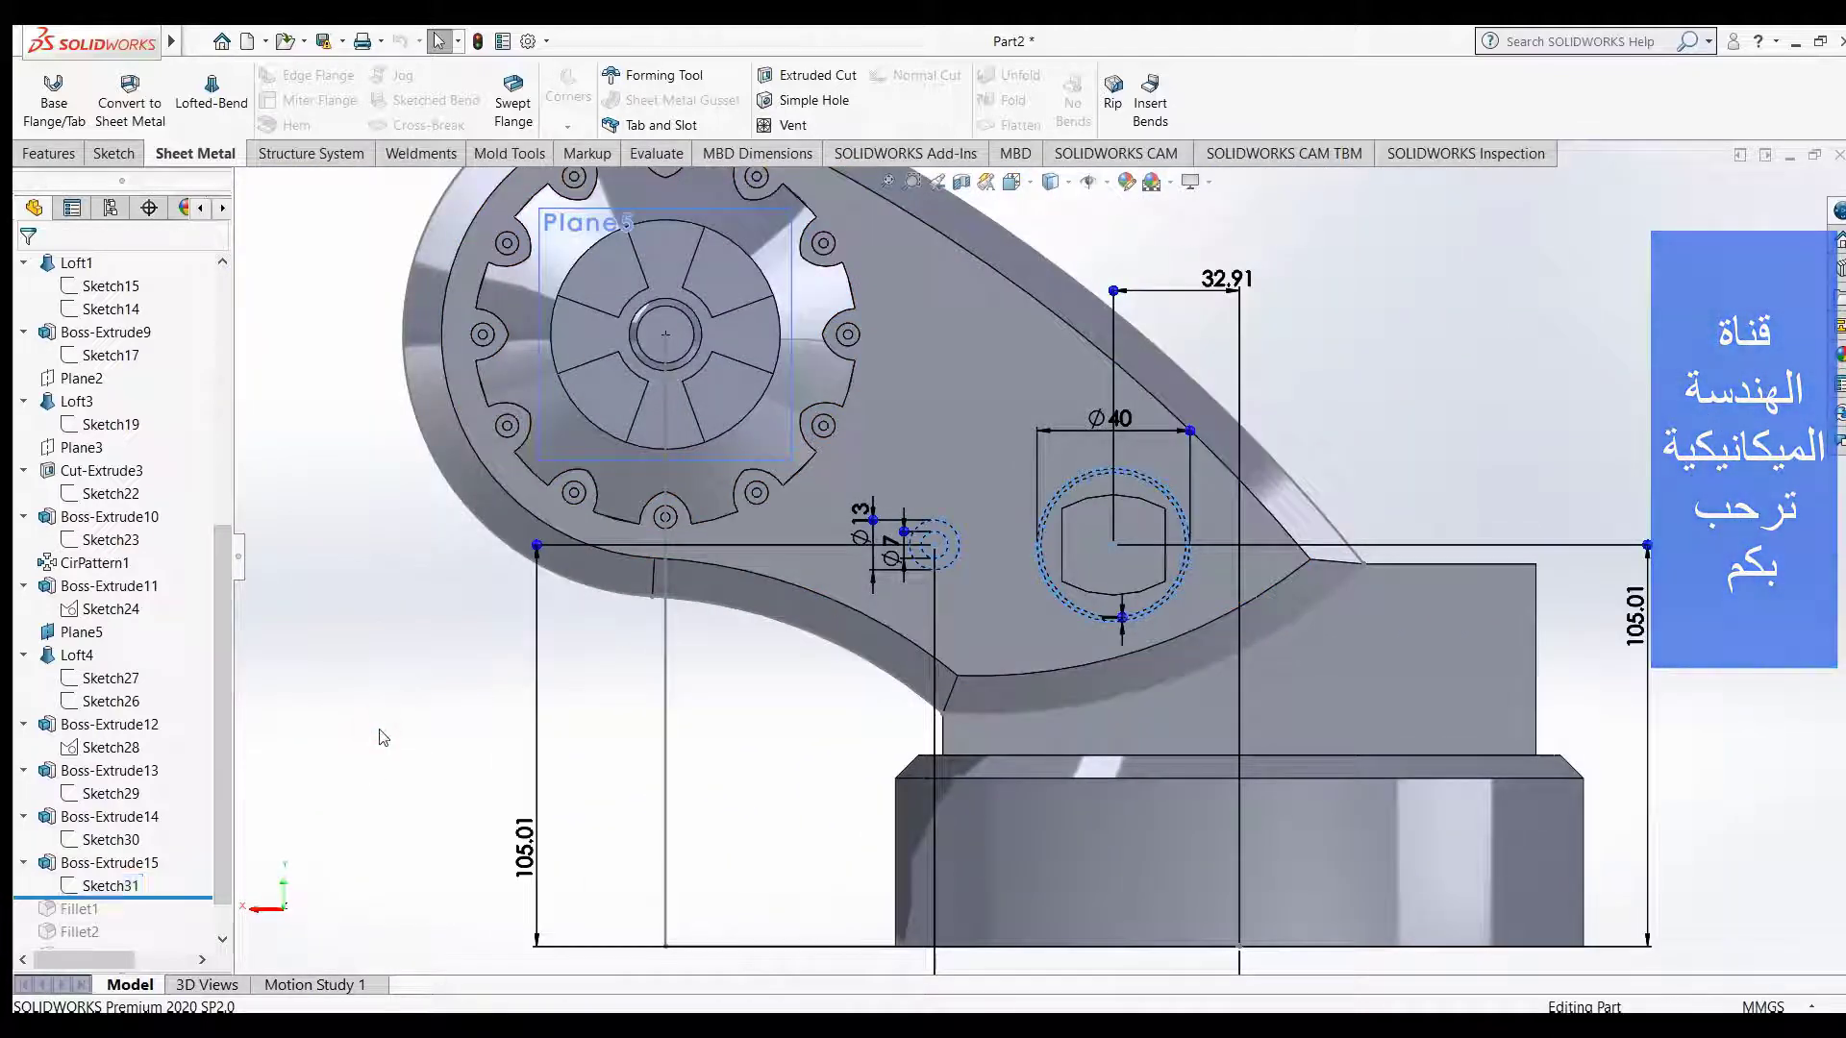
middle_click_drag(1413, 447, 1360, 471)
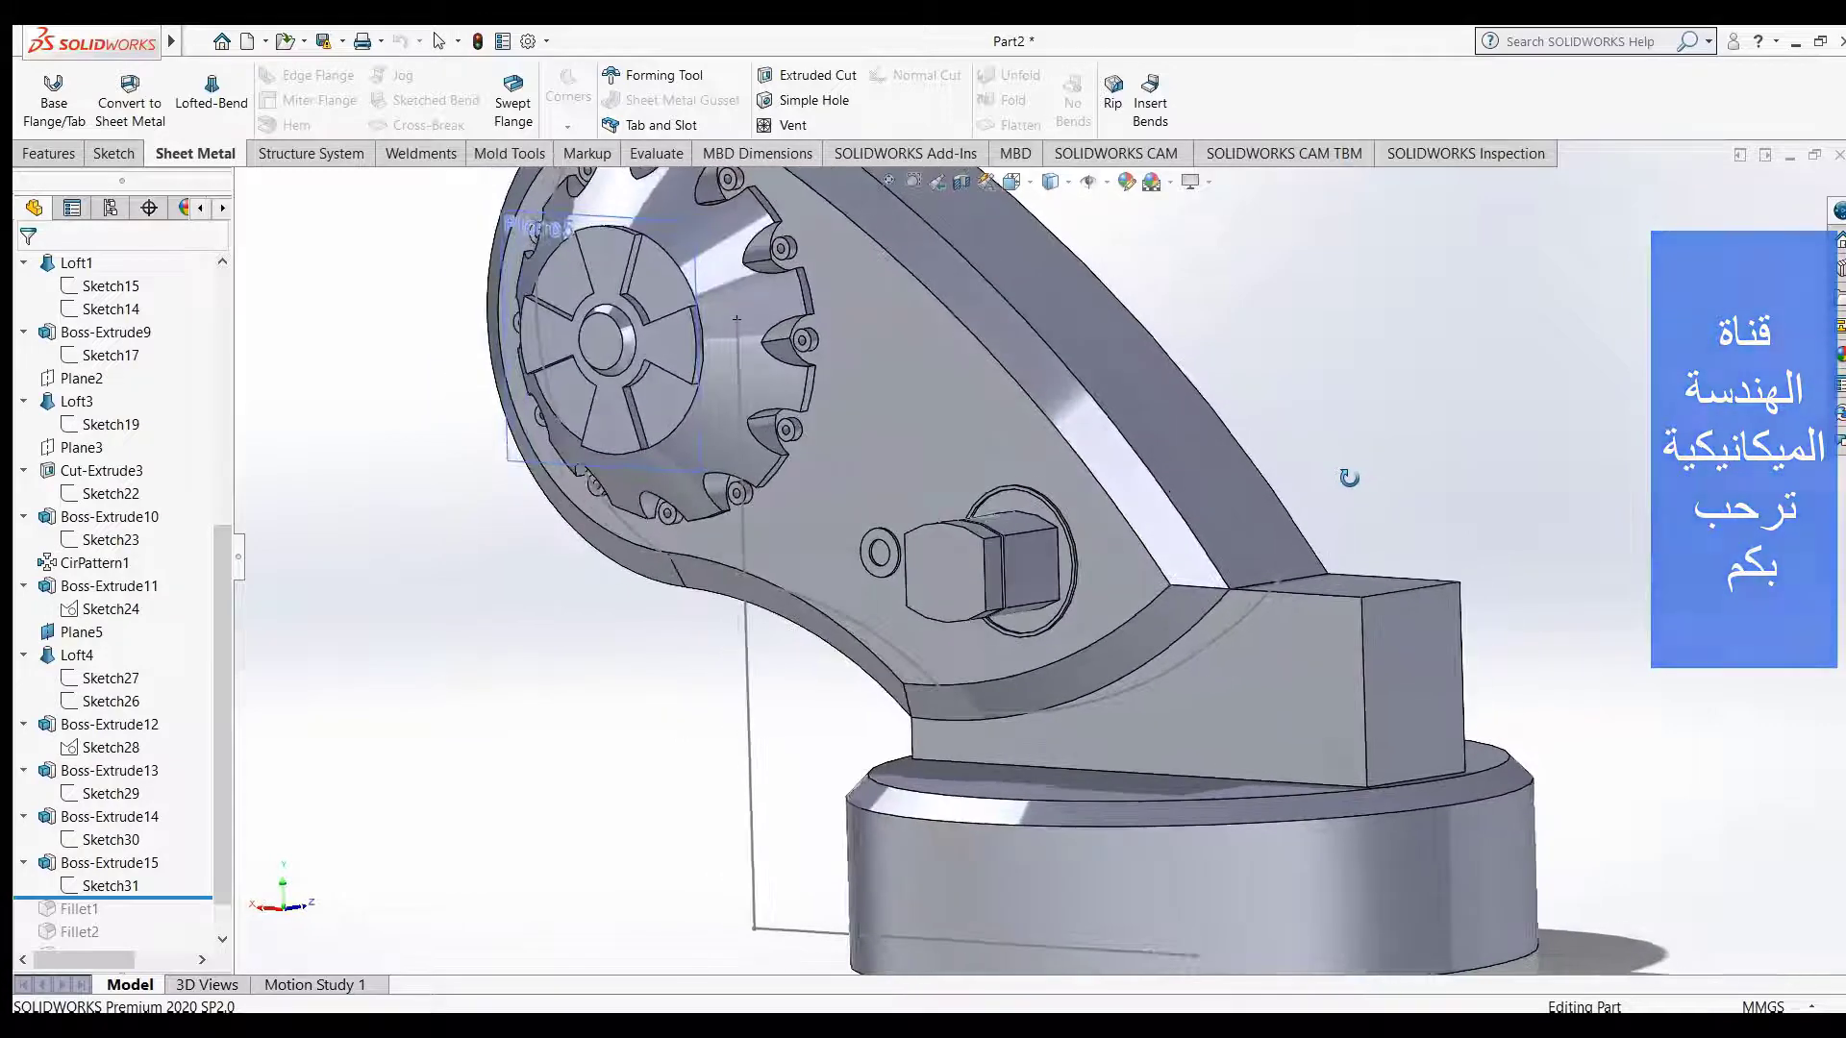
scroll(1113, 528, "down", 2)
scroll(1092, 536, "down", 2)
scroll(1088, 539, "down", 2)
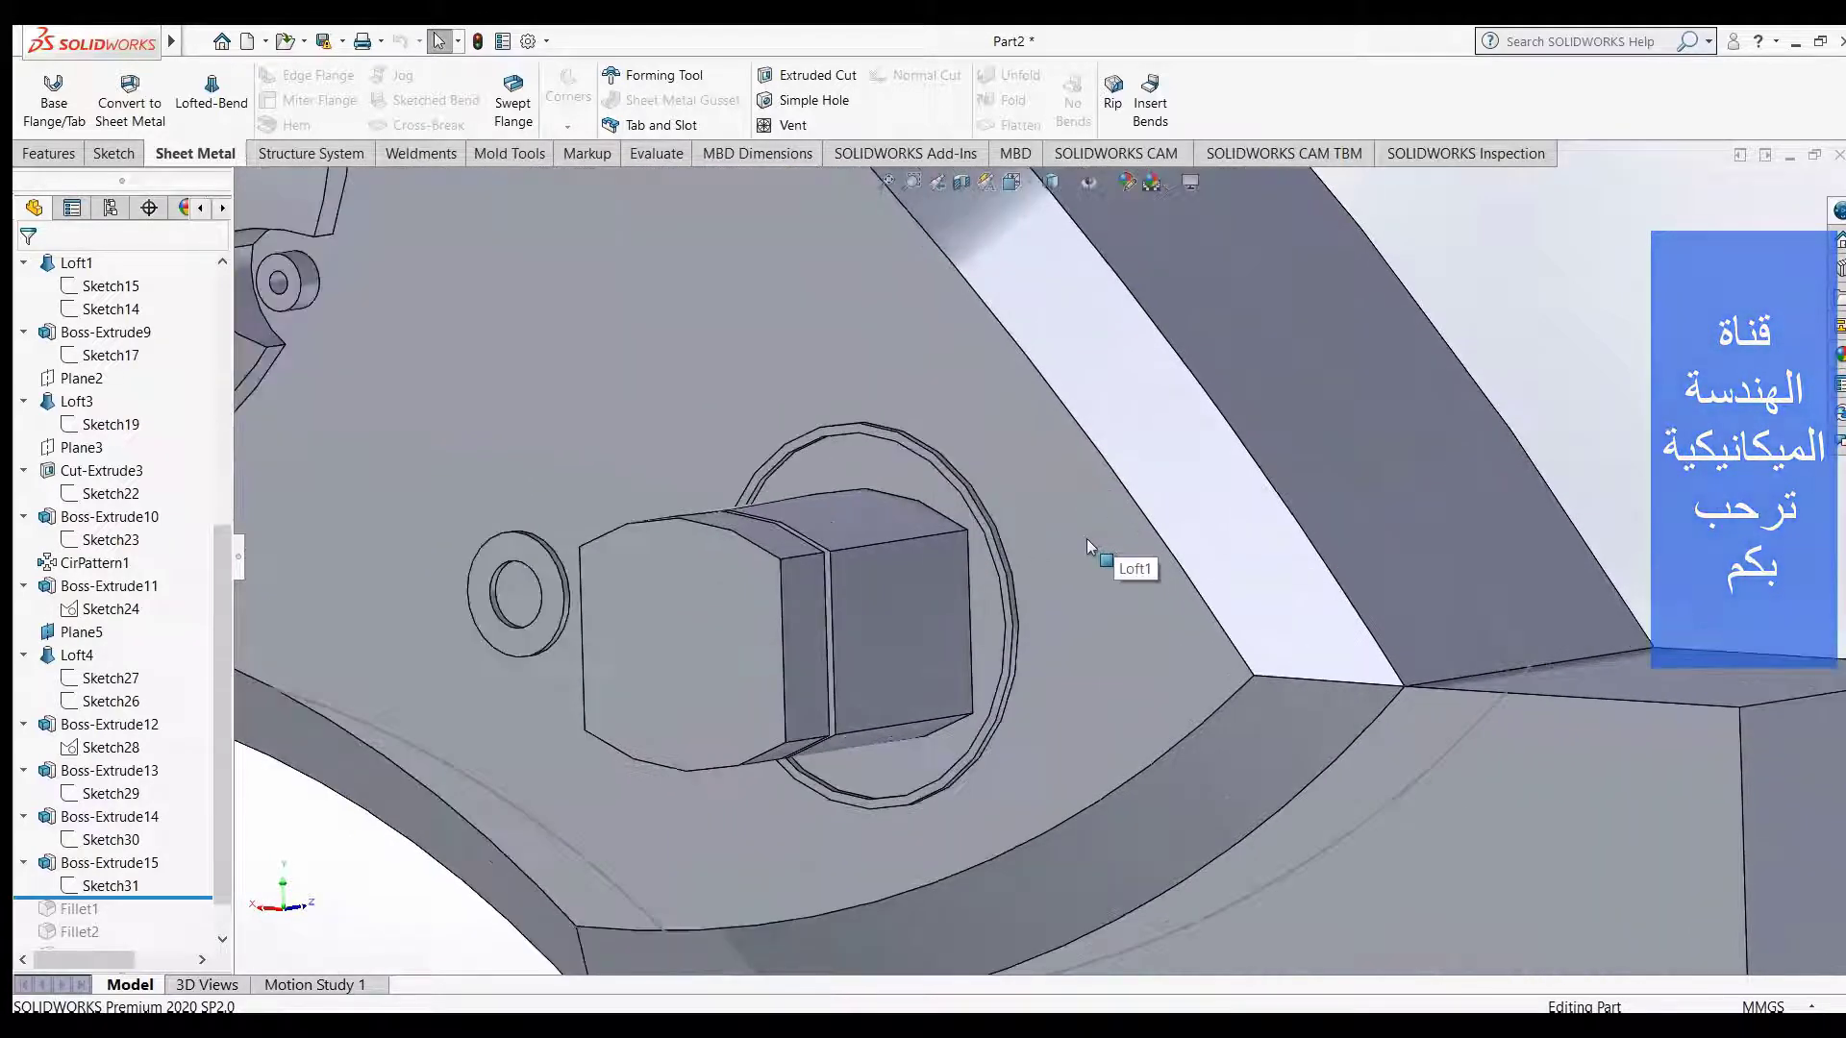
scroll(1086, 539, "down", 2)
scroll(1062, 545, "down", 2)
scroll(1059, 546, "up", 2)
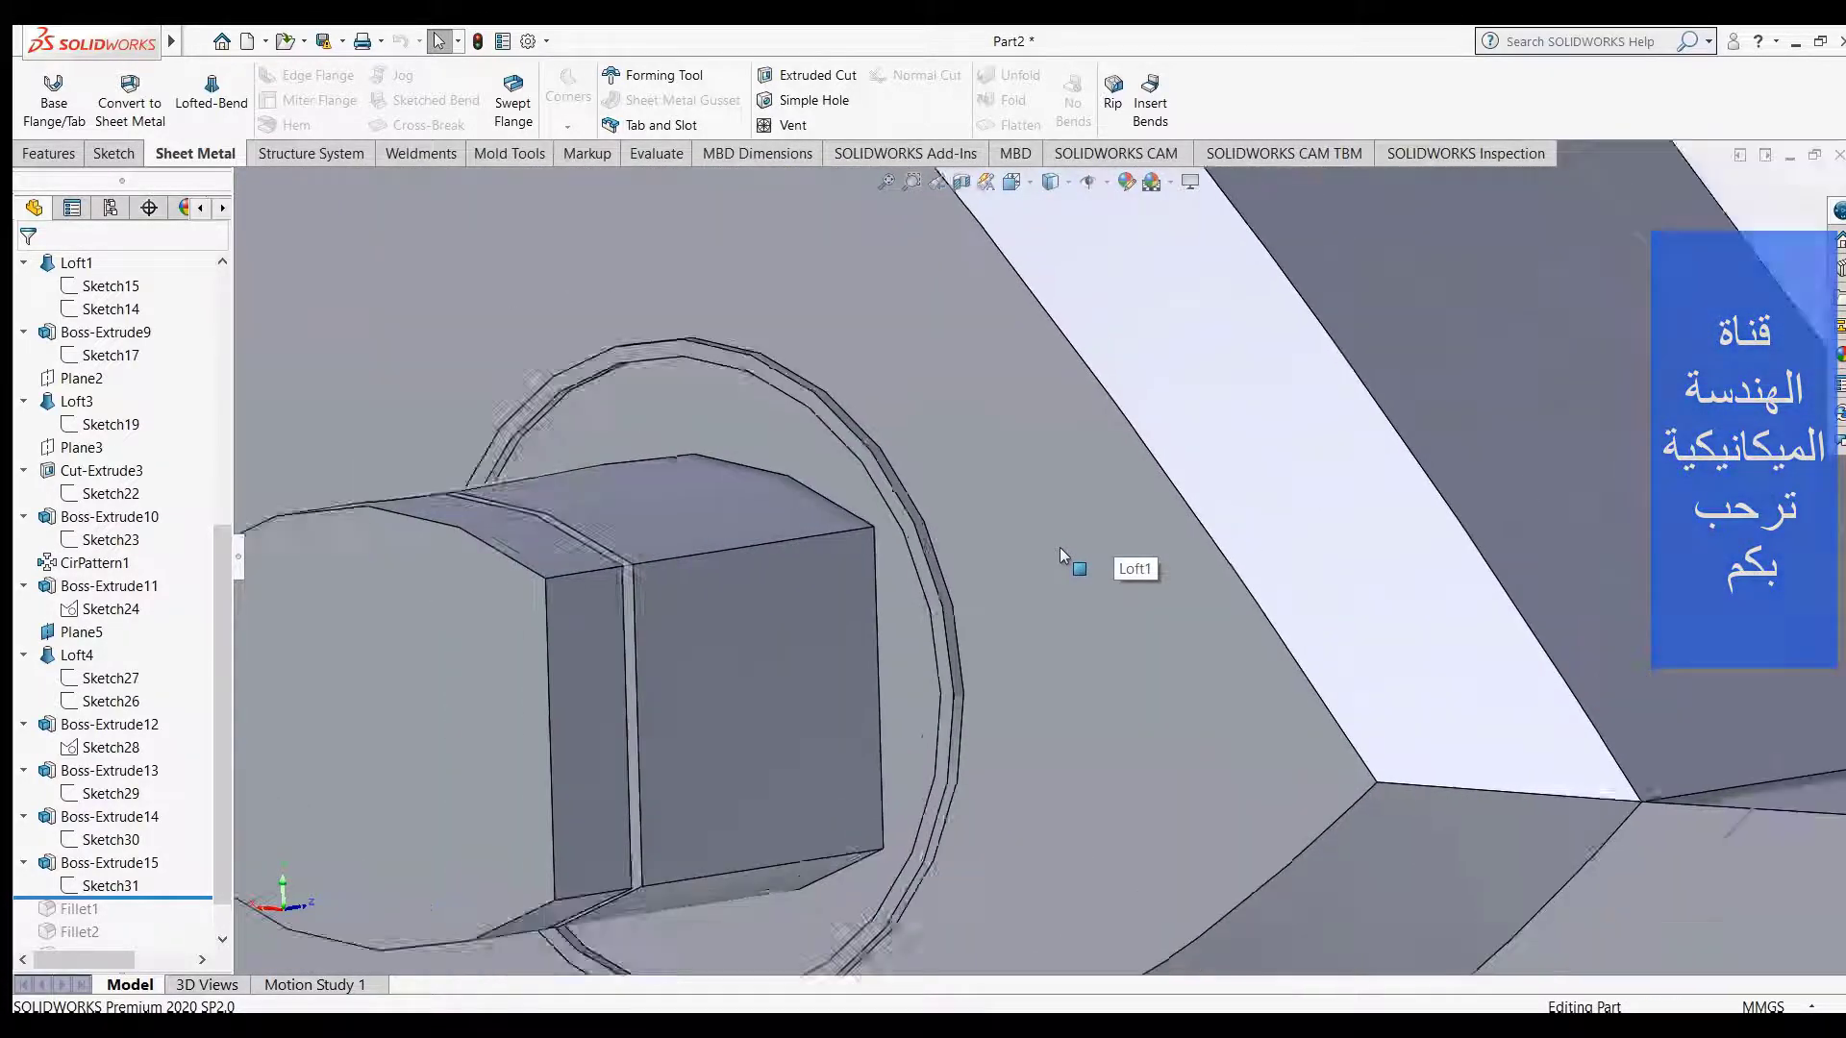
scroll(1060, 546, "up", 1)
scroll(1060, 546, "up", 1)
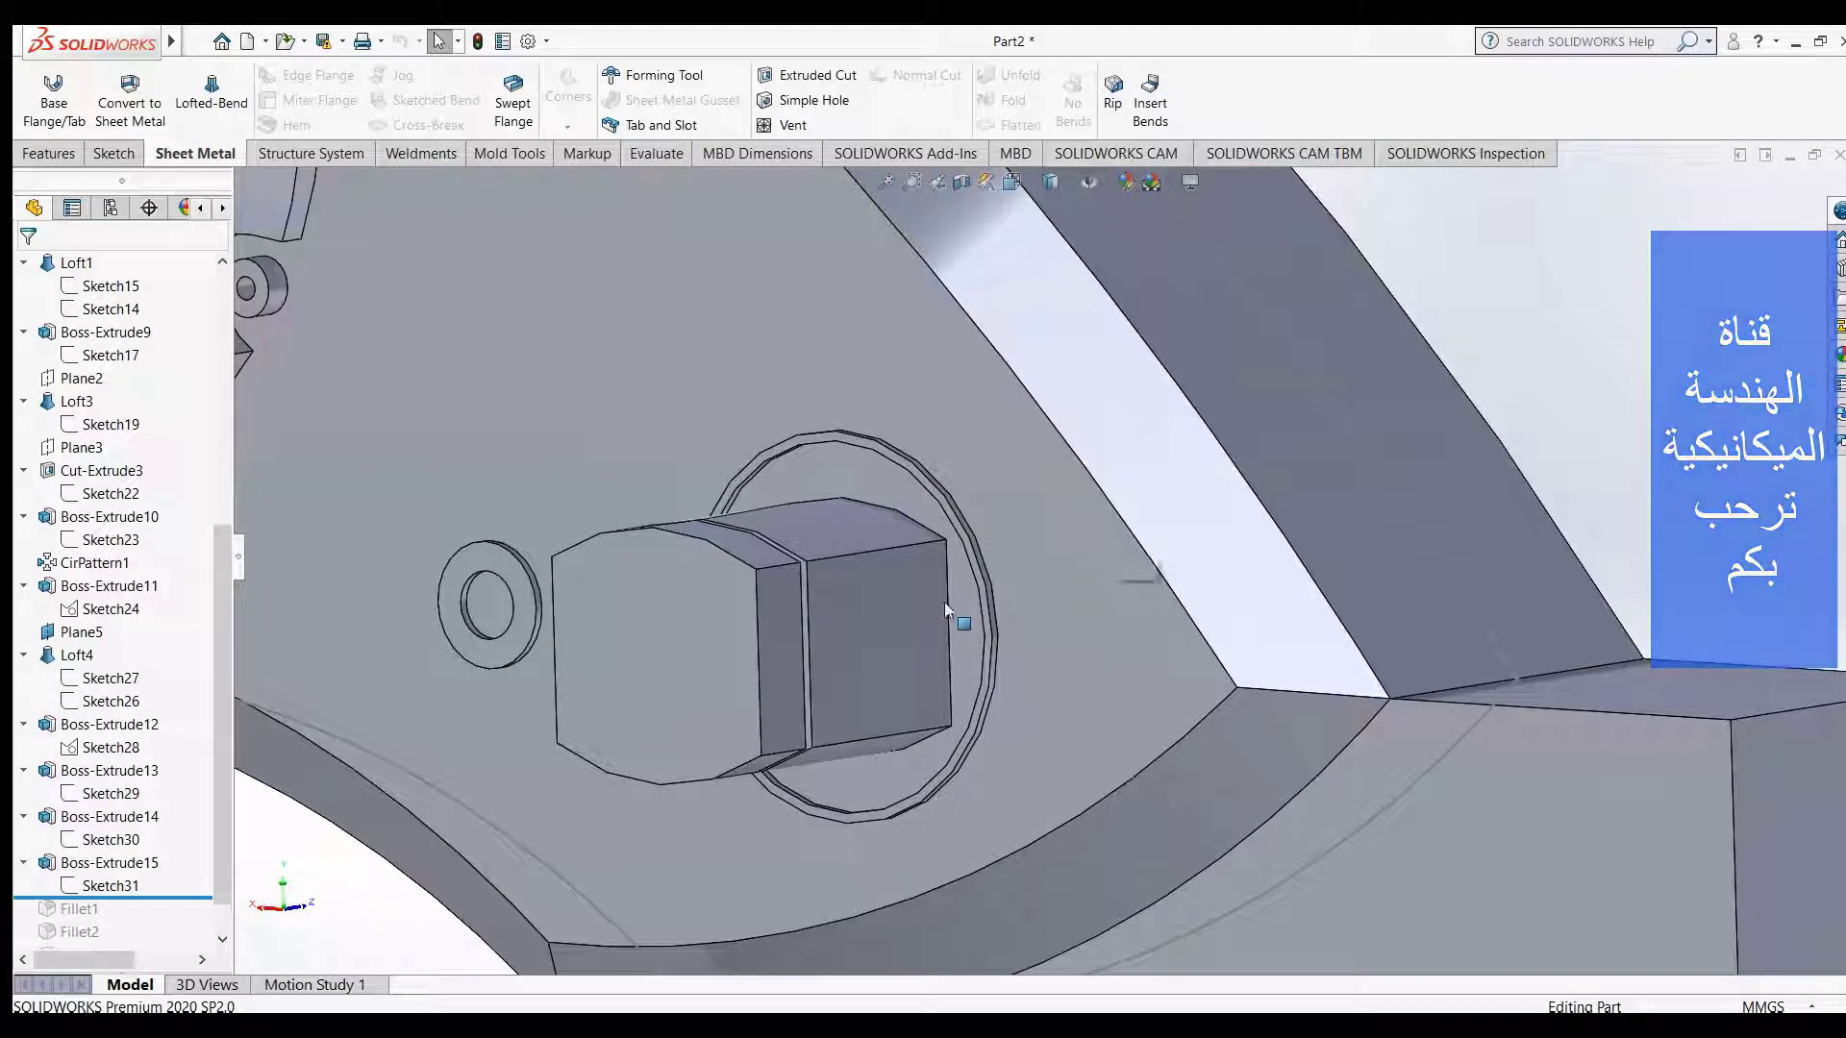
- Select Boss-Extrude15 to show its sketch rings with Ø40, Ø13 and Ø7 dimensions
left_click(121, 863)
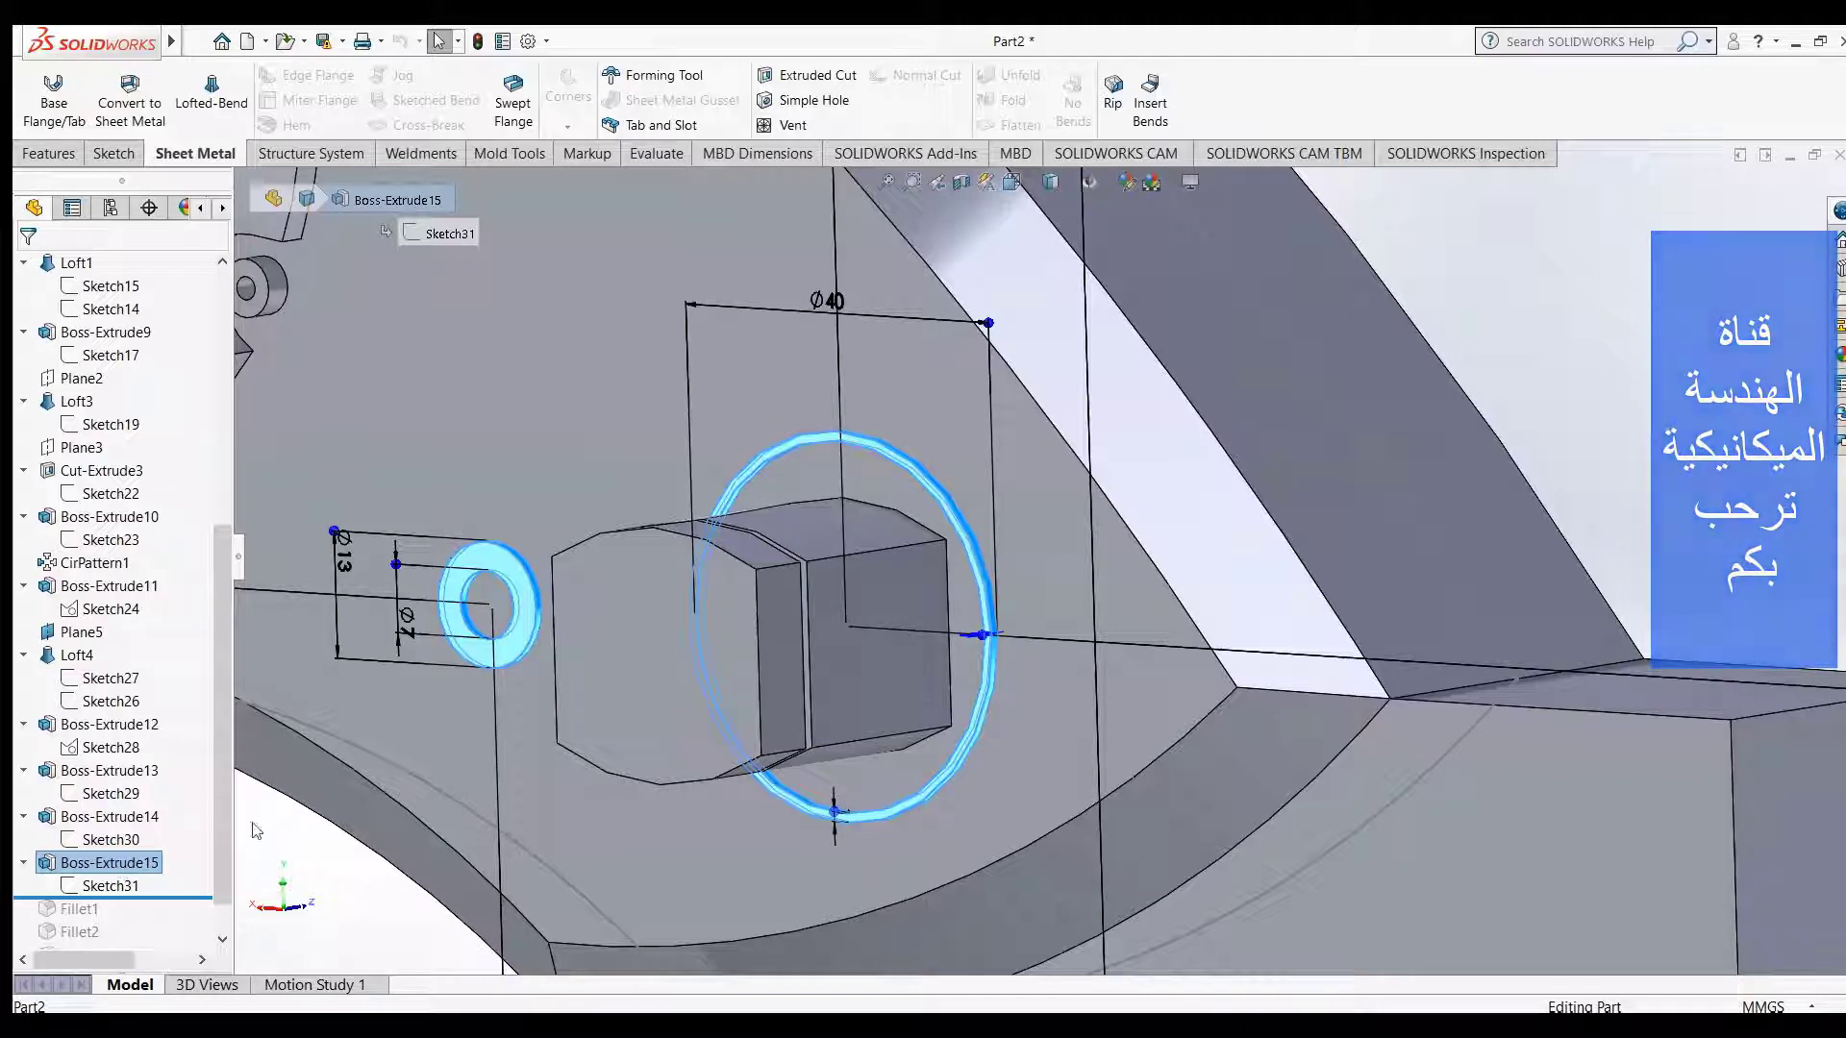
key("Escape")
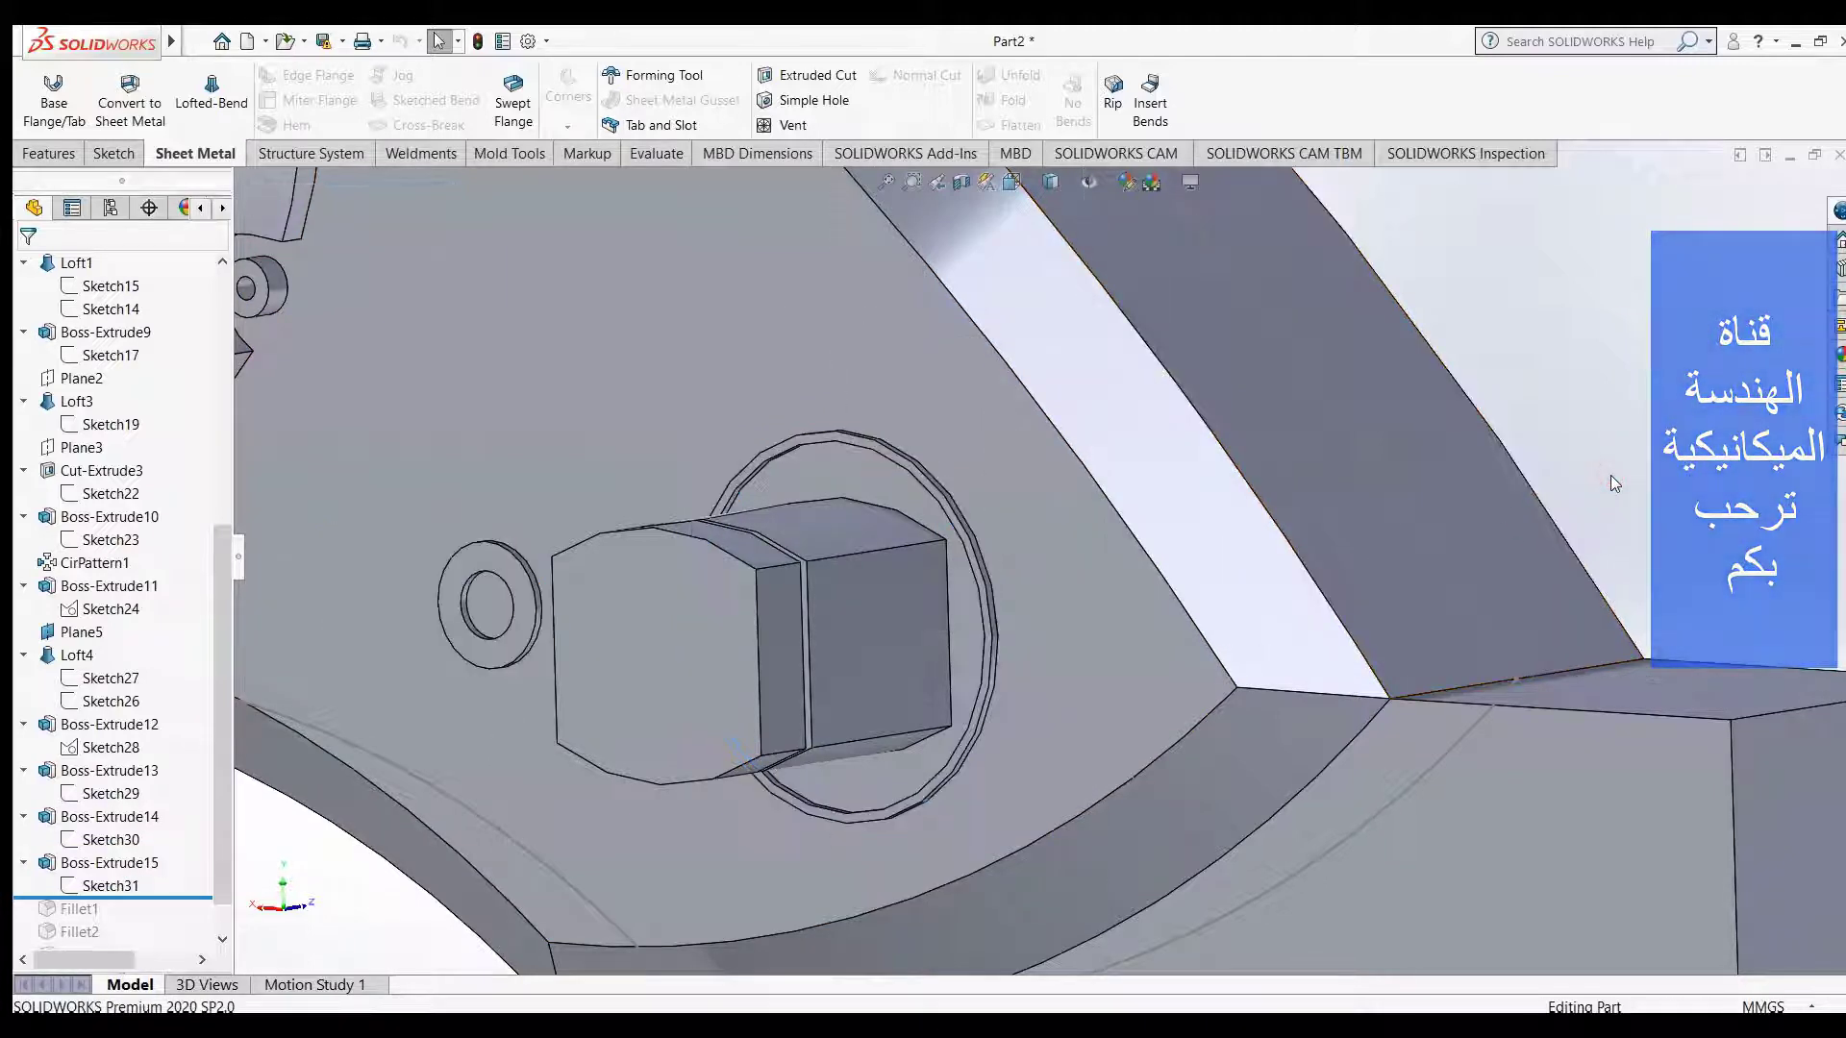
left_click(96, 865)
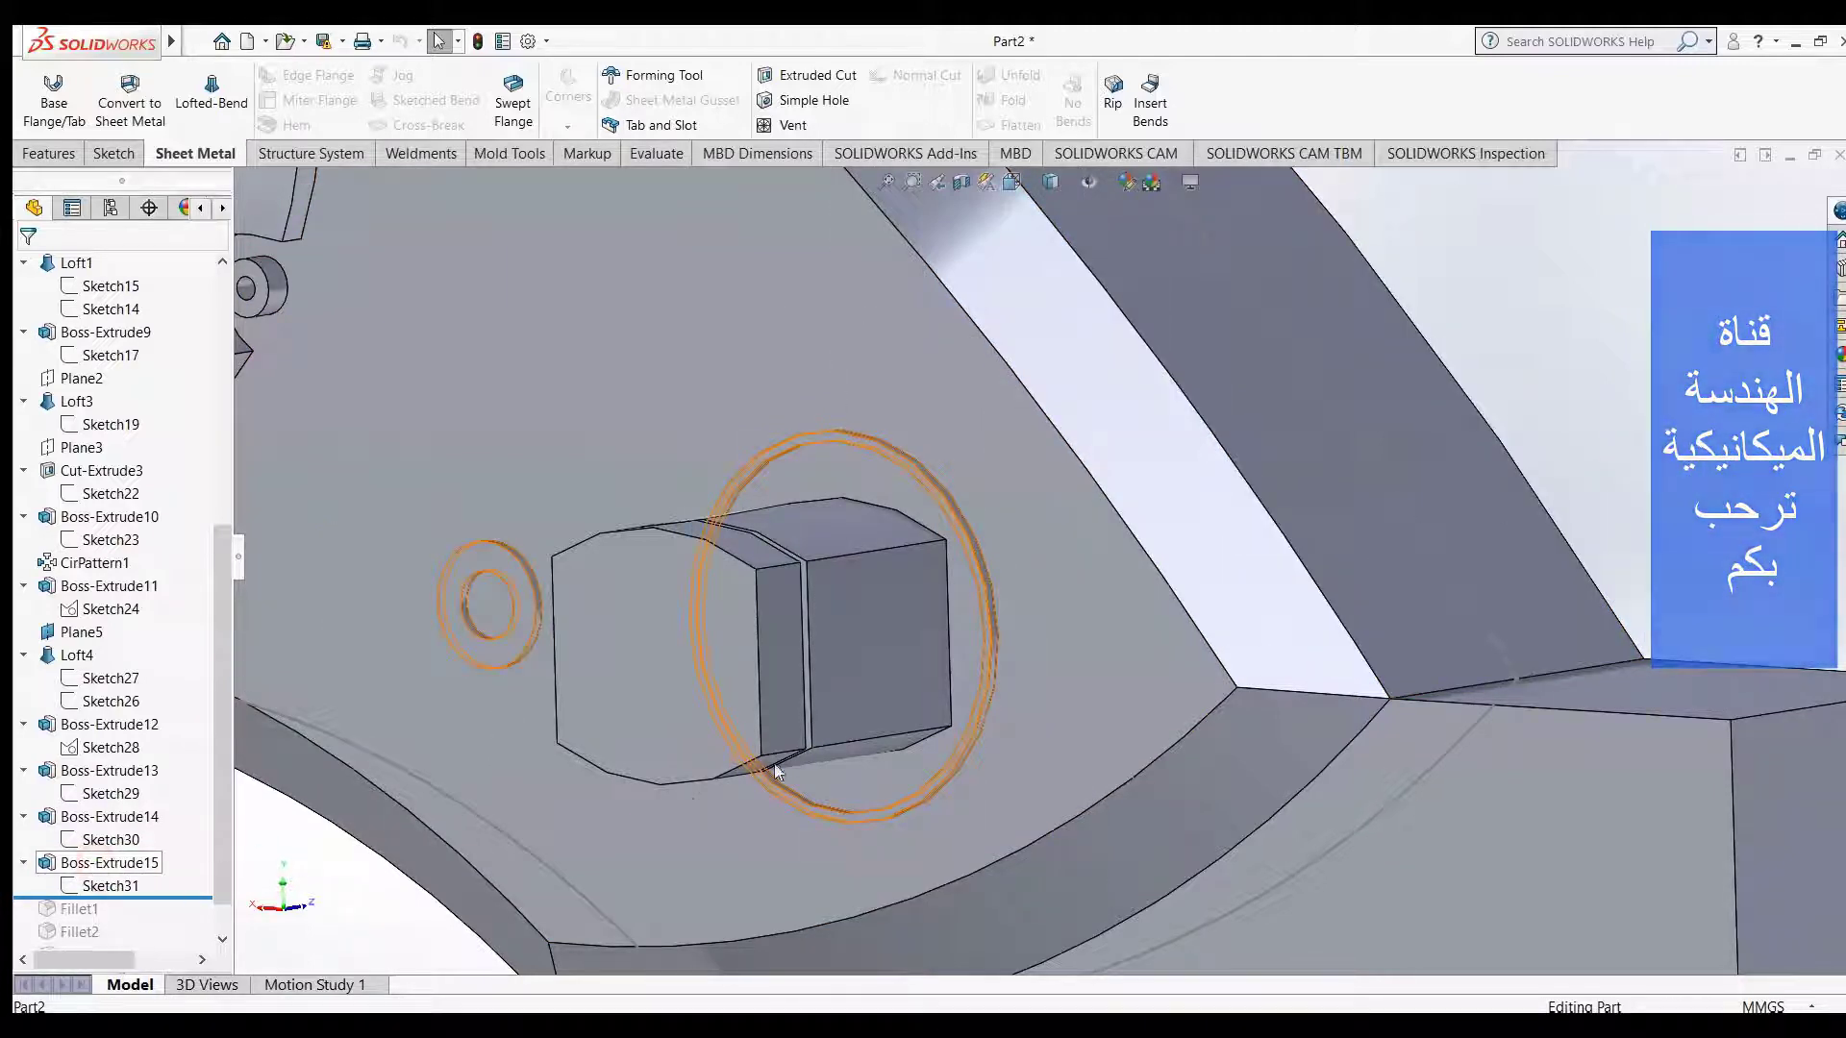
key("Escape")
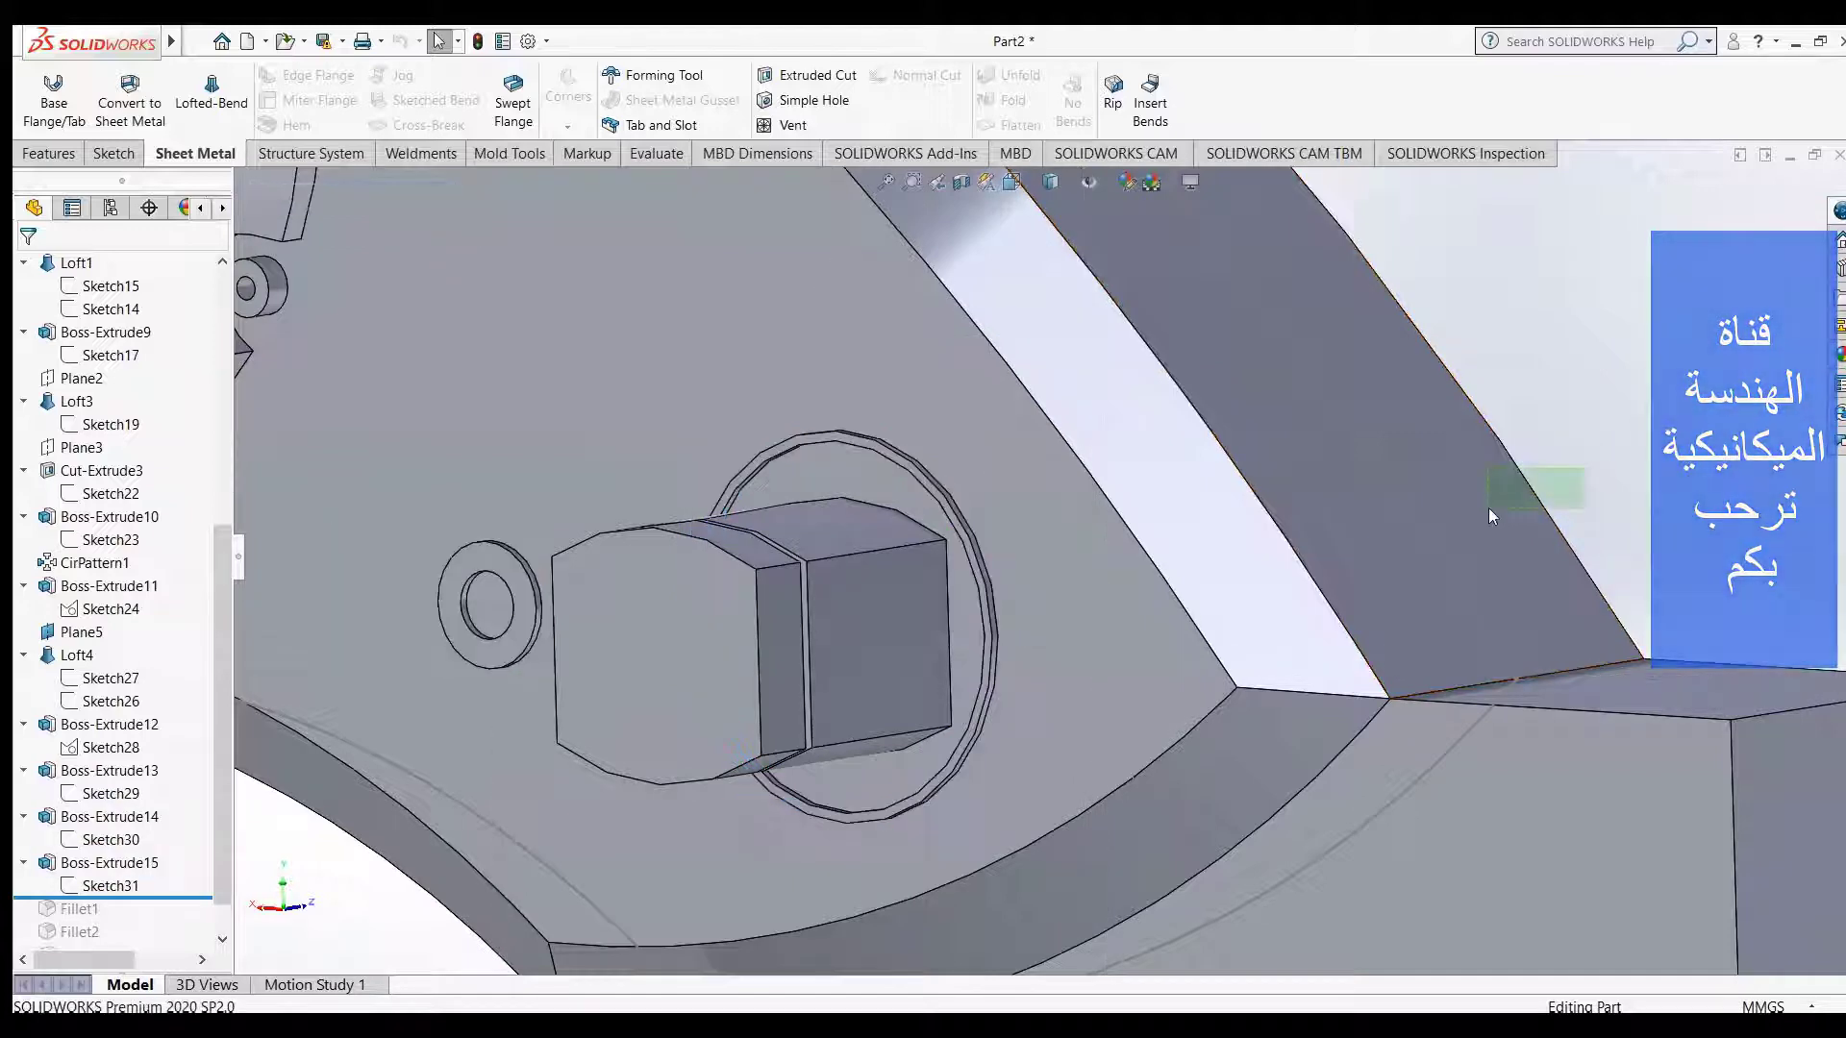
left_click(104, 863)
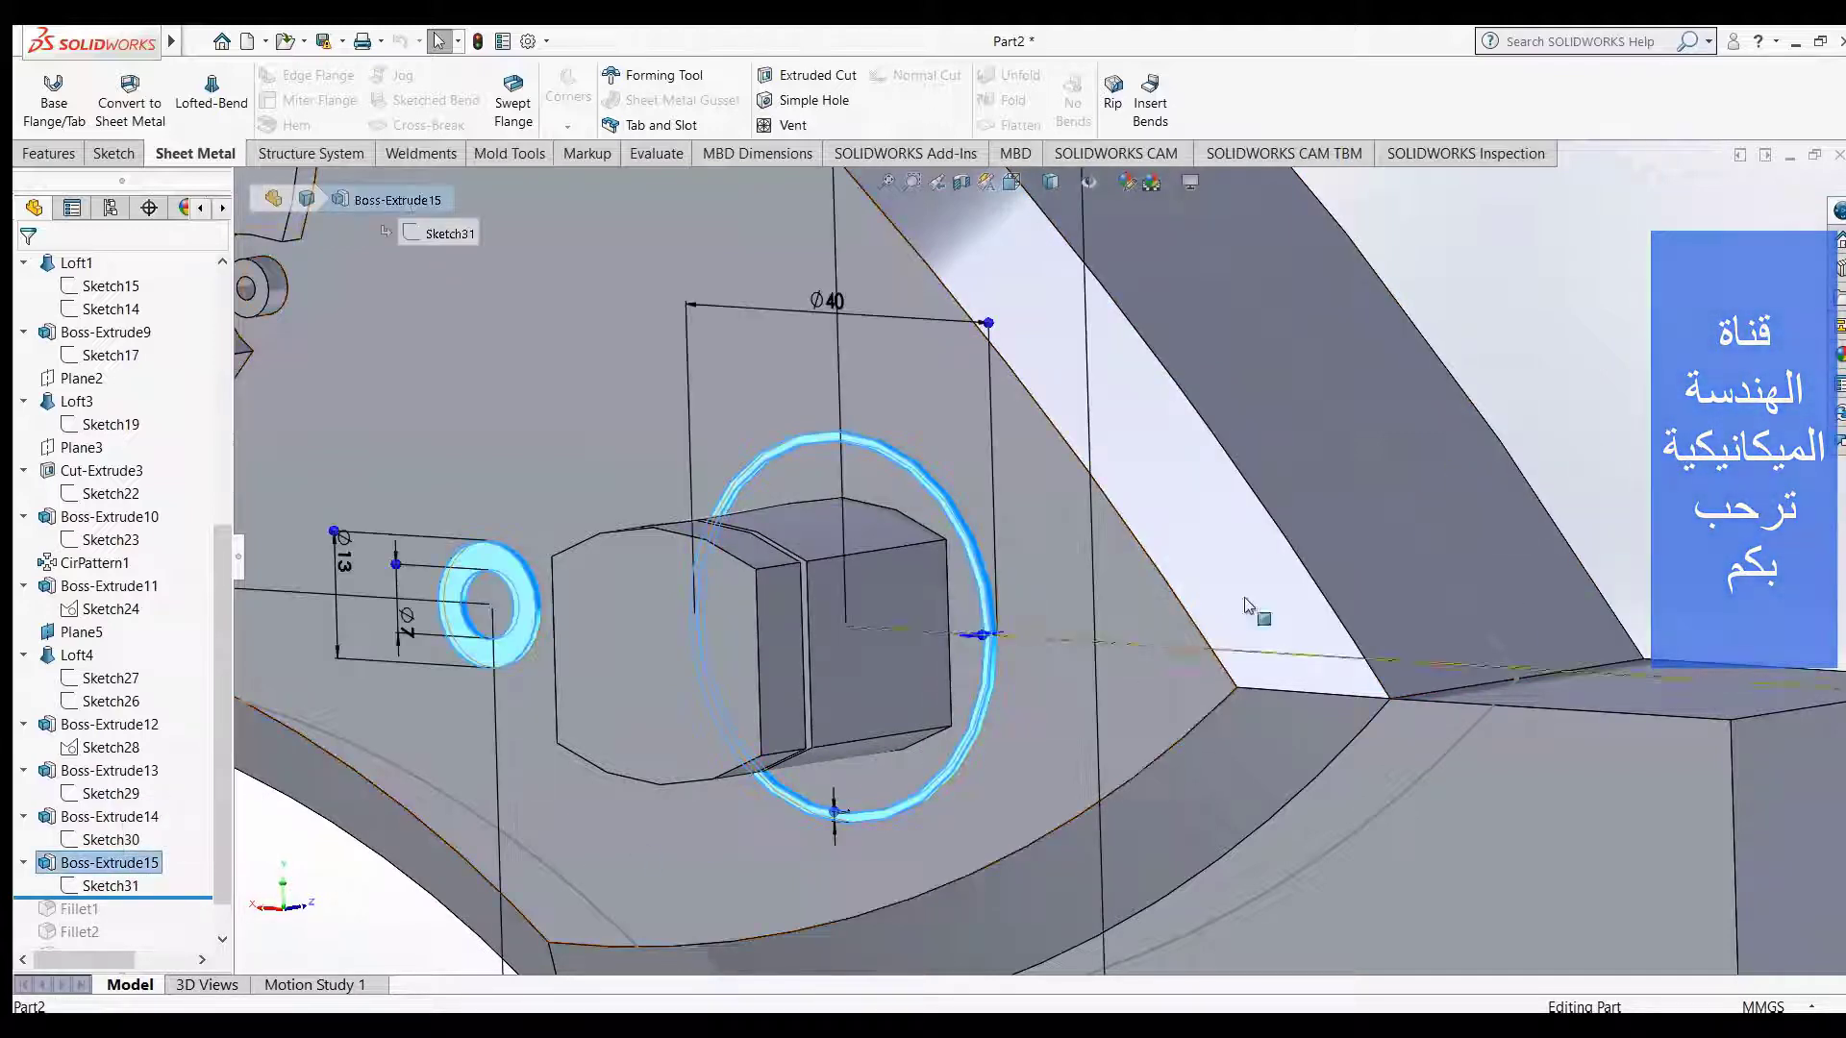
scroll(1566, 468, "up", 2)
- Orbit and zoom to view the nut side-on and circle around the sketch ring
middle_click_drag(1556, 474, 1135, 600)
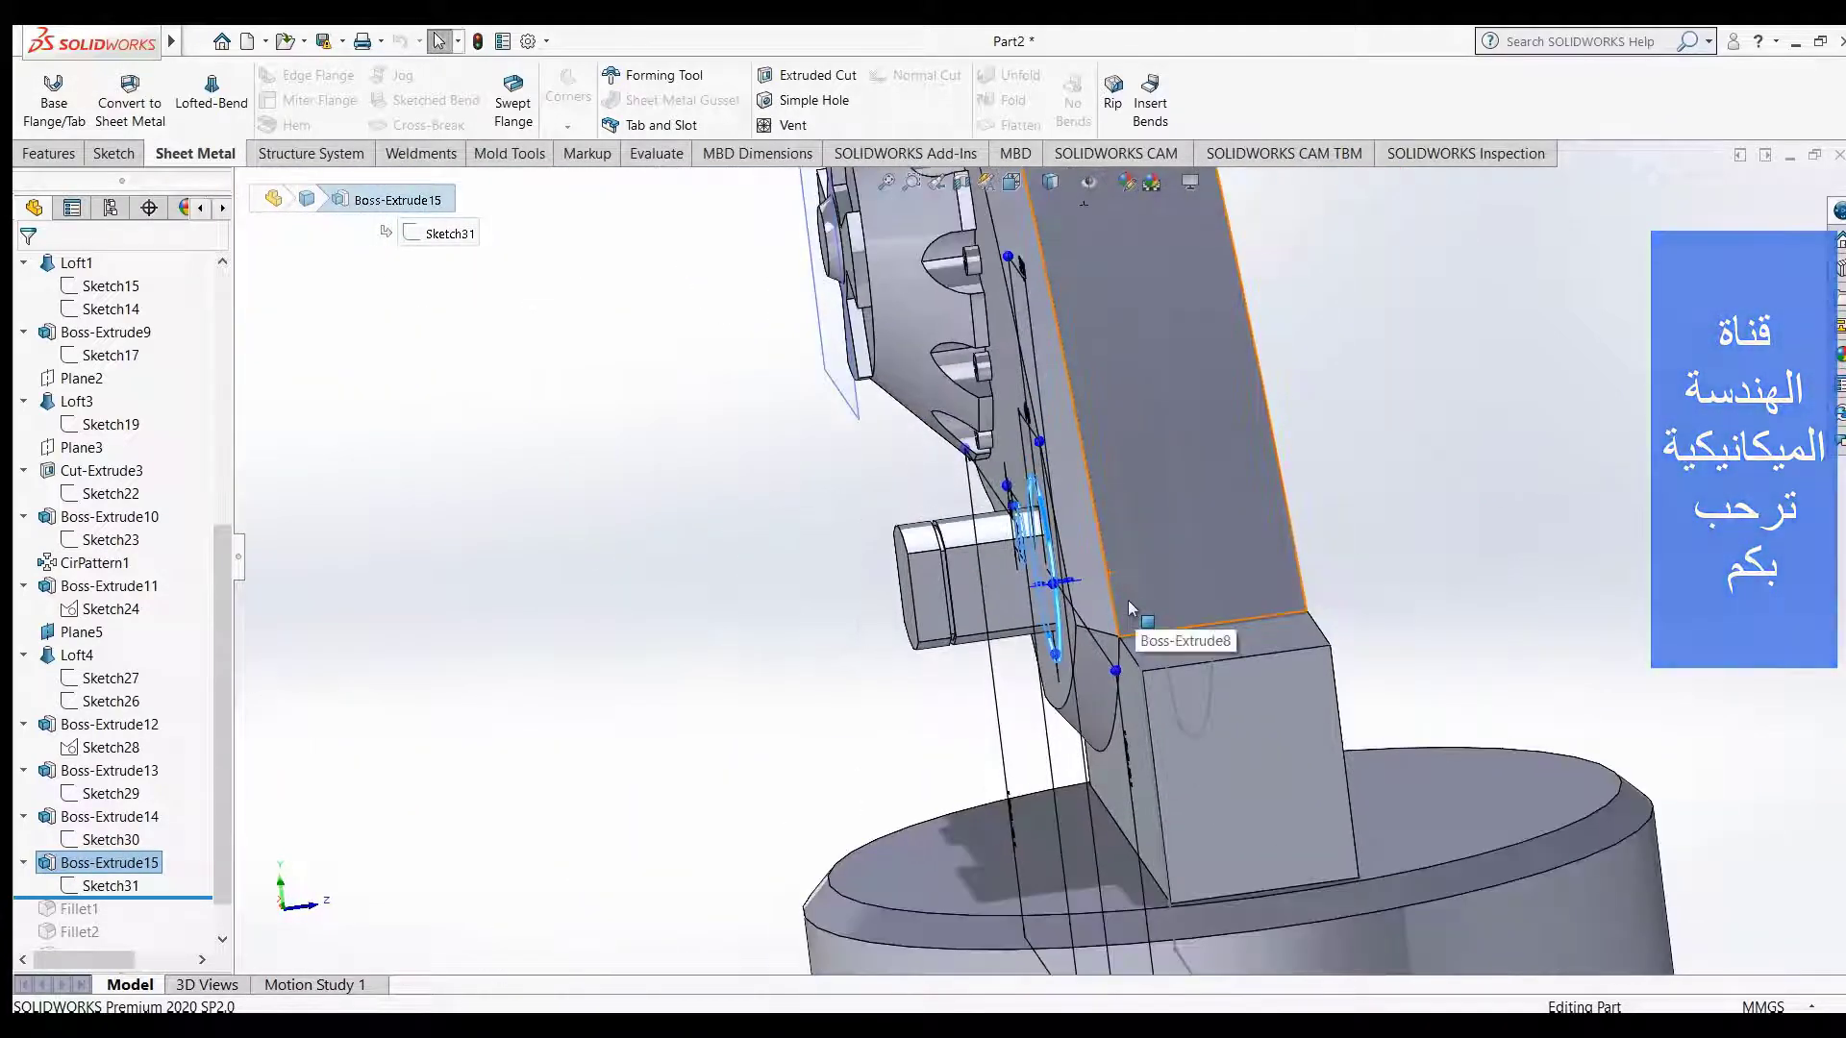
scroll(1115, 600, "down", 2)
scroll(1058, 596, "down", 3)
scroll(1021, 594, "down", 3)
scroll(1021, 593, "down", 2)
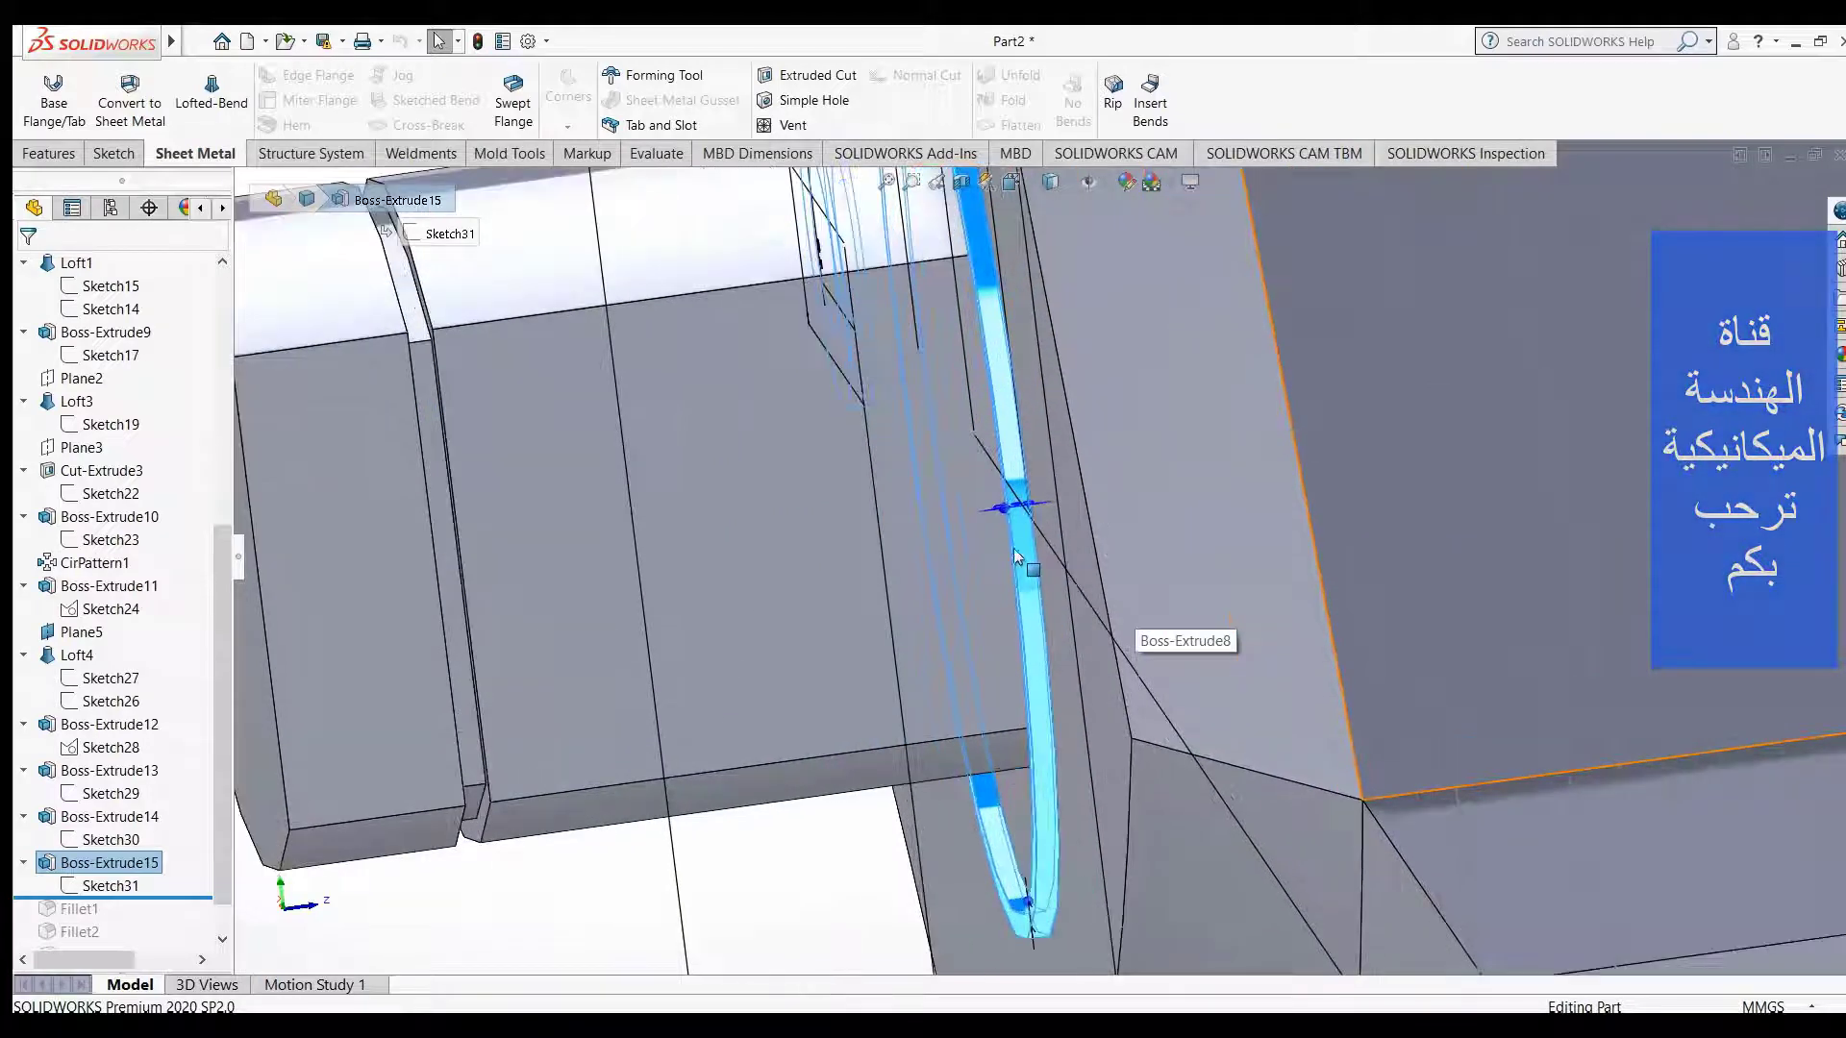
scroll(1019, 587, "down", 2)
scroll(1017, 577, "down", 2)
scroll(842, 570, "down", 2)
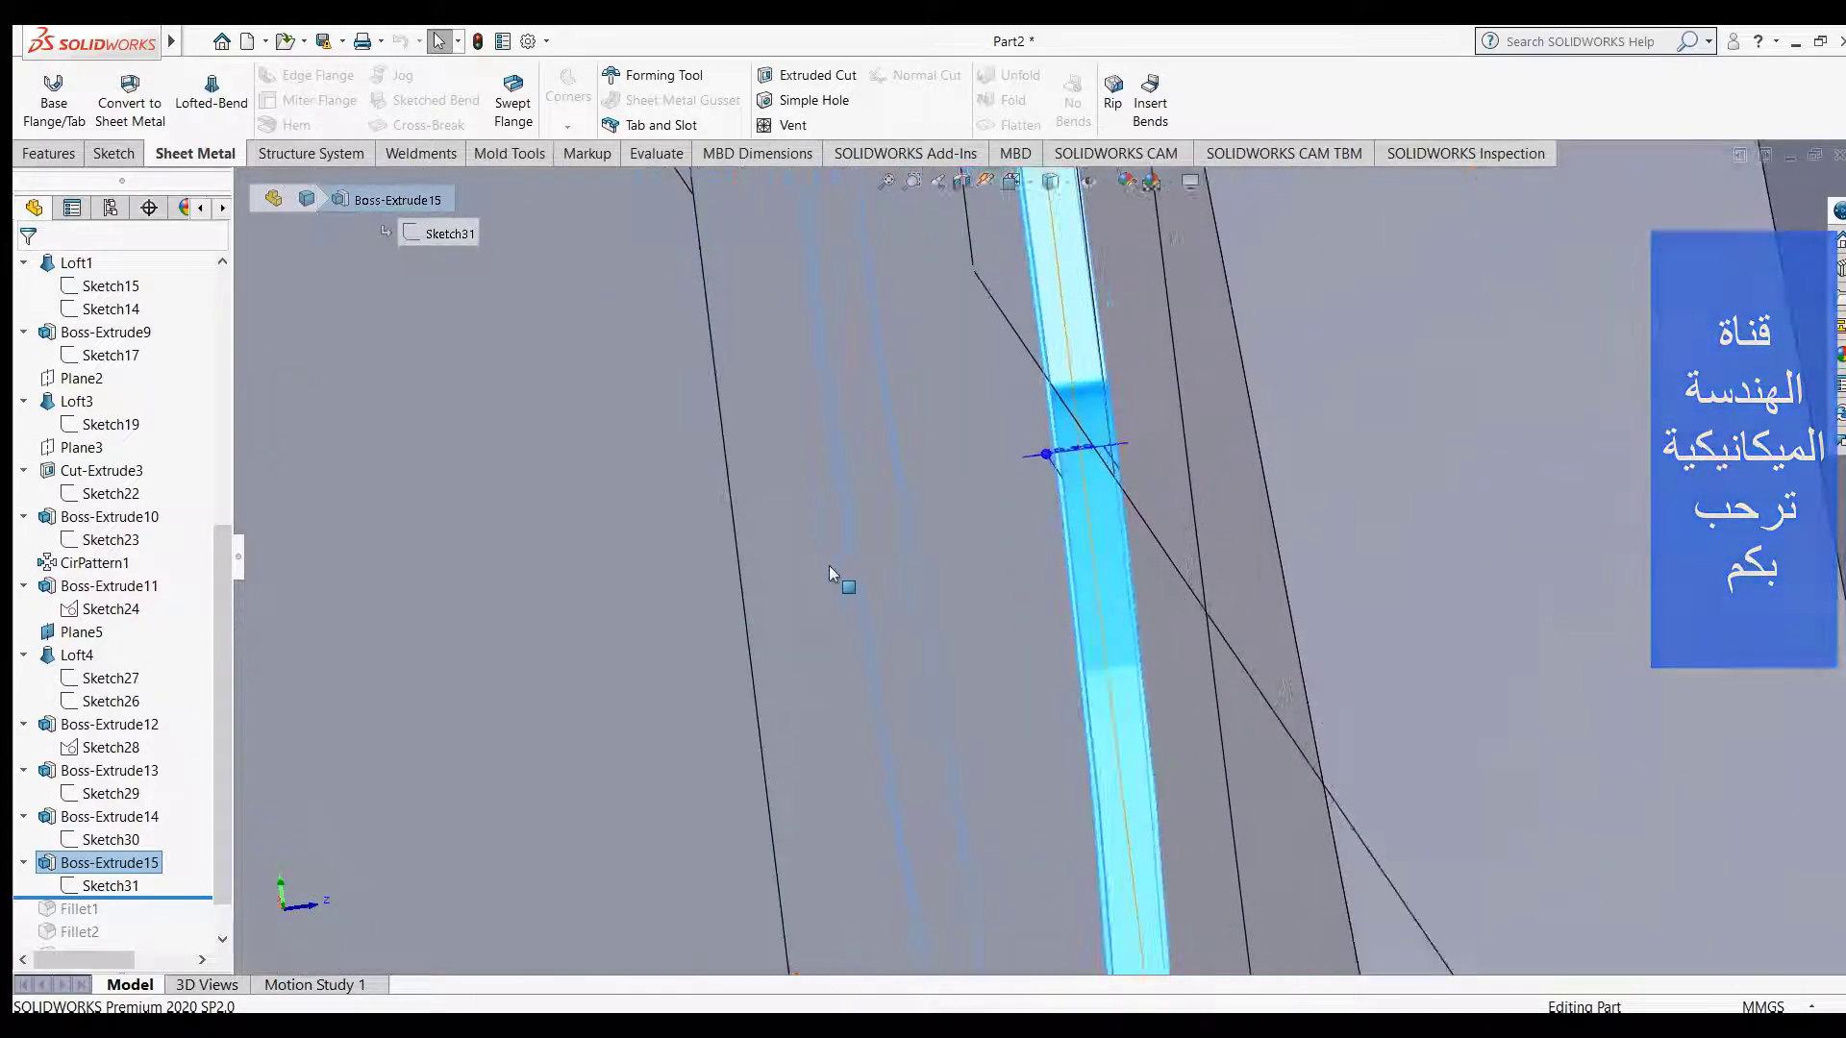
middle_click_drag(798, 574, 855, 564)
scroll(1190, 528, "up", 2)
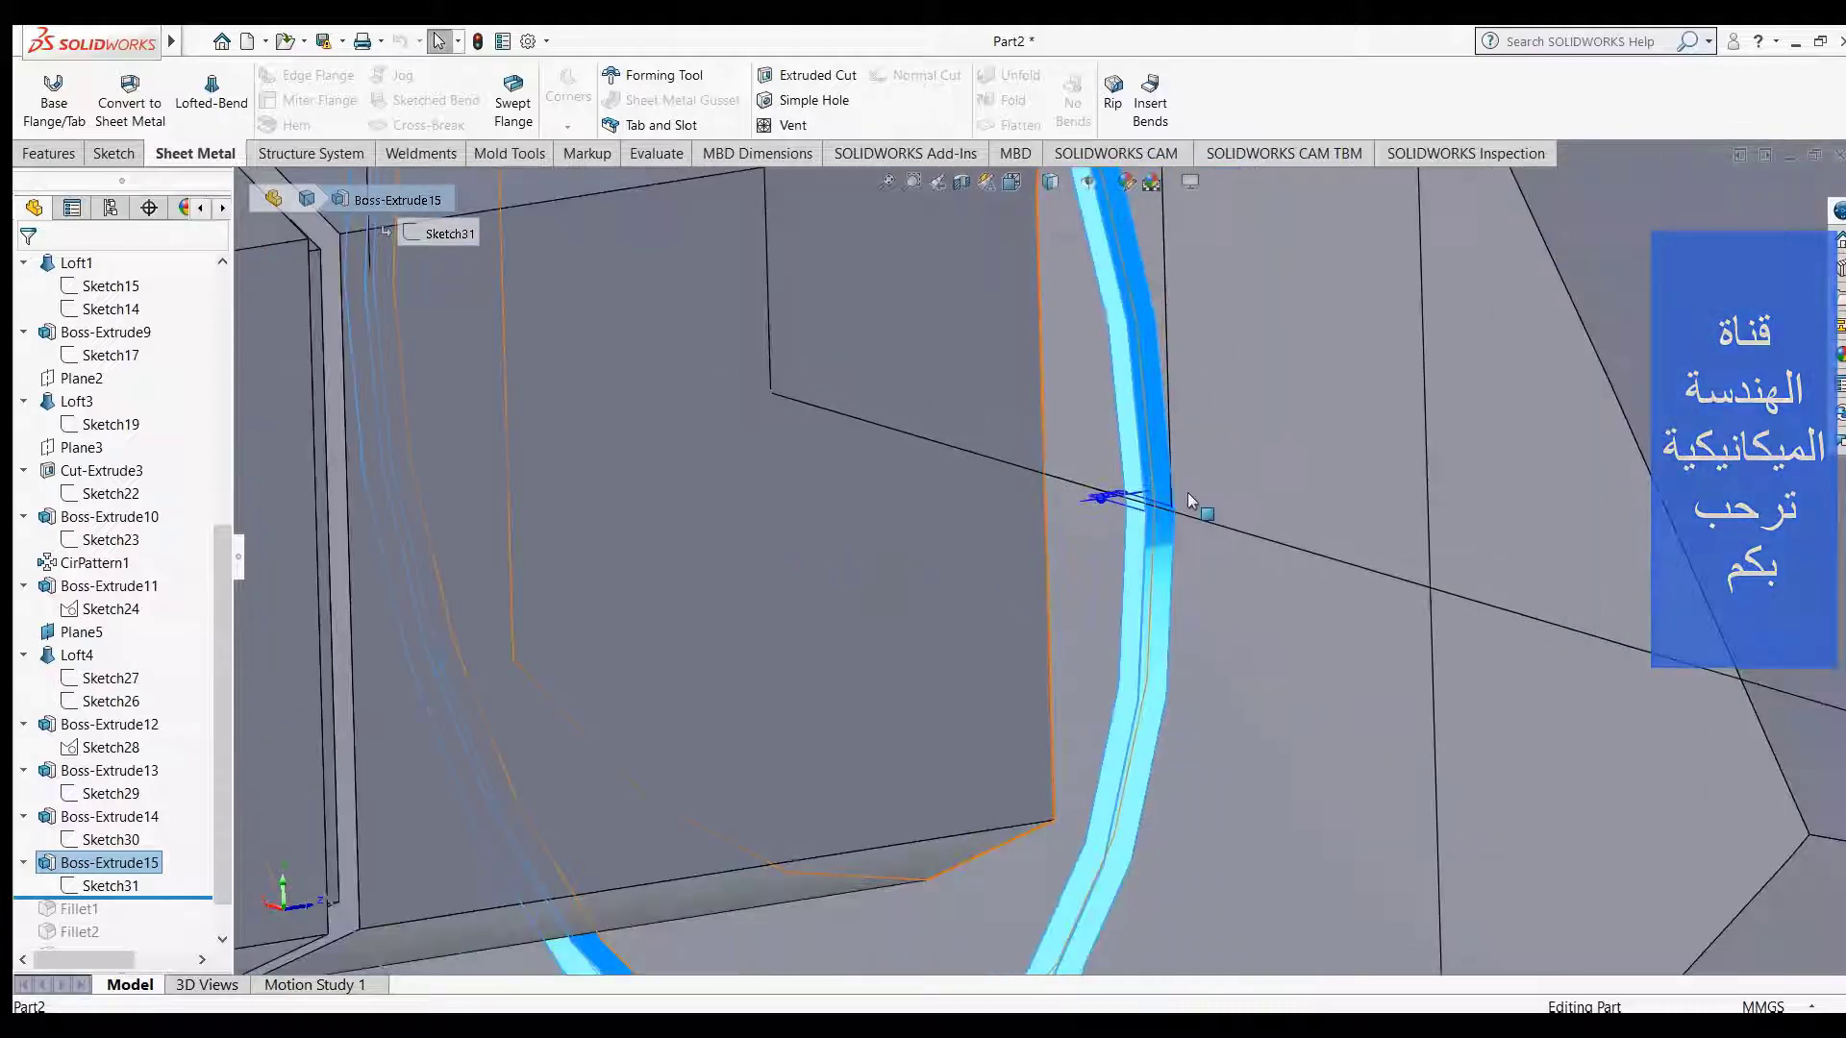
scroll(1186, 493, "down", 2)
scroll(1055, 516, "down", 1)
scroll(1056, 516, "down", 1)
scroll(1054, 509, "down", 2)
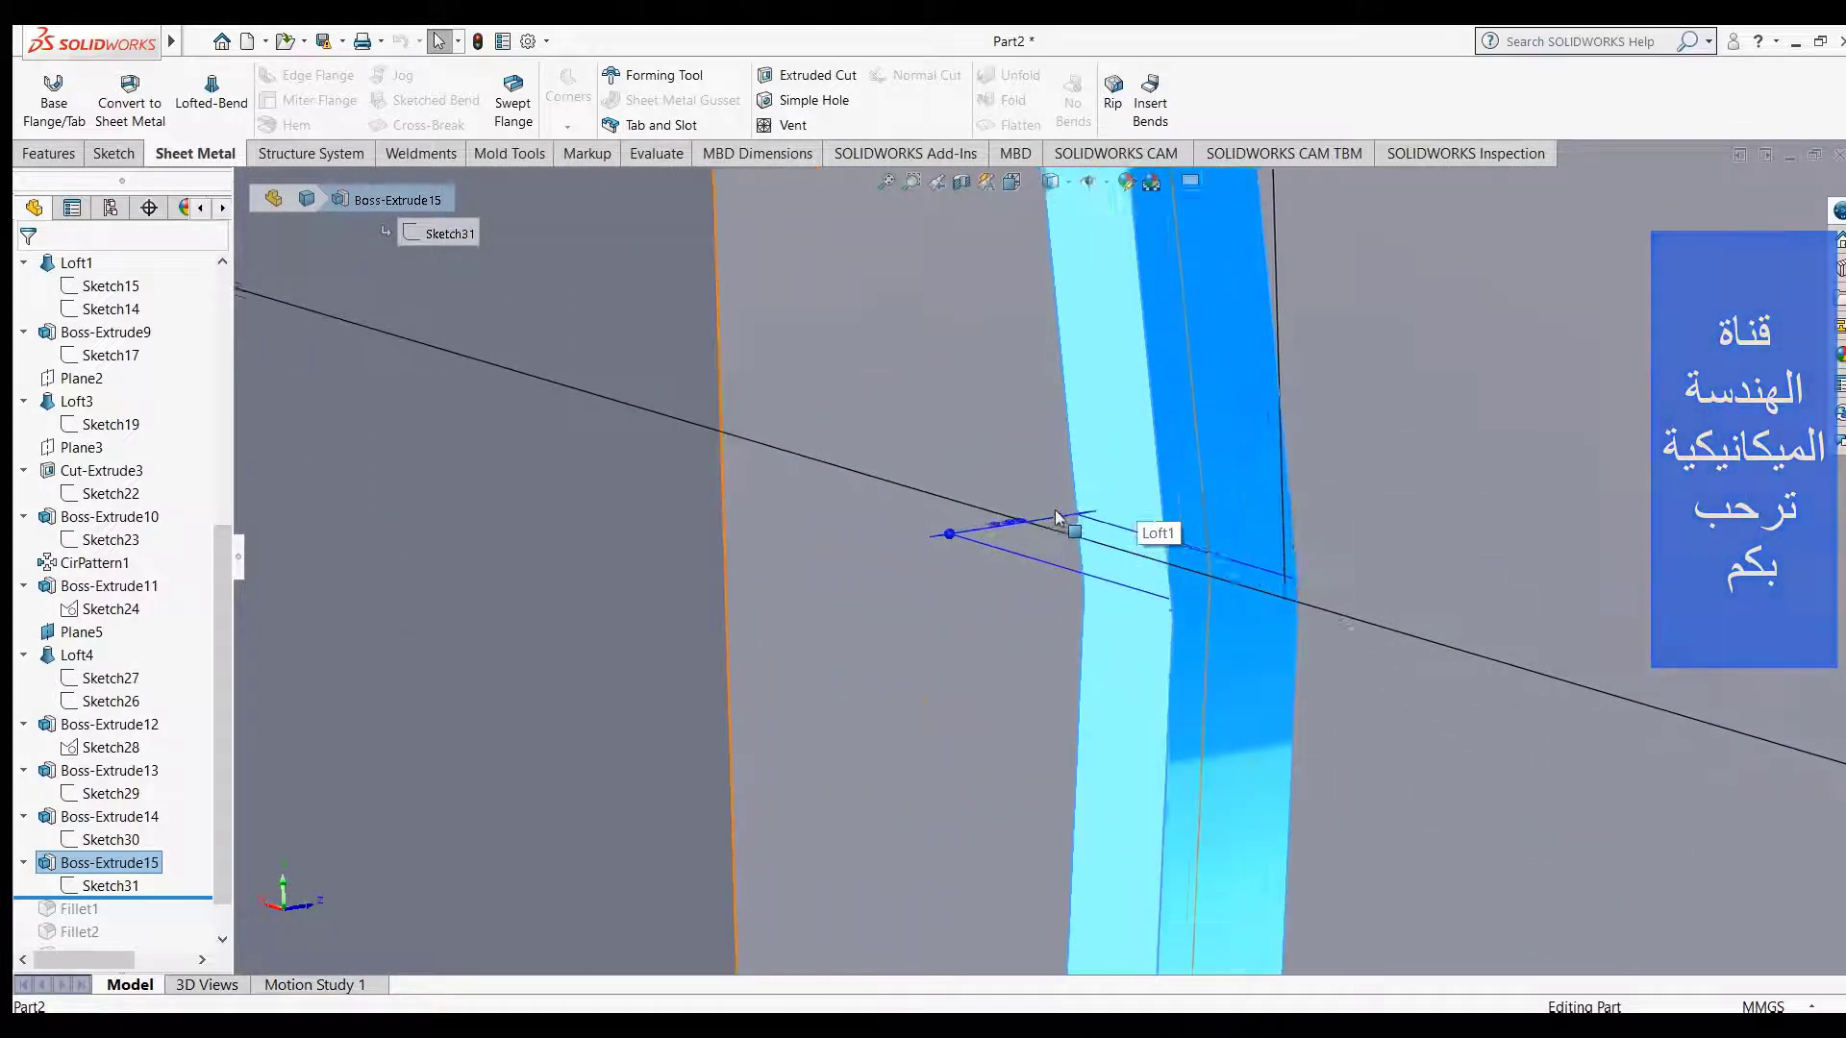
scroll(1054, 510, "down", 1)
mouse_move(942, 694)
middle_mouse_down()
mouse_move(981, 701)
mouse_move(953, 824)
mouse_move(889, 809)
middle_mouse_up()
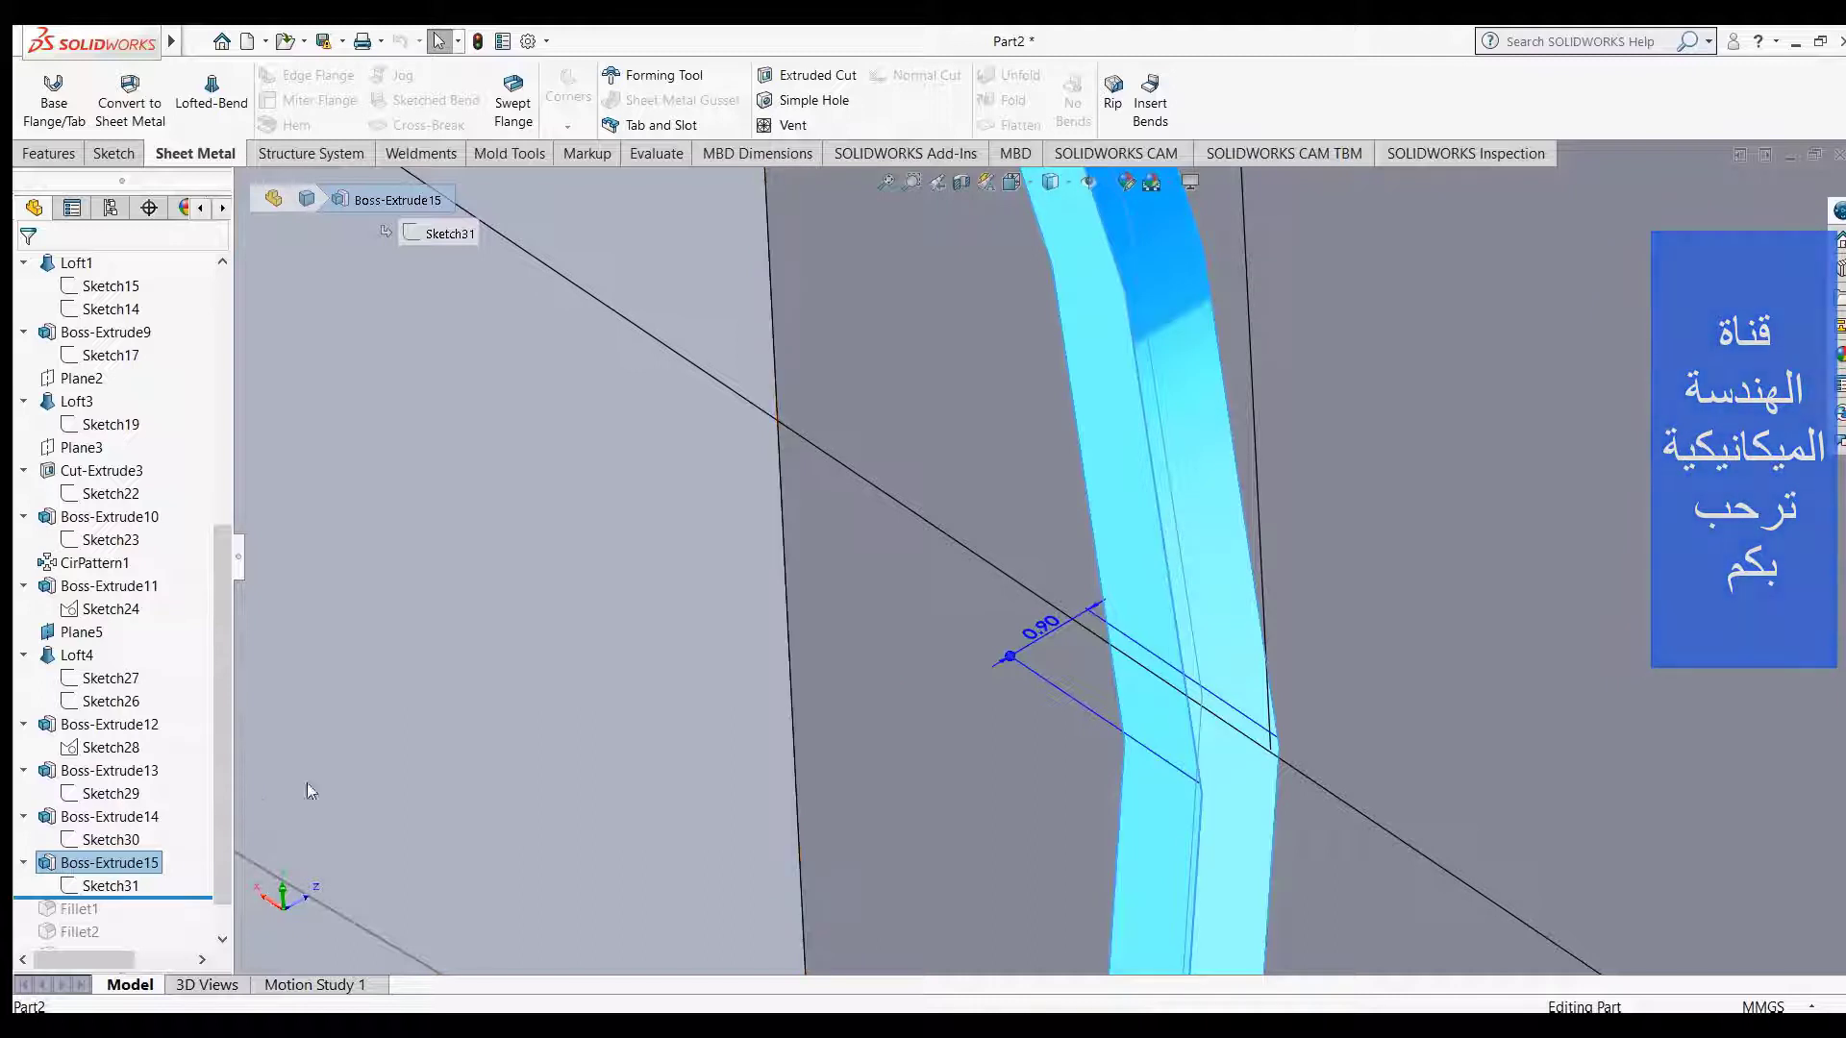
- Pick a Boss-Extrude12 face, rotate around it, then clear the selection
left_click(365, 746)
middle_click_drag(471, 817, 365, 819)
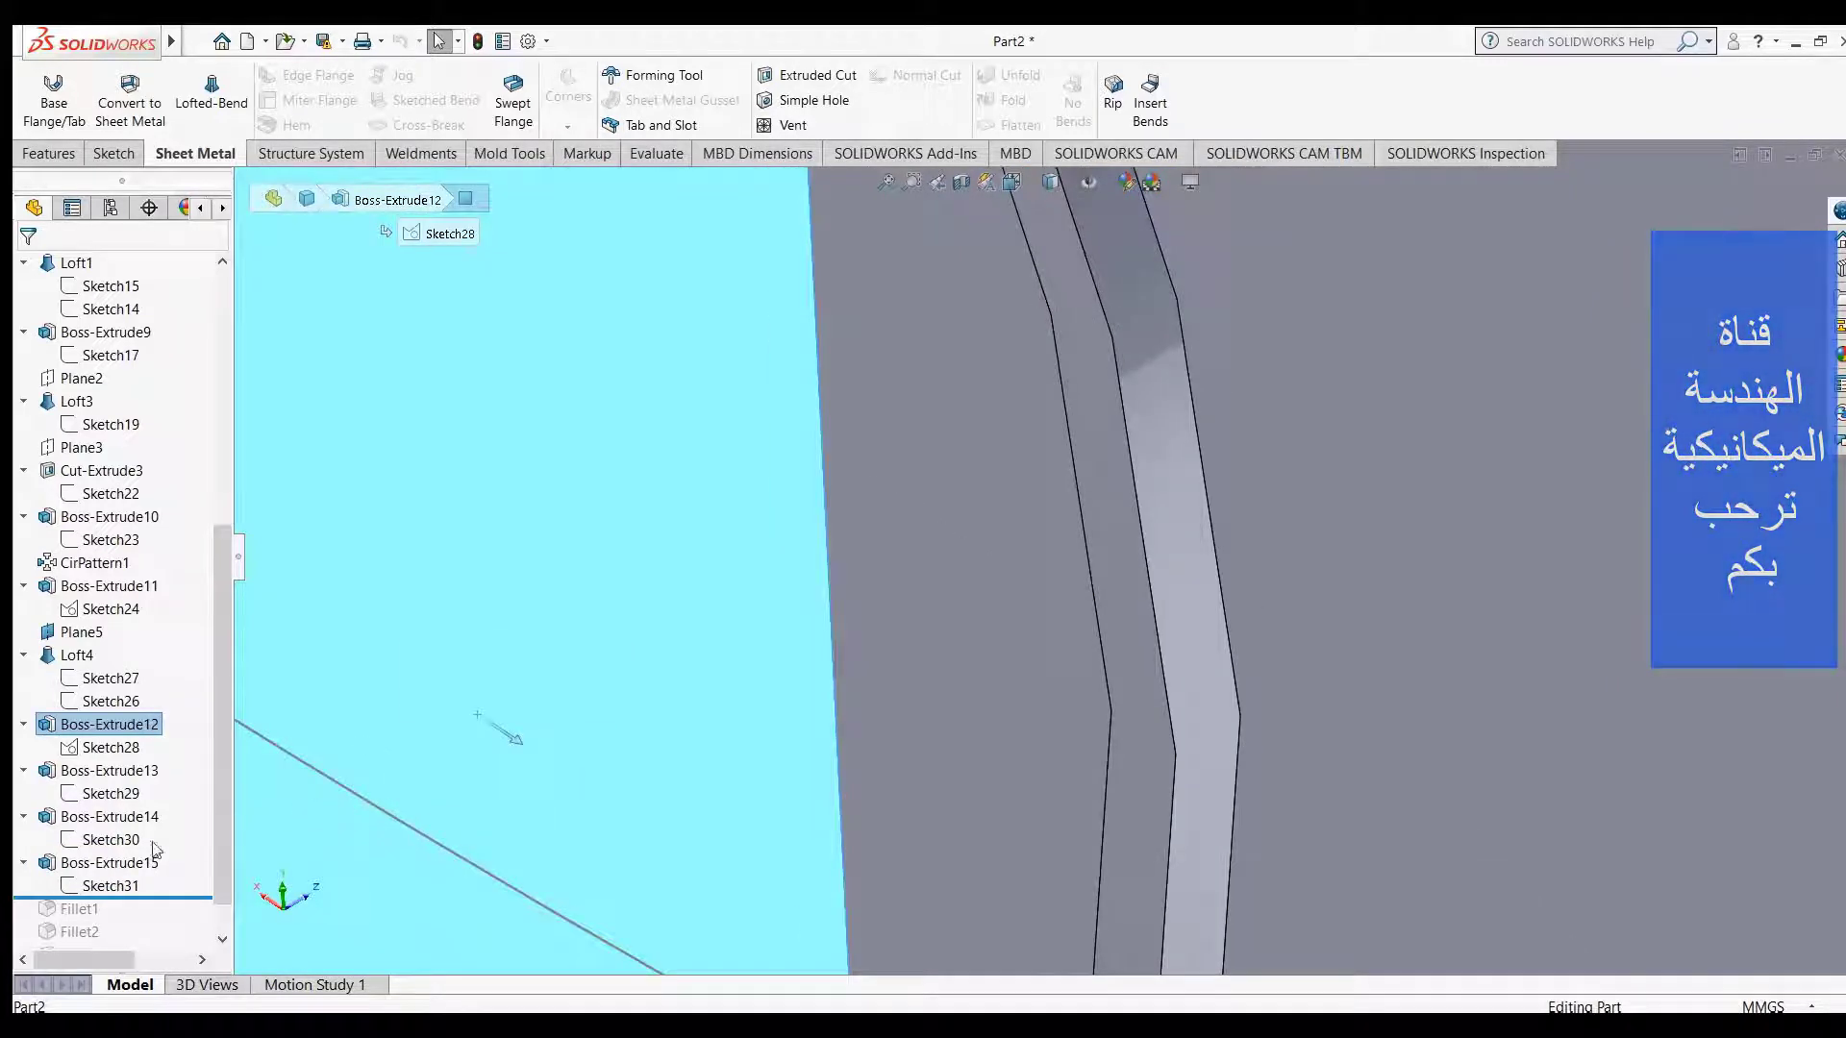
scroll(153, 850, "down", 1)
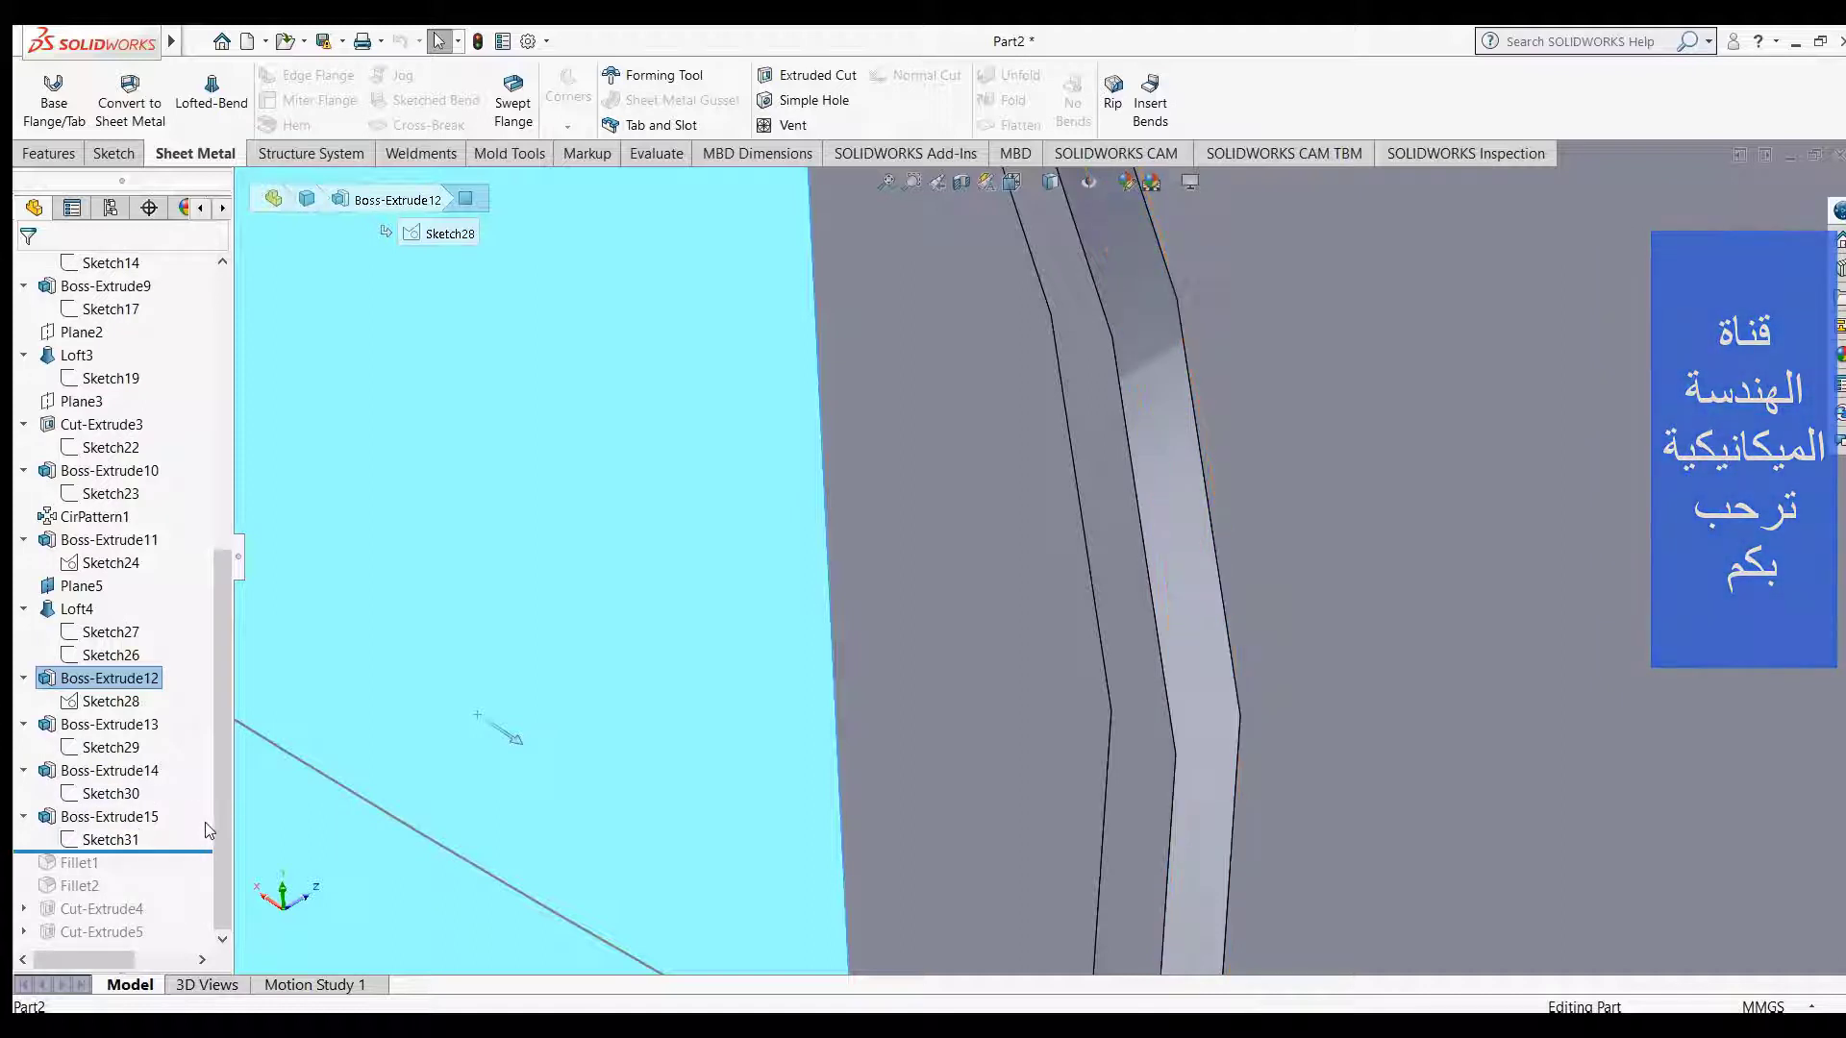
key("Escape")
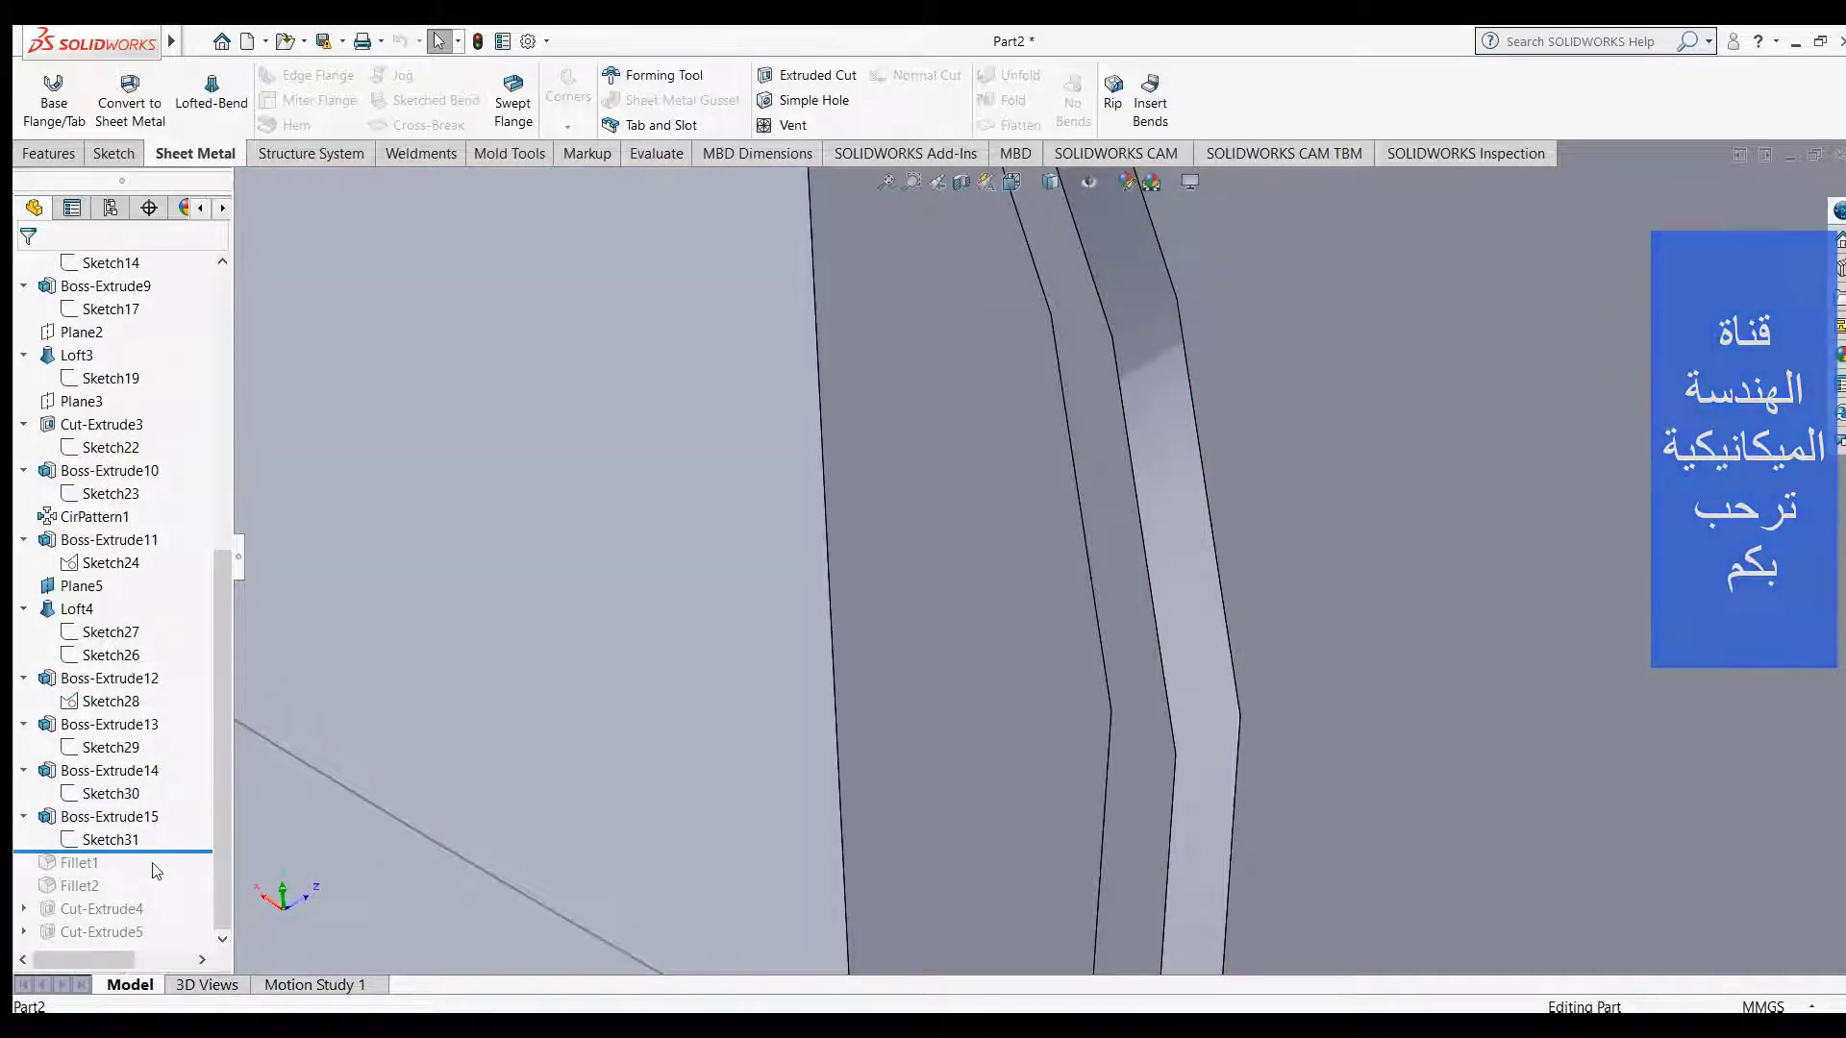
- Zoom out and move the rollback bar below Fillet1 to round the arm's edges
middle_click_drag(441, 788, 598, 756)
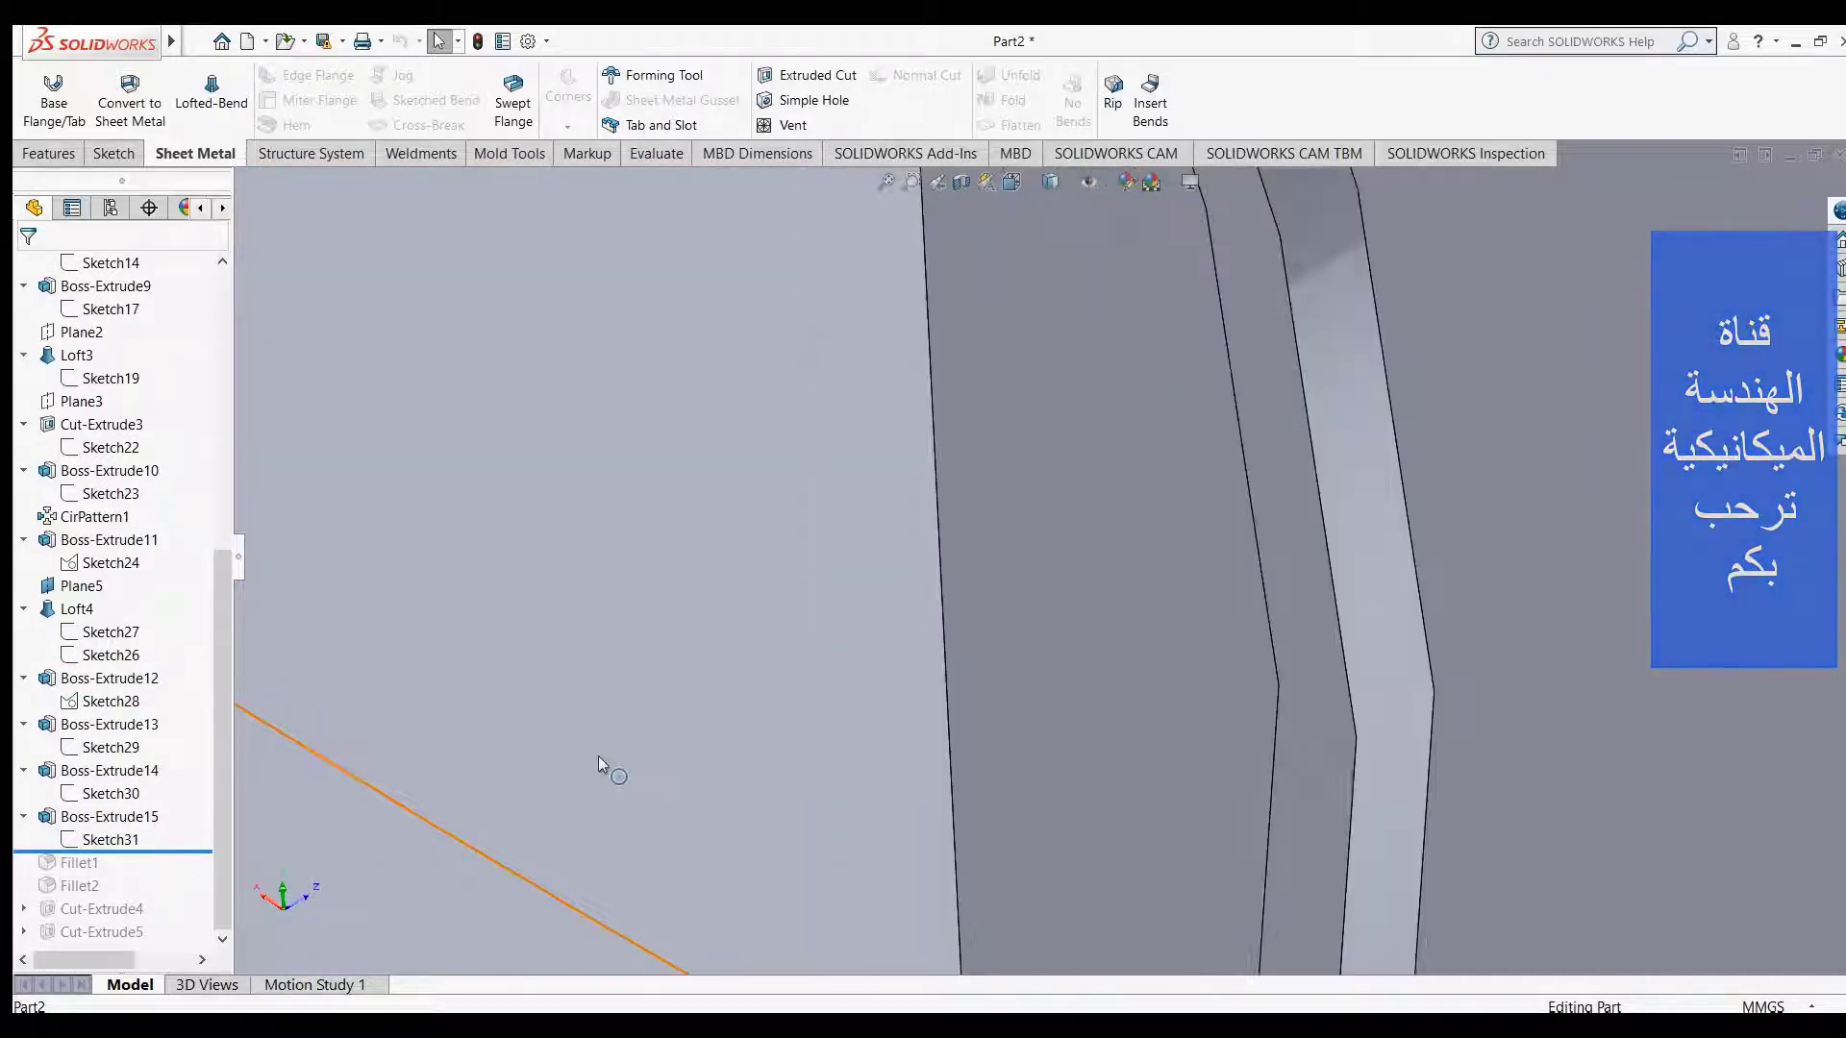
scroll(602, 743, "up", 5)
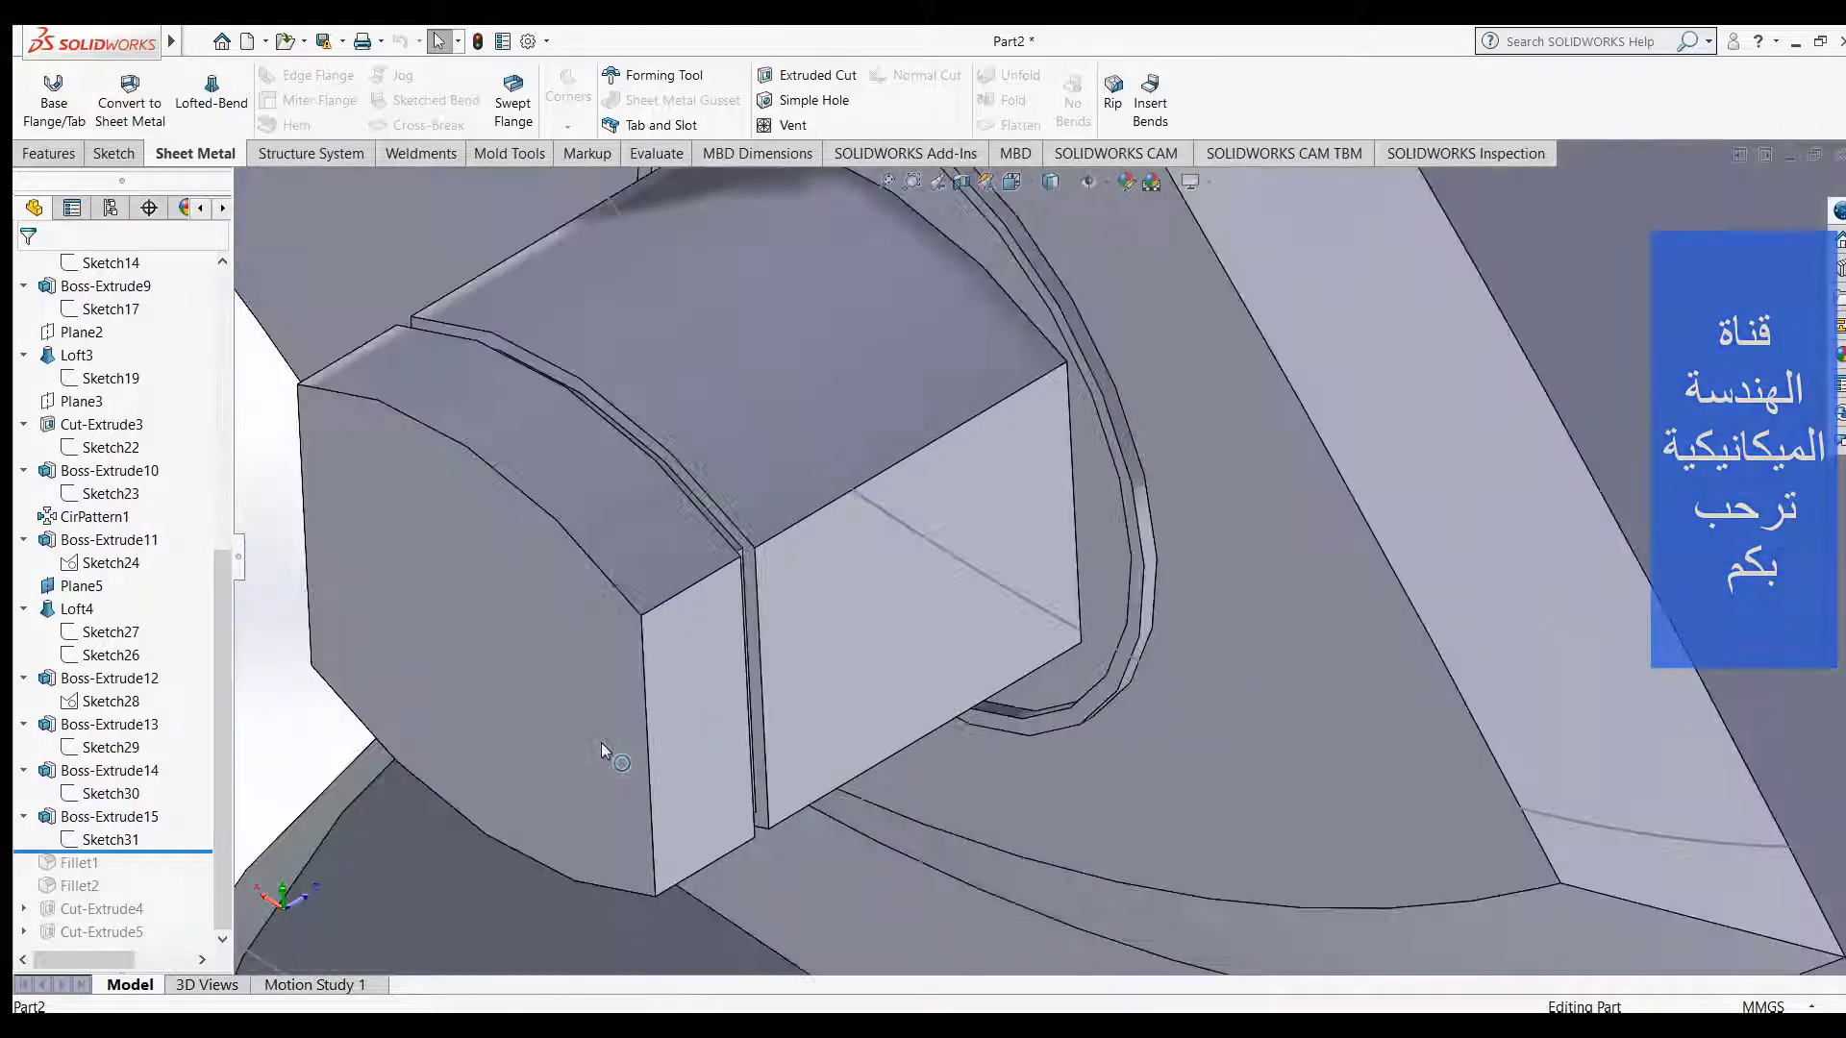
scroll(602, 742, "up", 3)
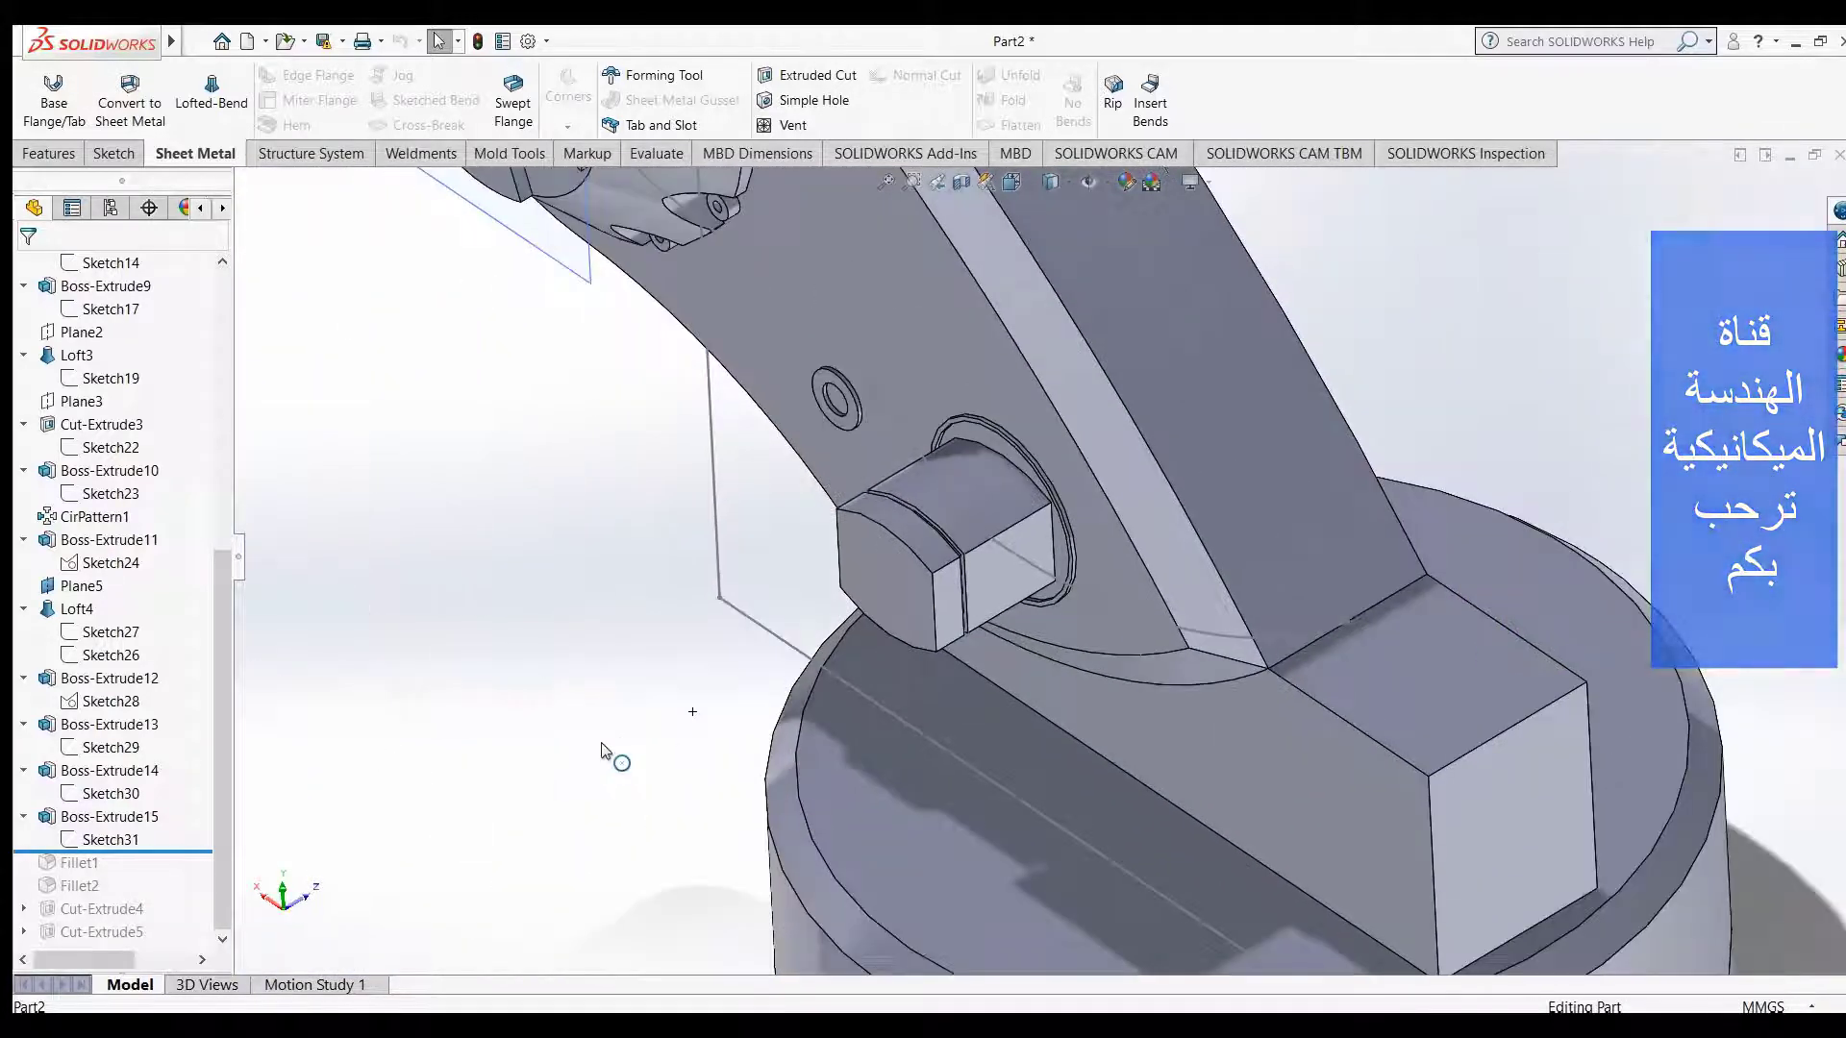
scroll(602, 745, "up", 2)
scroll(602, 745, "up", 2)
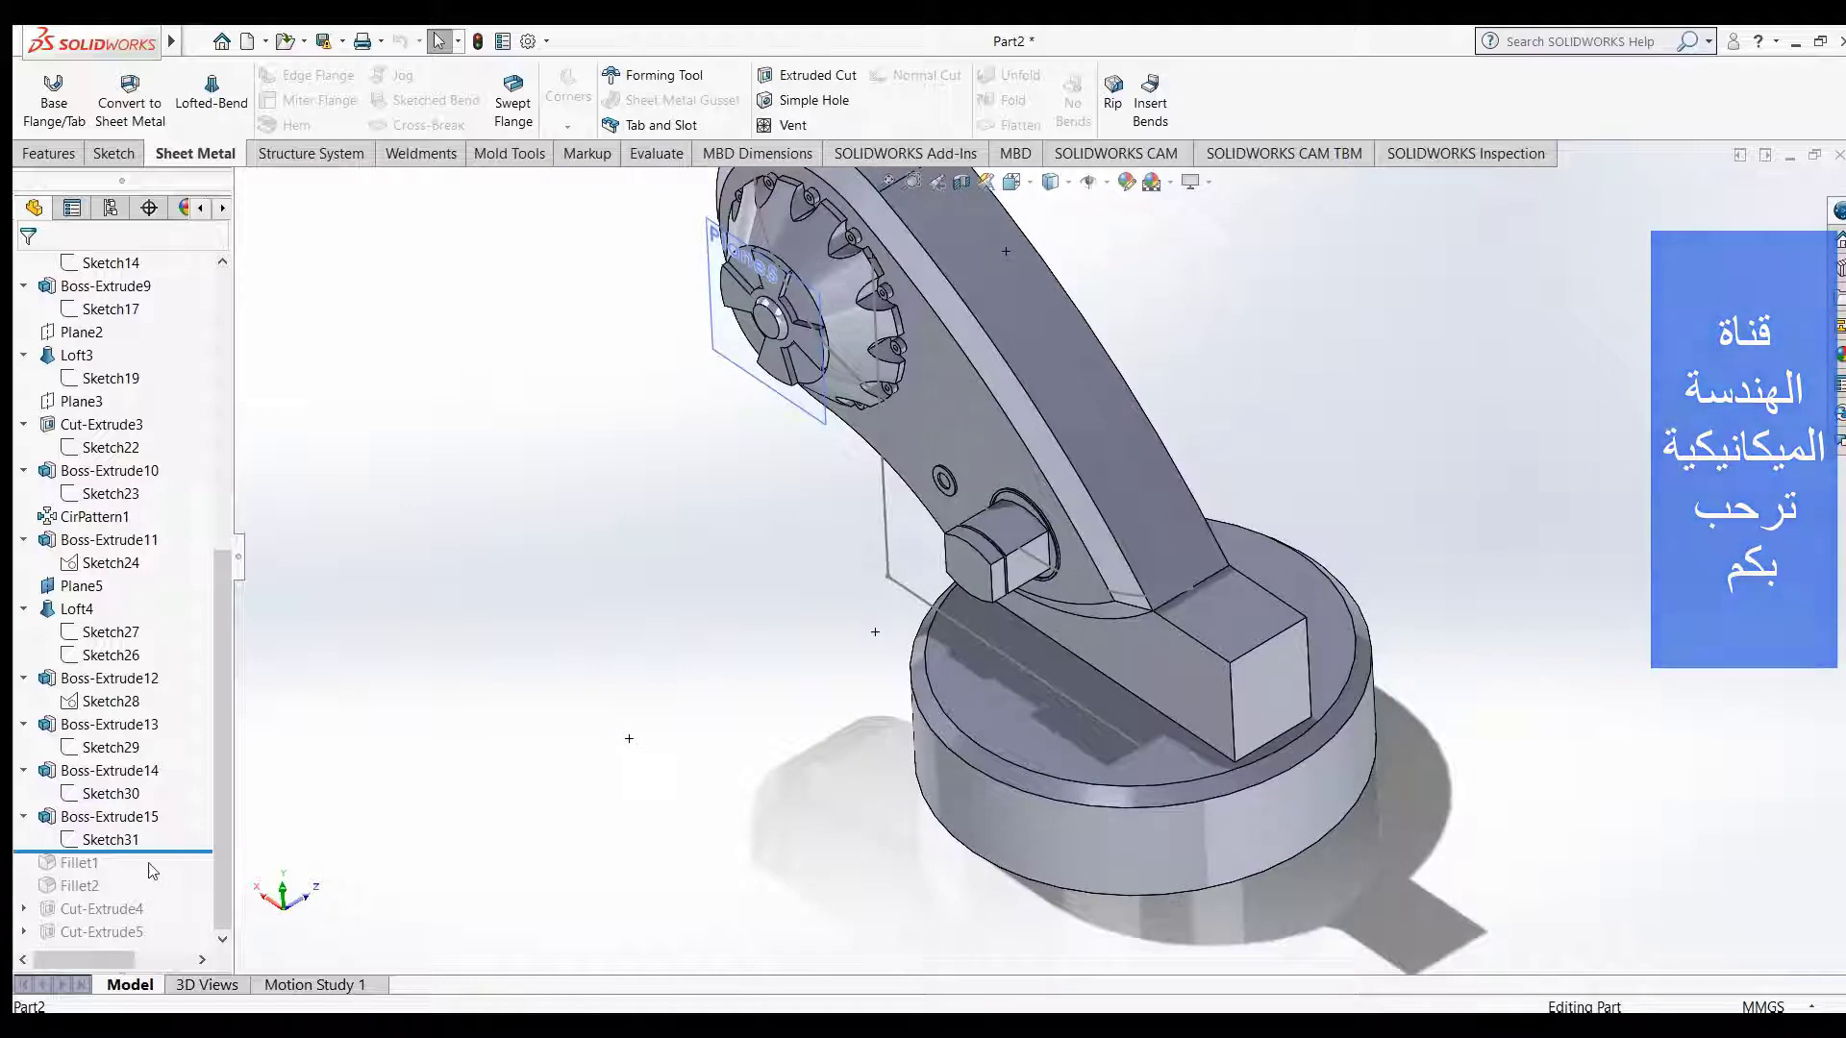
left_click_drag(154, 851, 154, 871)
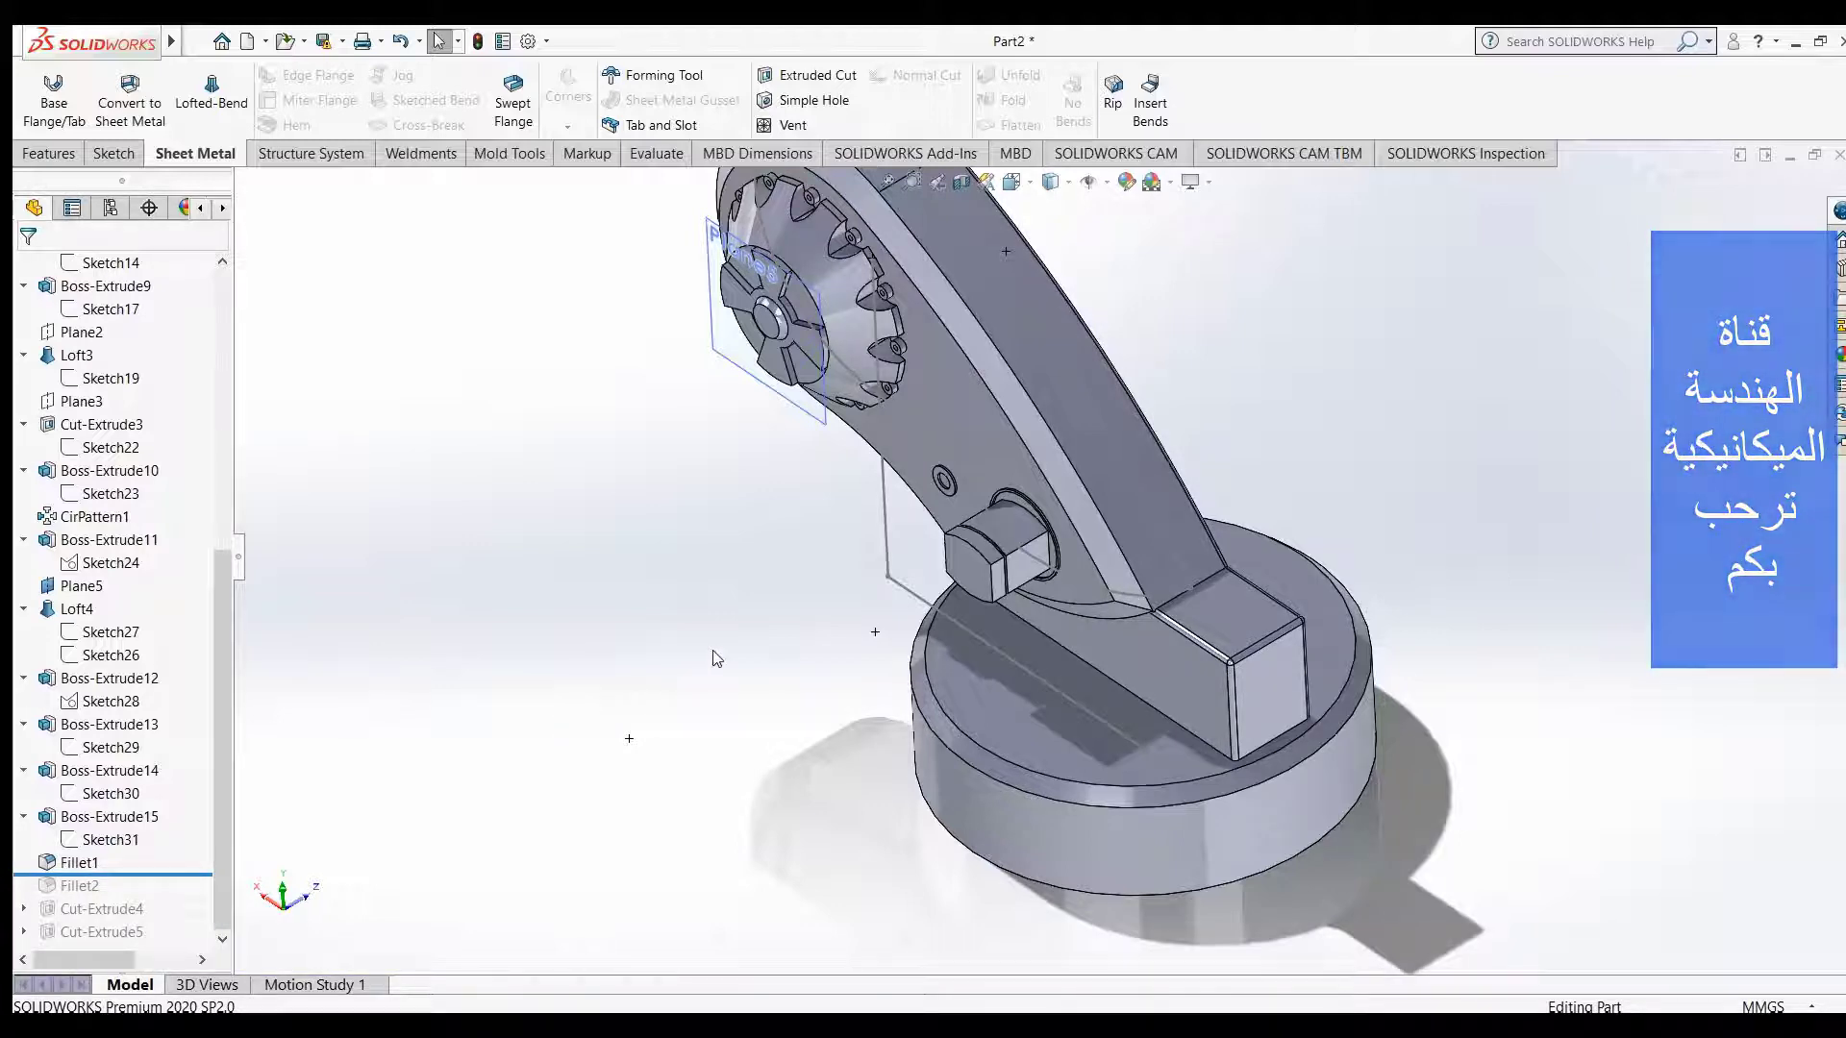
scroll(741, 651, "down", 3)
scroll(1557, 296, "down", 3)
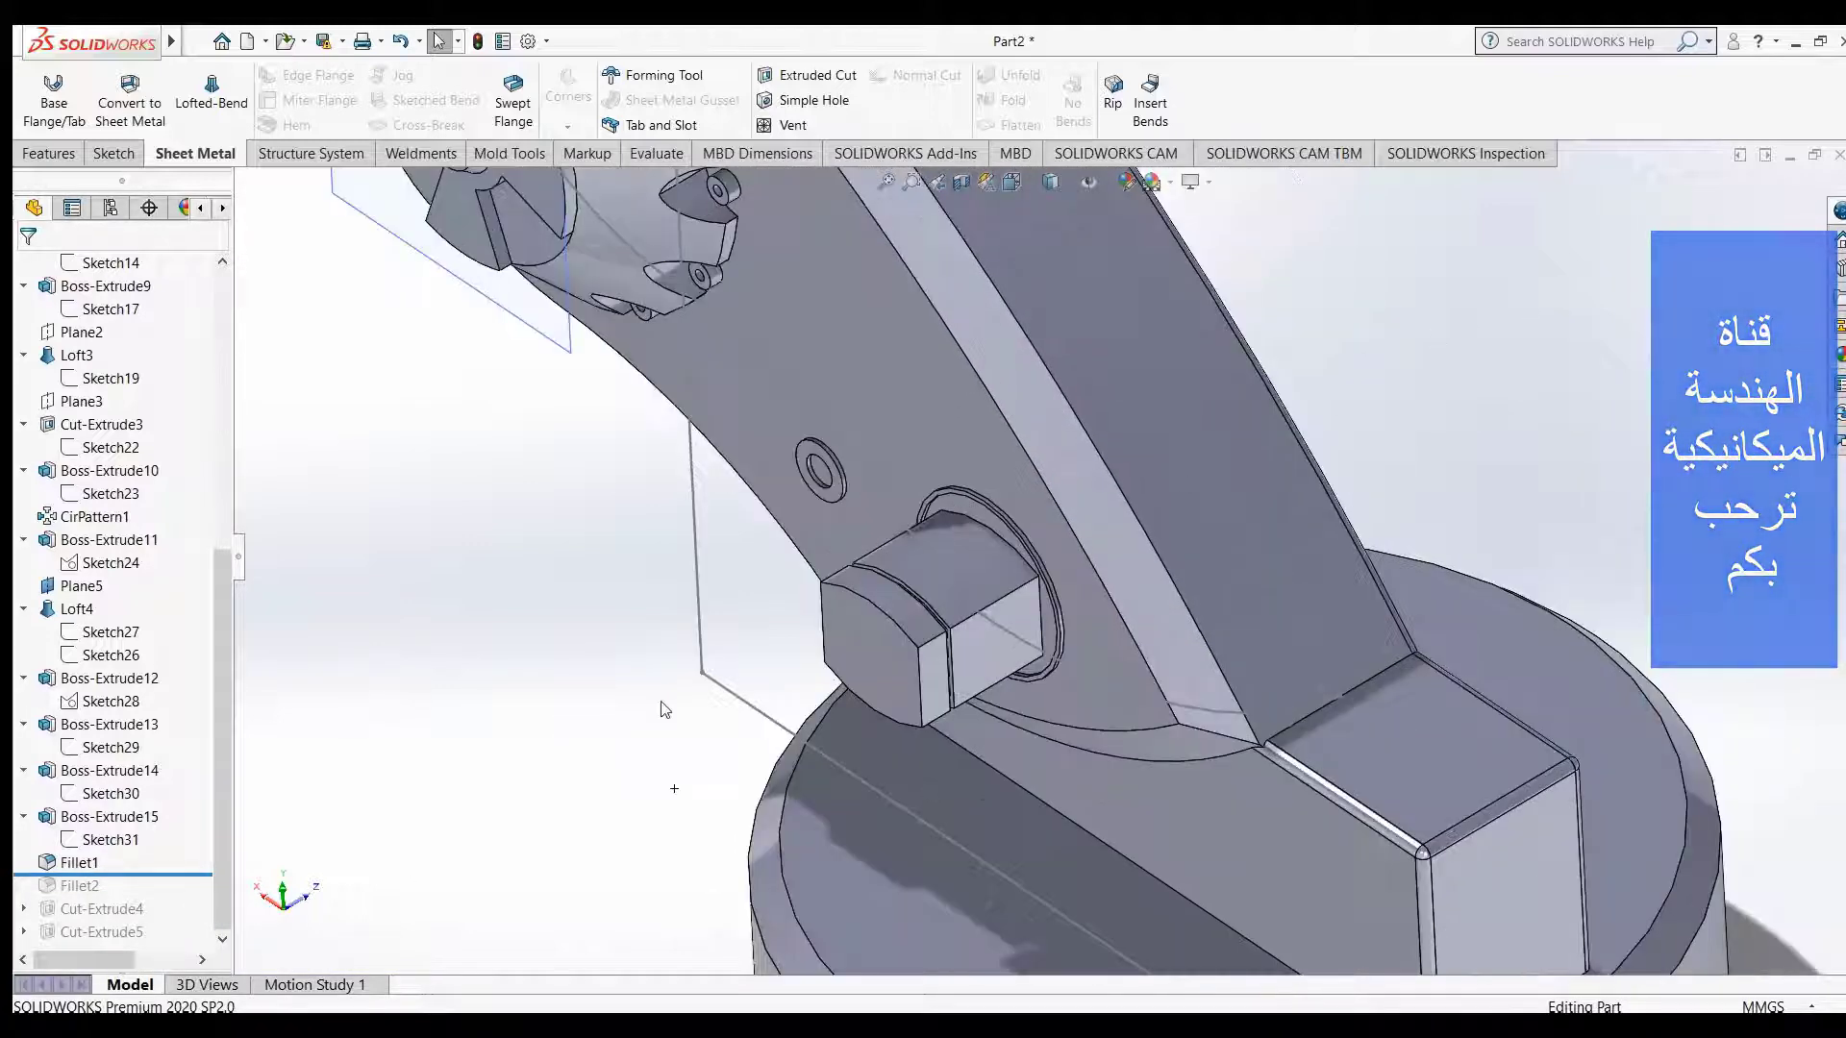
- Highlight and zoom to Fillet1's rounded edges, then fit and orbit around the arm
left_click(84, 865)
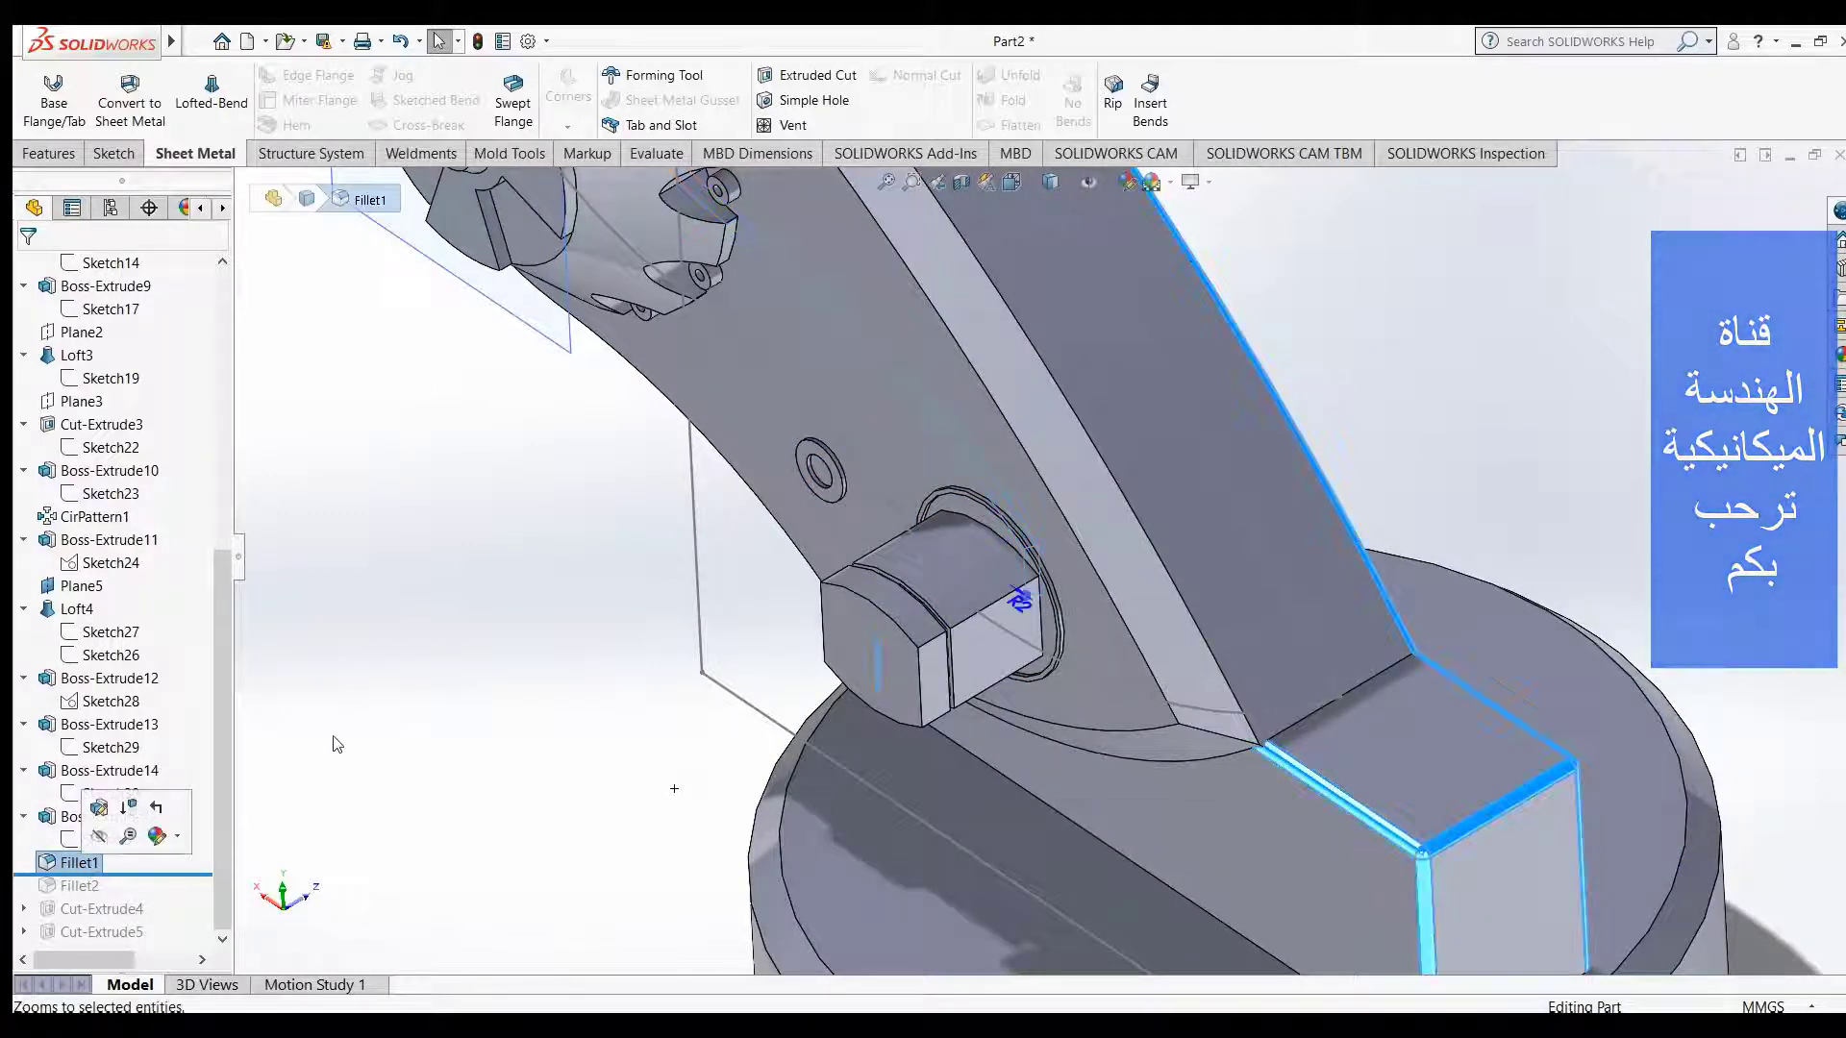
left_click(128, 836)
key("f")
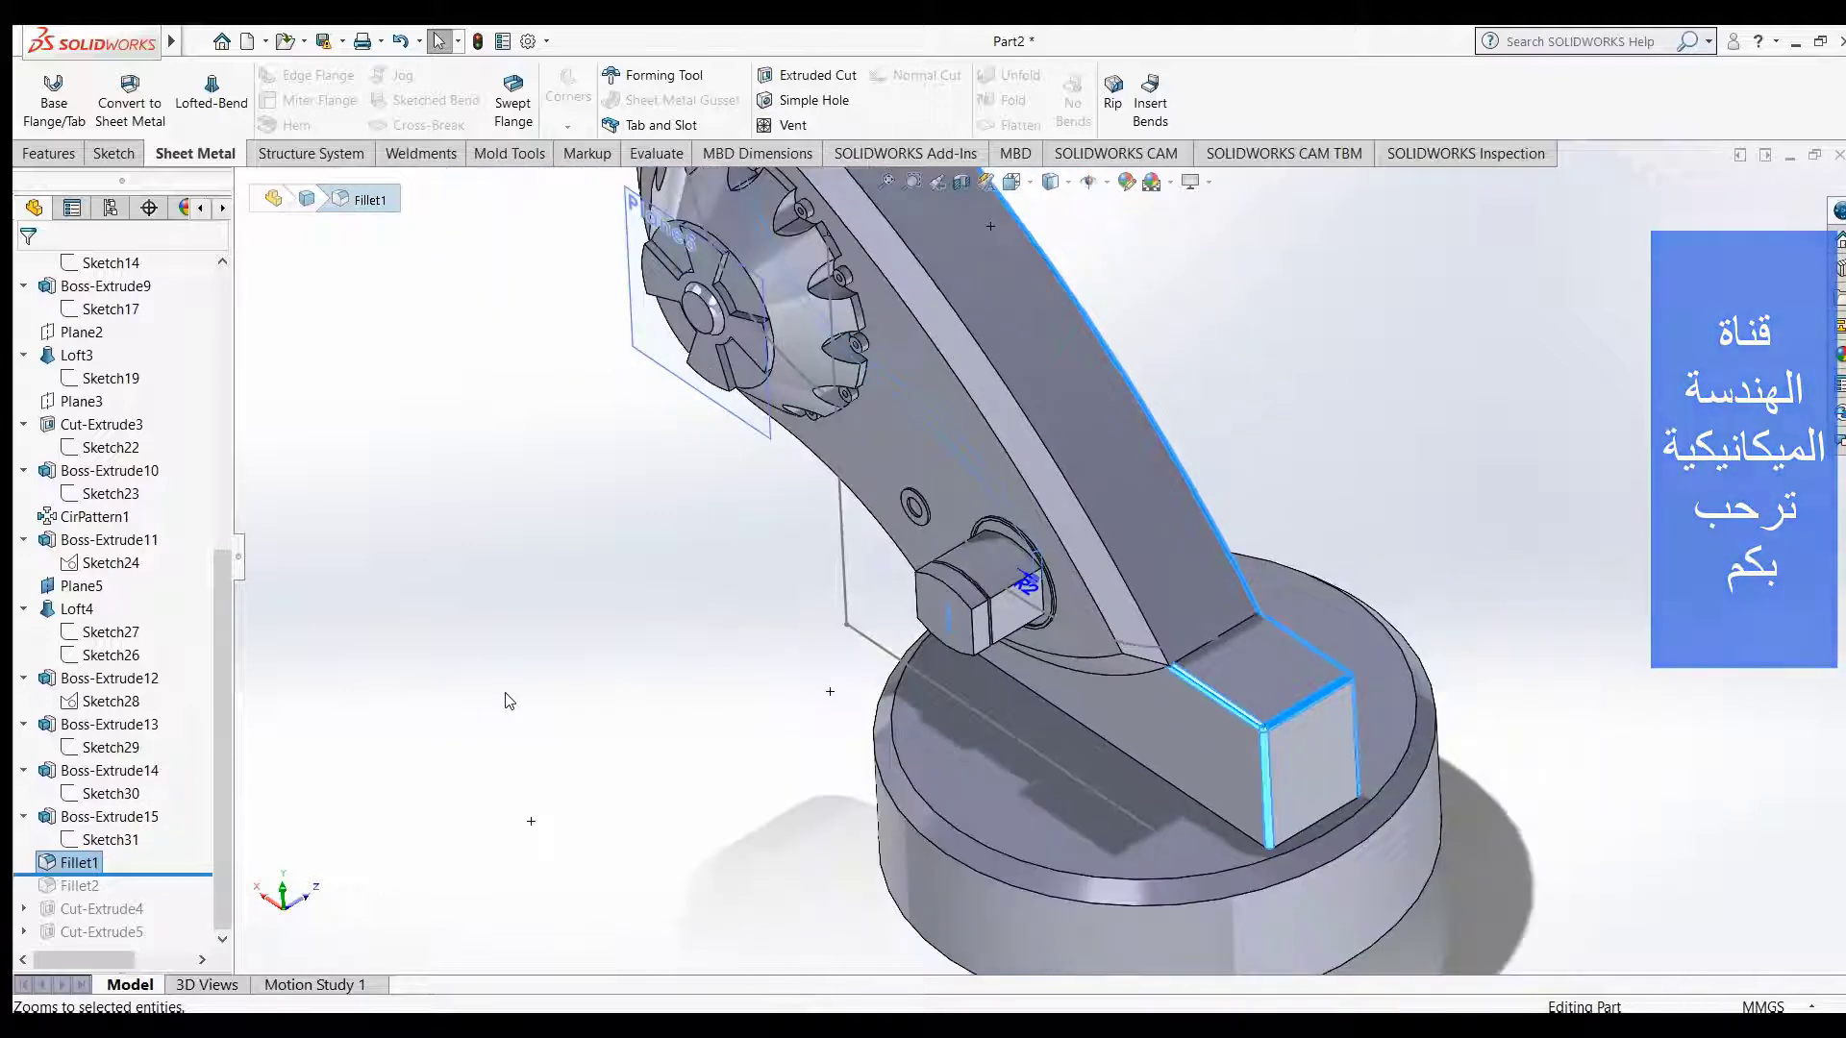
scroll(1223, 389, "down", 2)
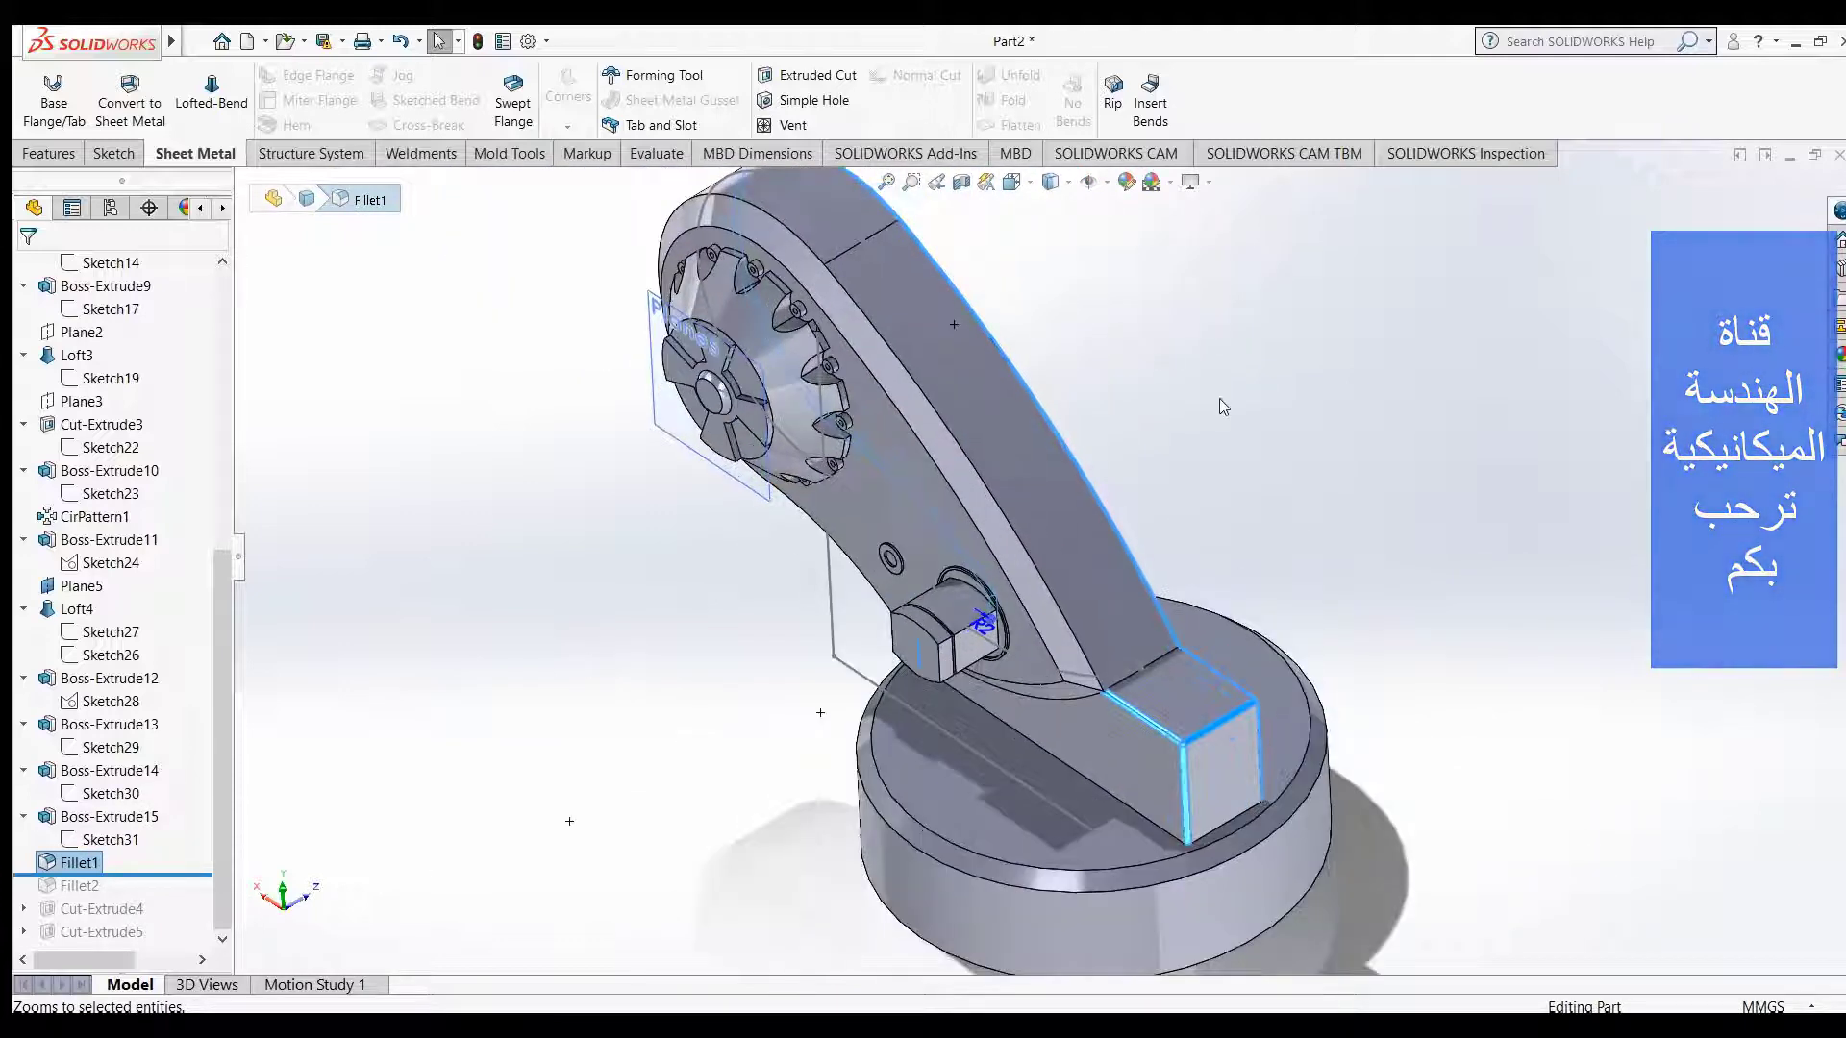
scroll(1219, 398, "down", 3)
scroll(1138, 378, "down", 1)
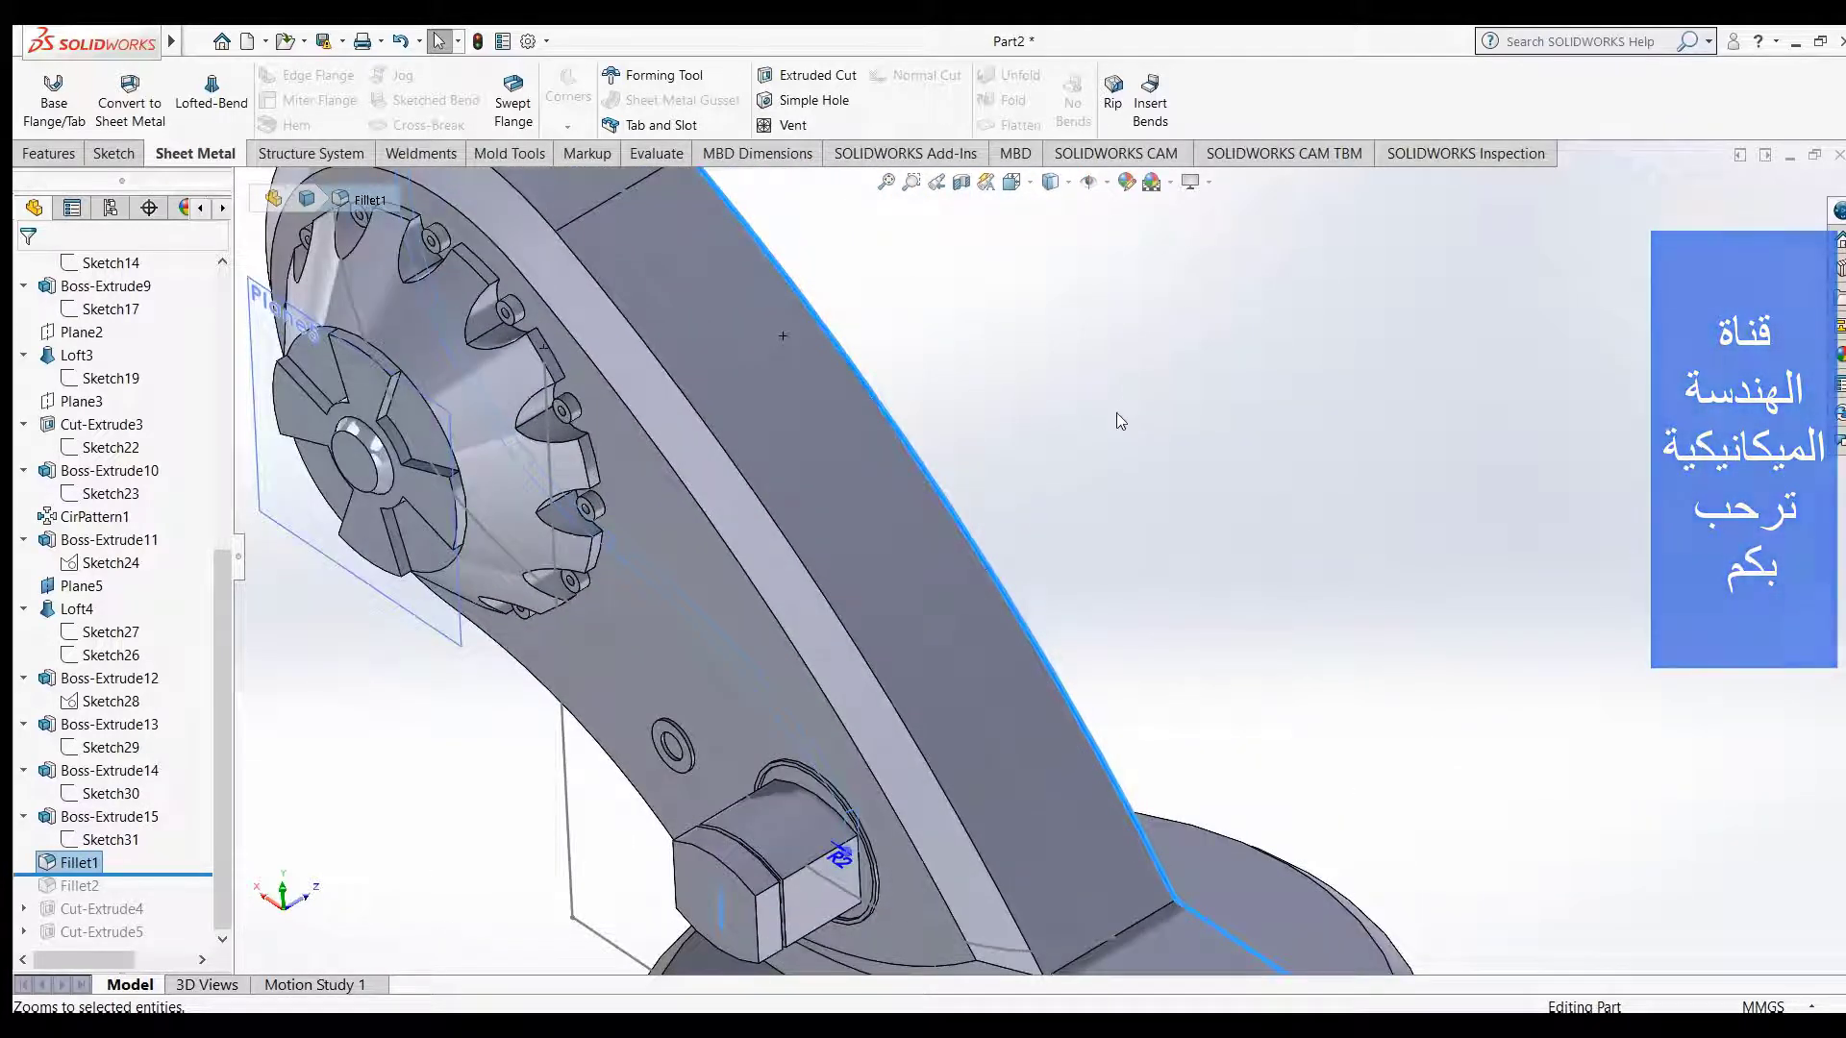
scroll(1117, 412, "up", 2)
mouse_move(1314, 486)
middle_mouse_down()
mouse_move(1163, 520)
mouse_move(1233, 491)
middle_mouse_up()
left_click(546, 663)
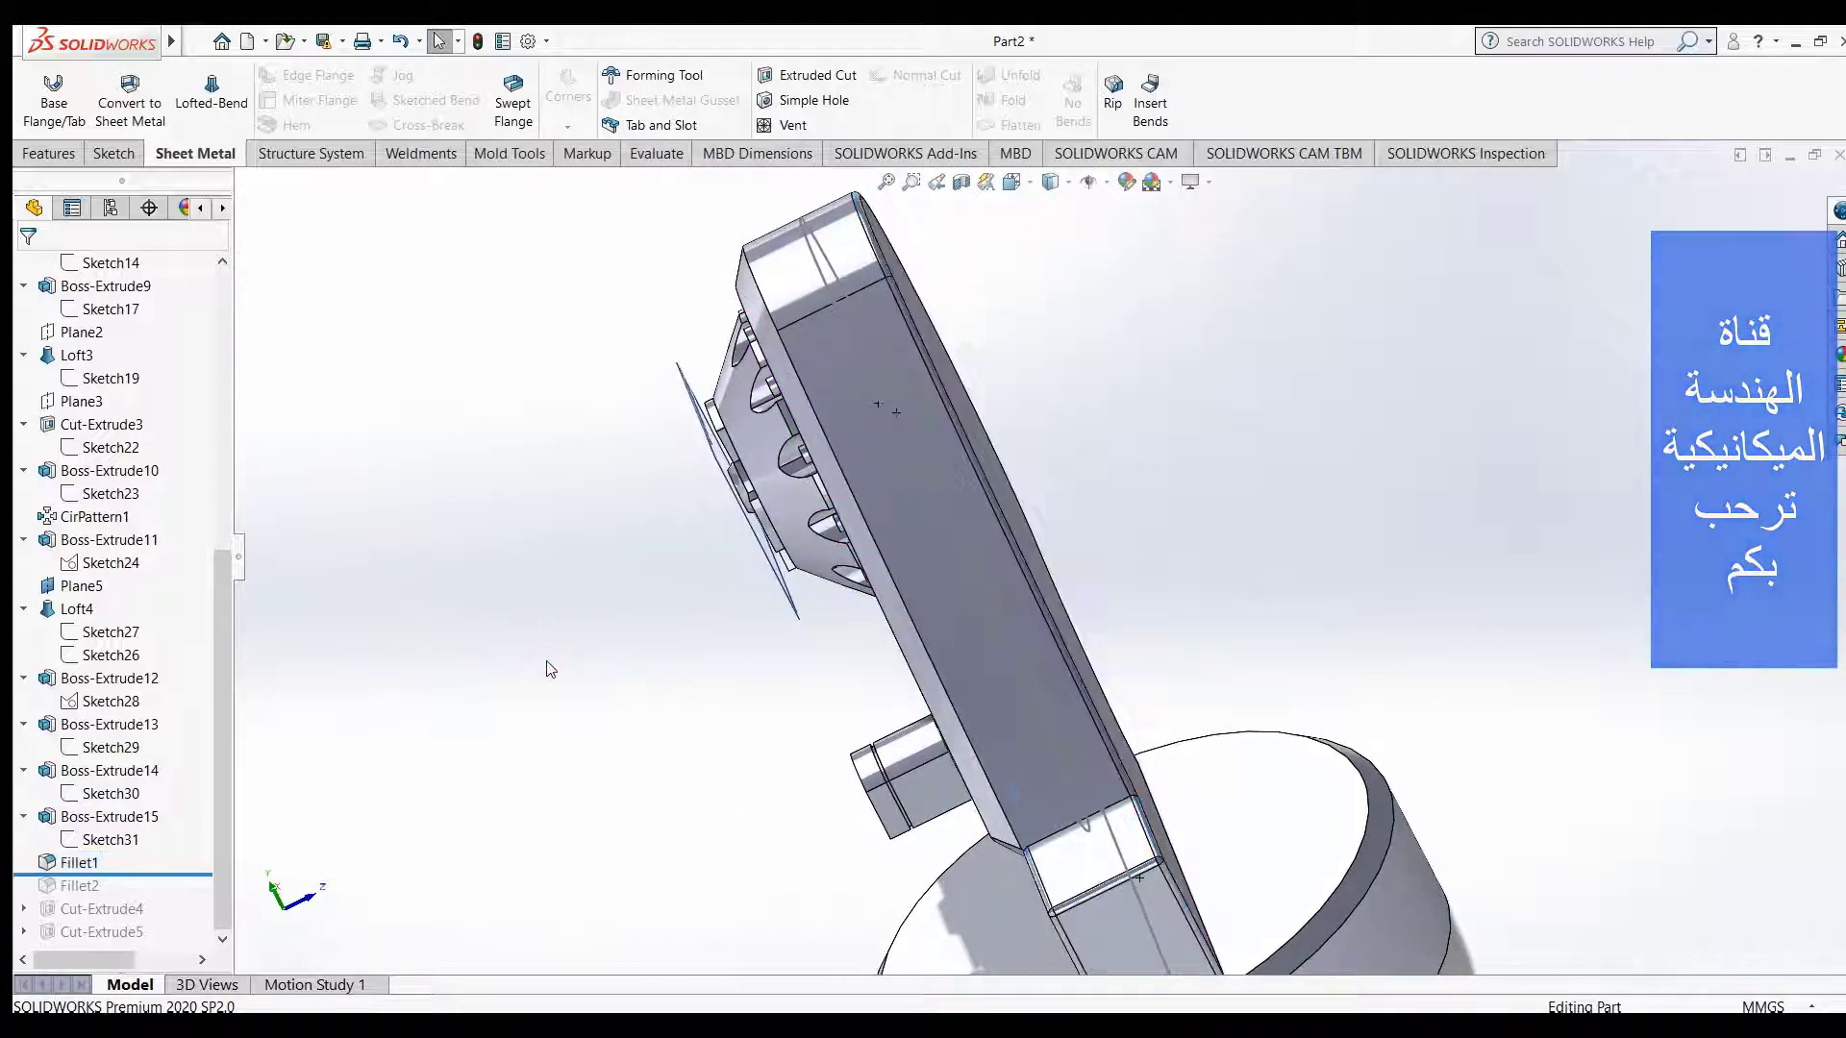
middle_click_drag(550, 670, 645, 641)
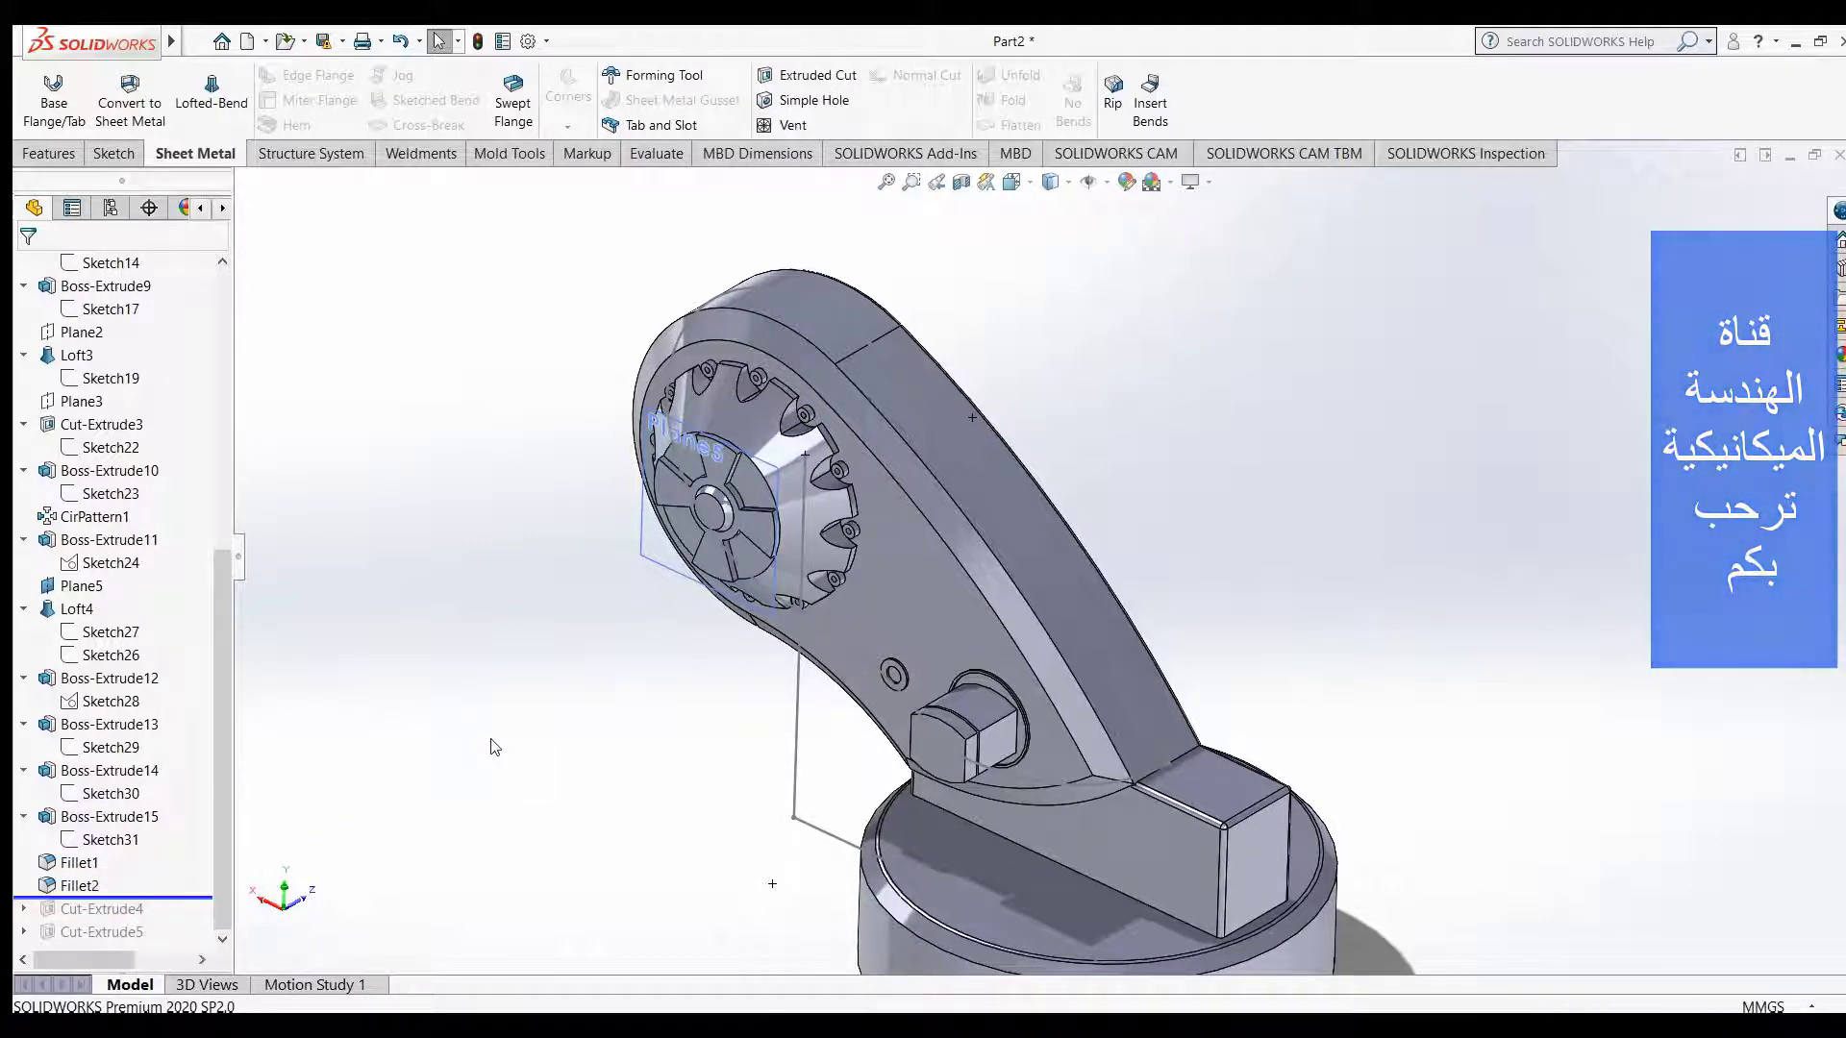
- Inspect Fillet2's R2 round on the base disc edge, then roll forward past Cut-Extrude4
scroll(673, 788, "up", 1)
scroll(1144, 904, "up", 1)
scroll(1208, 868, "up", 1)
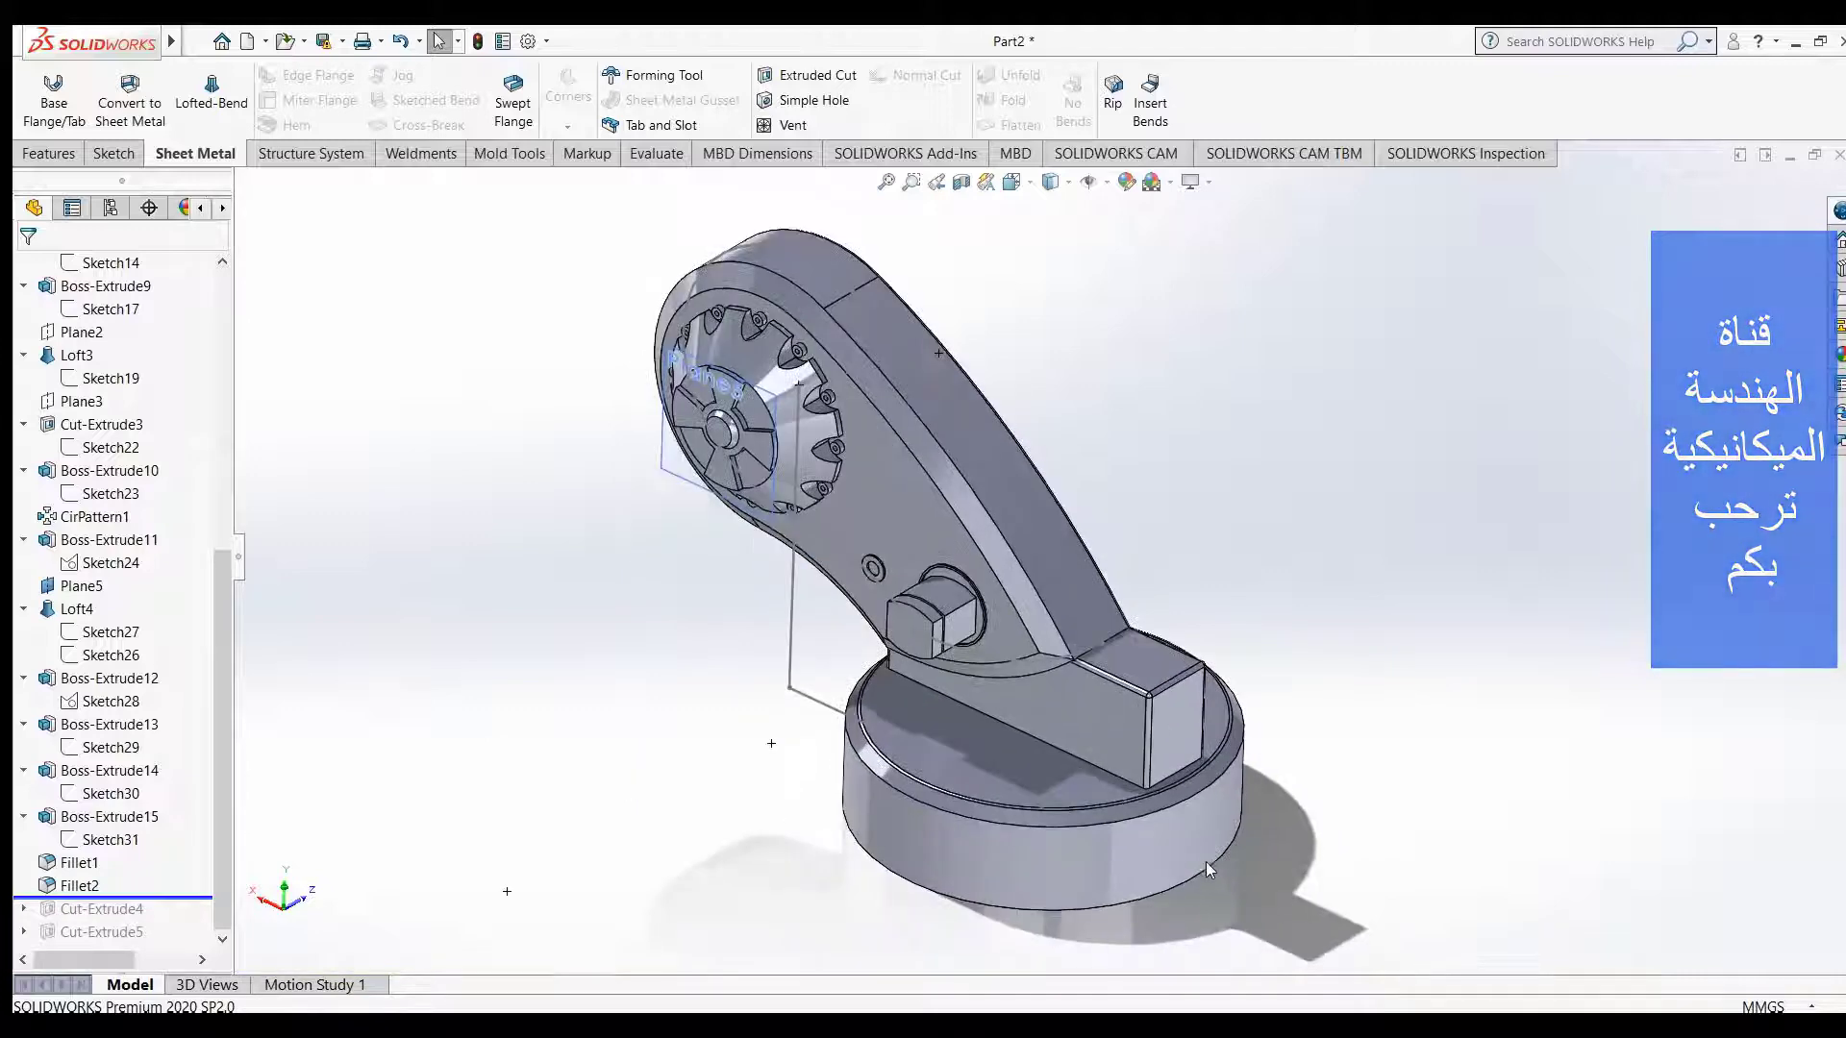
scroll(1205, 862, "down", 2)
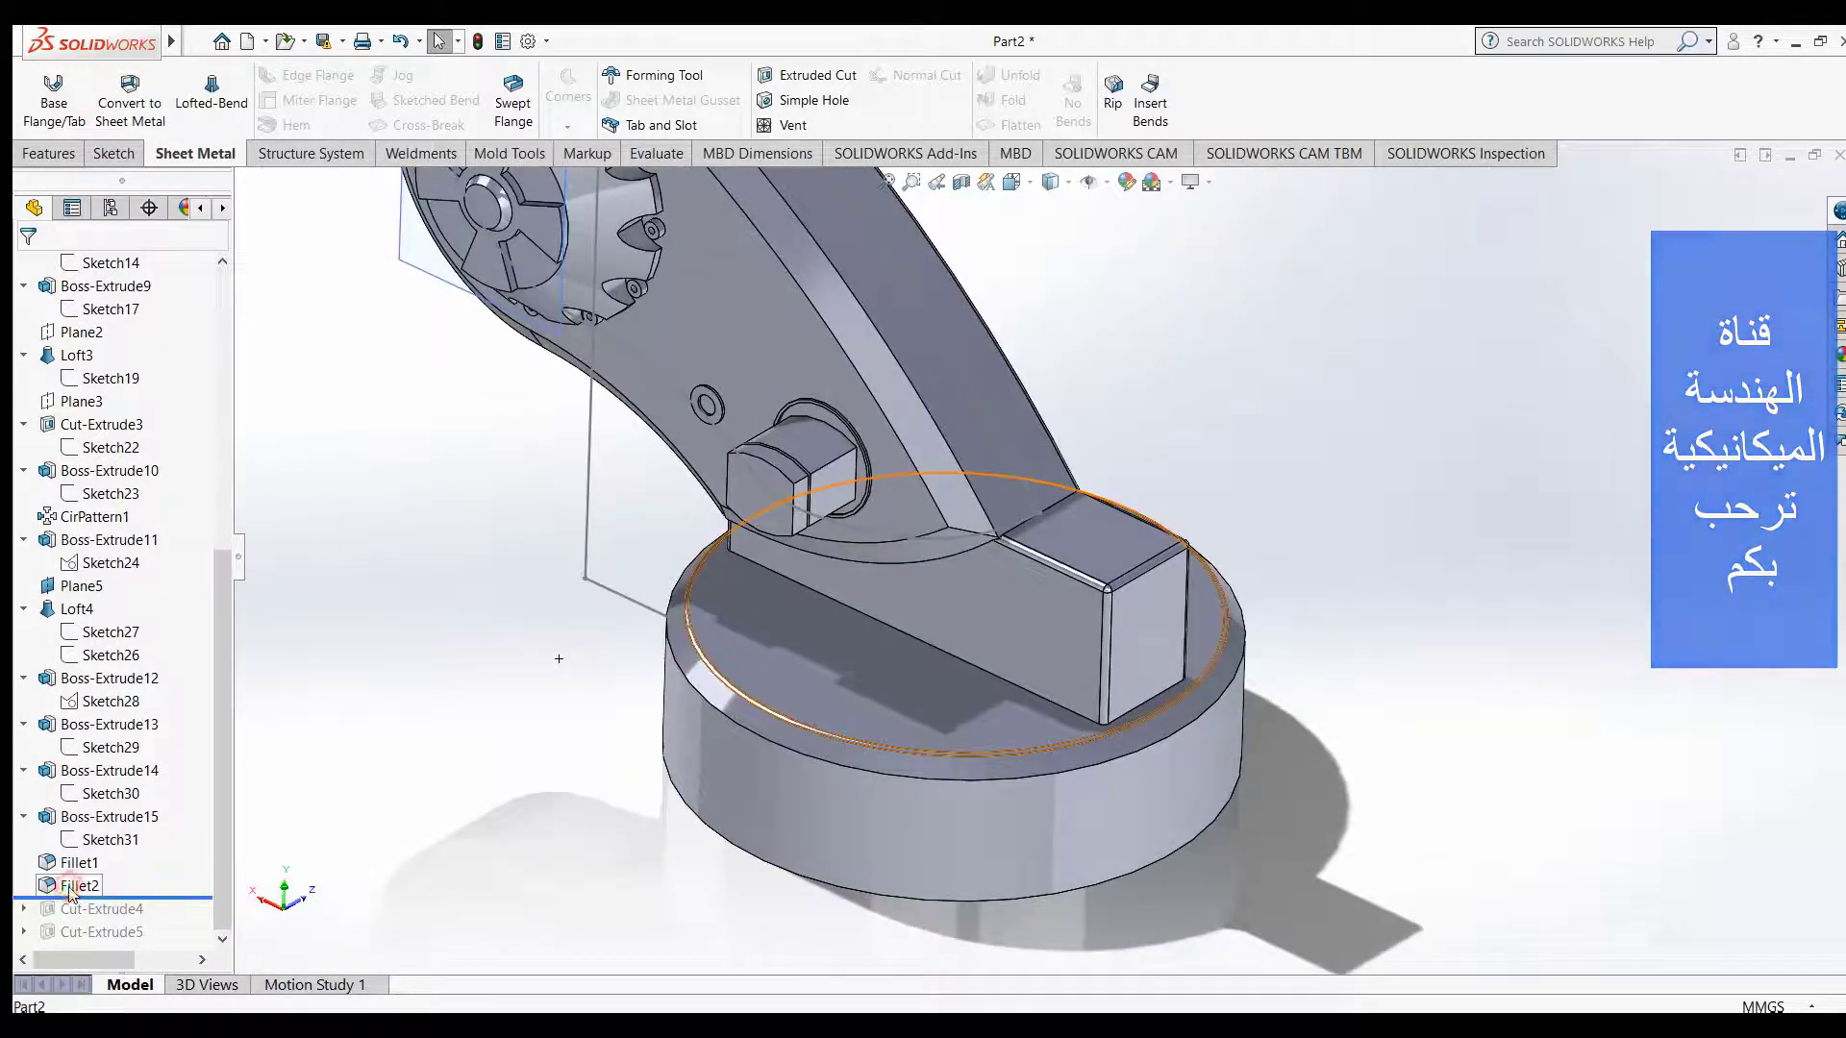
left_click(1021, 769)
scroll(1246, 624, "down", 2)
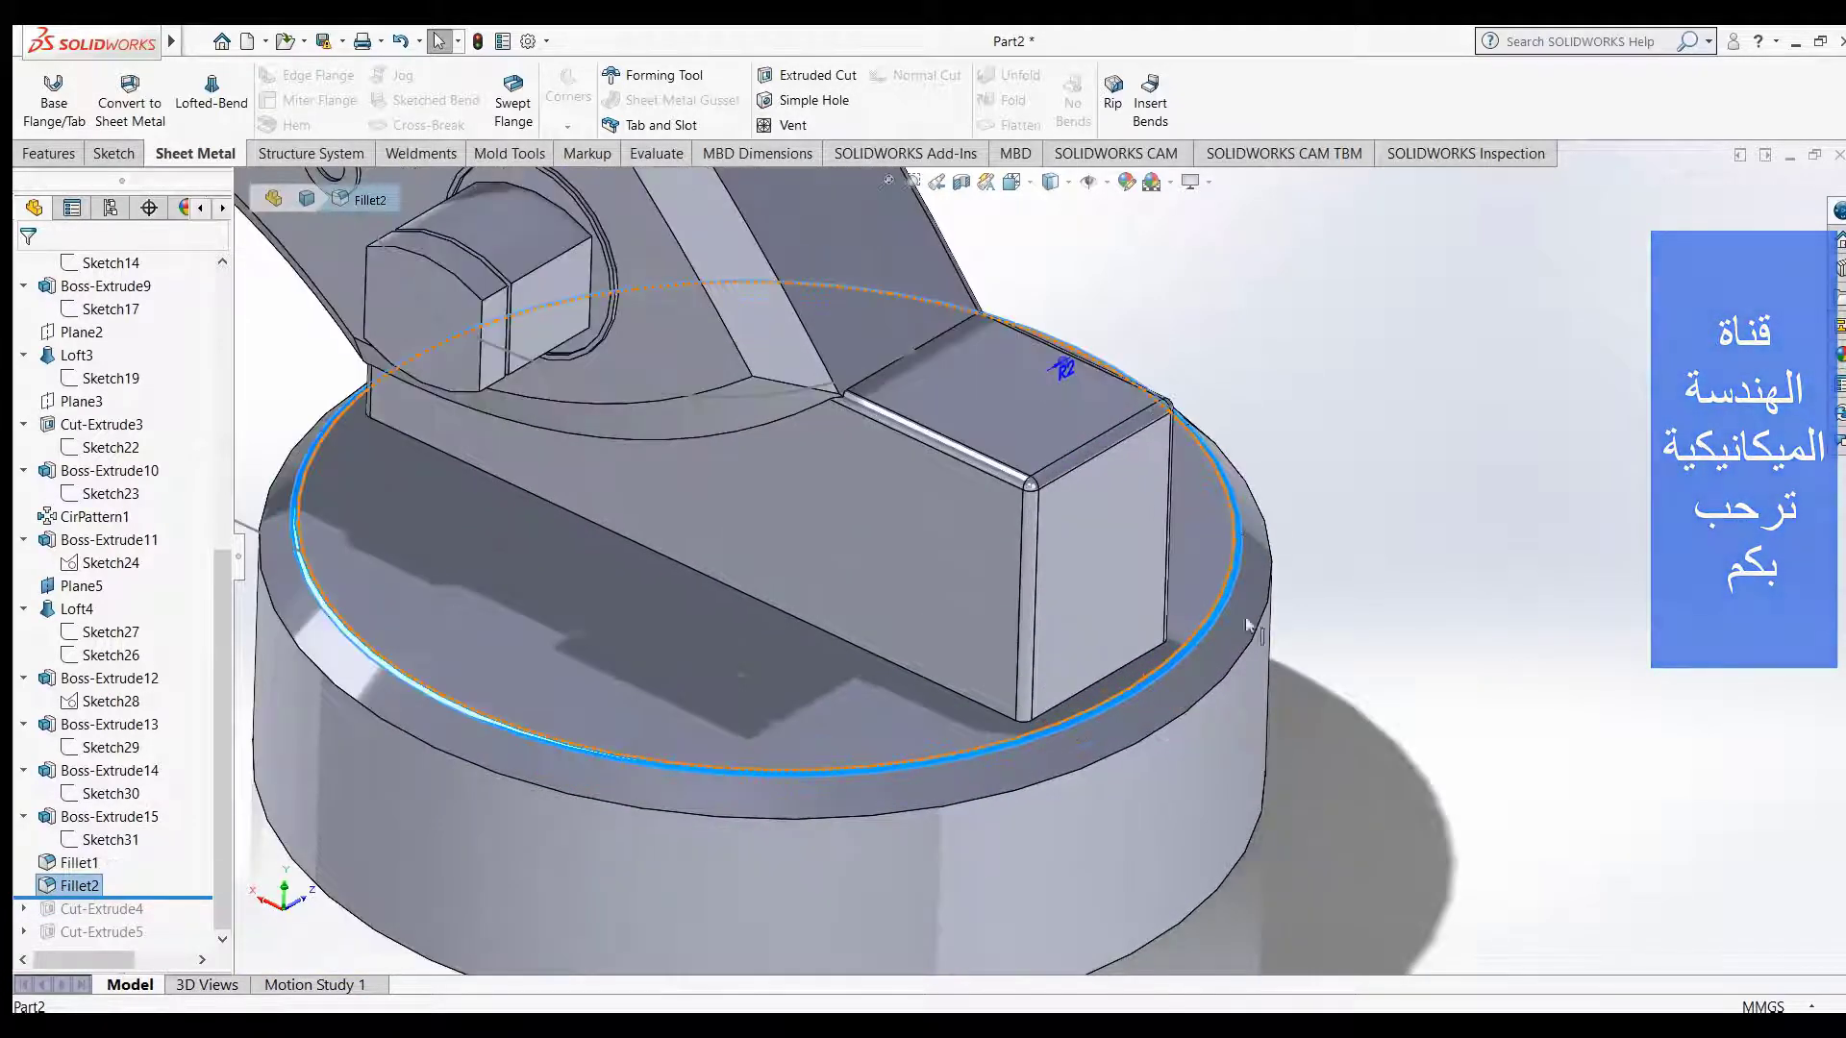
middle_click_drag(1236, 360, 1251, 437)
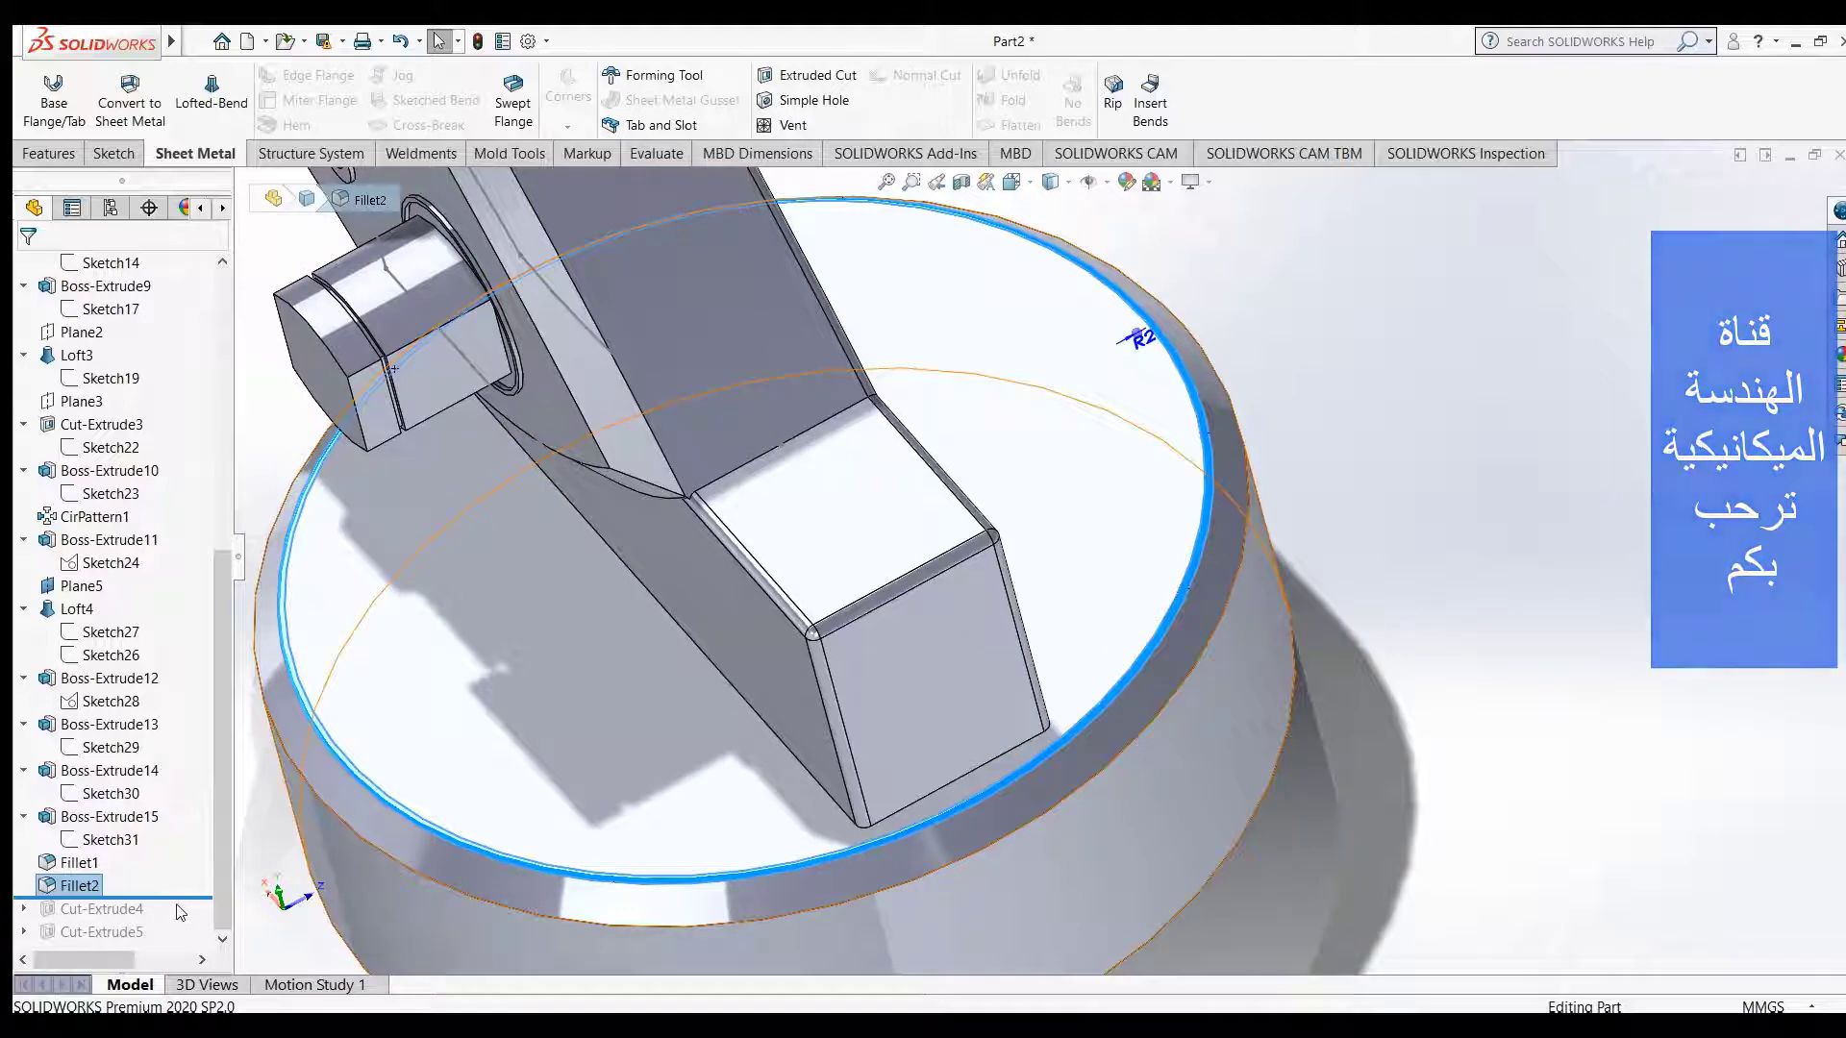
left_click_drag(180, 910, 180, 916)
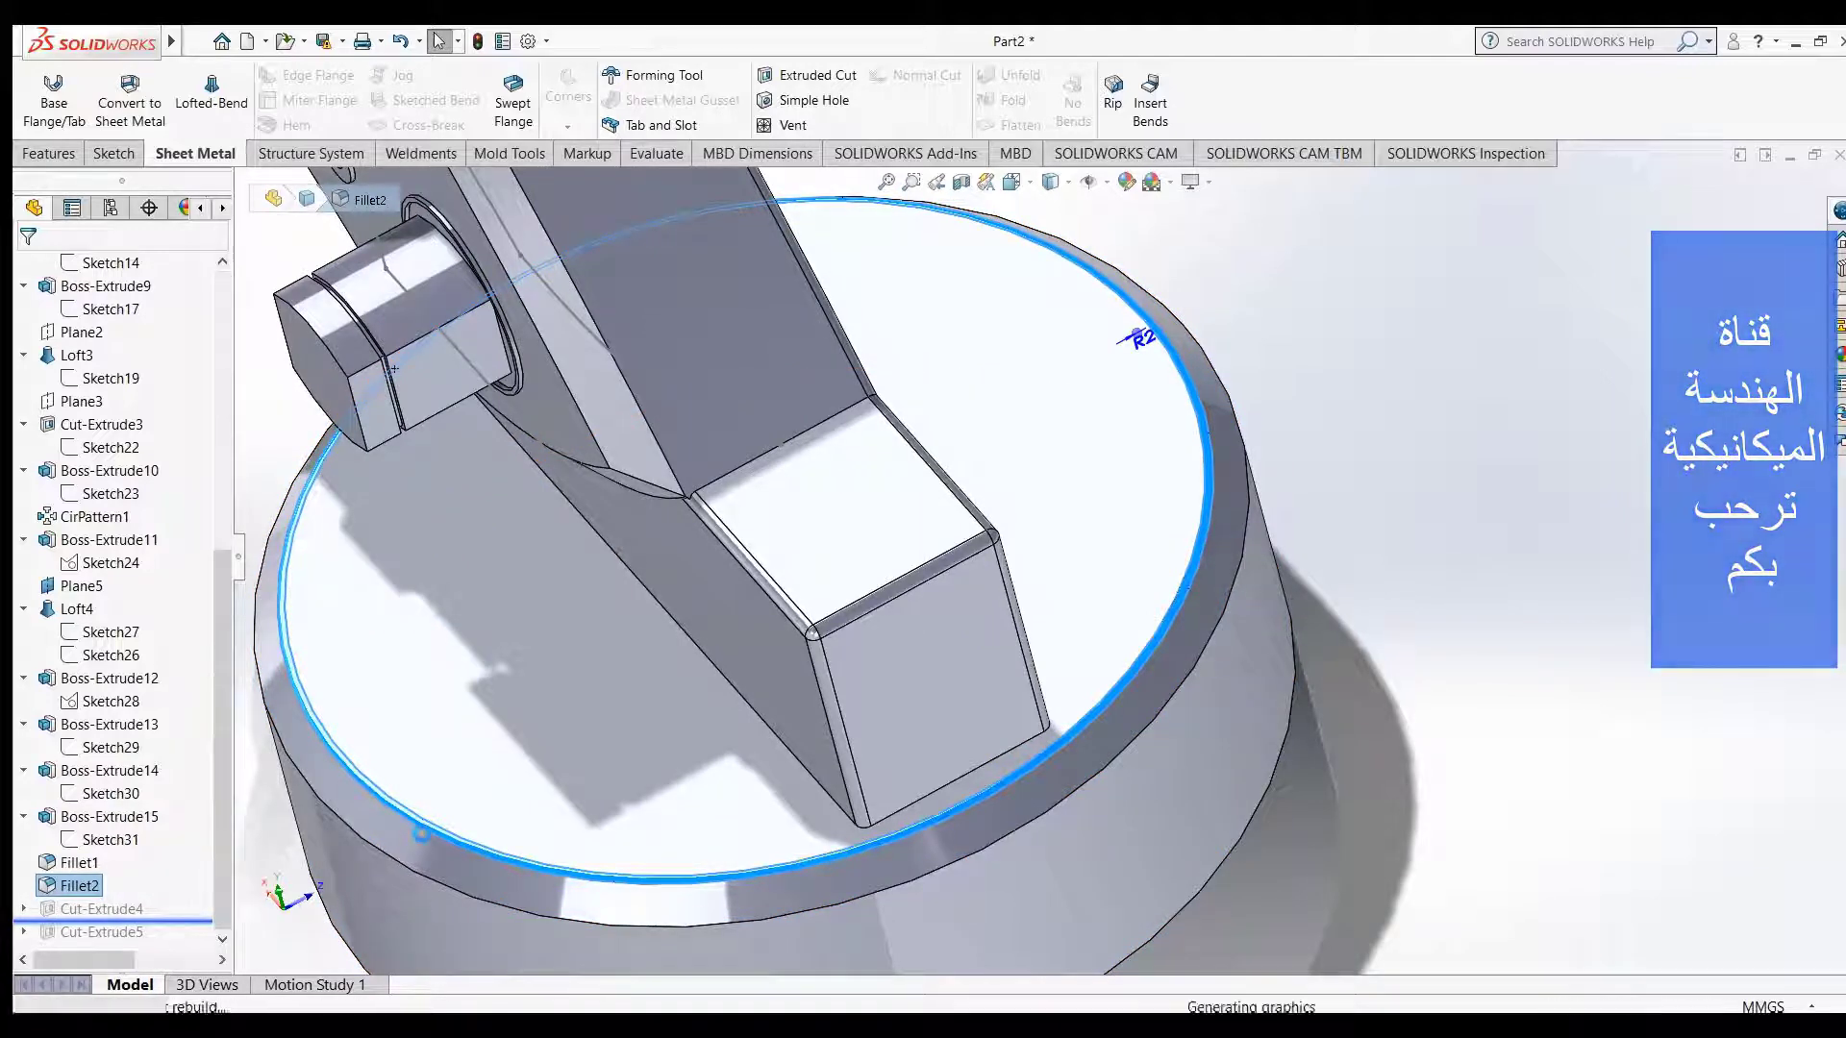
scroll(567, 649, "up", 2)
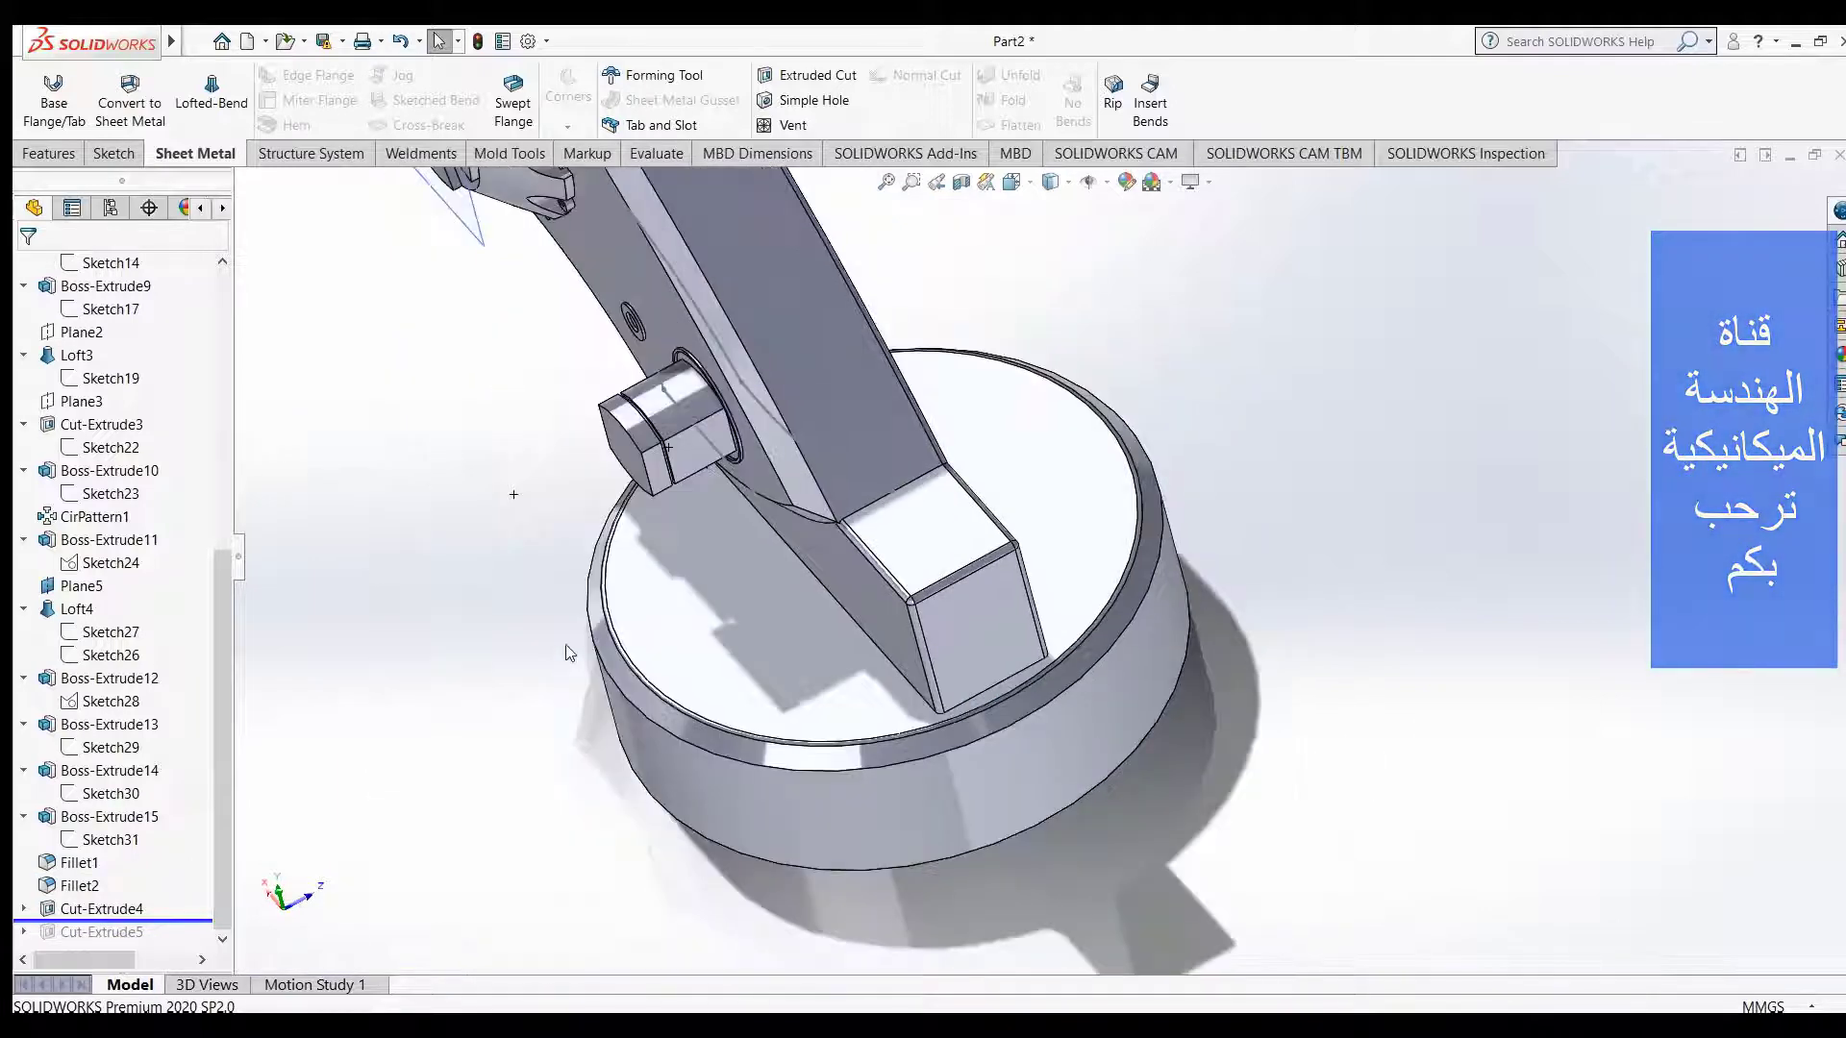
scroll(646, 528, "up", 2)
scroll(660, 487, "up", 2)
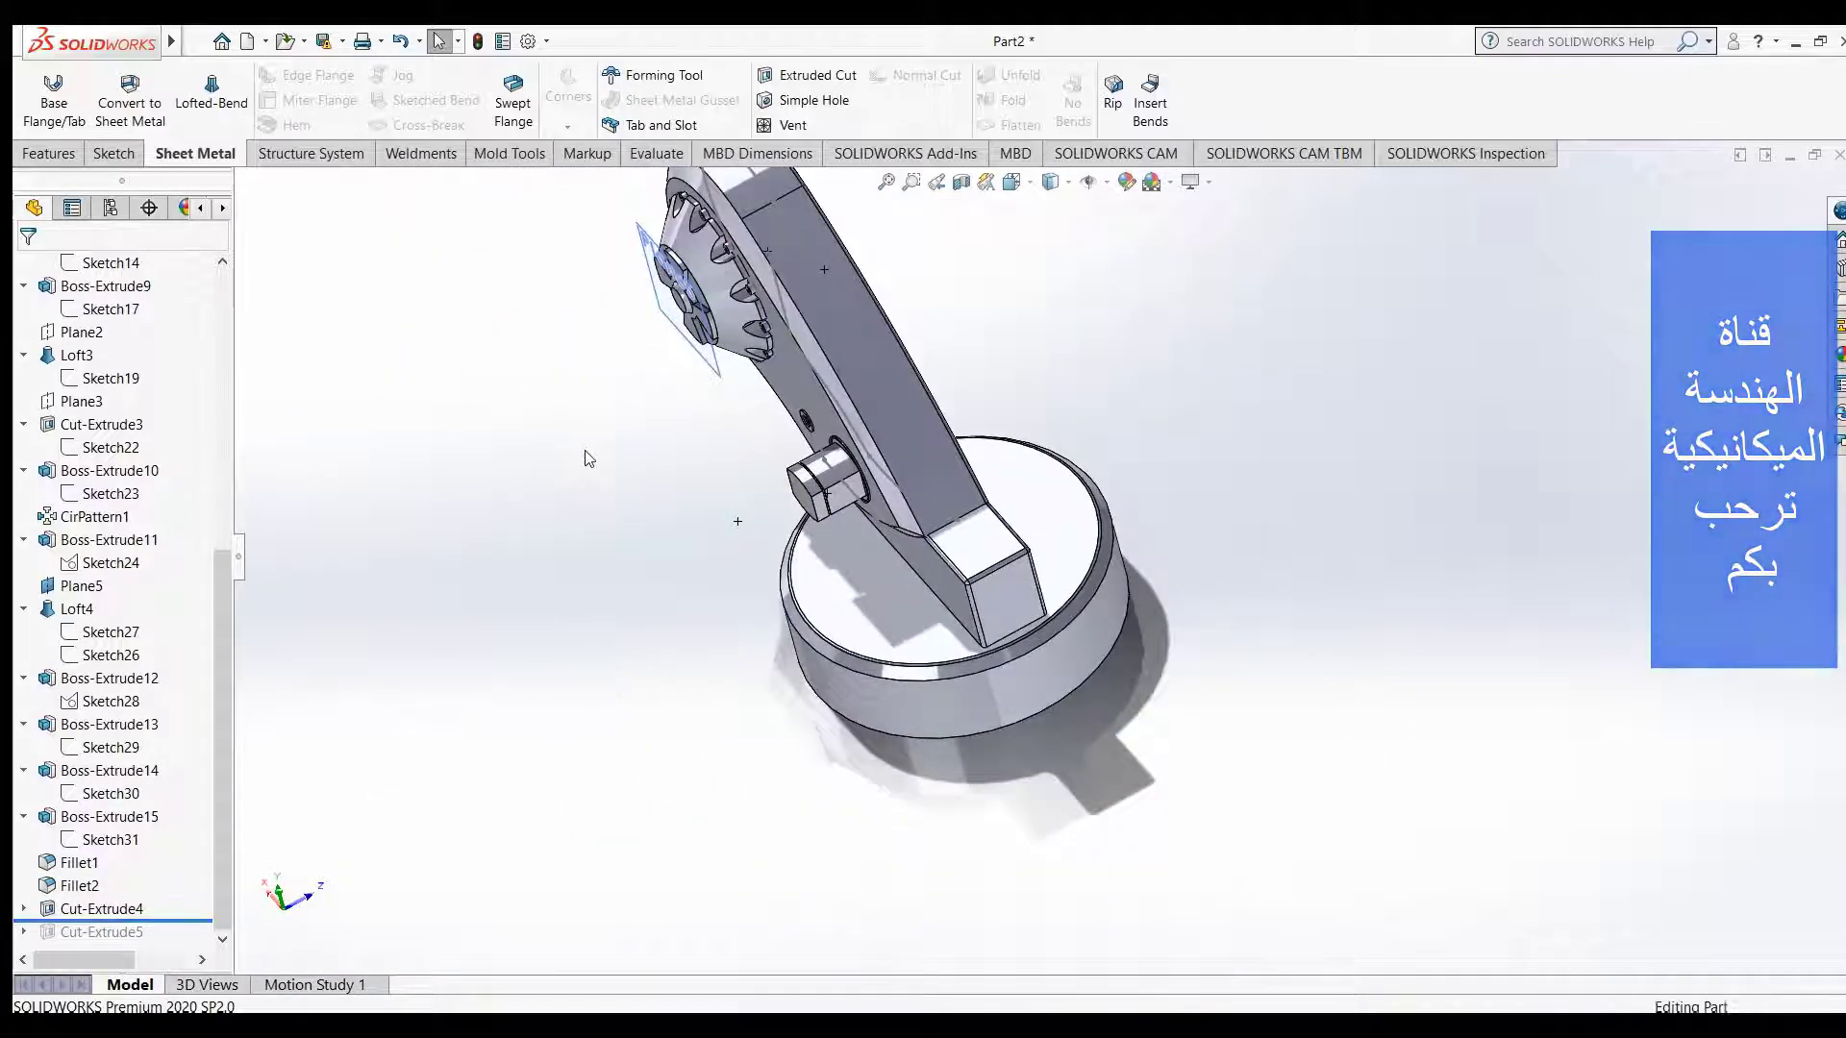
mouse_move(588, 459)
middle_mouse_down()
mouse_move(626, 429)
mouse_move(640, 444)
middle_mouse_up()
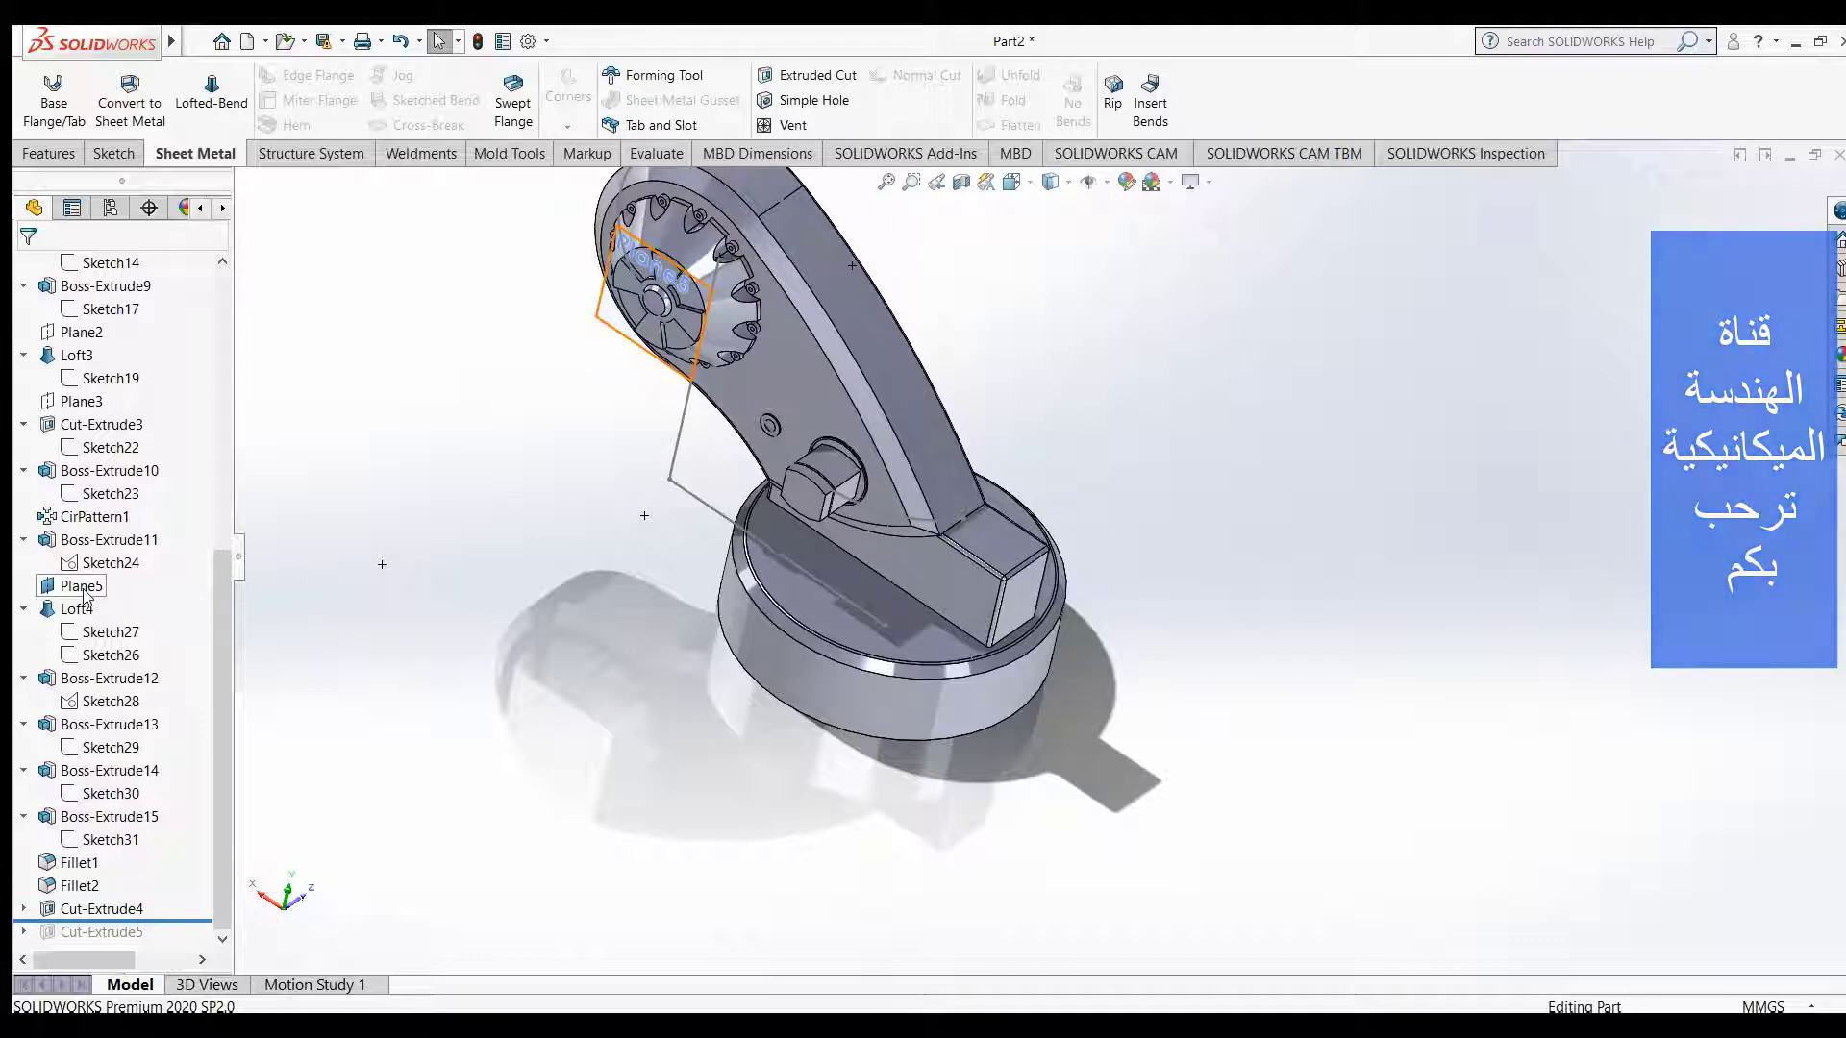
right_click(85, 596)
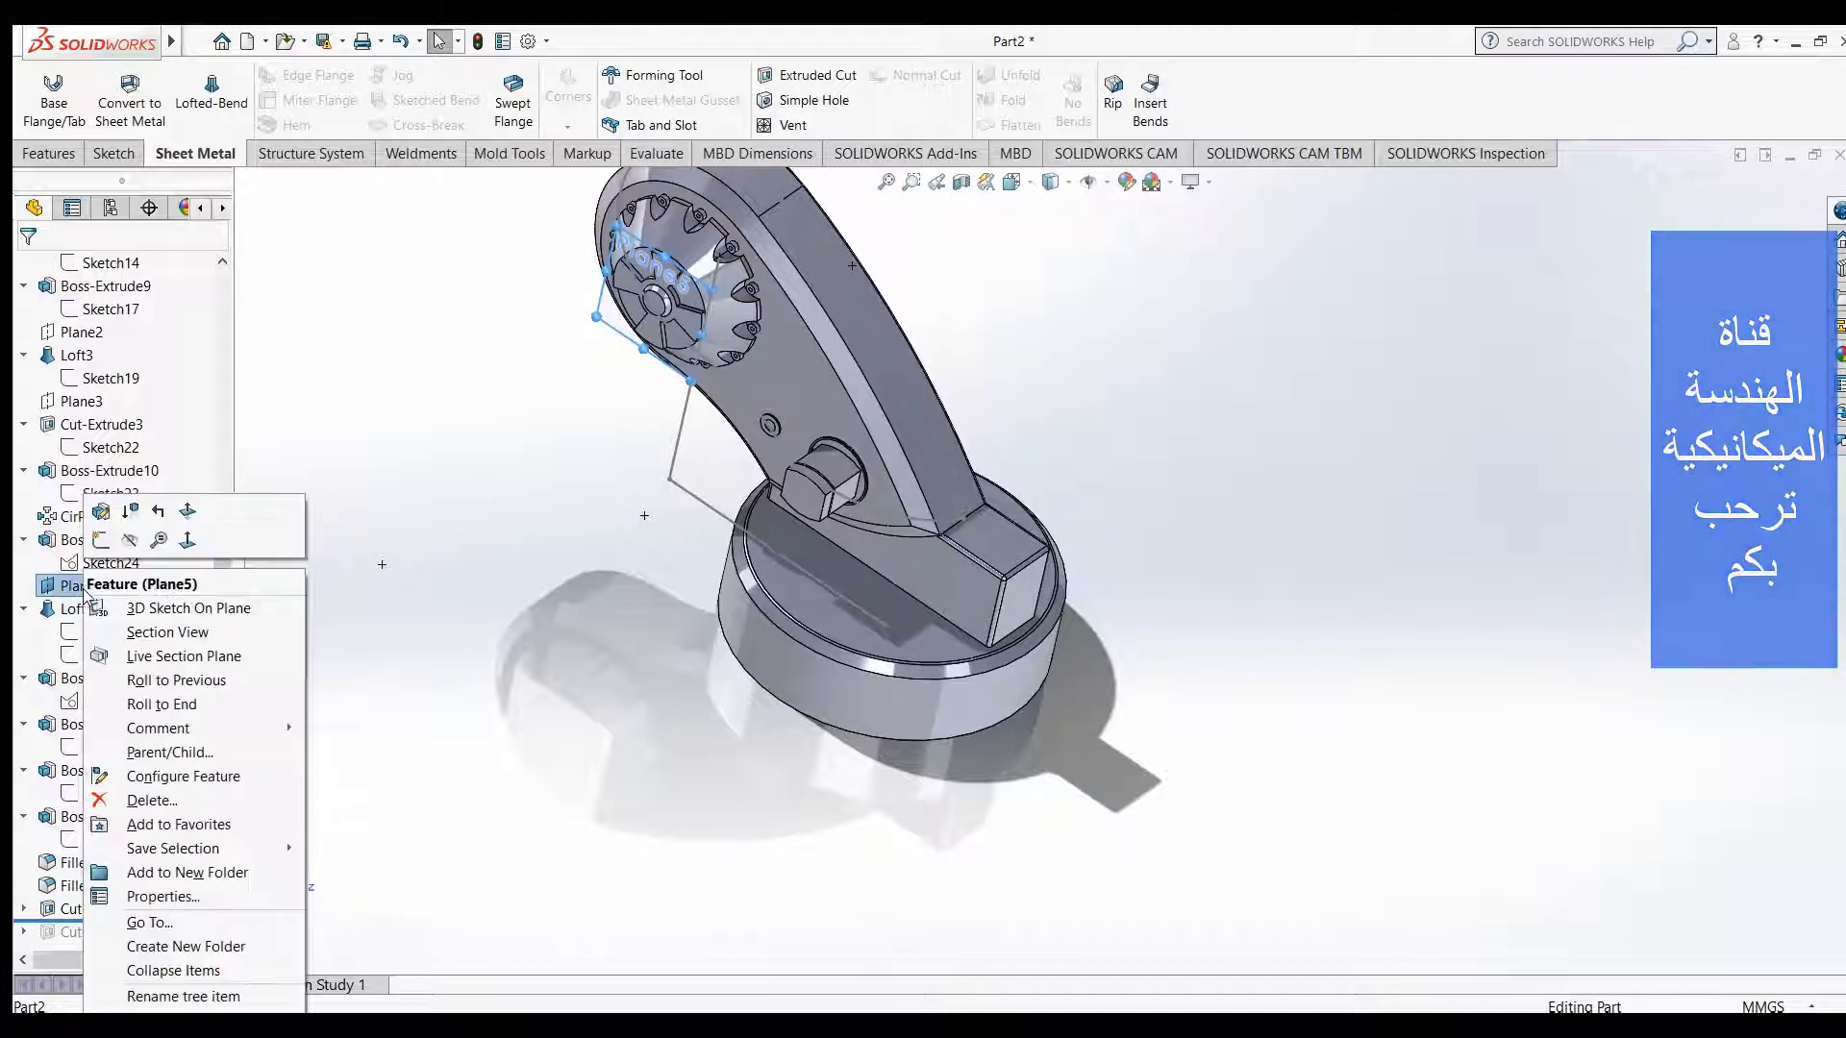
key("Escape")
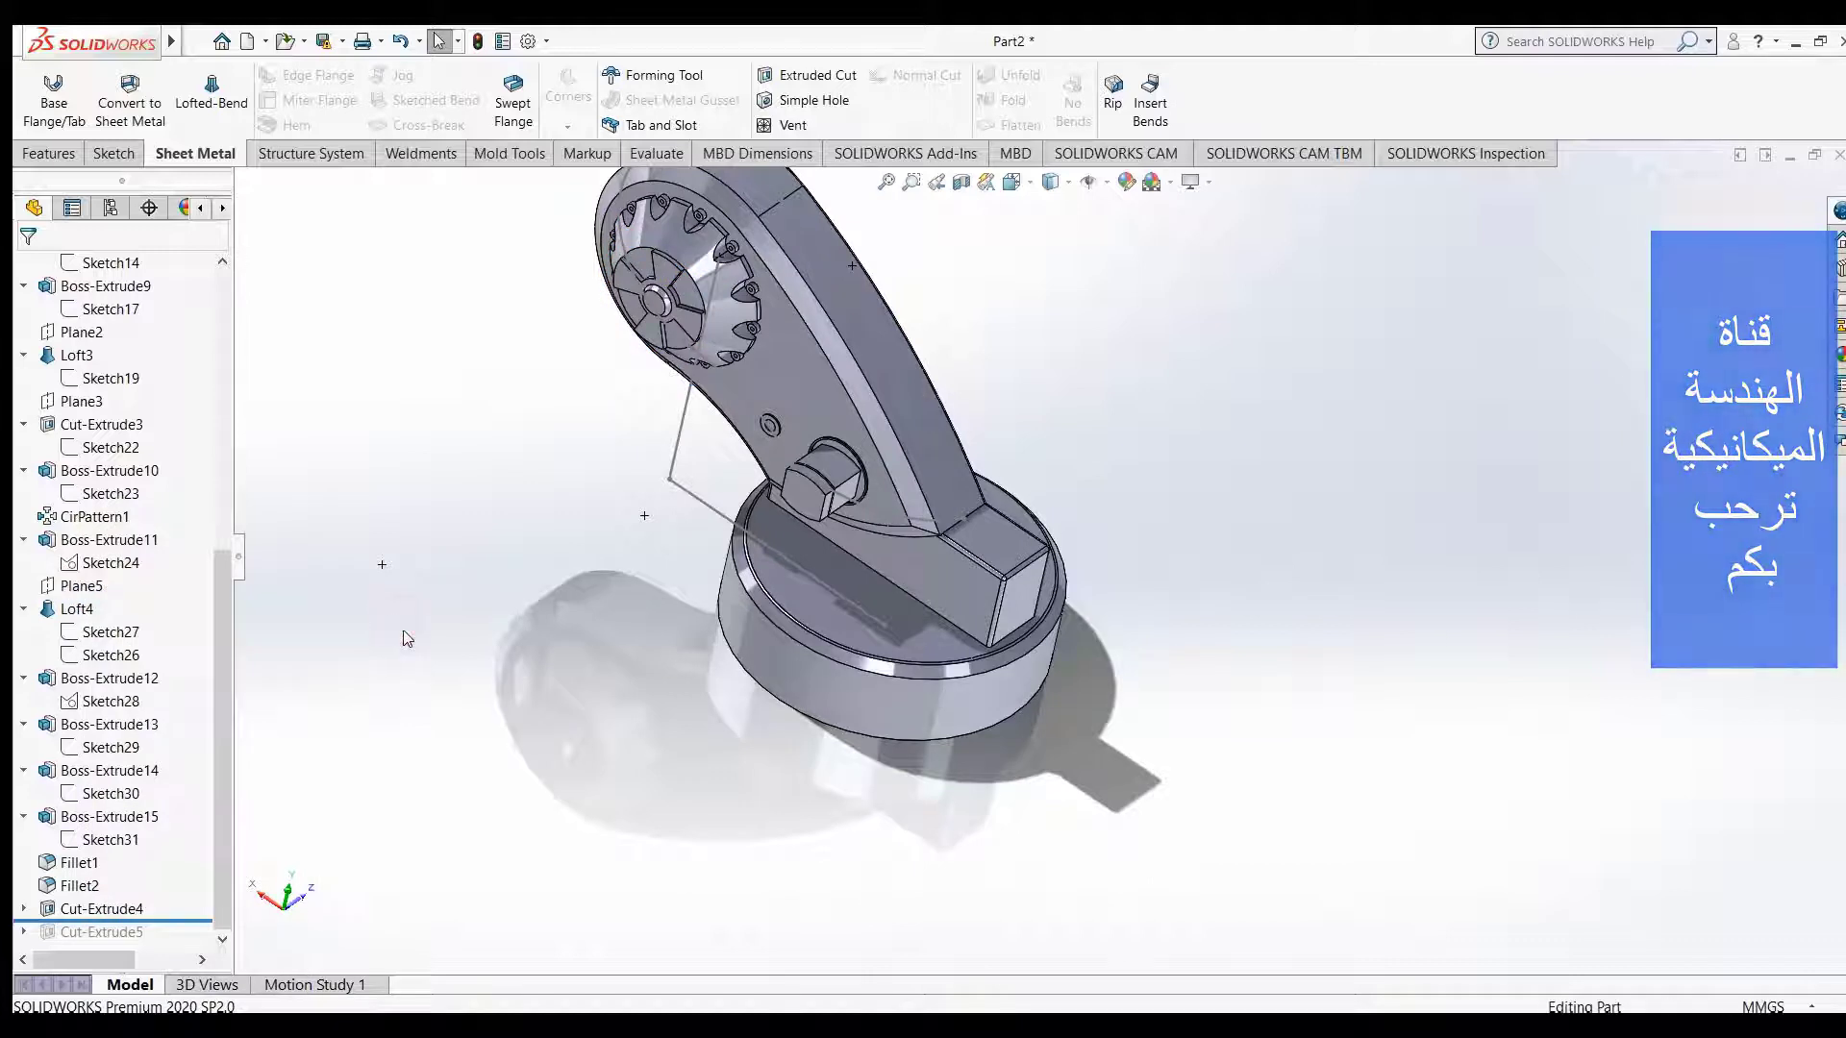
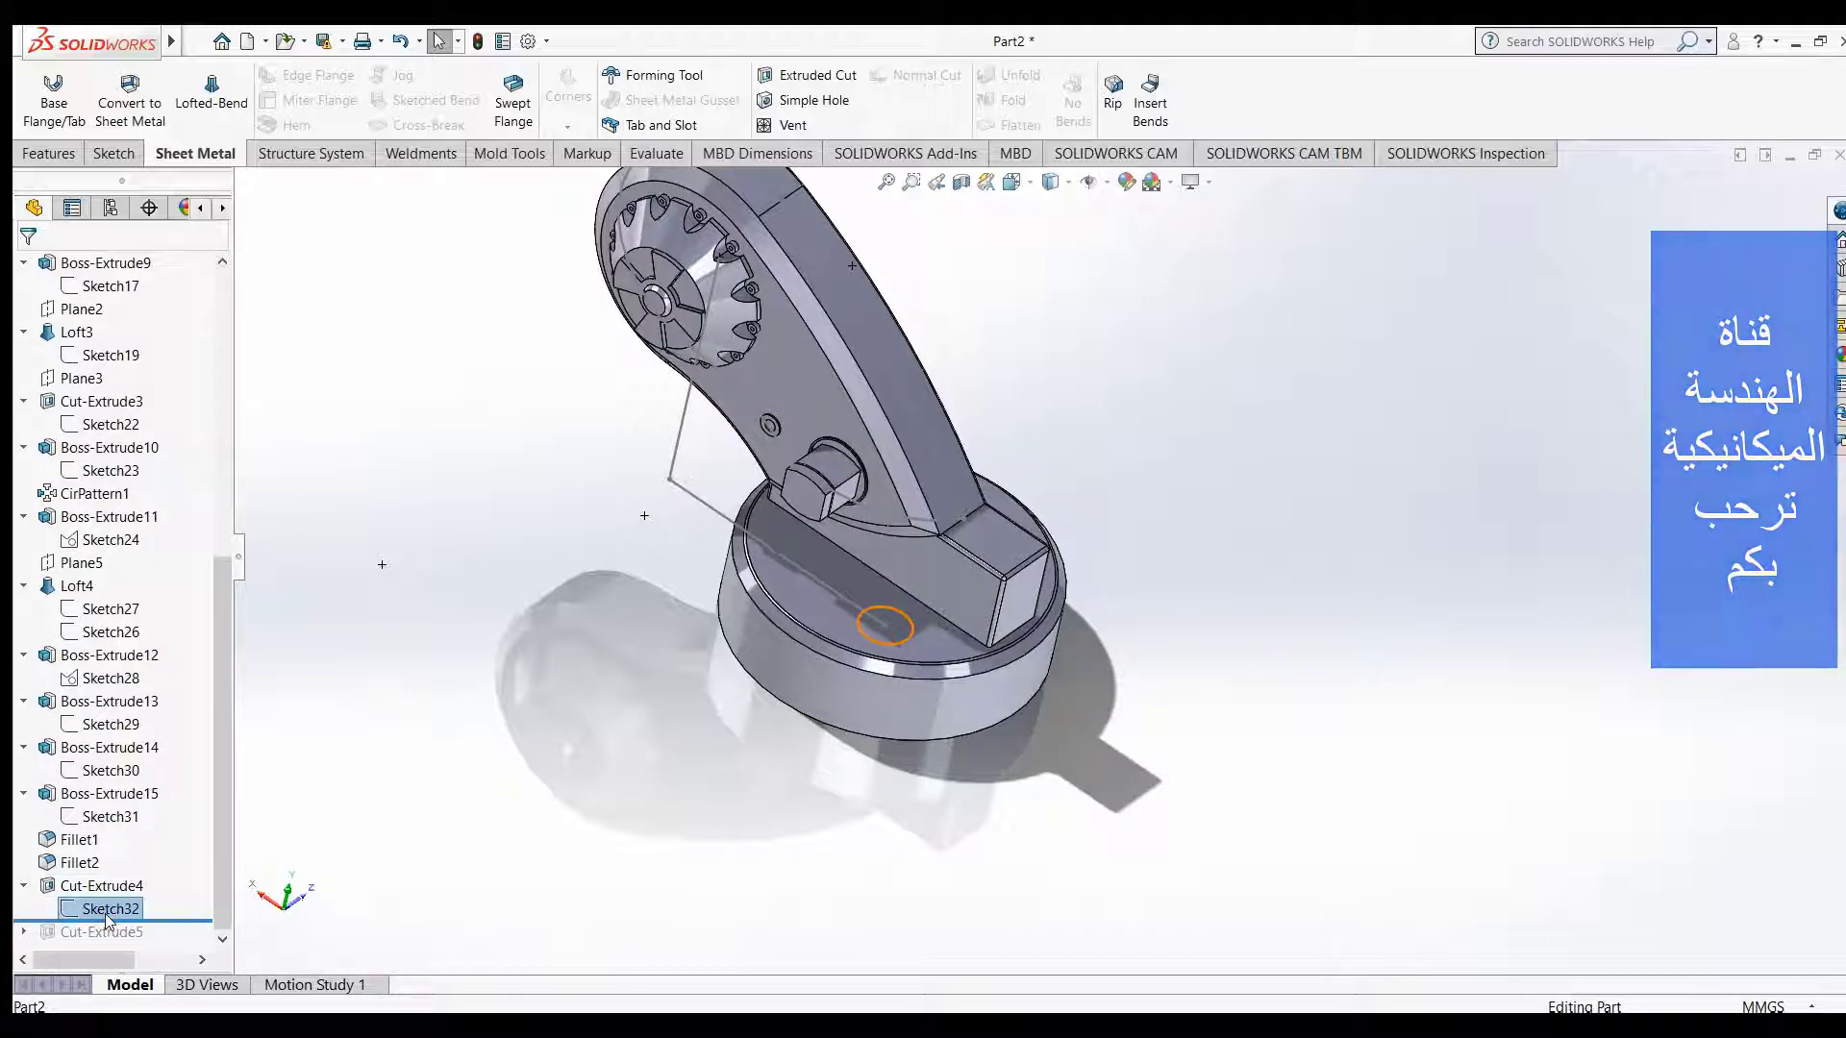
- Zoom and orbit the part to view the base hole face-on, clearing the sketch selection
scroll(1106, 568, "down", 1)
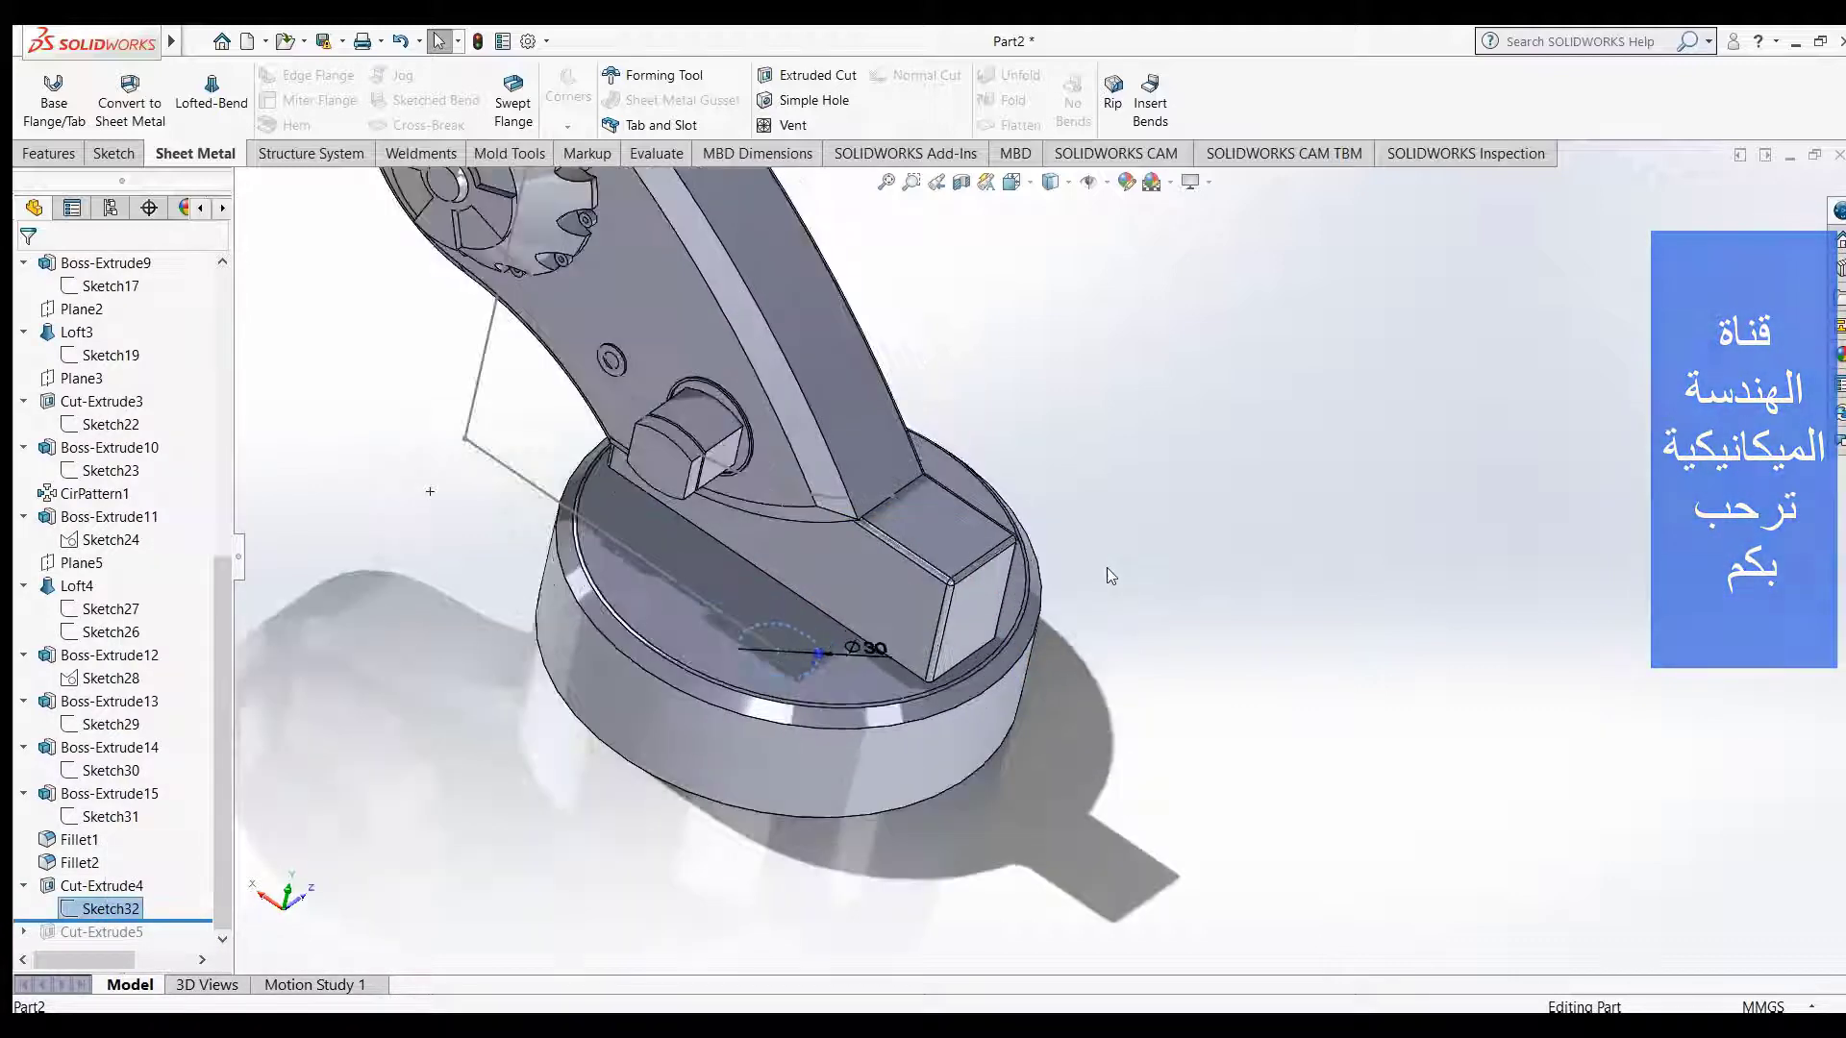
scroll(961, 638, "down", 2)
scroll(948, 648, "down", 2)
scroll(948, 648, "up", 1)
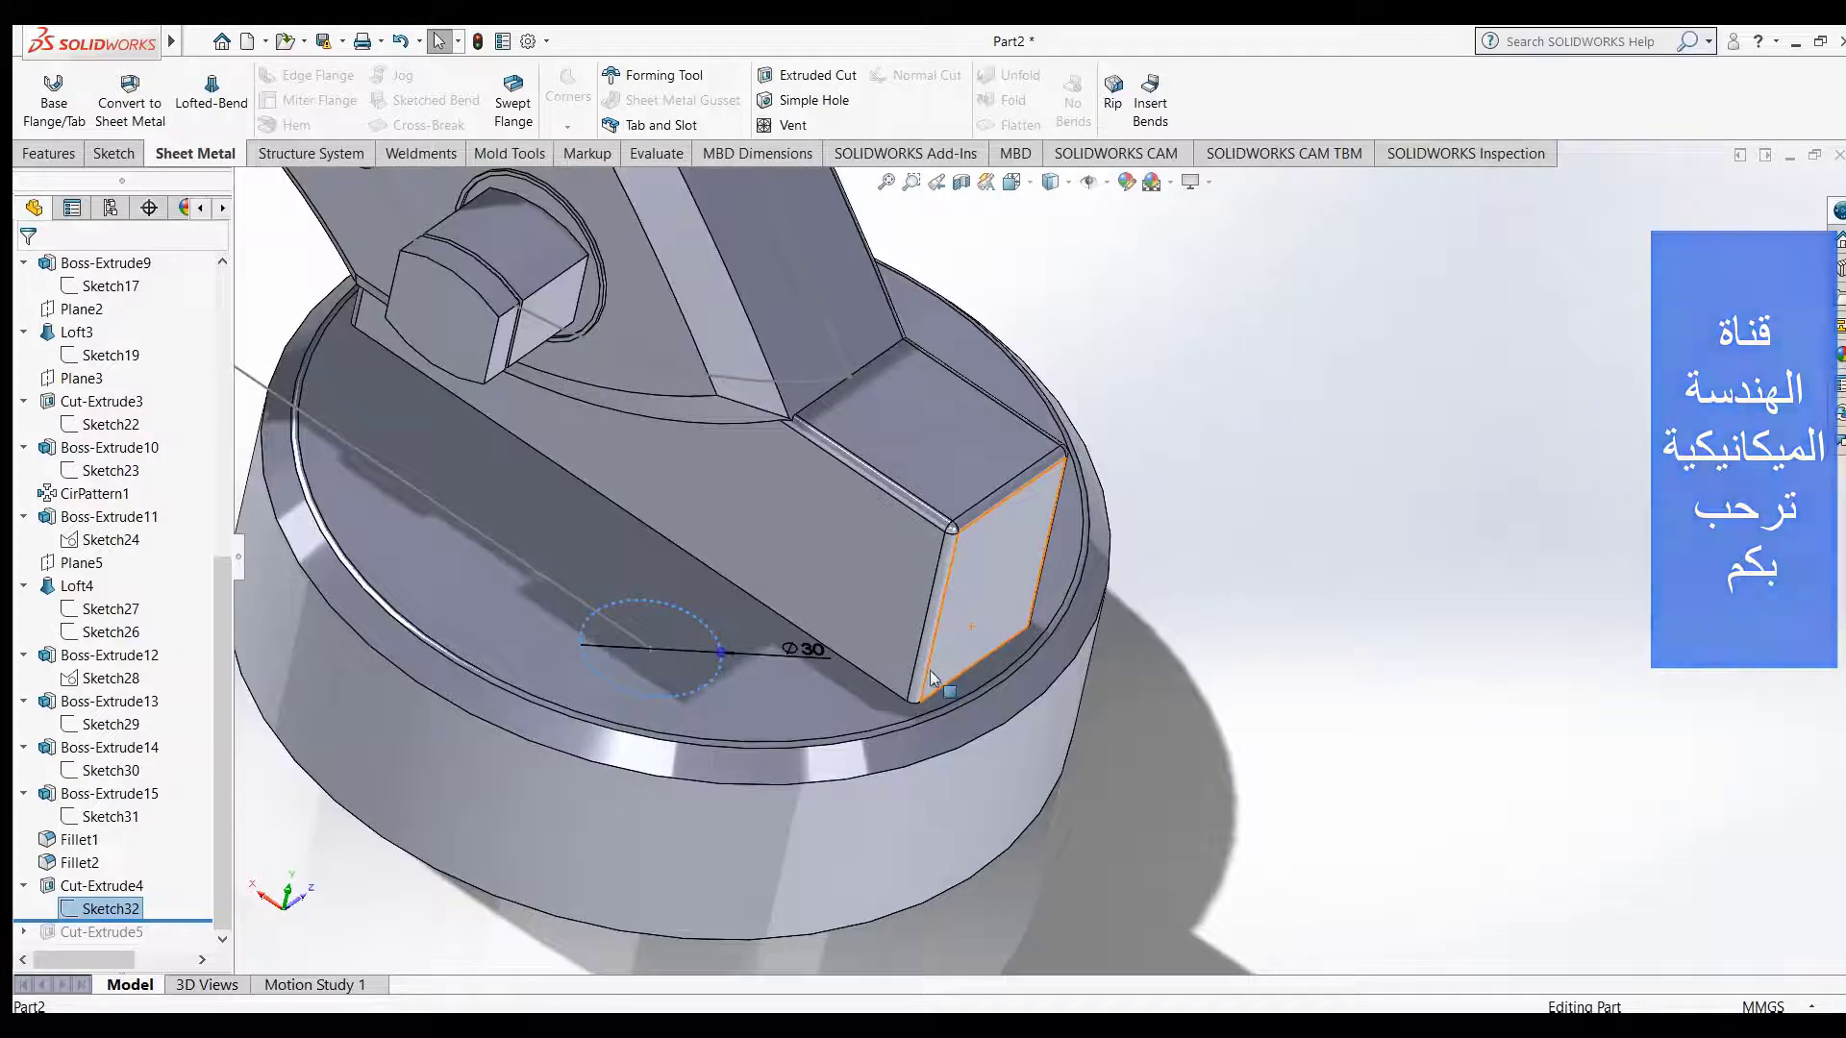
scroll(902, 714, "up", 1)
mouse_move(682, 861)
middle_mouse_down()
mouse_move(868, 599)
mouse_move(823, 644)
middle_mouse_up()
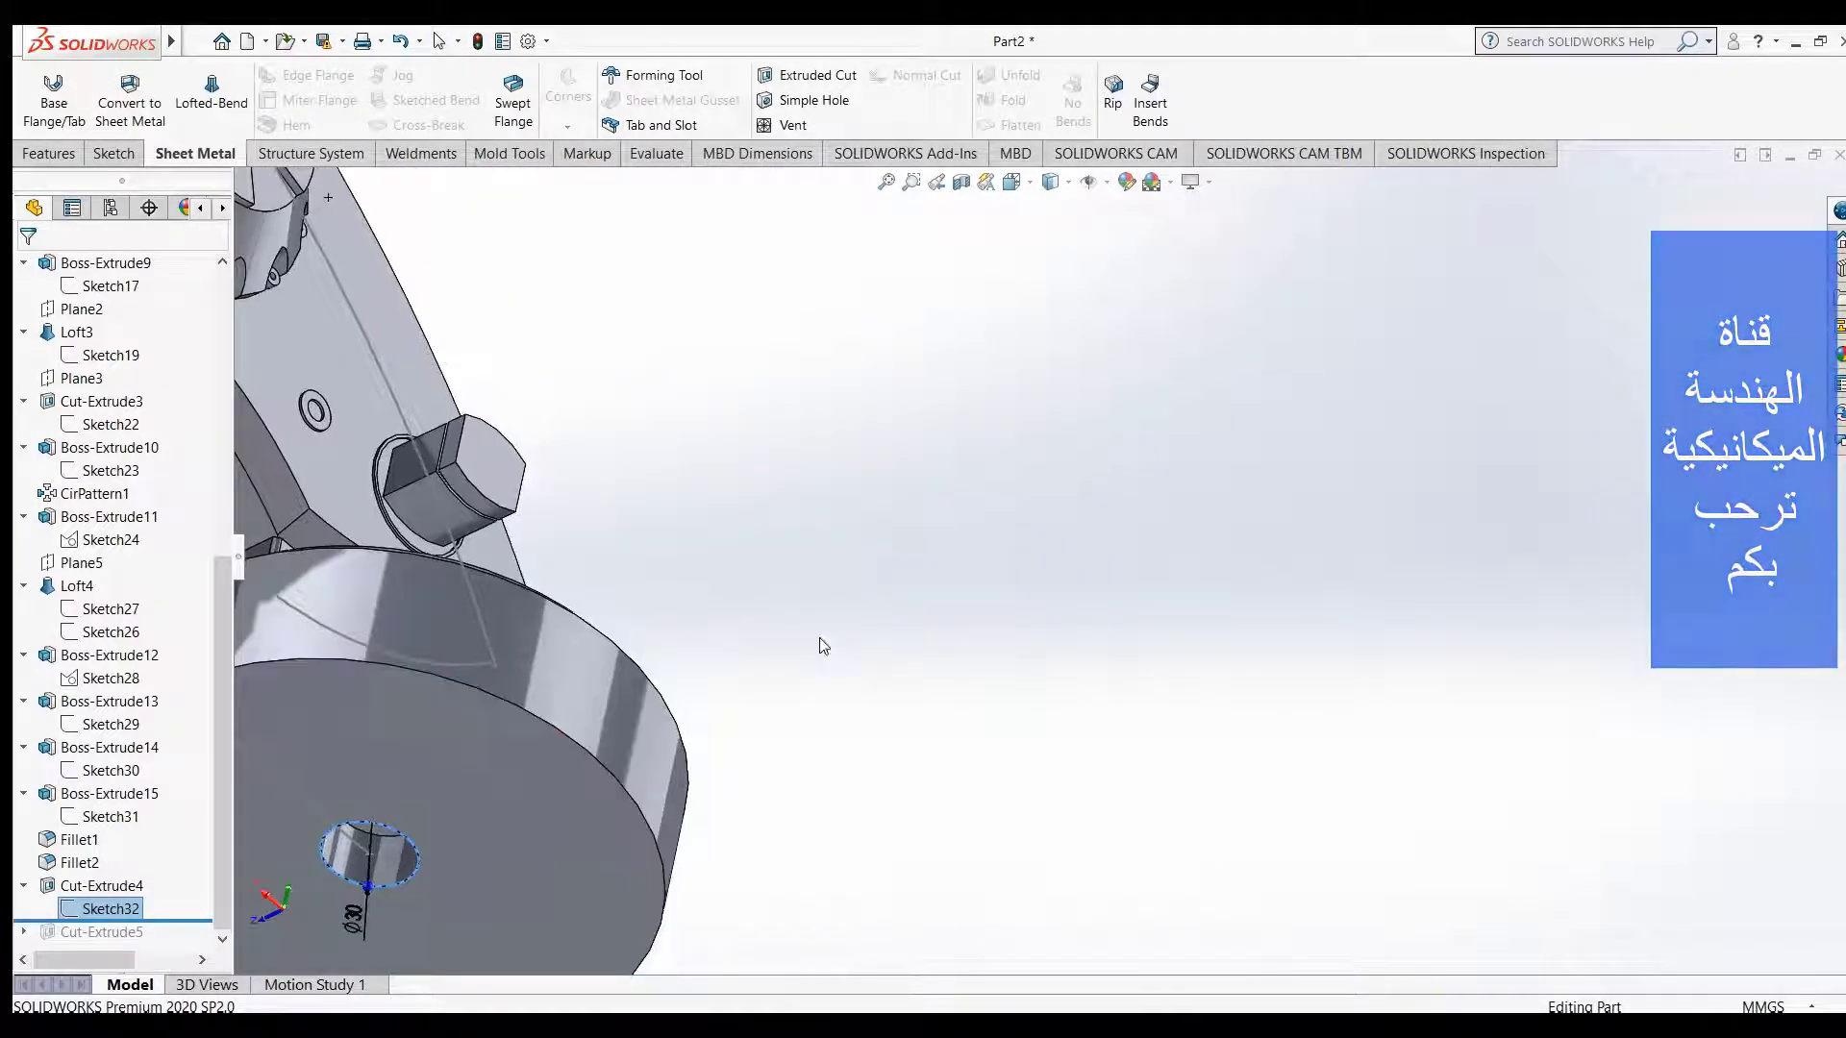
scroll(517, 839, "up", 2)
scroll(517, 839, "up", 3)
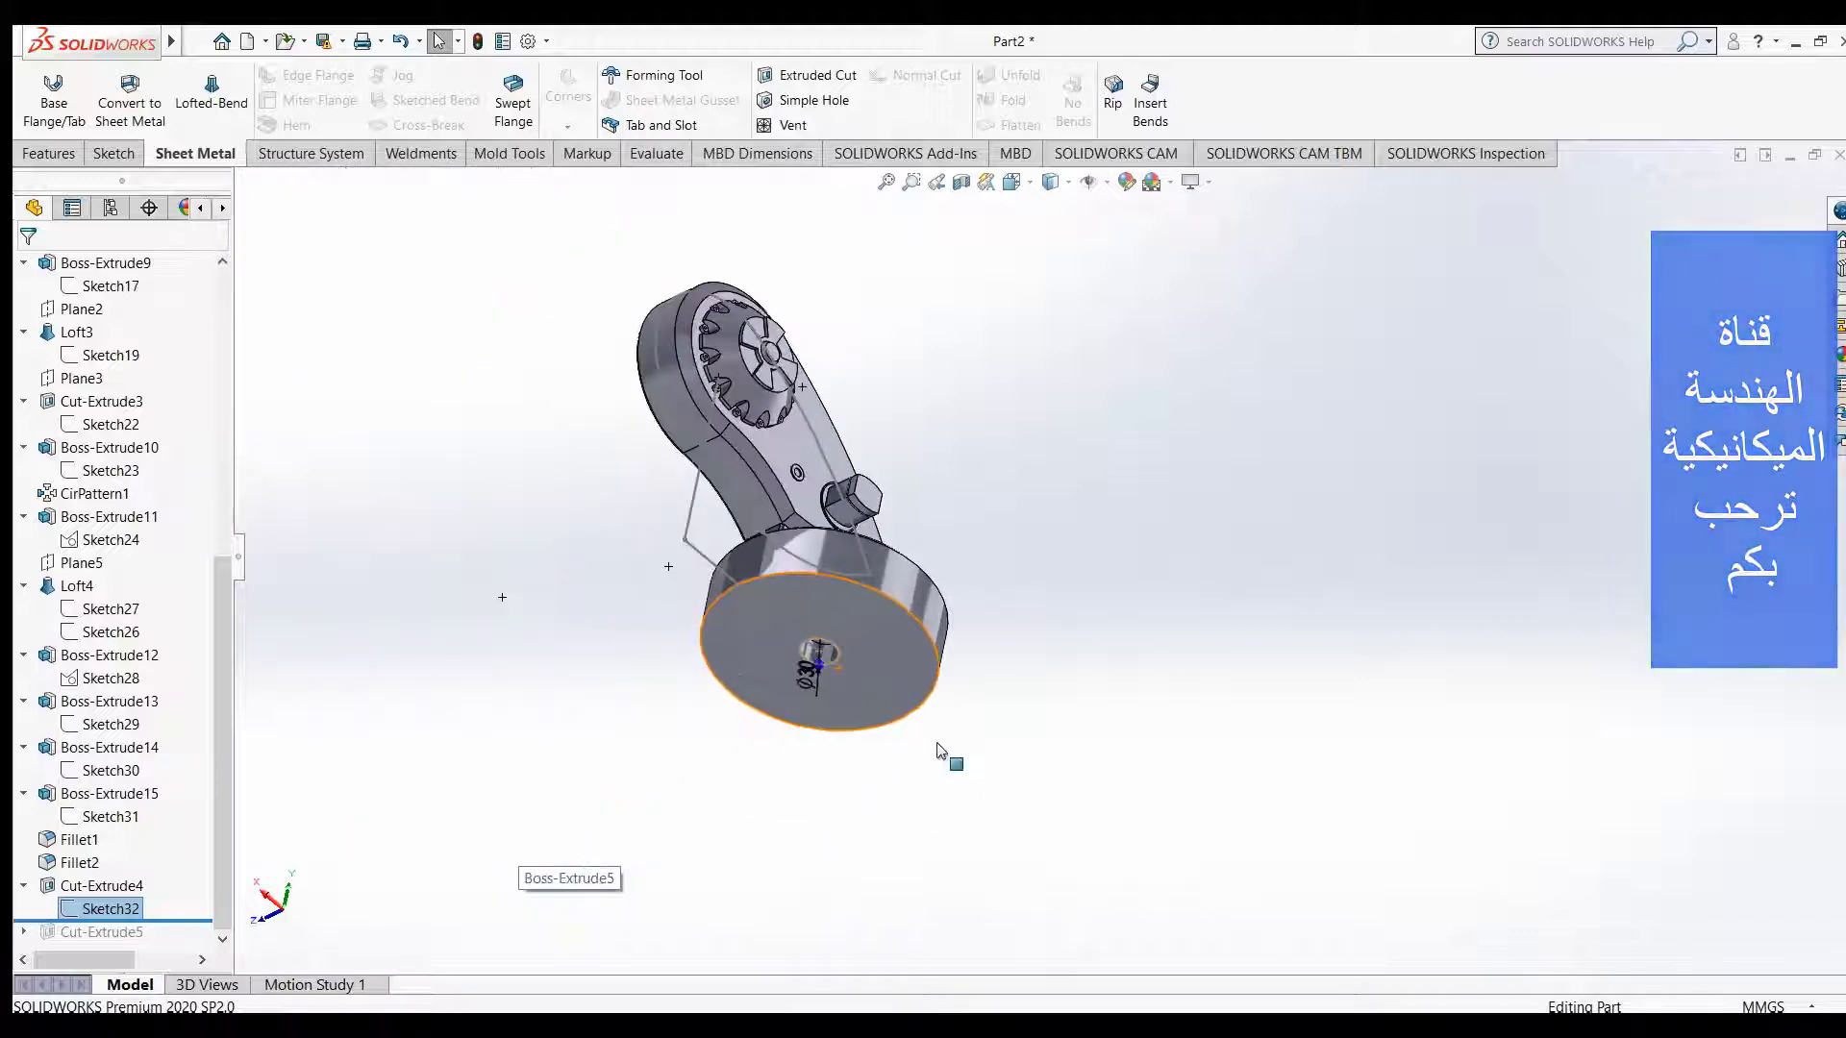
middle_click_drag(940, 751, 956, 701)
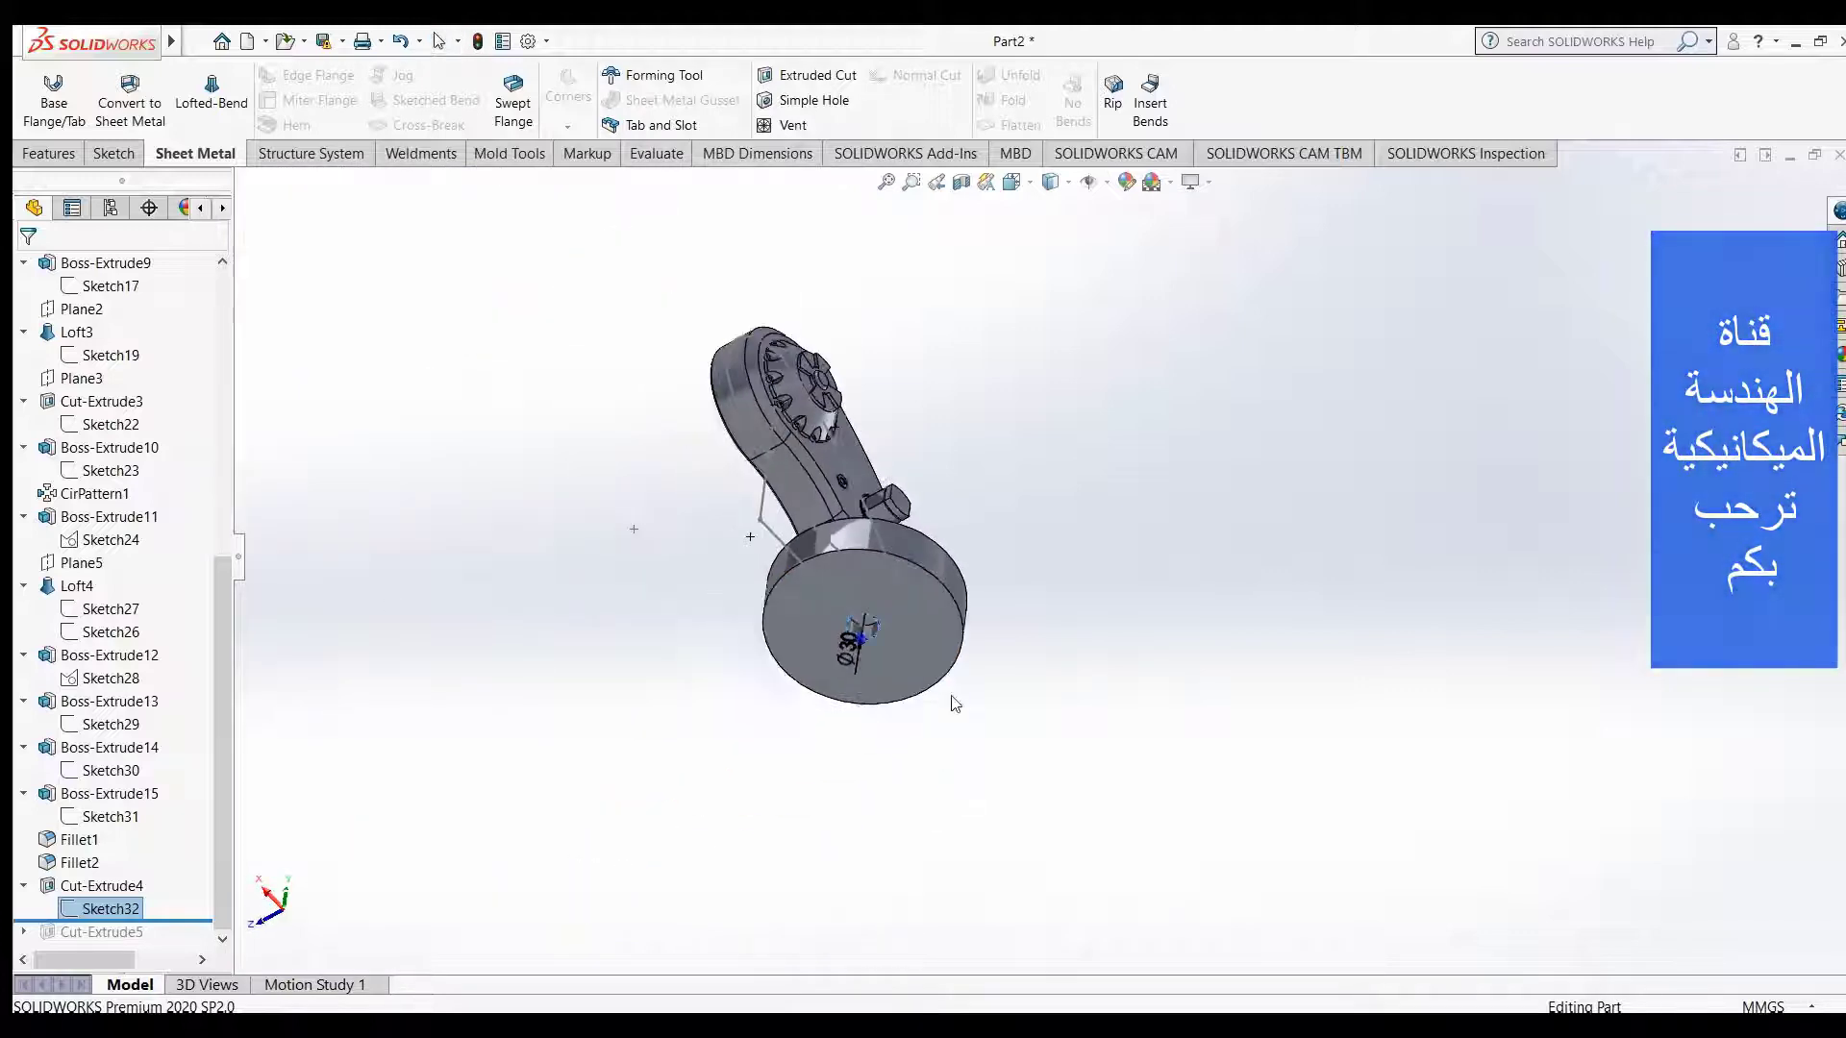
left_click(662, 796)
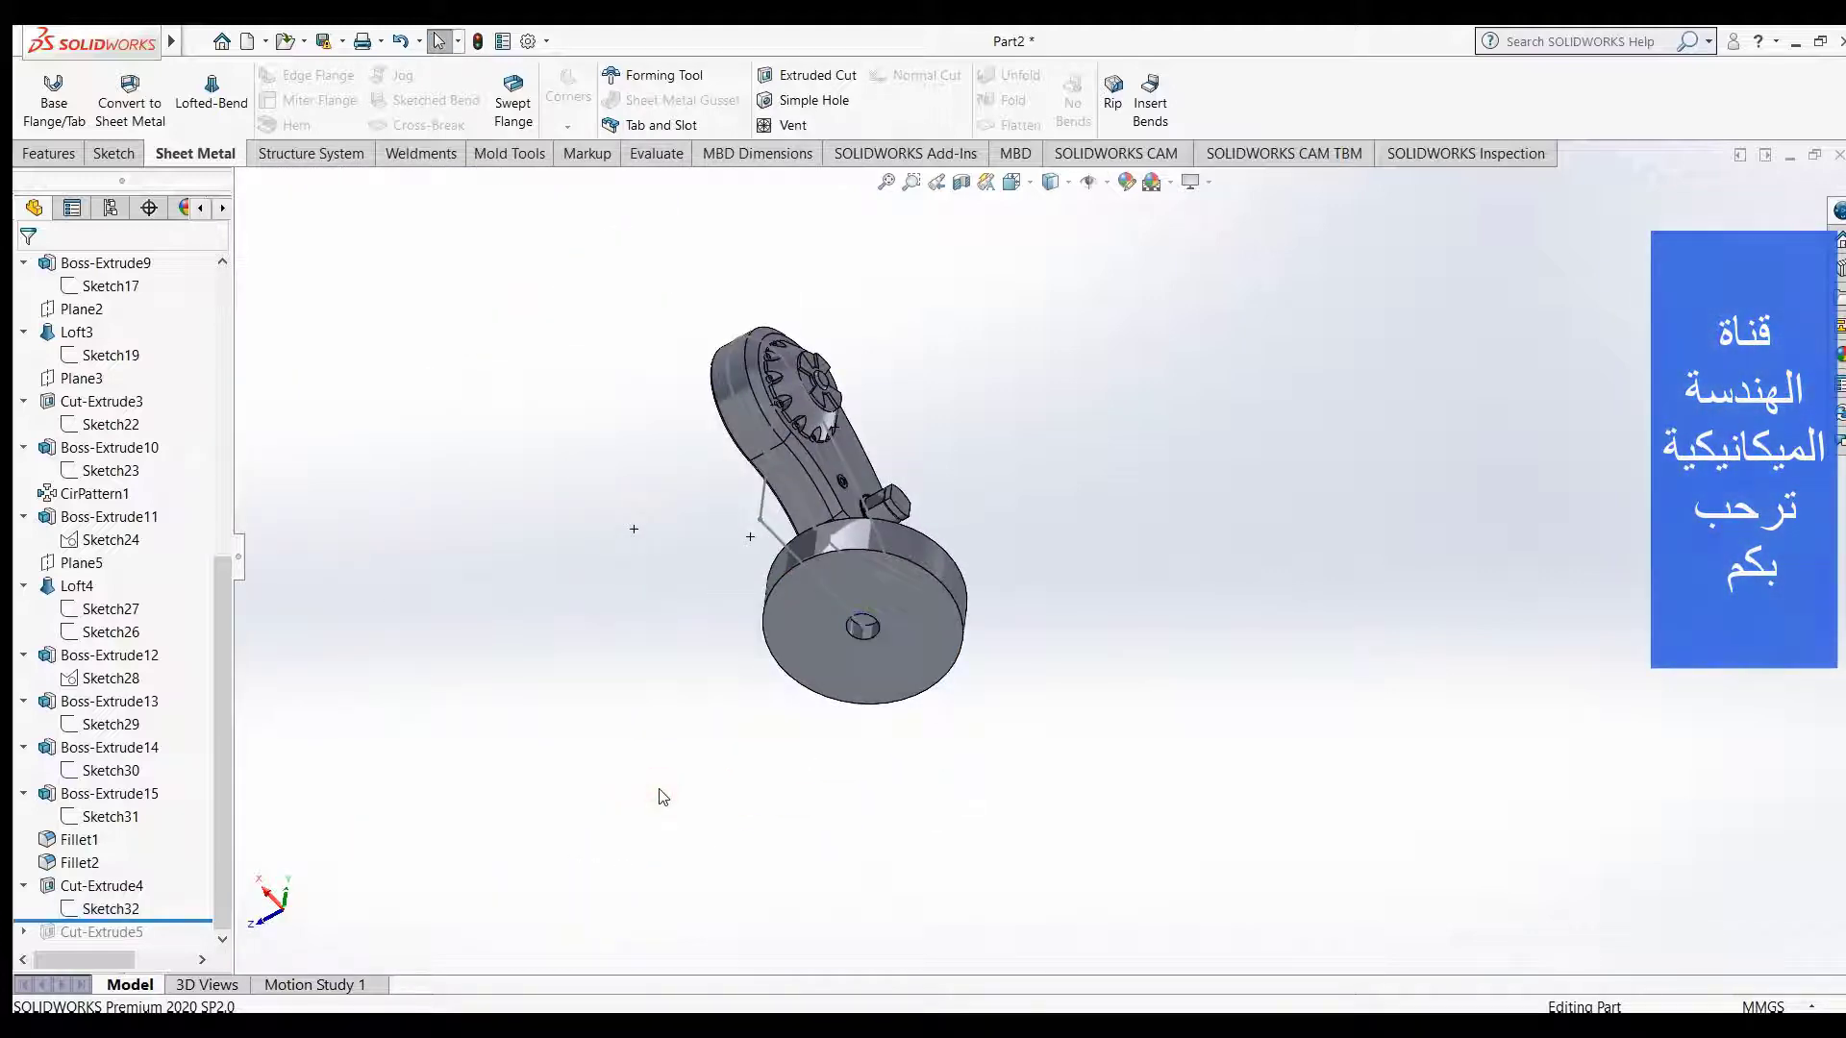
- Select the Cut-Extrude4 hole feature in the tree and zoom in on it
left_click(115, 896)
scroll(1000, 615, "up", 2)
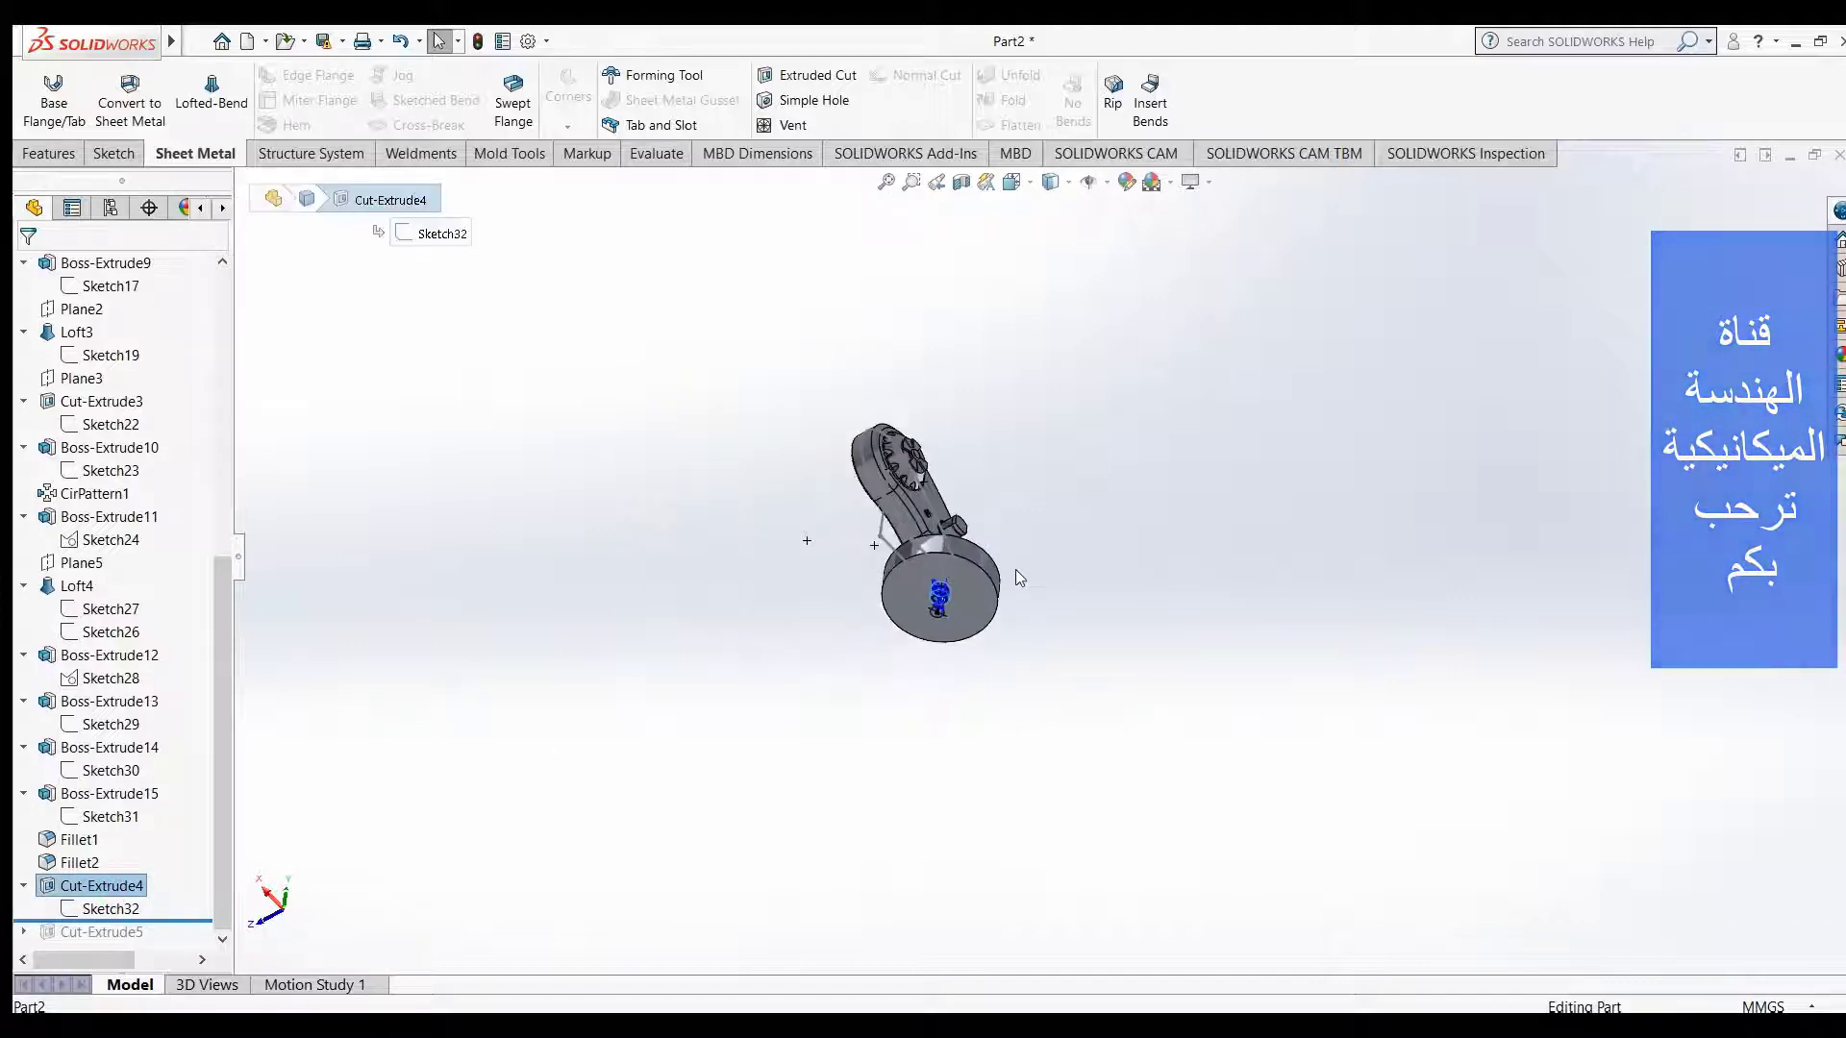
scroll(990, 548, "down", 1)
scroll(971, 586, "down", 2)
scroll(1058, 673, "down", 2)
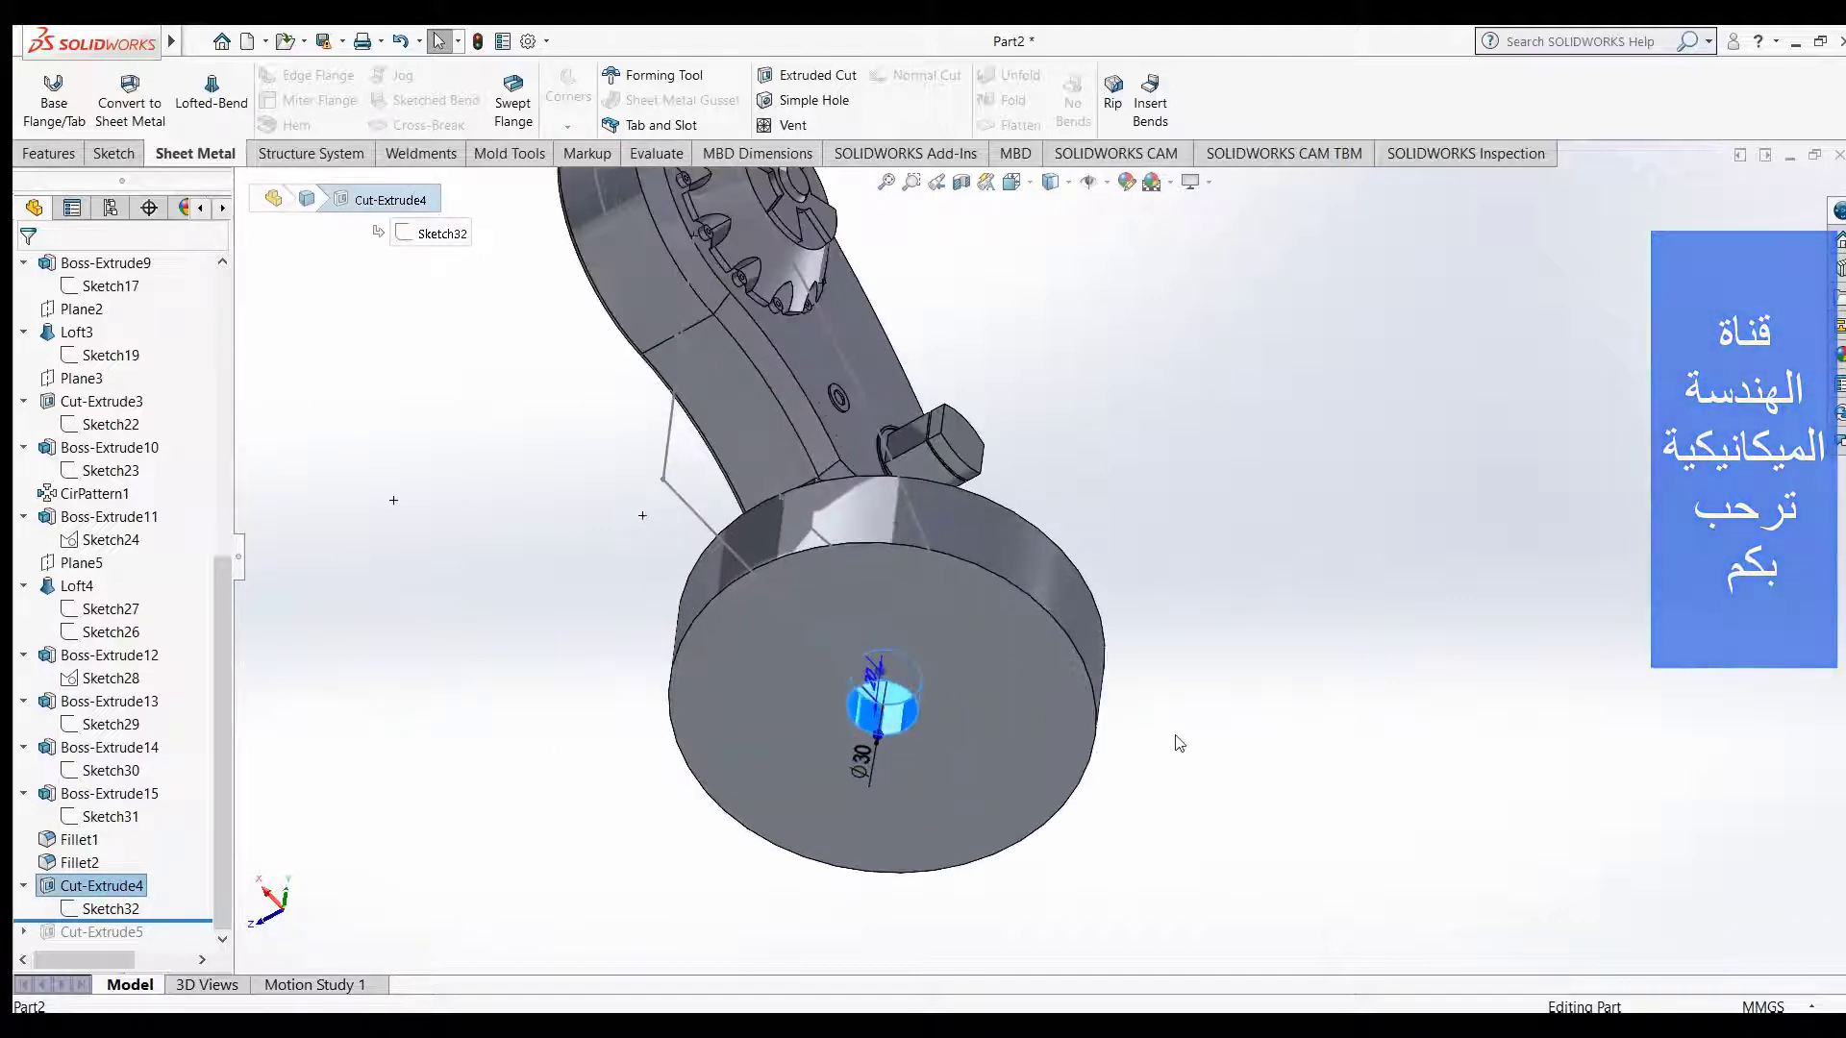
scroll(1177, 736, "down", 2)
- Orbit to inspect the disc and hole, then a side view of the base
middle_click_drag(1181, 728, 1089, 746)
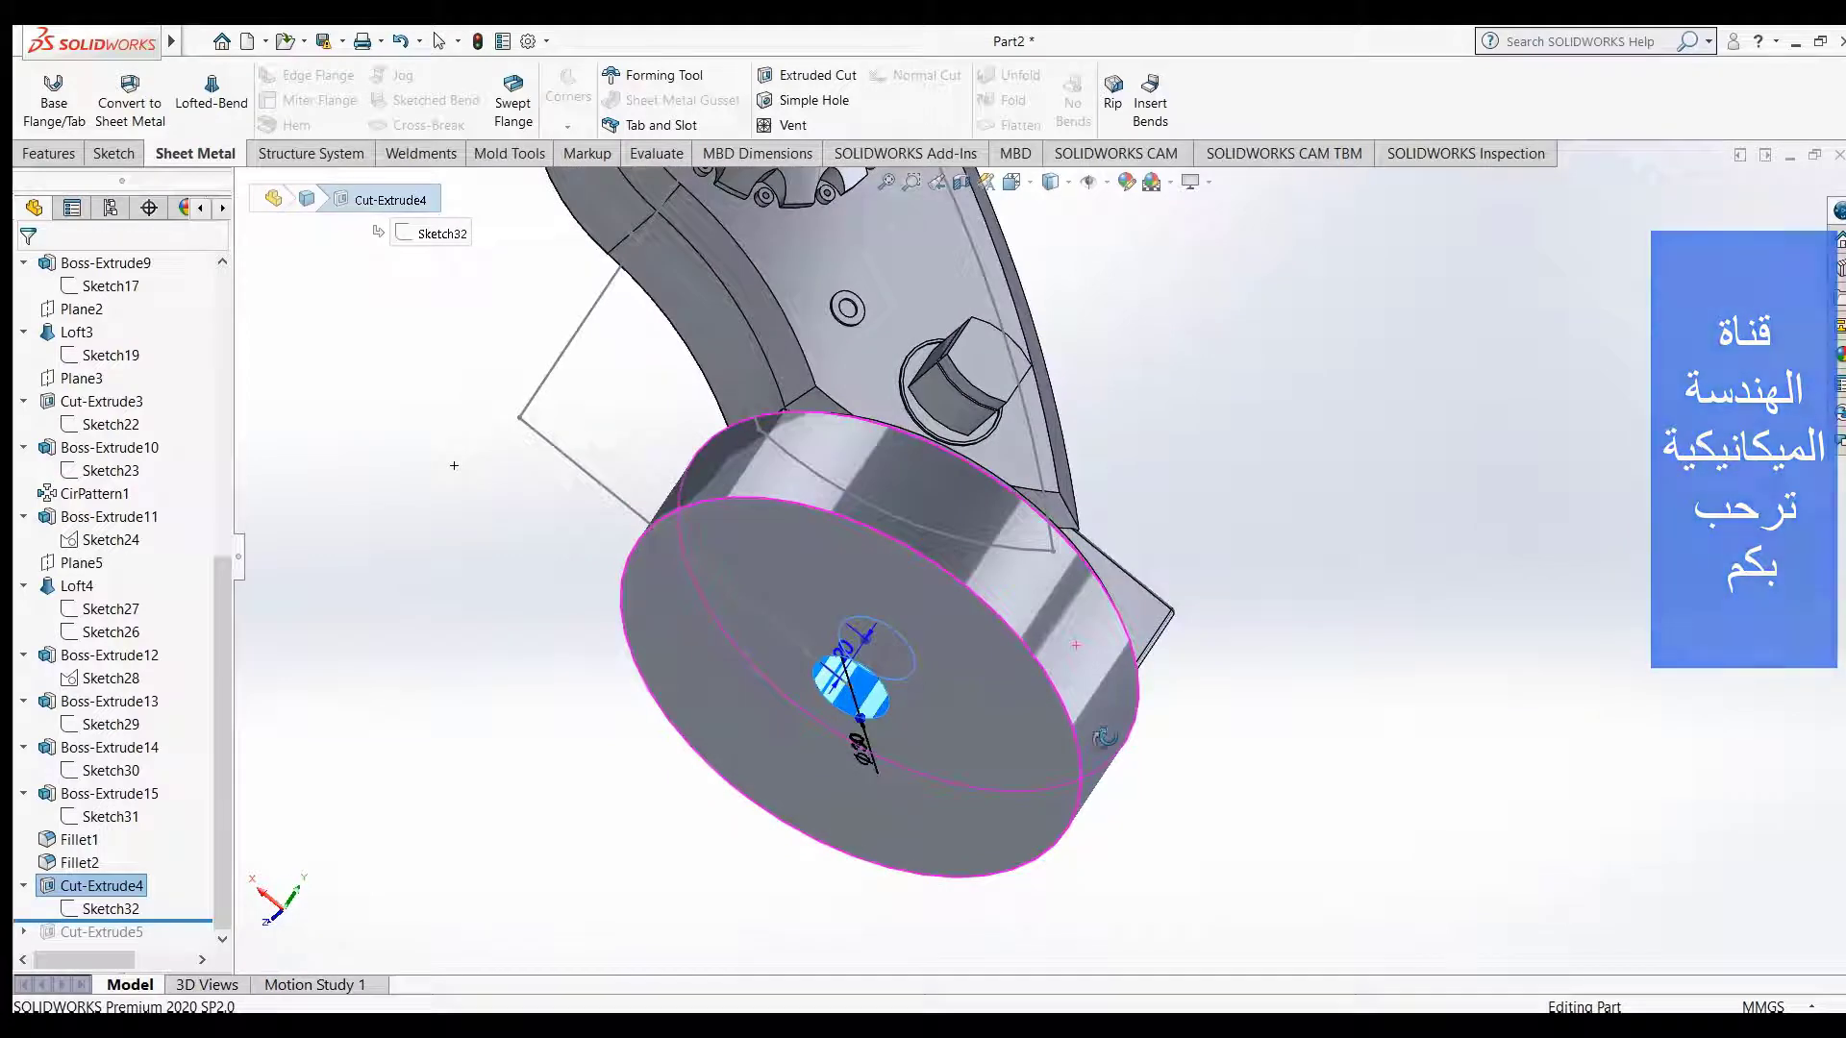
scroll(932, 684, "up", 2)
scroll(940, 639, "down", 2)
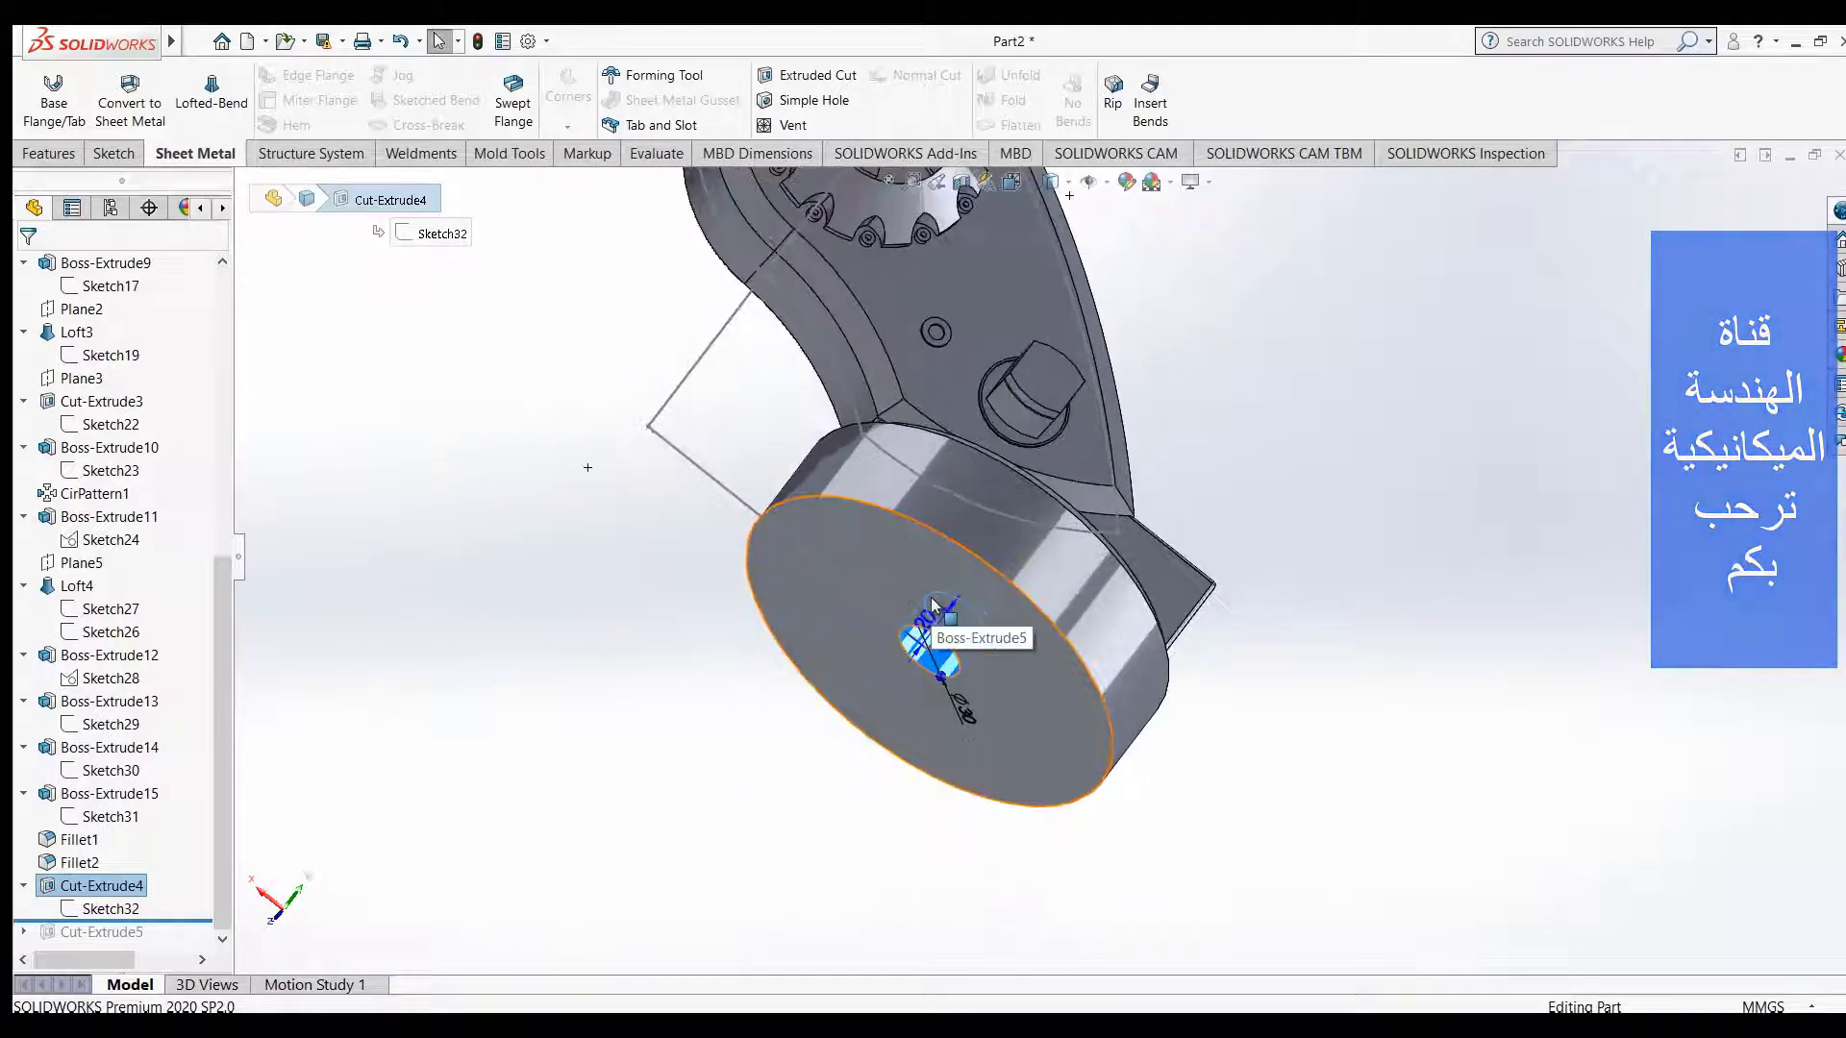
scroll(967, 626, "down", 2)
scroll(967, 626, "down", 2)
scroll(1040, 650, "down", 1)
scroll(1058, 643, "up", 2)
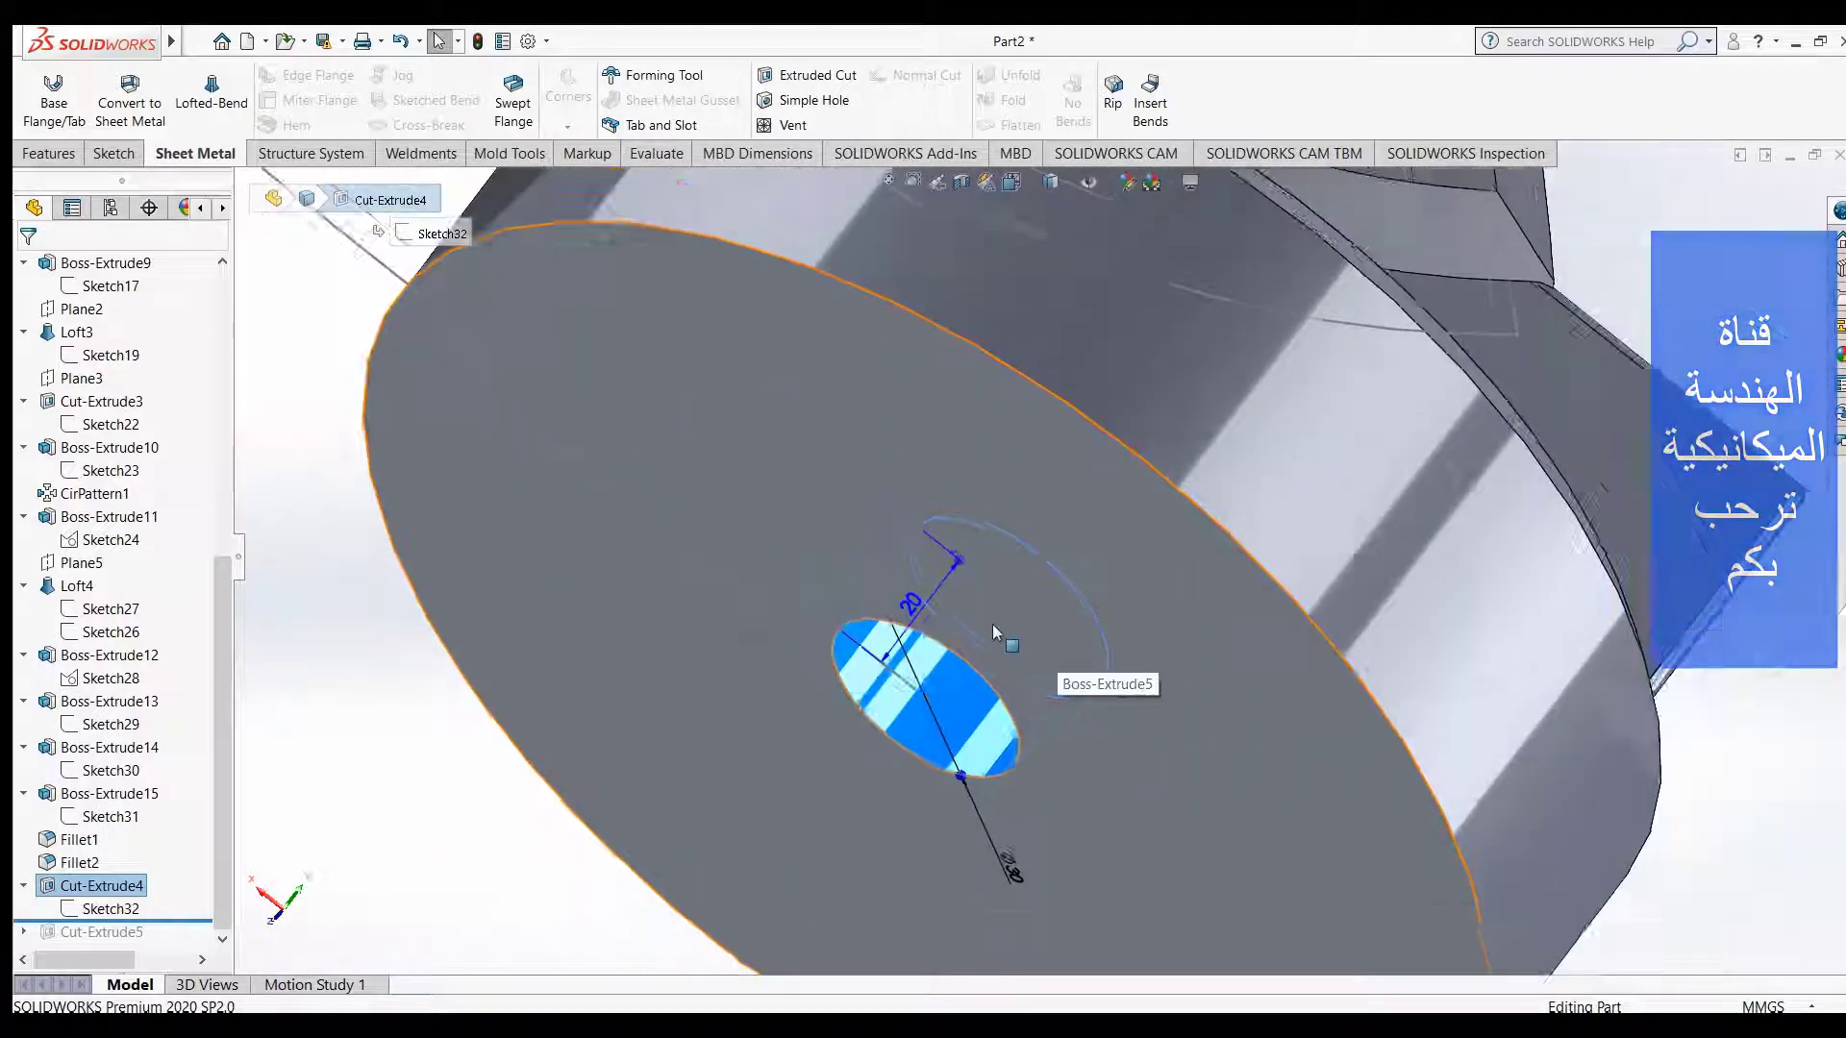
scroll(1016, 602, "up", 3)
mouse_move(1572, 522)
middle_mouse_down()
mouse_move(1486, 599)
mouse_move(1473, 664)
middle_mouse_up()
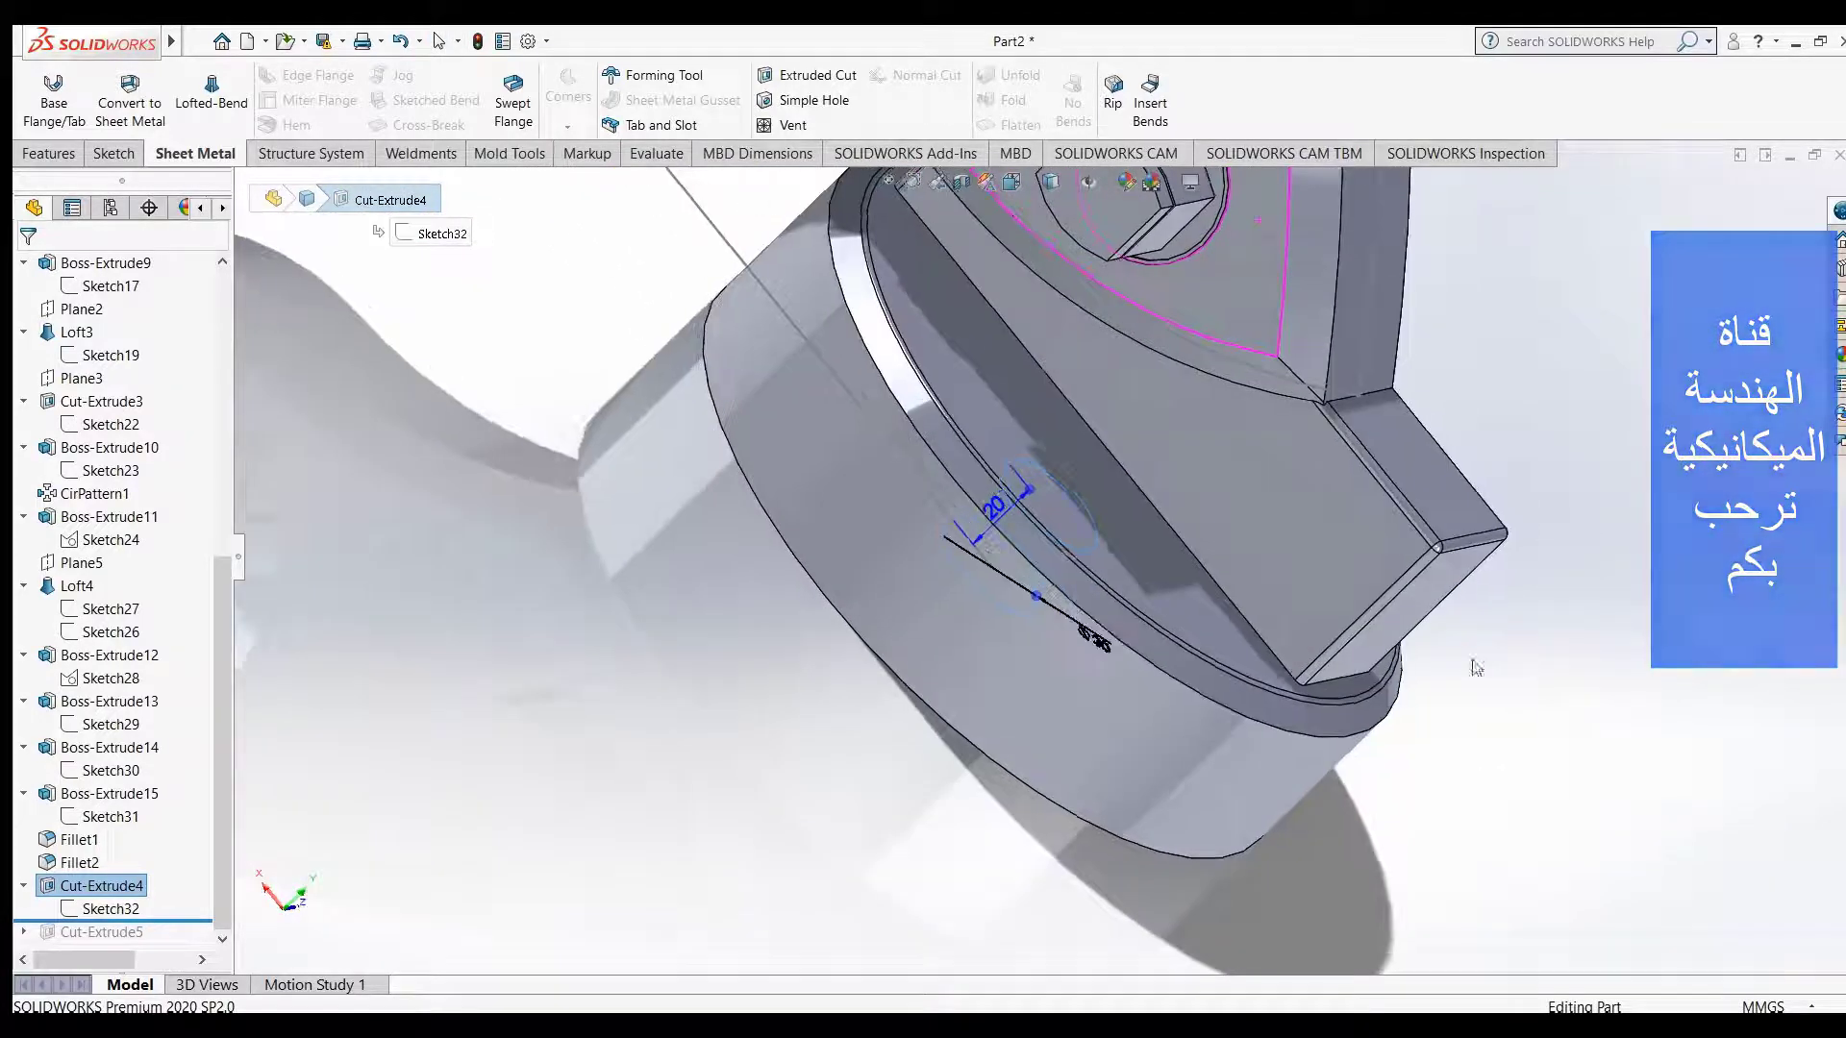
left_click(815, 792)
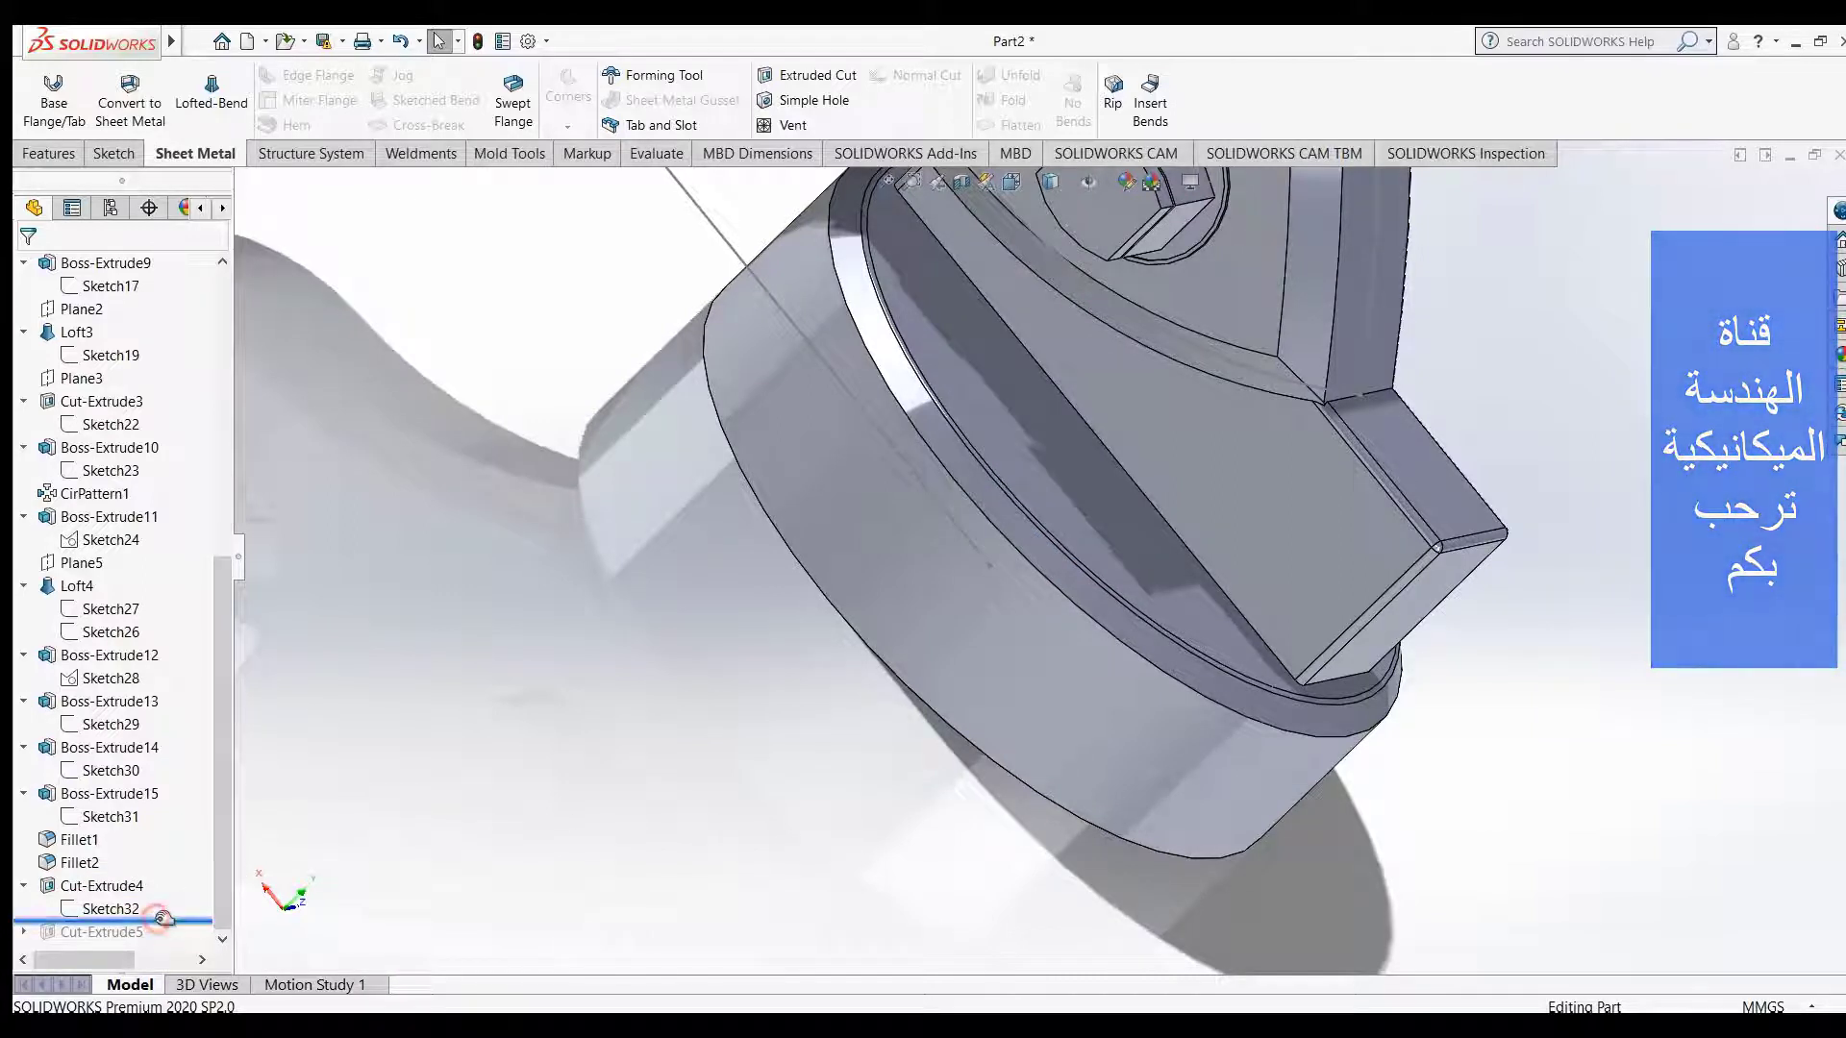
- Roll the history forward past Cut-Extrude5, fit the part, and select Cut-Extrude5
left_click_drag(166, 945, 155, 948)
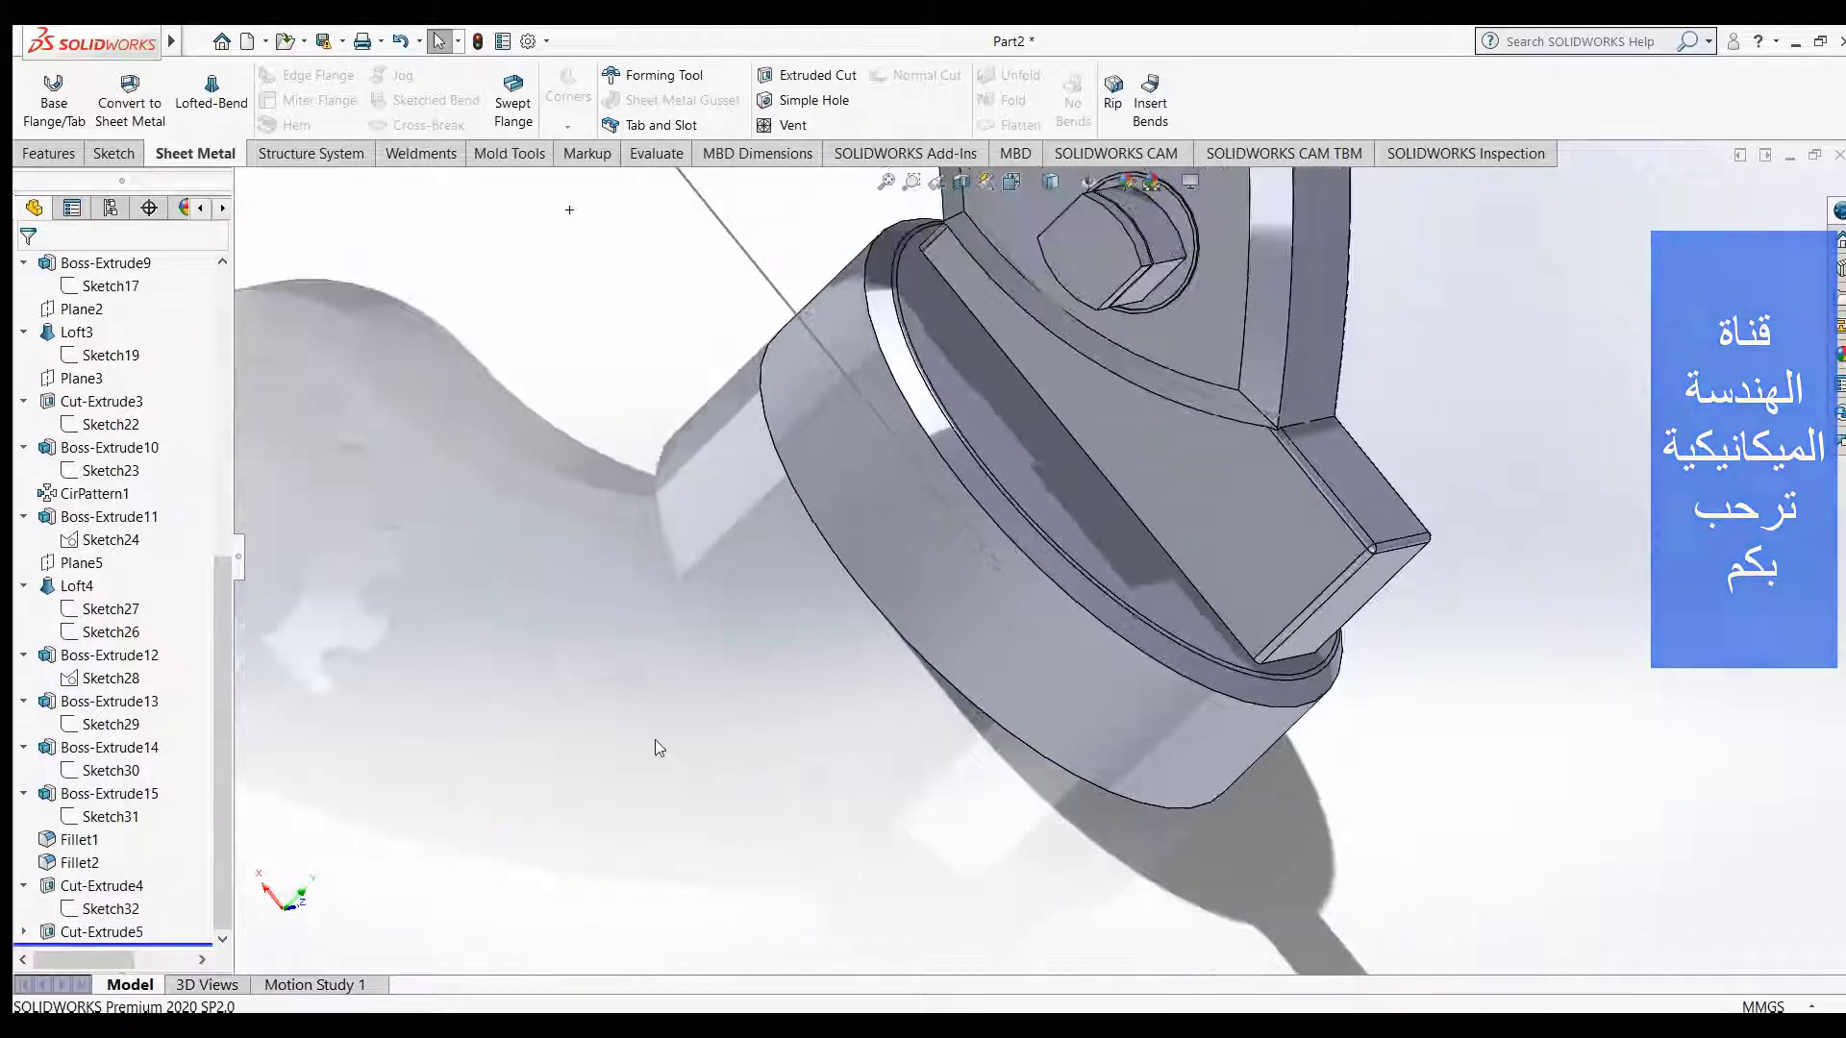
key("f")
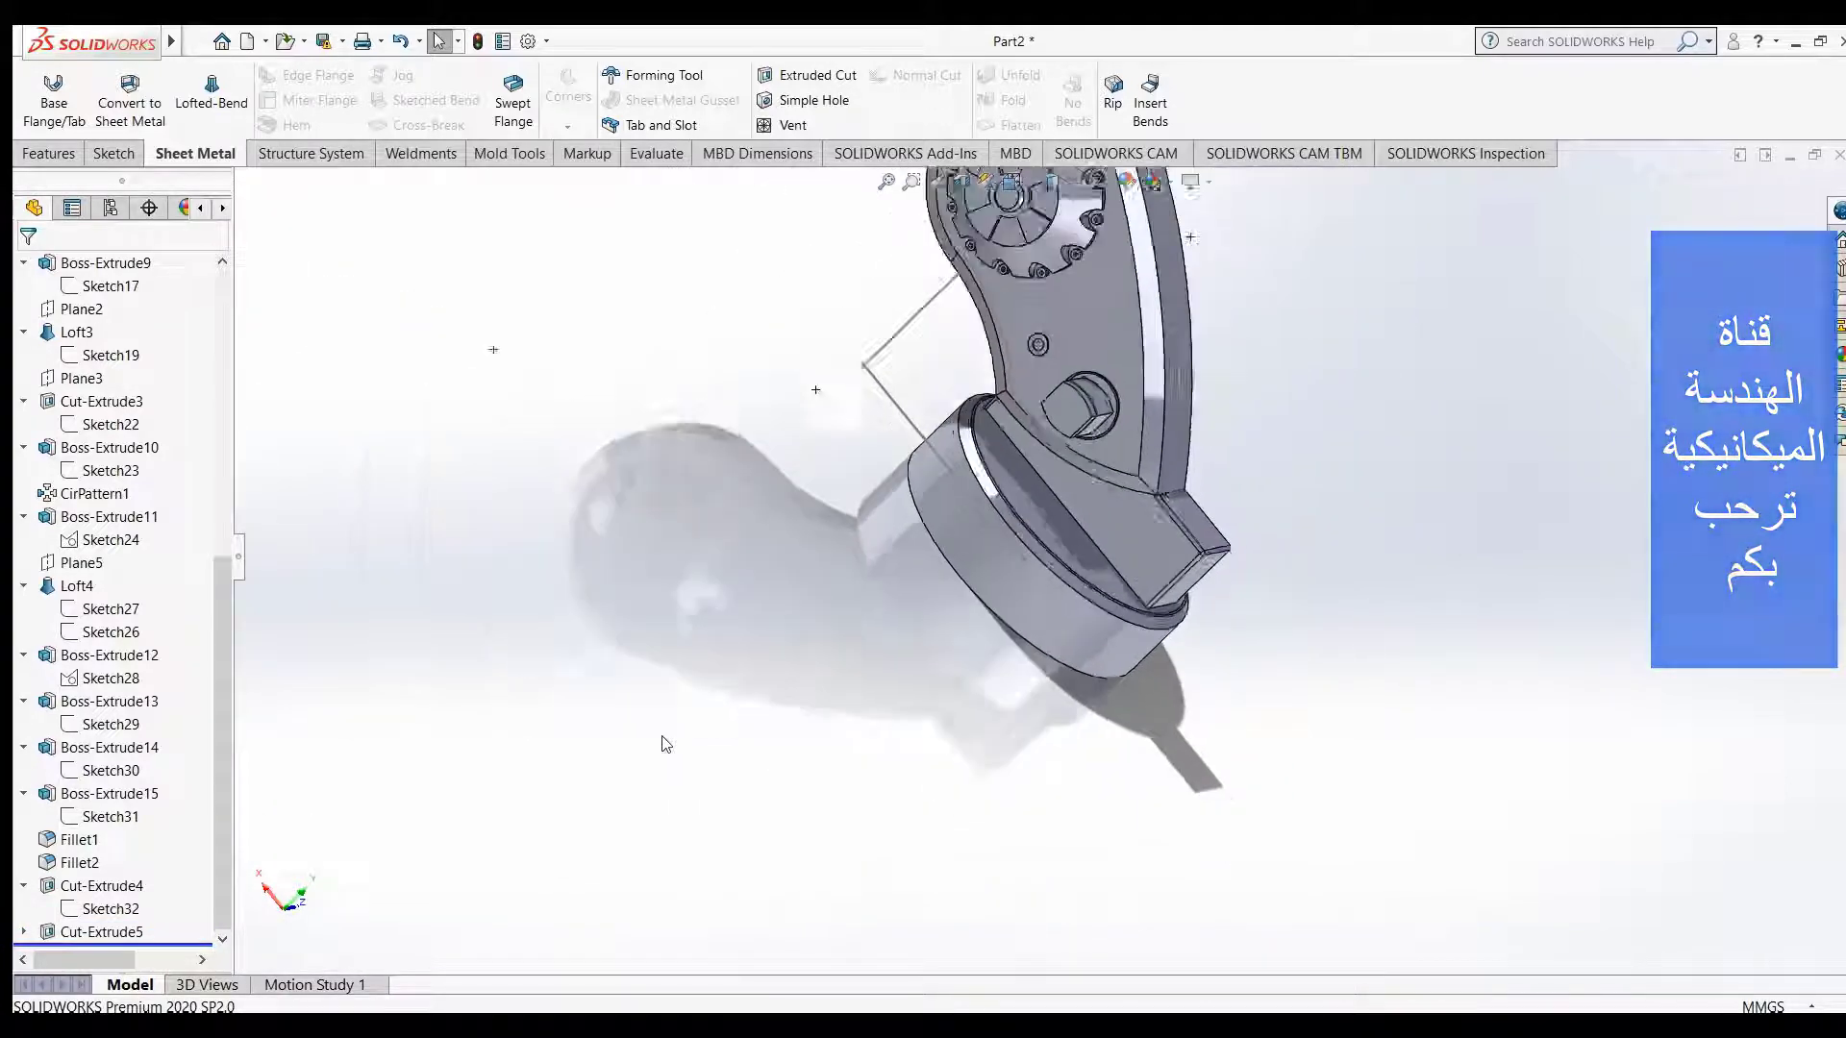
scroll(763, 577, "down", 2)
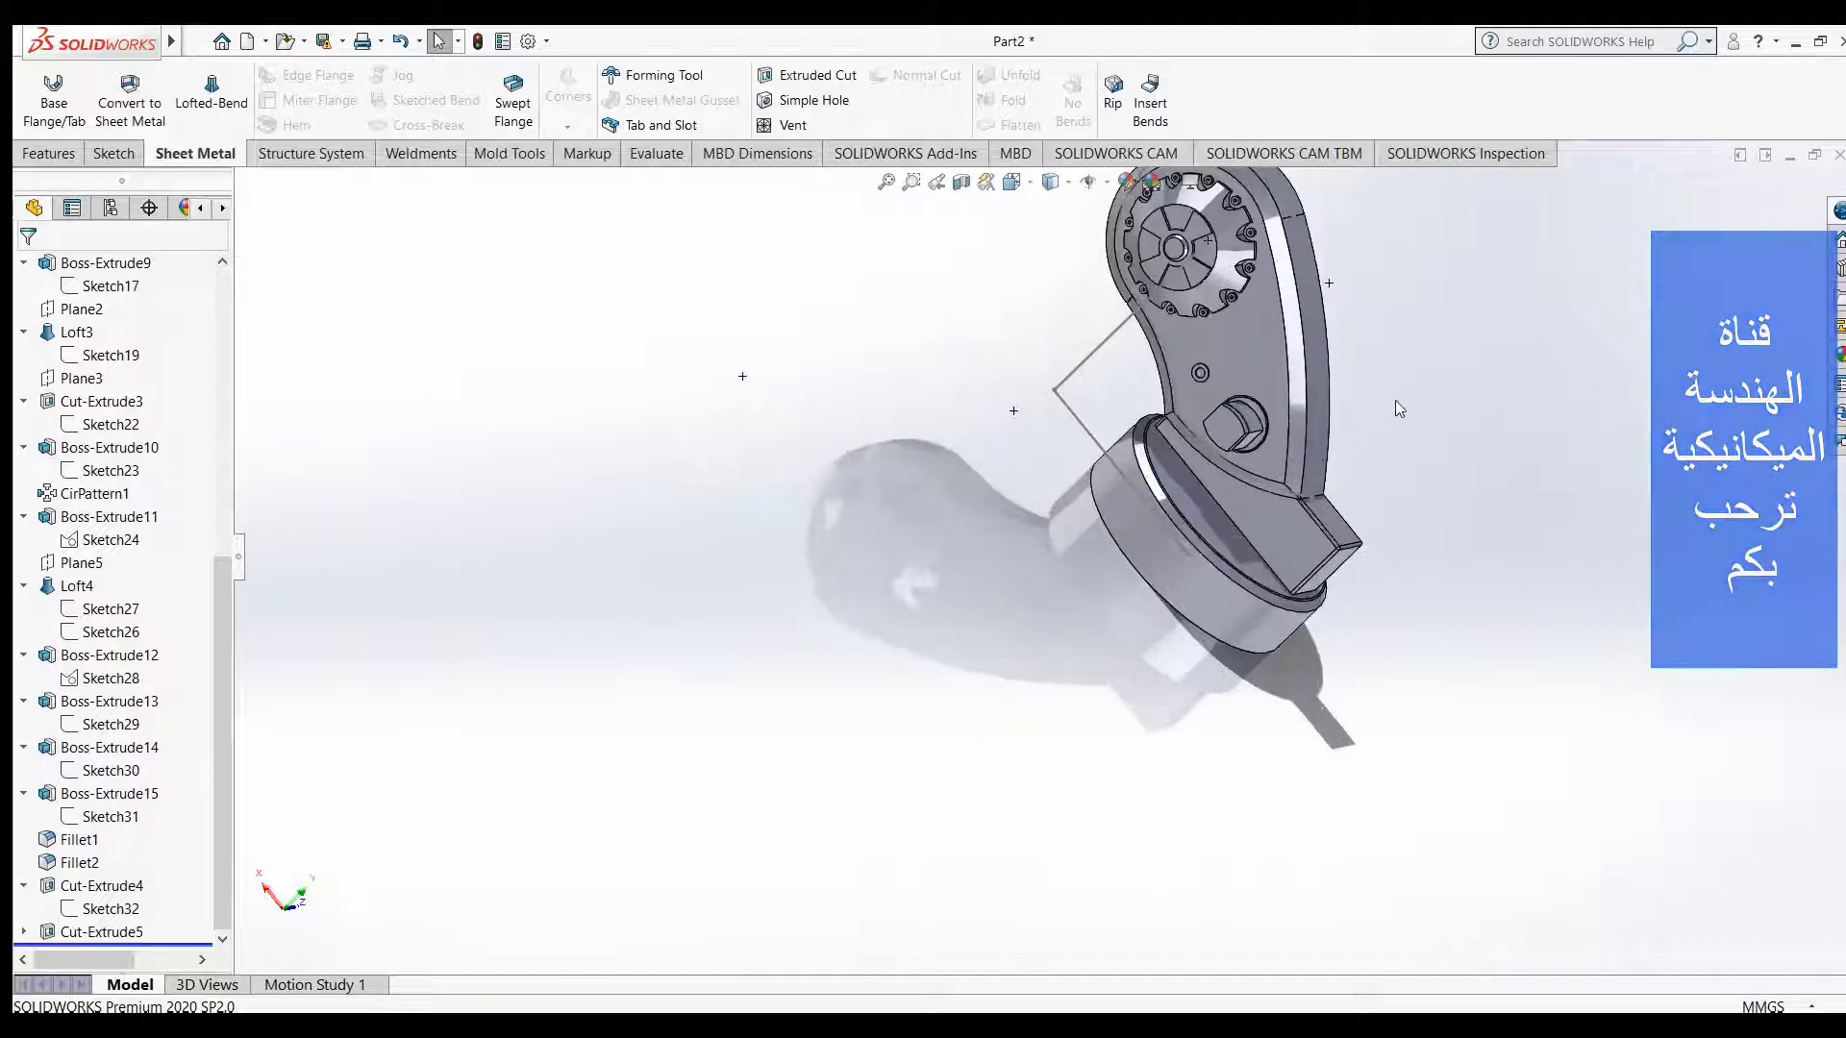
scroll(1394, 400, "down", 2)
scroll(1387, 384, "down", 1)
scroll(1196, 857, "up", 3)
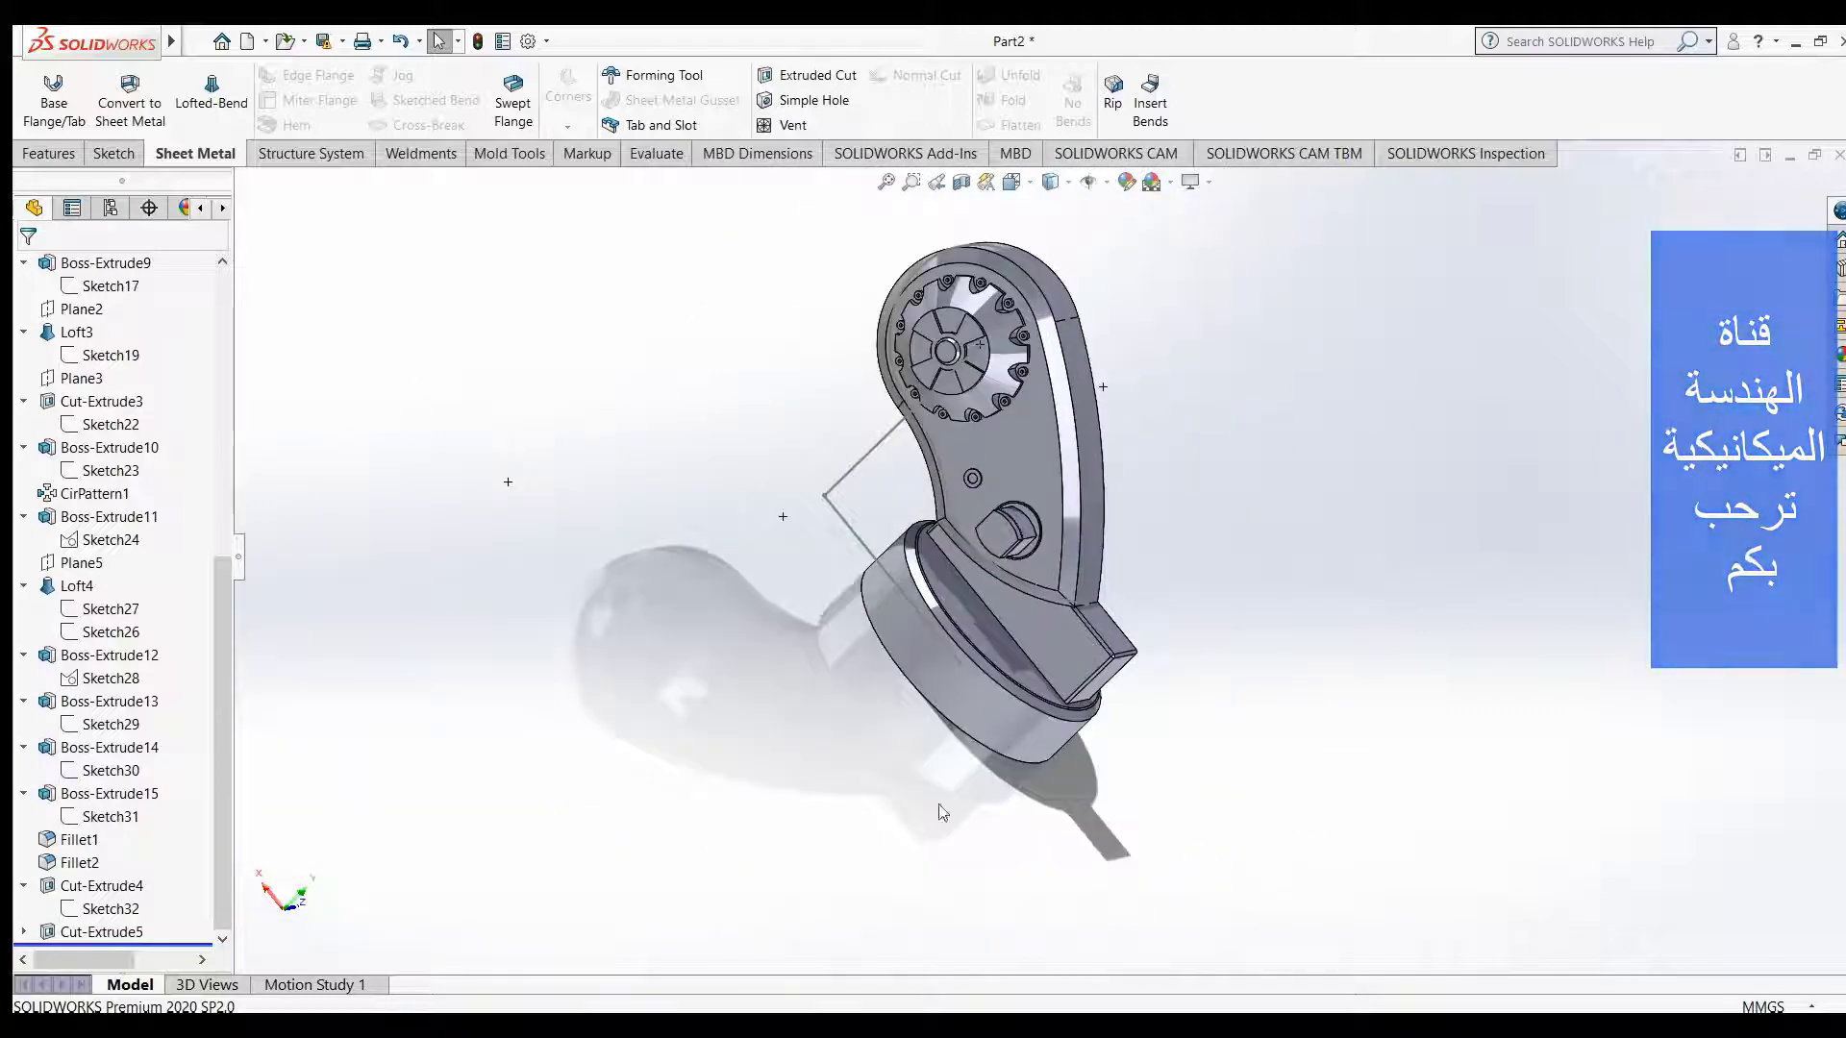
middle_click_drag(940, 812, 975, 712)
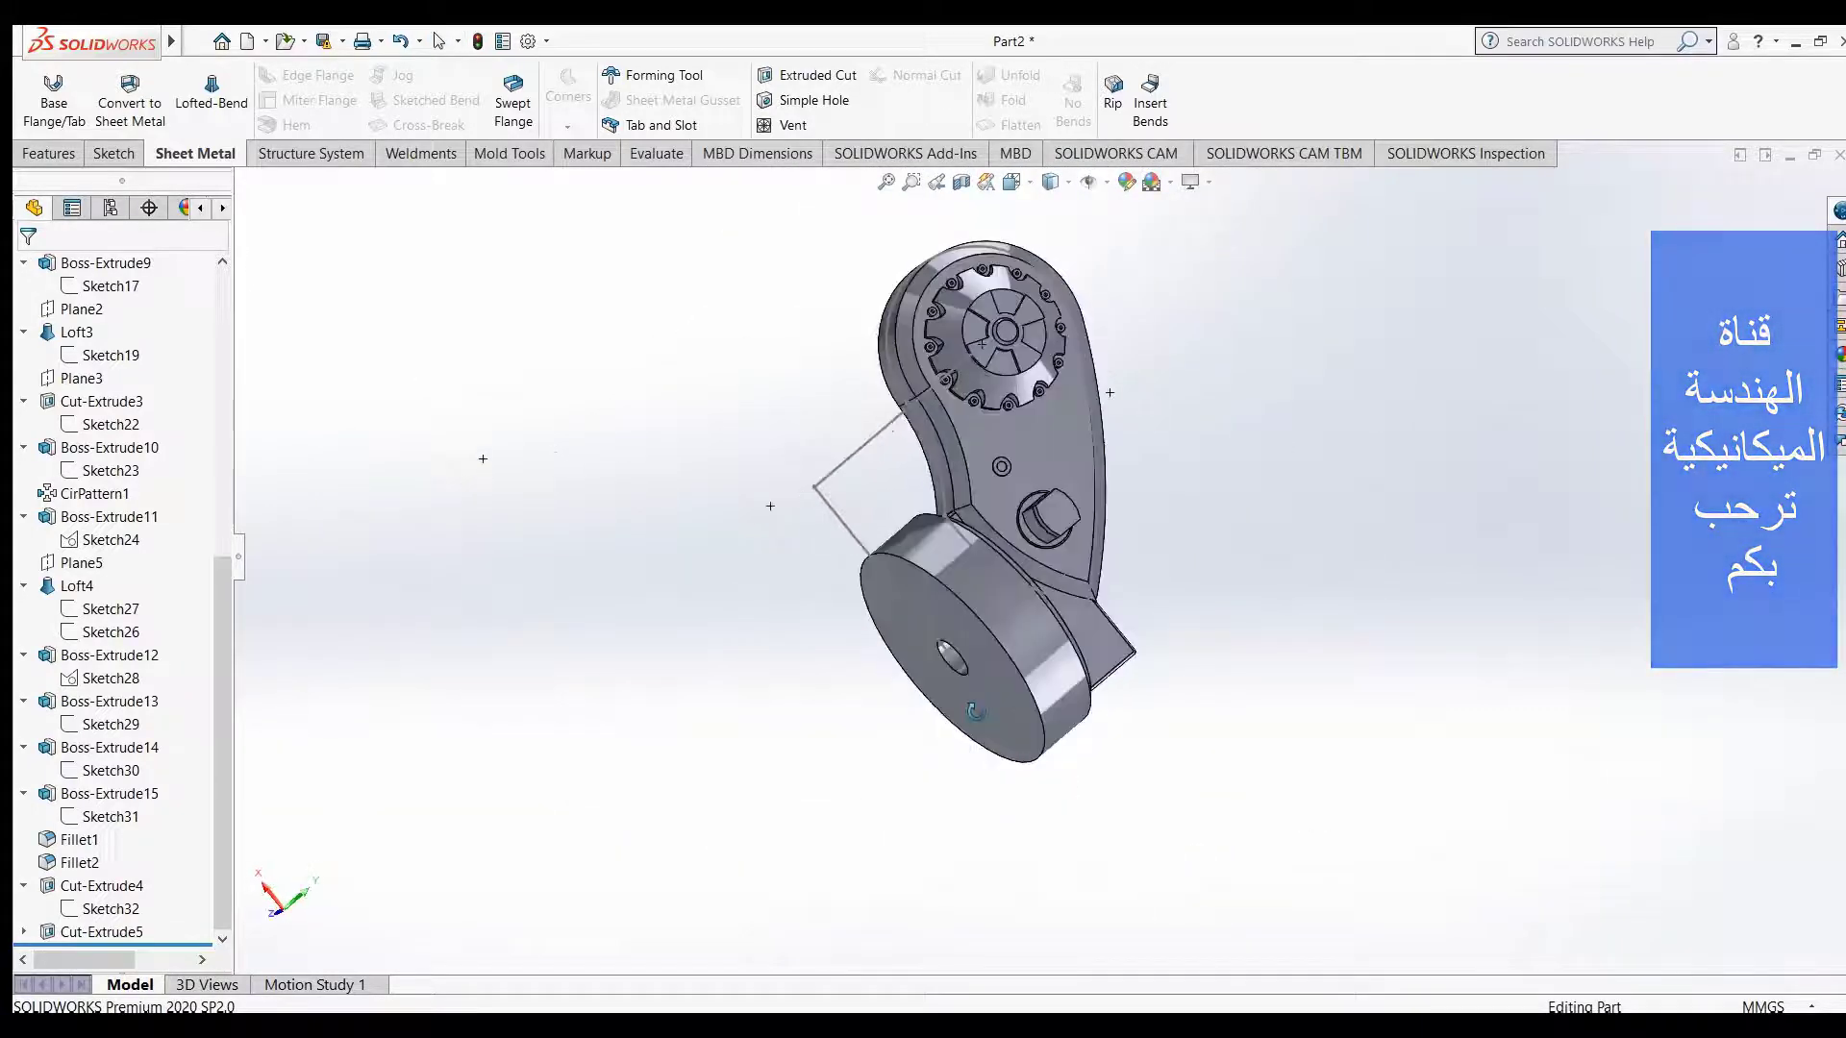
left_click_drag(975, 712, 852, 795)
key("Escape")
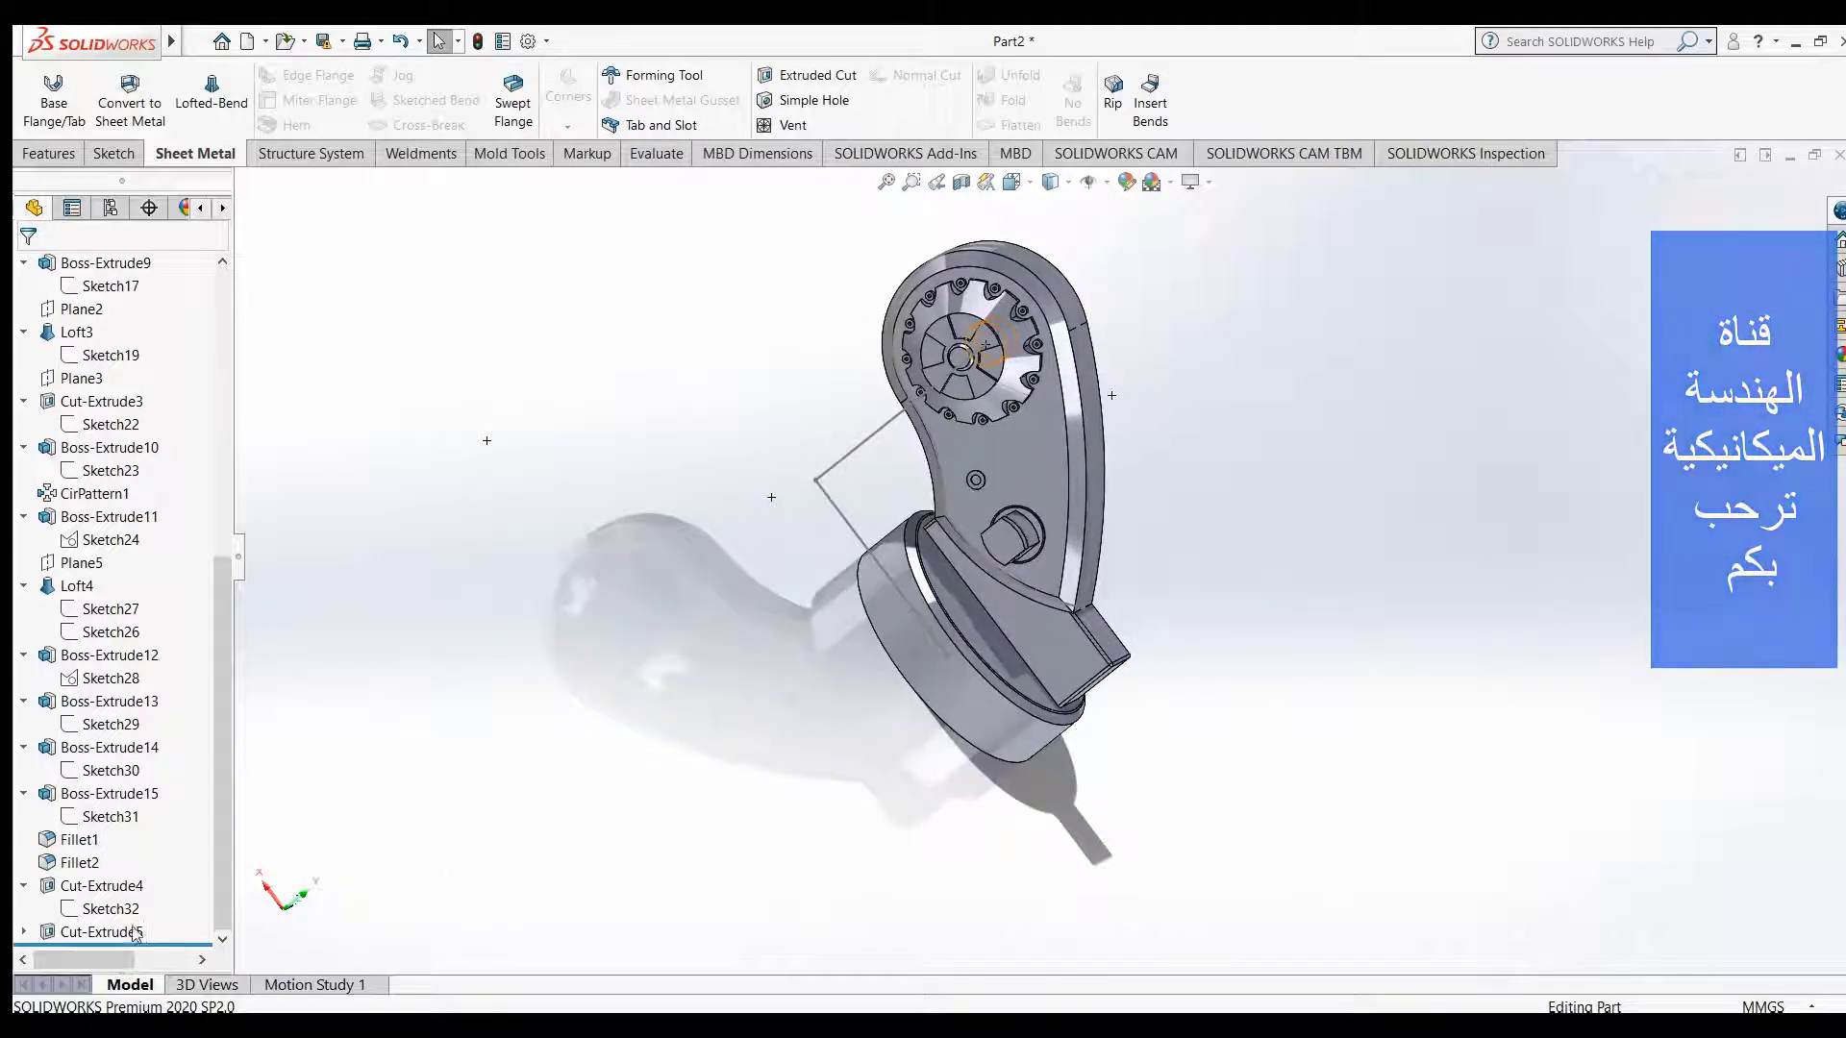
left_click(115, 935)
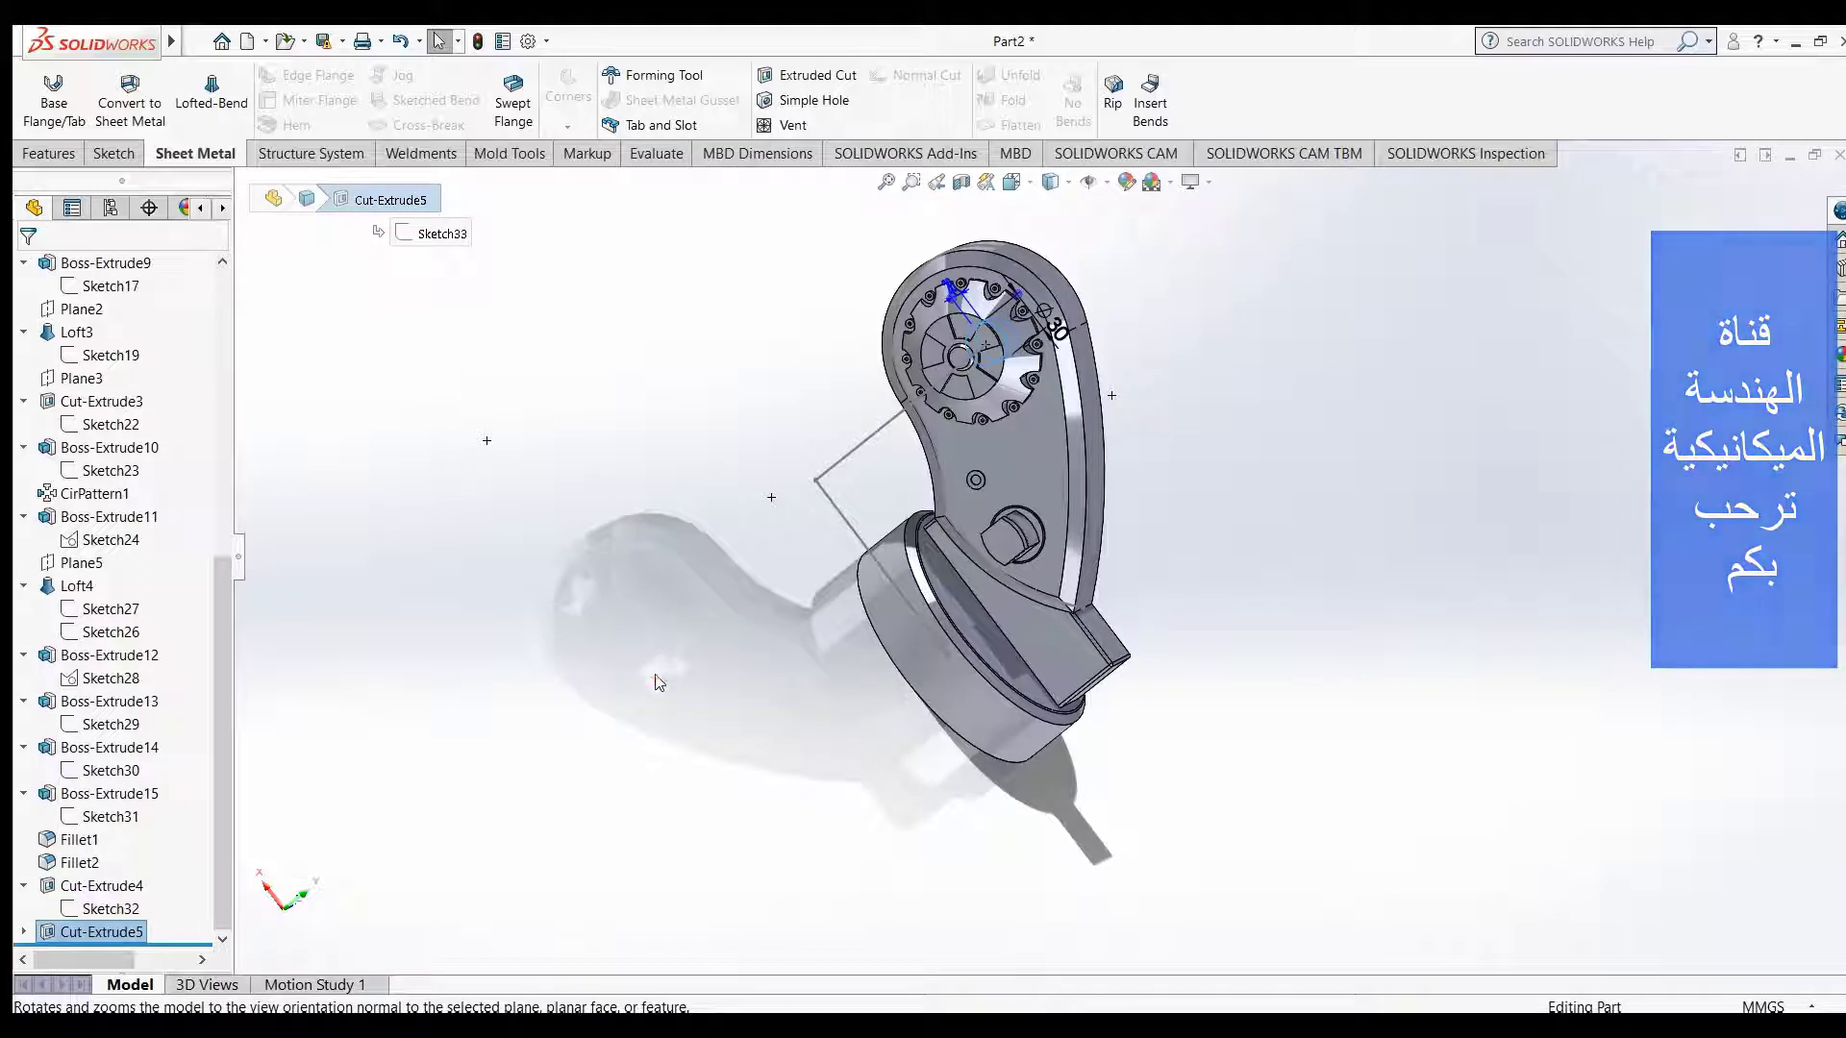
- Expand Cut-Extrude5 and select Sketch33, orbiting to face the sketched hole on the arm
left_click(780, 680)
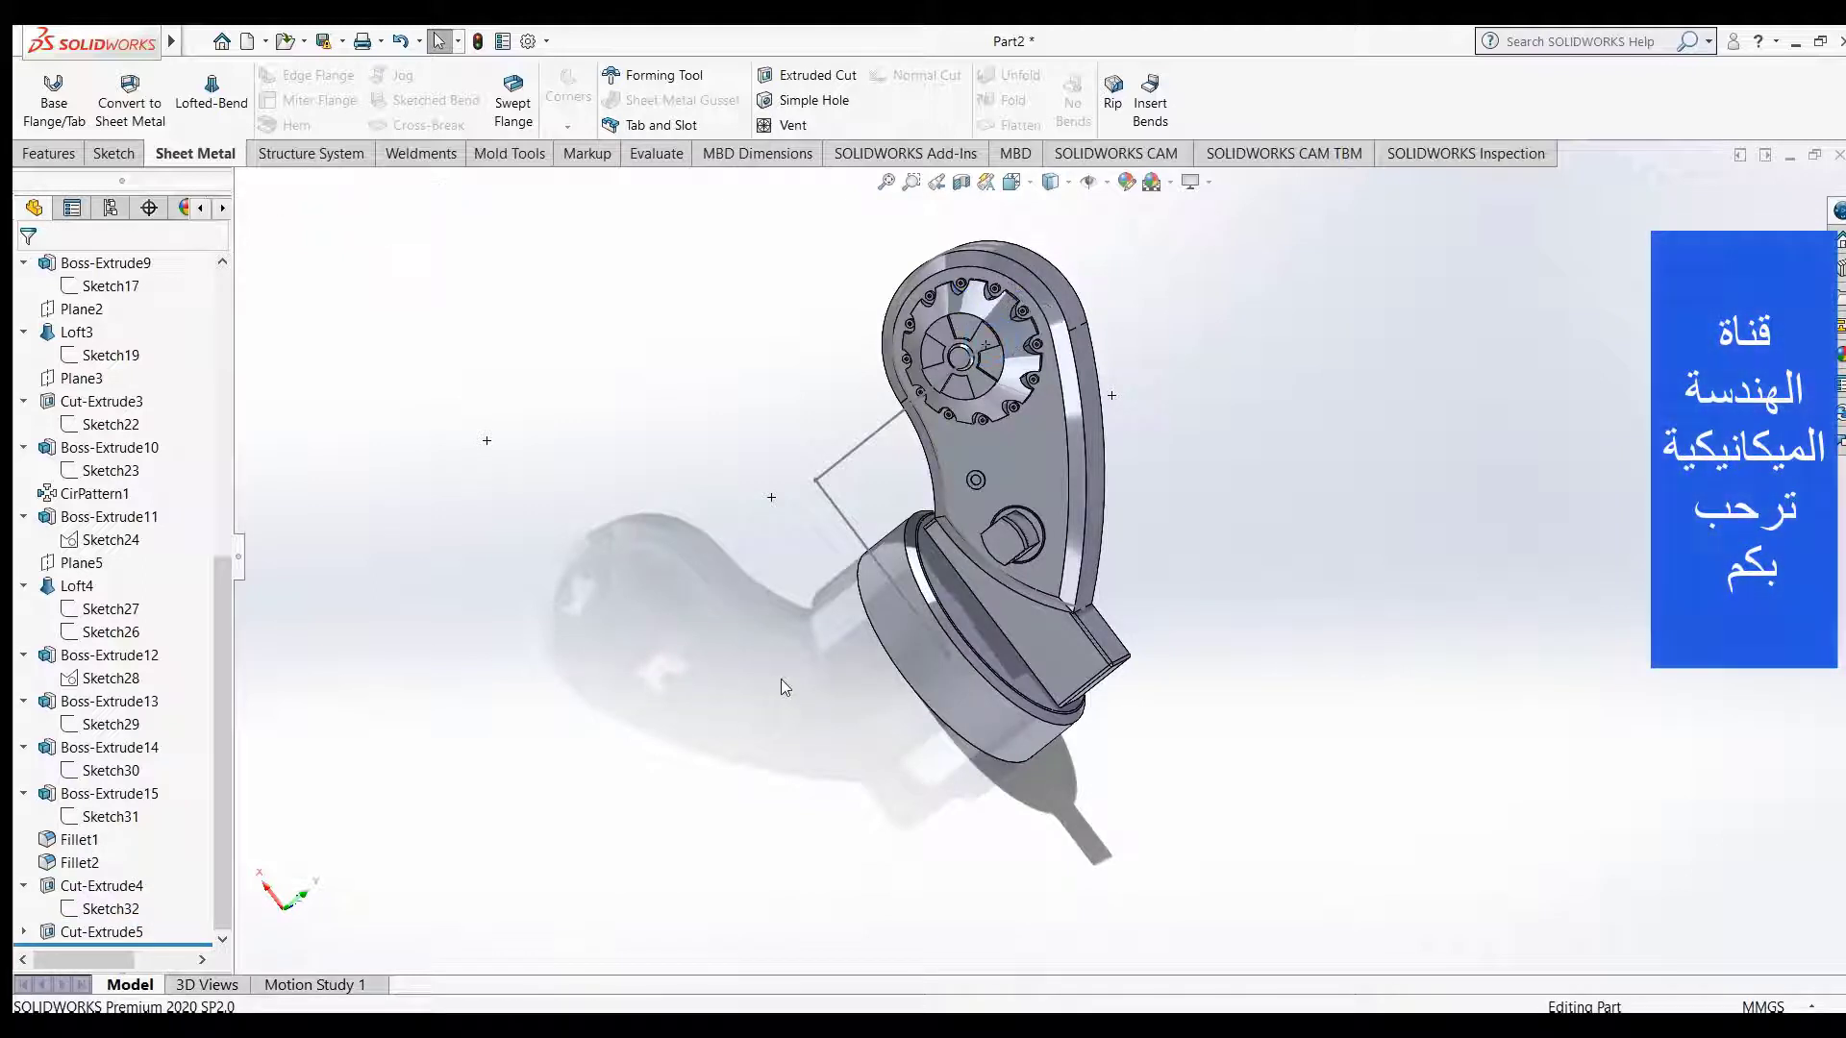
left_click(21, 933)
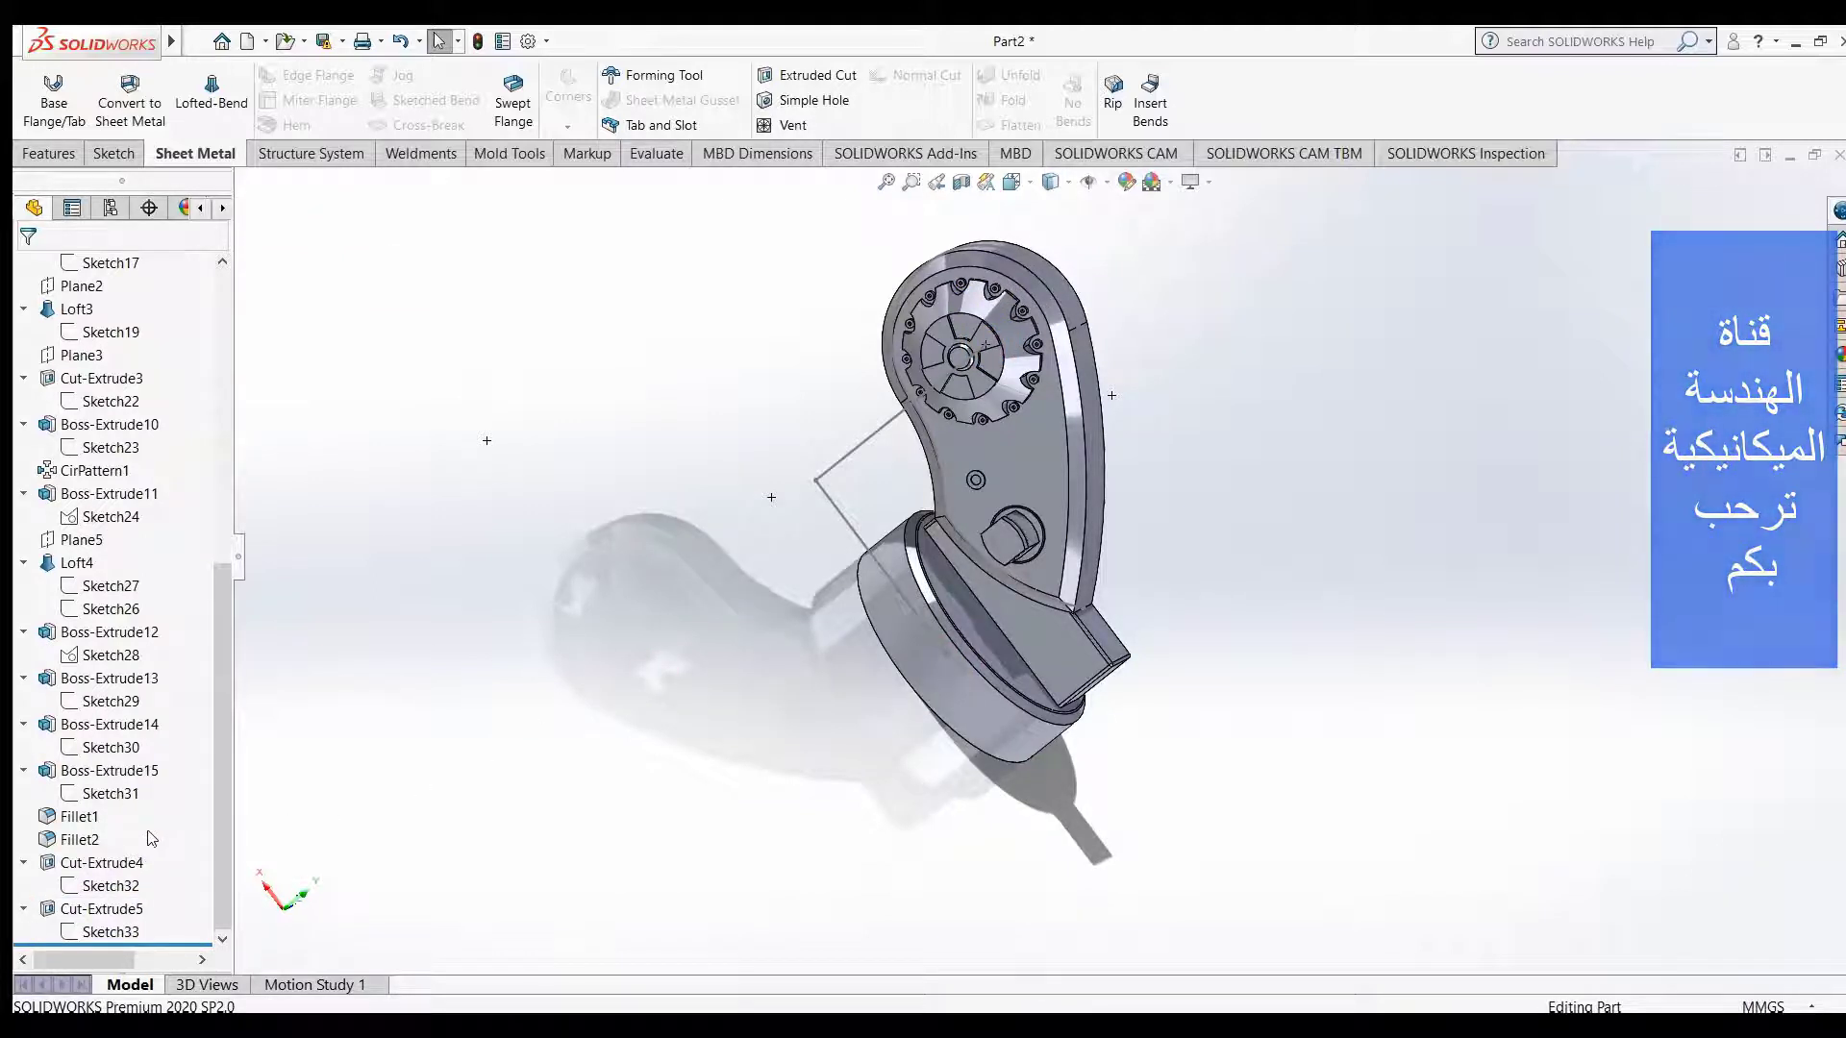
left_click(108, 932)
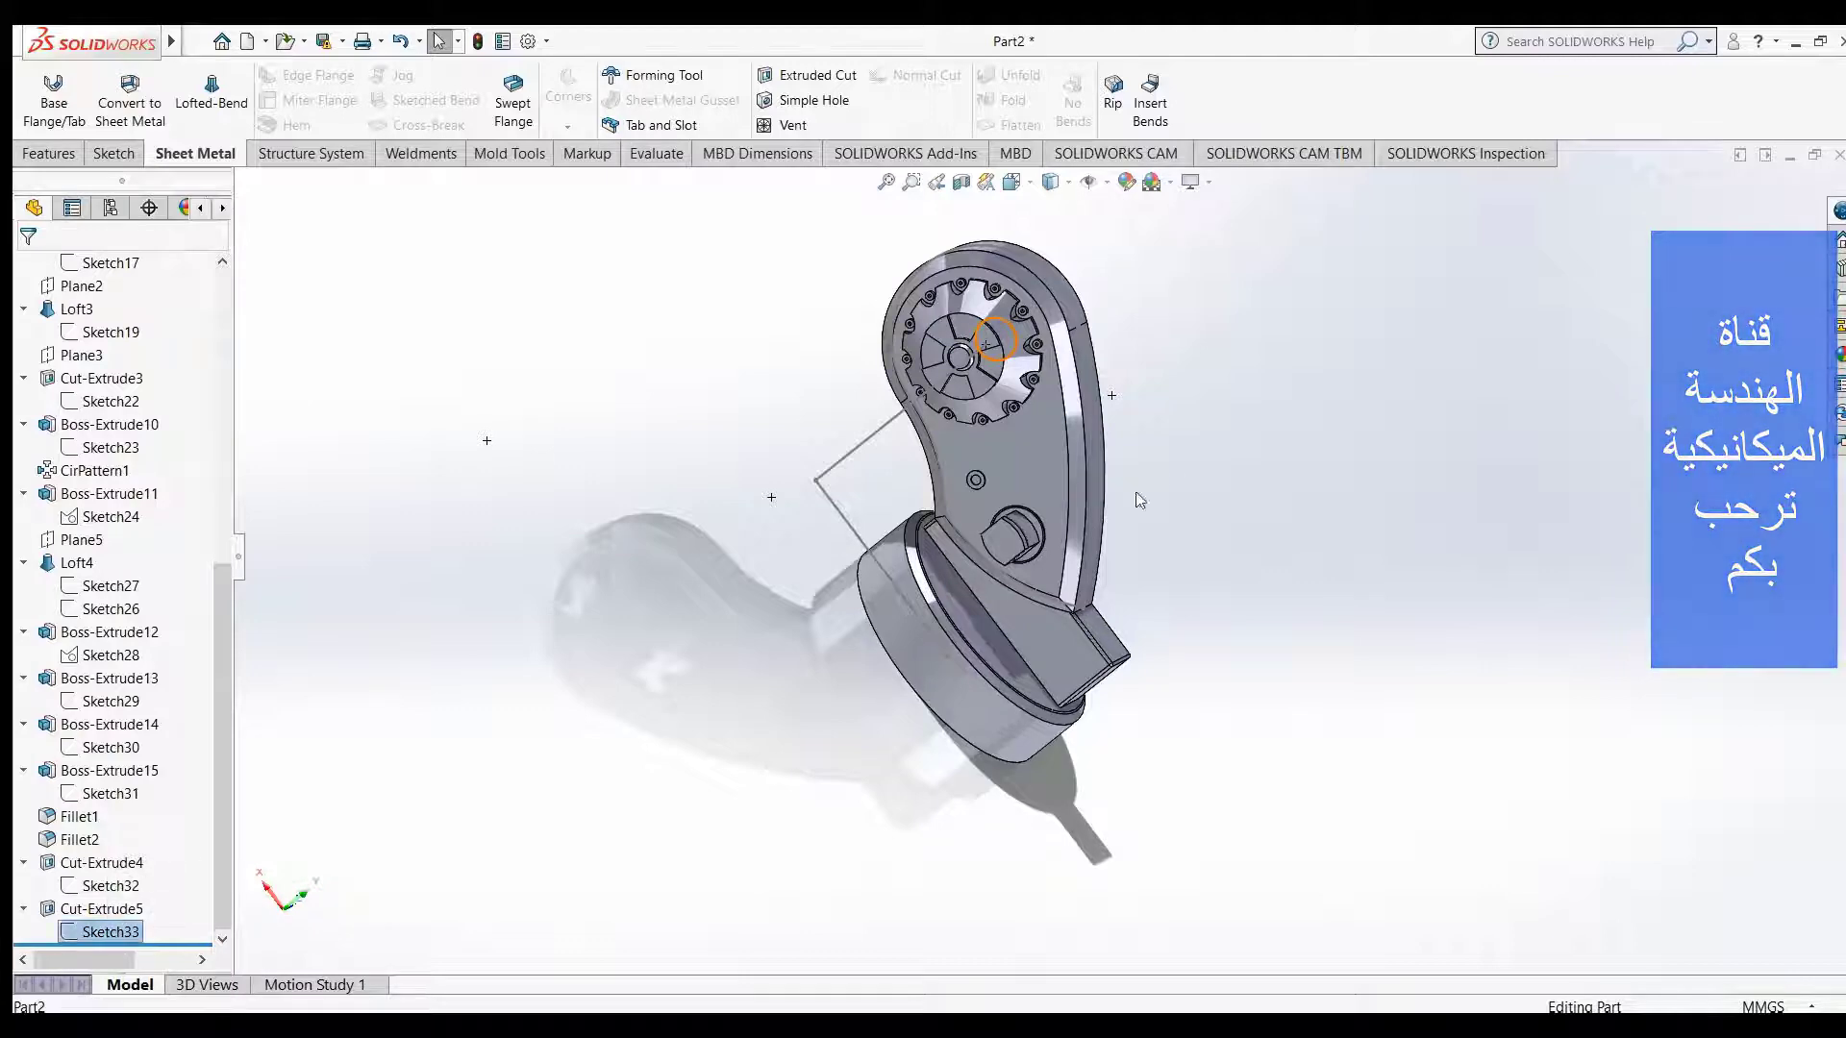
mouse_move(1200, 458)
middle_mouse_down()
mouse_move(837, 604)
mouse_move(930, 585)
middle_mouse_up()
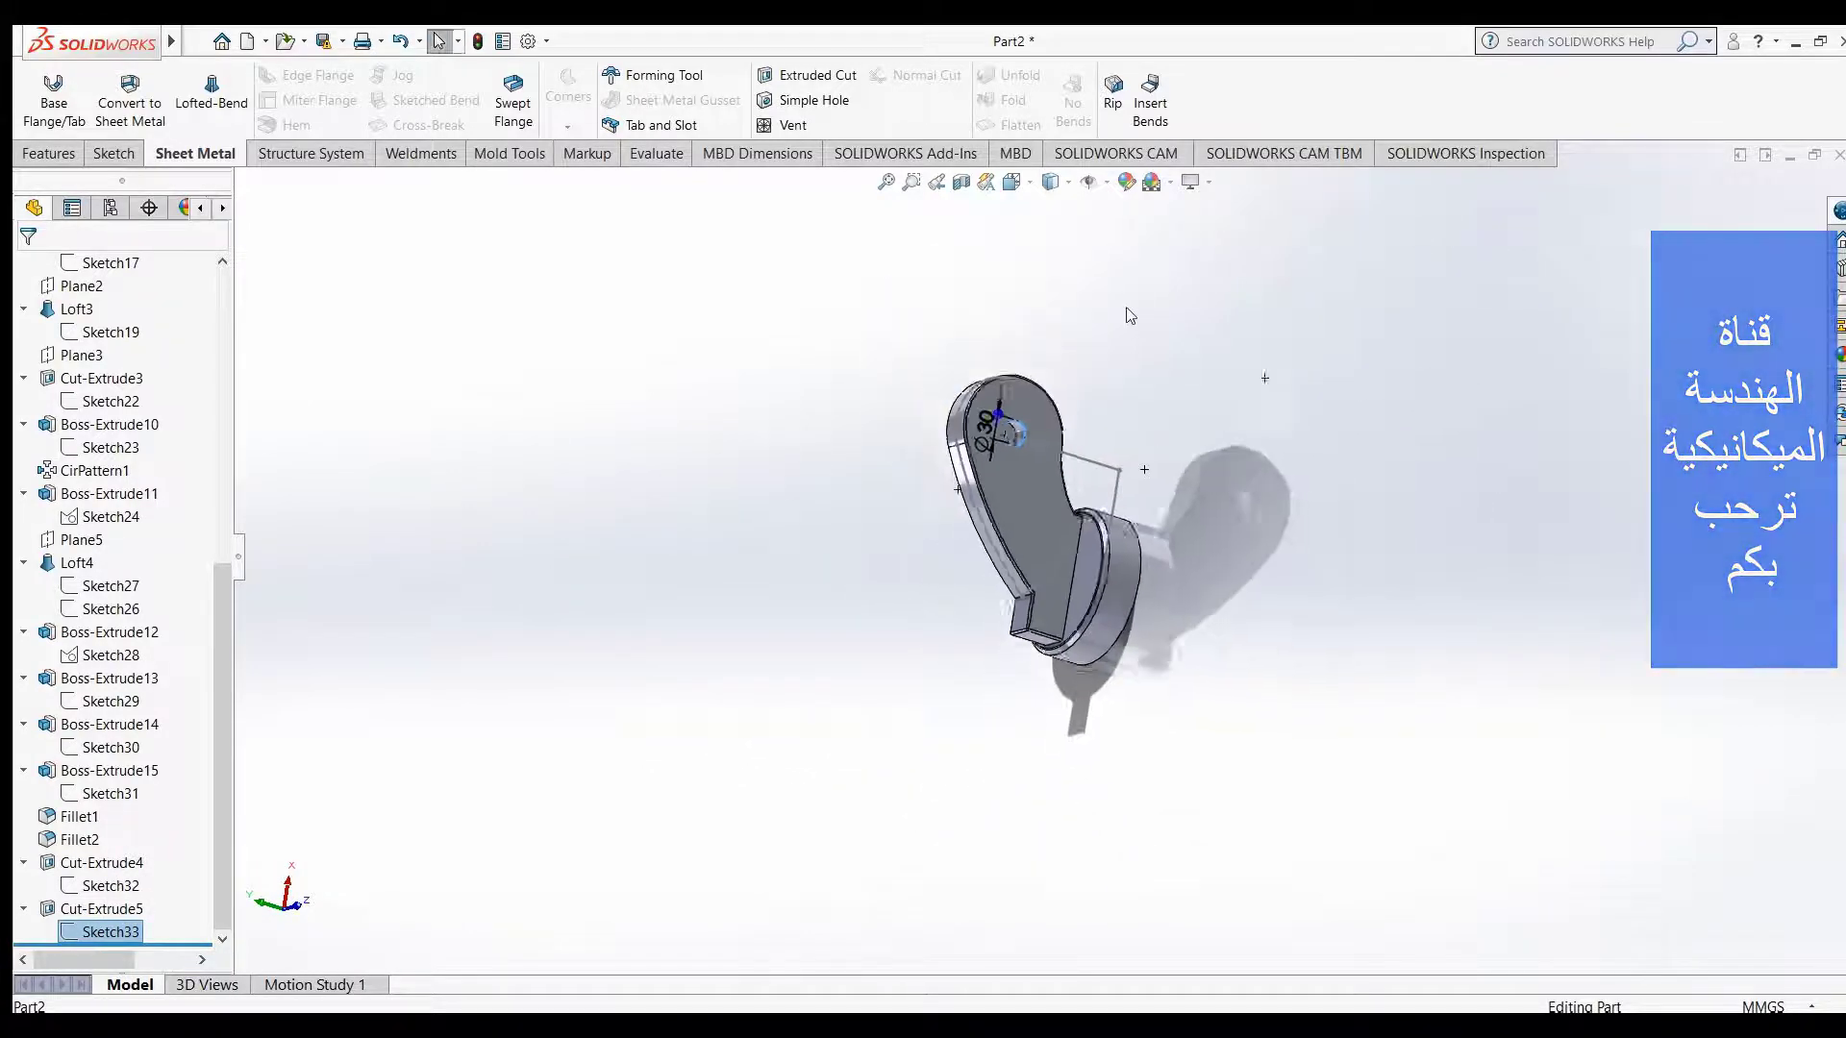
scroll(1058, 462, "down", 3)
scroll(1047, 478, "down", 3)
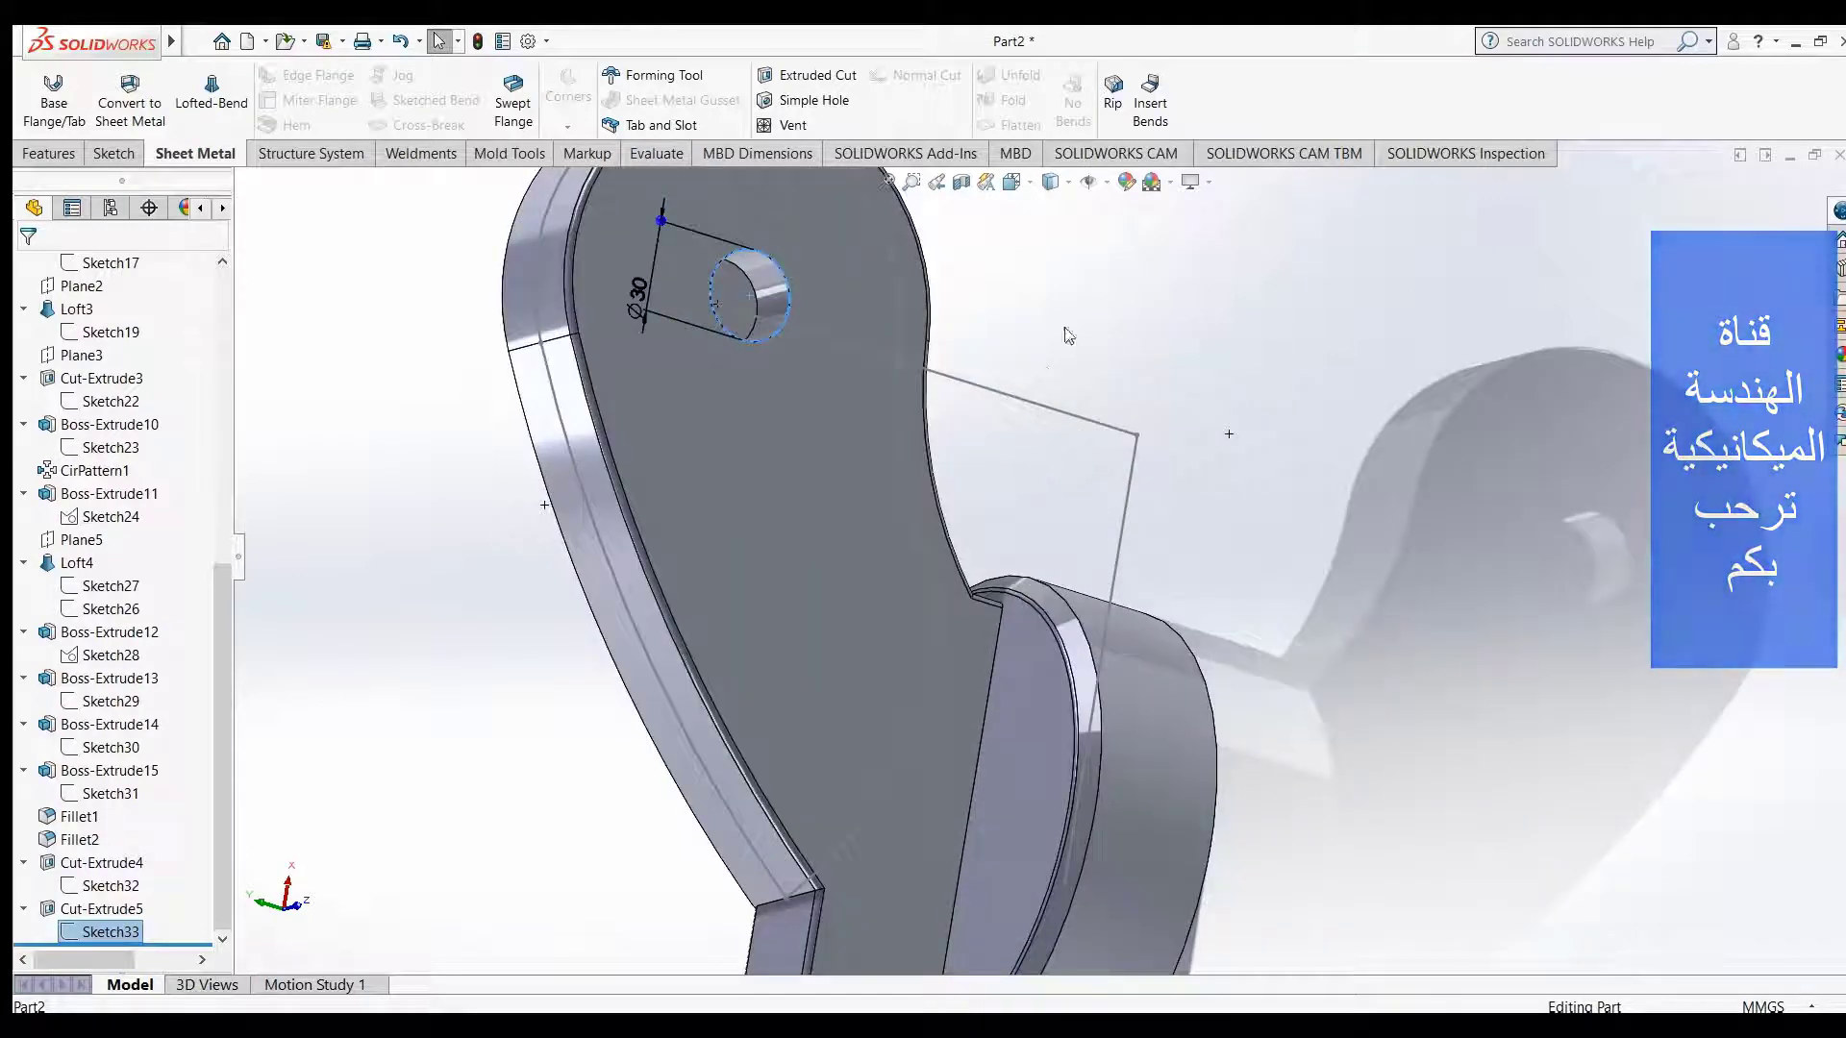
middle_click_drag(1067, 333, 1090, 375)
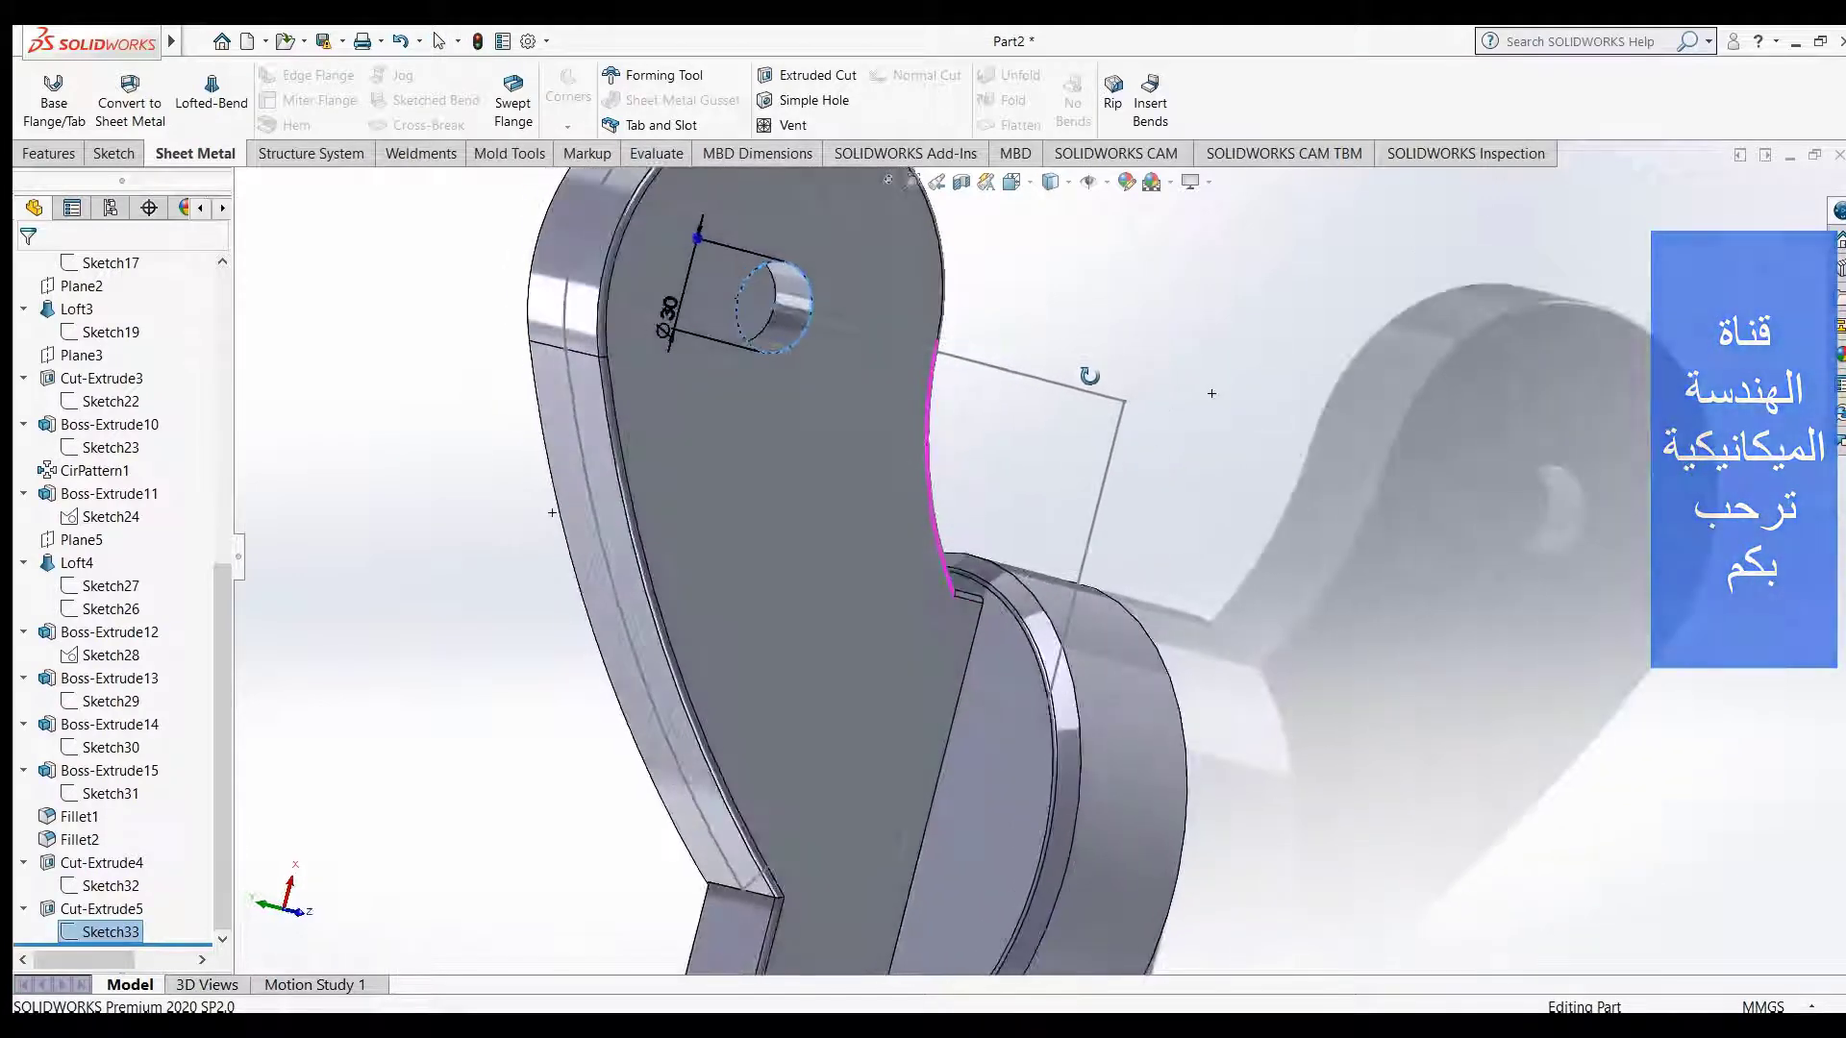
- Select Cut-Extrude5 and orbit and zoom to check the Ø30 hole from below
left_click(133, 911)
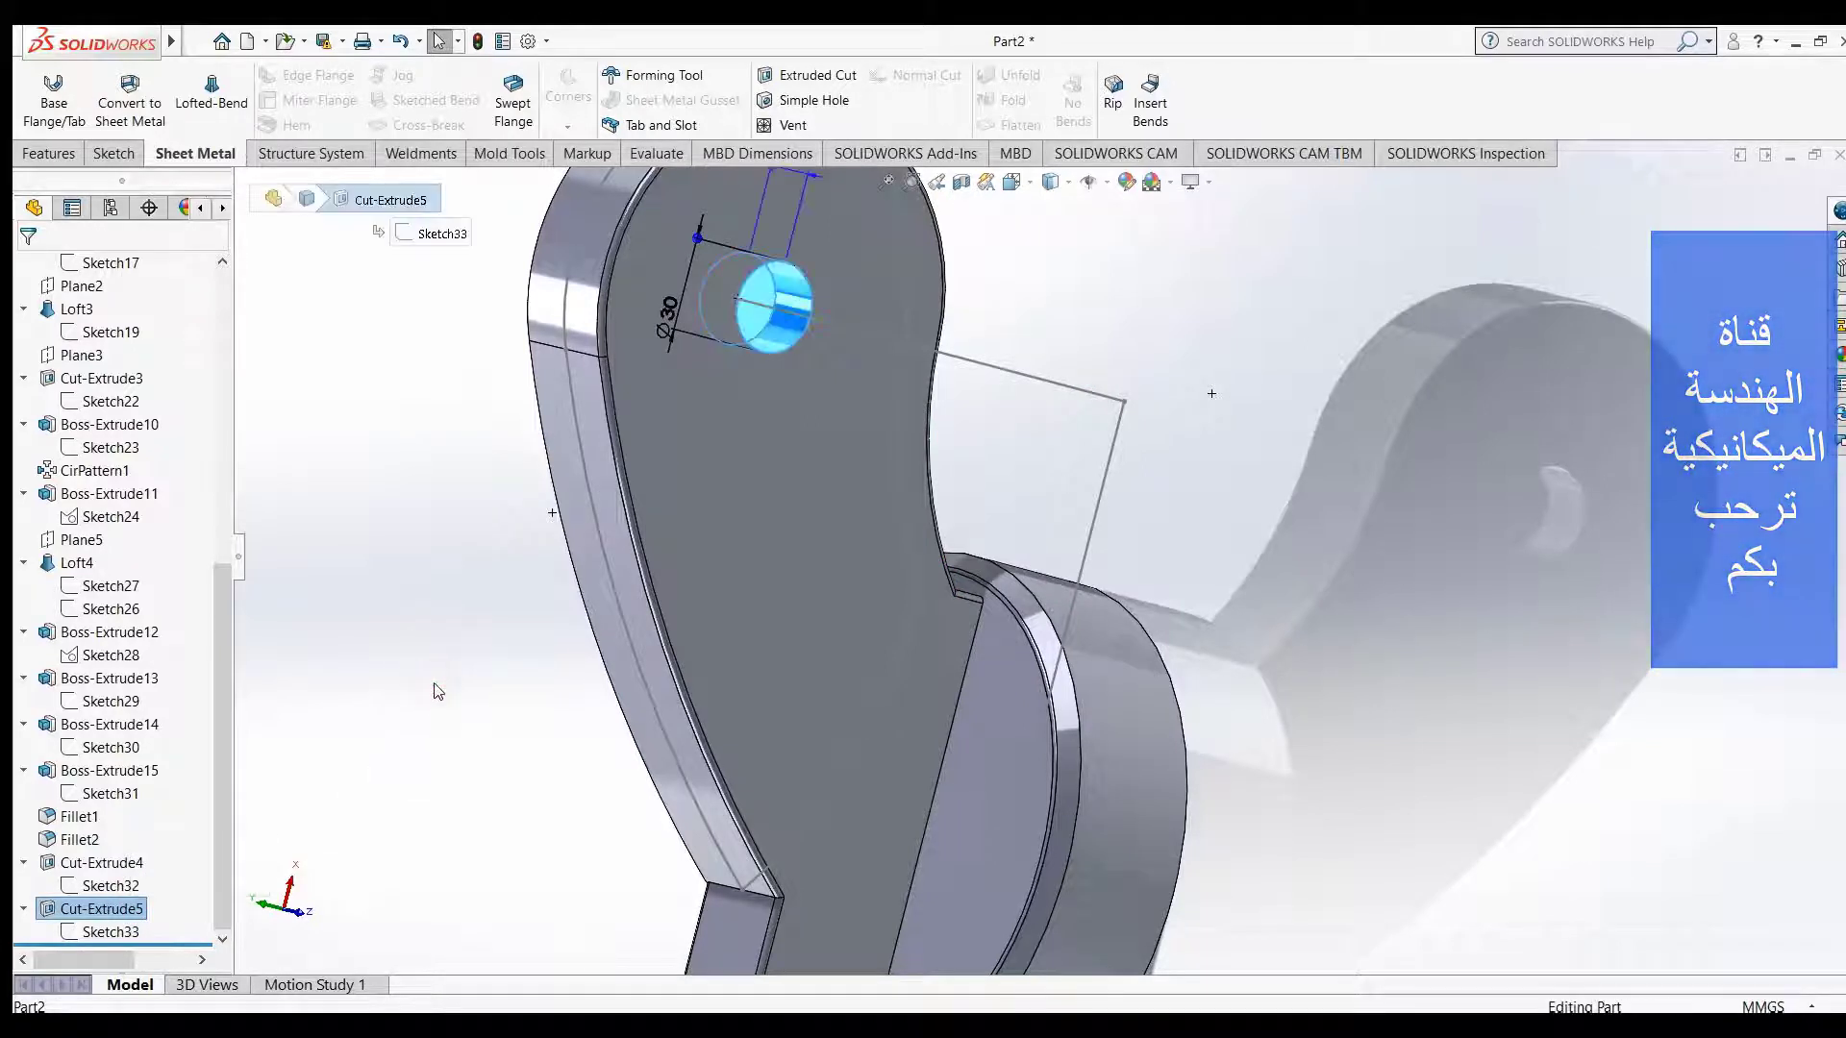
left_click(437, 692)
left_click(125, 909)
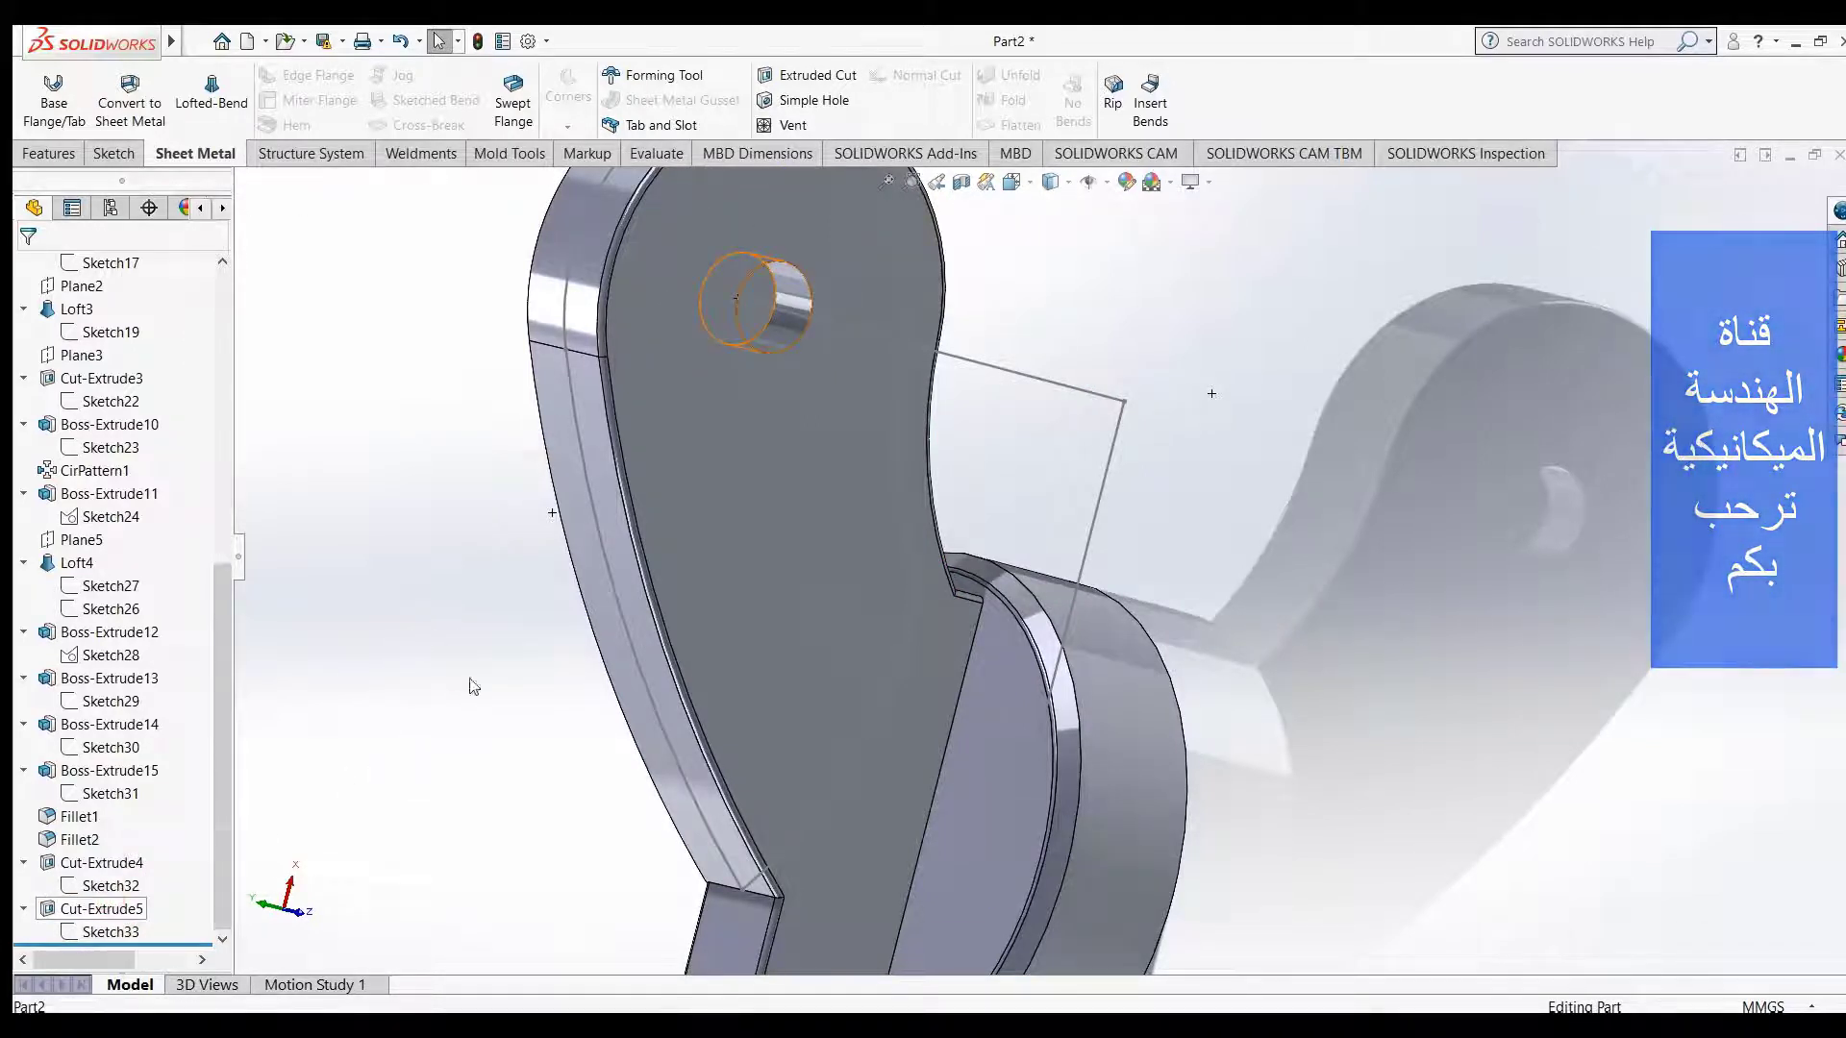
mouse_move(457, 686)
middle_mouse_down()
mouse_move(434, 764)
mouse_move(507, 786)
mouse_move(557, 758)
middle_mouse_up()
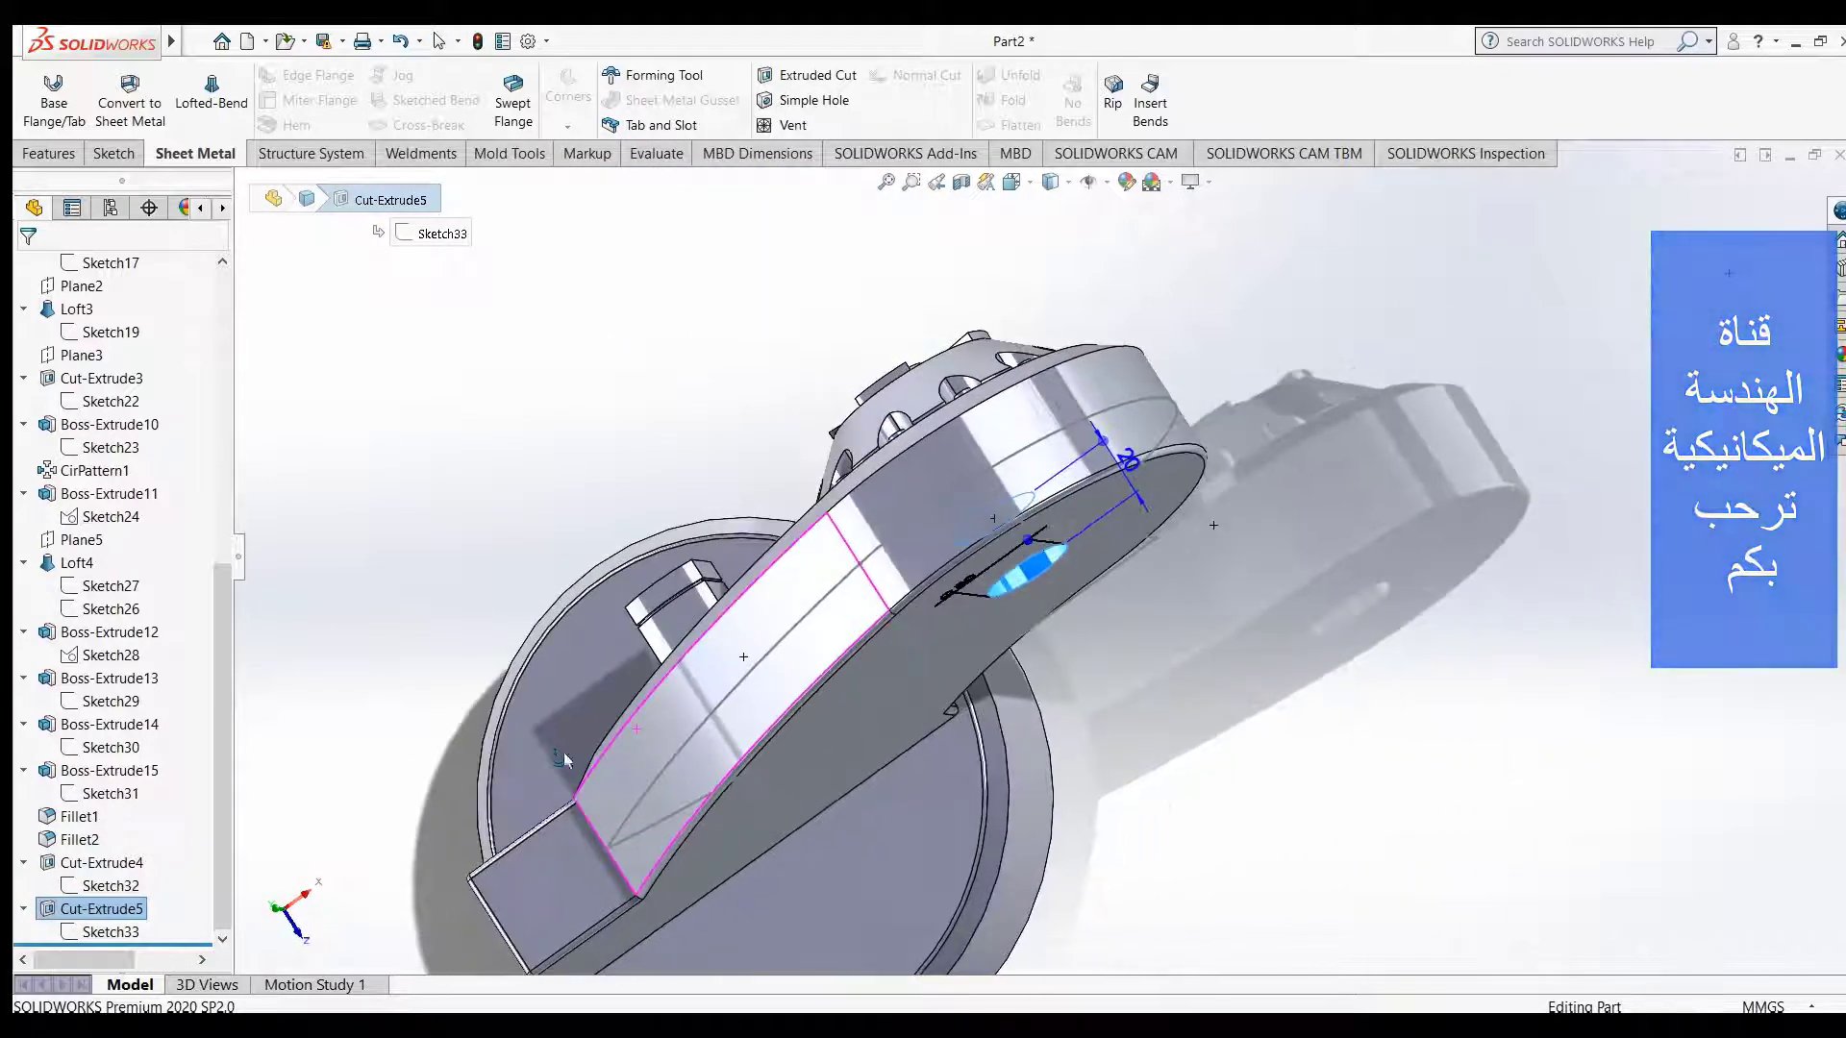
scroll(1131, 530, "down", 2)
scroll(1131, 530, "down", 2)
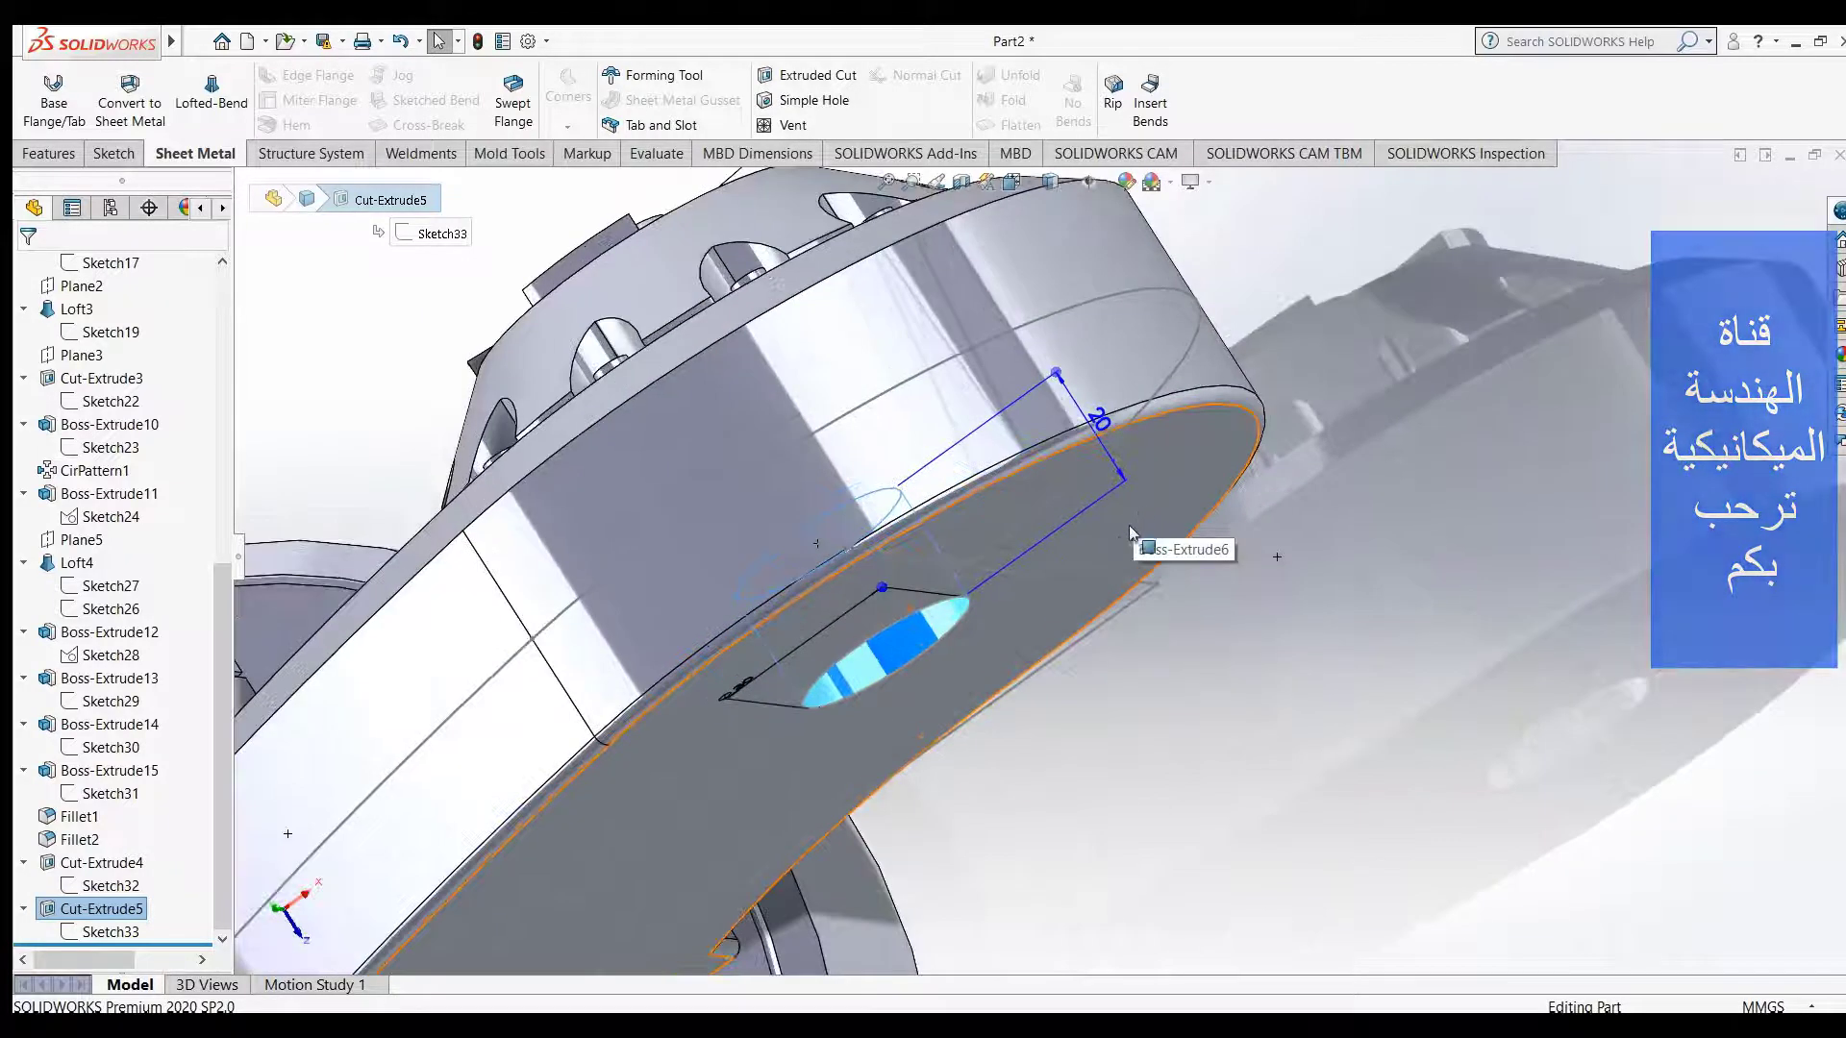
scroll(1074, 596, "up", 2)
scroll(1052, 615, "up", 2)
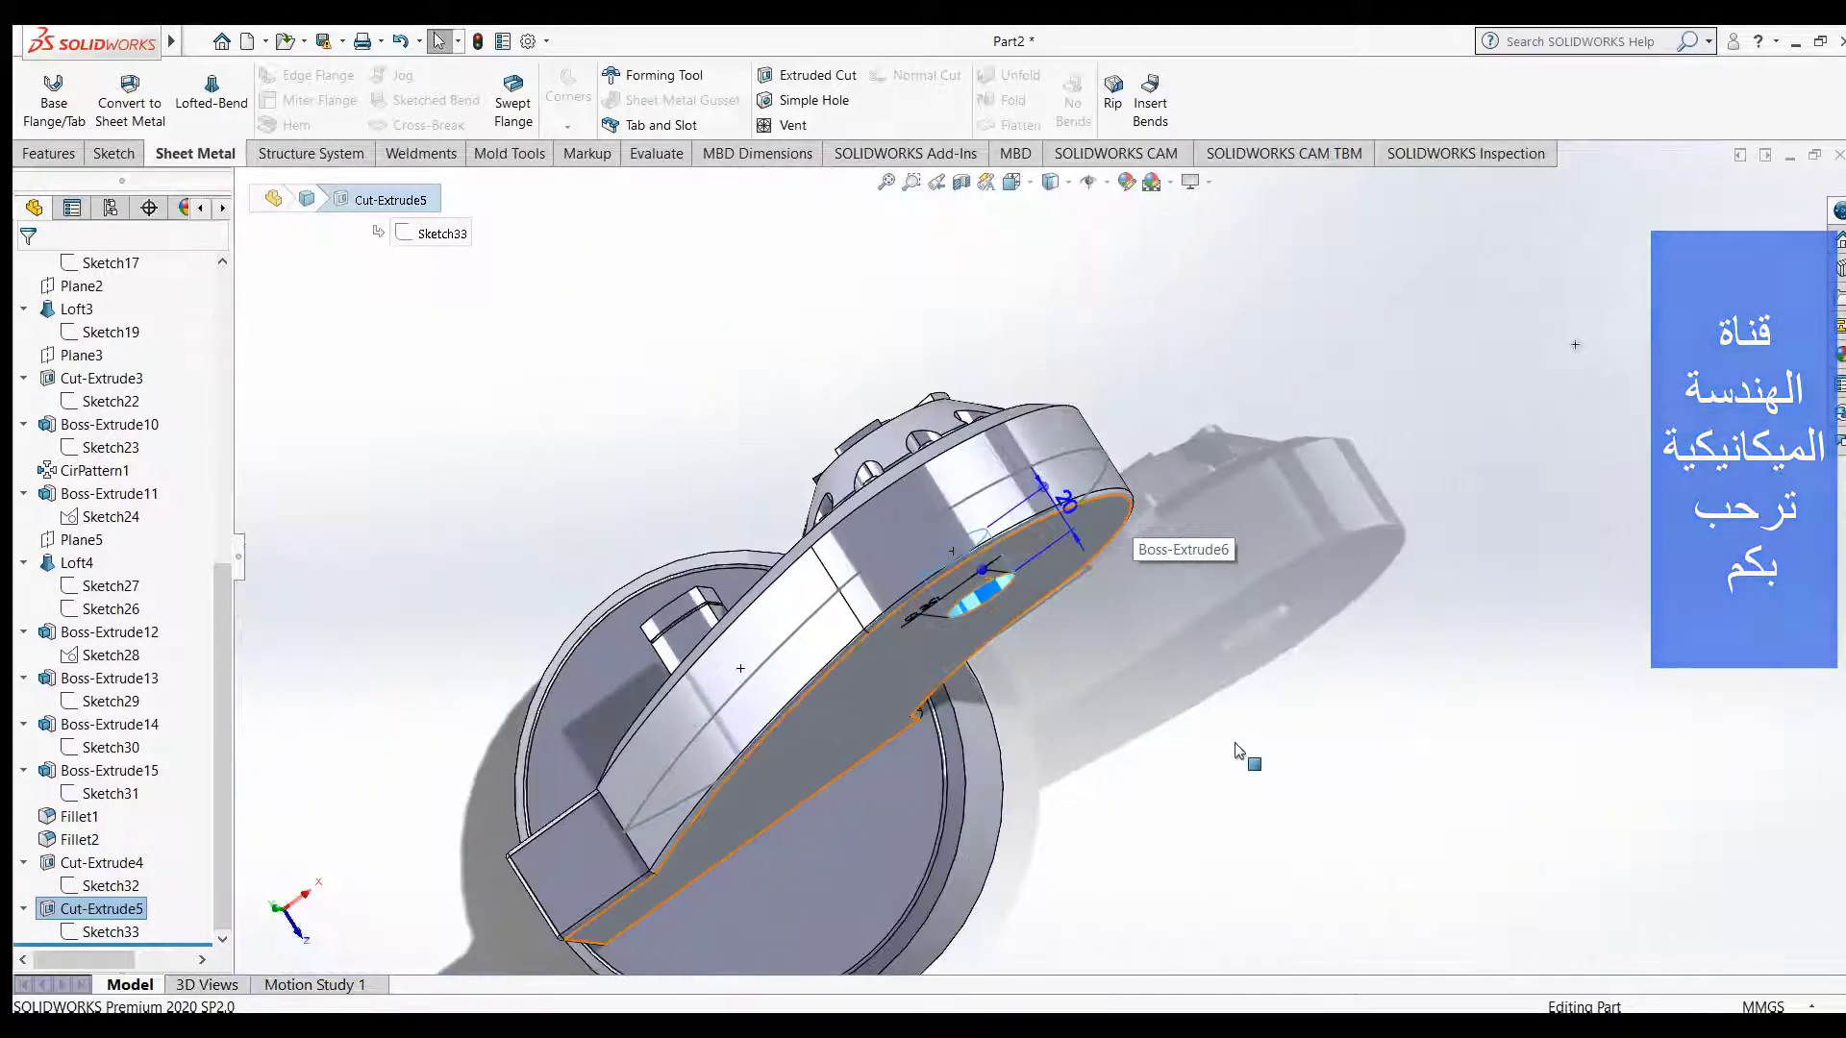
scroll(1234, 760, "up", 2)
left_click(1221, 772)
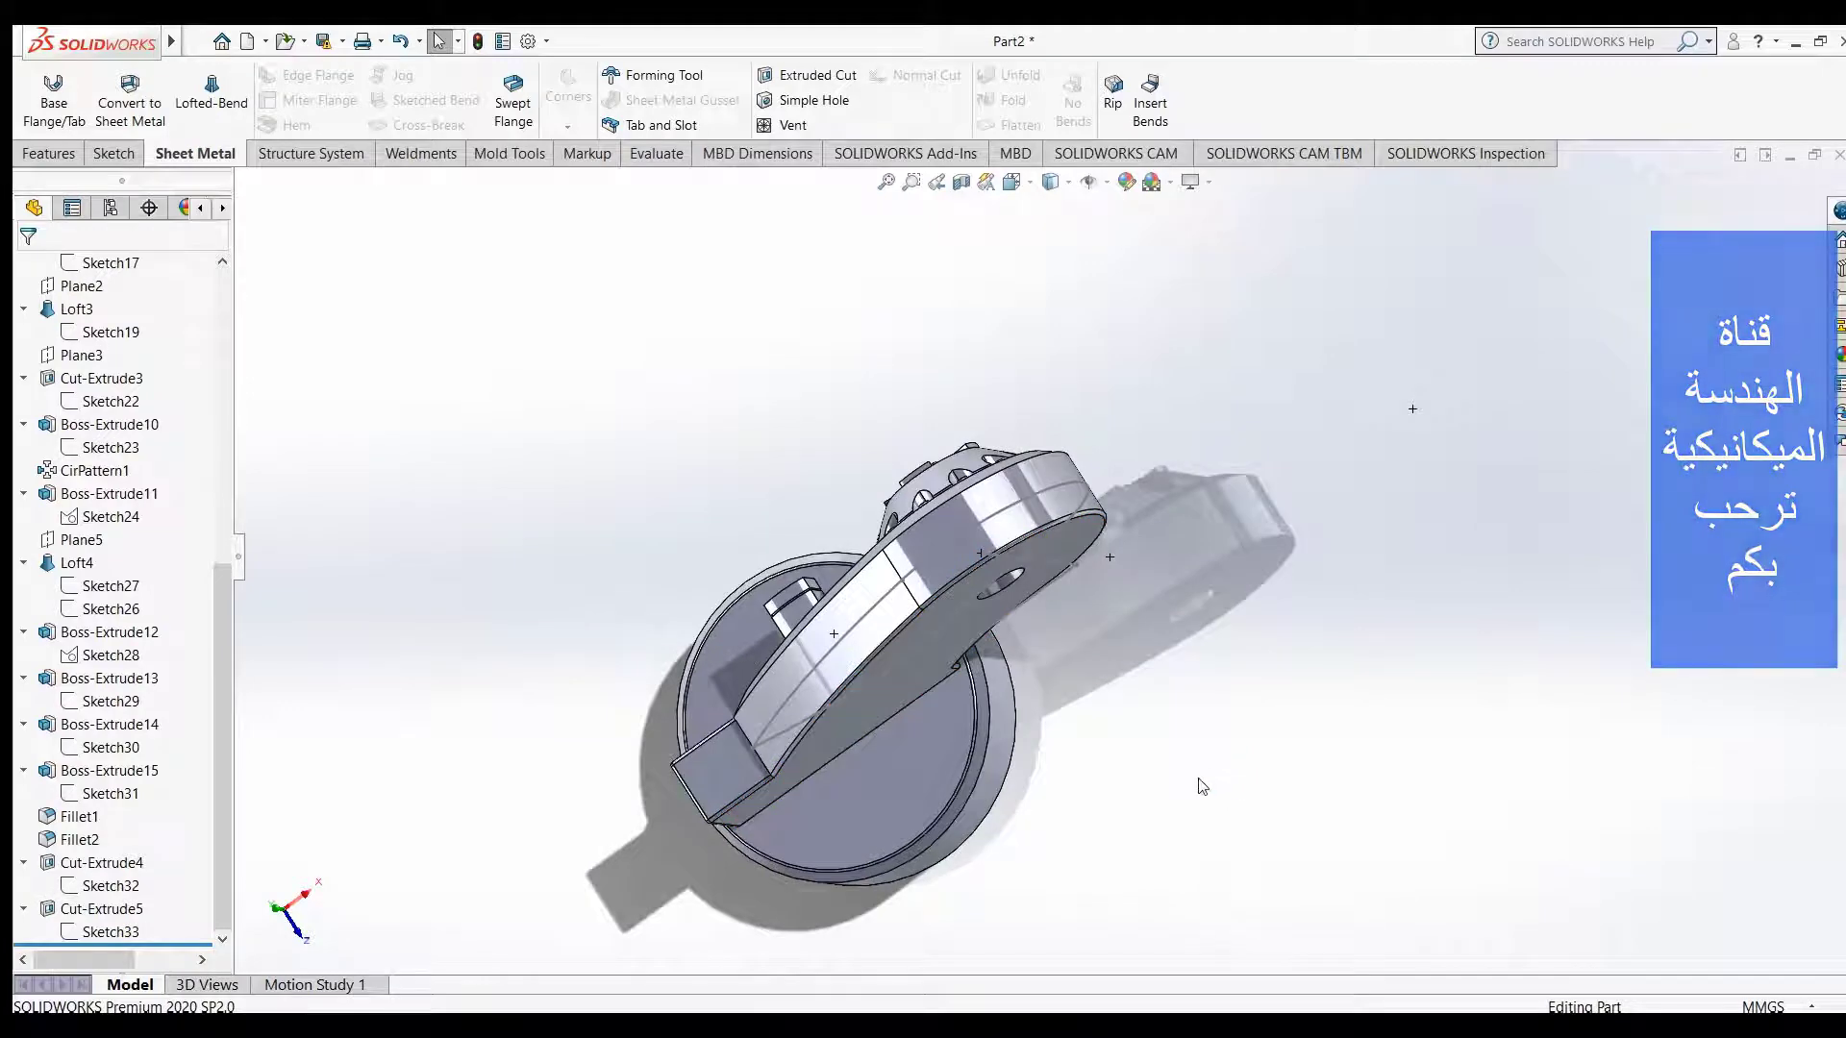
scroll(1197, 786, "up", 1)
mouse_move(1170, 783)
middle_mouse_down()
mouse_move(1195, 668)
mouse_move(1285, 610)
middle_mouse_up()
mouse_move(602, 692)
middle_mouse_down()
mouse_move(701, 730)
mouse_move(692, 782)
mouse_move(650, 811)
mouse_move(1051, 795)
mouse_move(945, 741)
mouse_move(882, 743)
middle_mouse_up()
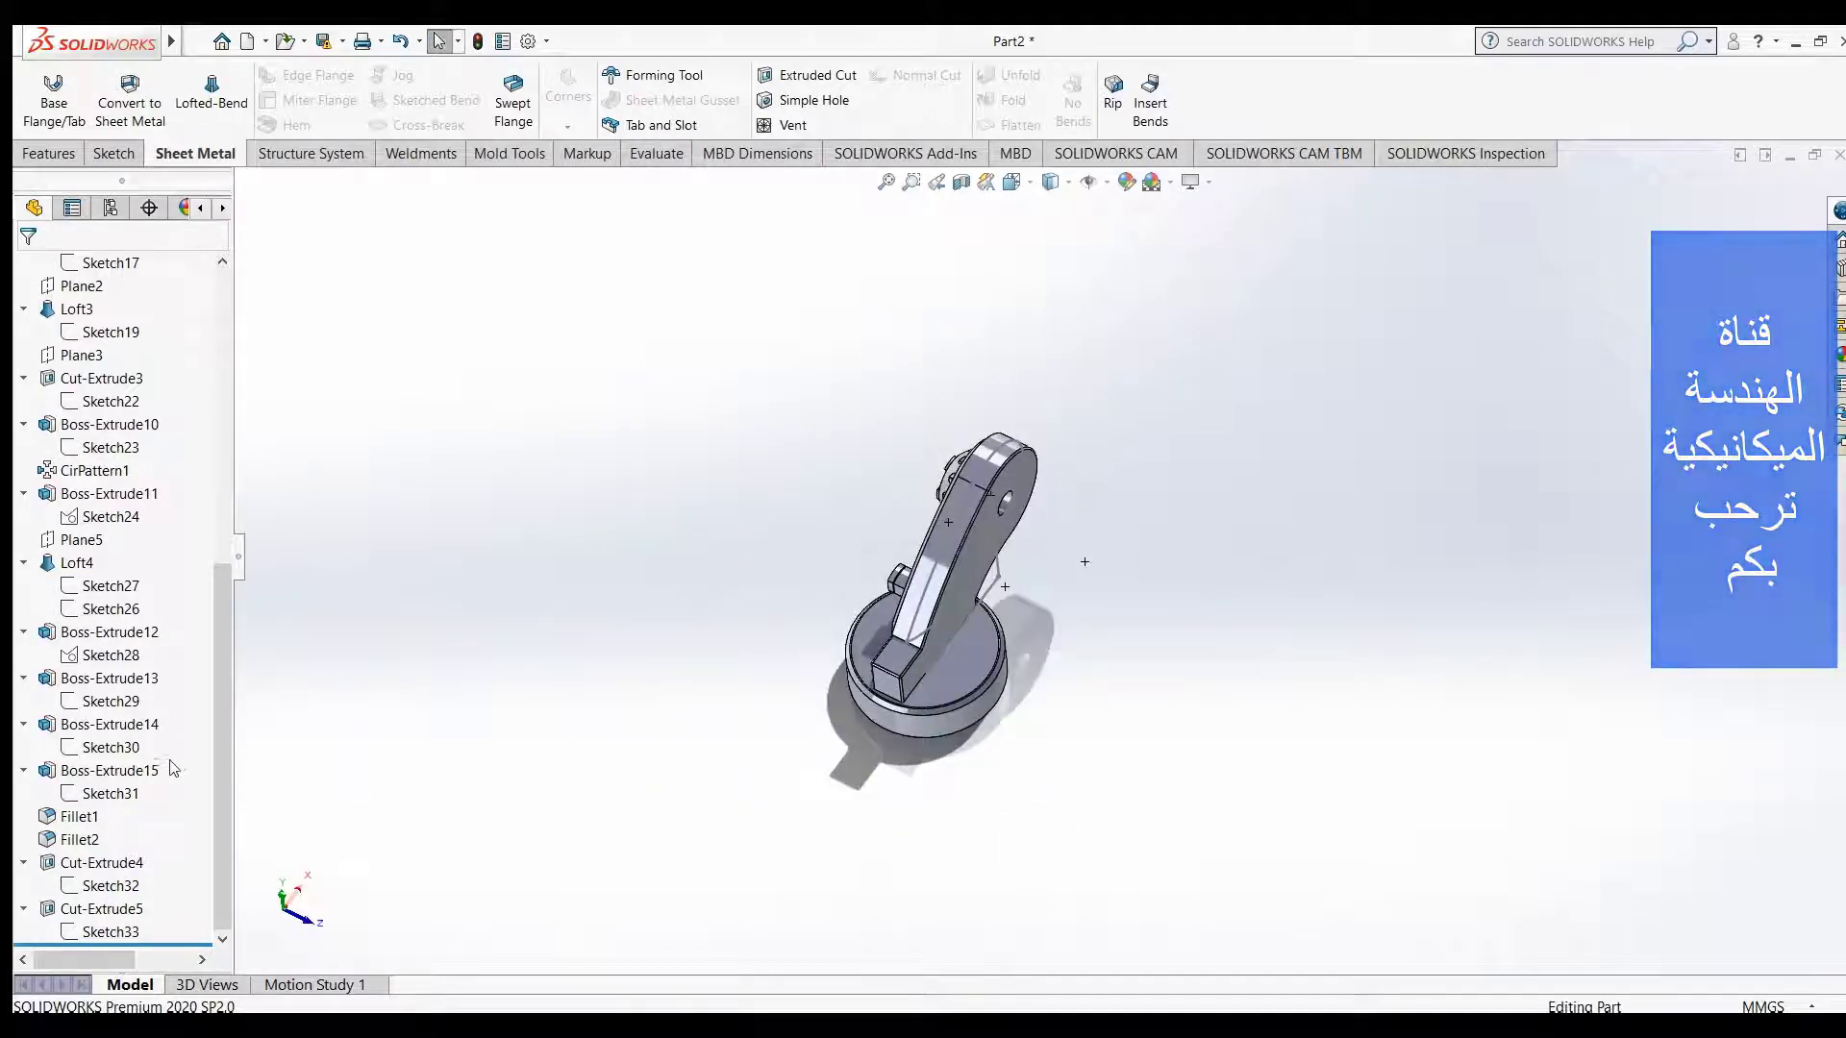
scroll(483, 755, "down", 1)
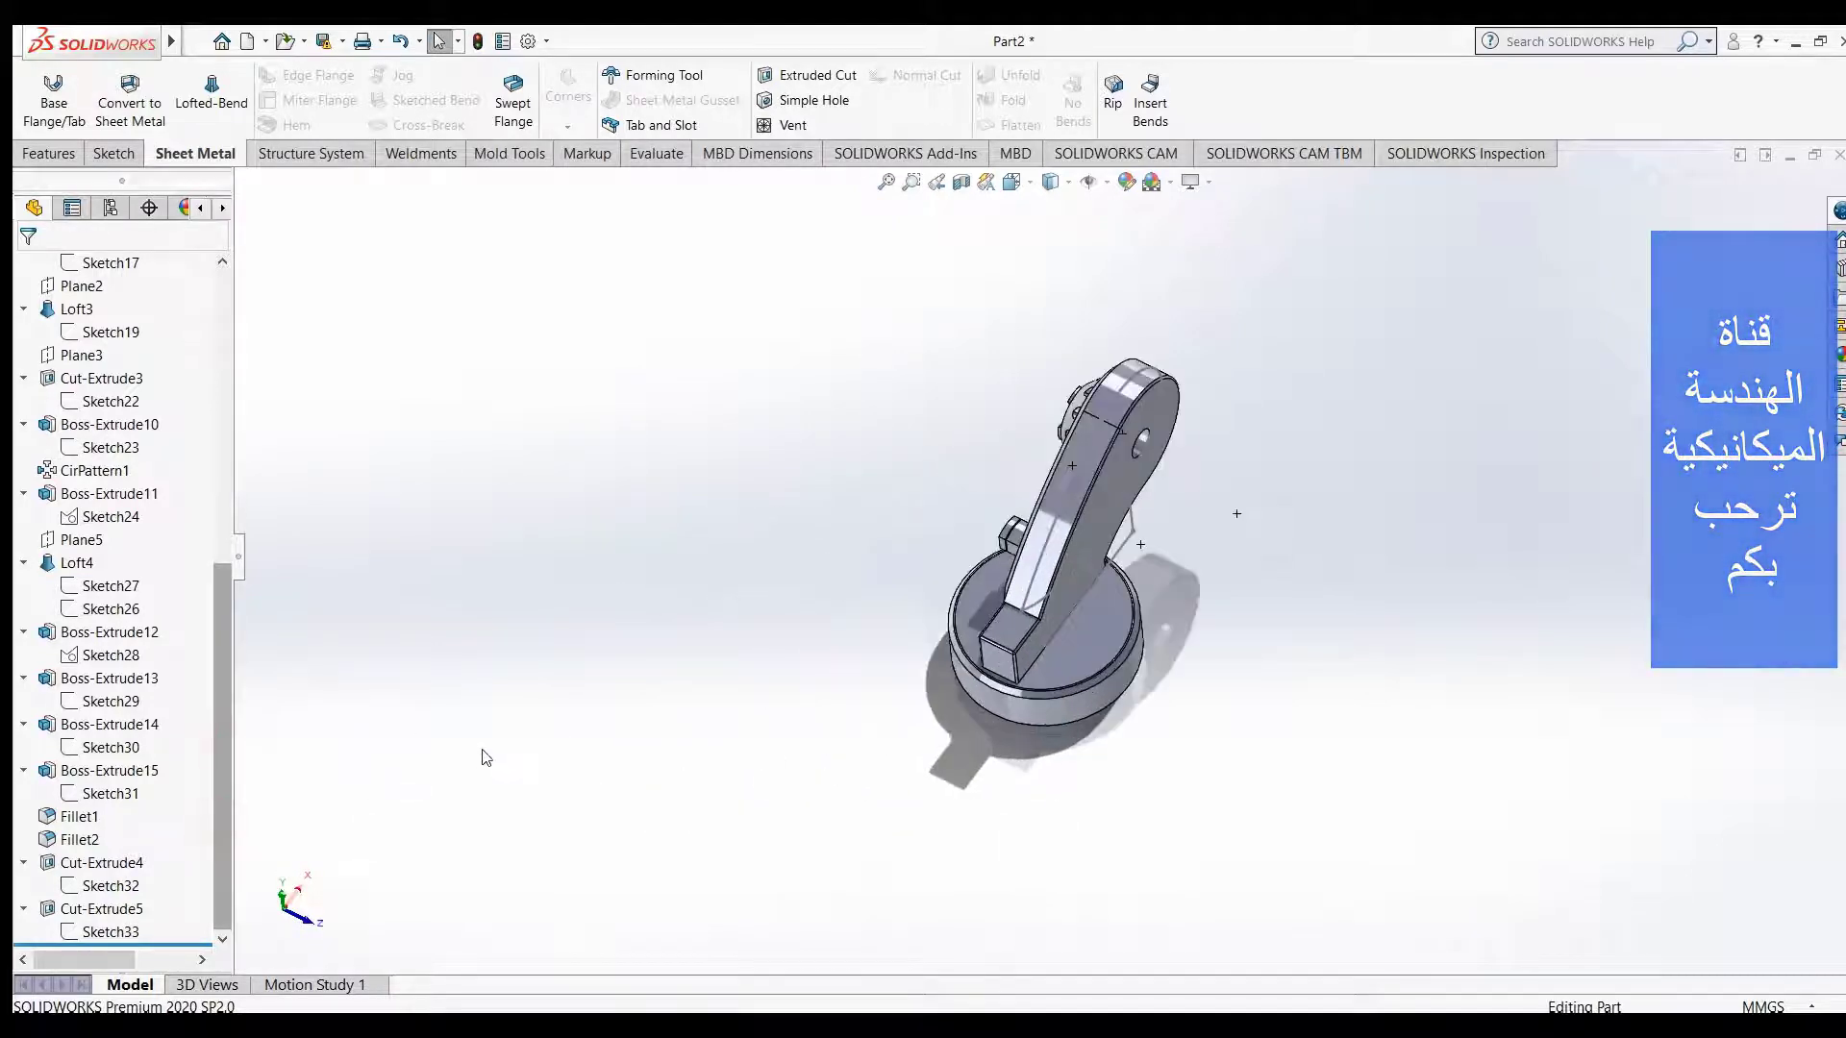
scroll(483, 755, "down", 1)
scroll(1398, 546, "down", 1)
scroll(1316, 544, "down", 1)
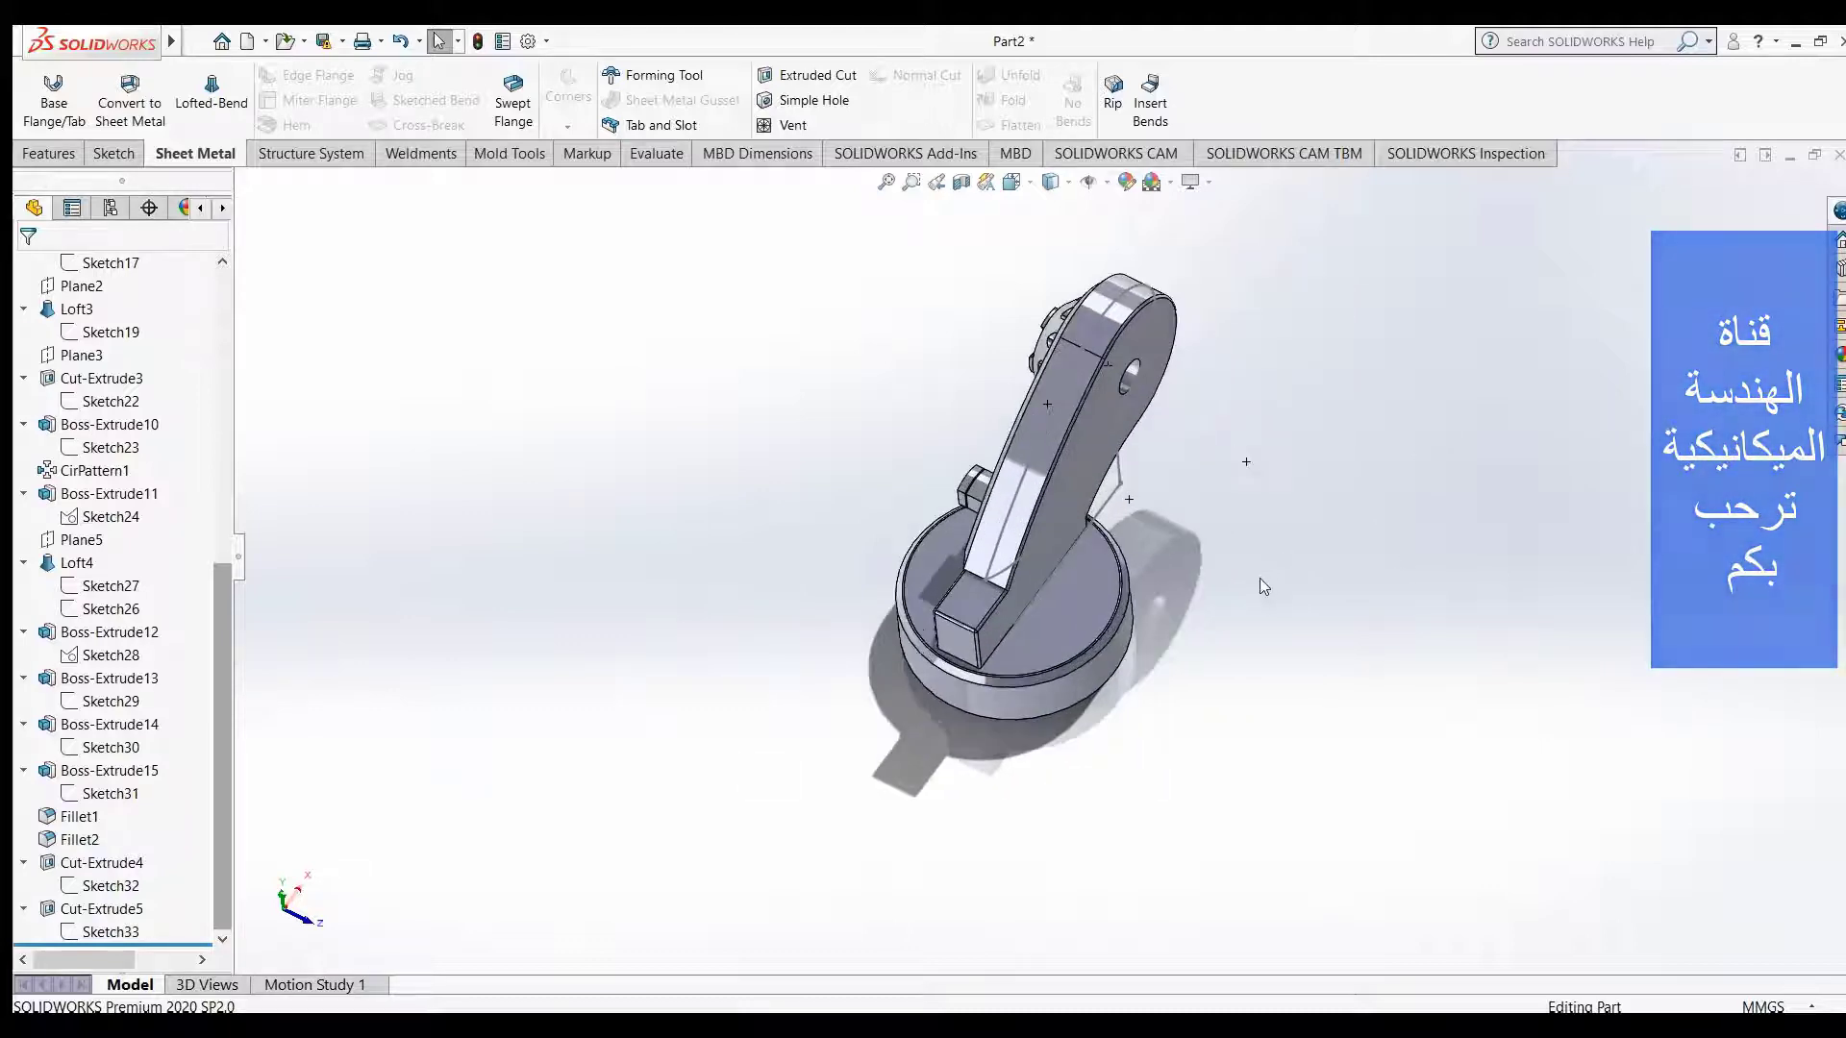
scroll(1202, 604, "down", 2)
middle_click_drag(726, 782, 900, 753)
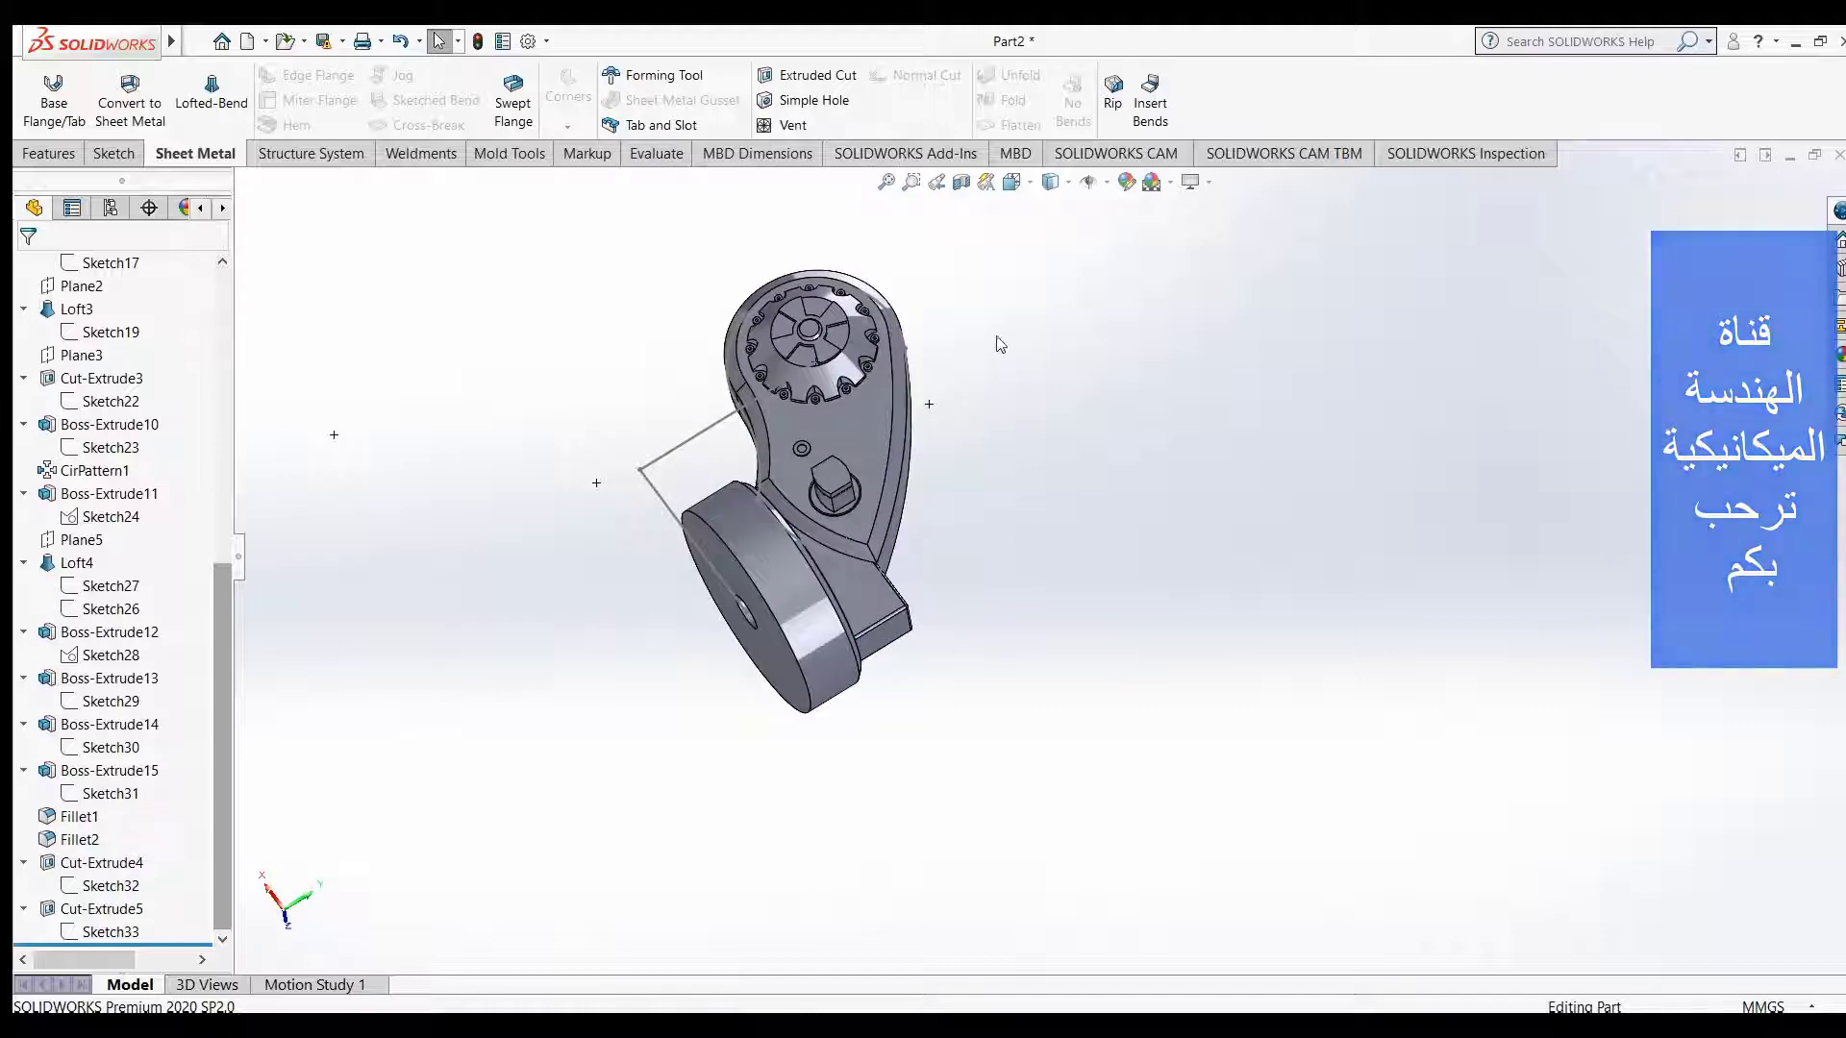
middle_click_drag(991, 591, 941, 493)
scroll(943, 475, "up", 2)
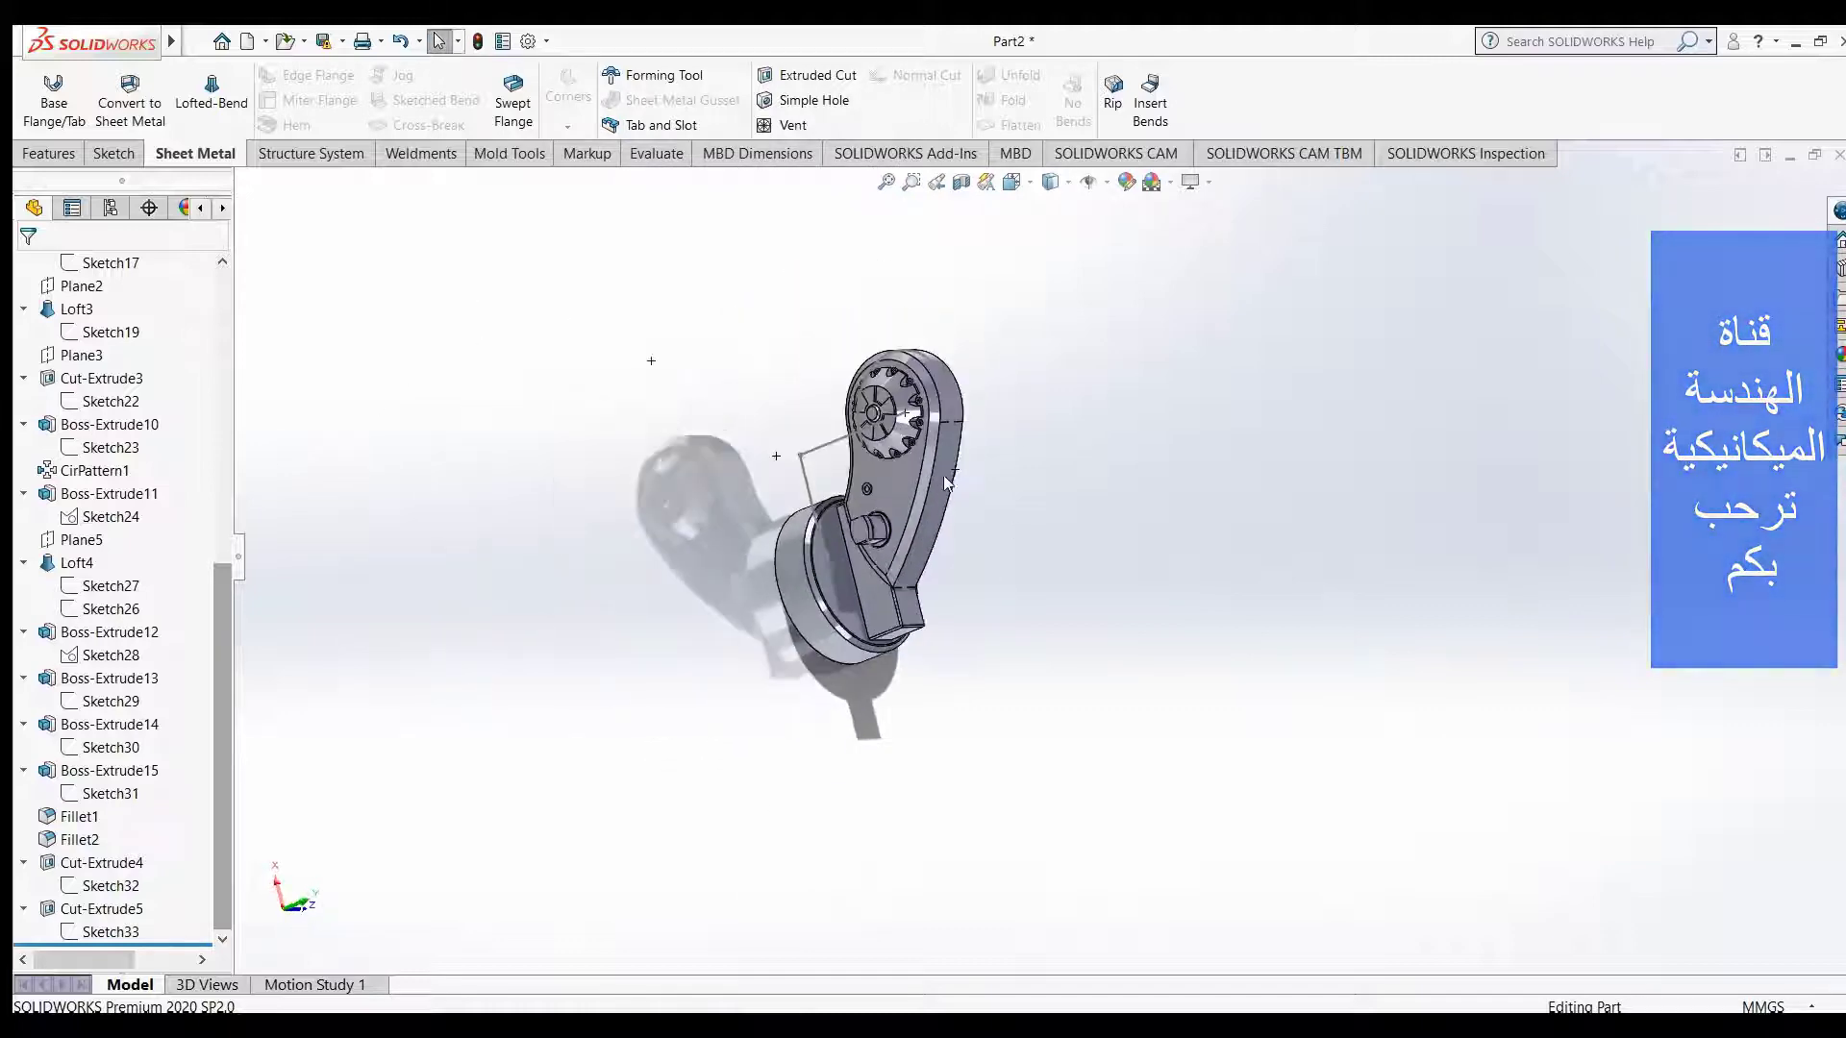
scroll(943, 475, "up", 2)
scroll(990, 567, "down", 2)
scroll(993, 580, "down", 2)
scroll(993, 579, "down", 3)
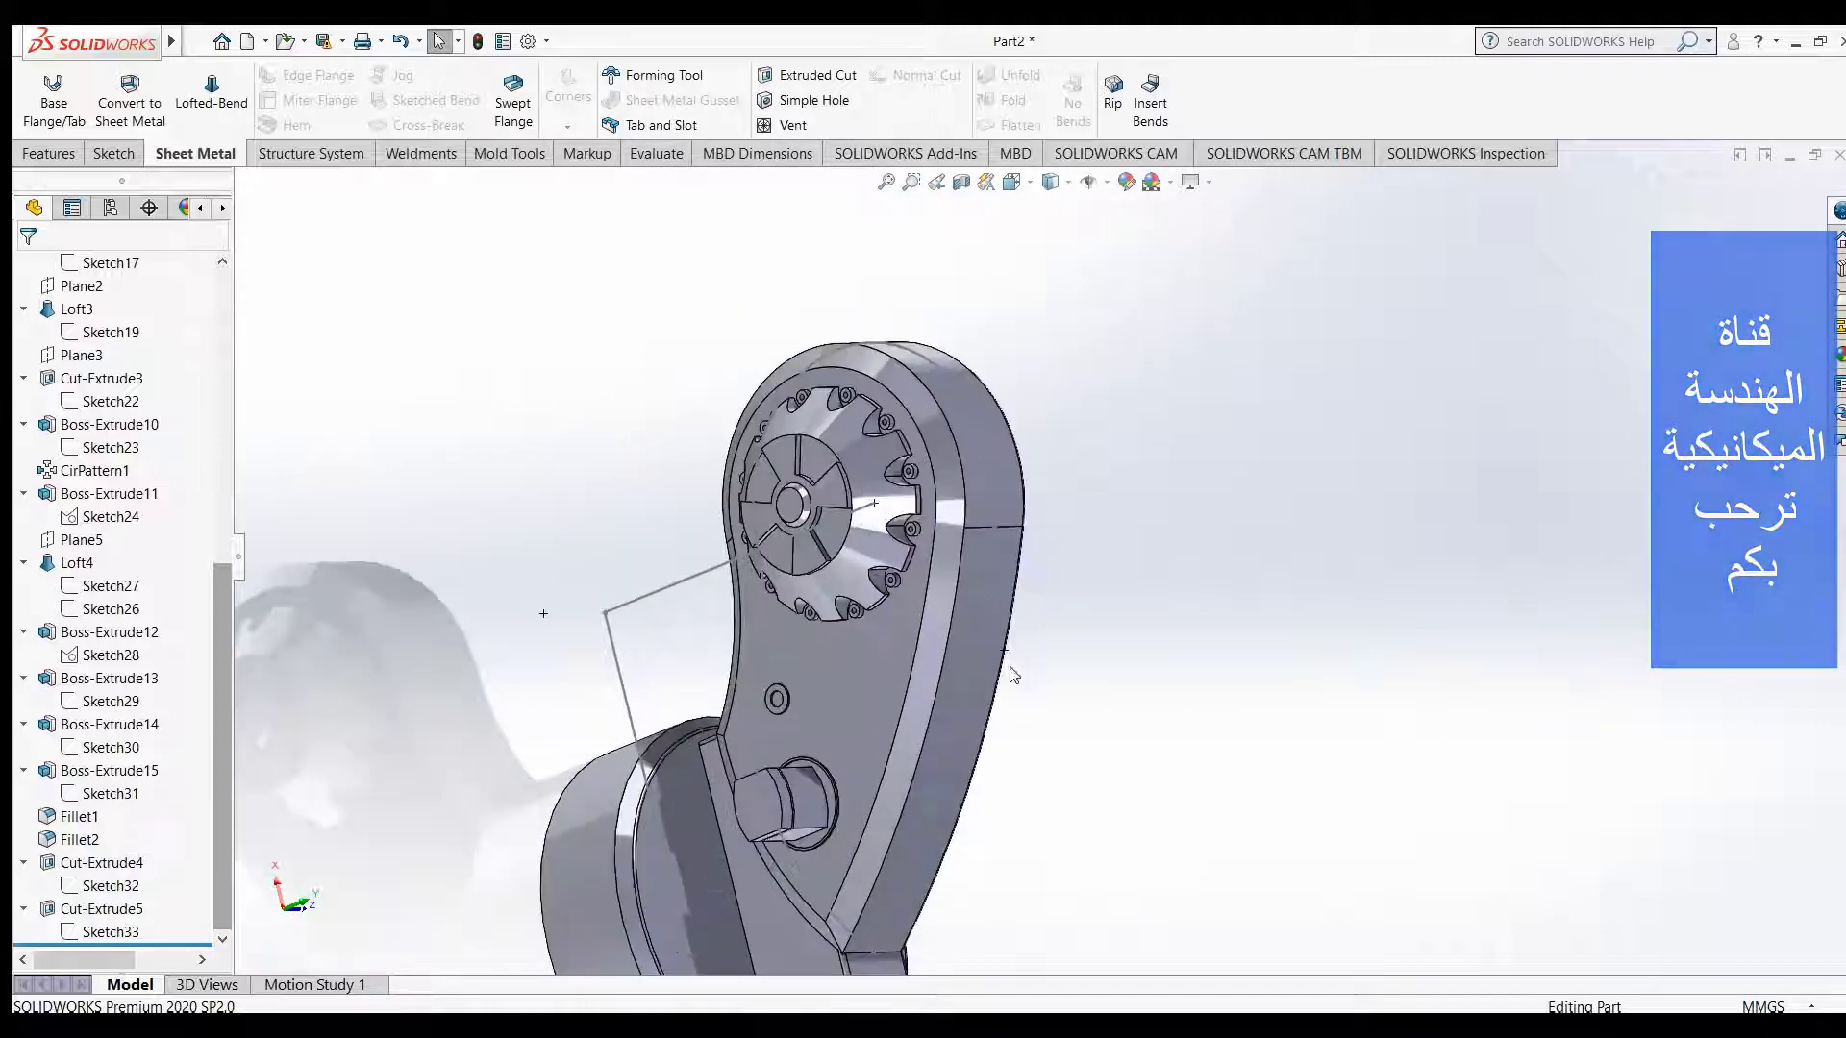
scroll(1010, 668, "up", 1)
scroll(1077, 684, "up", 3)
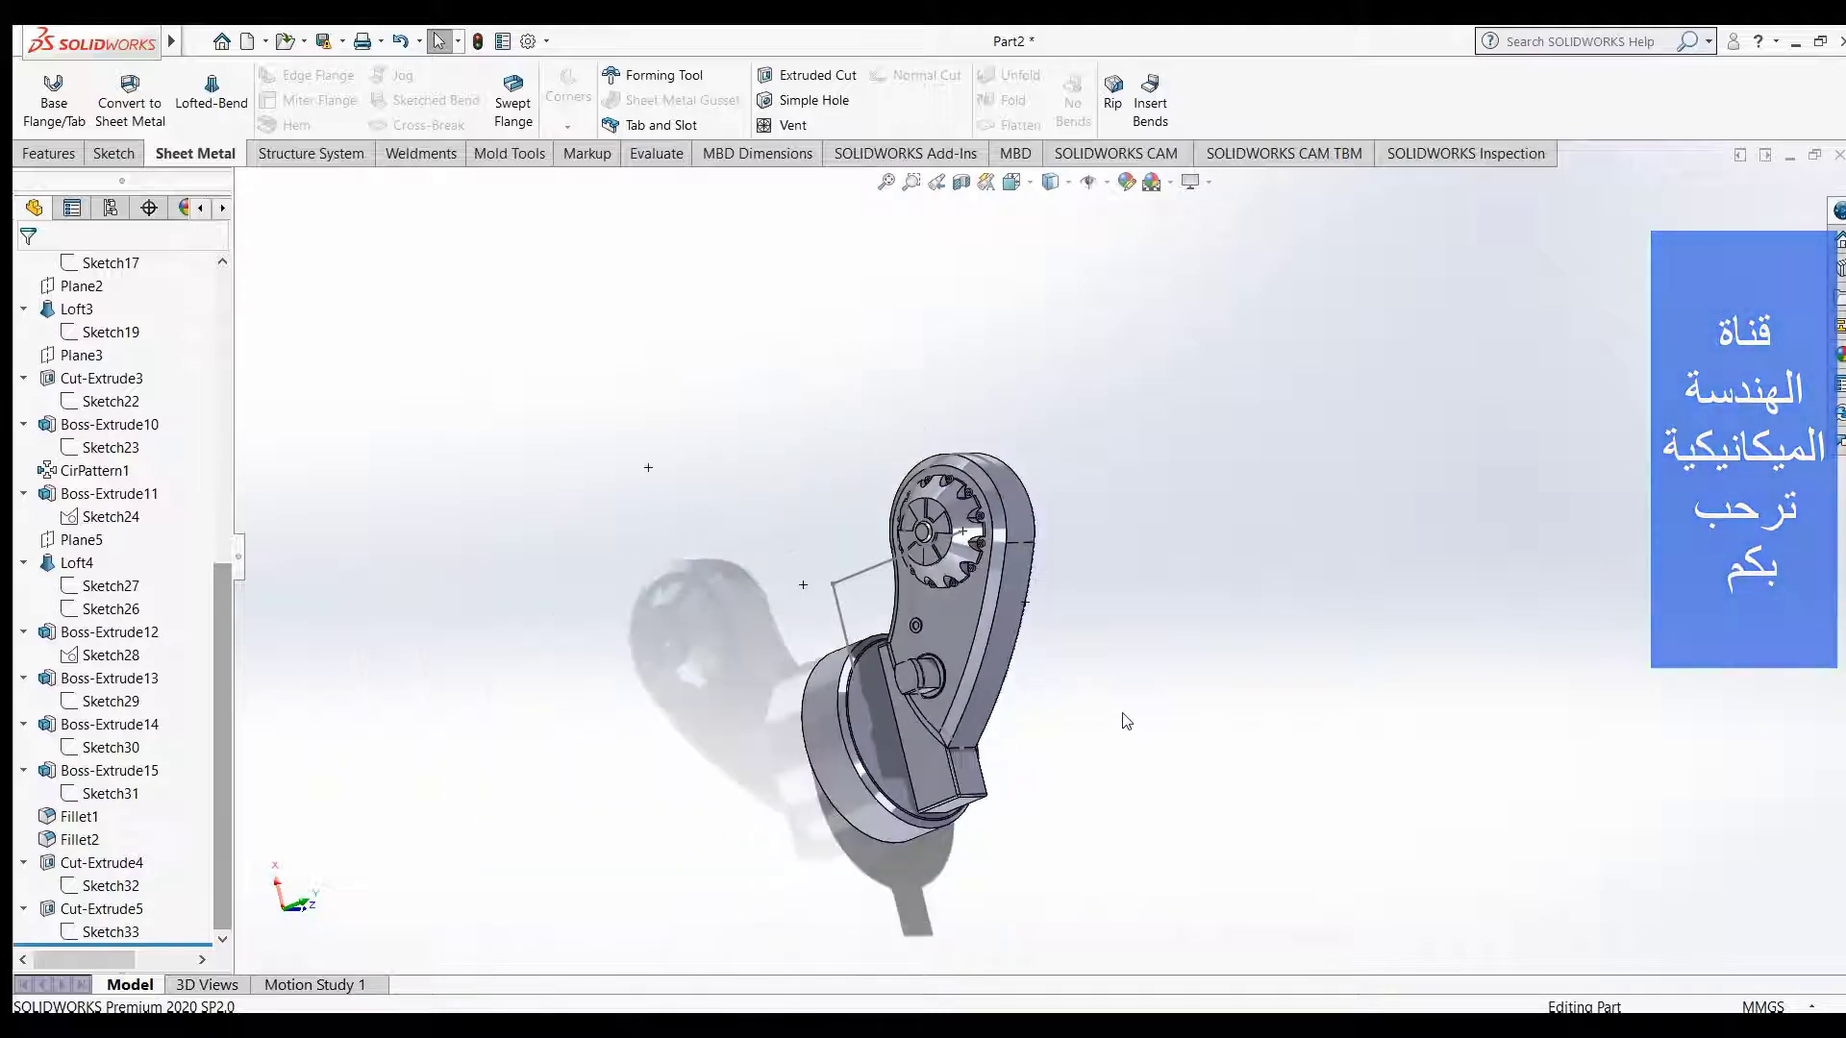
mouse_move(1127, 721)
middle_mouse_down()
mouse_move(1091, 689)
mouse_move(1149, 618)
middle_mouse_up()
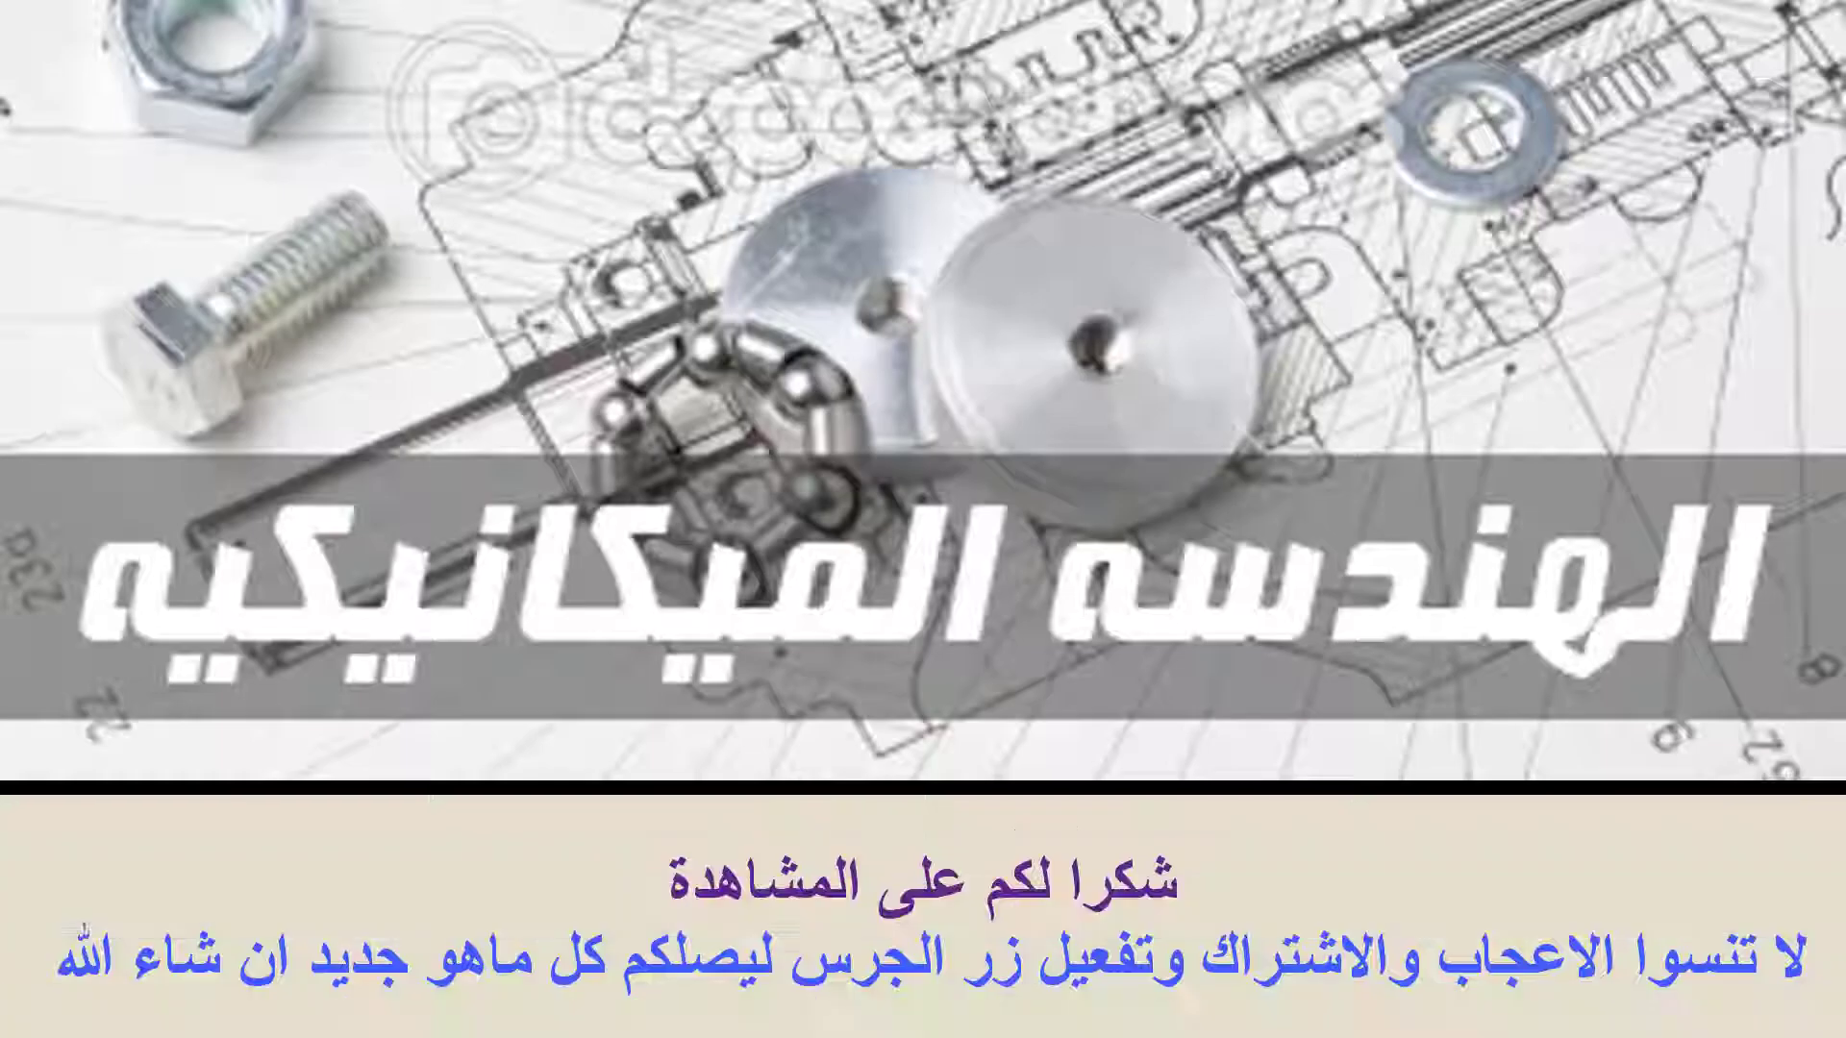